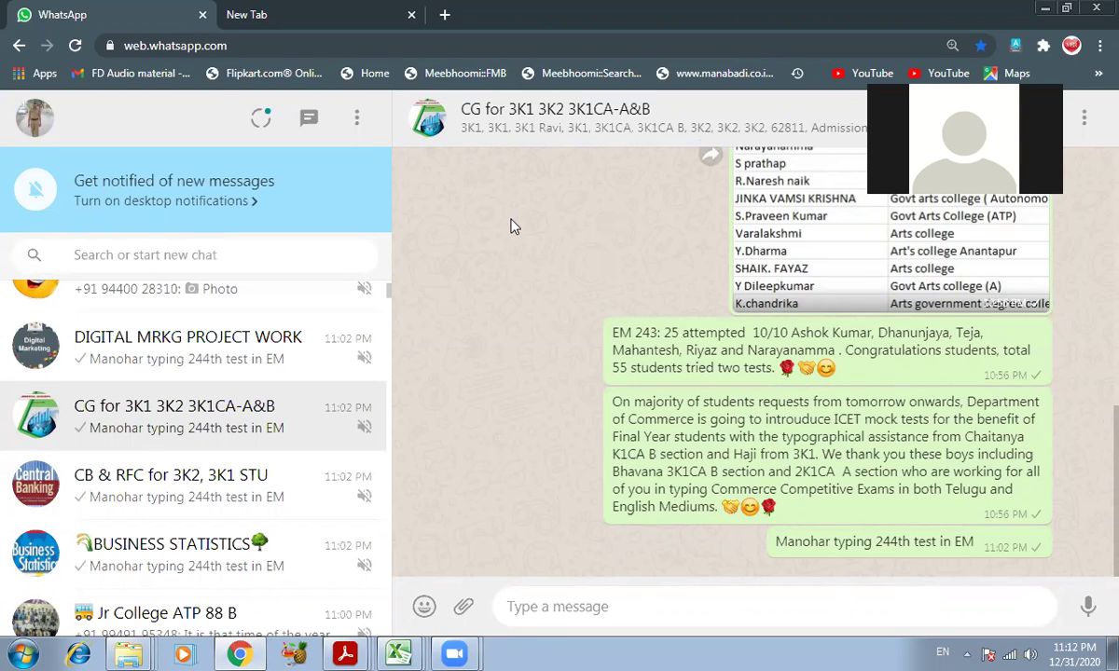
- Select the address bar, then focus the WhatsApp Web chat search
{"action": "mouse_move", "coordinate": [454, 652]}
{"action": "key", "text": "ctrl+l"}
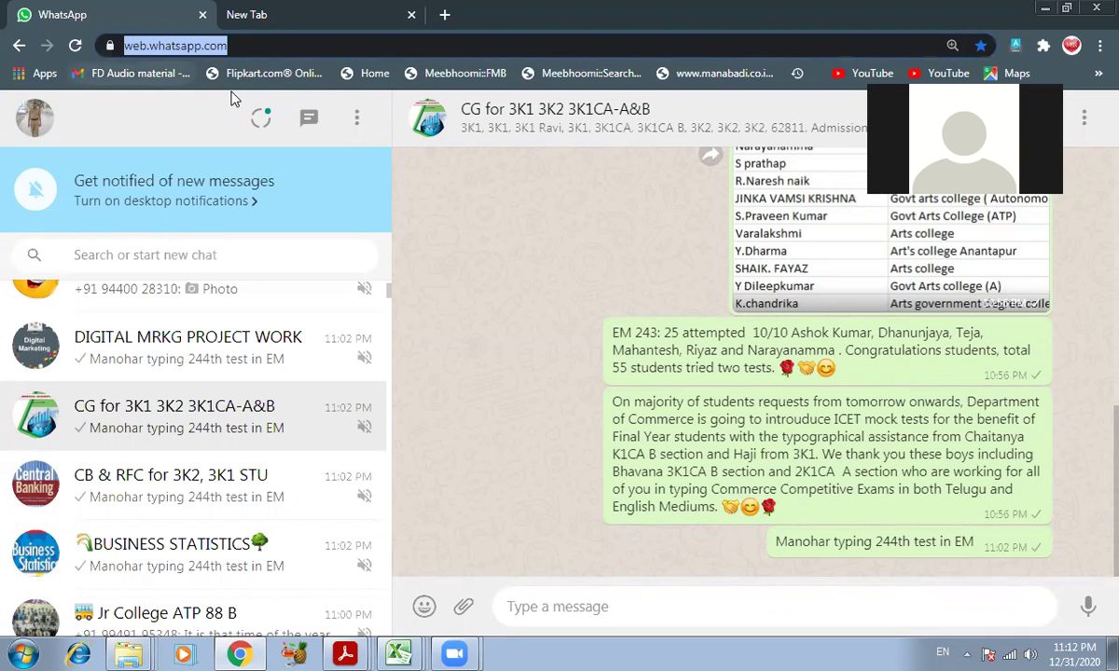
{"action": "left_click", "coordinate": [213, 253]}
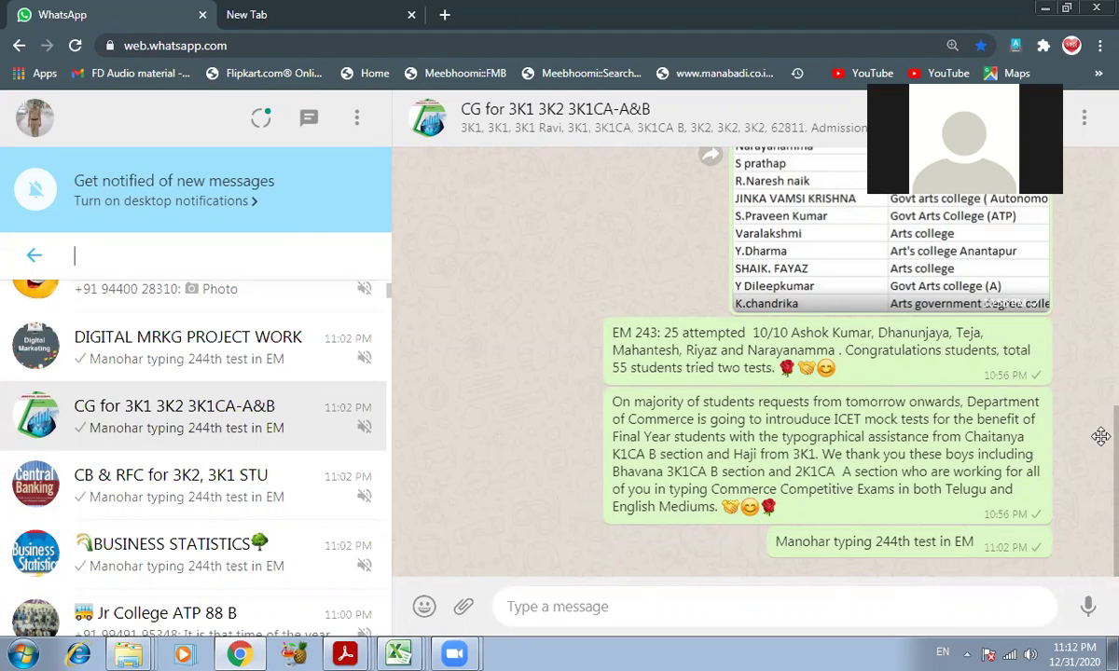
- On the empty new tab, open Google Drive from the Google apps grid
{"action": "left_click", "coordinate": [237, 16]}
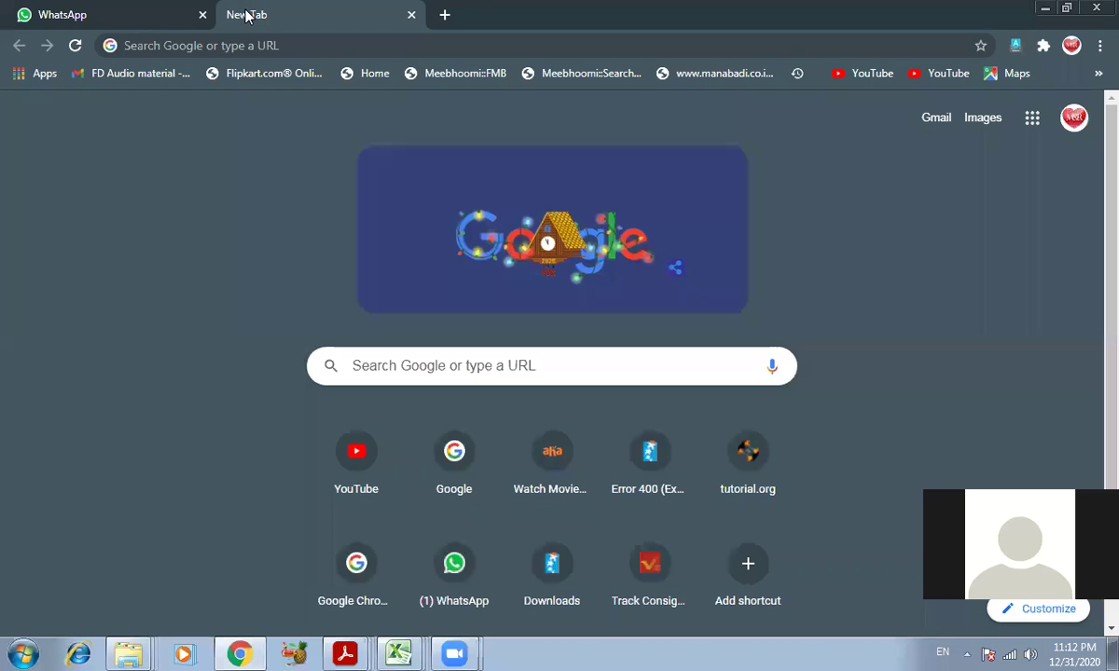
{"action": "left_click", "coordinate": [1037, 119]}
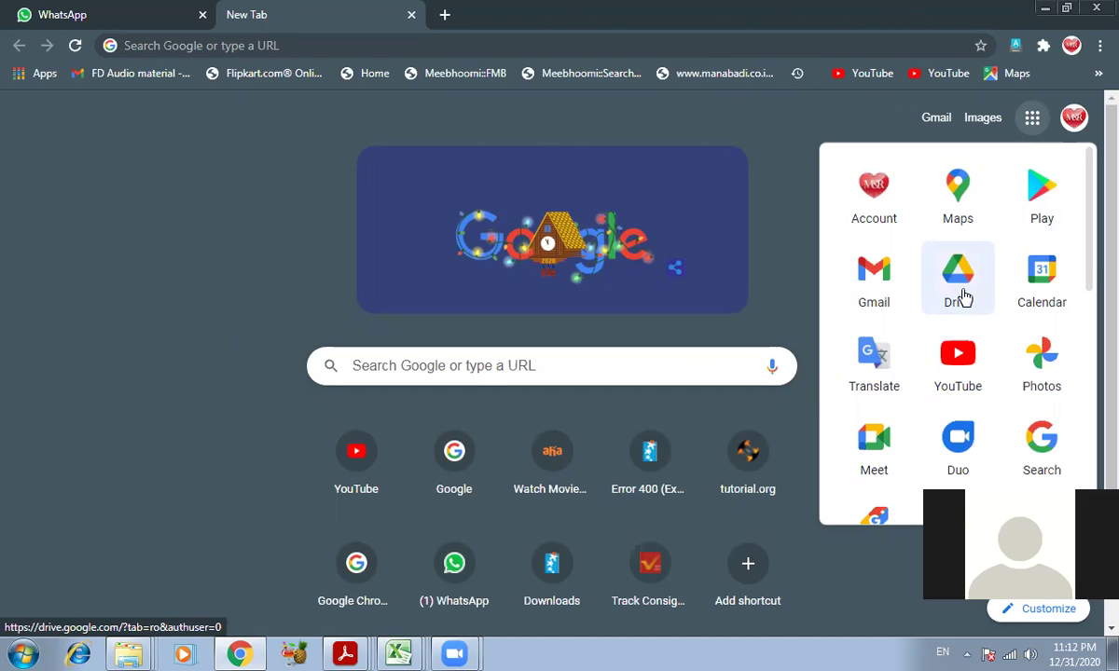
{"action": "left_click", "coordinate": [966, 297]}
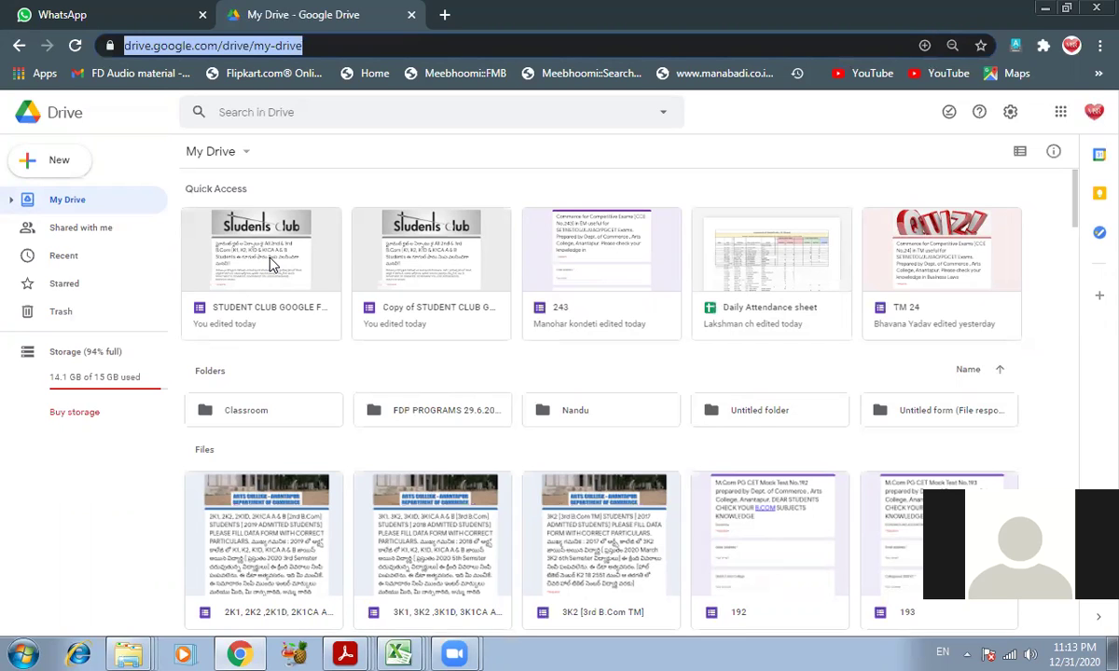
- Open the STUDENT CLUB GOOGLE FORM and scroll through its 347-response summary
{"action": "double_click", "coordinate": [269, 264]}
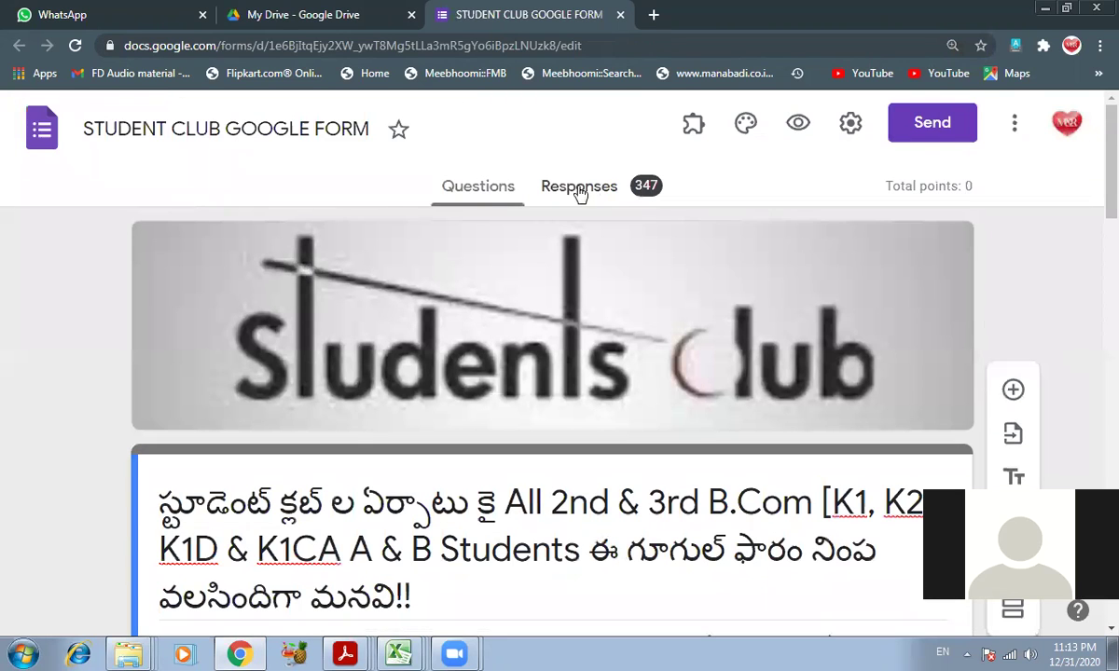
{"action": "left_click", "coordinate": [579, 192]}
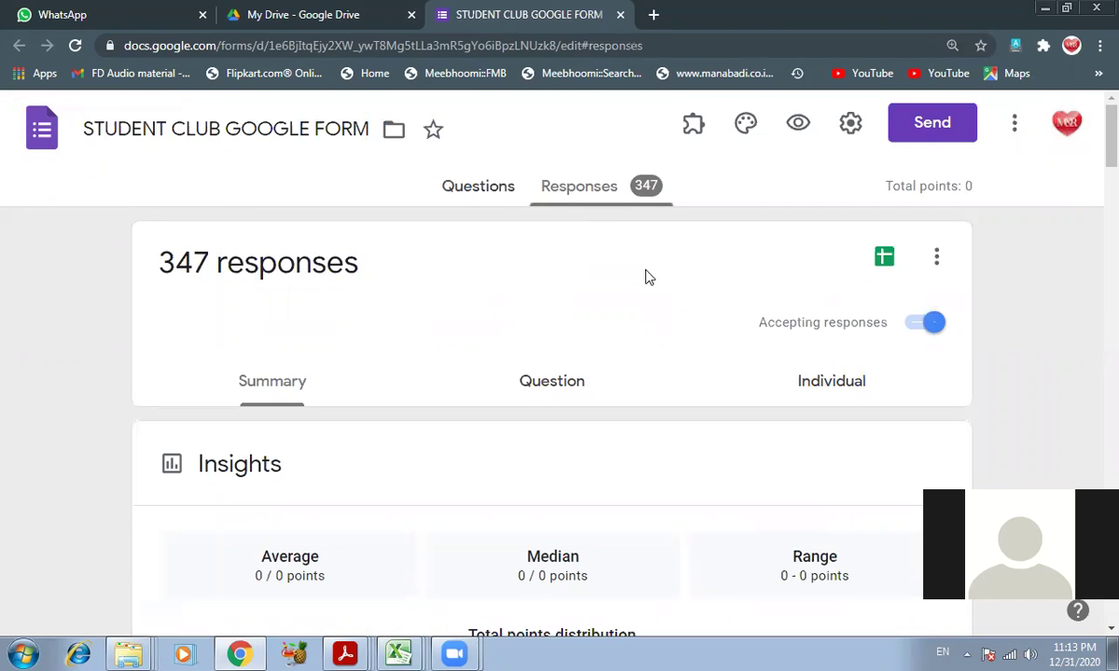
{"action": "left_click", "coordinate": [271, 387]}
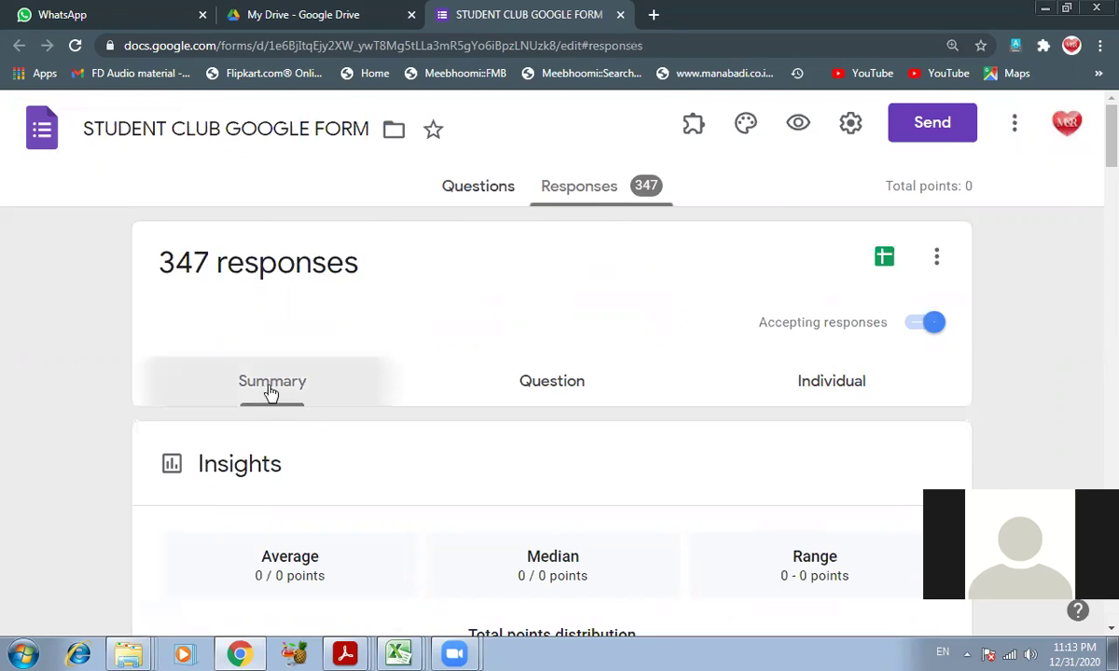
{"action": "scroll", "coordinate": [302, 420], "scroll_direction": "down", "scroll_amount": 4}
{"action": "scroll", "coordinate": [471, 415], "scroll_direction": "down", "scroll_amount": 5}
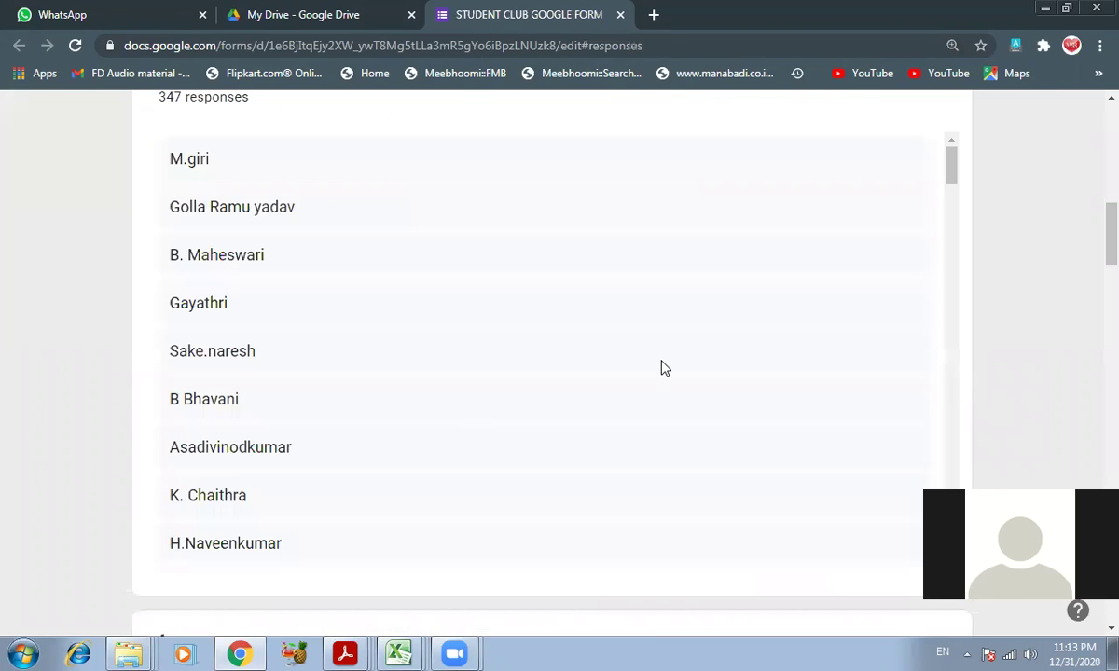
{"action": "scroll", "coordinate": [869, 313], "scroll_direction": "up", "scroll_amount": 9}
- Open and close the responses options menu, then go back to My Drive
{"action": "left_click", "coordinate": [936, 256]}
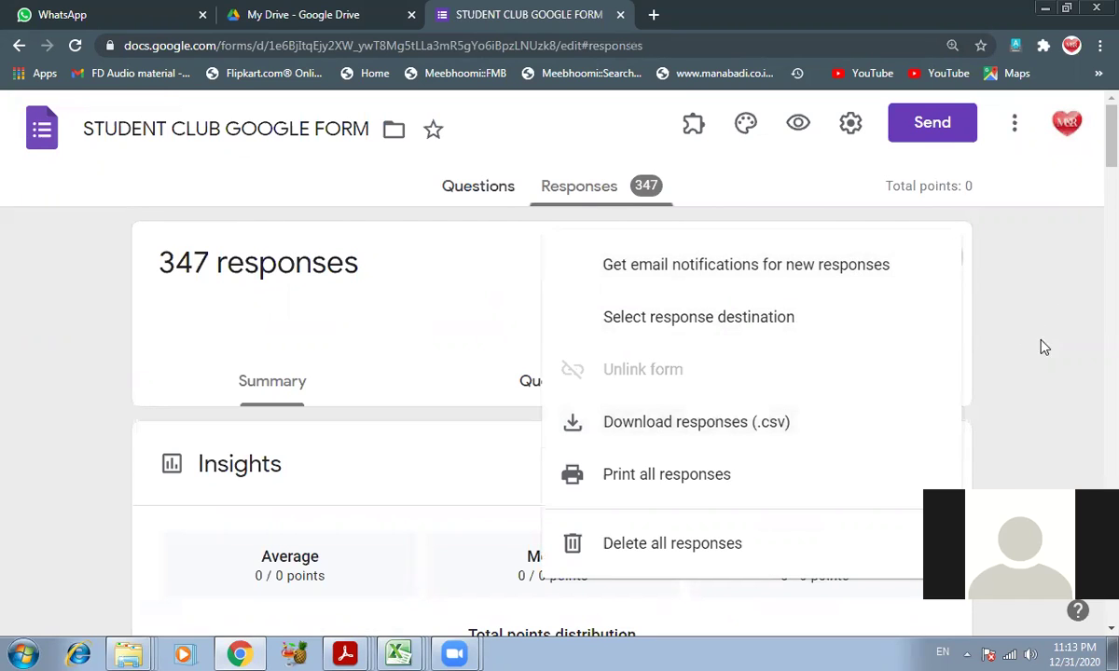
{"action": "left_click", "coordinate": [975, 318]}
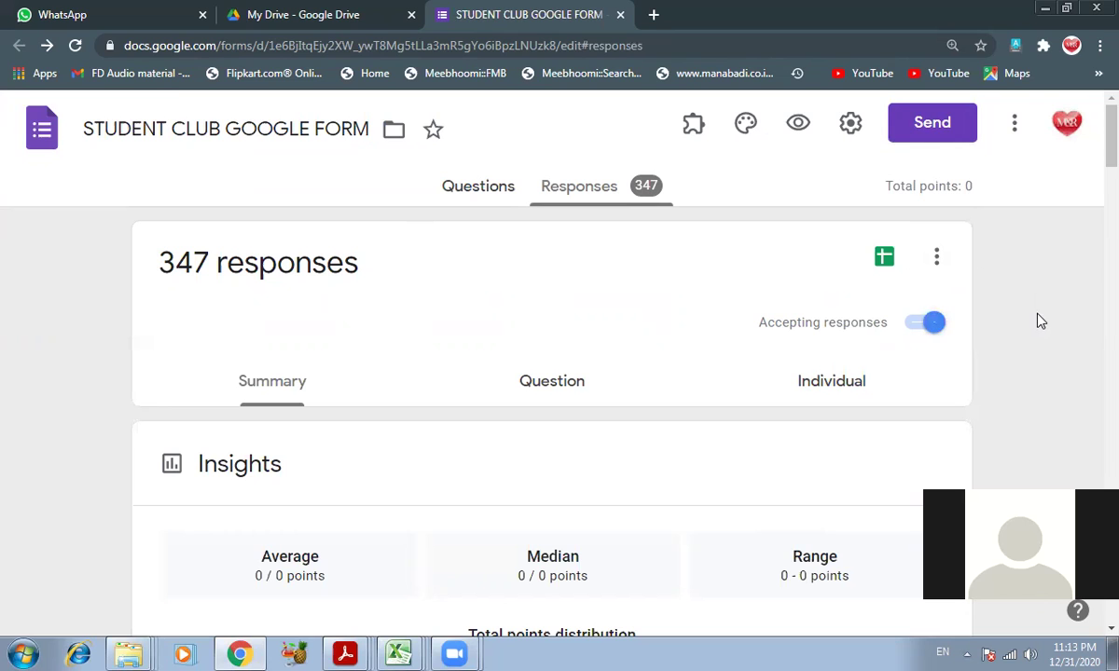
{"action": "left_click", "coordinate": [306, 11]}
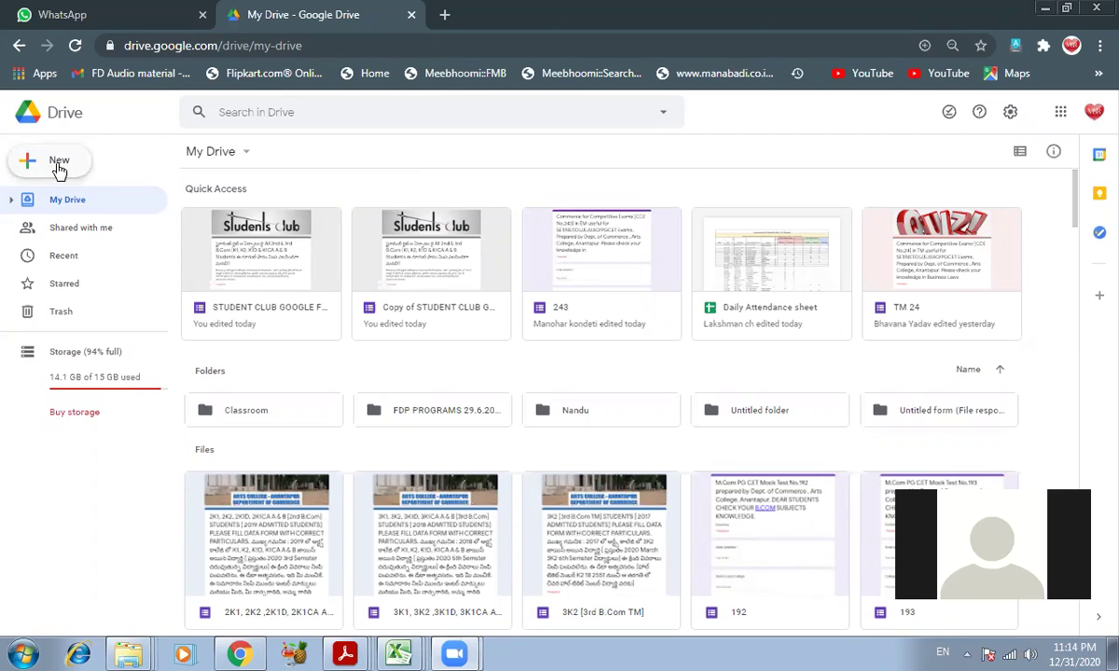
- Create a new blank Google Form from Drive's New menu
{"action": "left_click", "coordinate": [59, 168]}
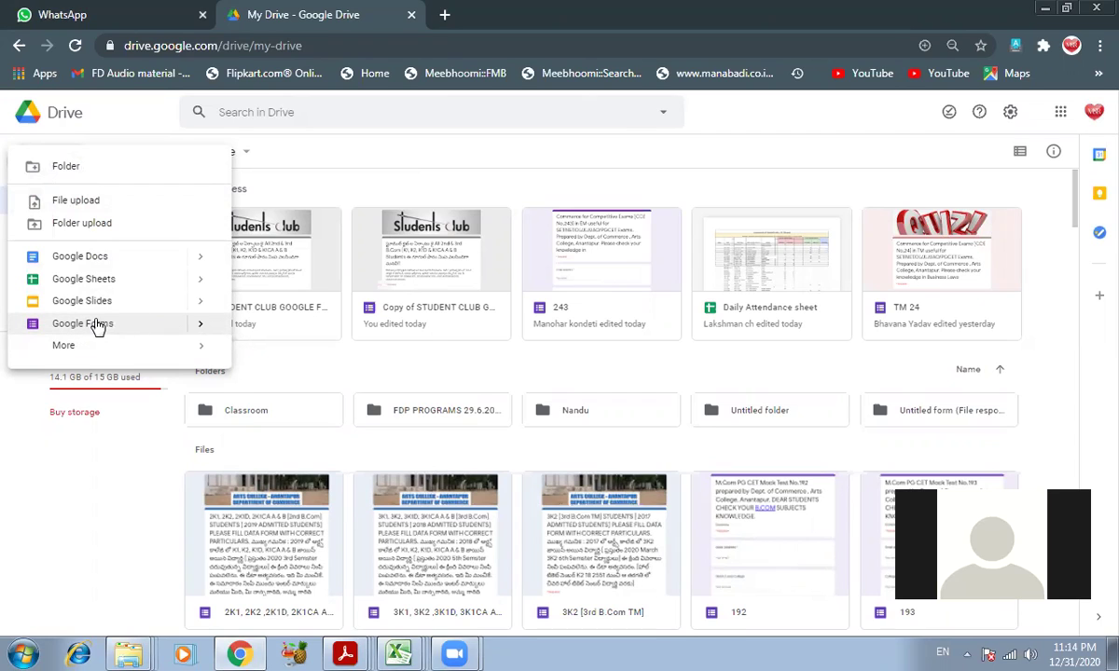
{"action": "left_click", "coordinate": [76, 327]}
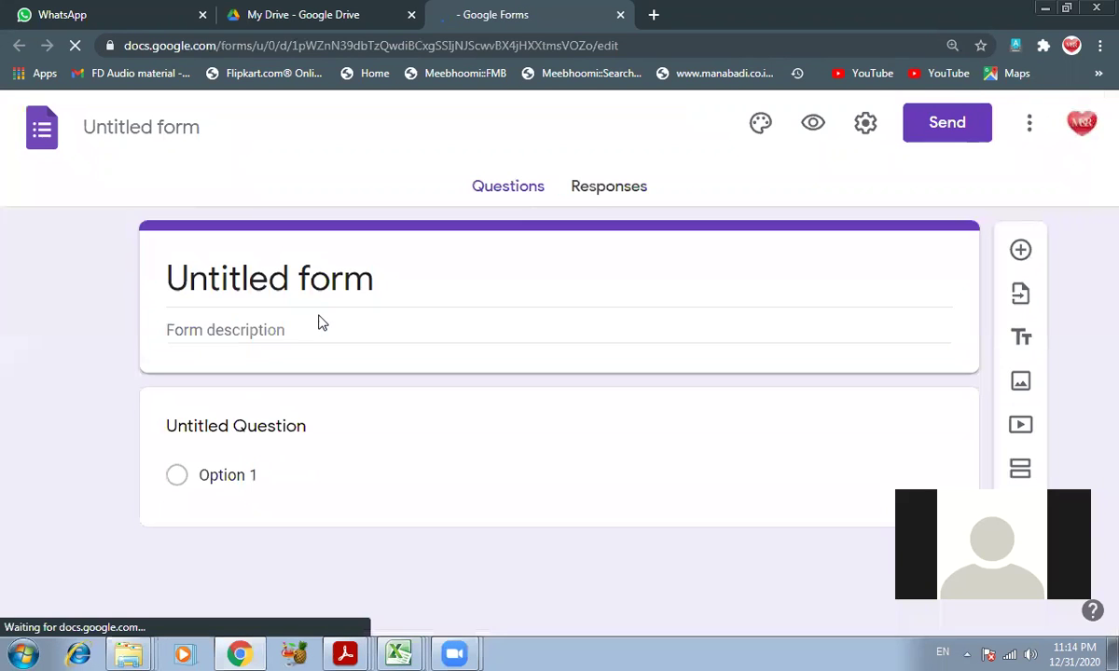
- Replace the Untitled form title with 'ICET MOCK TEST' and minimise Chrome
{"action": "left_click", "coordinate": [226, 262]}
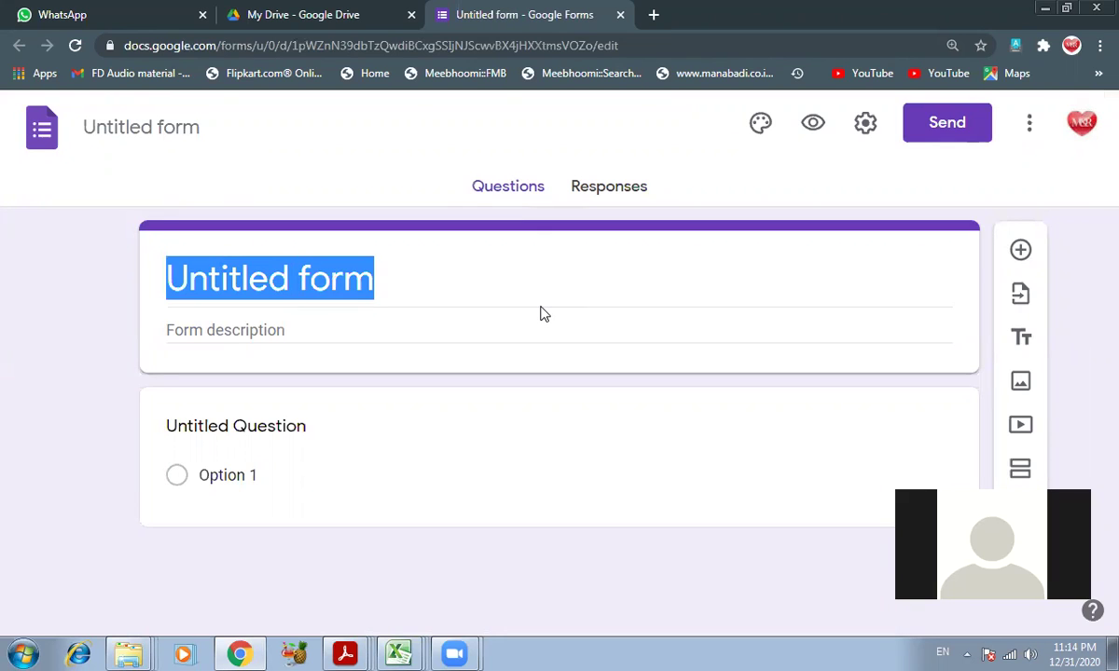
{"action": "left_click", "coordinate": [360, 286]}
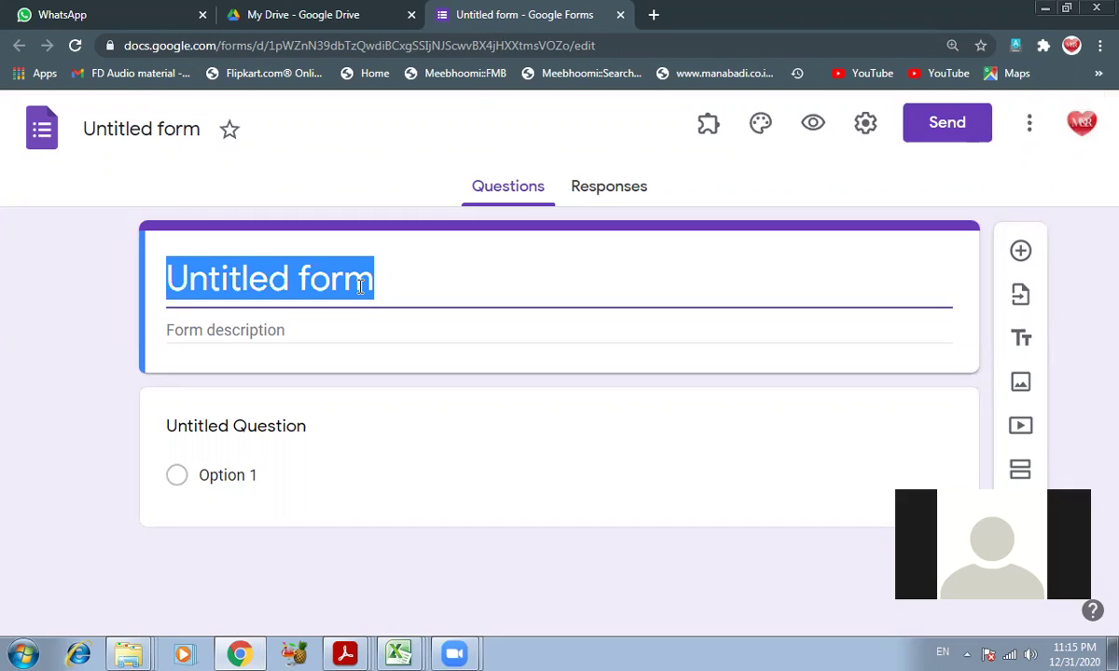
{"action": "key", "text": "BackSpace"}
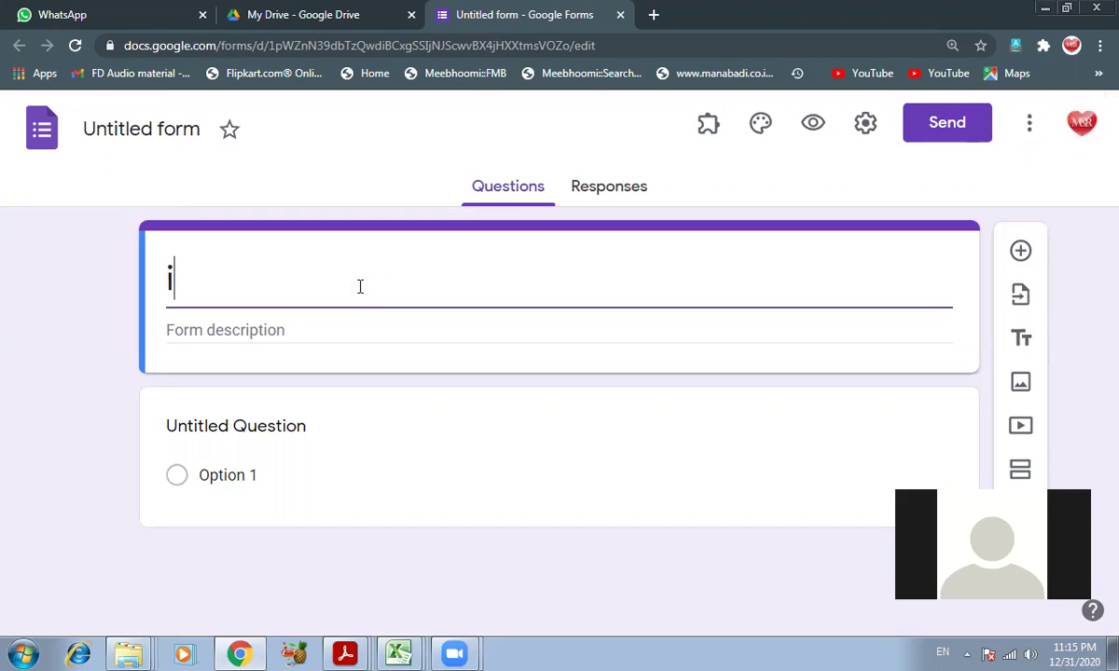
{"action": "type", "text": "ICET MOCK TEST"}
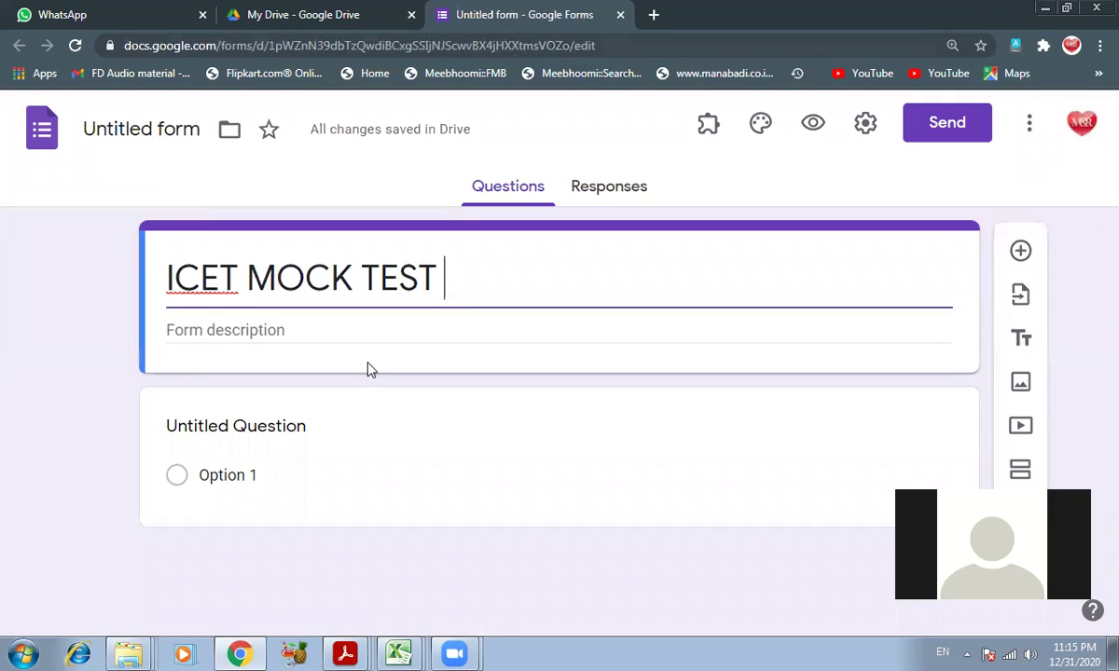
{"action": "left_click", "coordinate": [658, 19]}
{"action": "left_click", "coordinate": [1042, 9]}
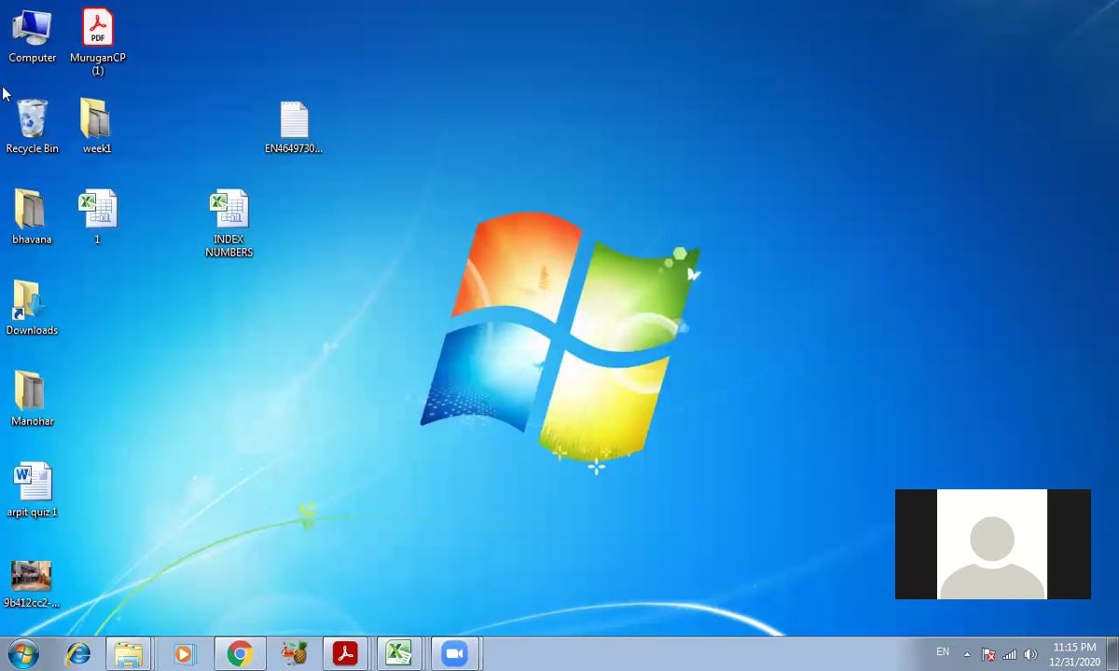
- Open All-About-APICET.pdf from E:\22.11.2020 ARTS COLLEGE\ICET in a maximised Explorer window
{"action": "double_click", "coordinate": [32, 32]}
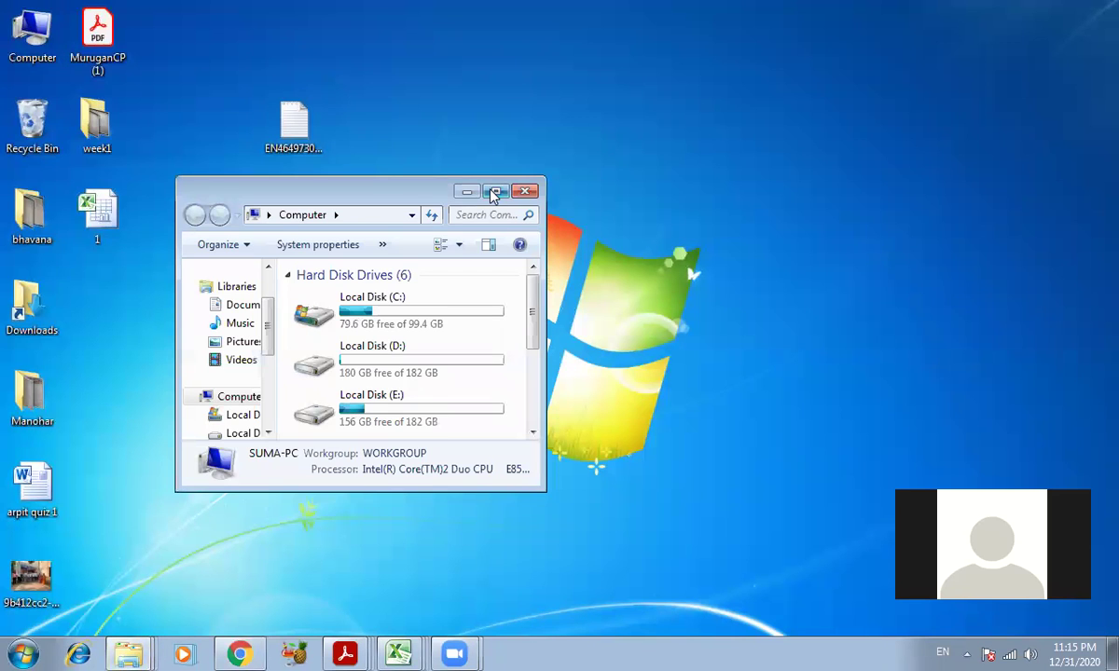
{"action": "left_click", "coordinate": [496, 190]}
{"action": "double_click", "coordinate": [641, 142]}
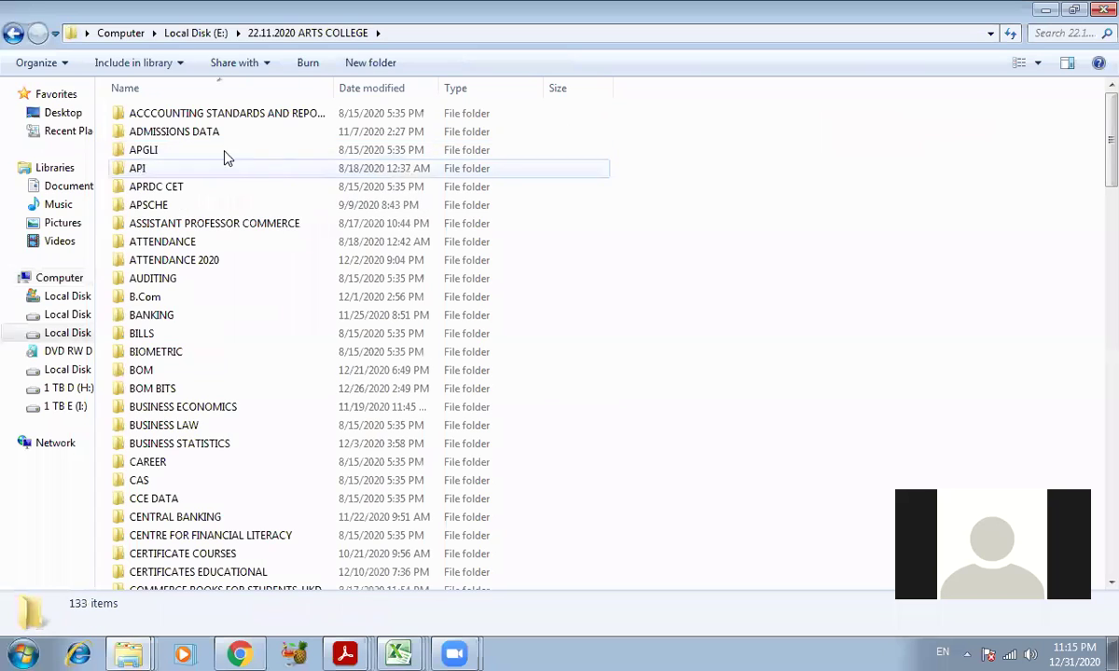
{"action": "key", "text": "i"}
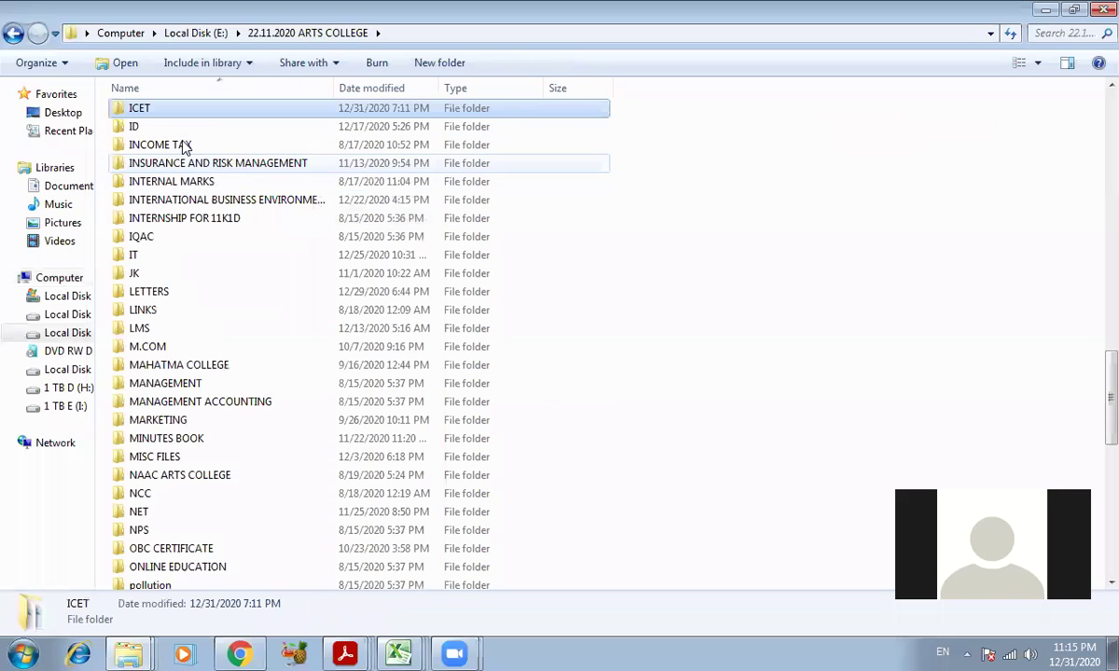
{"action": "double_click", "coordinate": [165, 116]}
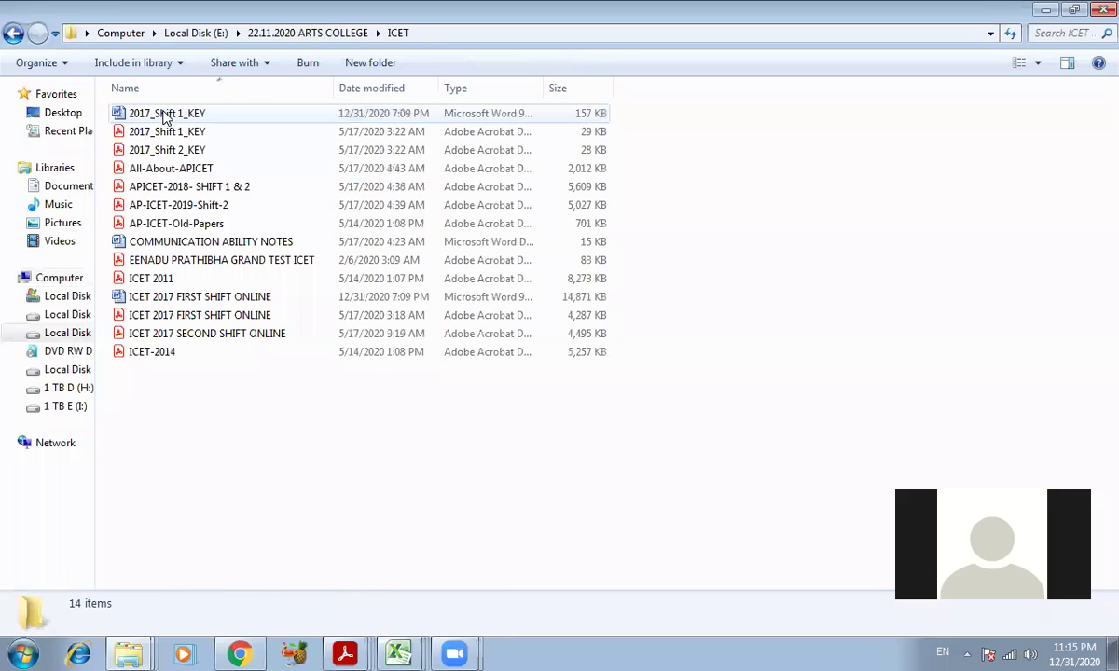
{"action": "left_click", "coordinate": [150, 276]}
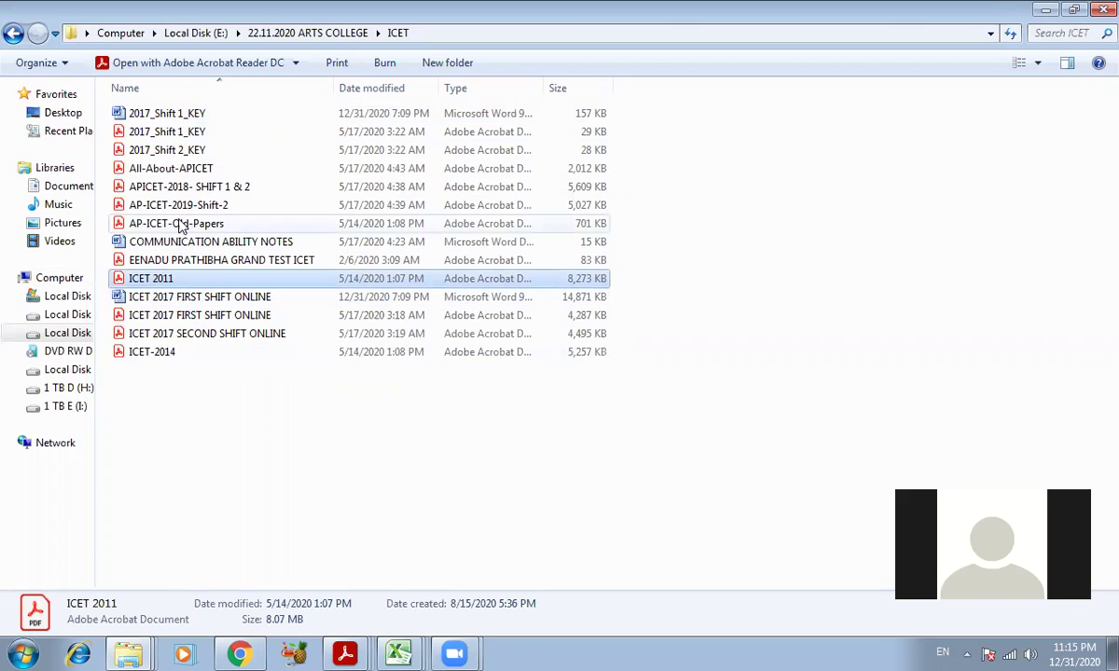
{"action": "left_click", "coordinate": [198, 173]}
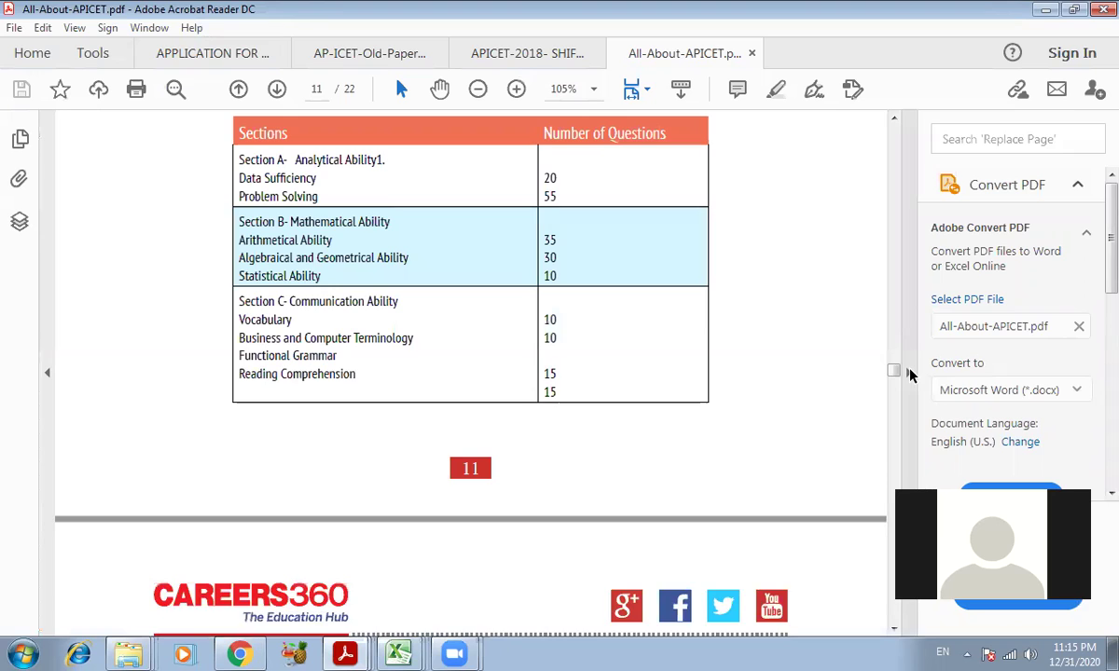
- Collapse the Convert PDF panel, then select and deselect the Section A–B table rows
{"action": "left_click", "coordinate": [910, 373]}
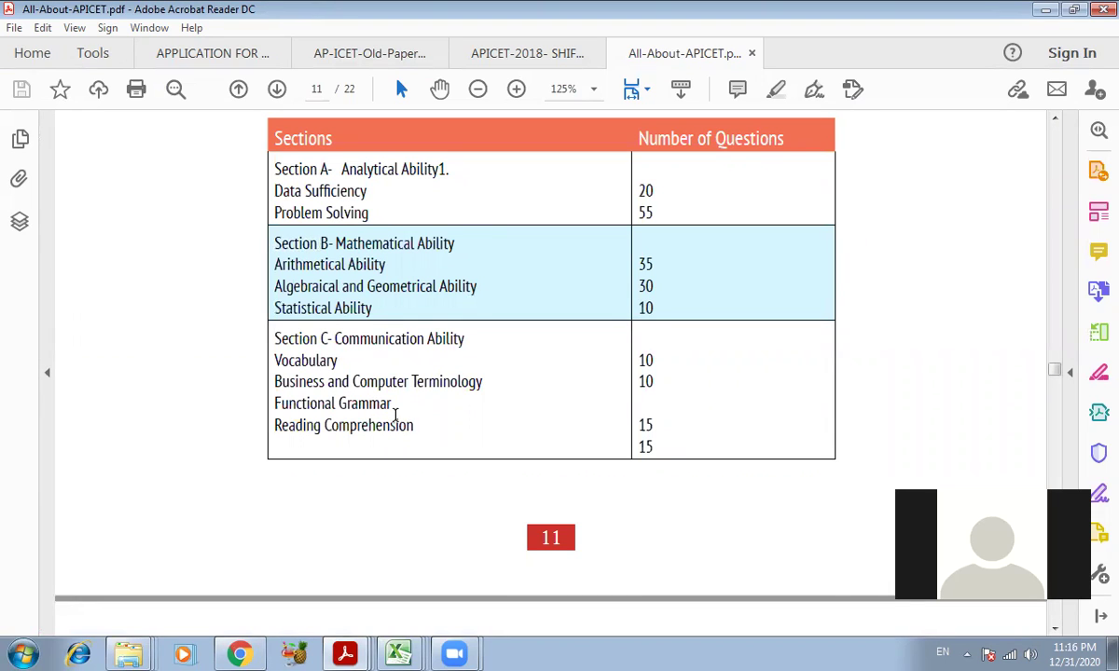
{"action": "left_click_drag", "start_coordinate": [276, 338], "coordinate": [685, 442]}
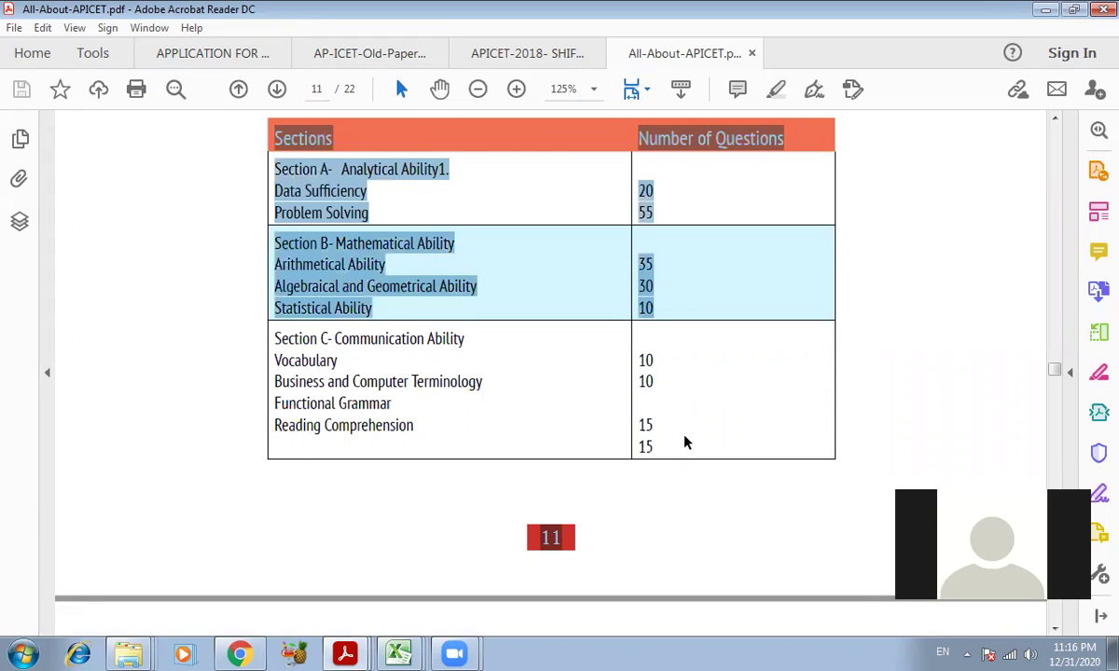
{"action": "left_click", "coordinate": [685, 443]}
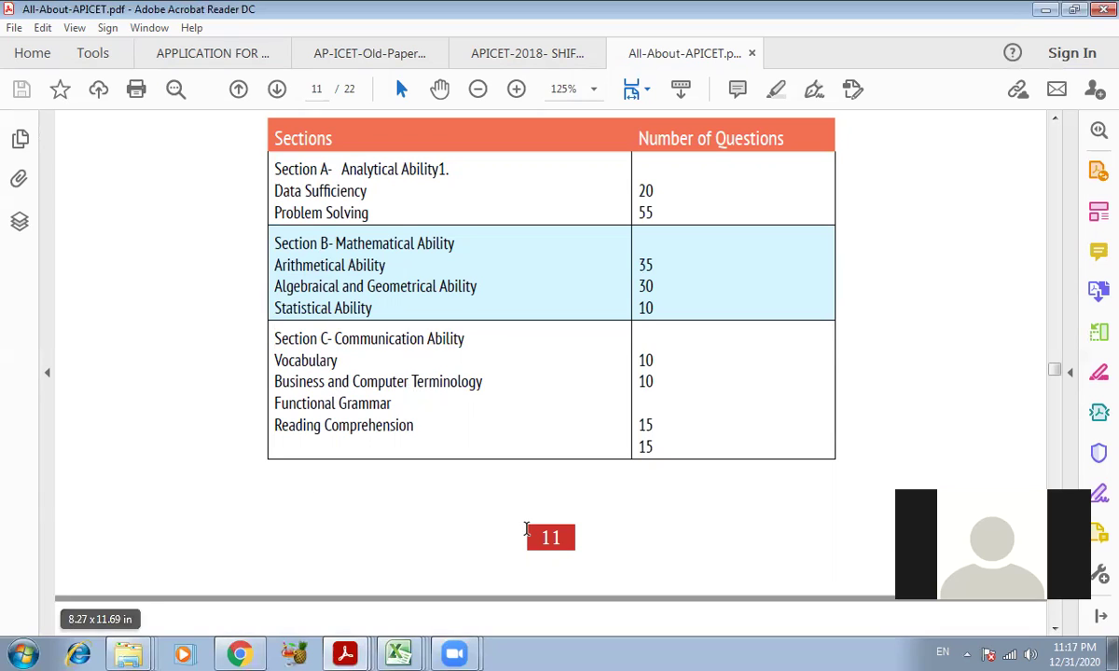
- Change the form title from 'ICET MOCK TEST' to 'Communication Ability for ICET: Test No.1'
{"action": "left_click", "coordinate": [245, 653]}
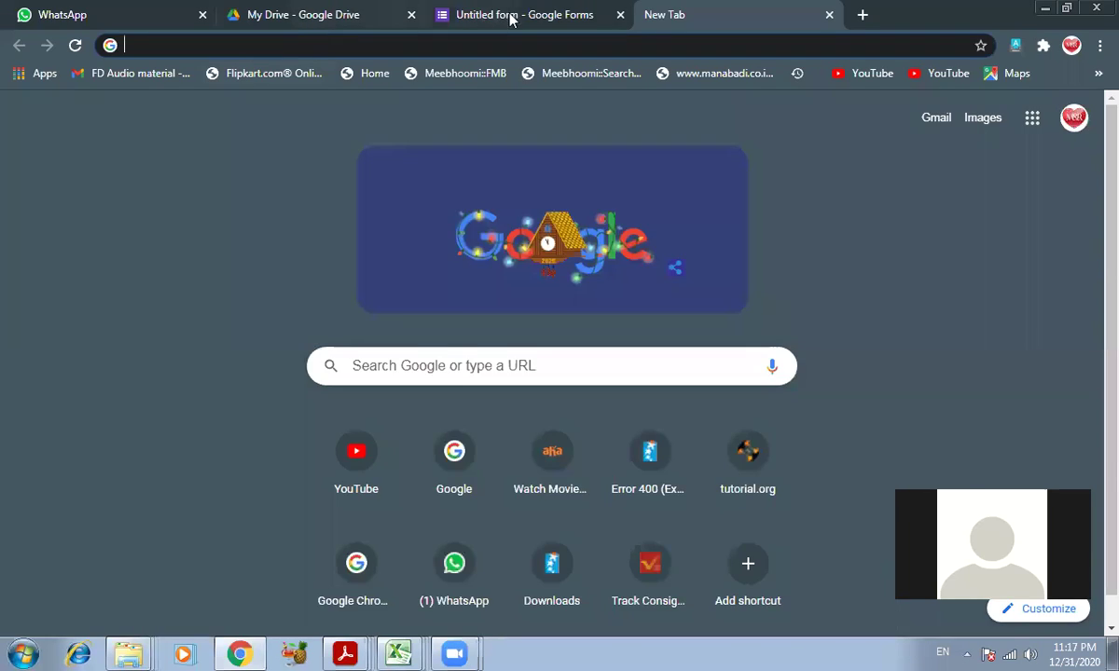
{"action": "left_click", "coordinate": [507, 15]}
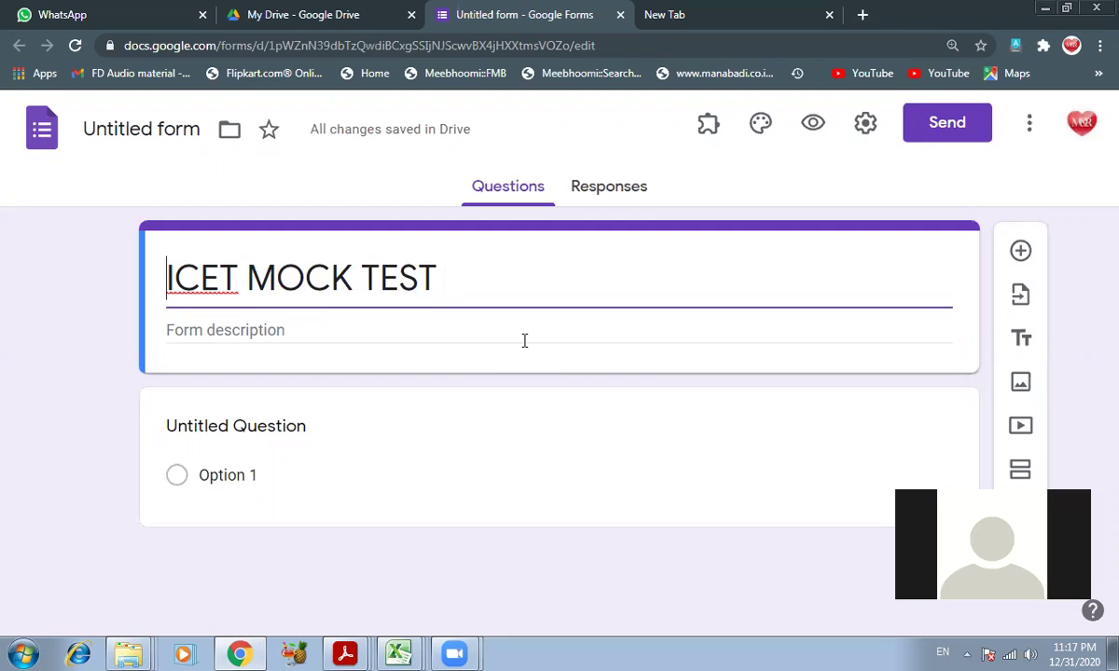
{"action": "type", "text": "Commun"}
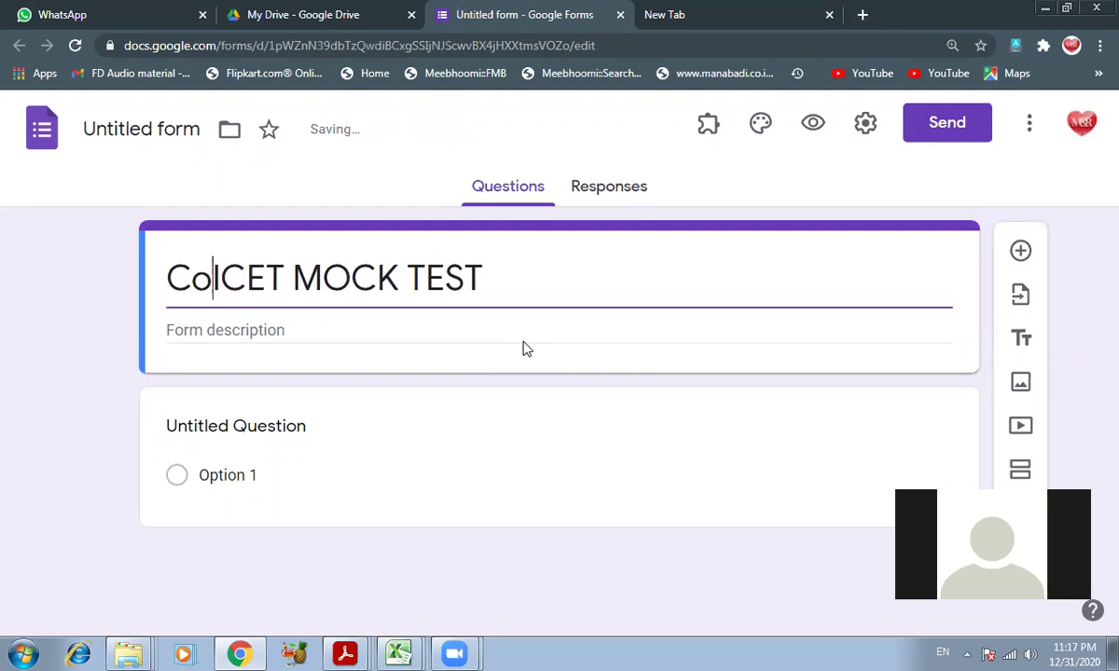
{"action": "type", "text": "ication Abi"}
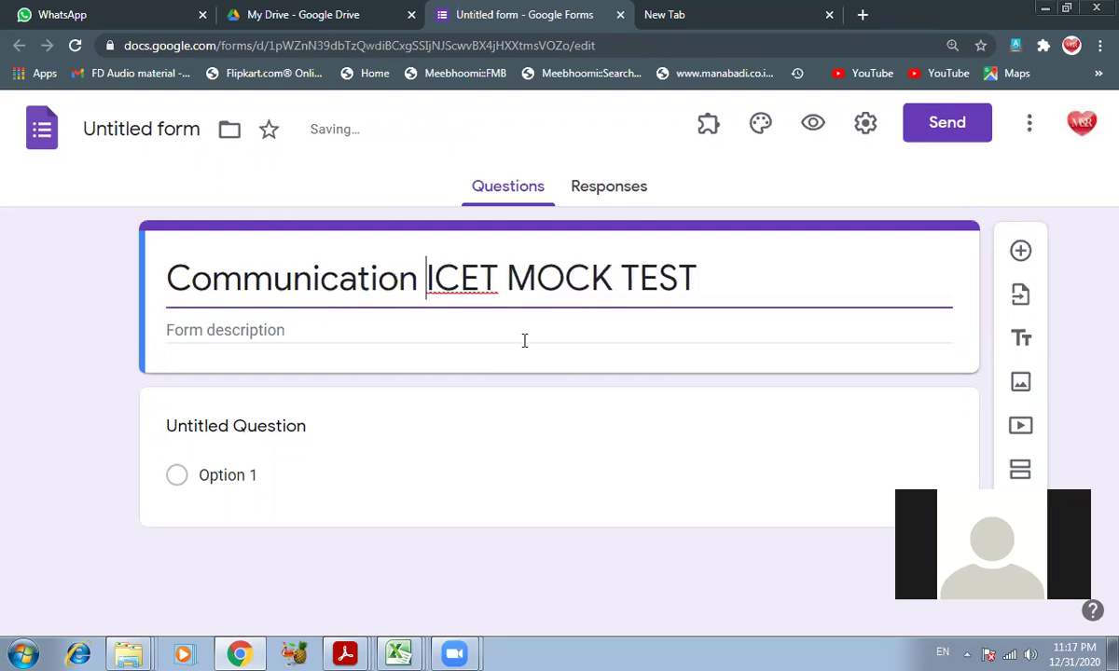
{"action": "type", "text": "lity "}
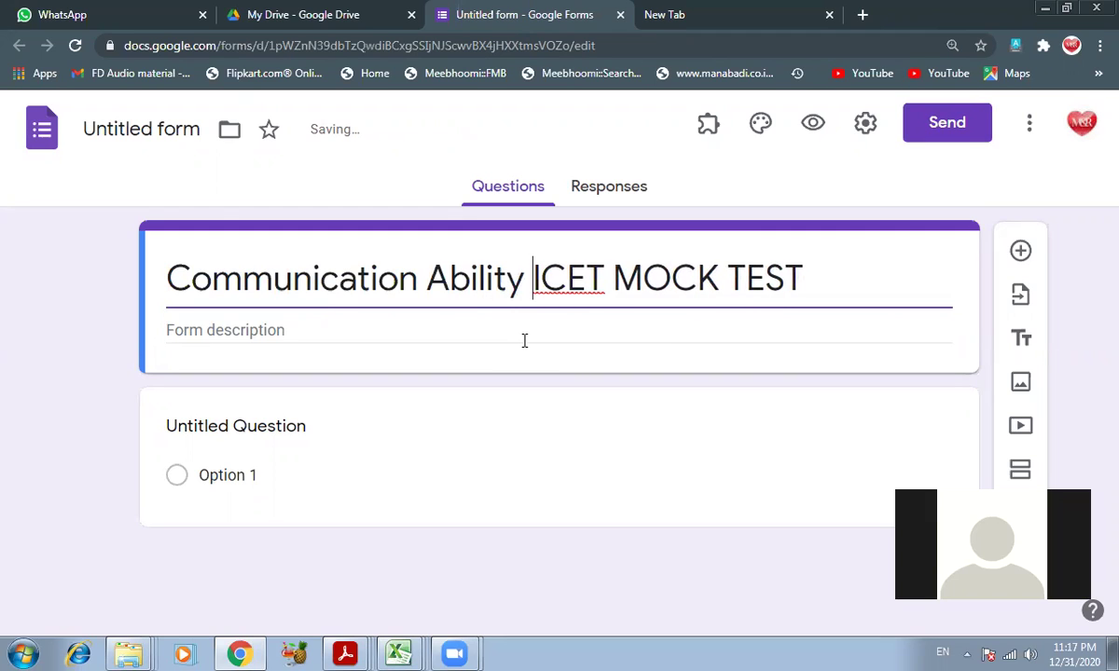
{"action": "type", "text": "for"}
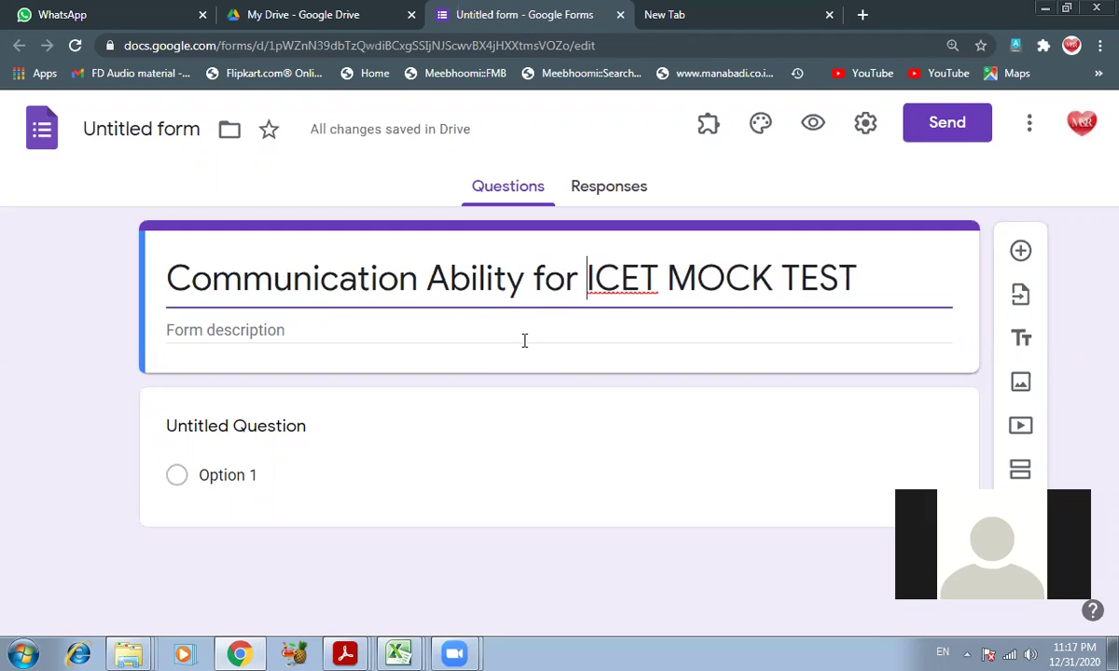
{"action": "double_click", "coordinate": [692, 276]}
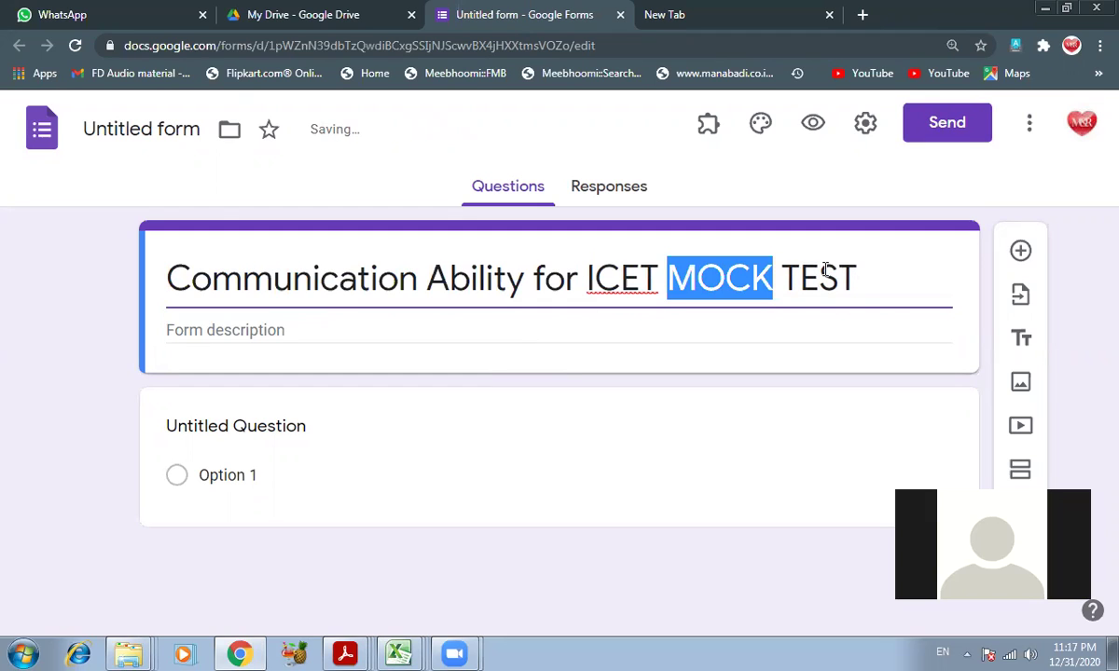
{"action": "left_click_drag", "start_coordinate": [869, 278], "coordinate": [636, 249]}
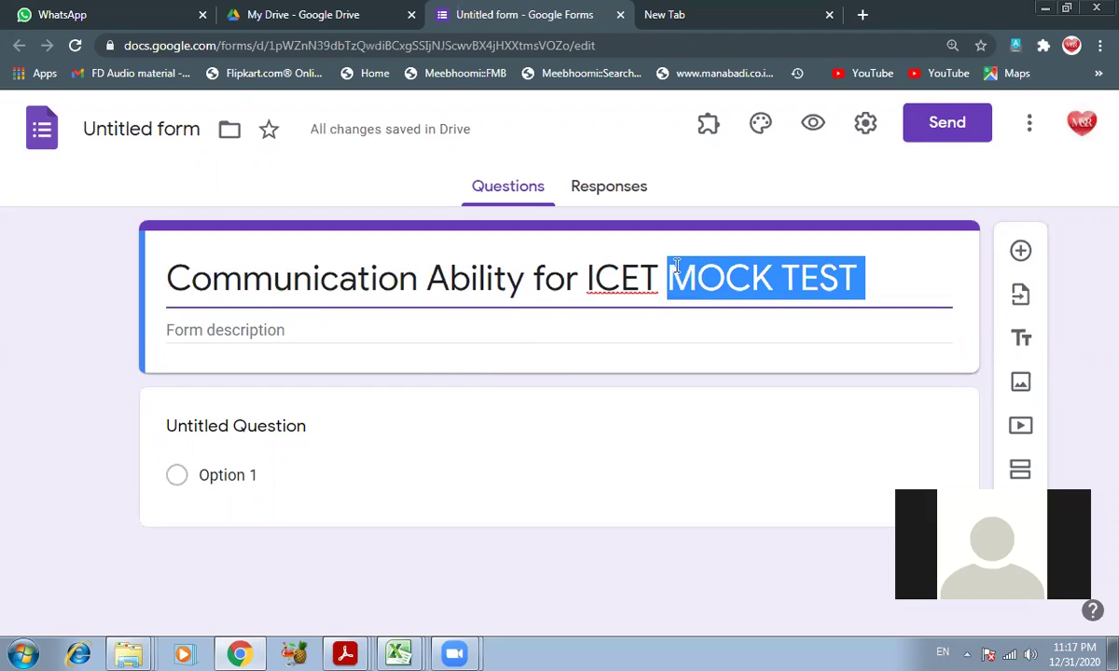
{"action": "key", "text": "BackSpace"}
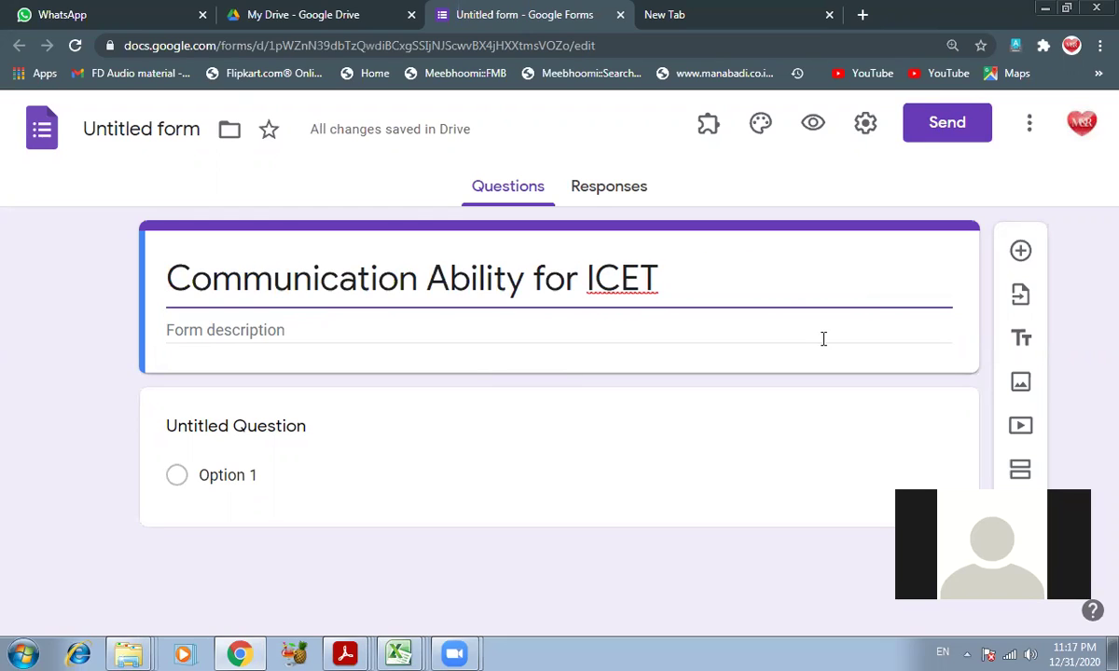
{"action": "type", "text": ": Test No."}
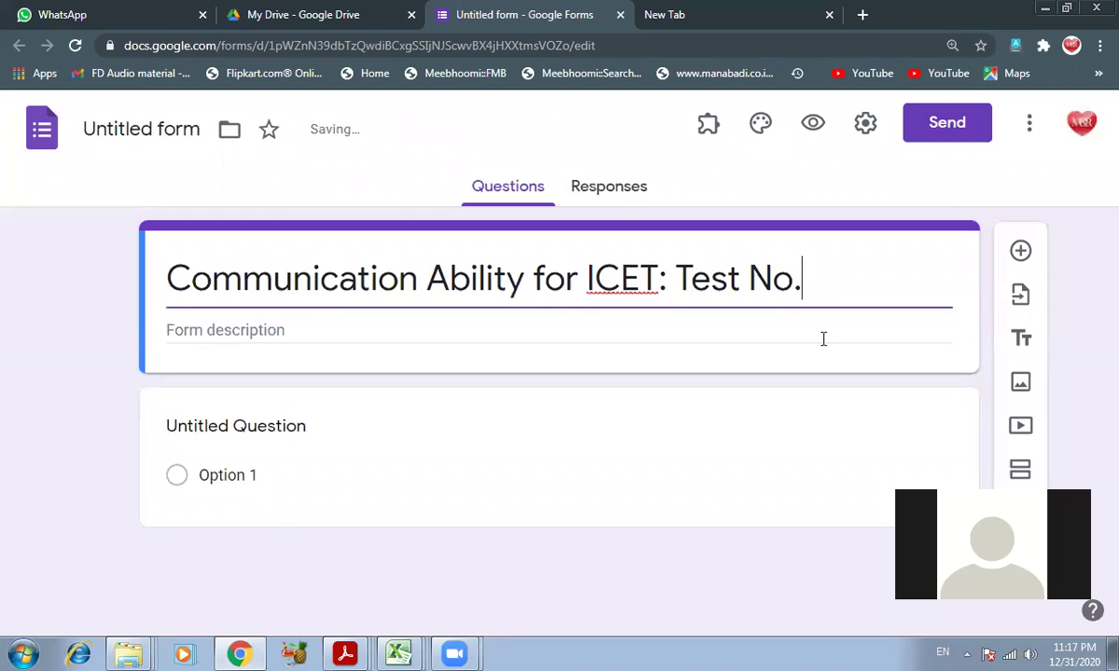
{"action": "type", "text": "1"}
- Append 'Prepared by Department of Commerce, Government College [A], Ananthapuramu' to the title
{"action": "type", "text": "Pre"}
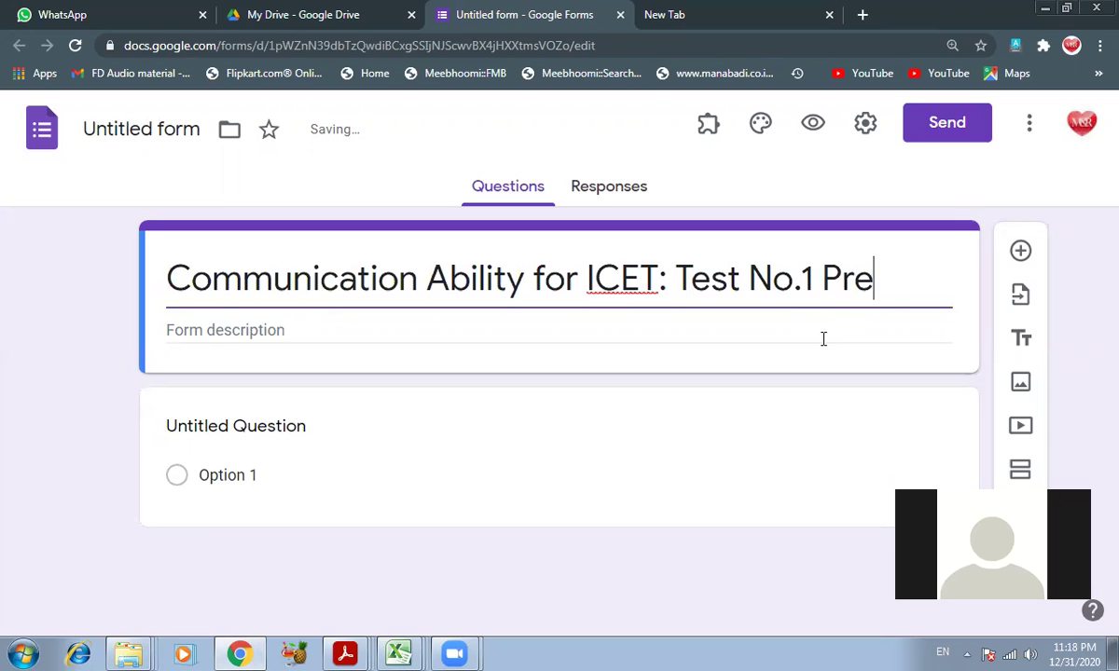
{"action": "type", "text": "pared By D"}
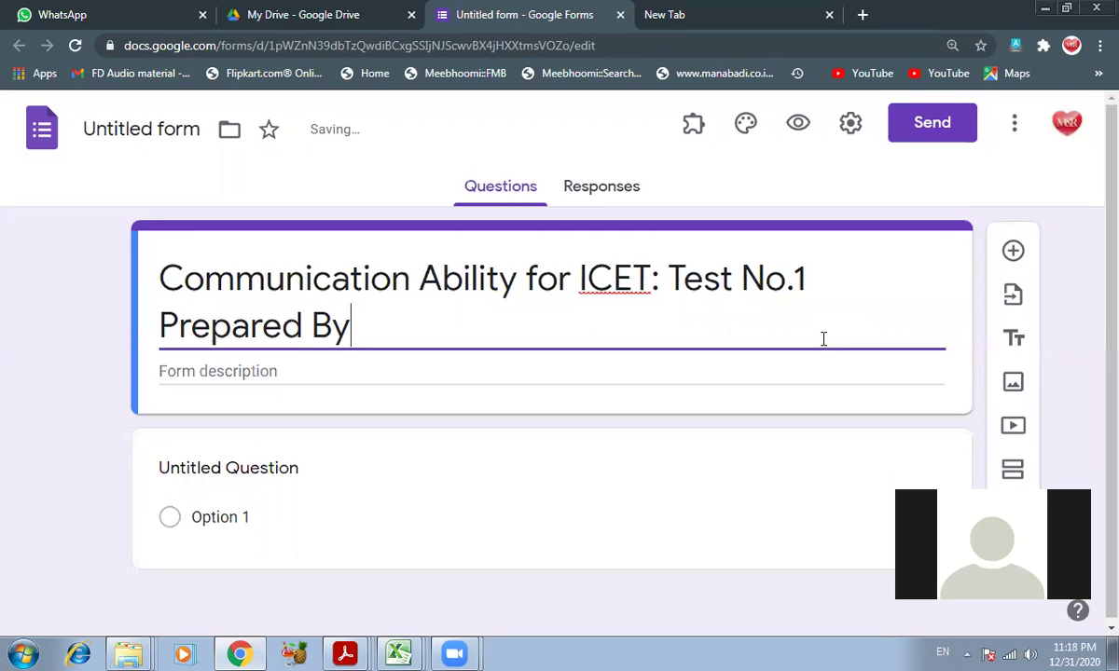
{"action": "key", "text": "BackSpace"}
{"action": "key", "text": "BackSpace"}
{"action": "key", "text": "BackSpace"}
{"action": "type", "text": "by Department"}
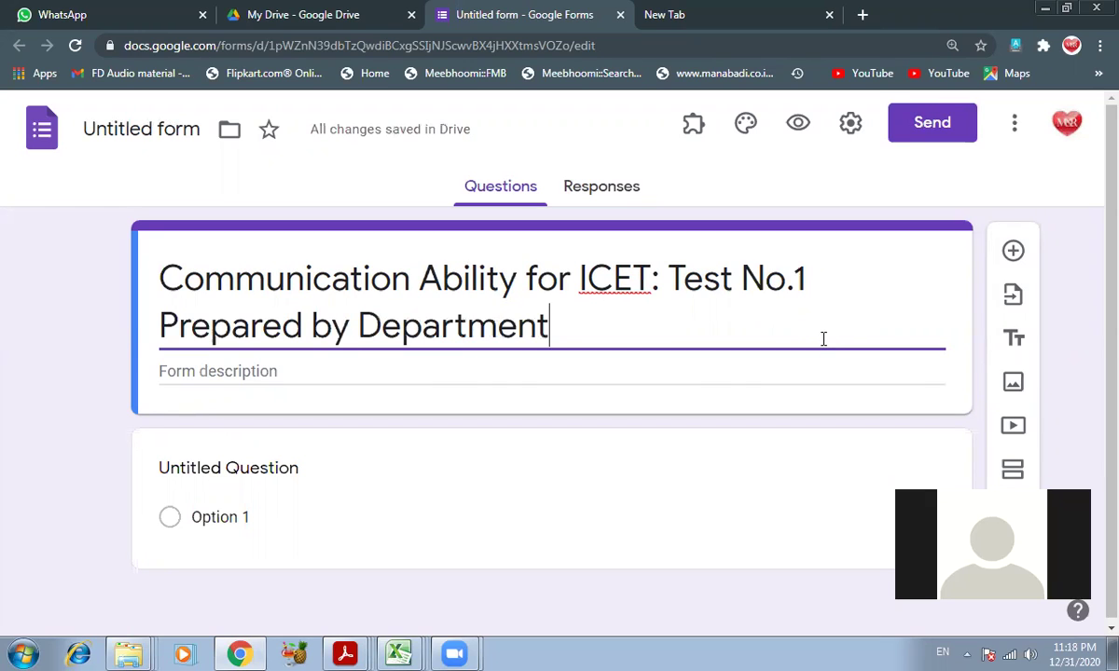
{"action": "type", "text": " of Commerce"}
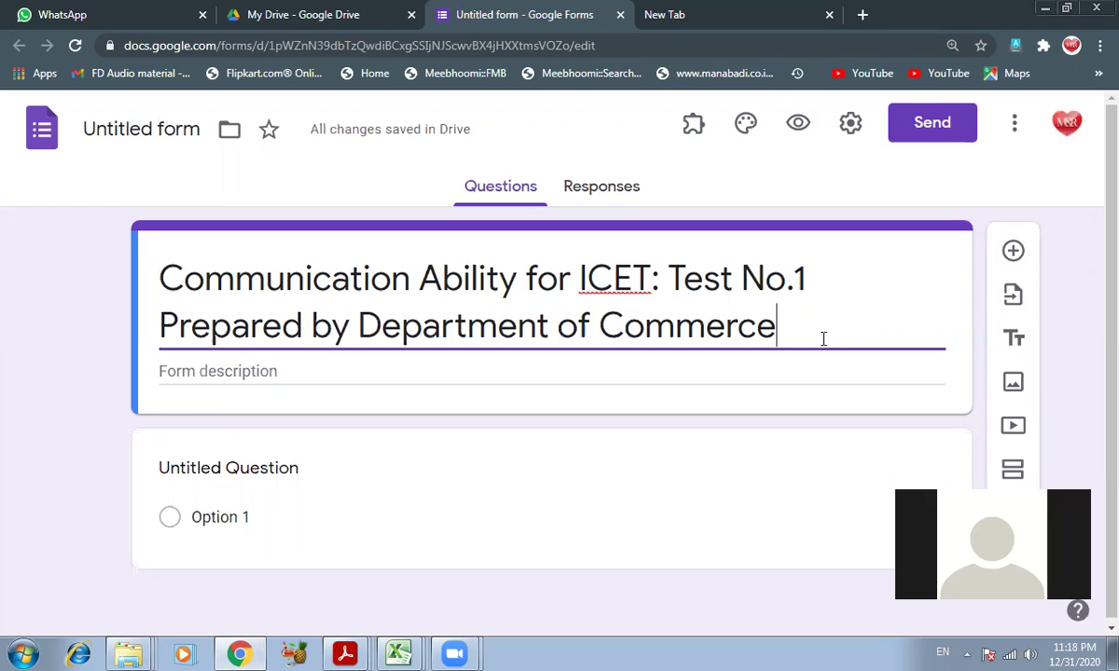
{"action": "type", "text": ", Gov"}
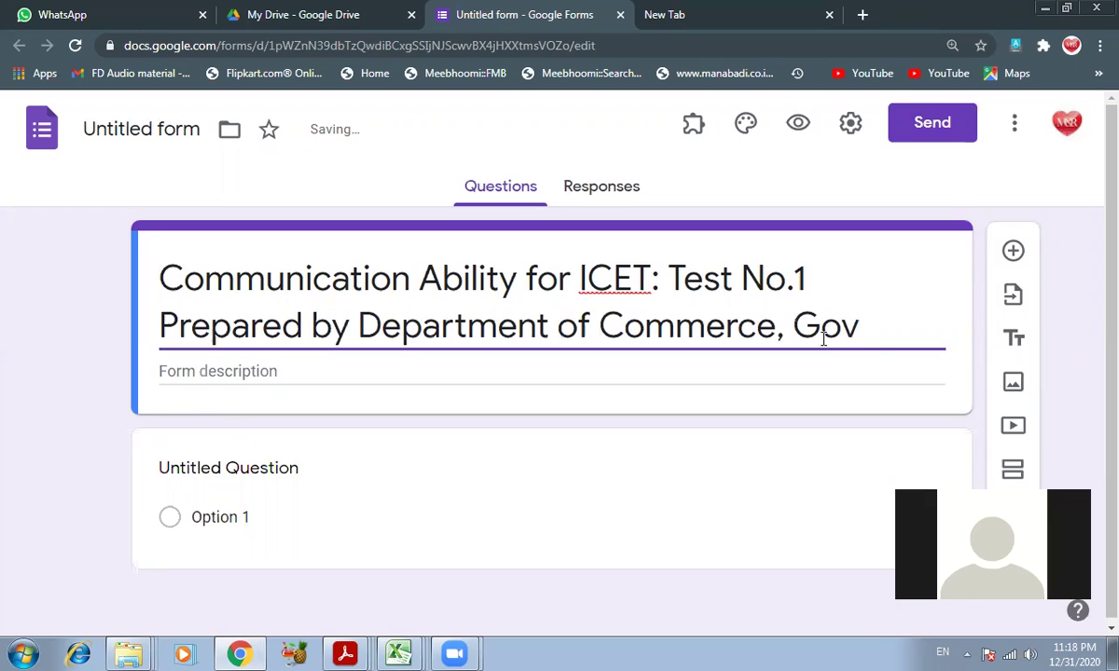
{"action": "type", "text": "ernment Coll"}
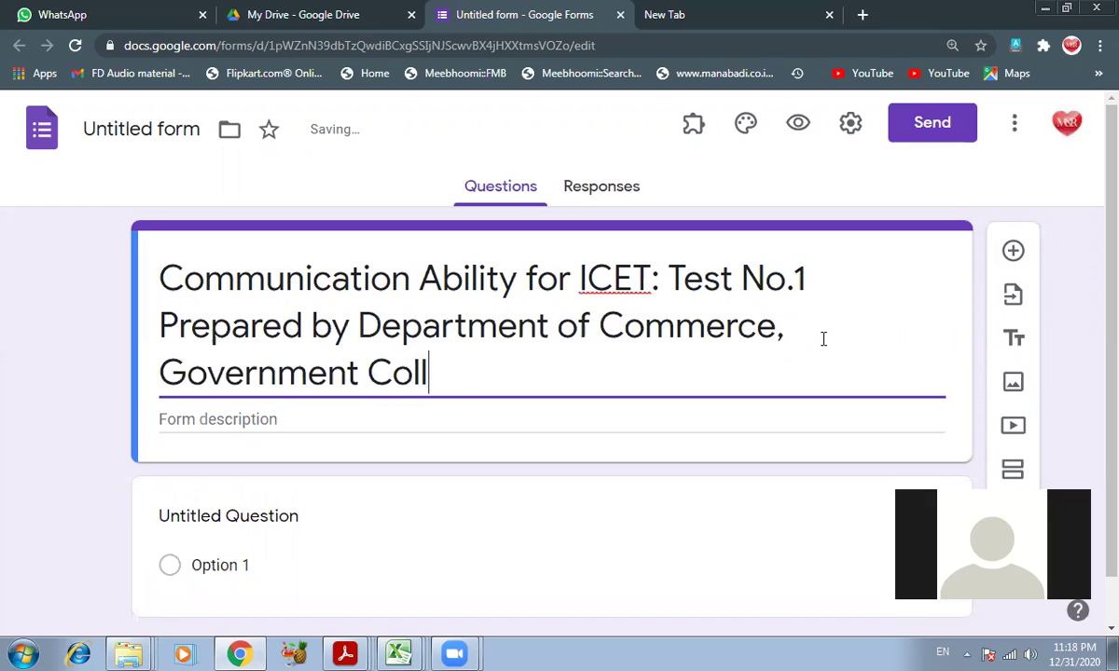
{"action": "type", "text": "ege ["}
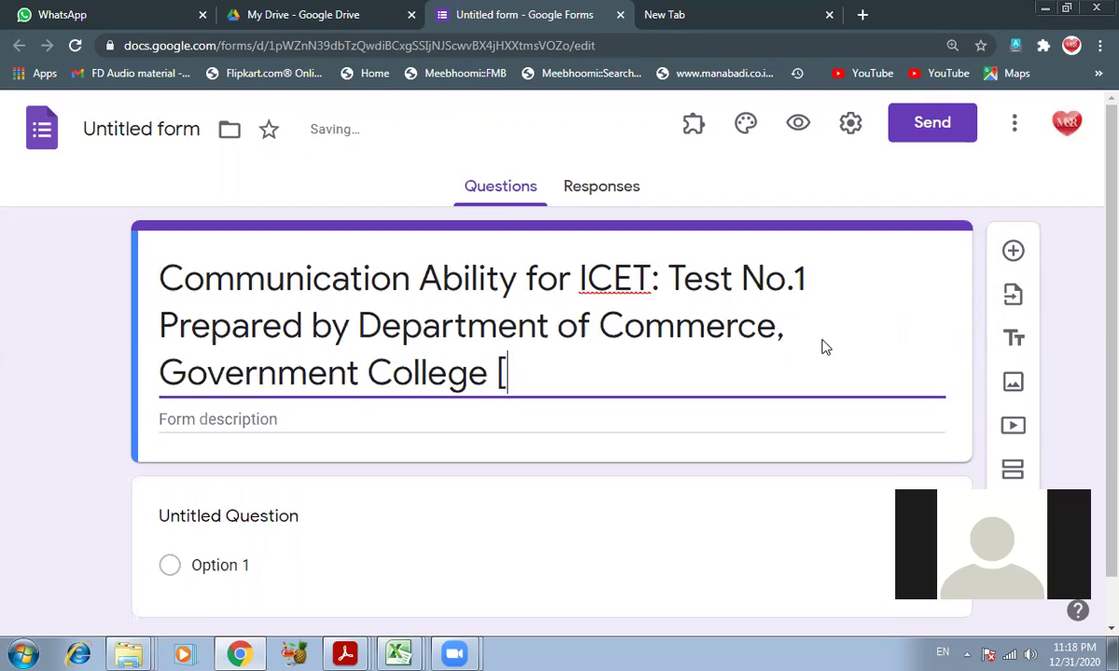
{"action": "type", "text": "A], An"}
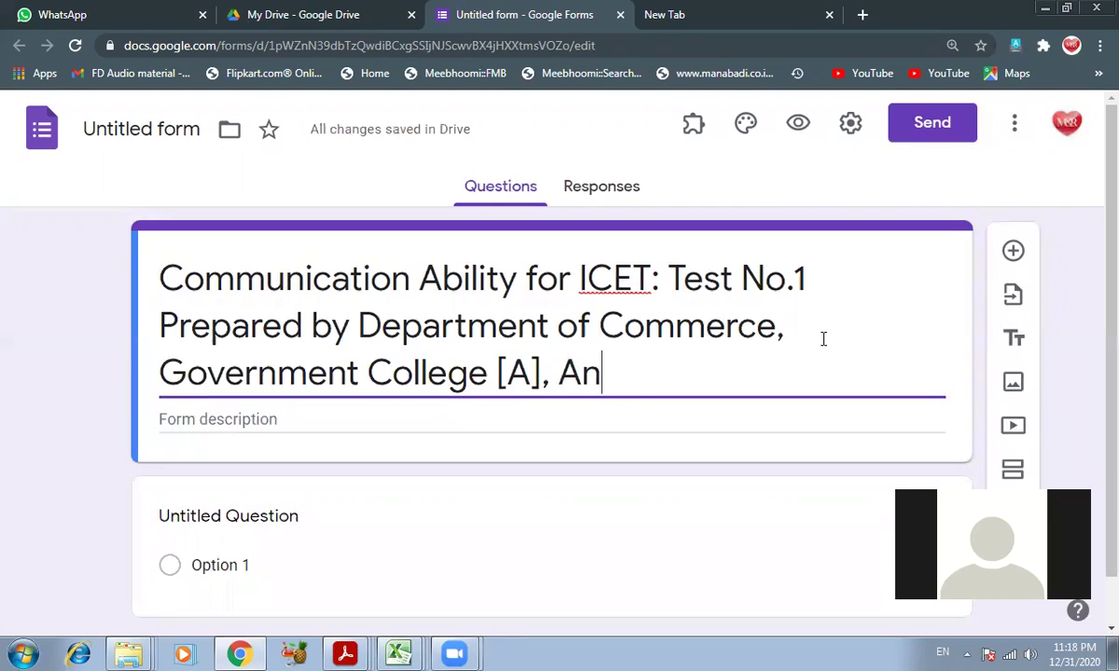
{"action": "type", "text": "anthapuramuy"}
{"action": "key", "text": "BackSpace"}
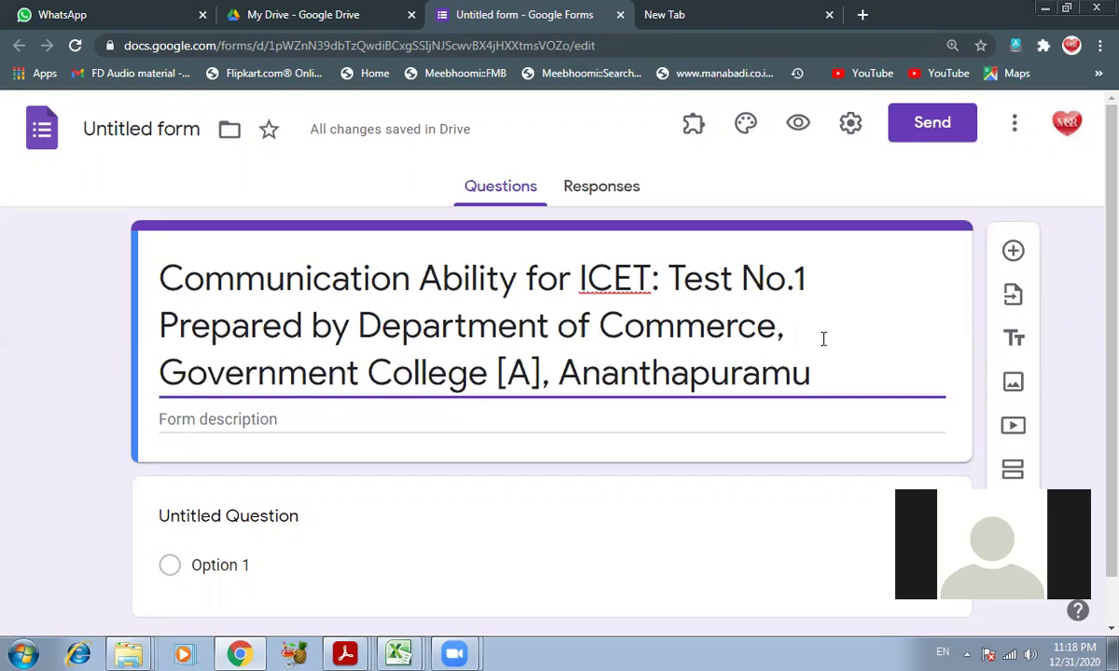
{"action": "left_click", "coordinate": [268, 419]}
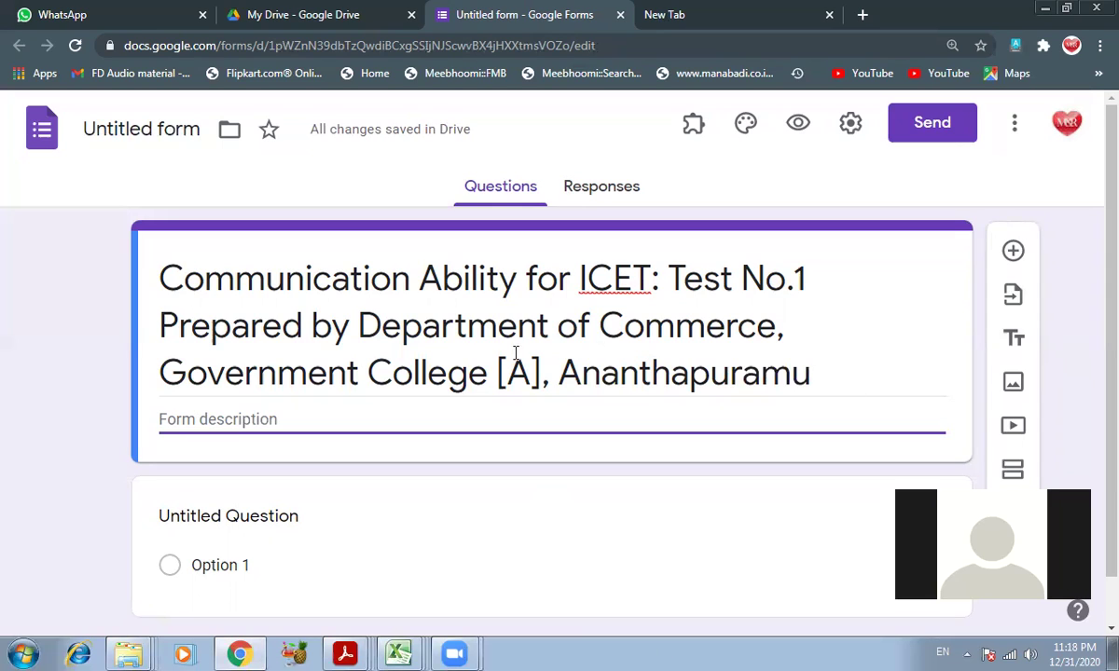
{"action": "left_click", "coordinate": [269, 407]}
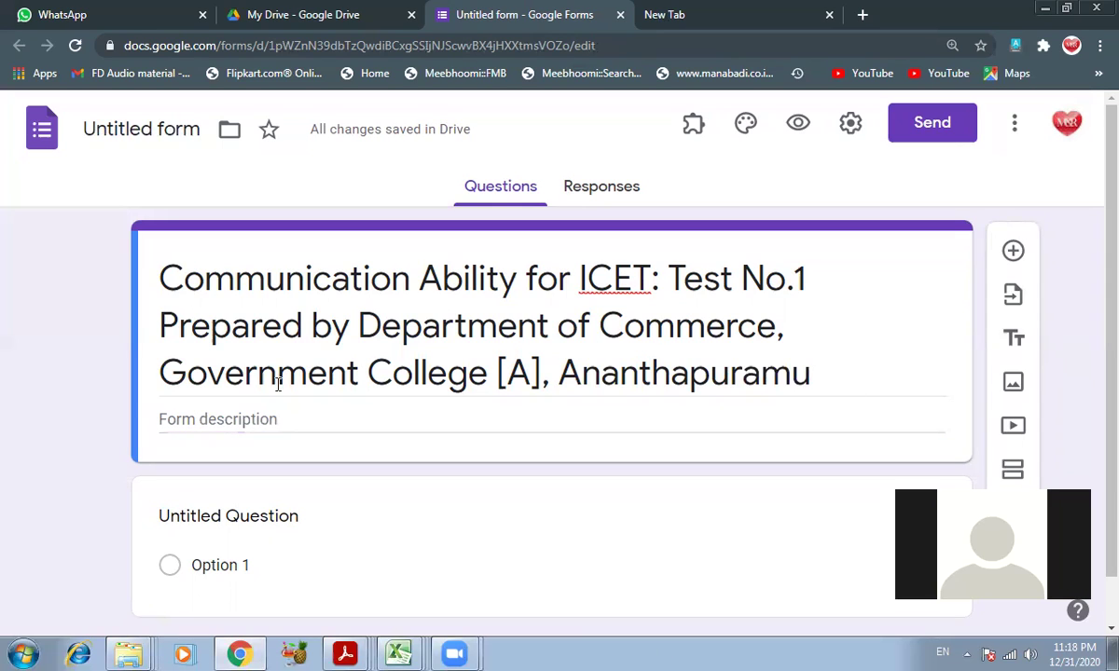
{"action": "left_click", "coordinate": [231, 423]}
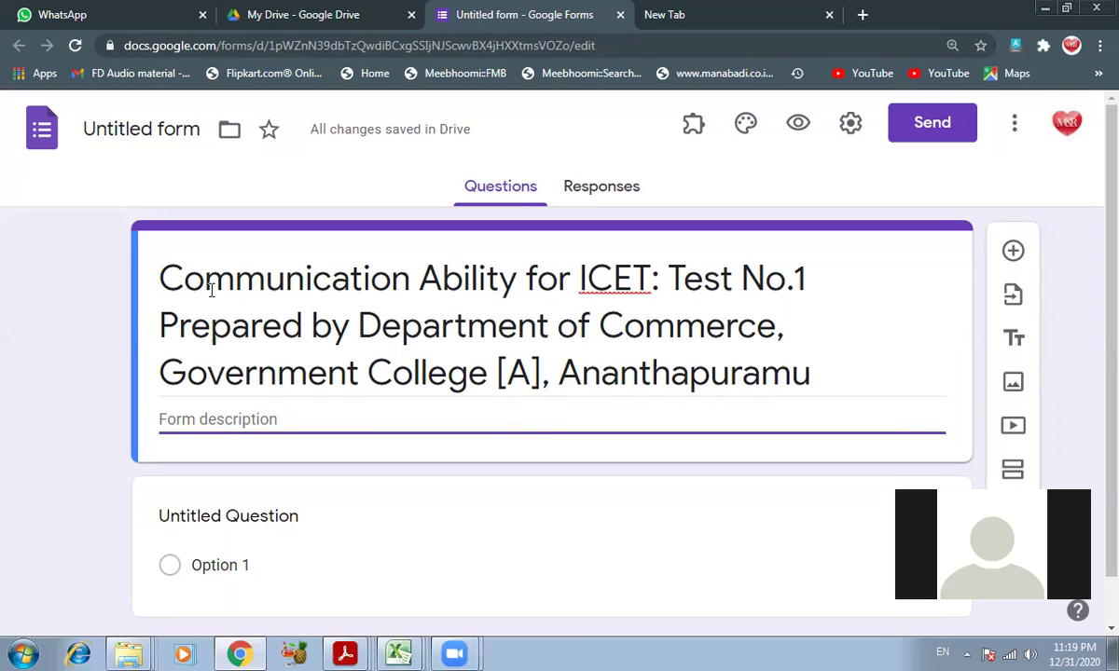
- Cut 'Communication Ability' from the title and paste it into the form description
{"action": "left_click", "coordinate": [154, 277]}
{"action": "left_click", "coordinate": [162, 276]}
{"action": "left_click", "coordinate": [163, 275]}
{"action": "left_click_drag", "start_coordinate": [162, 275], "coordinate": [520, 282]}
{"action": "right_click", "coordinate": [437, 275]}
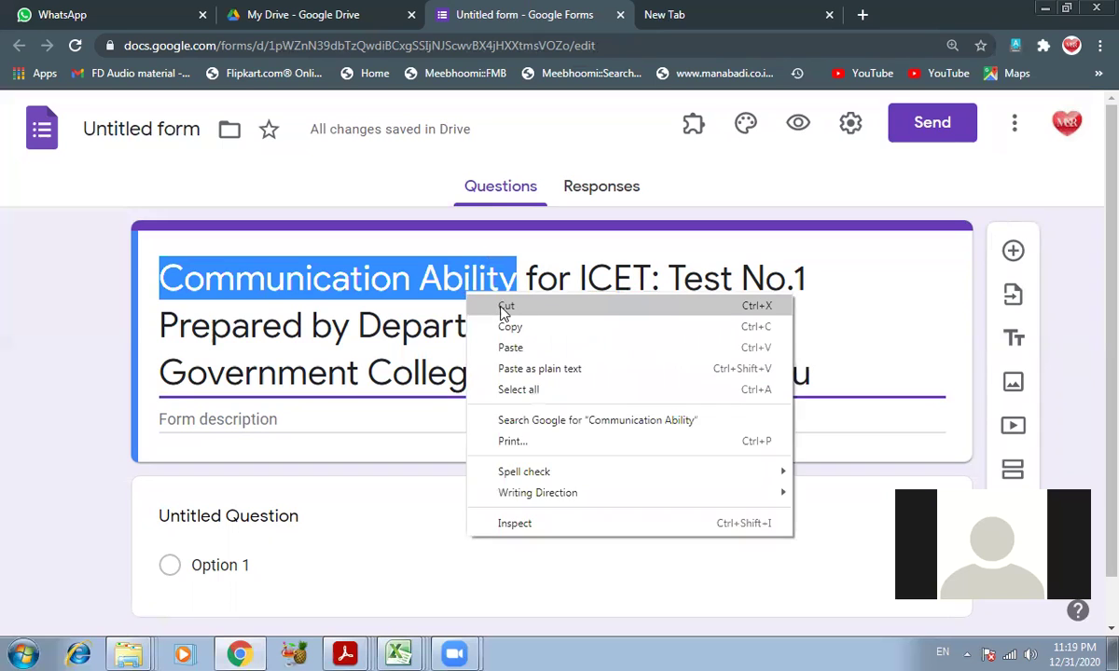
{"action": "left_click", "coordinate": [504, 297]}
{"action": "left_click", "coordinate": [236, 428]}
{"action": "right_click", "coordinate": [237, 417]}
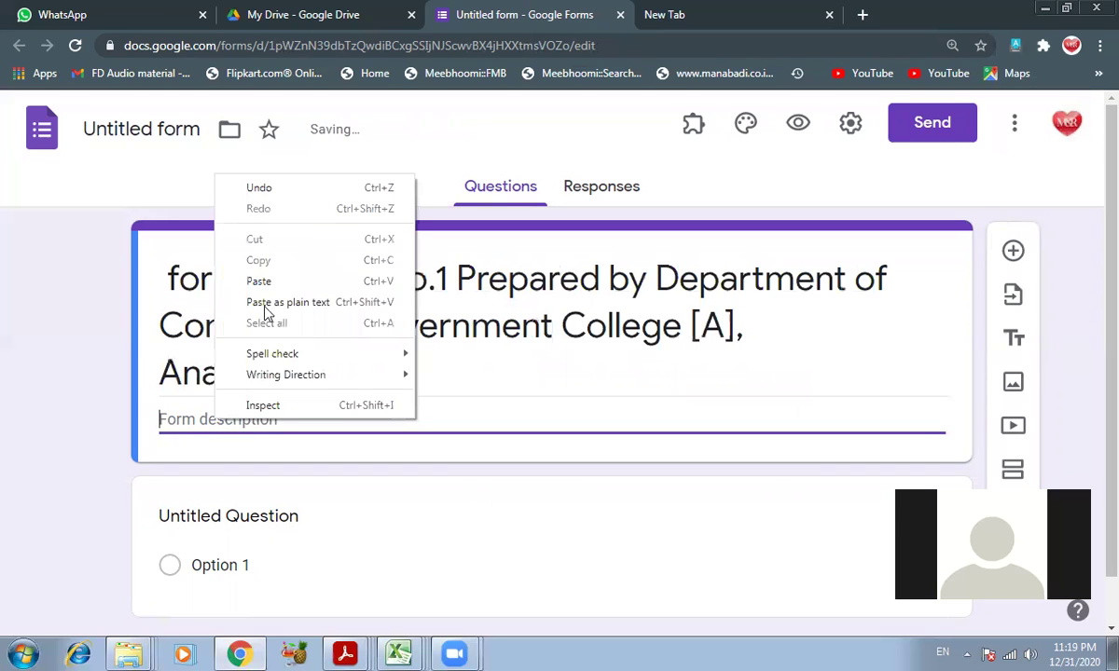
{"action": "left_click", "coordinate": [261, 282]}
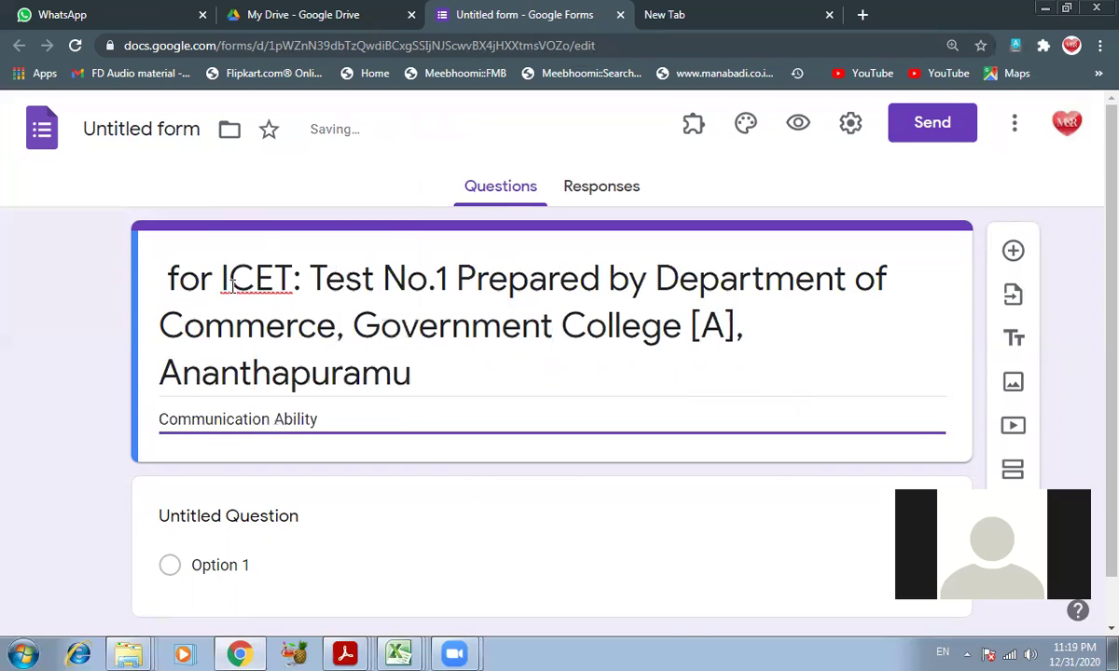
- Replace 'for' before ICET in the title with 'Quiz on'
{"action": "left_click", "coordinate": [216, 278]}
{"action": "left_click", "coordinate": [216, 278]}
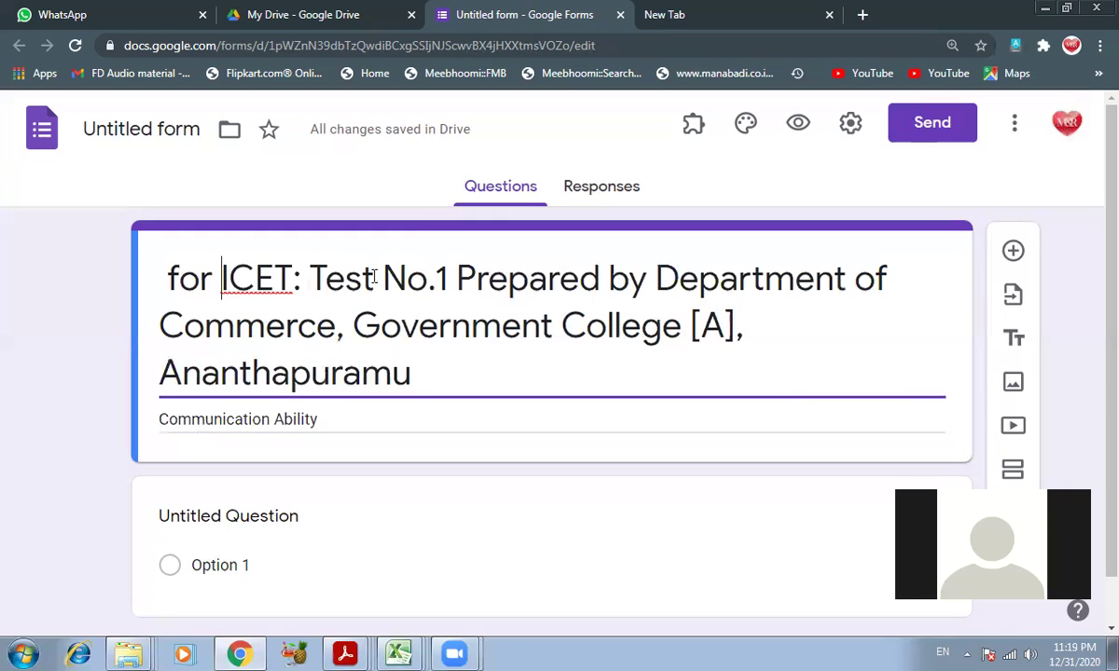
{"action": "key", "text": "BackSpace"}
{"action": "key", "text": "BackSpace"}
{"action": "key", "text": "BackSpace"}
{"action": "key", "text": "BackSpace"}
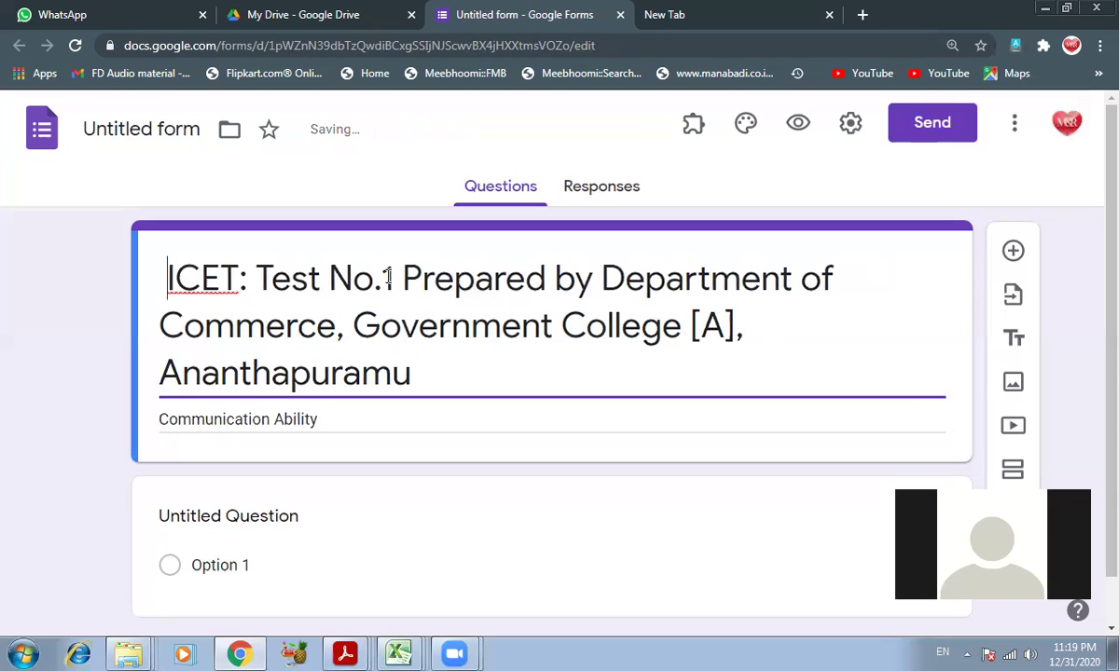
{"action": "type", "text": "Quiz "}
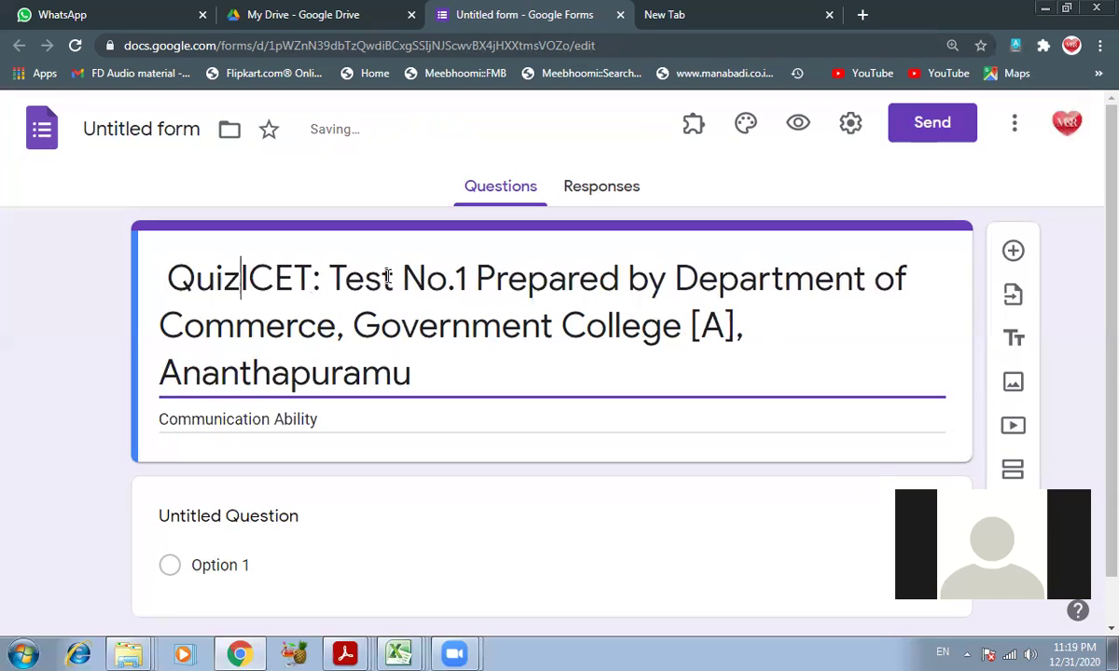
{"action": "type", "text": "on"}
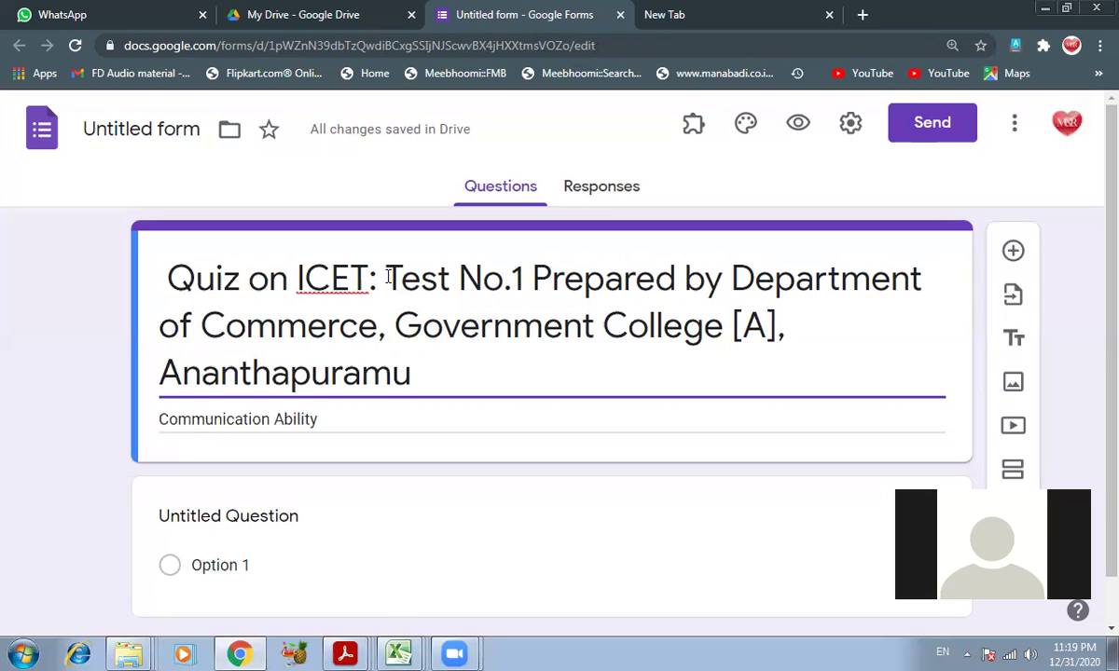
- Open the 243 form from Drive's Quick Access, then close the ICET quiz form's tab
{"action": "left_click", "coordinate": [344, 15]}
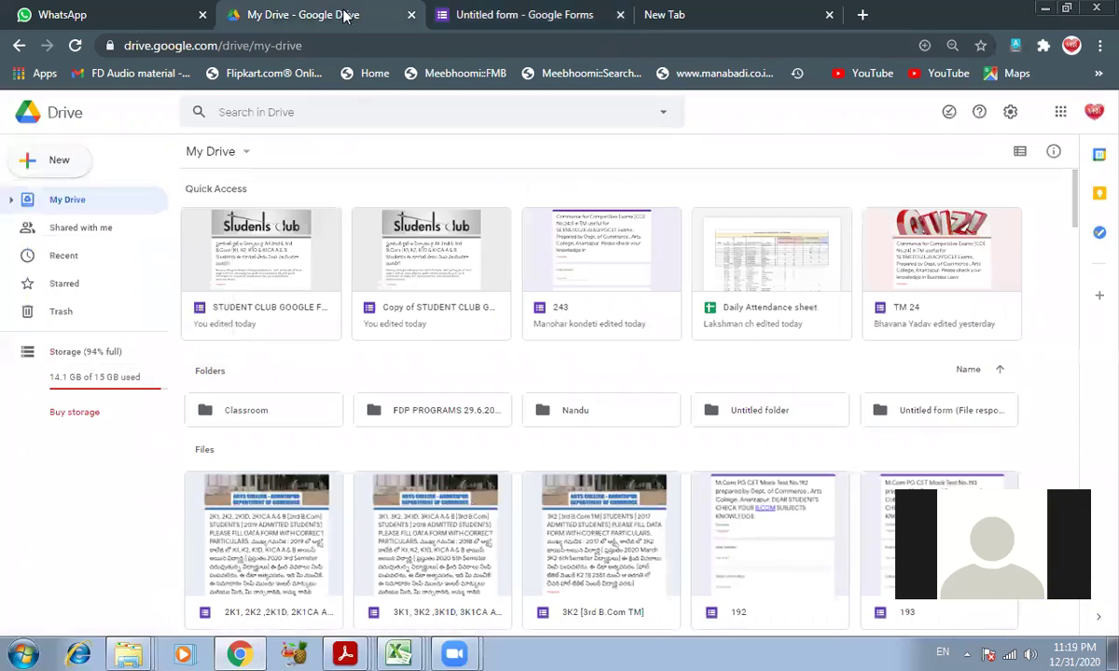
{"action": "left_click", "coordinate": [418, 252]}
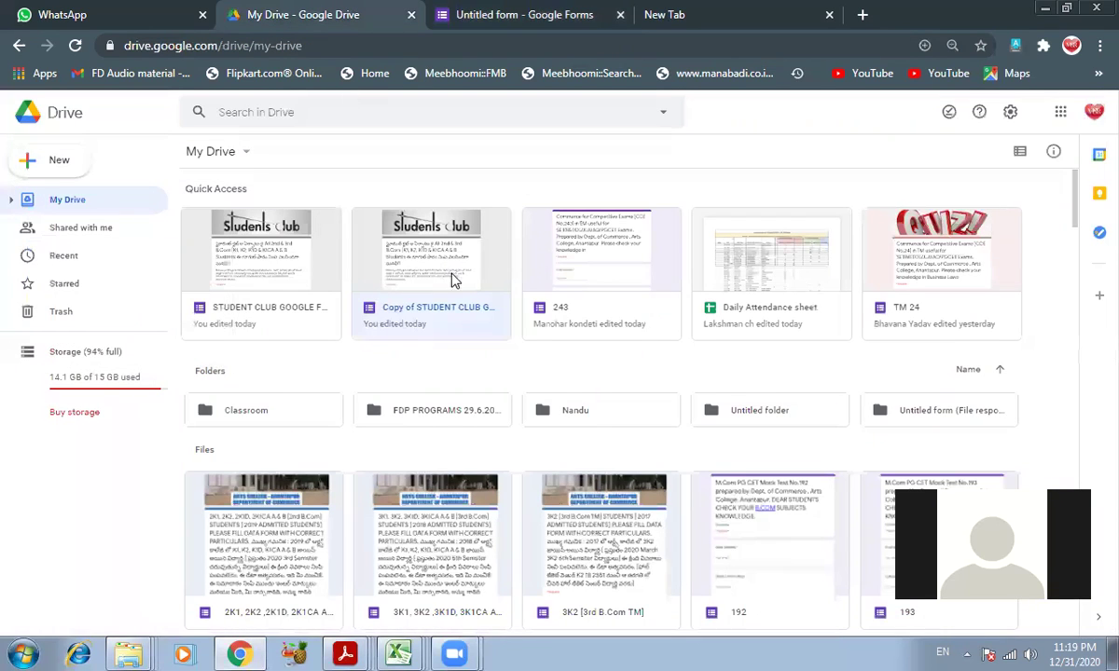
{"action": "double_click", "coordinate": [628, 268]}
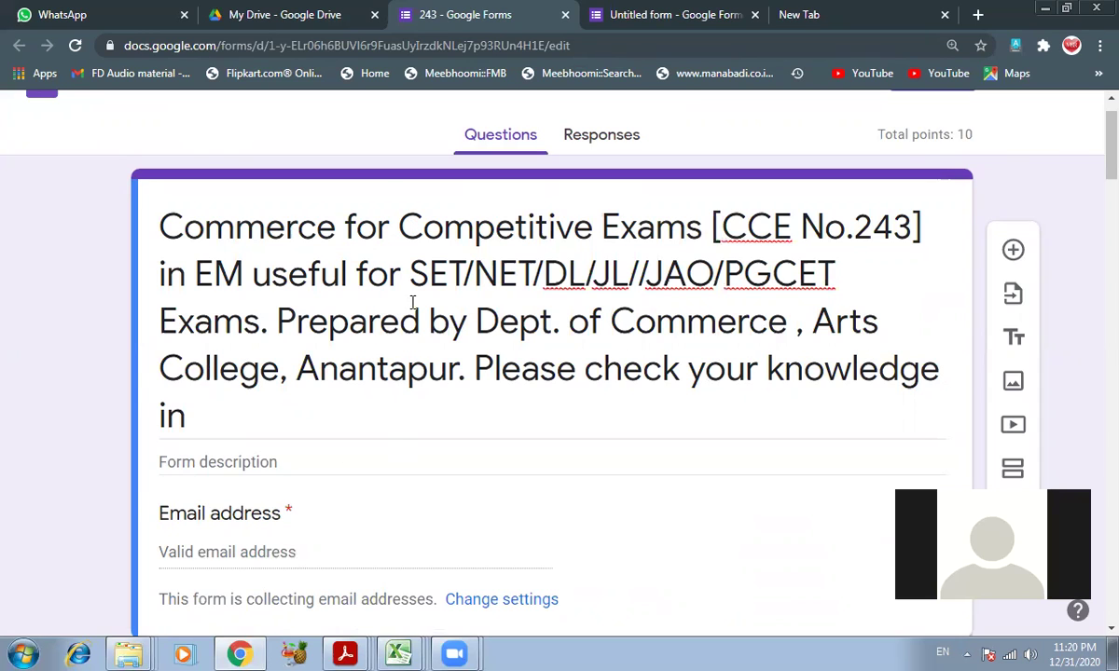
{"action": "left_click", "coordinate": [643, 14]}
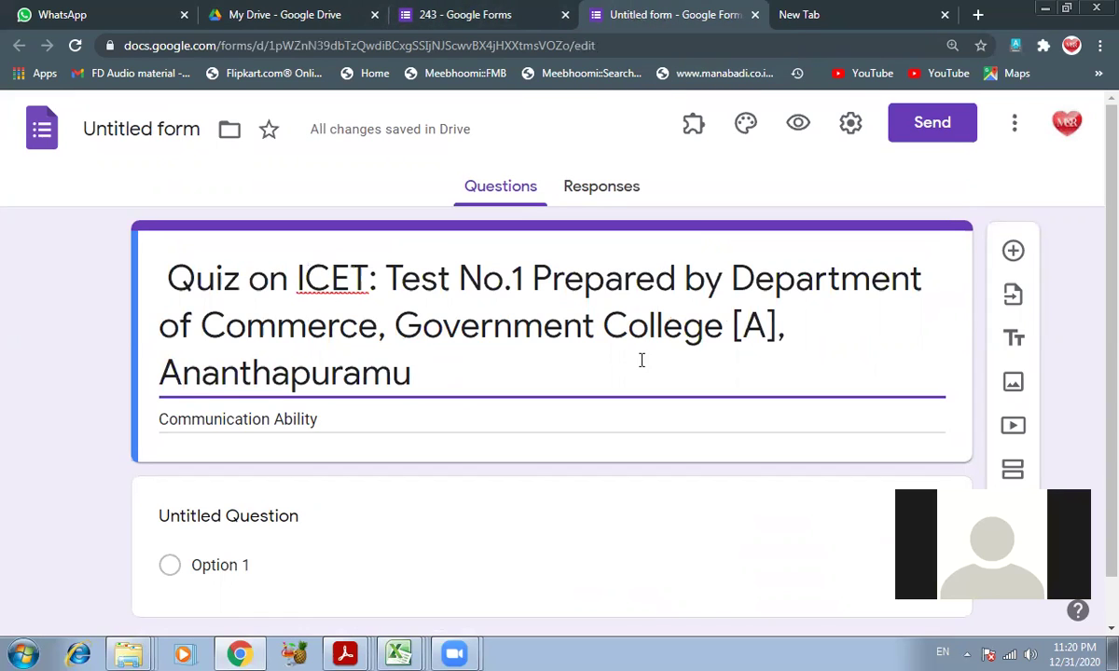
{"action": "left_click", "coordinate": [756, 16]}
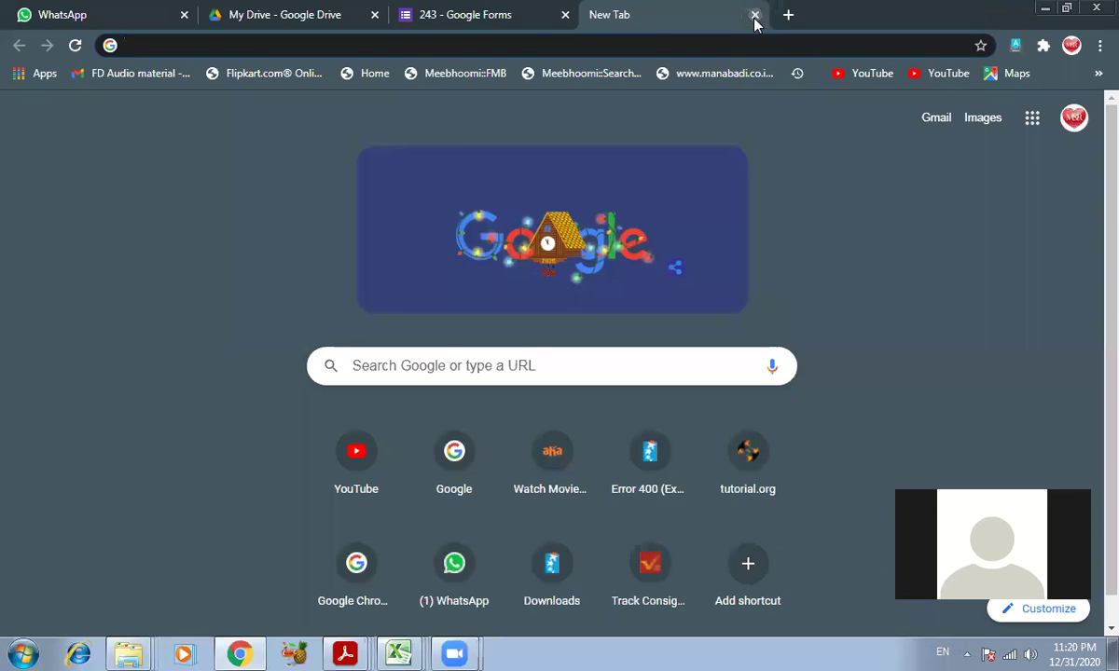
- Find the Untitled form in Drive's Recent list and bring up its actions menu
{"action": "left_click", "coordinate": [308, 11]}
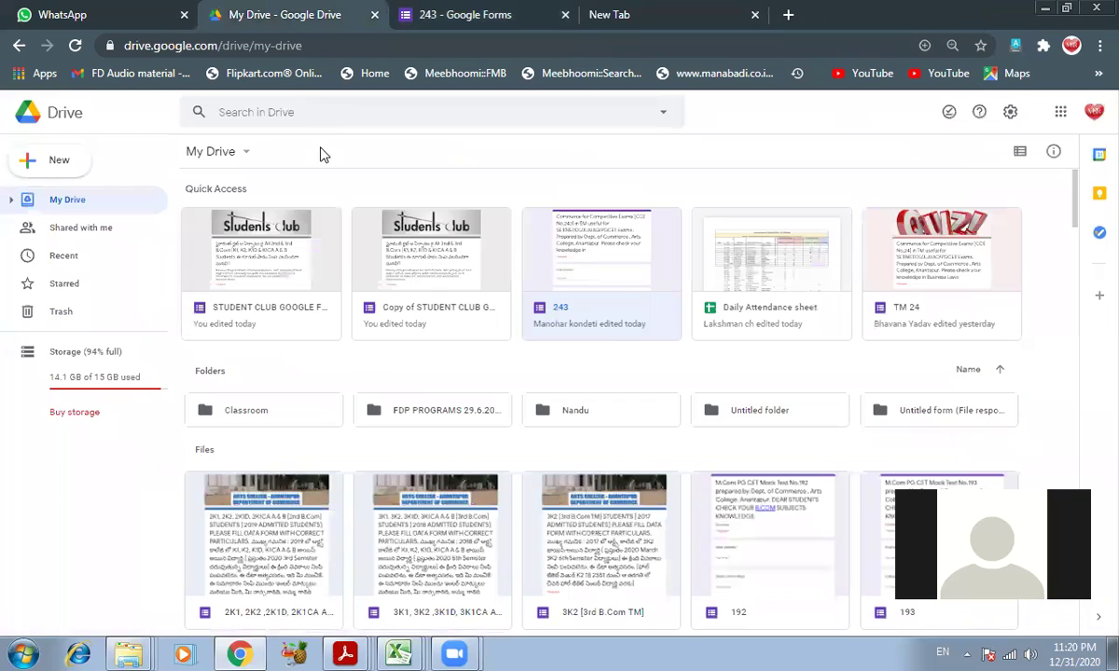
{"action": "left_click", "coordinate": [63, 259]}
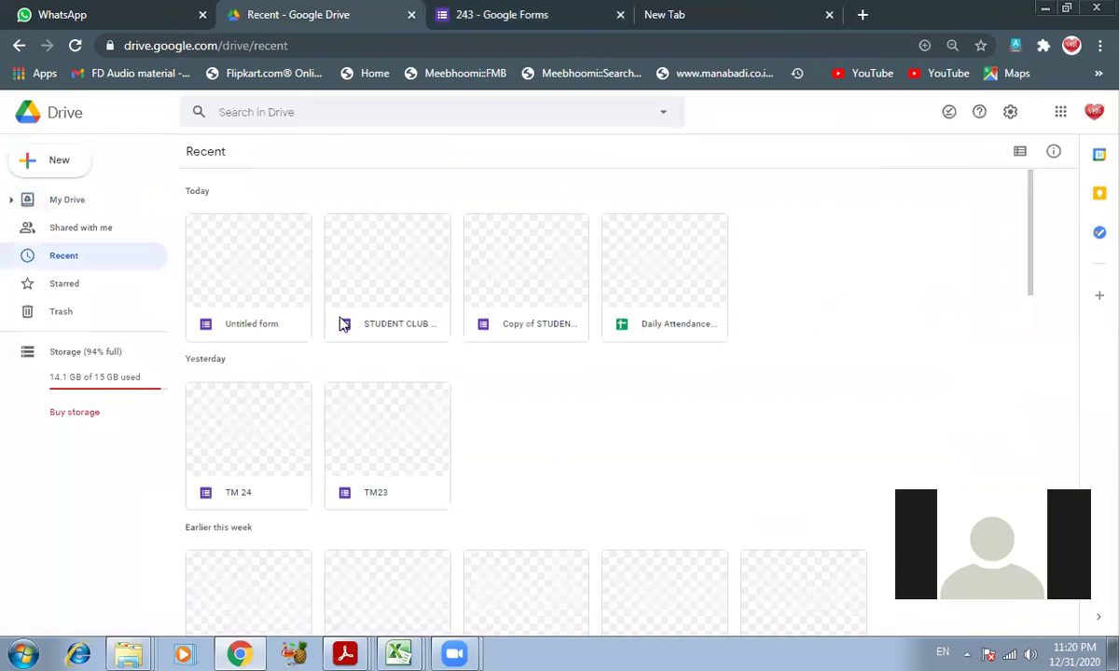
{"action": "left_click", "coordinate": [233, 260]}
{"action": "right_click", "coordinate": [233, 260]}
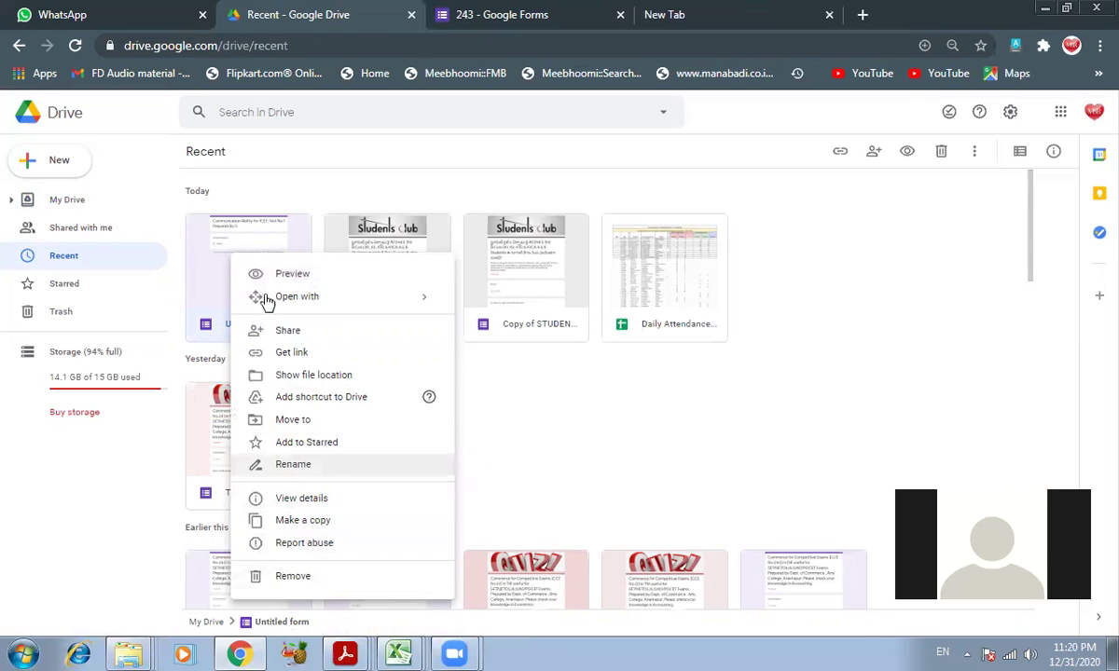
{"action": "left_click", "coordinate": [230, 242]}
{"action": "right_click", "coordinate": [232, 241]}
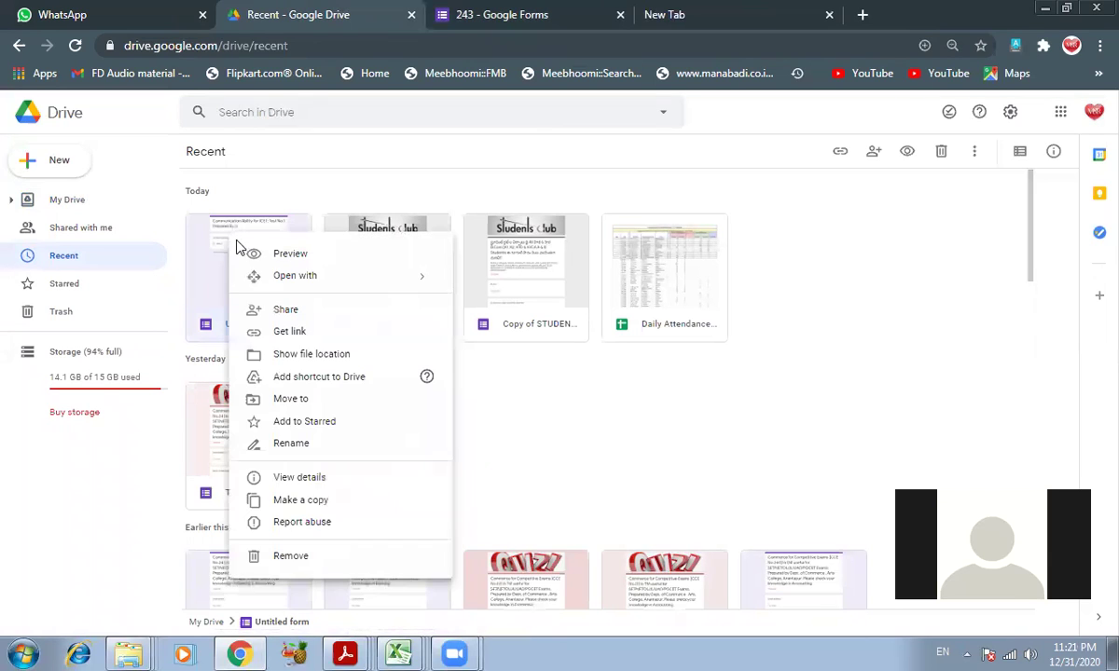
- Rename the form to 'ICET Test No.1' and reopen it for editing
{"action": "left_click", "coordinate": [289, 444]}
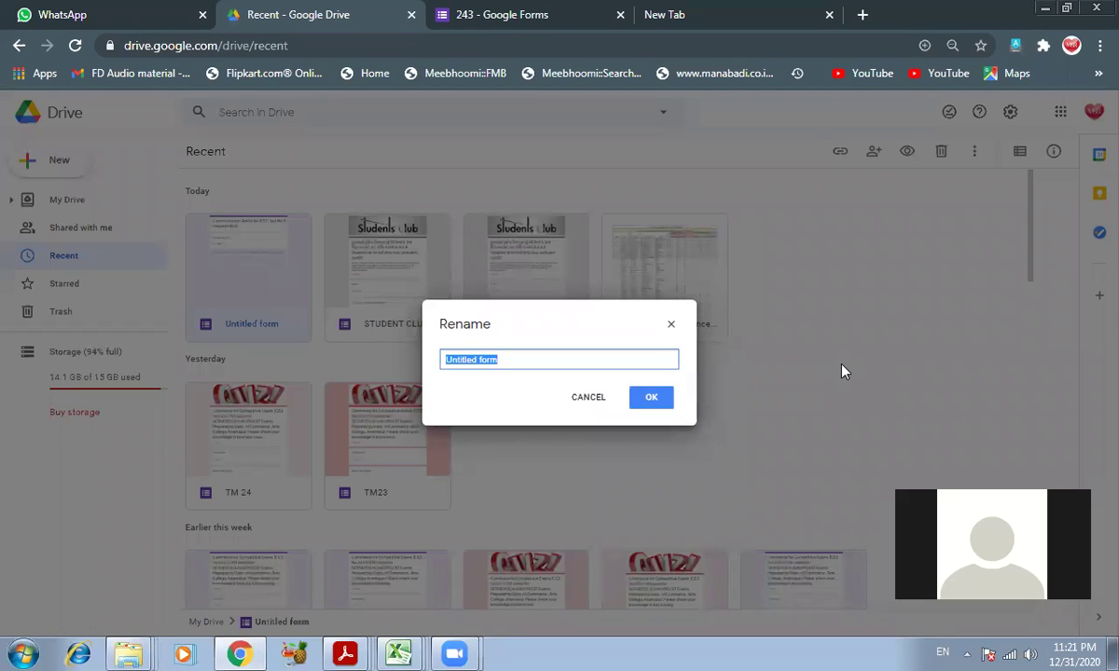
{"action": "type", "text": "ICET Test No.1"}
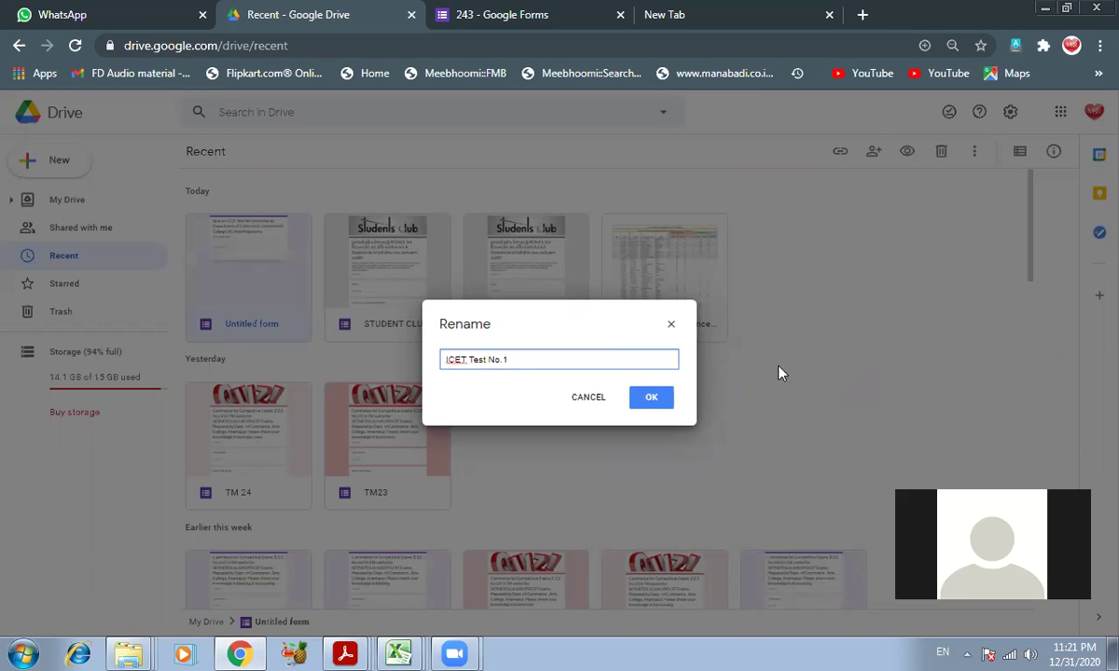
{"action": "left_click", "coordinate": [652, 399]}
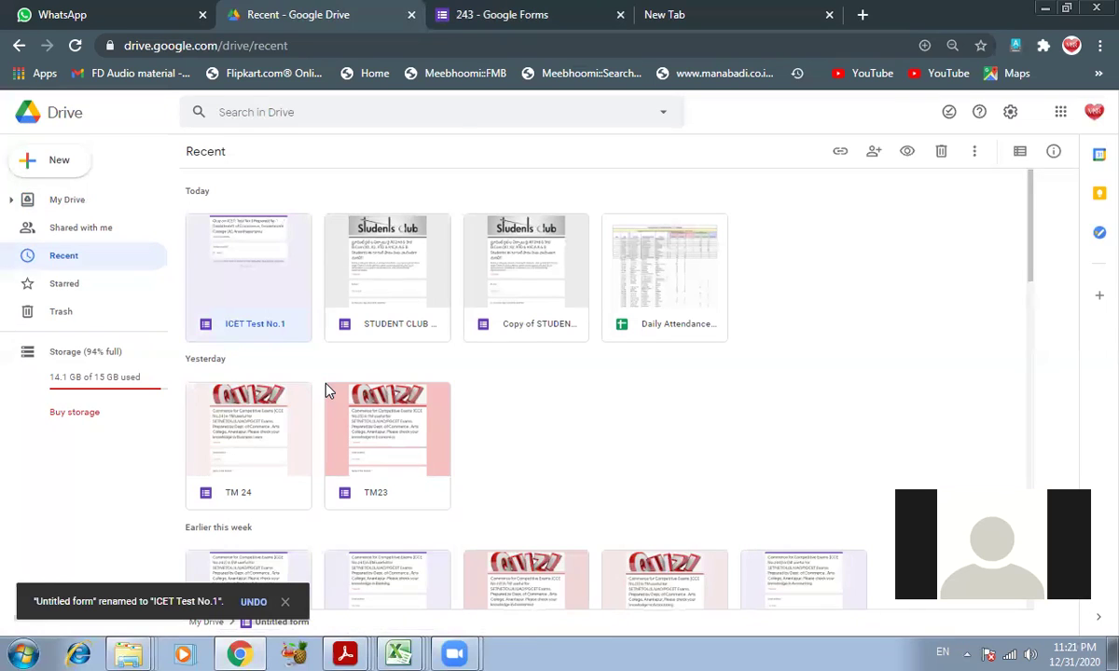
{"action": "double_click", "coordinate": [252, 267]}
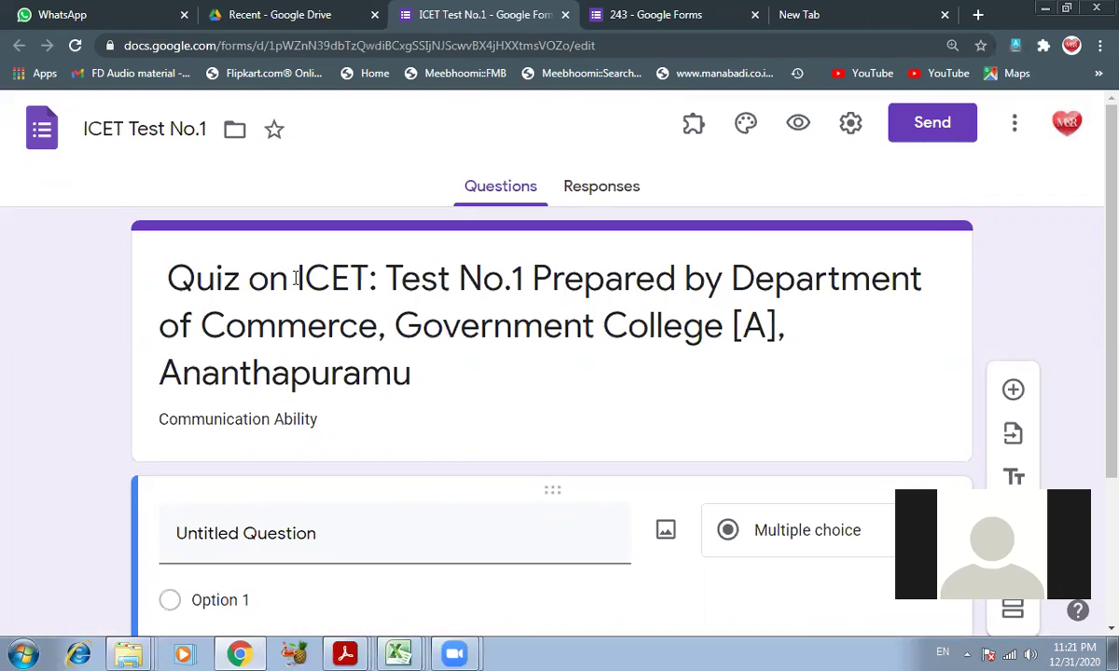
- Insert 'Mock' before 'Test No.1' in the quiz title
{"action": "left_click", "coordinate": [296, 279]}
{"action": "left_click", "coordinate": [297, 280]}
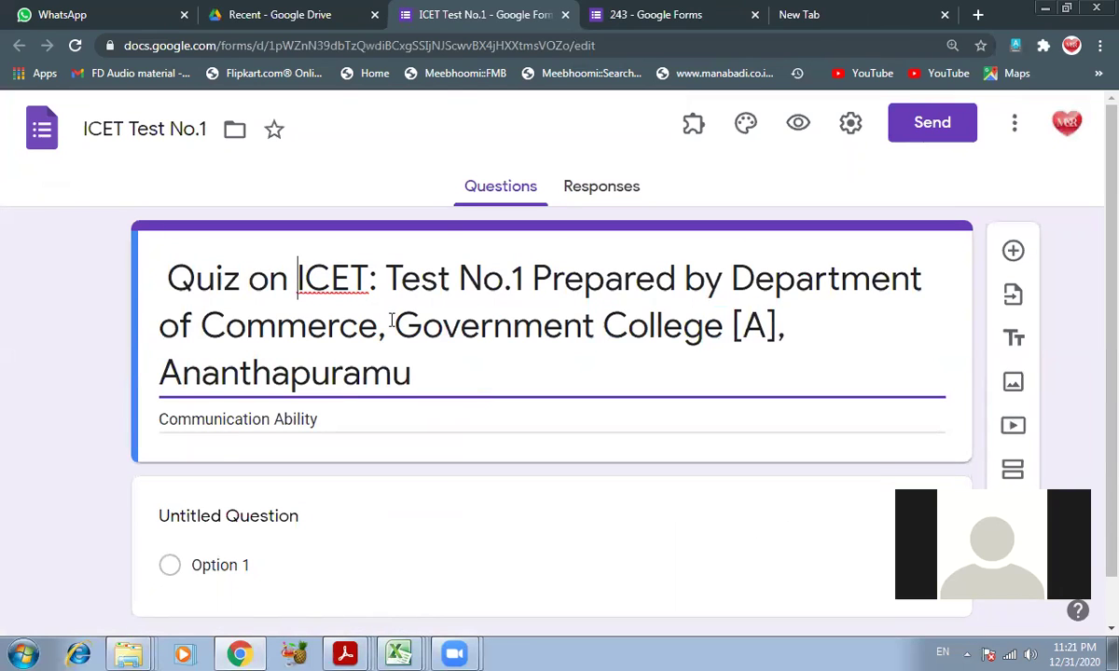
{"action": "left_click", "coordinate": [337, 283]}
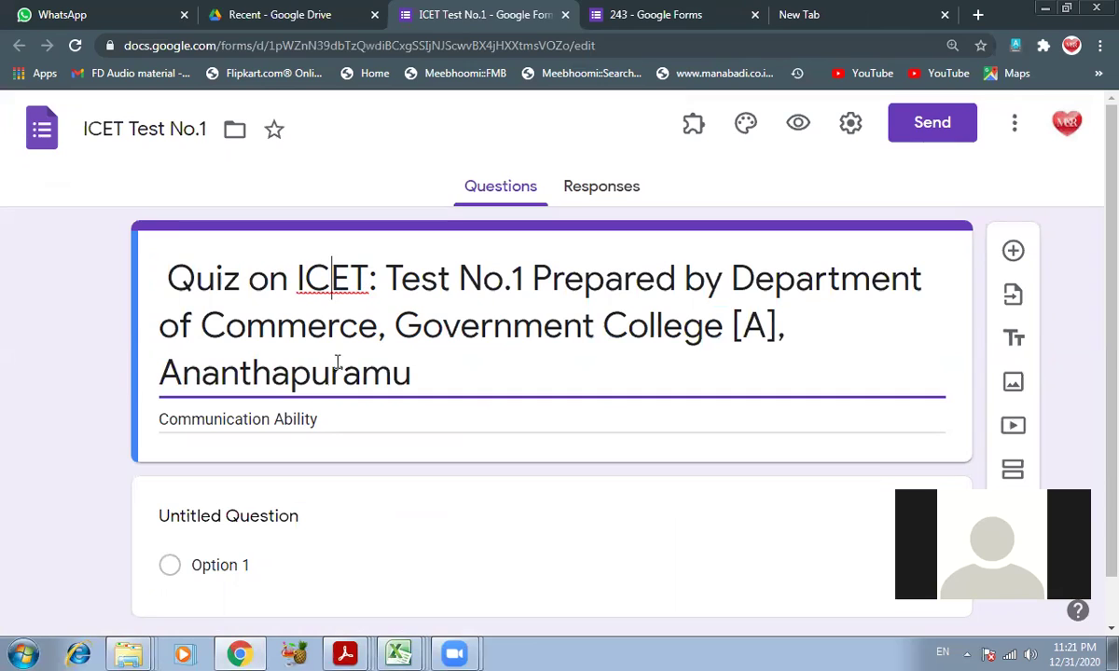
{"action": "left_click", "coordinate": [321, 420]}
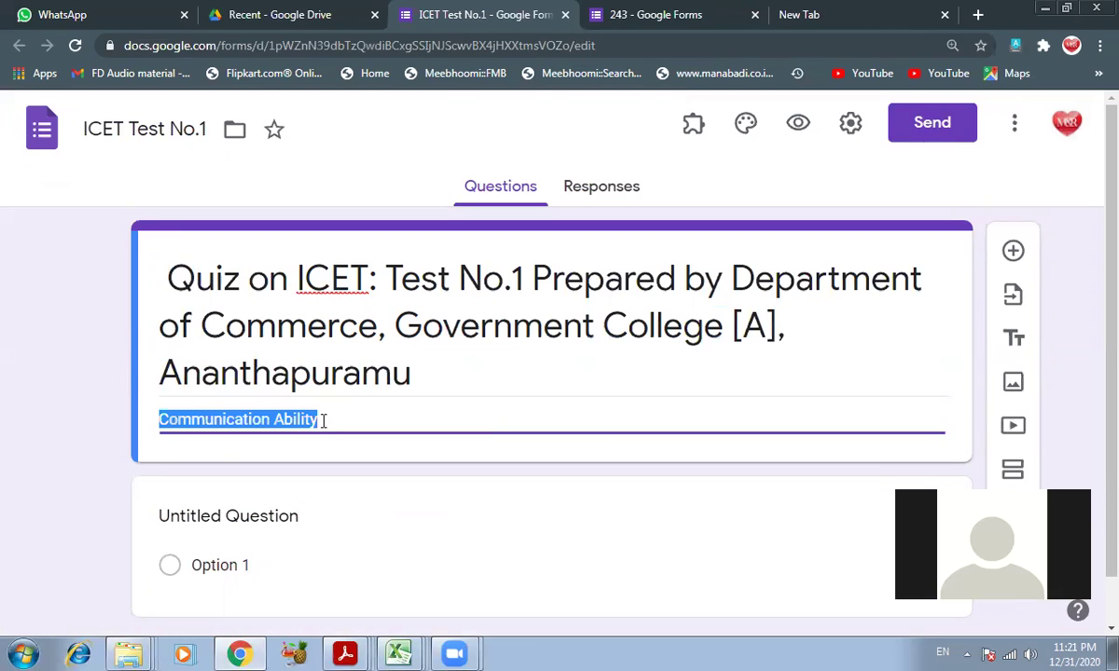
{"action": "left_click", "coordinate": [382, 278]}
{"action": "left_click", "coordinate": [385, 277]}
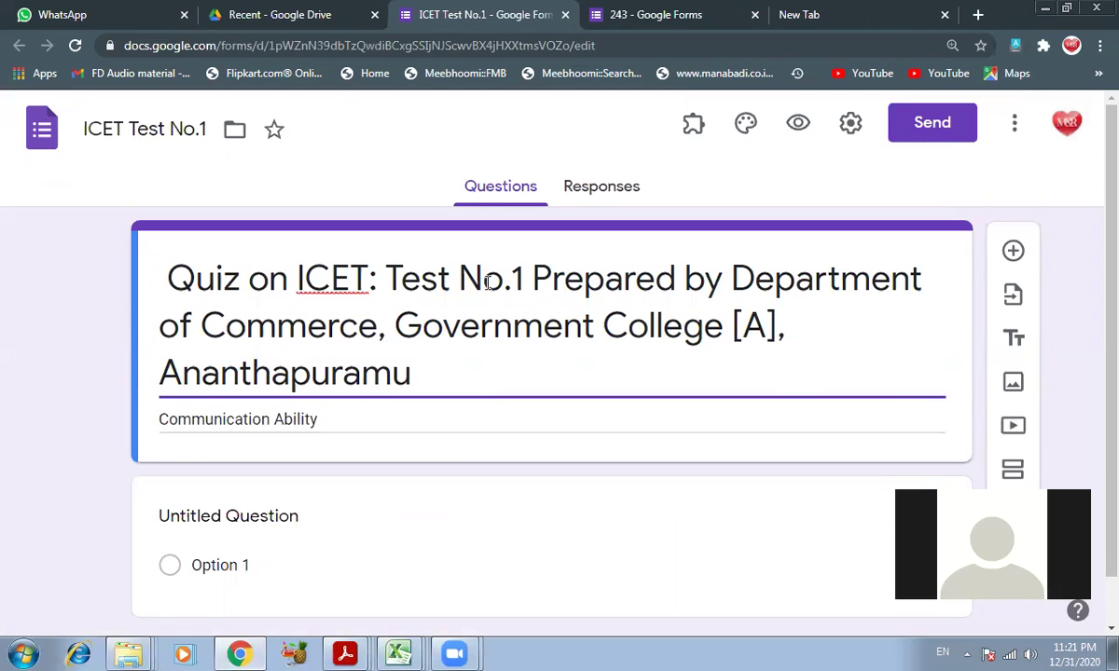
{"action": "left_click", "coordinate": [296, 276]}
{"action": "left_click", "coordinate": [391, 280]}
{"action": "type", "text": "Mock"}
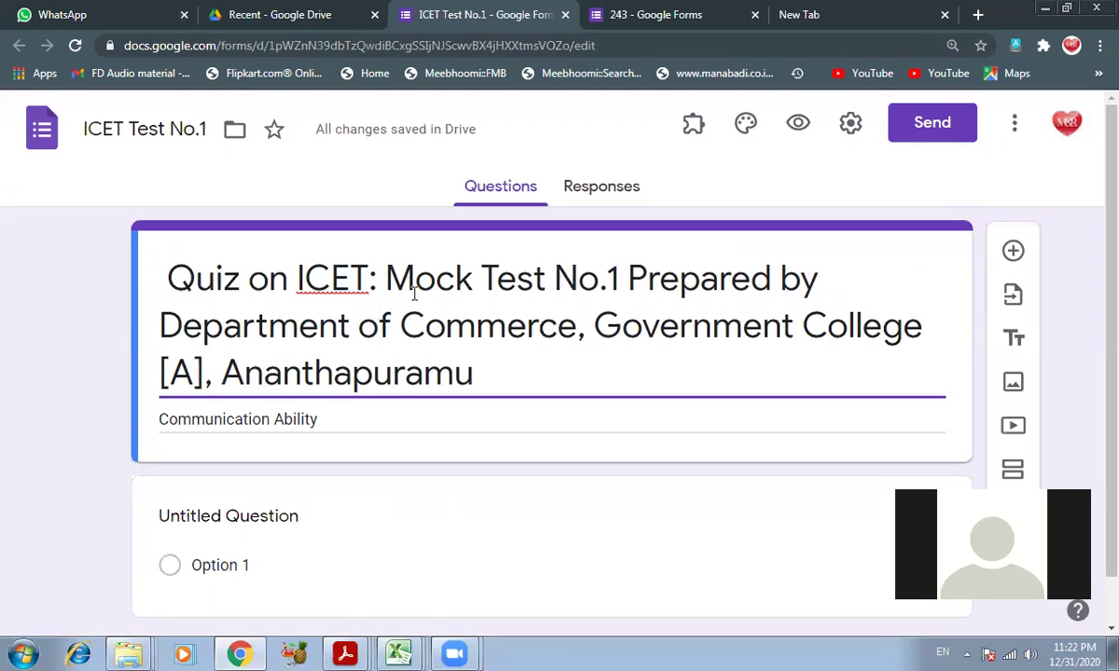
{"action": "mouse_move", "coordinate": [380, 280]}
{"action": "left_mouse_down"}
{"action": "mouse_move", "coordinate": [424, 281]}
{"action": "mouse_move", "coordinate": [389, 293]}
{"action": "left_mouse_up"}
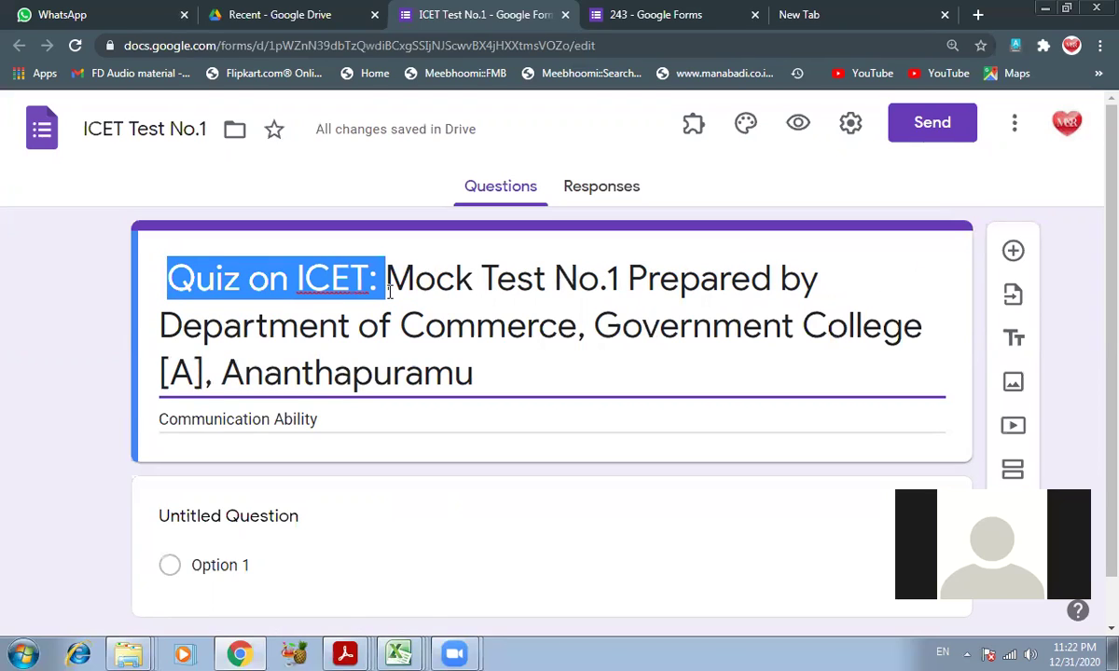
- Search Google for 'management entrance tests in india' and skim the results before returning to the form
{"action": "left_click", "coordinate": [776, 13]}
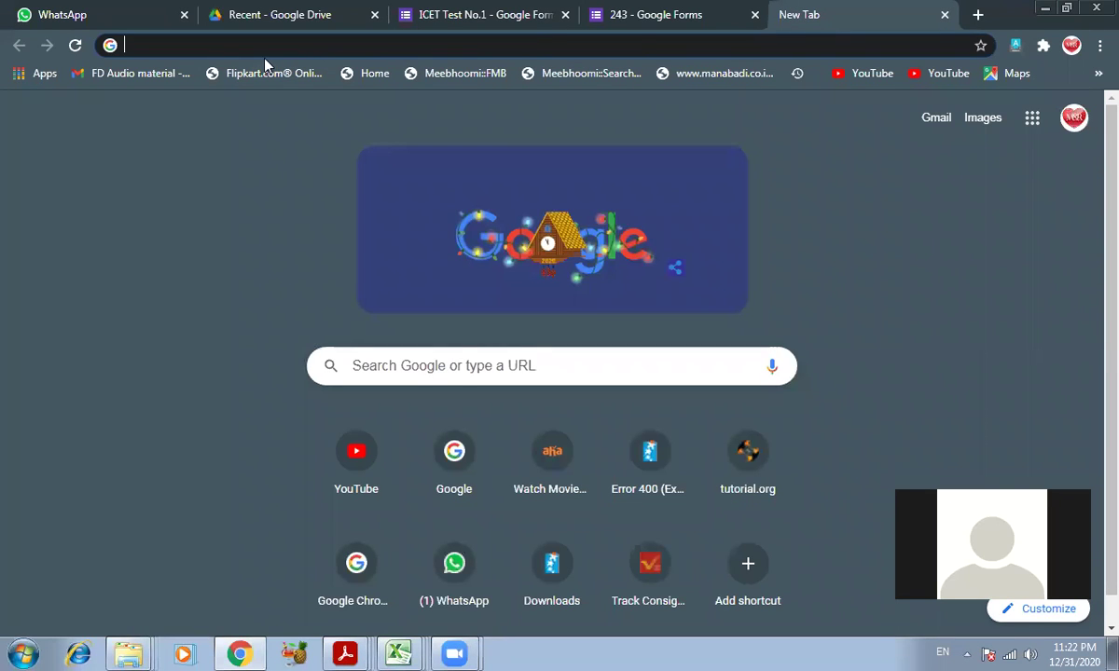
{"action": "type", "text": "managment"}
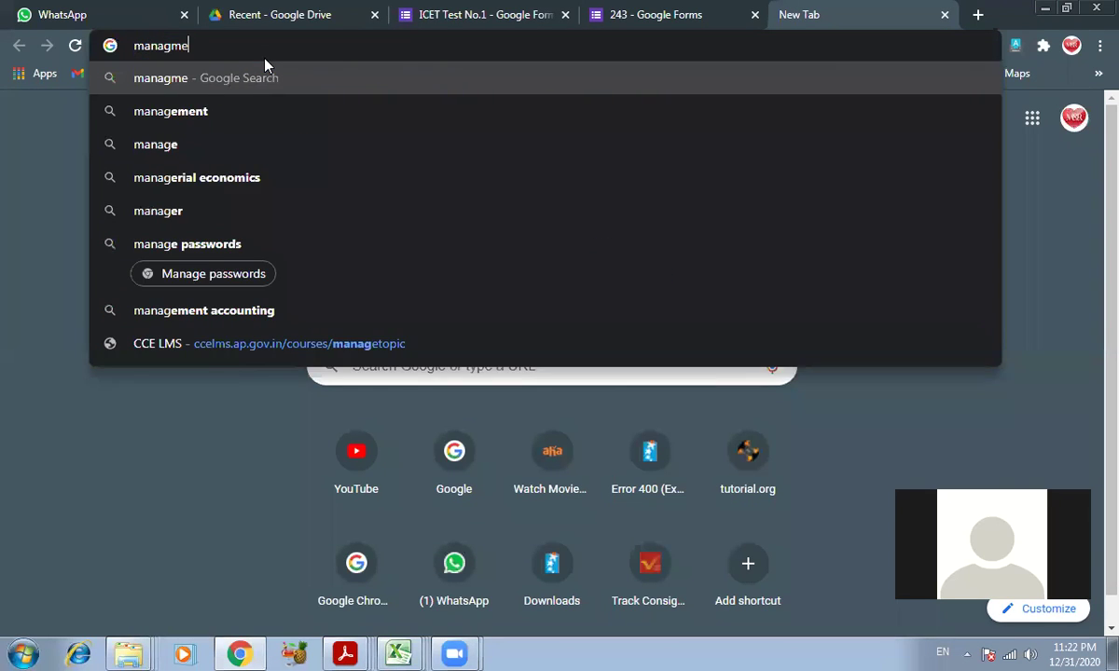
{"action": "key", "text": "BackSpace"}
{"action": "key", "text": "BackSpace"}
{"action": "key", "text": "BackSpace"}
{"action": "key", "text": "BackSpace"}
{"action": "key", "text": "BackSpace"}
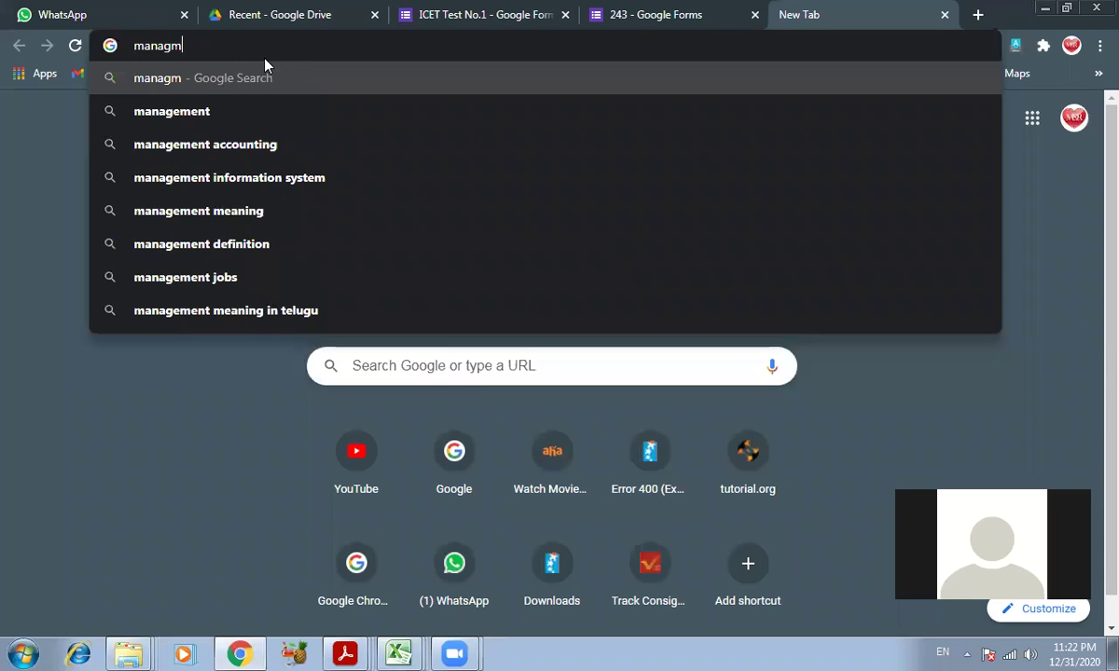
{"action": "type", "text": "gement"}
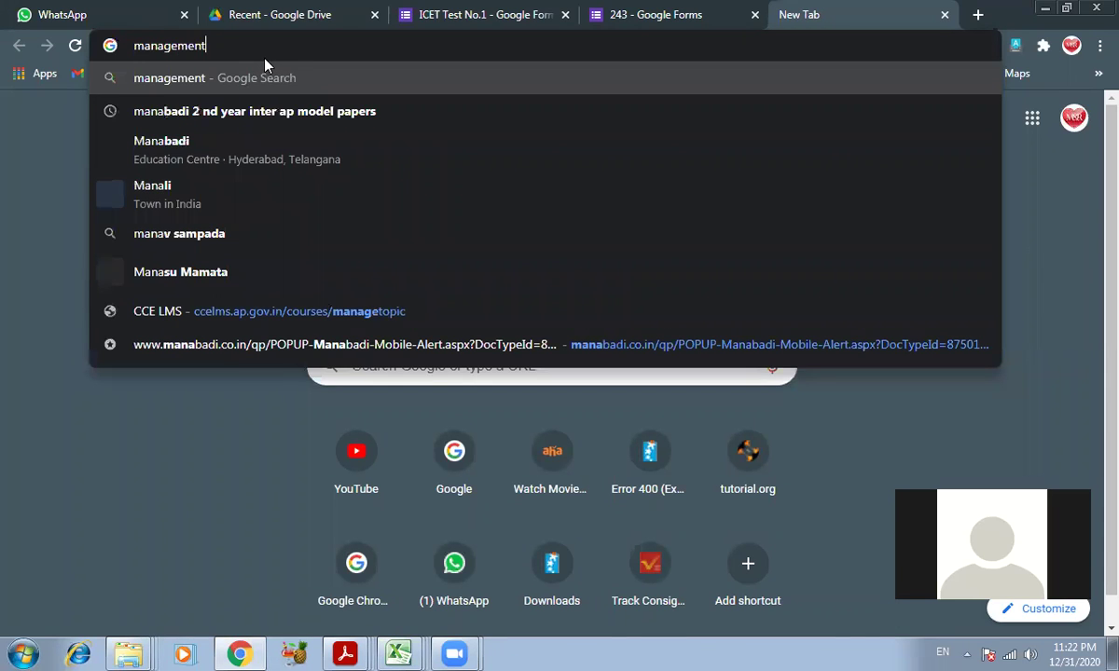
{"action": "type", "text": " entrance tests"}
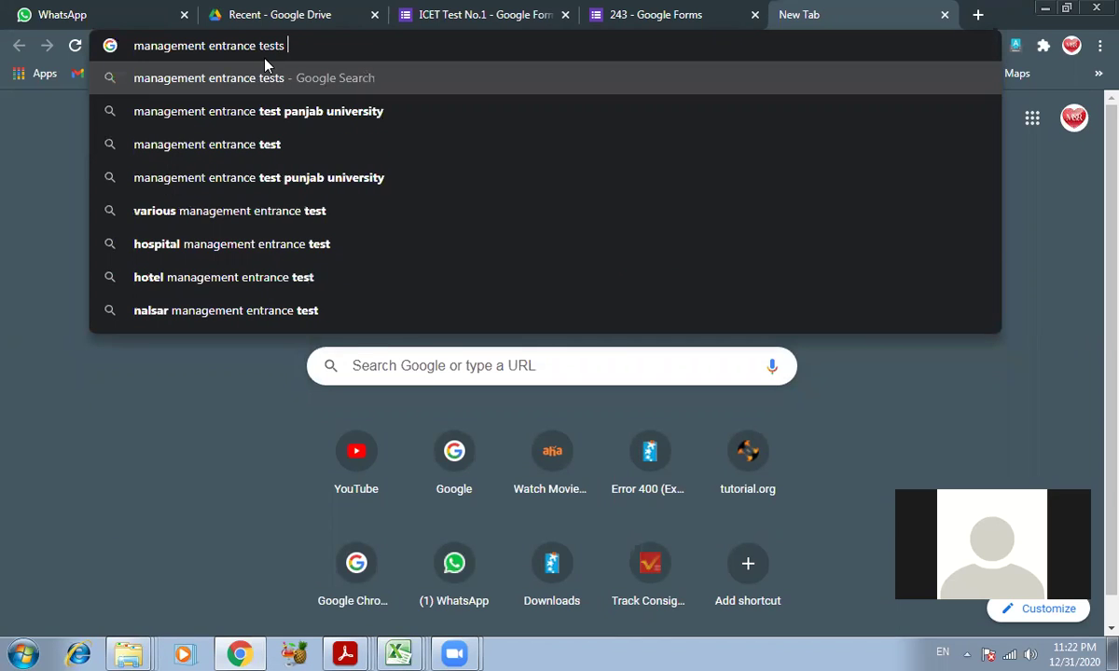
{"action": "type", "text": "  in india"}
{"action": "key", "text": "Return"}
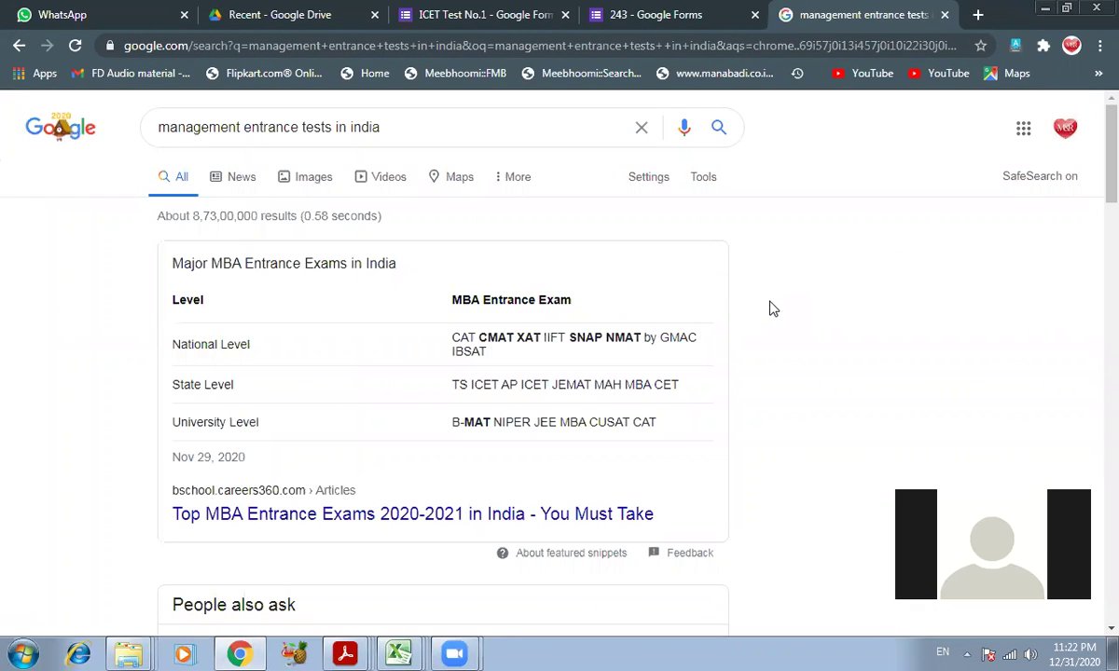
{"action": "scroll", "coordinate": [772, 309], "scroll_direction": "down", "scroll_amount": 3}
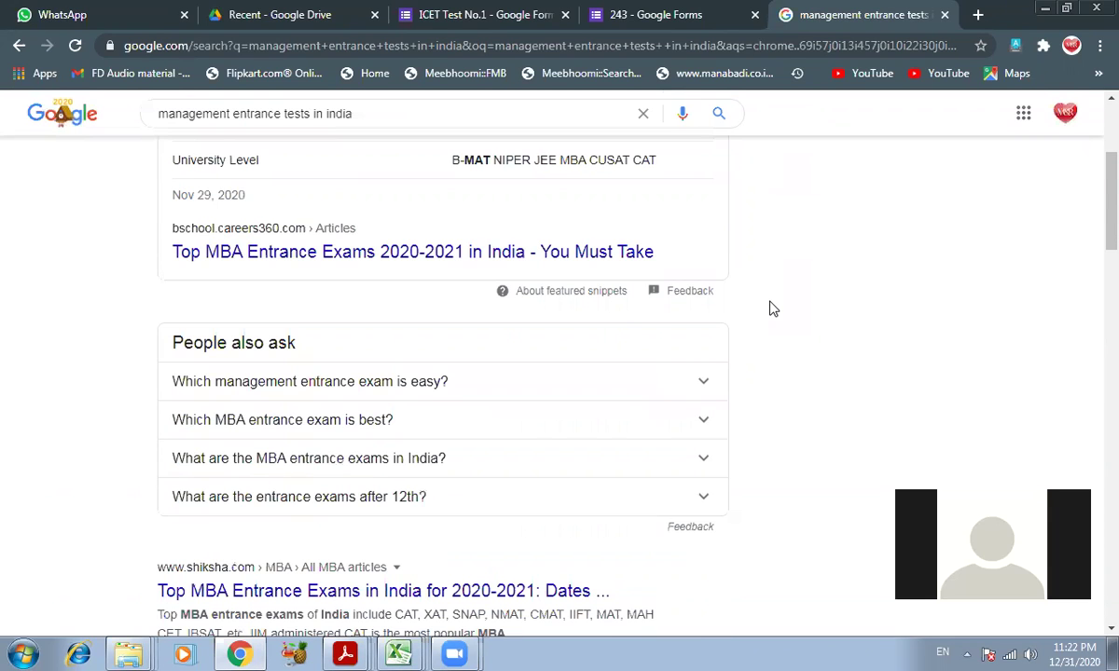
{"action": "scroll", "coordinate": [772, 309], "scroll_direction": "down", "scroll_amount": 2}
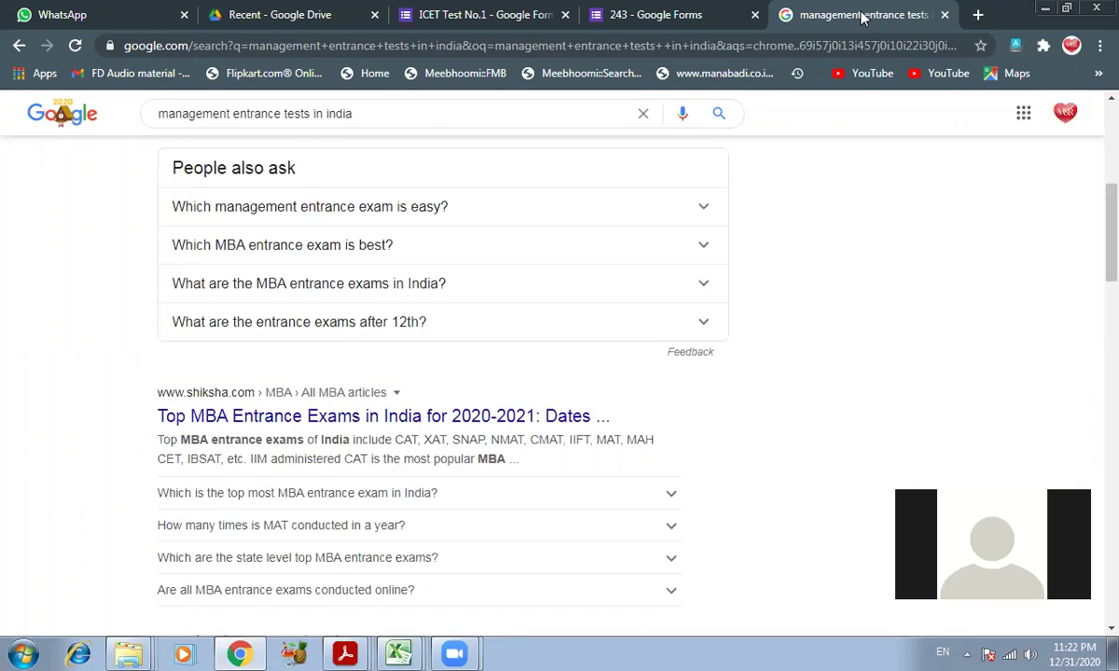
{"action": "left_click", "coordinate": [444, 14]}
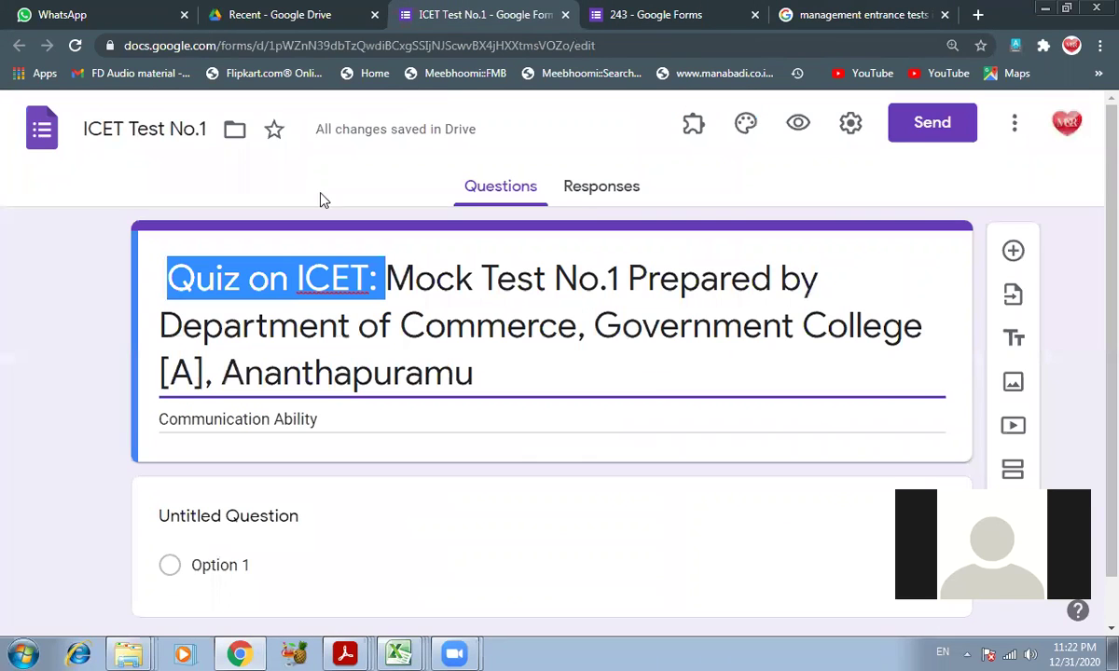
- Drop 'Quiz on' from the title and add '[Useful for CAT/MAT/' before 'Prepared by'
{"action": "left_click", "coordinate": [289, 310]}
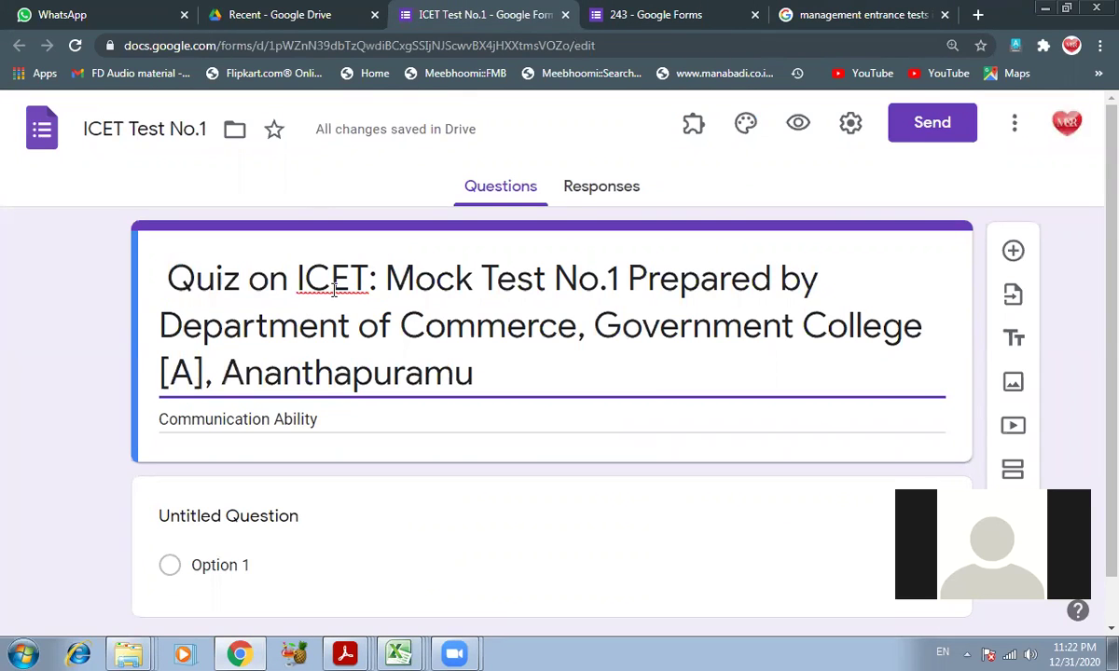
{"action": "left_click", "coordinate": [298, 280]}
{"action": "key", "text": "BackSpace"}
{"action": "key", "text": "BackSpace"}
{"action": "key", "text": "BackSpace"}
{"action": "key", "text": "BackSpace"}
{"action": "key", "text": "BackSpace"}
{"action": "key", "text": "BackSpace"}
{"action": "key", "text": "BackSpace"}
{"action": "key", "text": "BackSpace"}
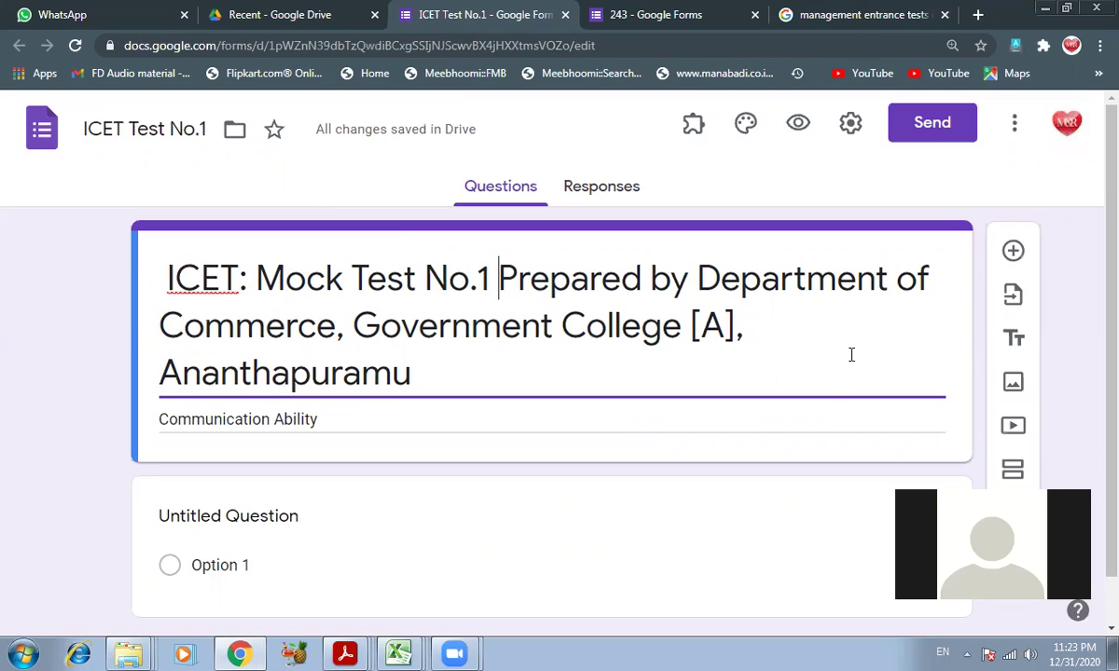
{"action": "type", "text": "[Useful fo"}
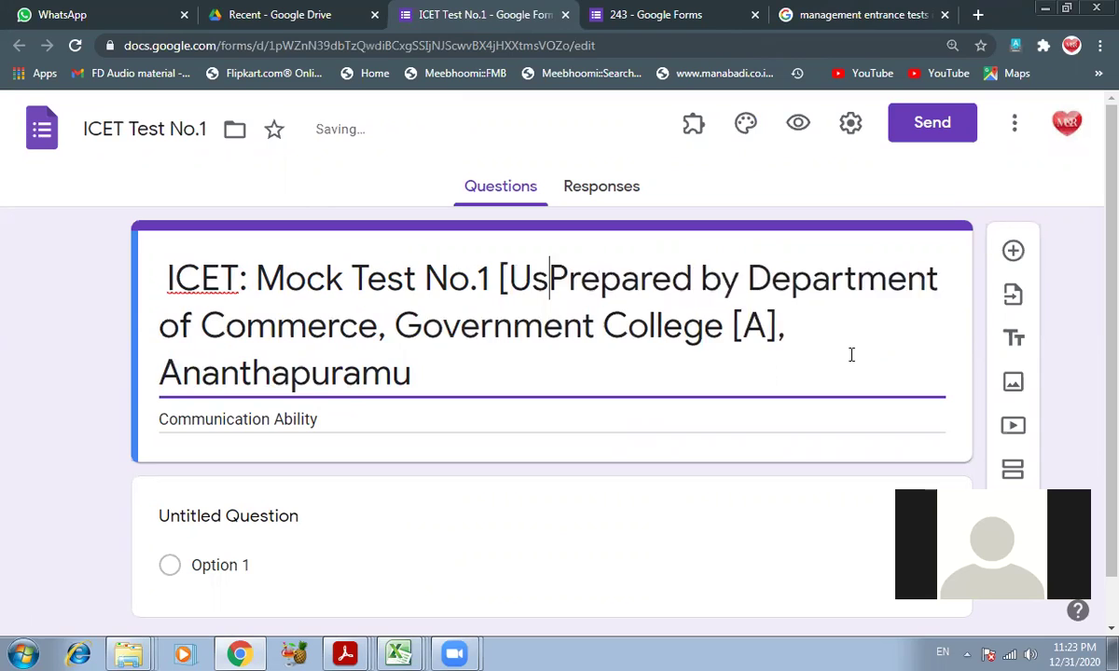
{"action": "type", "text": "r"}
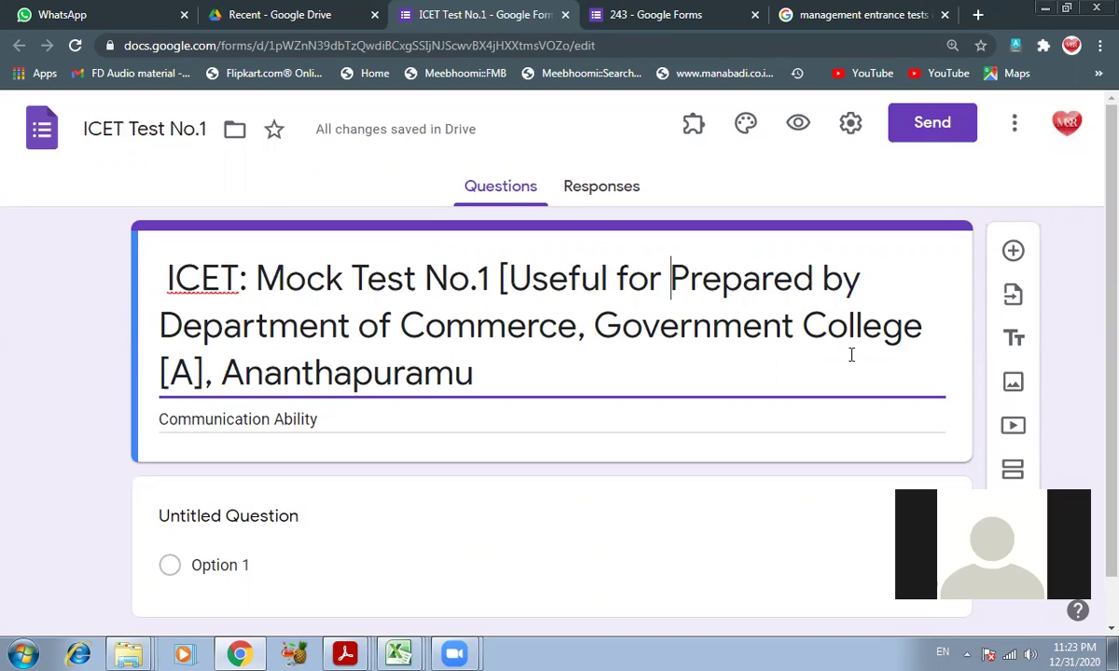
{"action": "type", "text": "MAT"}
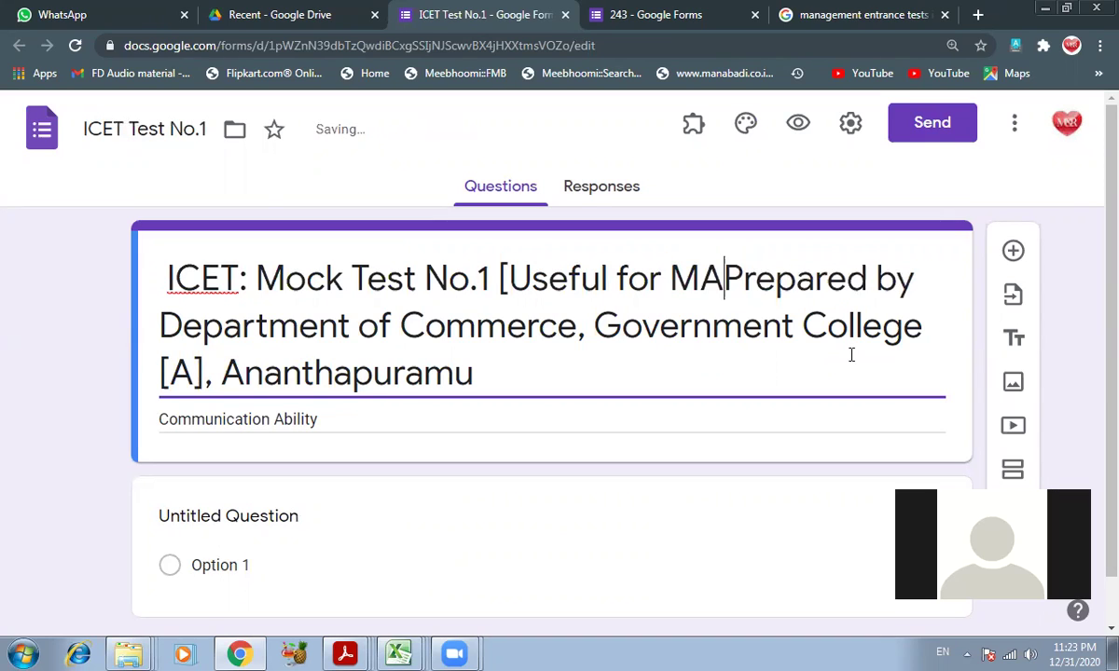
{"action": "type", "text": "/"}
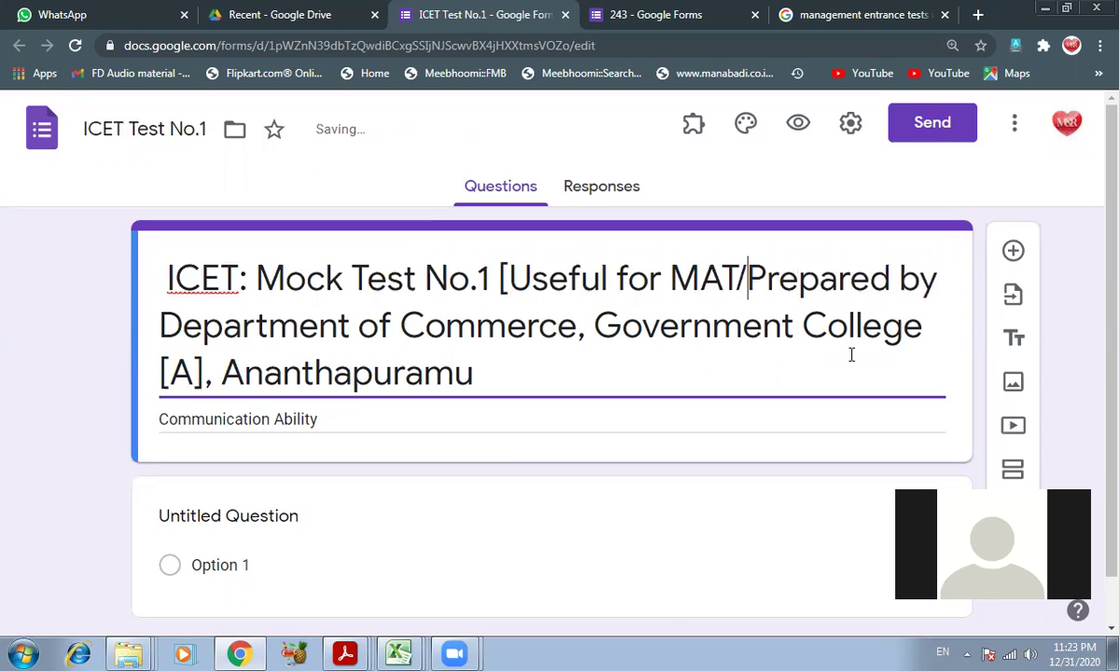
{"action": "key", "text": "BackSpace"}
{"action": "key", "text": "BackSpace"}
{"action": "key", "text": "BackSpace"}
{"action": "key", "text": "BackSpace"}
{"action": "type", "text": "CAT"}
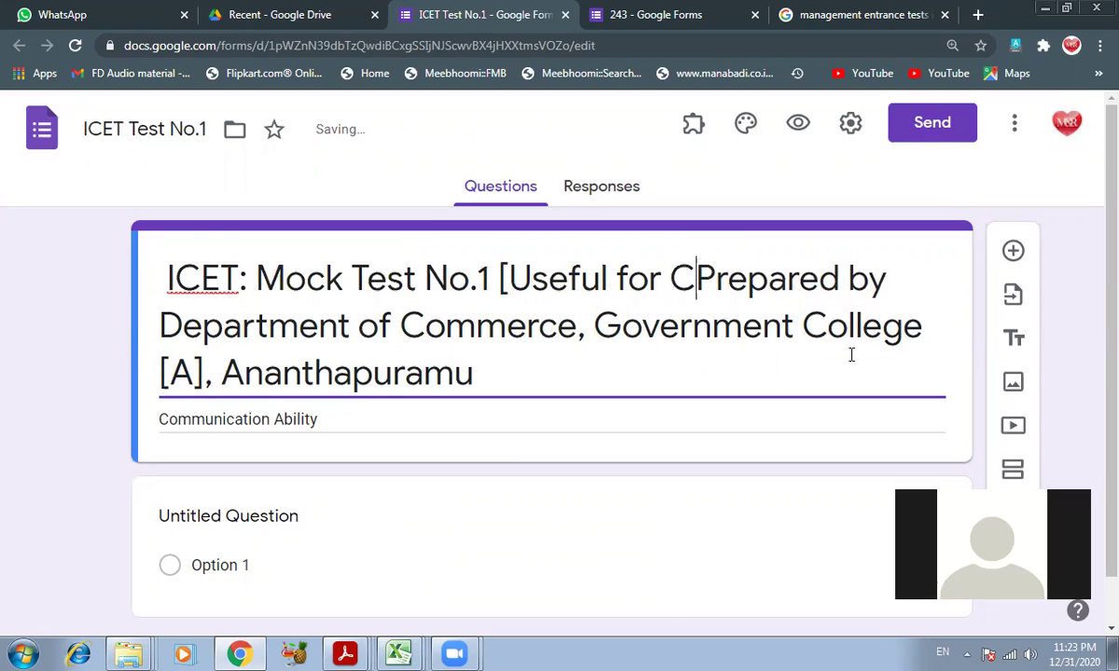
{"action": "type", "text": "/MAT"}
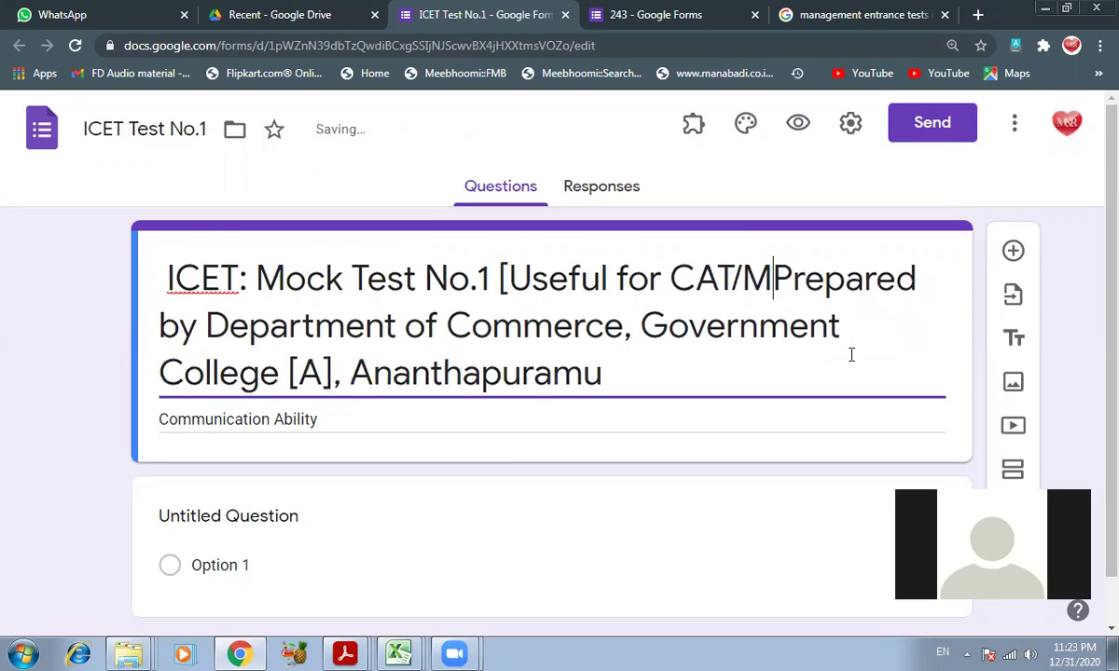
{"action": "type", "text": "/"}
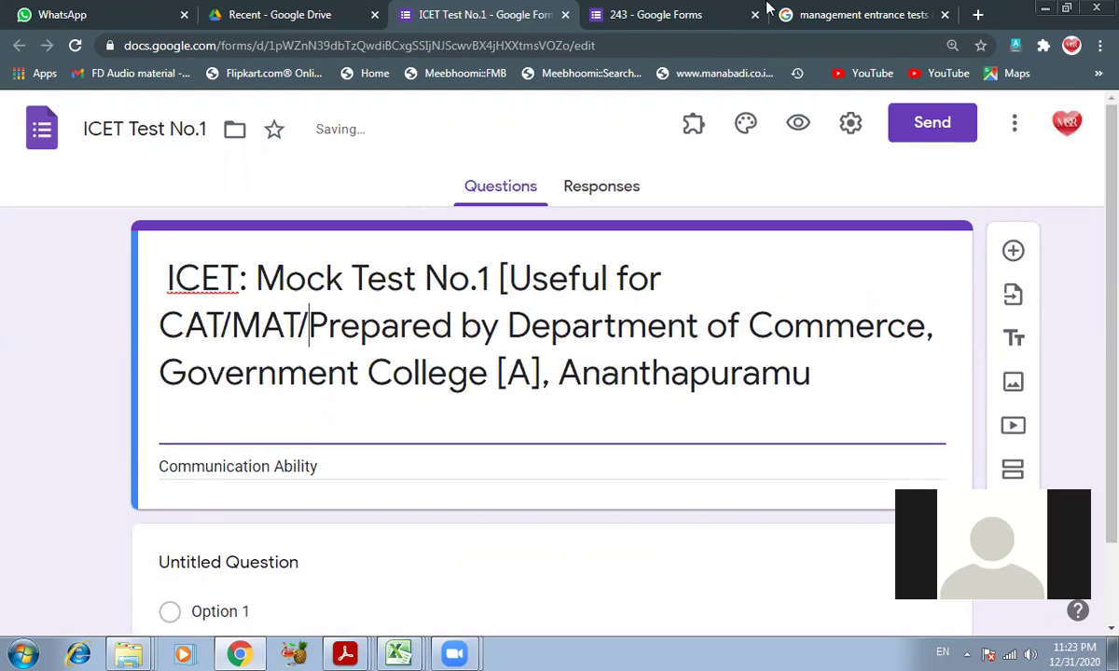
{"action": "left_click", "coordinate": [811, 14]}
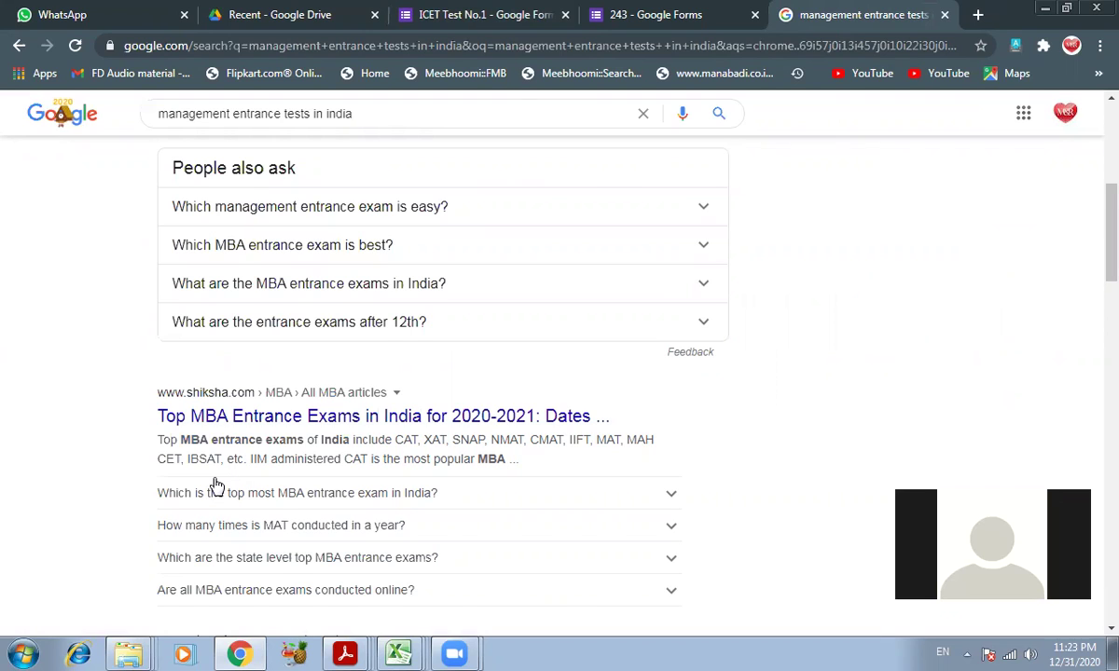
- Expand the search answers on the top MBA entrance exam and how often MAT is held
{"action": "scroll", "coordinate": [216, 484], "scroll_direction": "down", "scroll_amount": 1}
{"action": "left_click", "coordinate": [266, 406]}
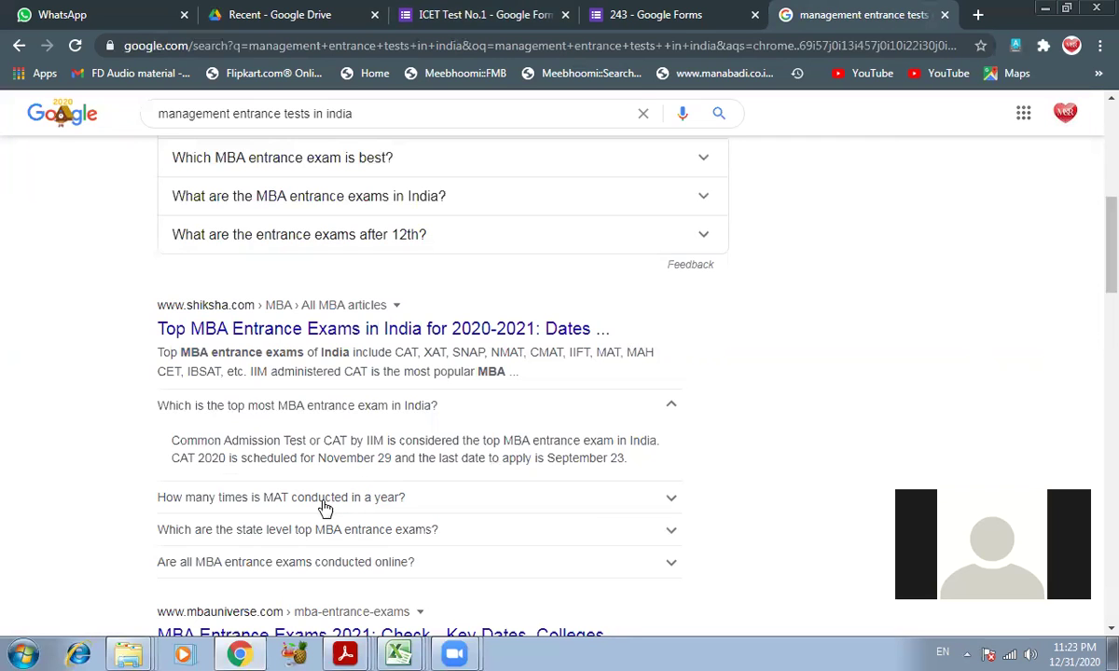
{"action": "left_click", "coordinate": [317, 499]}
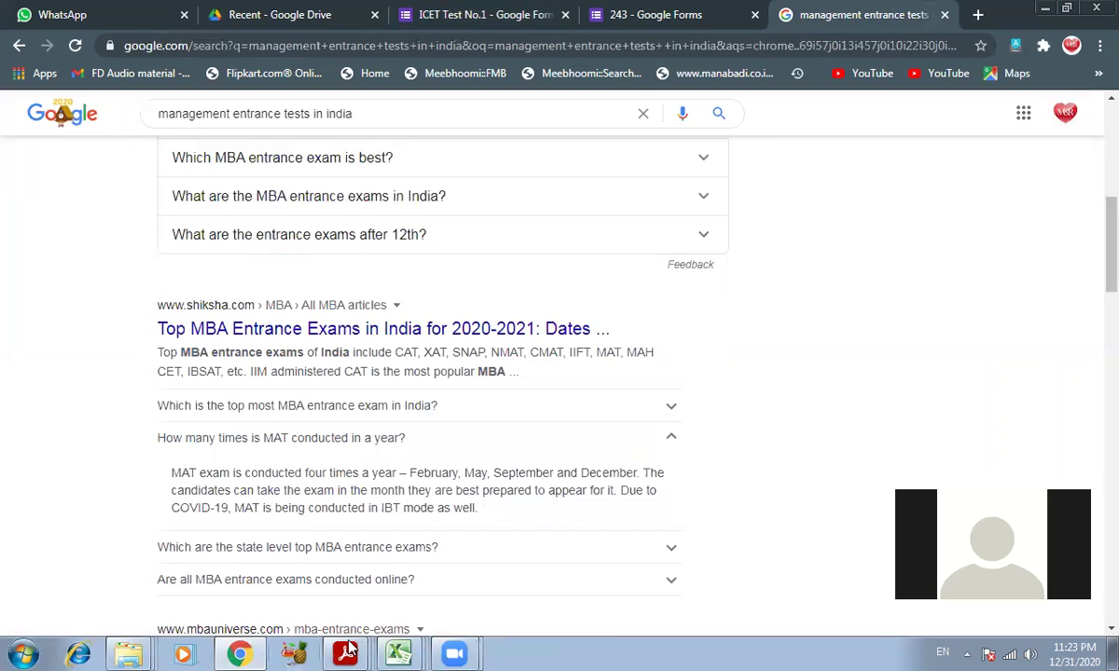
{"action": "left_click", "coordinate": [690, 14]}
{"action": "left_click", "coordinate": [475, 16]}
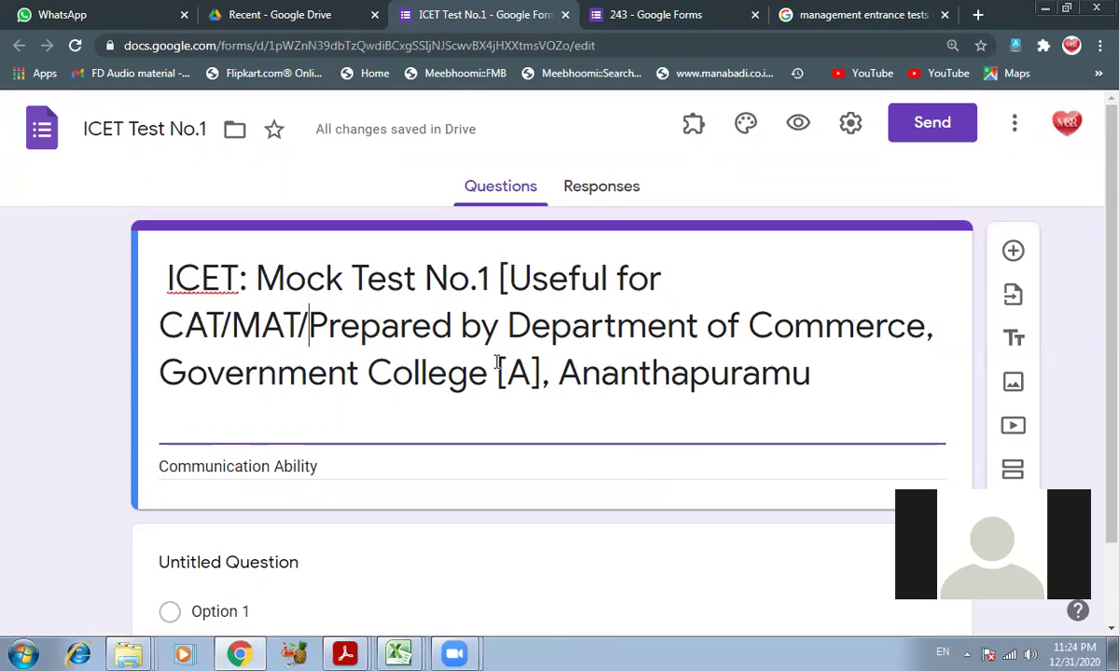
- Add 'XAT /' after CAT/MAT/ in the quiz title
{"action": "type", "text": "XAT "}
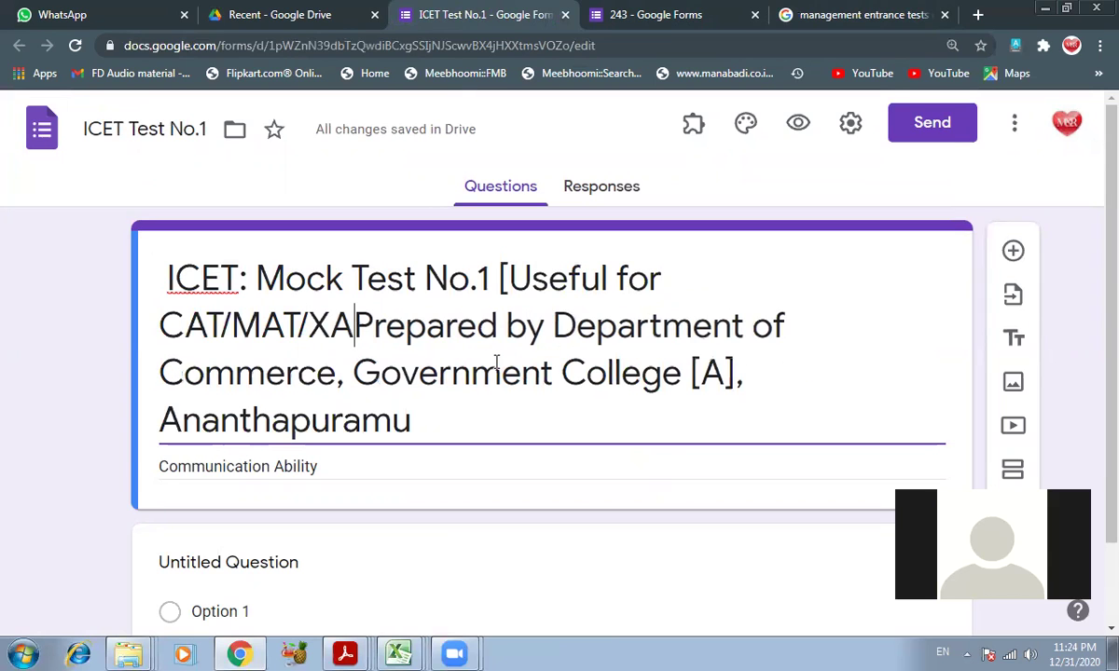
{"action": "type", "text": "/"}
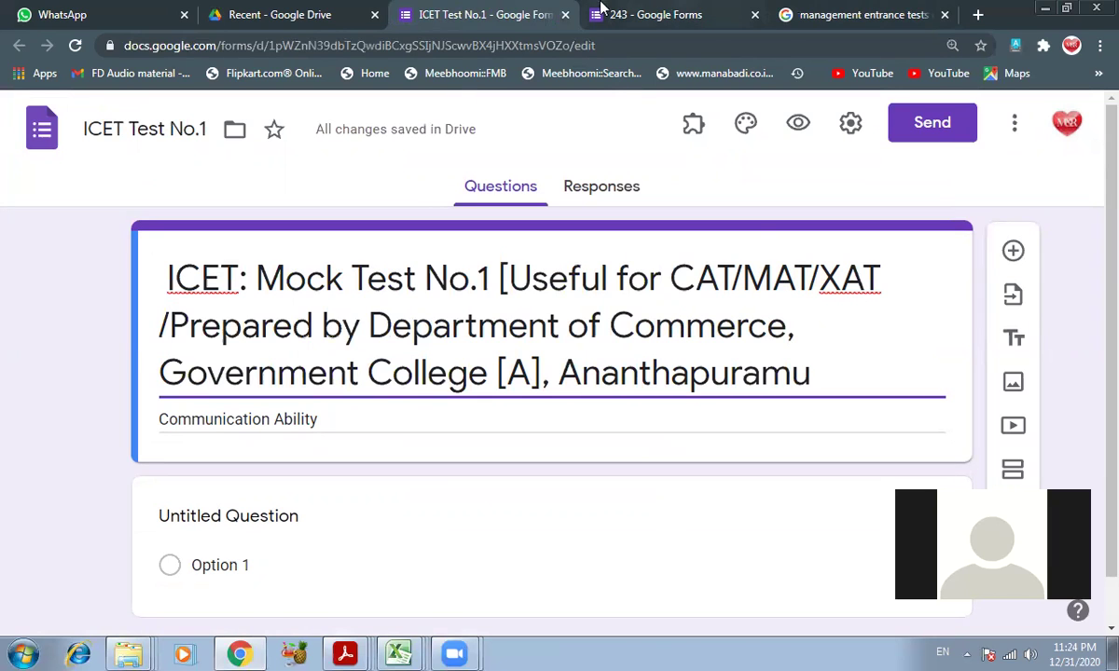
{"action": "left_click", "coordinate": [840, 13]}
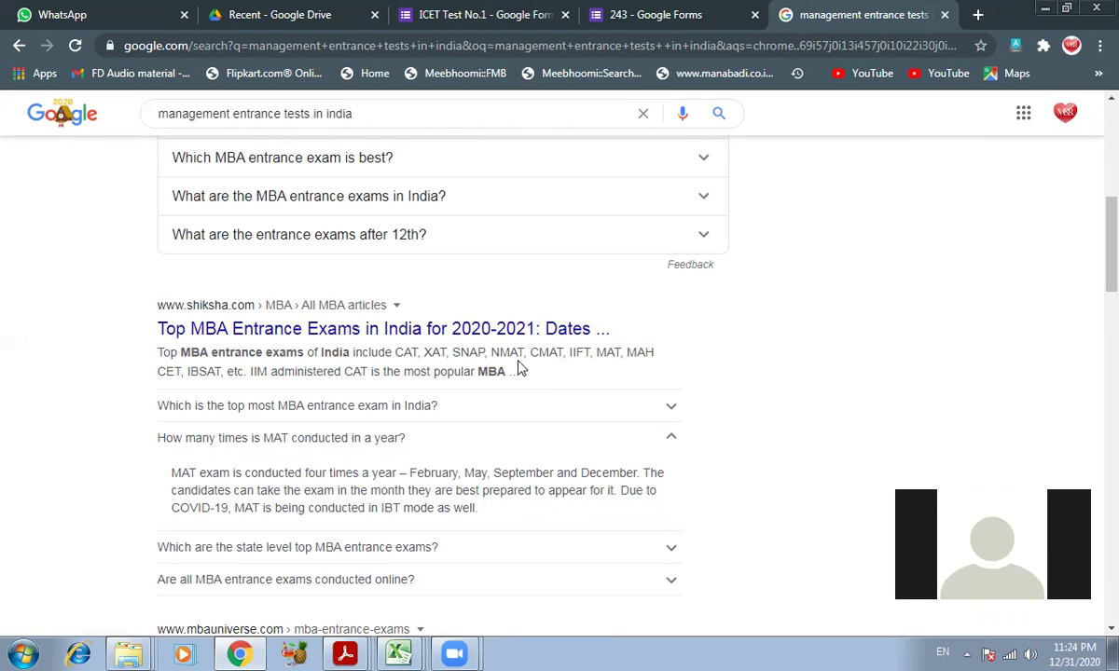
- Open Collegedunia's Management Entrance Exams in India page and scroll through the CAT, NMAT and MAT cards
{"action": "scroll", "coordinate": [457, 470], "scroll_direction": "down", "scroll_amount": 3}
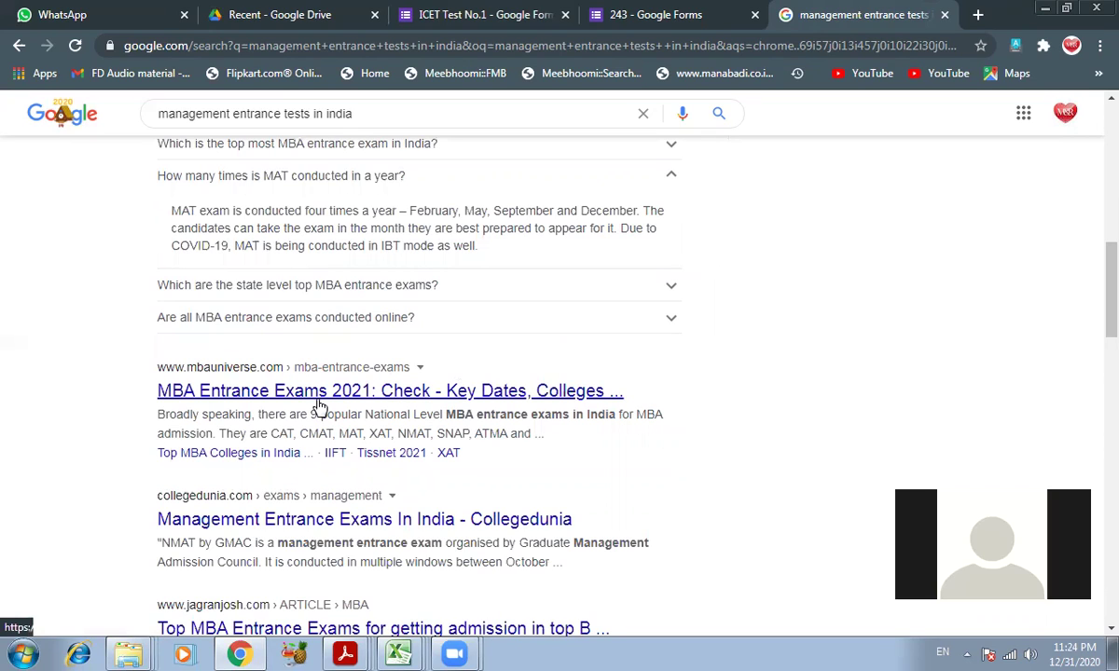
{"action": "left_click", "coordinate": [511, 523]}
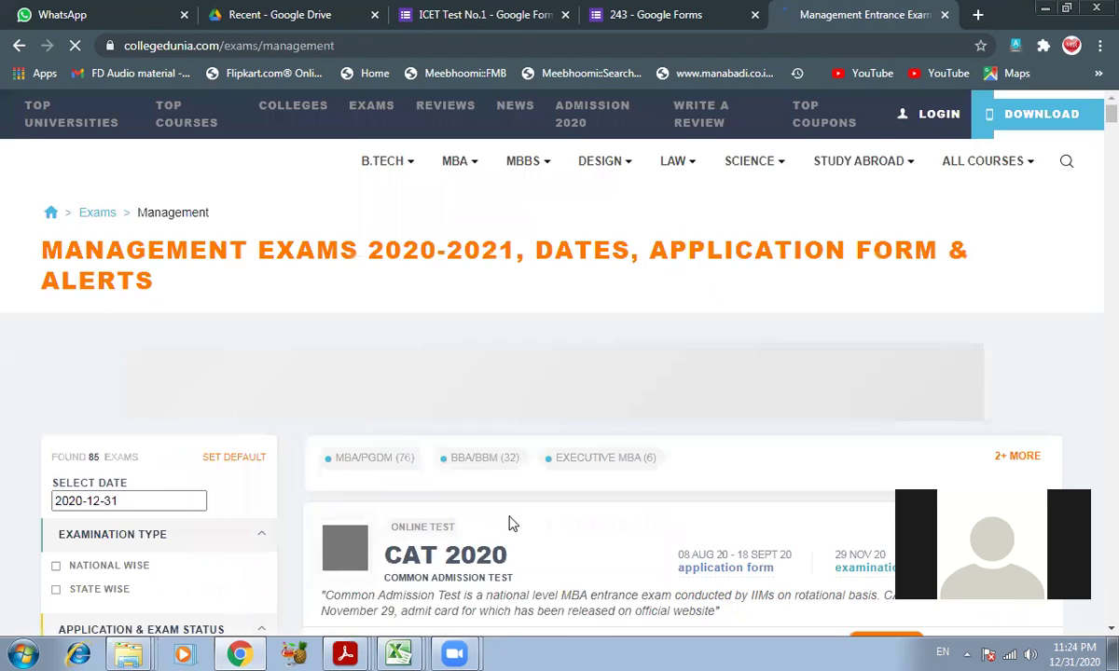
{"action": "scroll", "coordinate": [511, 524], "scroll_direction": "down", "scroll_amount": 4}
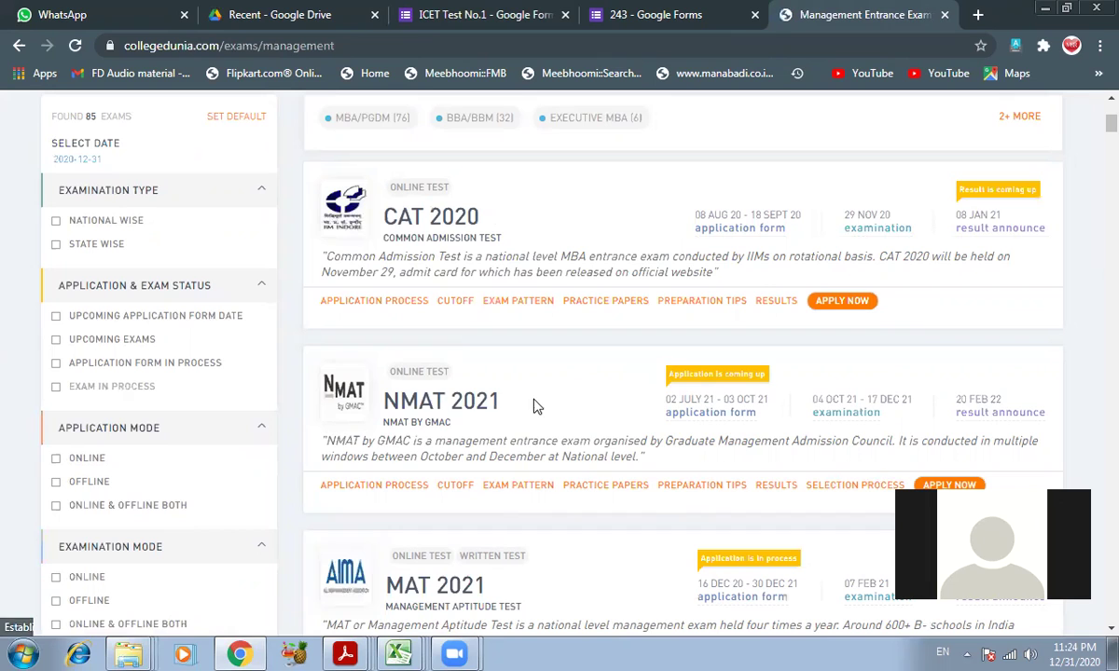
{"action": "left_click", "coordinate": [664, 14]}
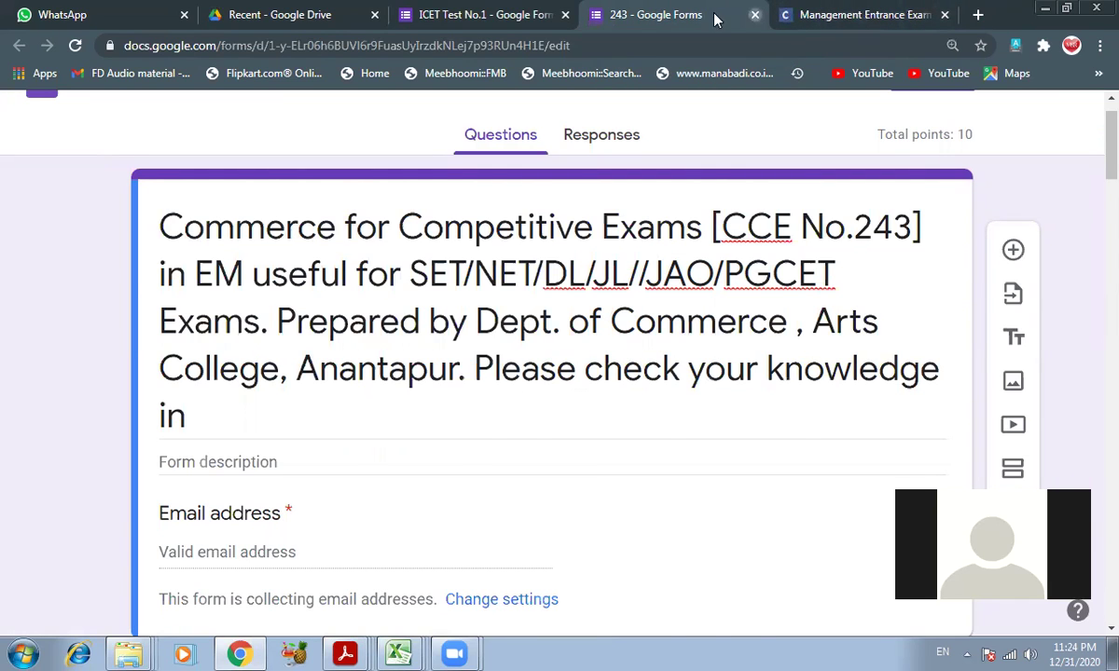
- Close the 243 form and place the cursor after XAT in the ICET quiz title
{"action": "left_click", "coordinate": [754, 16]}
{"action": "left_click", "coordinate": [495, 15]}
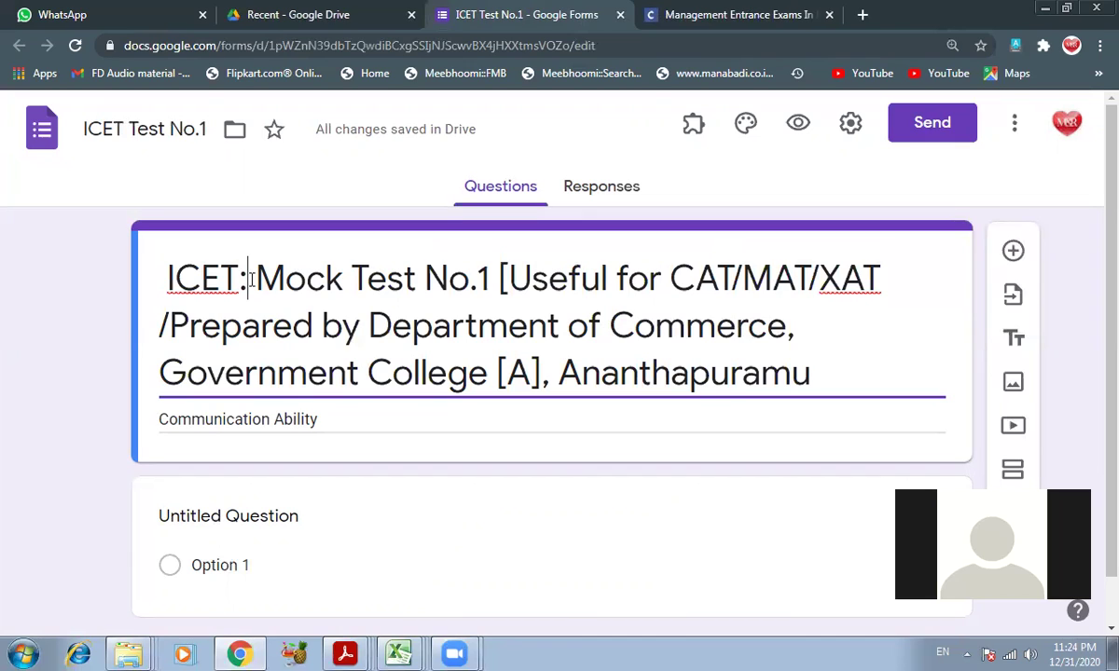
{"action": "left_click", "coordinate": [896, 280]}
- Extend the title to 'CAT/MAT/XAT/NMAT and other Competitive Exams: Prepared by…'
{"action": "type", "text": "/NMAT"}
{"action": "key", "text": "BackSpace"}
{"action": "type", "text": "and other "}
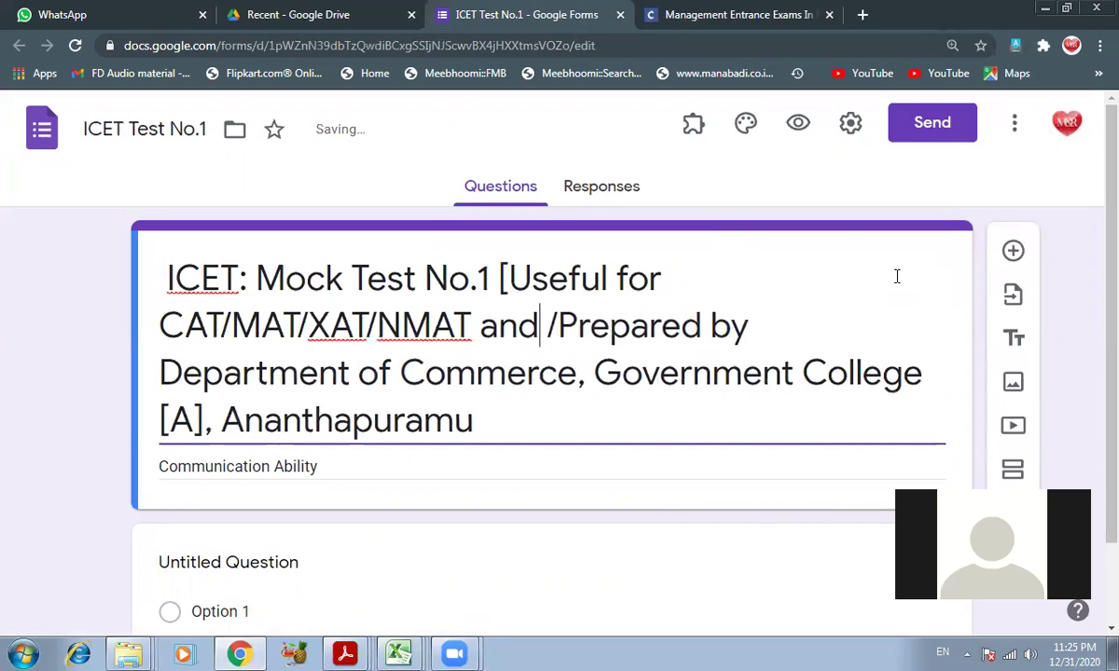
{"action": "type", "text": "Competttive"}
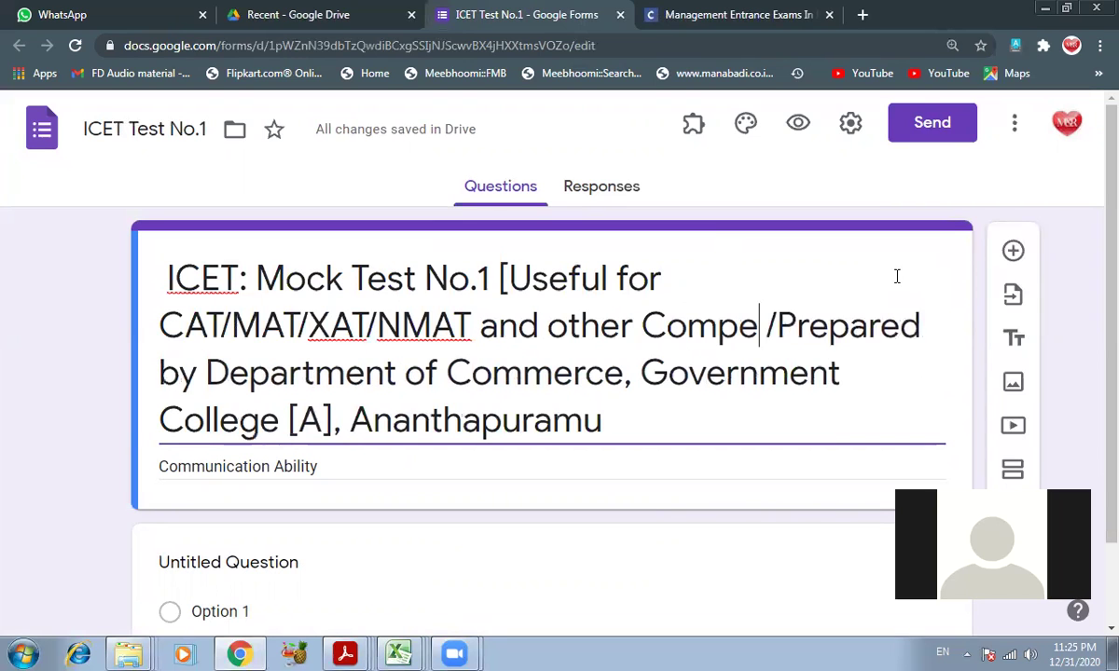
{"action": "key", "text": "BackSpace"}
{"action": "key", "text": "BackSpace"}
{"action": "key", "text": "BackSpace"}
{"action": "key", "text": "BackSpace"}
{"action": "key", "text": "BackSpace"}
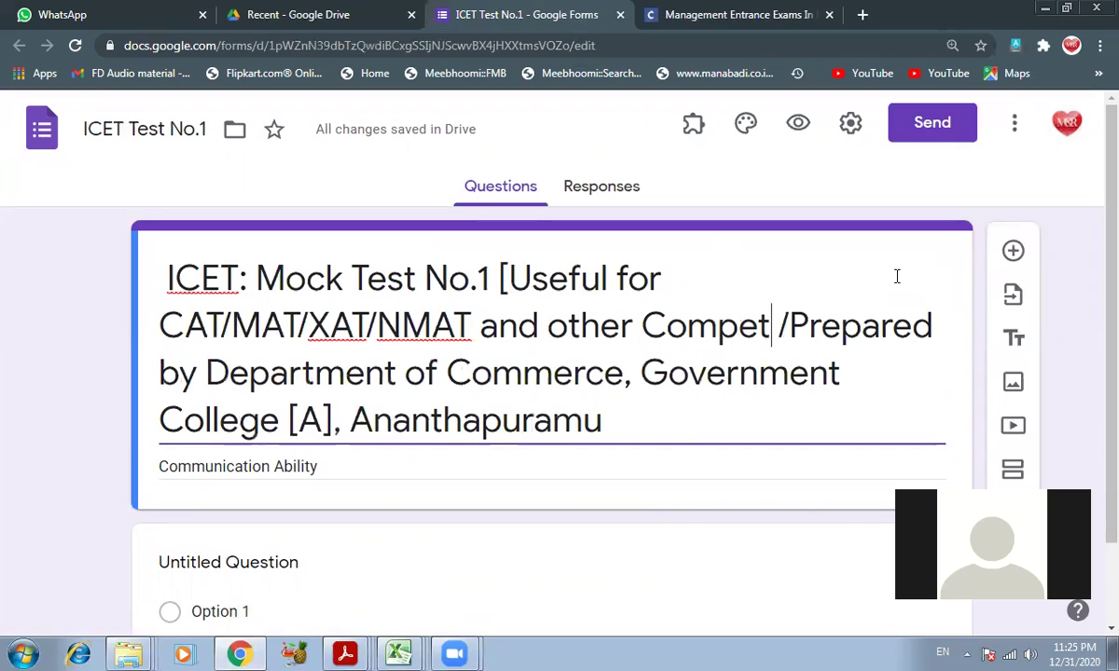
{"action": "type", "text": "itive Exams"}
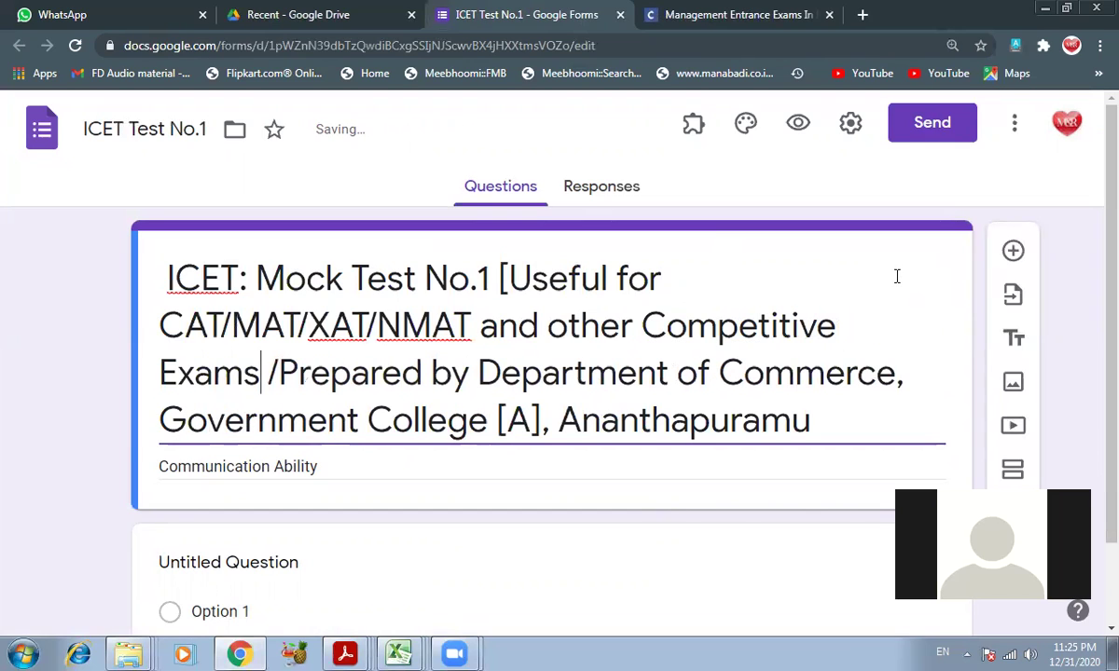
{"action": "key", "text": "Delete"}
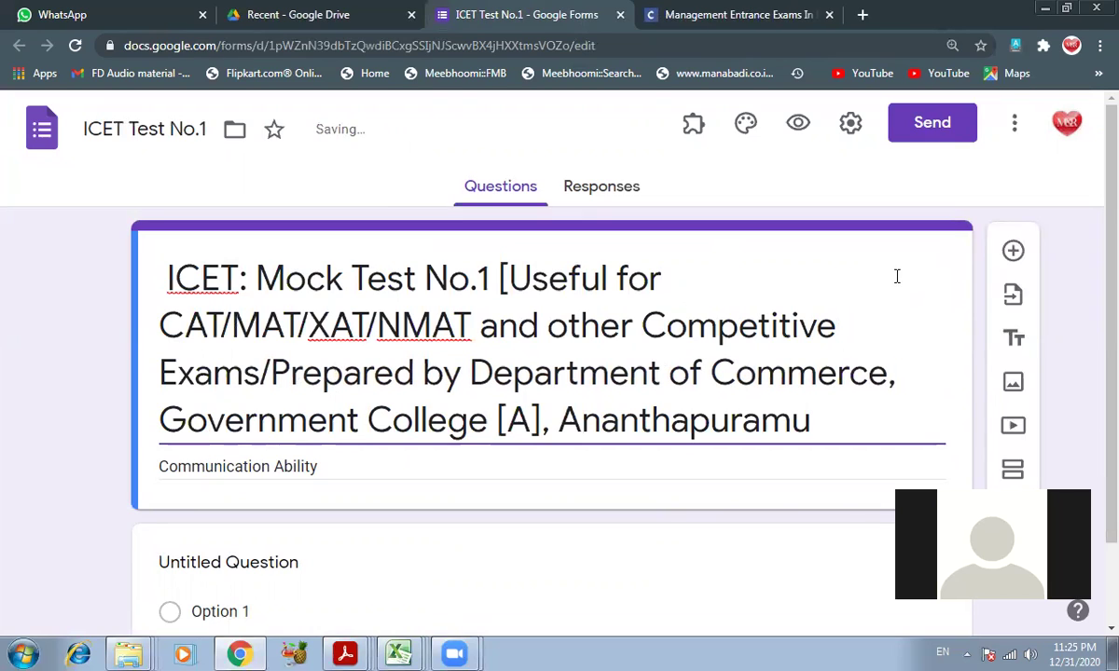
{"action": "key", "text": "Delete"}
{"action": "type", "text": ":"}
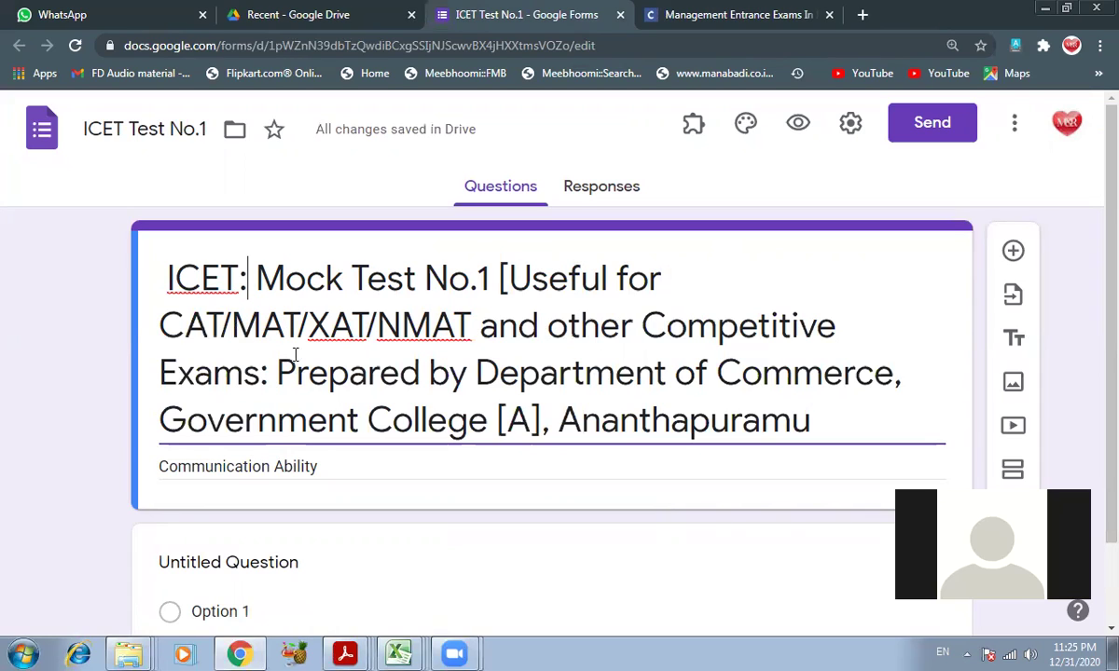
- Look over the title and Communication Ability description, then bring up Settings from the gear icon
{"action": "left_click", "coordinate": [569, 326]}
{"action": "scroll", "coordinate": [607, 361], "scroll_direction": "down", "scroll_amount": 2}
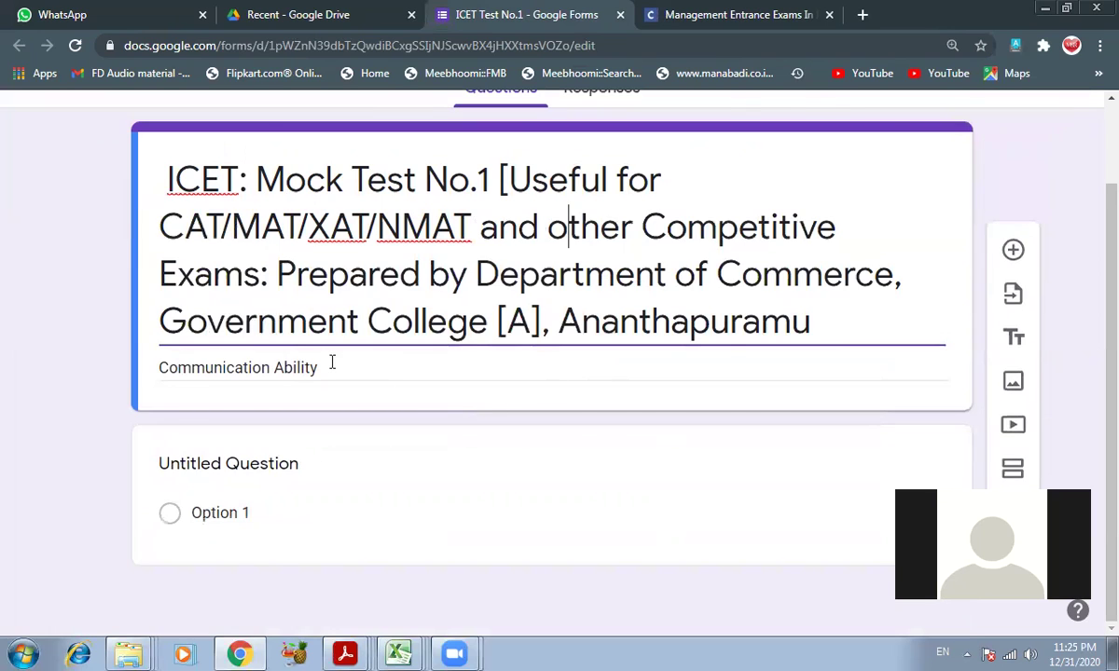
{"action": "left_click", "coordinate": [332, 362]}
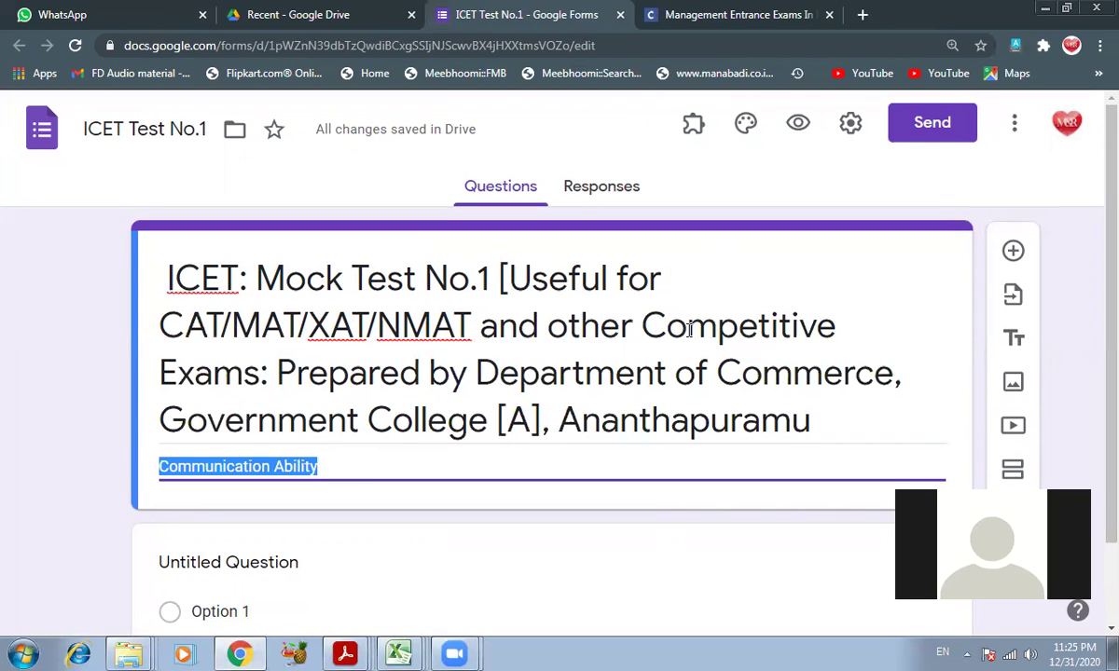
{"action": "scroll", "coordinate": [689, 331], "scroll_direction": "down", "scroll_amount": 2}
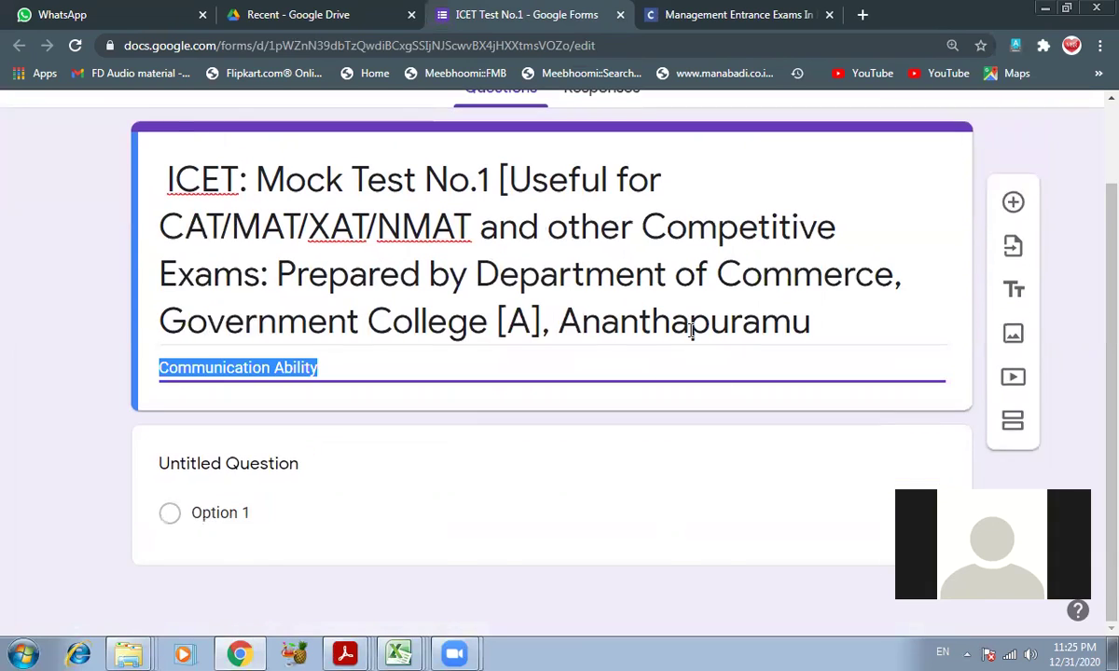
{"action": "left_click", "coordinate": [381, 369]}
{"action": "double_click", "coordinate": [297, 366]}
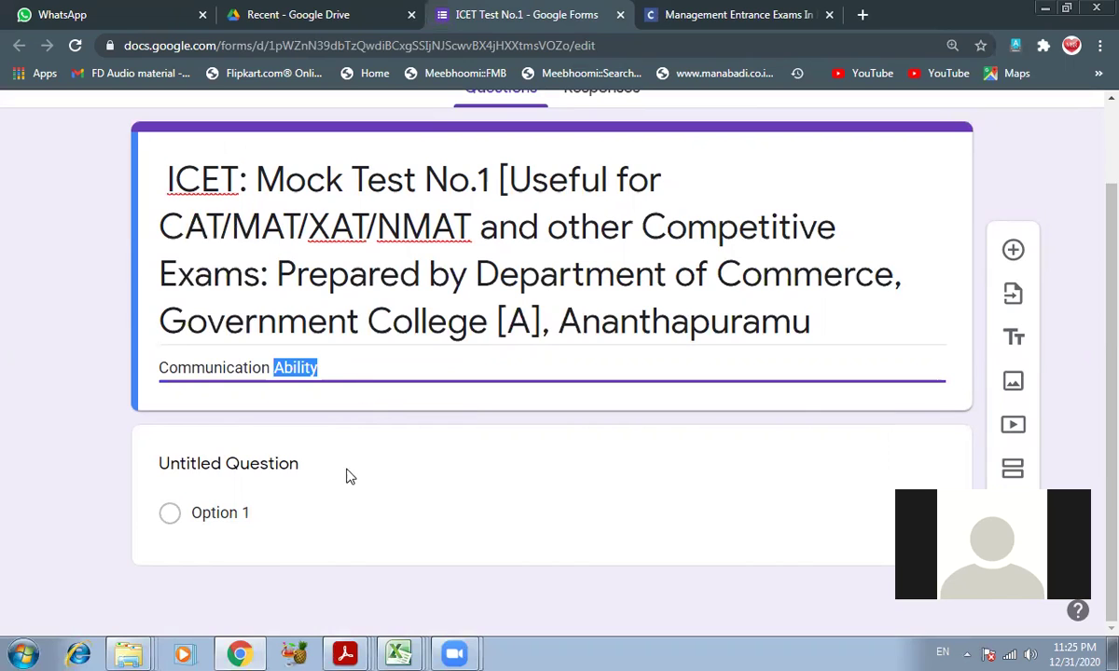
{"action": "scroll", "coordinate": [551, 354], "scroll_direction": "up", "scroll_amount": 1}
{"action": "scroll", "coordinate": [500, 465], "scroll_direction": "down", "scroll_amount": 1}
{"action": "left_click", "coordinate": [258, 473]}
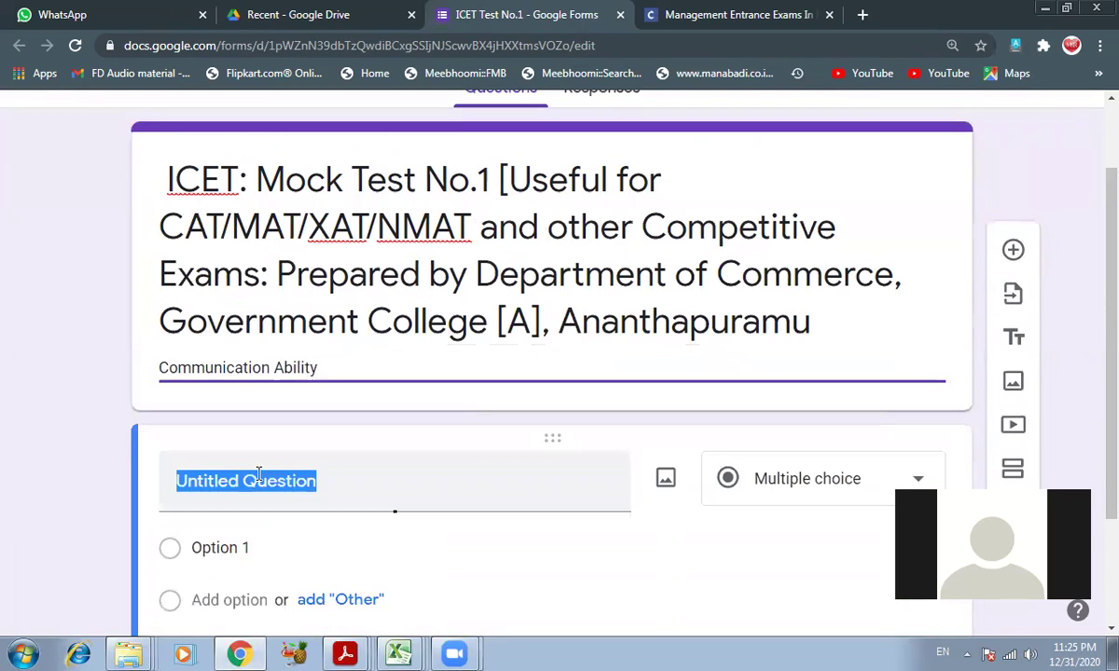
{"action": "scroll", "coordinate": [597, 391], "scroll_direction": "up", "scroll_amount": 1}
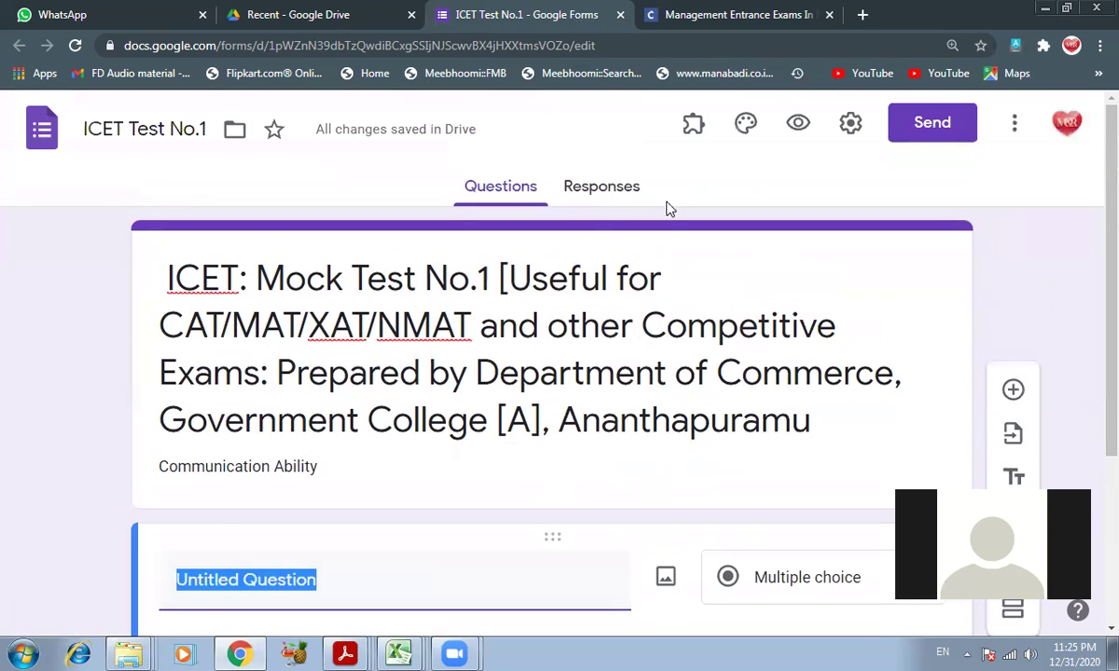
{"action": "left_click", "coordinate": [851, 131]}
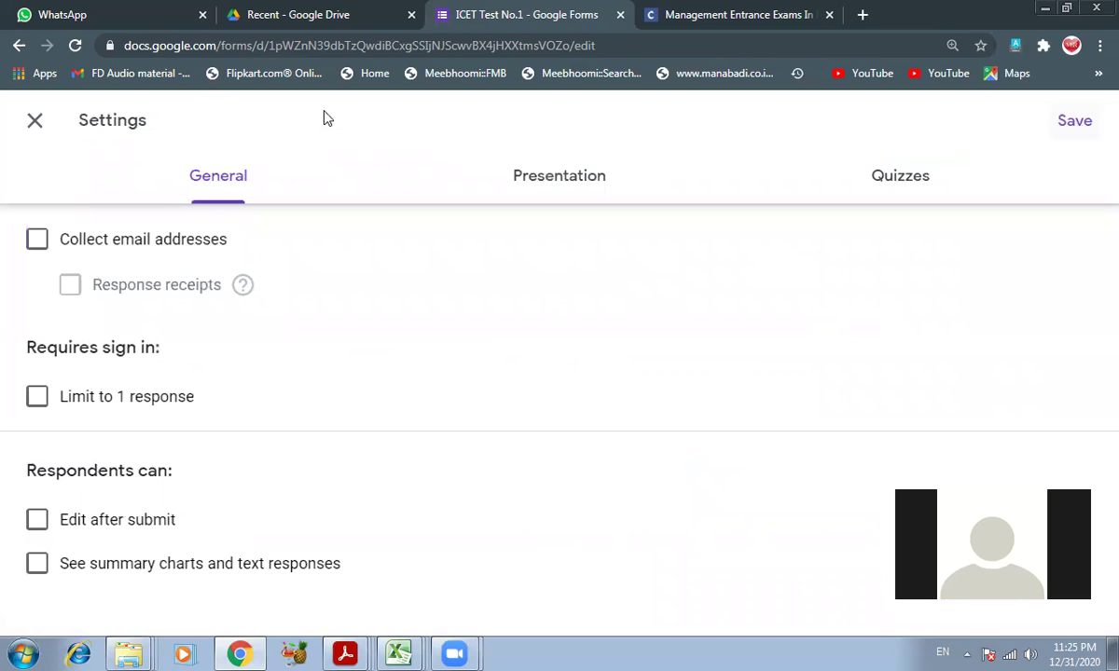
- Turn on collecting respondents' email addresses and response receipts
{"action": "left_click", "coordinate": [34, 122]}
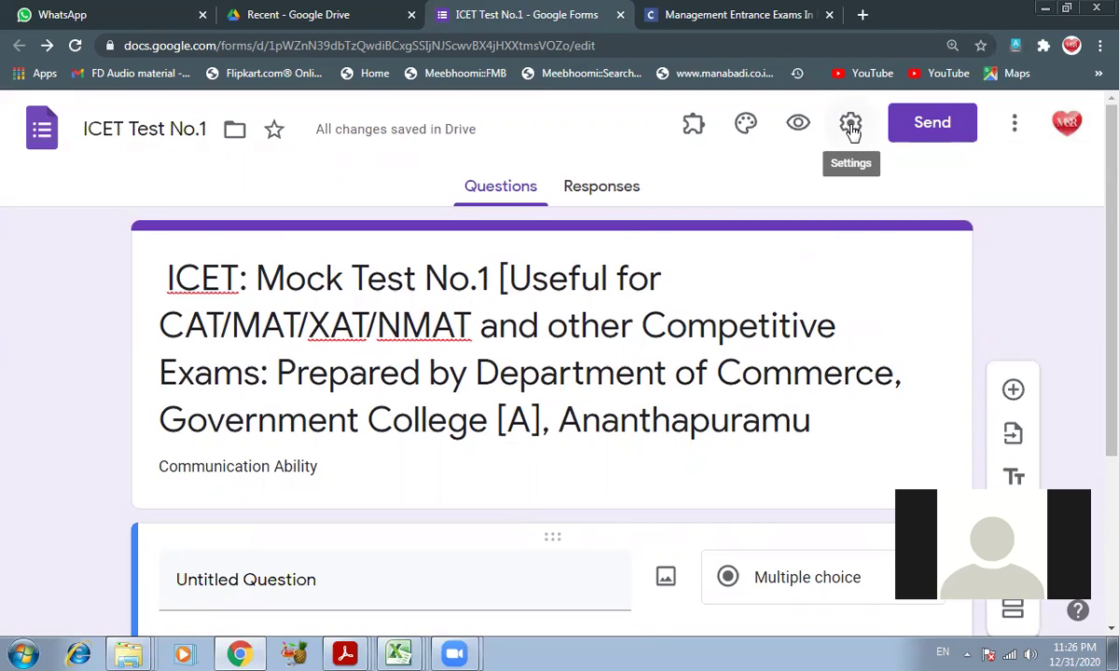
{"action": "left_click", "coordinate": [851, 129]}
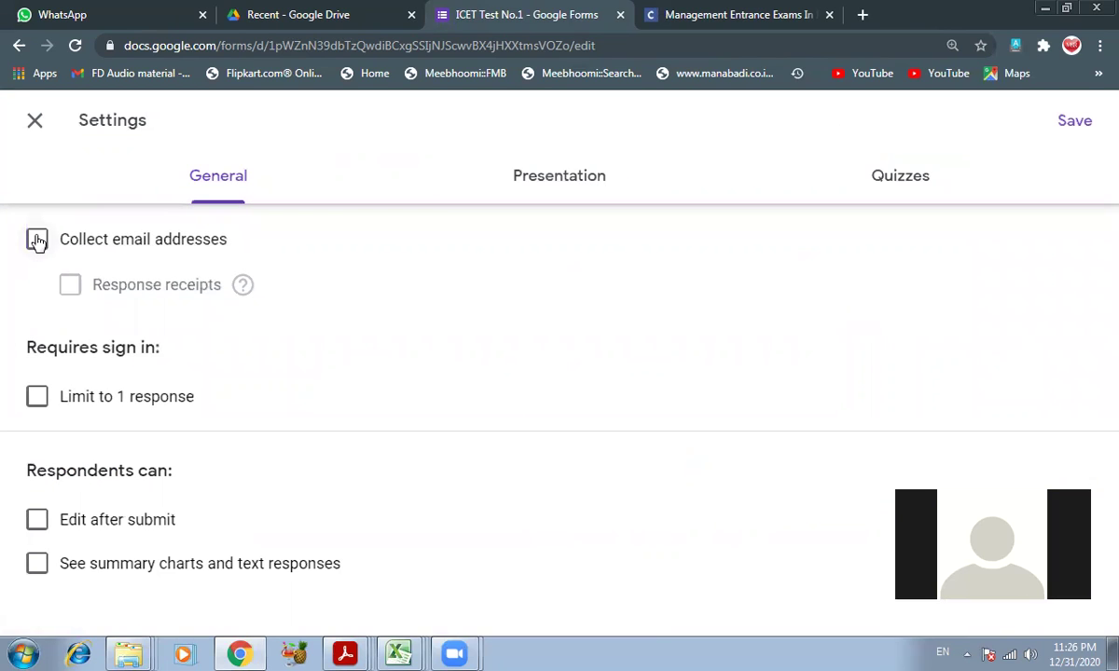
{"action": "left_click", "coordinate": [37, 241]}
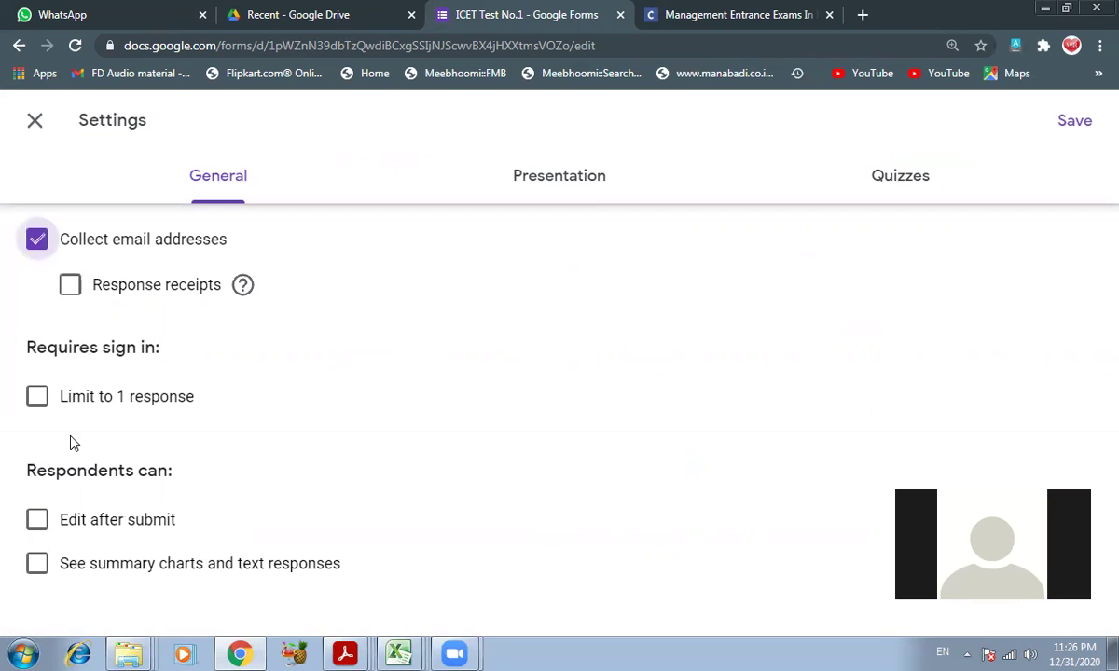
{"action": "left_click", "coordinate": [70, 285]}
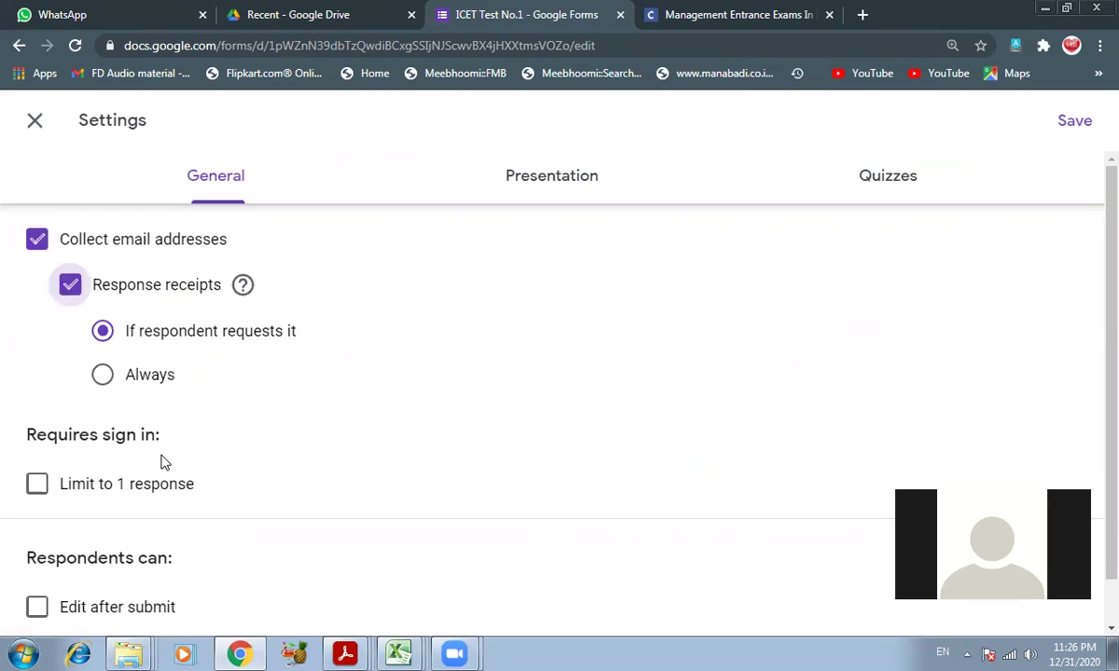
- Allow editing after submission, show summary charts, and set receipts to always send
{"action": "scroll", "coordinate": [161, 462], "scroll_direction": "down", "scroll_amount": 1}
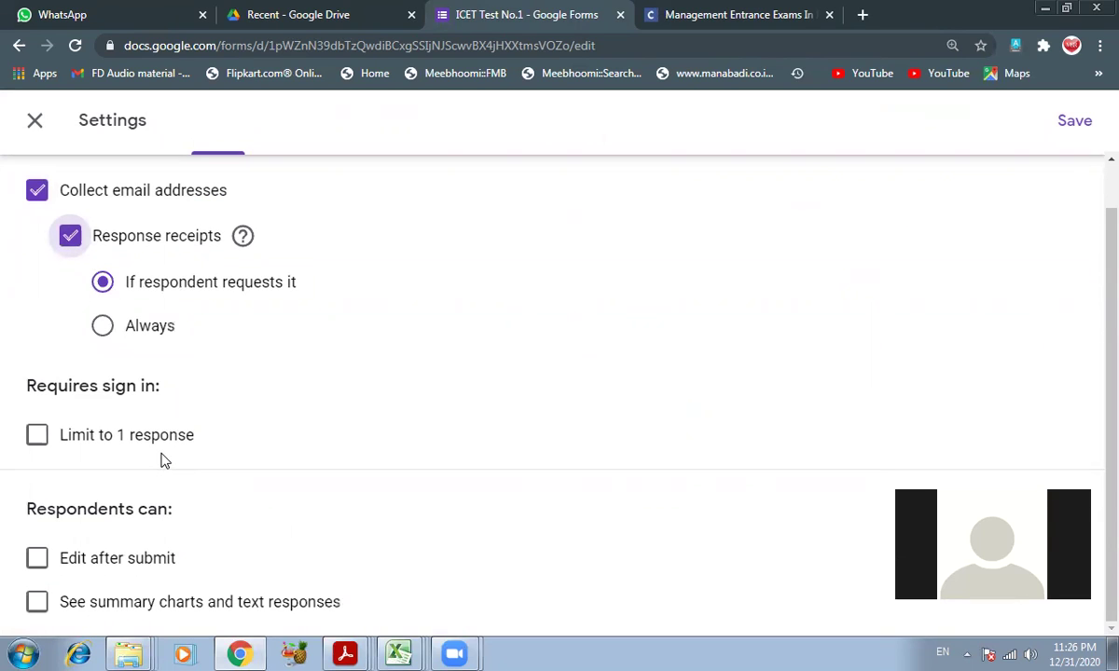
{"action": "left_click", "coordinate": [40, 562]}
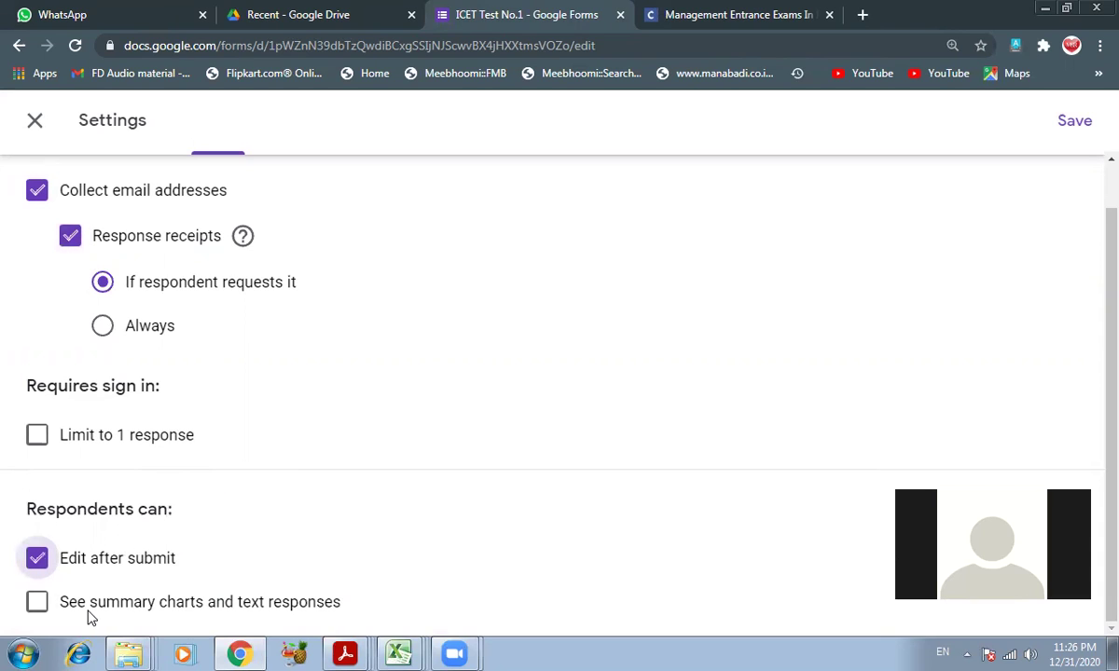
{"action": "left_click", "coordinate": [35, 601]}
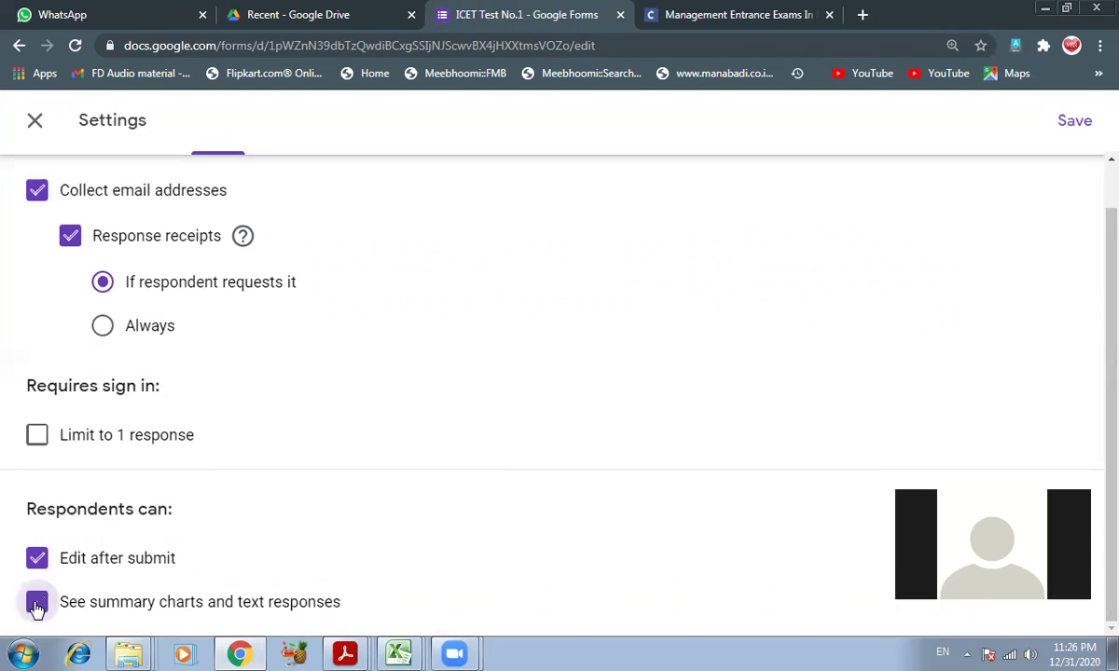
{"action": "scroll", "coordinate": [239, 420], "scroll_direction": "up", "scroll_amount": 2}
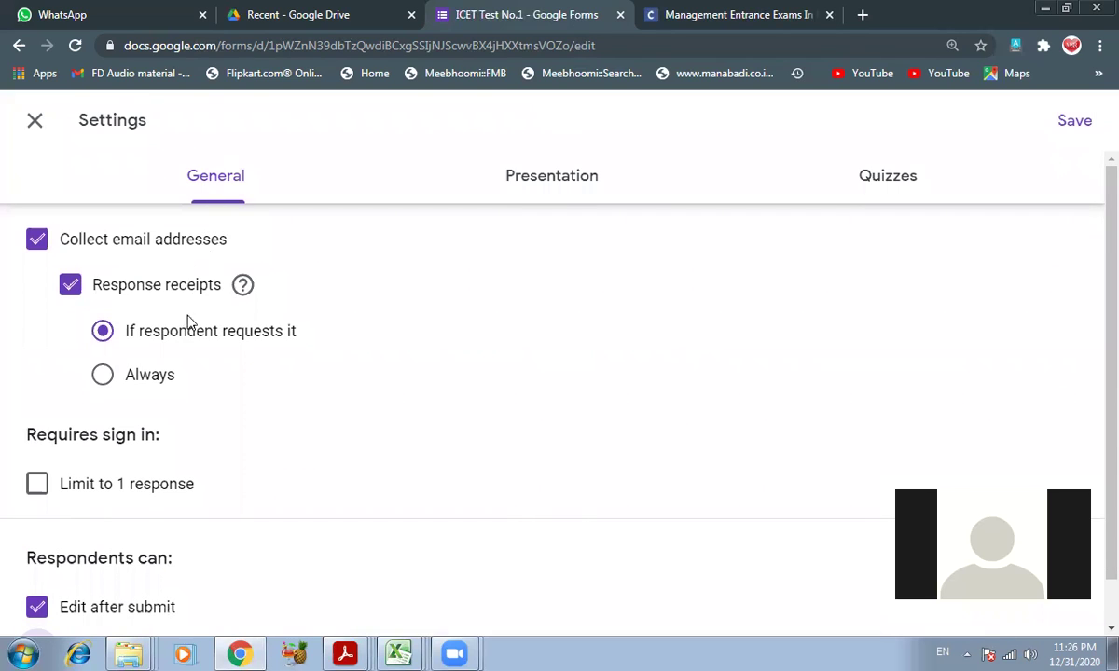
{"action": "scroll", "coordinate": [135, 512], "scroll_direction": "down", "scroll_amount": 1}
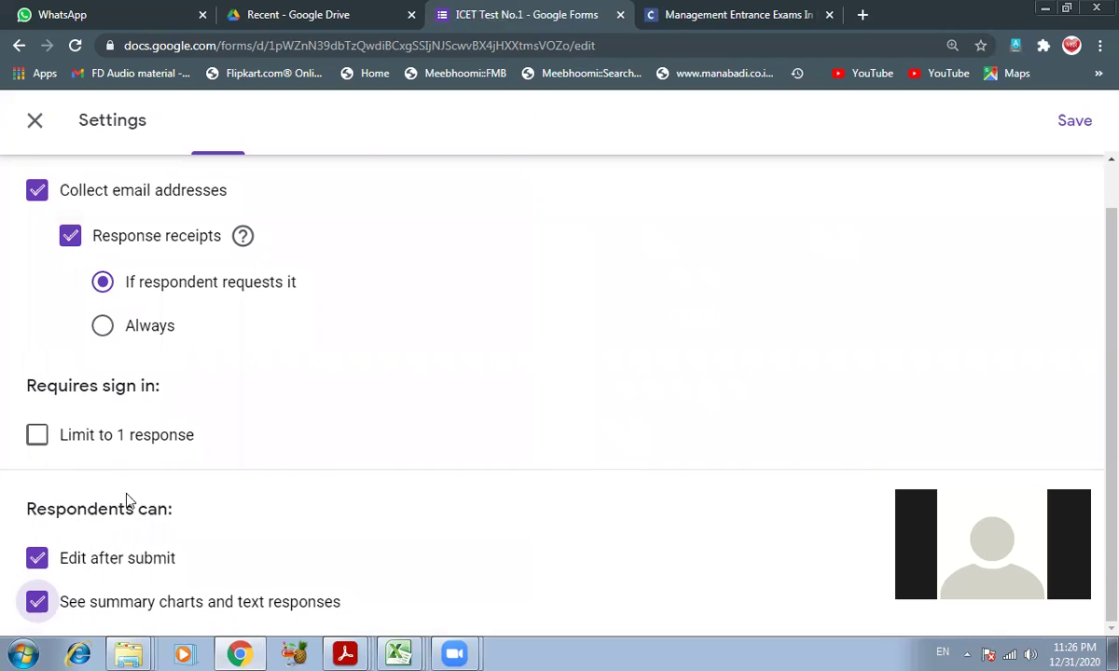
{"action": "left_click", "coordinate": [101, 326]}
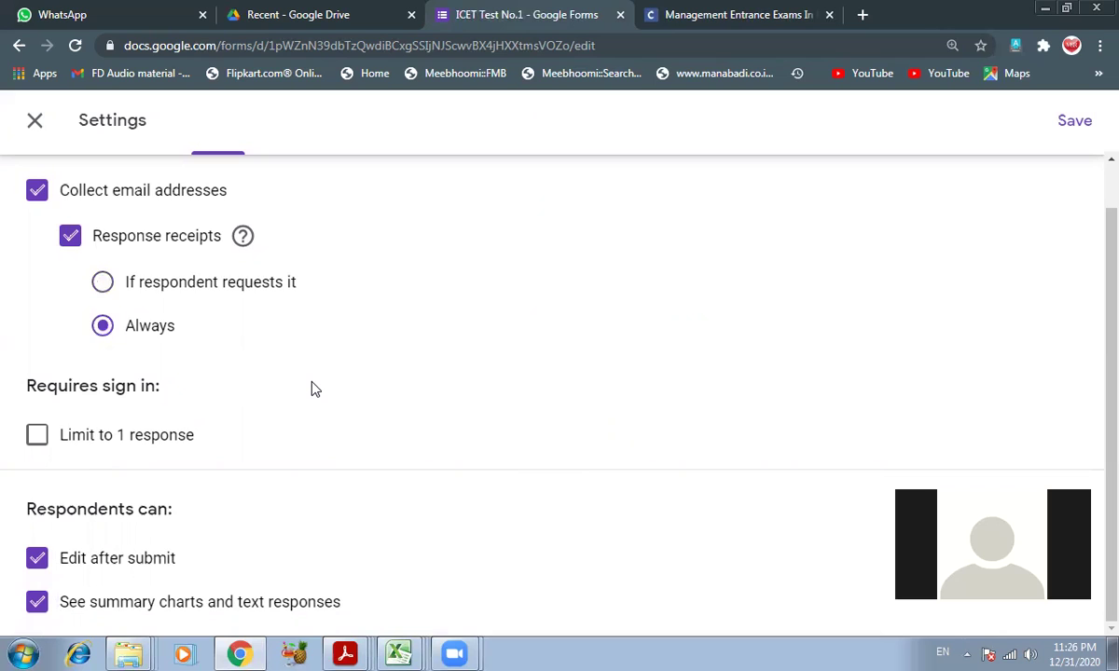
{"action": "scroll", "coordinate": [315, 390], "scroll_direction": "up", "scroll_amount": 1}
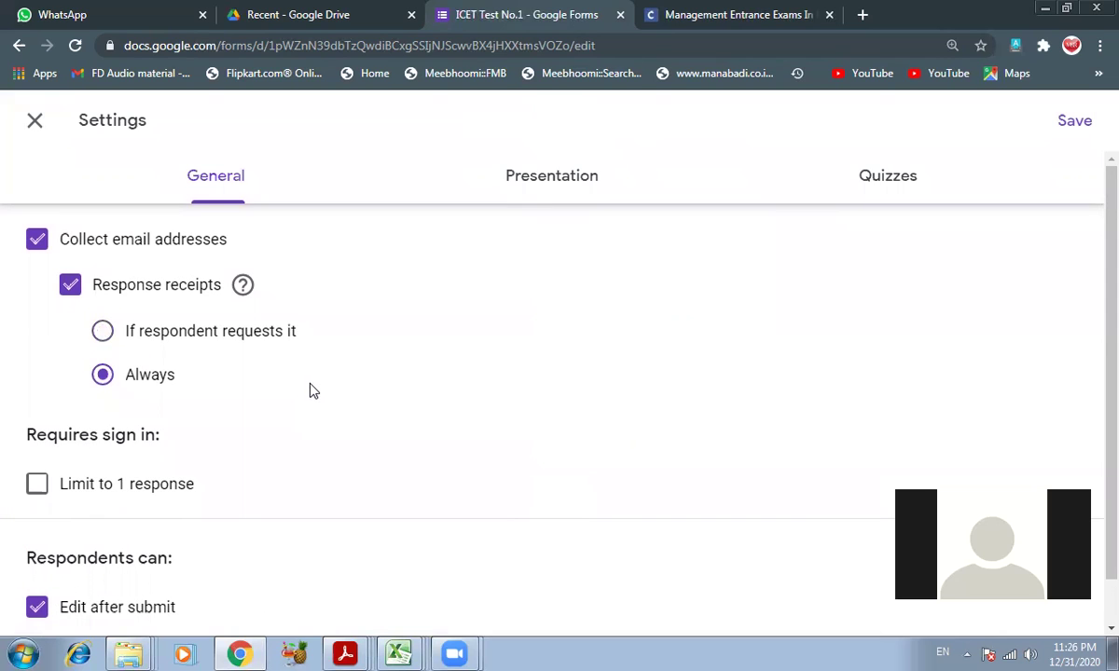
- Set the Presentation confirmation message to 'Thank you for attempting the Exam'
{"action": "left_click", "coordinate": [560, 183]}
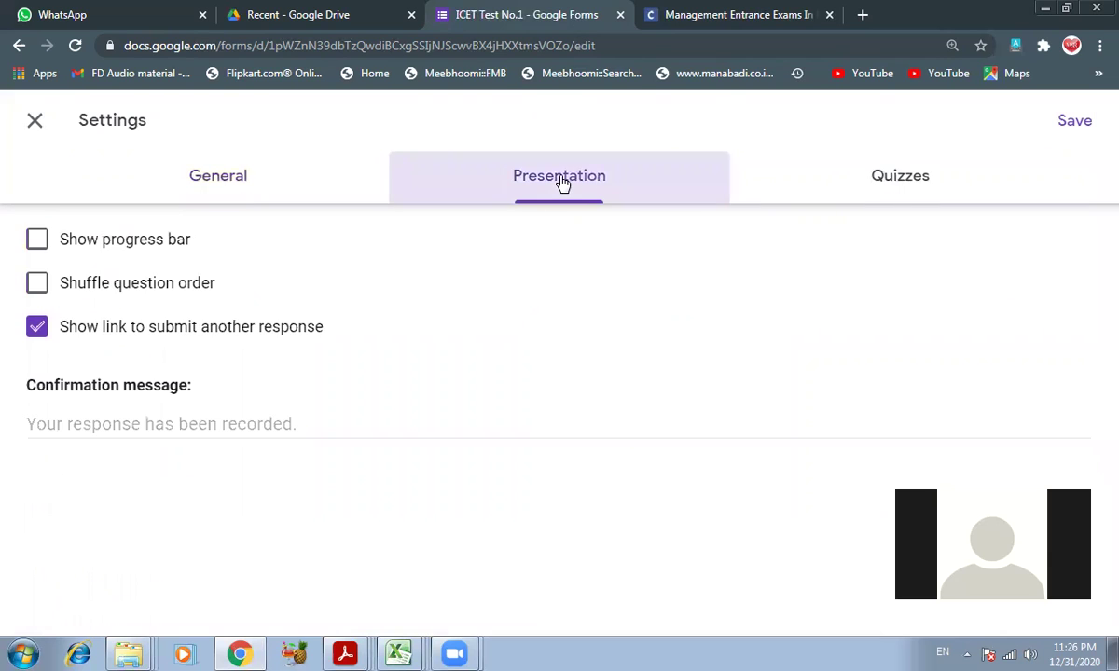
{"action": "left_click", "coordinate": [101, 422]}
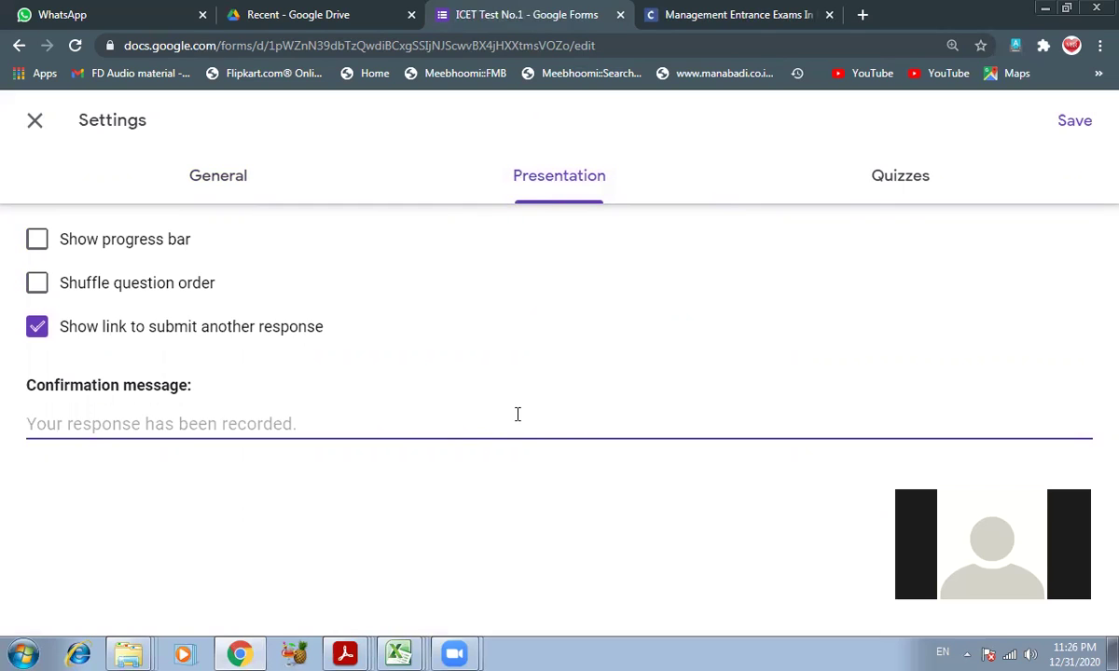
{"action": "type", "text": "Than"}
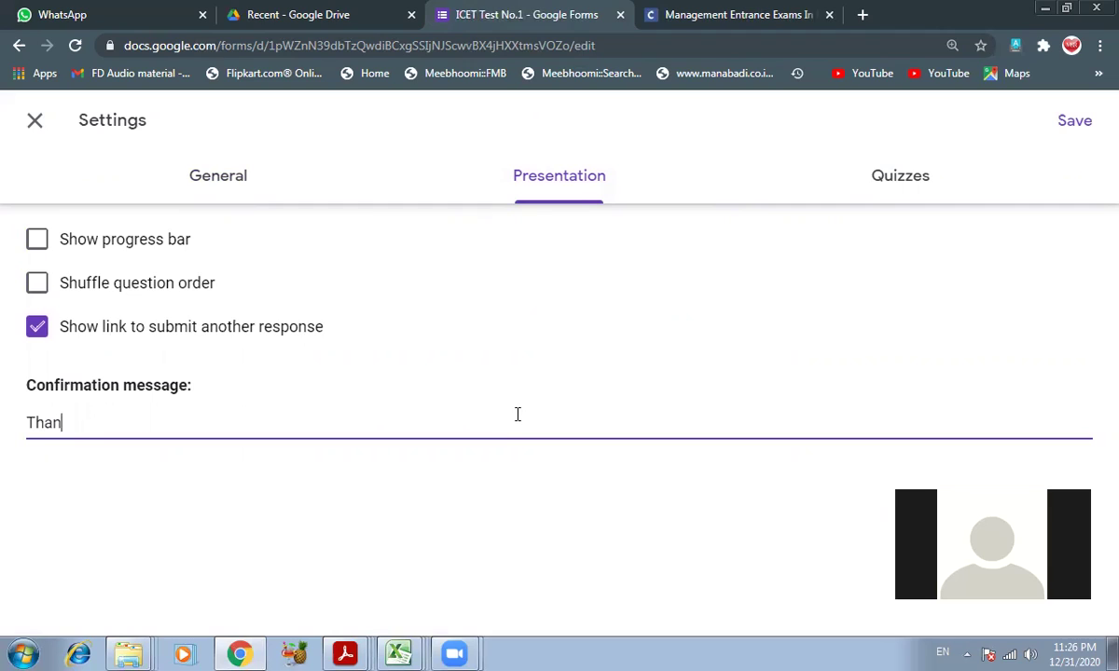
{"action": "type", "text": "k you for submi"}
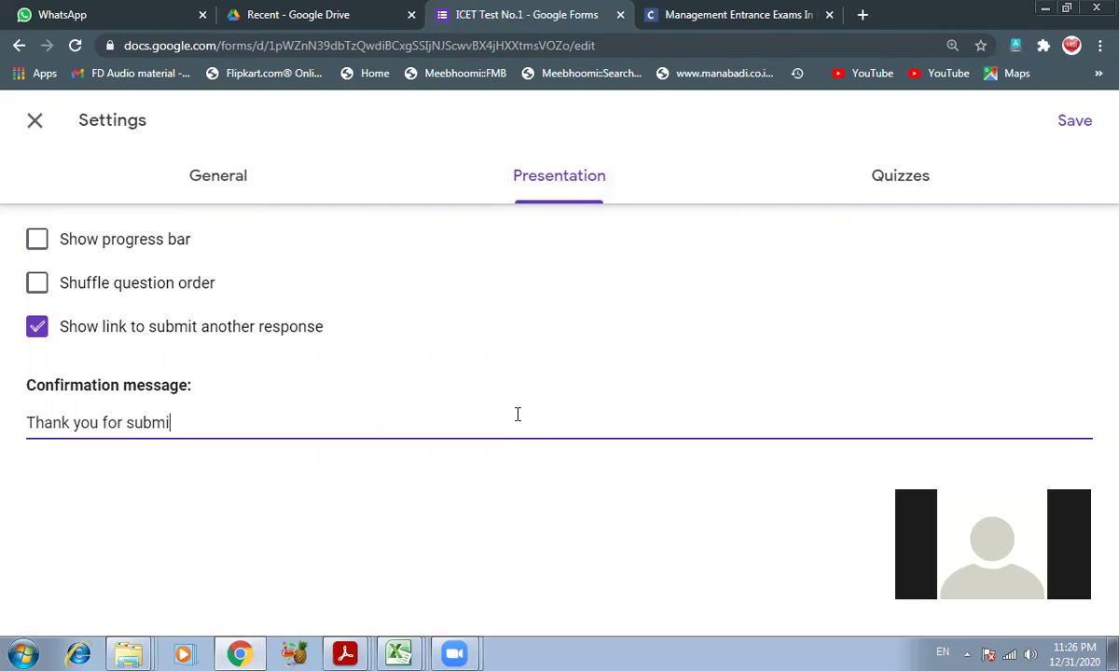
{"action": "key", "text": "BackSpace"}
{"action": "key", "text": "BackSpace"}
{"action": "key", "text": "BackSpace"}
{"action": "key", "text": "BackSpace"}
{"action": "key", "text": "BackSpace"}
{"action": "type", "text": "attempting the Exam"}
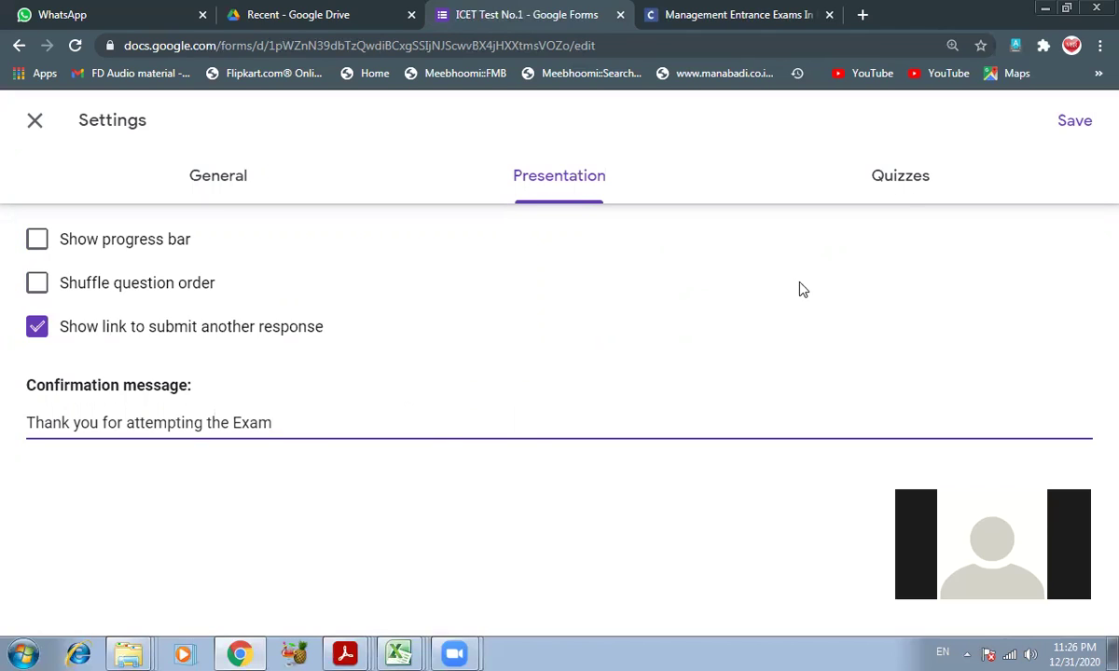
{"action": "left_click", "coordinate": [905, 186]}
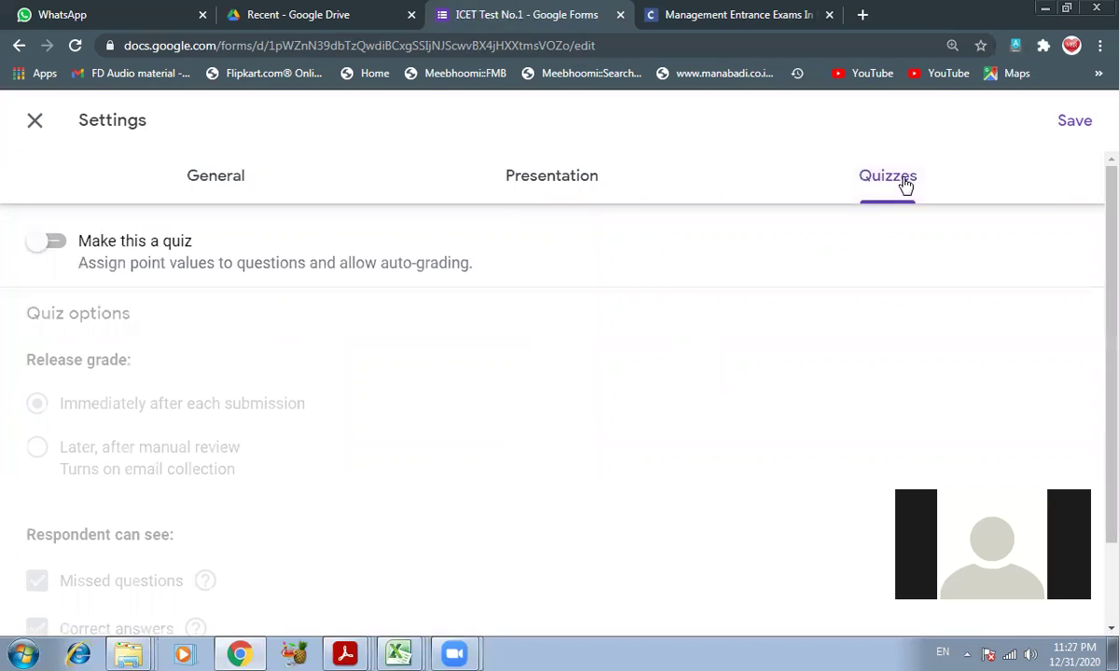
- Enable 'Make this a quiz' in the Quizzes settings and save them
{"action": "left_click", "coordinate": [43, 246]}
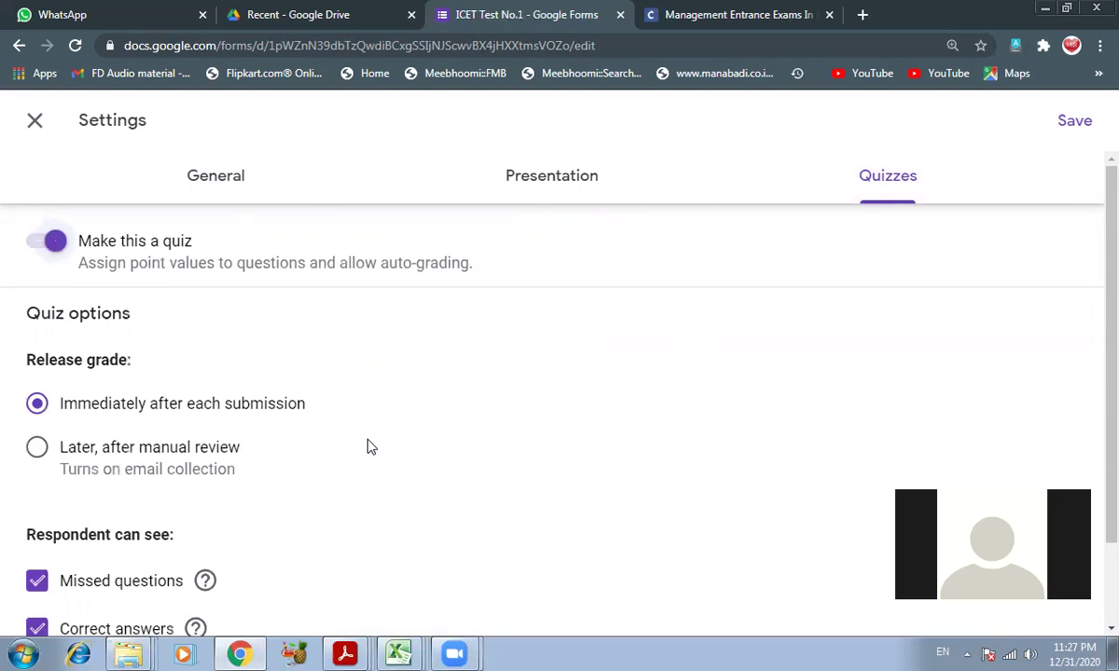
{"action": "scroll", "coordinate": [369, 447], "scroll_direction": "down", "scroll_amount": 1}
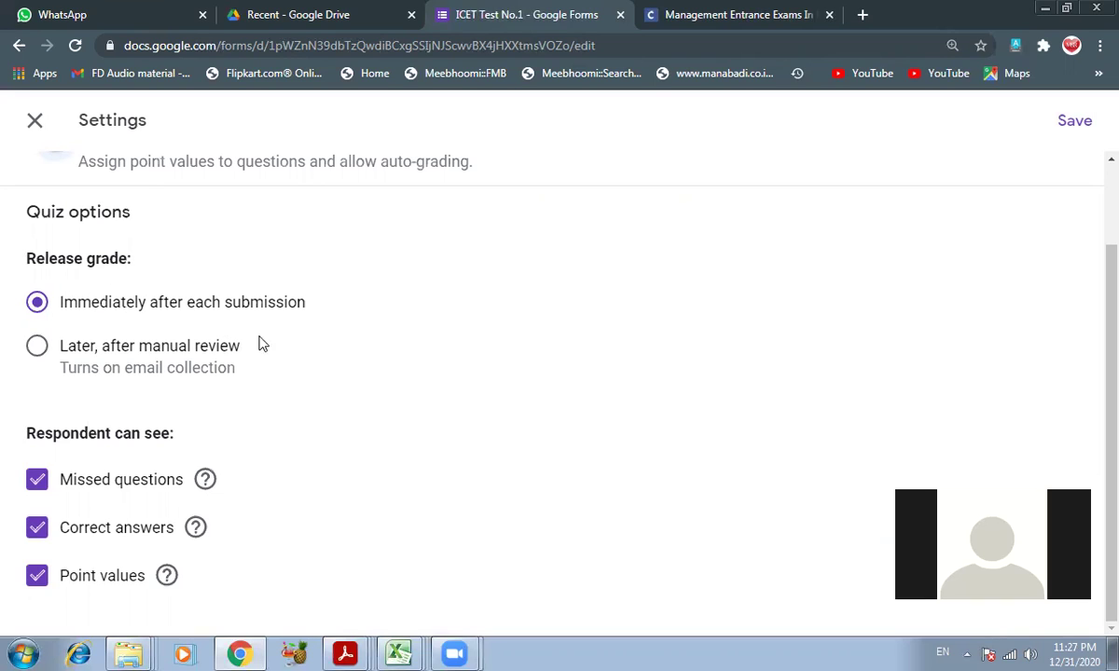
{"action": "scroll", "coordinate": [503, 352], "scroll_direction": "up", "scroll_amount": 2}
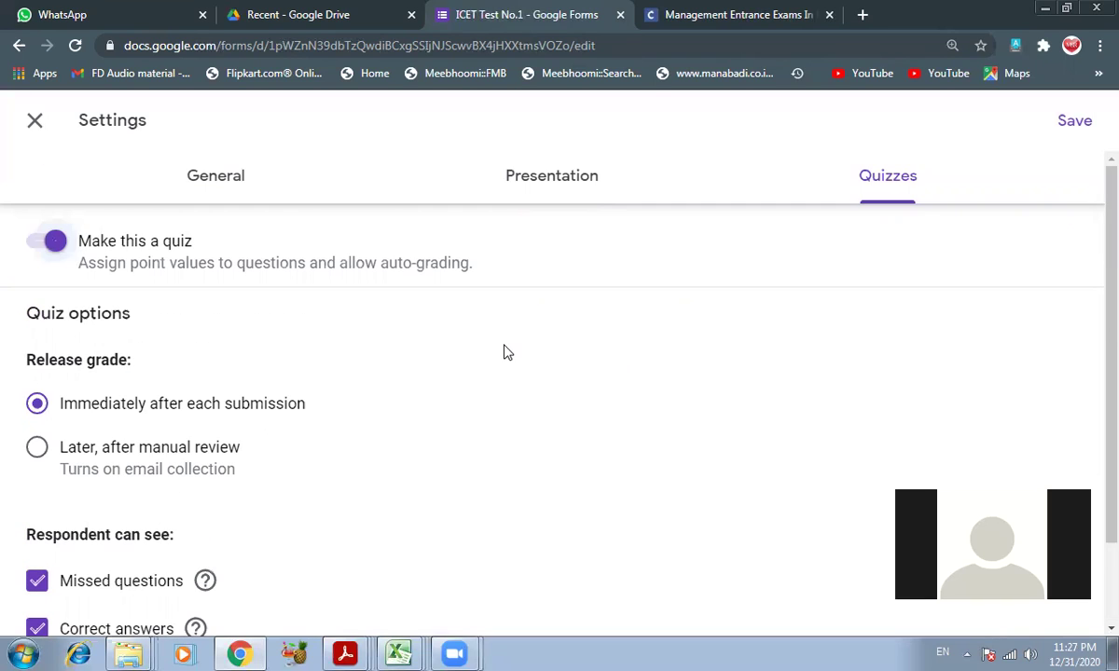
{"action": "scroll", "coordinate": [867, 391], "scroll_direction": "down", "scroll_amount": 2}
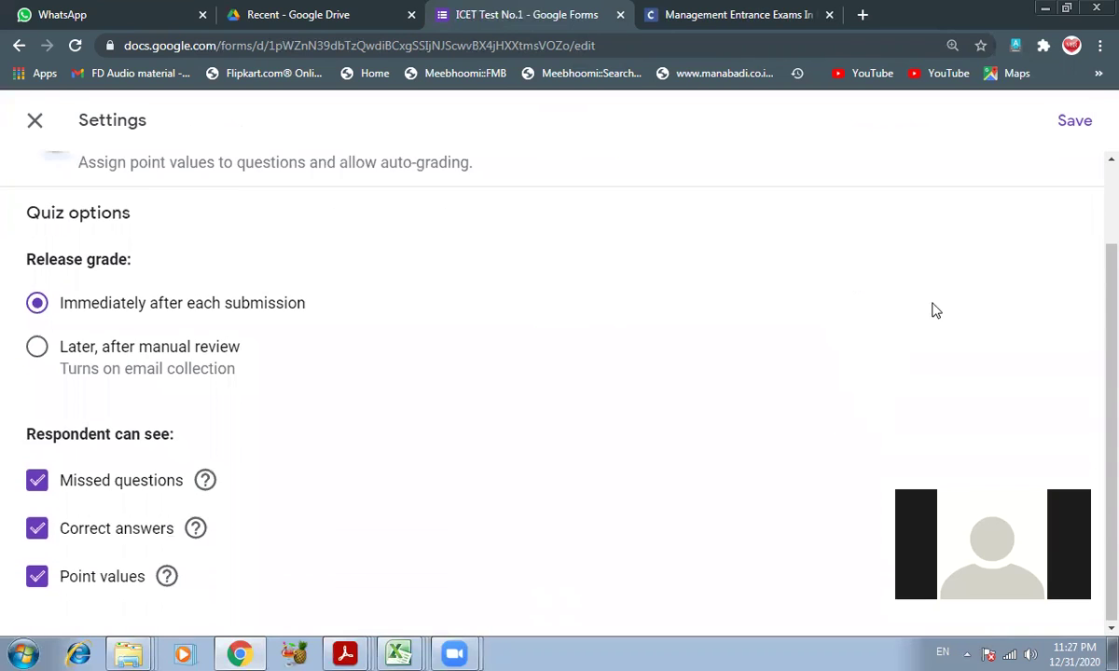
{"action": "scroll", "coordinate": [988, 242], "scroll_direction": "up", "scroll_amount": 2}
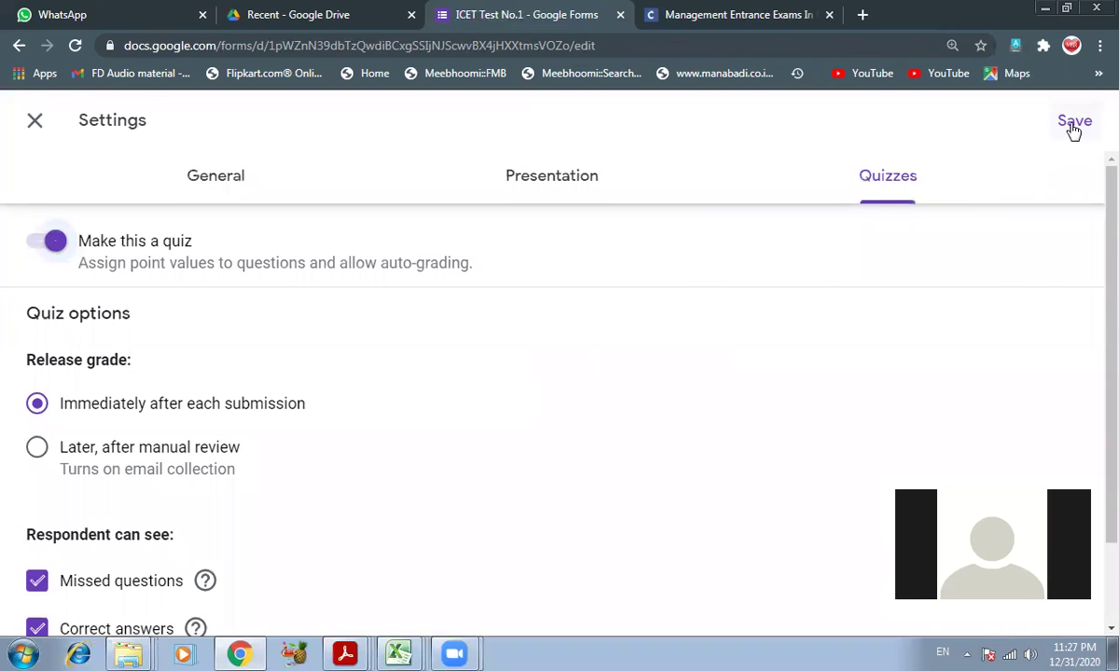
{"action": "left_click", "coordinate": [1073, 122]}
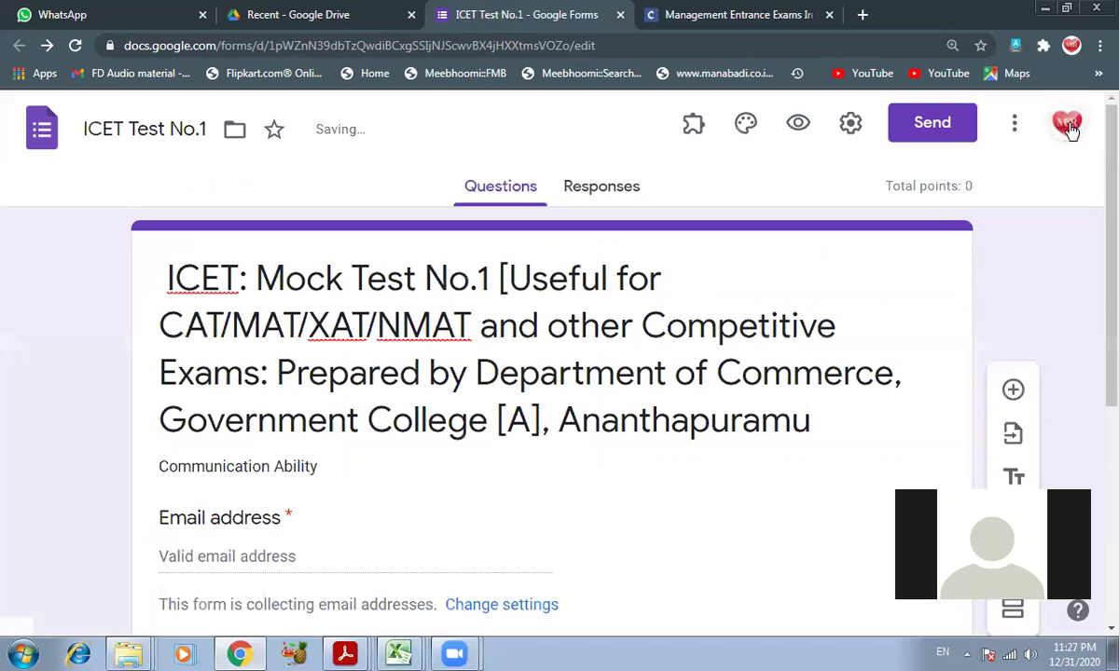
- Open the Untitled Question card below the email field for editing, then minimize the browser
{"action": "scroll", "coordinate": [244, 270], "scroll_direction": "down", "scroll_amount": 4}
{"action": "left_click", "coordinate": [214, 194]}
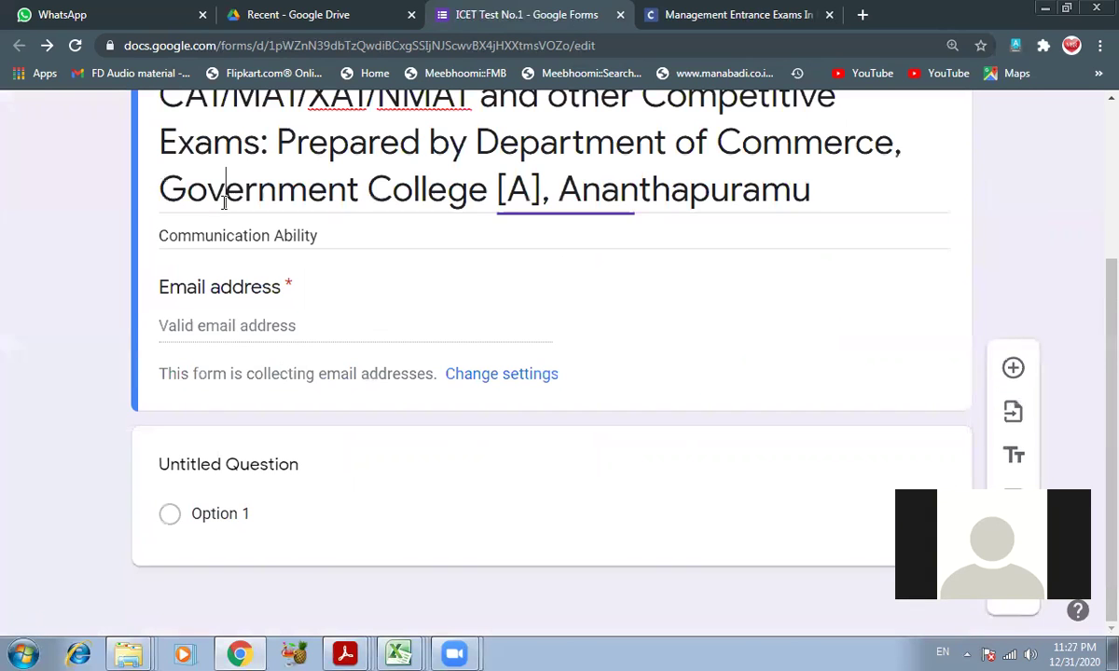
{"action": "left_click", "coordinate": [196, 326]}
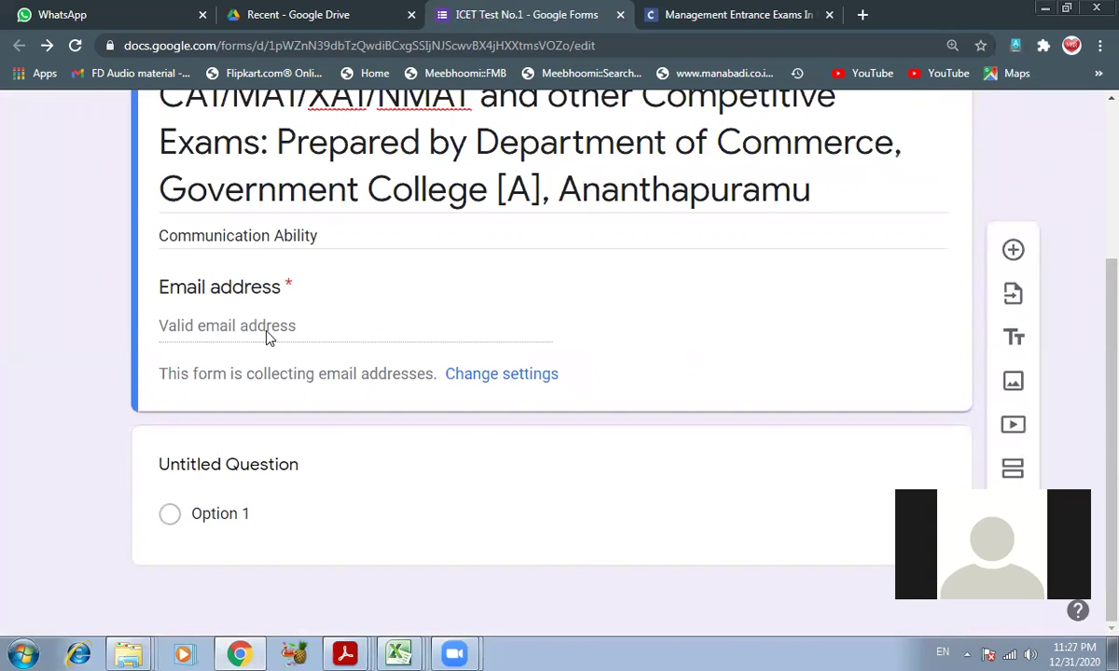
{"action": "left_click", "coordinate": [235, 465]}
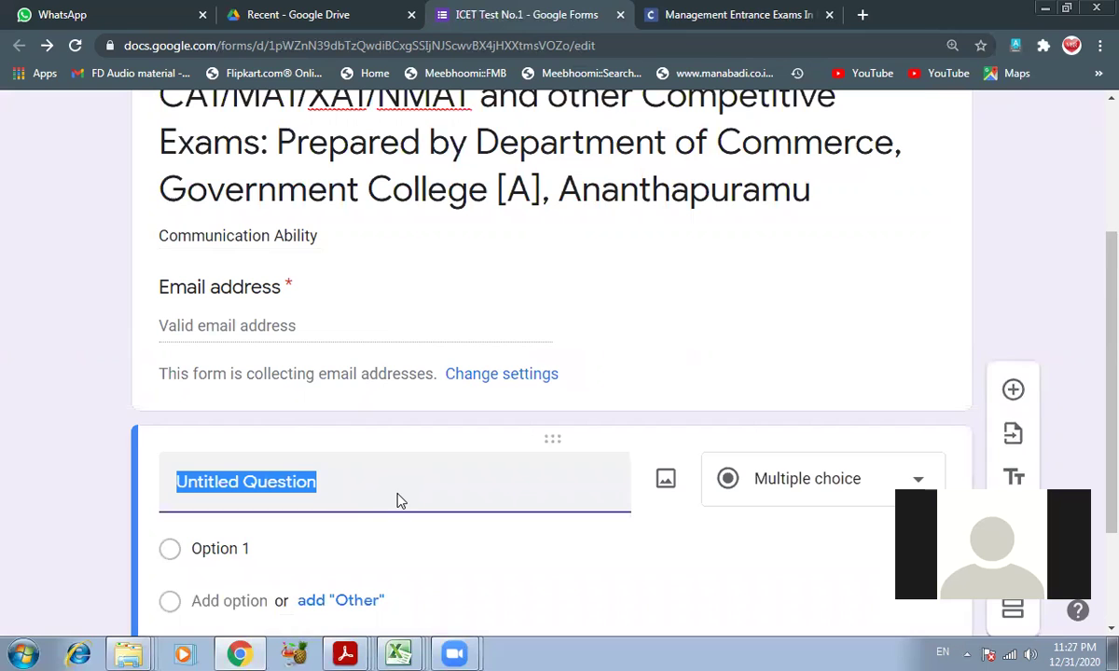
{"action": "left_click", "coordinate": [1041, 9]}
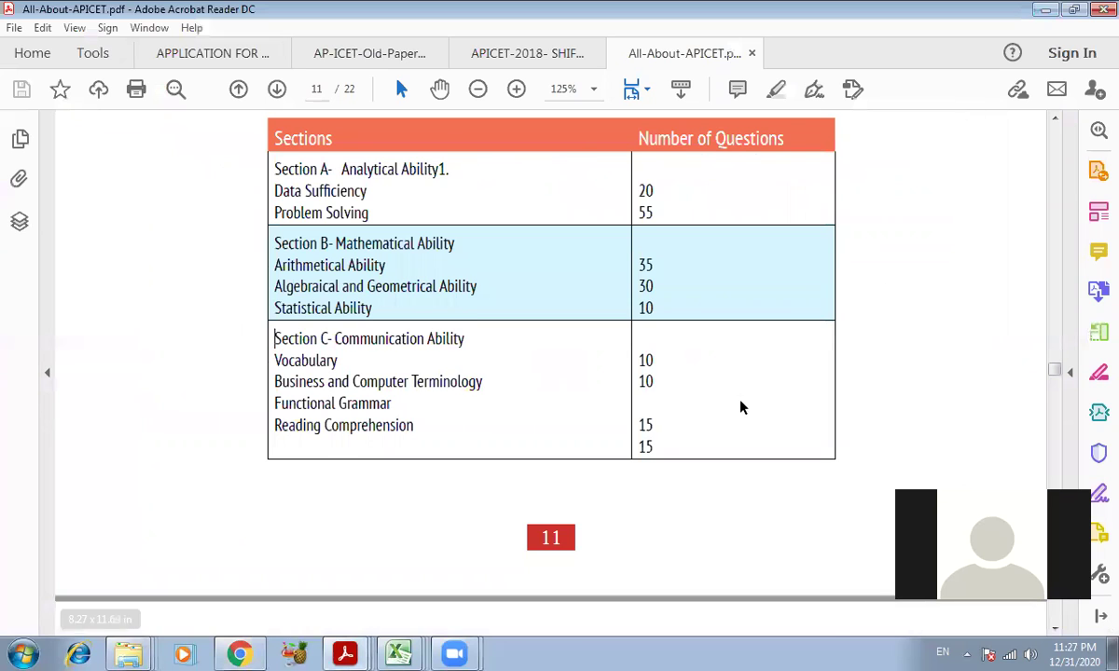
- Minimize Acrobat Reader and bring the ICET Test No.1 form back from the taskbar
{"action": "scroll", "coordinate": [740, 405], "scroll_direction": "up", "scroll_amount": 3}
{"action": "left_click", "coordinate": [1098, 8]}
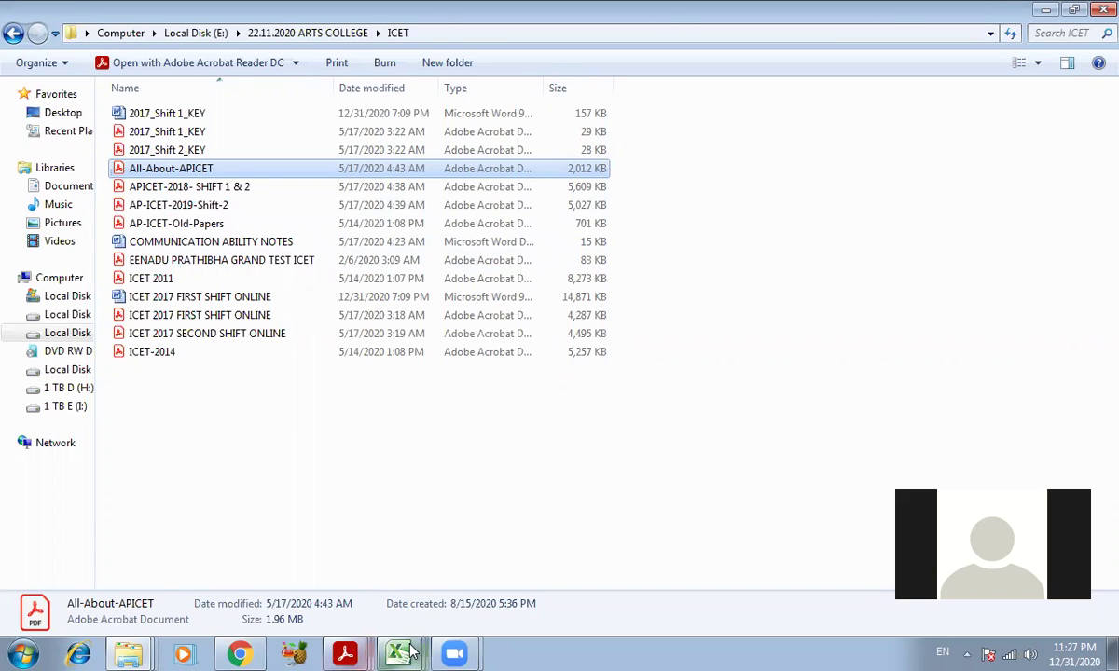
{"action": "left_click", "coordinate": [239, 653]}
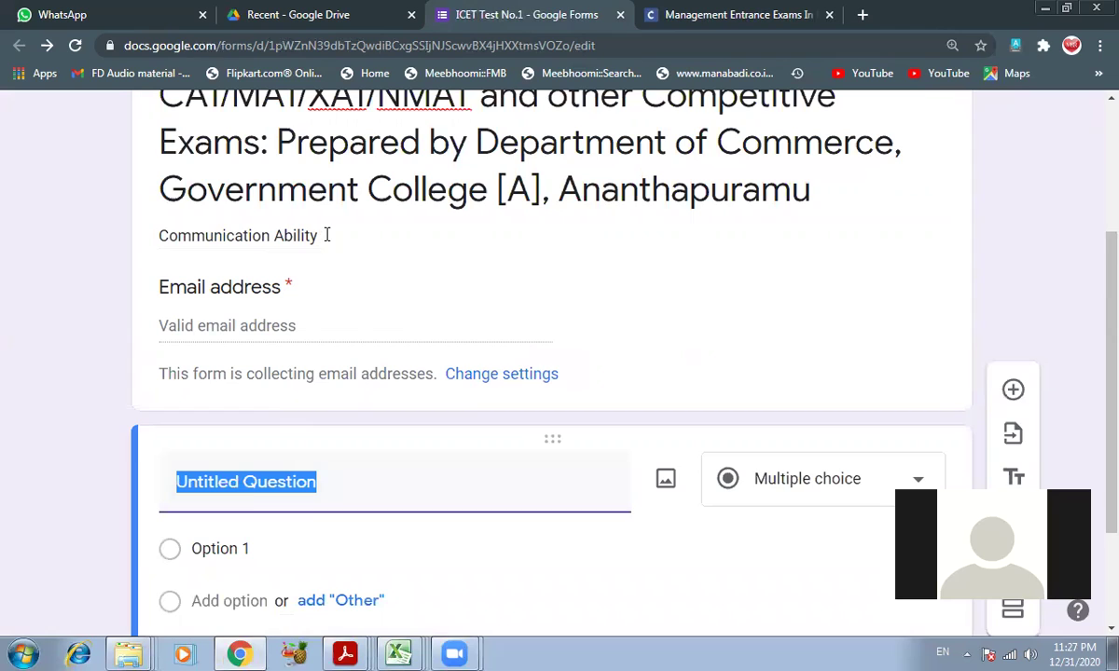
- Append ' - Vocabulary' to the form description after 'Communication Ability'
{"action": "left_click", "coordinate": [327, 235]}
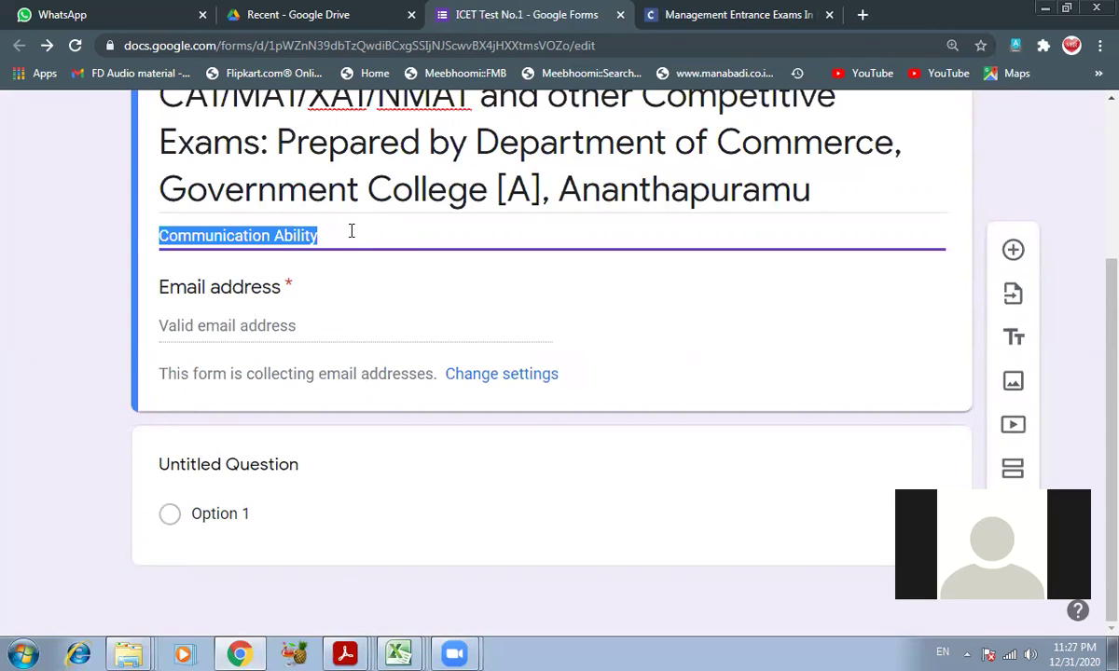
{"action": "left_click", "coordinate": [351, 232]}
{"action": "type", "text": "- Vocabulary"}
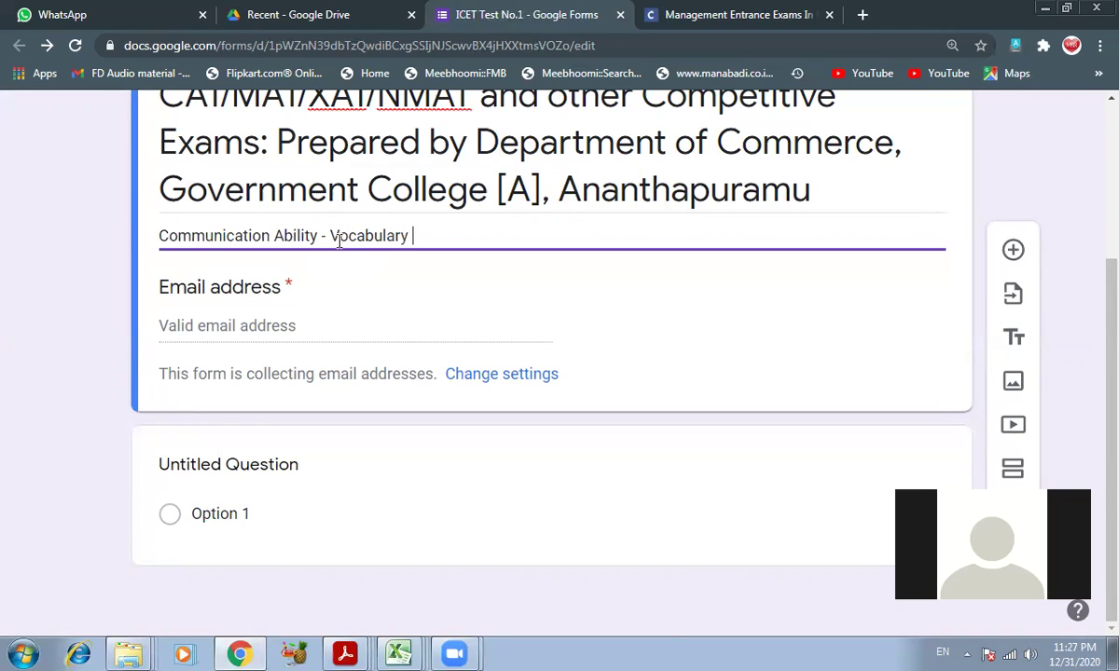
{"action": "scroll", "coordinate": [337, 457], "scroll_direction": "up", "scroll_amount": 2}
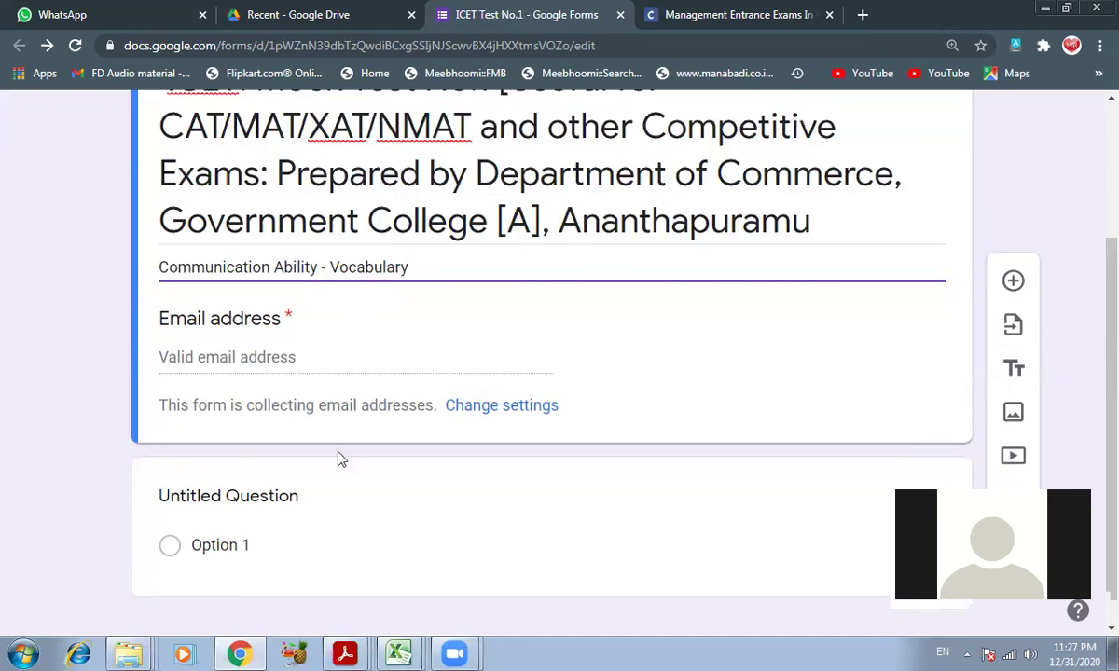
{"action": "left_click", "coordinate": [243, 646]}
{"action": "left_click", "coordinate": [243, 647]}
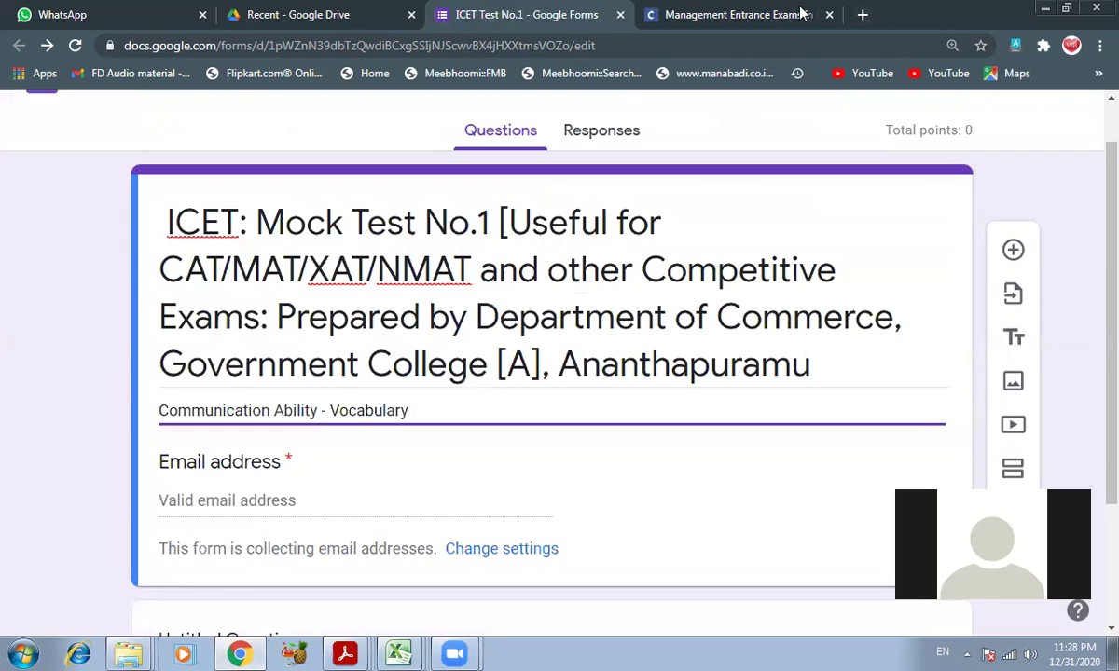
- Review the Communication Ability counts in All-About-APICET.pdf, then close the Collegedunia tab
{"action": "key", "text": "ctrl+Tab"}
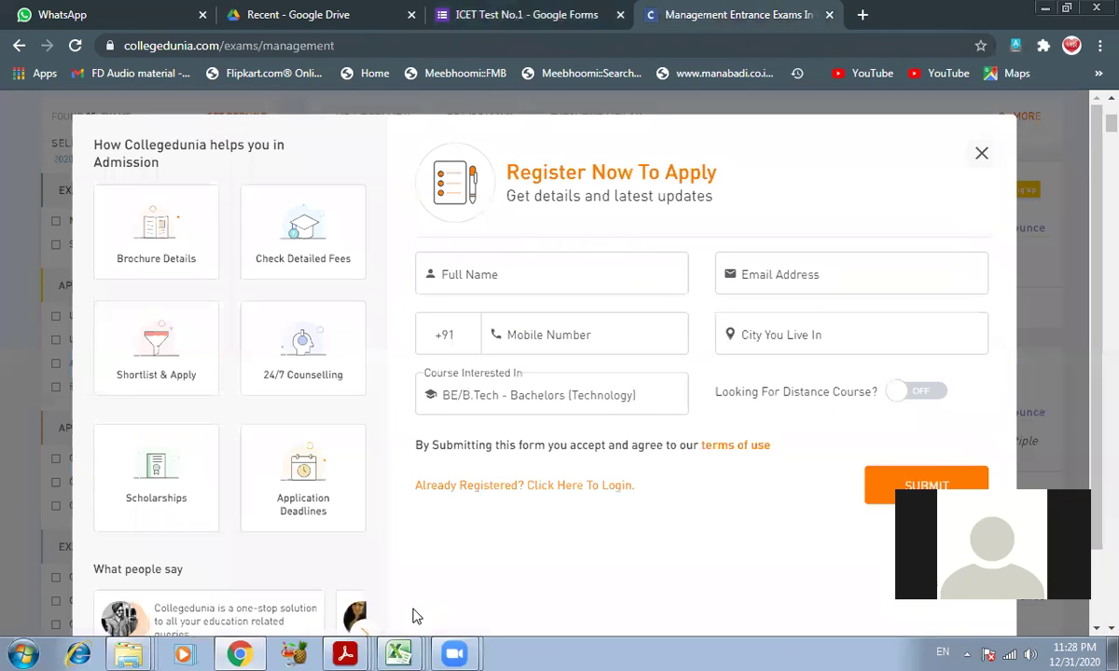
{"action": "mouse_move", "coordinate": [345, 653]}
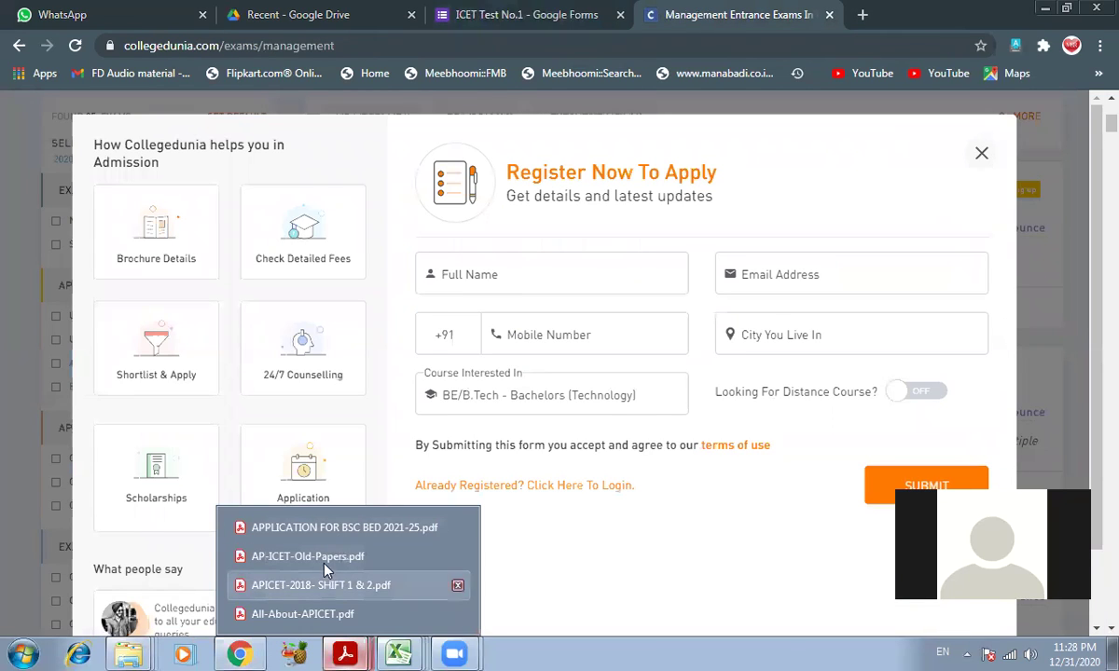
{"action": "left_click", "coordinate": [307, 615]}
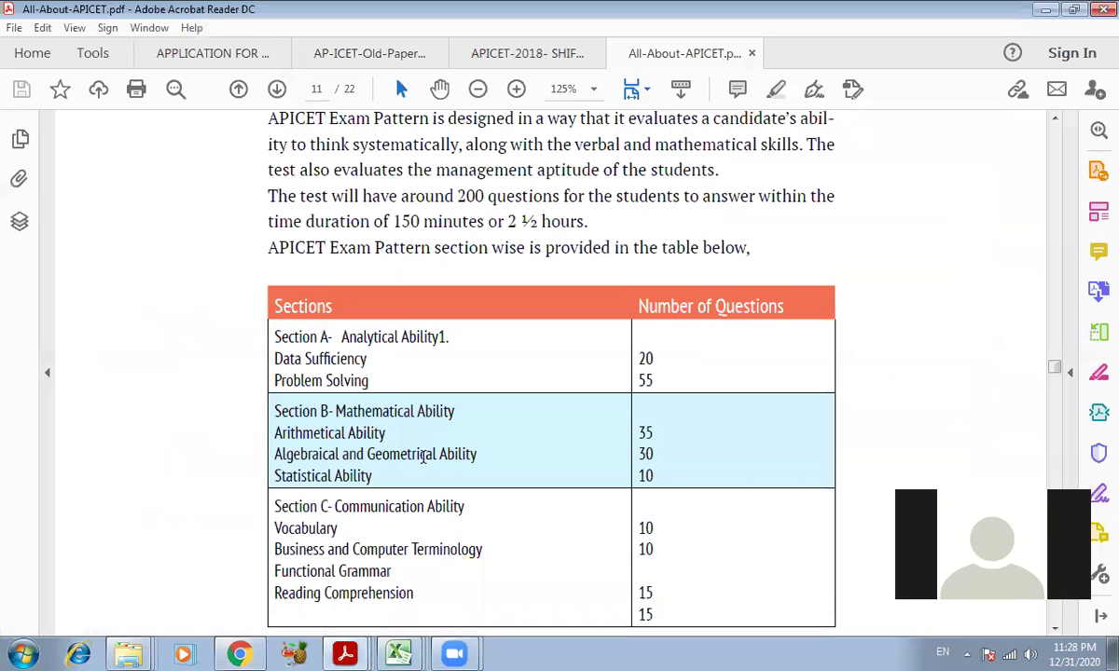
{"action": "scroll", "coordinate": [342, 494], "scroll_direction": "down", "scroll_amount": 1}
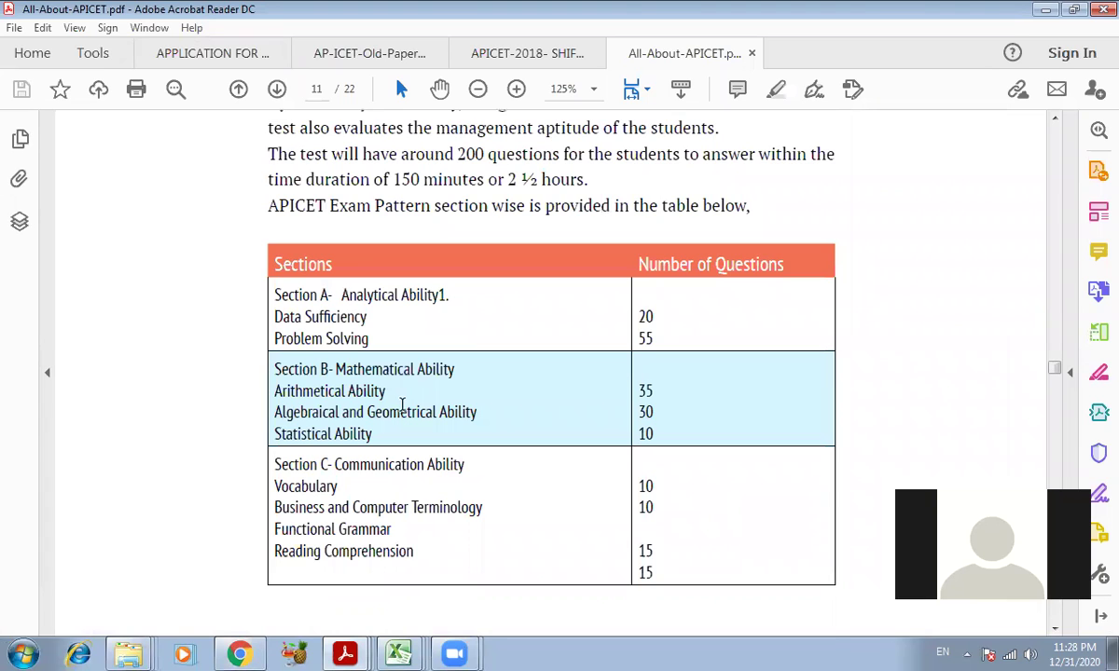
{"action": "left_click", "coordinate": [1099, 8]}
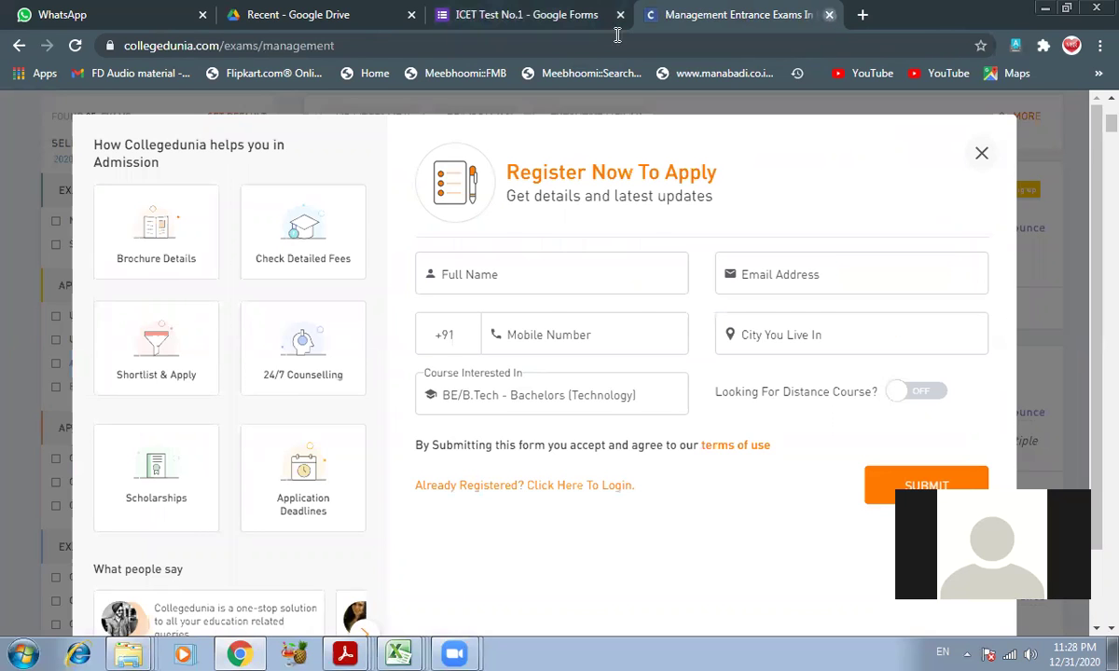
{"action": "key", "text": "ctrl+w"}
{"action": "scroll", "coordinate": [334, 447], "scroll_direction": "down", "scroll_amount": 2}
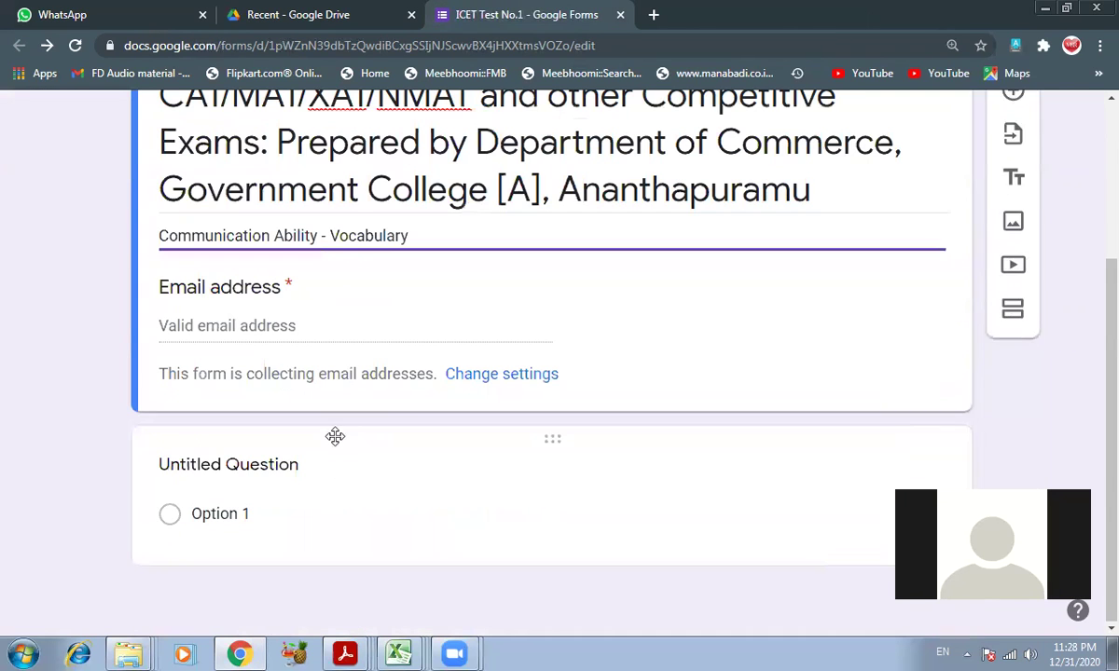
- Title the first question 'Name of the Student' as a required short-answer item
{"action": "left_click", "coordinate": [288, 465]}
{"action": "scroll", "coordinate": [539, 494], "scroll_direction": "down", "scroll_amount": 1}
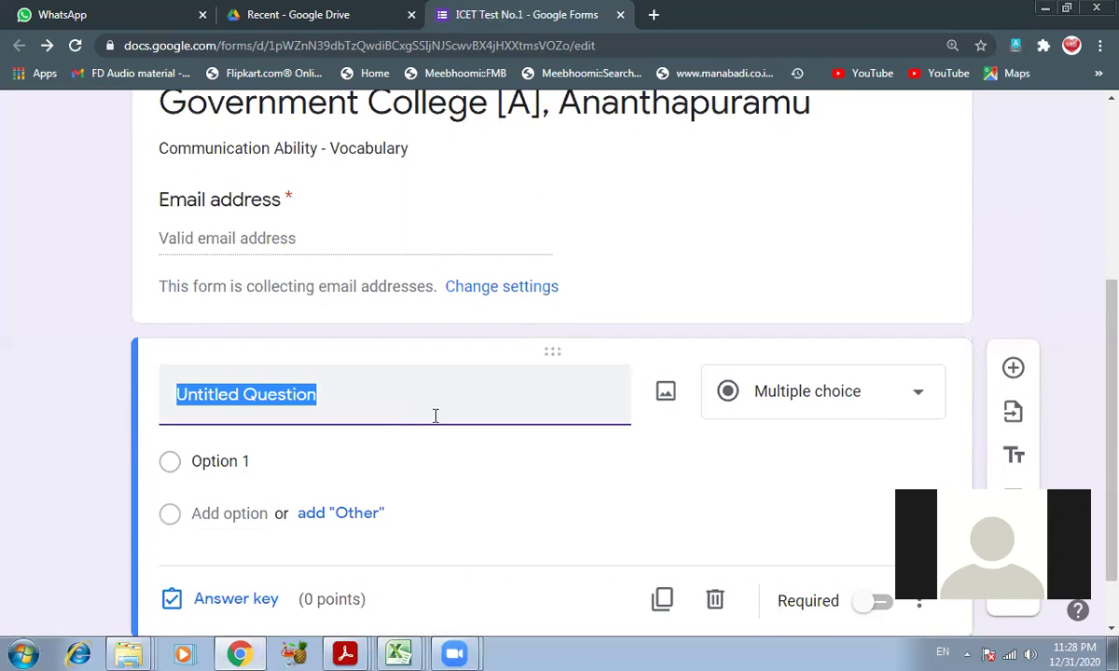
{"action": "type", "text": "Name of the Student"}
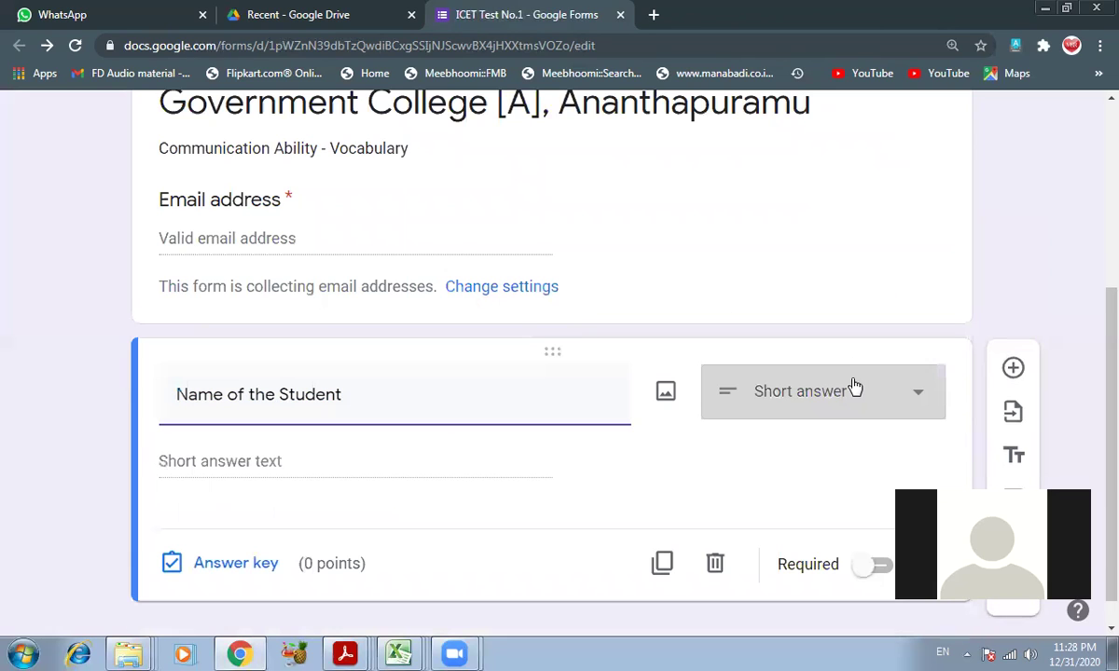
{"action": "scroll", "coordinate": [850, 393], "scroll_direction": "down", "scroll_amount": 1}
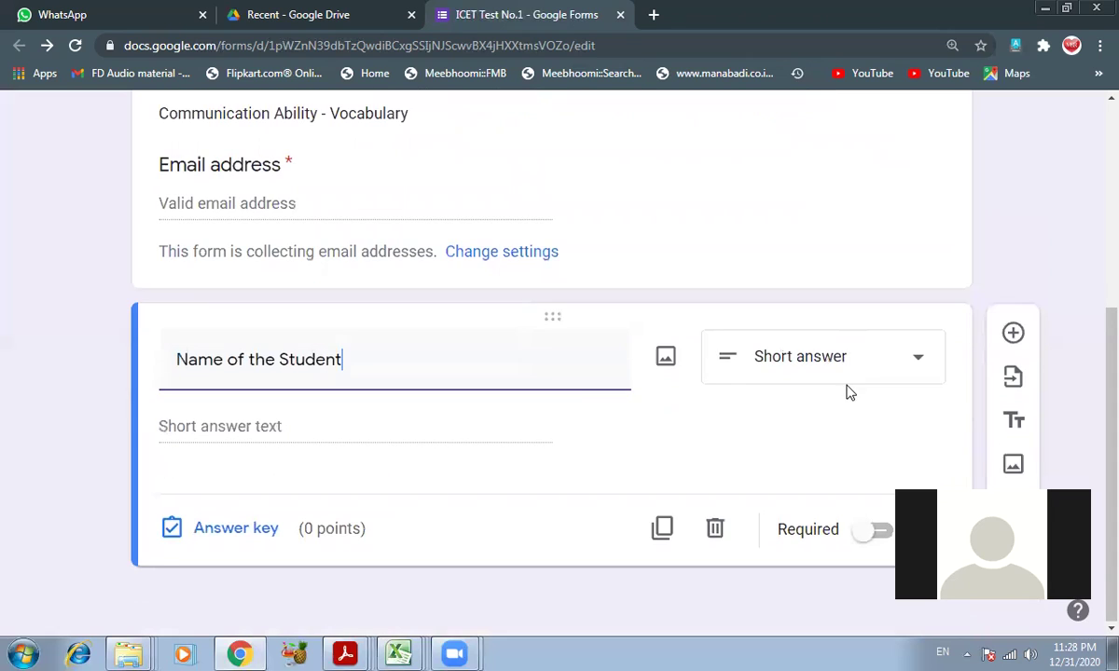
{"action": "scroll", "coordinate": [367, 400], "scroll_direction": "up", "scroll_amount": 2}
{"action": "scroll", "coordinate": [375, 484], "scroll_direction": "down", "scroll_amount": 2}
{"action": "left_click", "coordinate": [870, 534]}
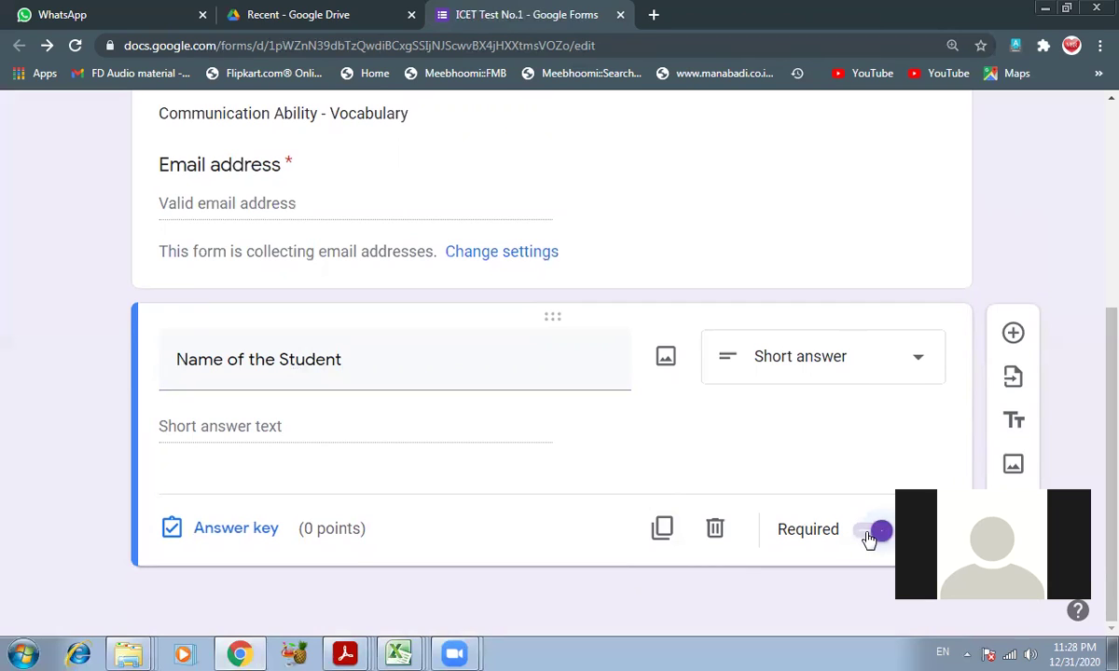
- Duplicate the student question and retitle the copy 'Name of the College & University'
{"action": "left_click", "coordinate": [662, 530]}
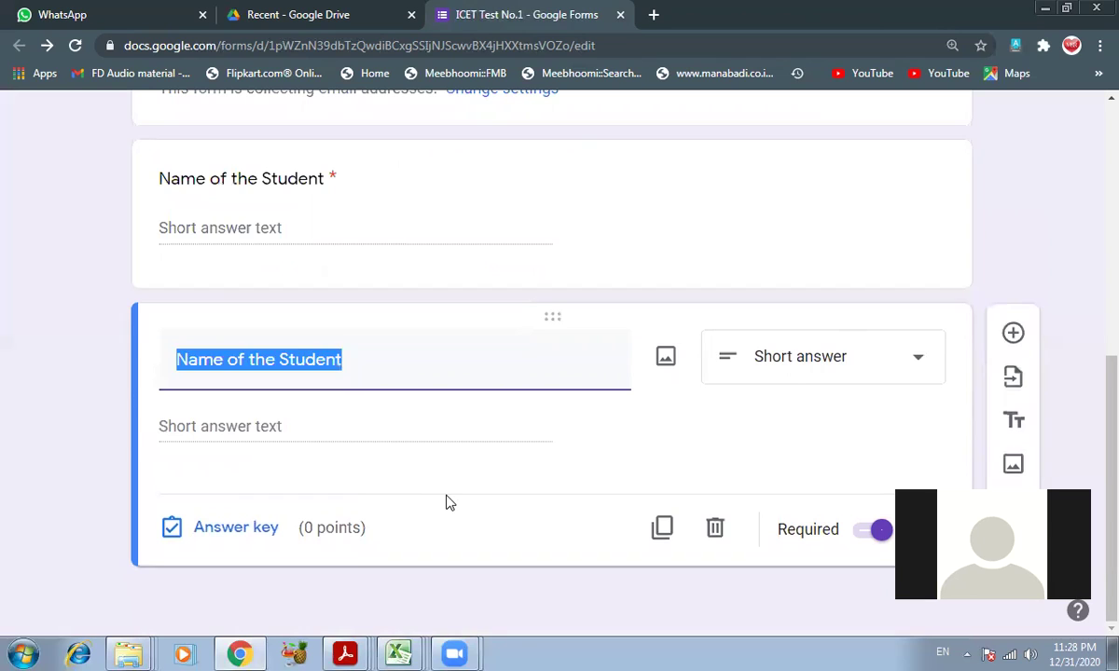
{"action": "type", "text": "Name of the"}
{"action": "type", "text": "ge,"}
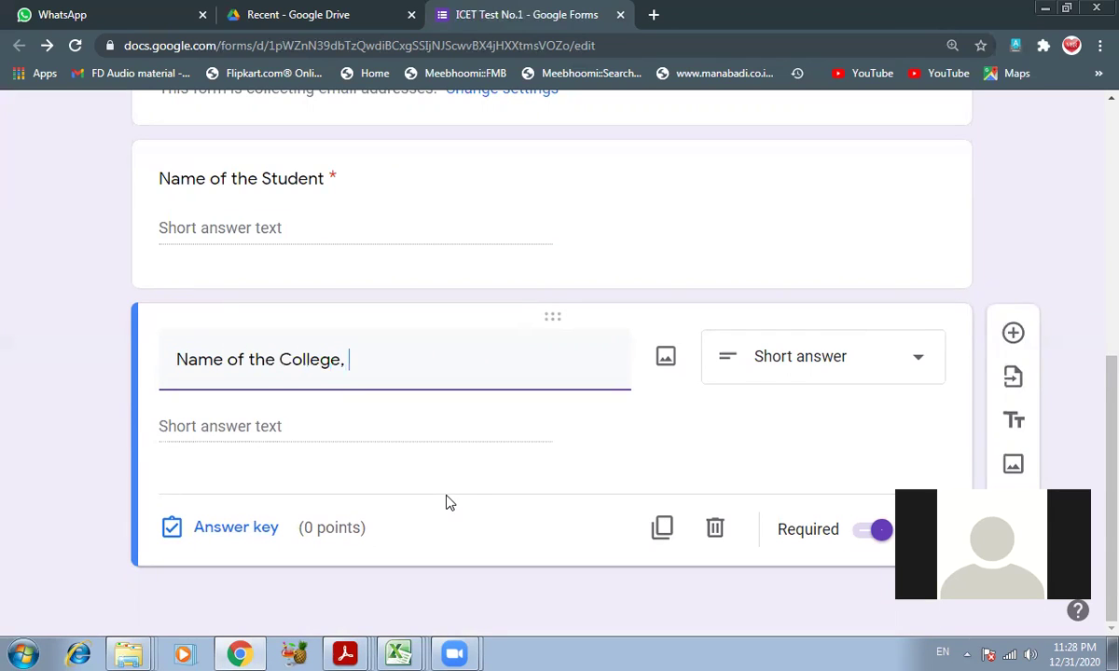
{"action": "key", "text": "BackSpace"}
{"action": "key", "text": "BackSpace"}
{"action": "key", "text": "BackSpace"}
{"action": "type", "text": "& University"}
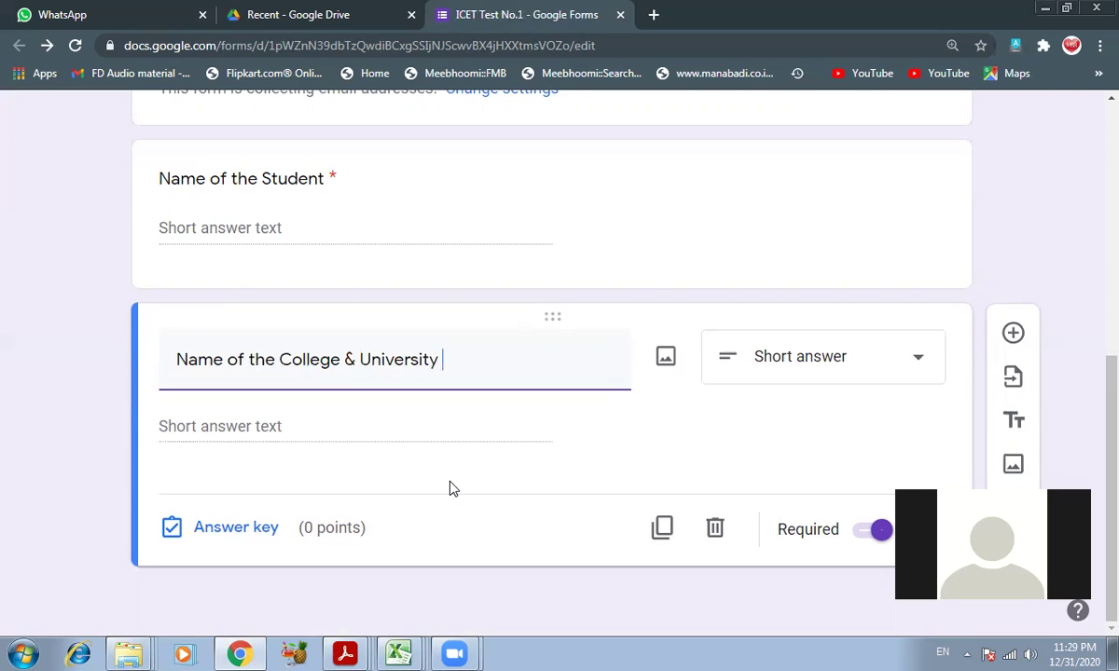
{"action": "scroll", "coordinate": [460, 402], "scroll_direction": "up", "scroll_amount": 2}
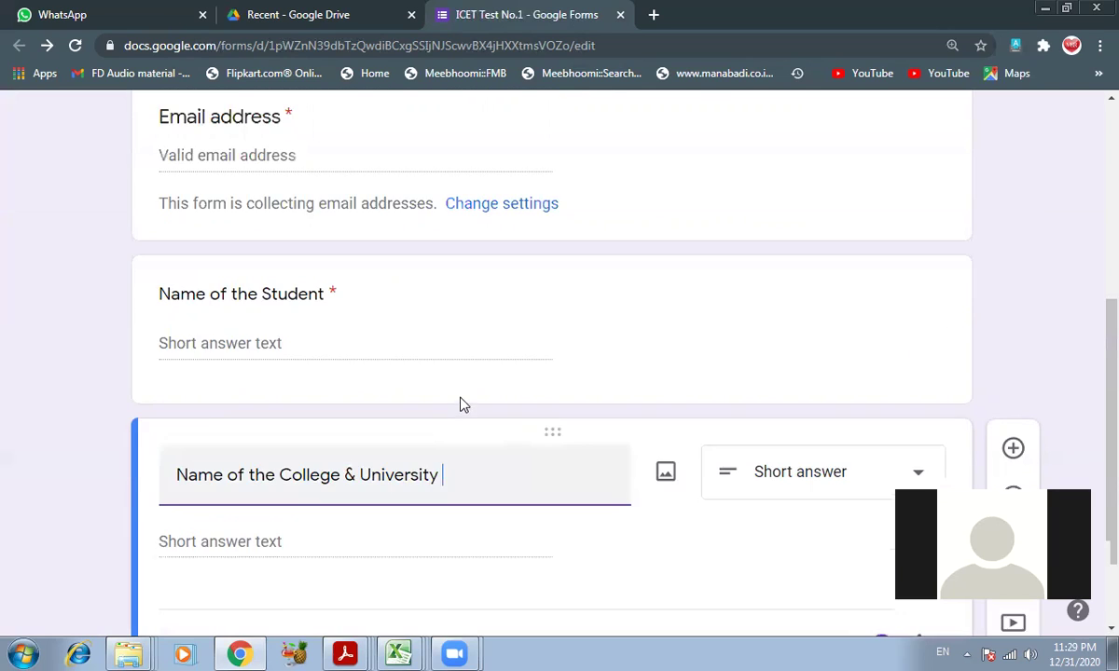
{"action": "scroll", "coordinate": [462, 415], "scroll_direction": "down", "scroll_amount": 2}
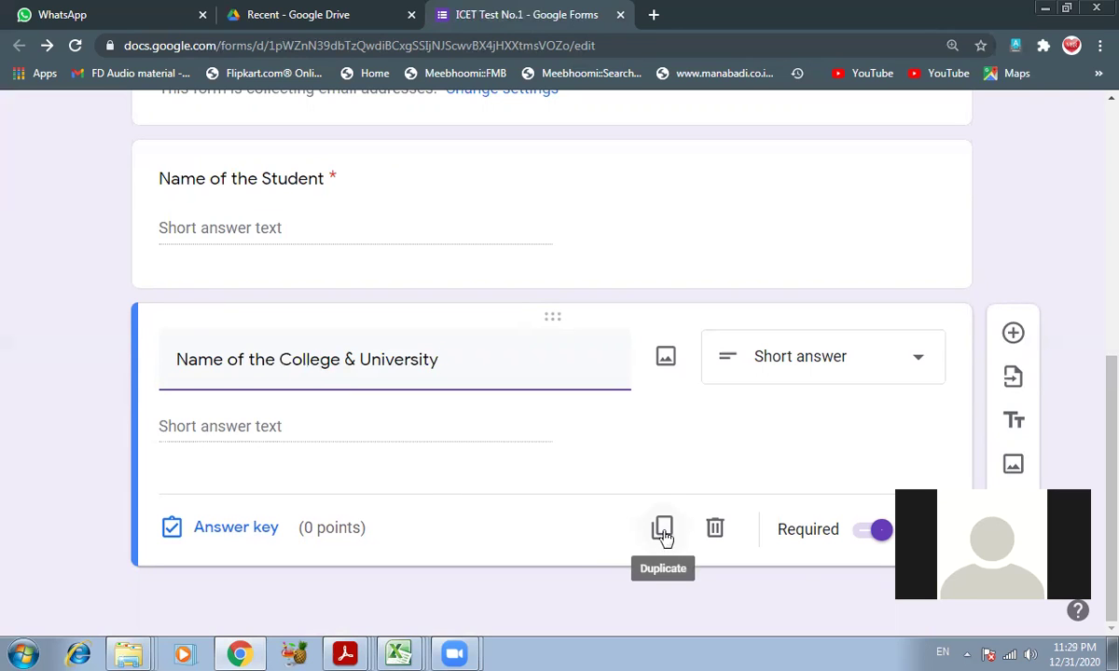
{"action": "scroll", "coordinate": [482, 449], "scroll_direction": "up", "scroll_amount": 3}
{"action": "scroll", "coordinate": [339, 454], "scroll_direction": "down", "scroll_amount": 1}
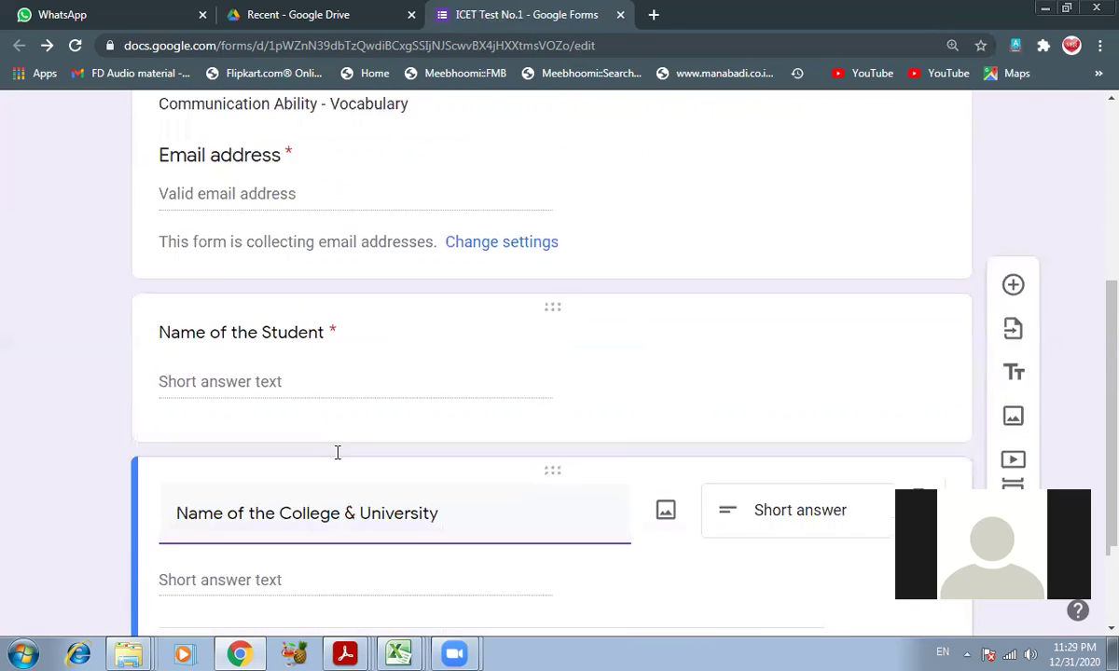
{"action": "scroll", "coordinate": [337, 452], "scroll_direction": "down", "scroll_amount": 1}
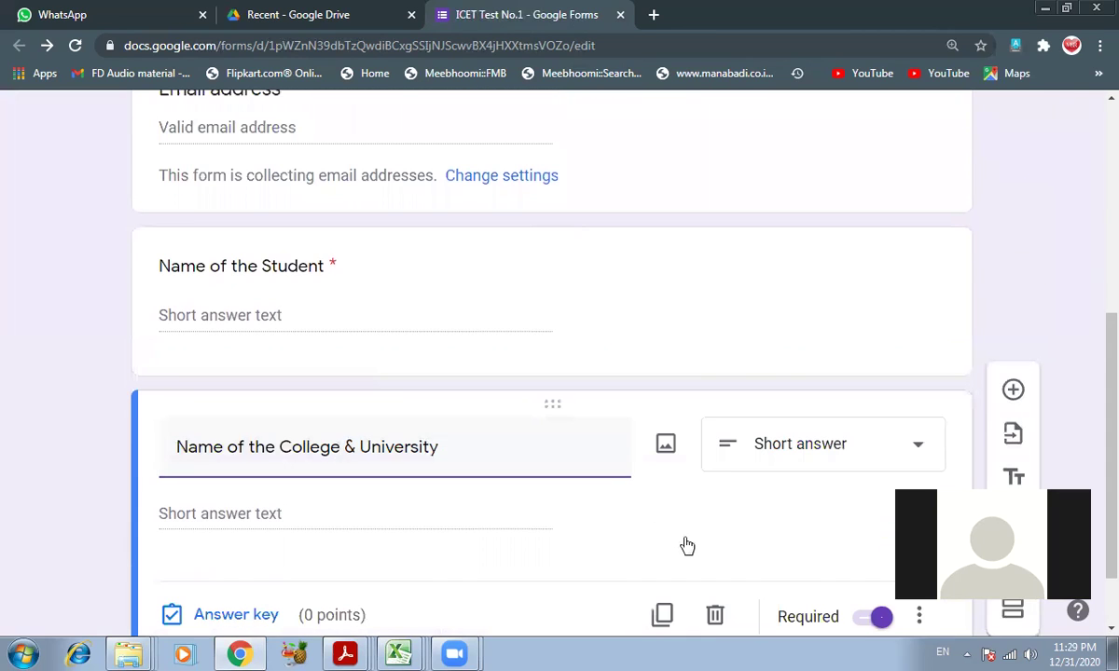
{"action": "scroll", "coordinate": [686, 543], "scroll_direction": "down", "scroll_amount": 1}
- Make a second copy of the 'Name of the College & University' question
{"action": "left_click", "coordinate": [668, 536]}
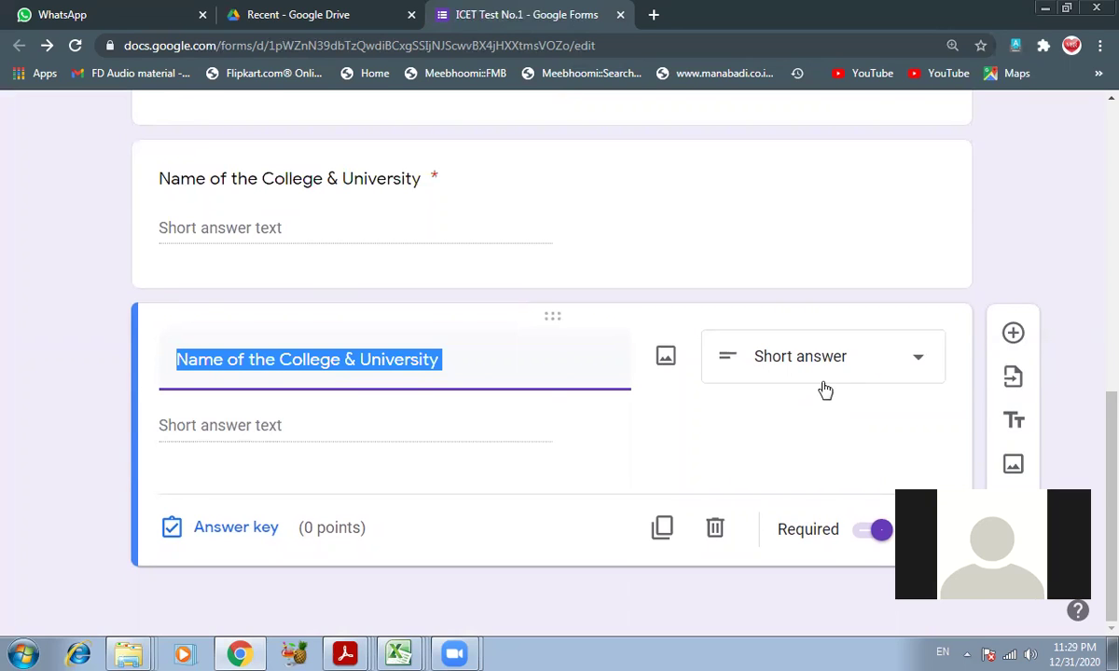
{"action": "scroll", "coordinate": [825, 390], "scroll_direction": "up", "scroll_amount": 1}
{"action": "scroll", "coordinate": [825, 389], "scroll_direction": "down", "scroll_amount": 1}
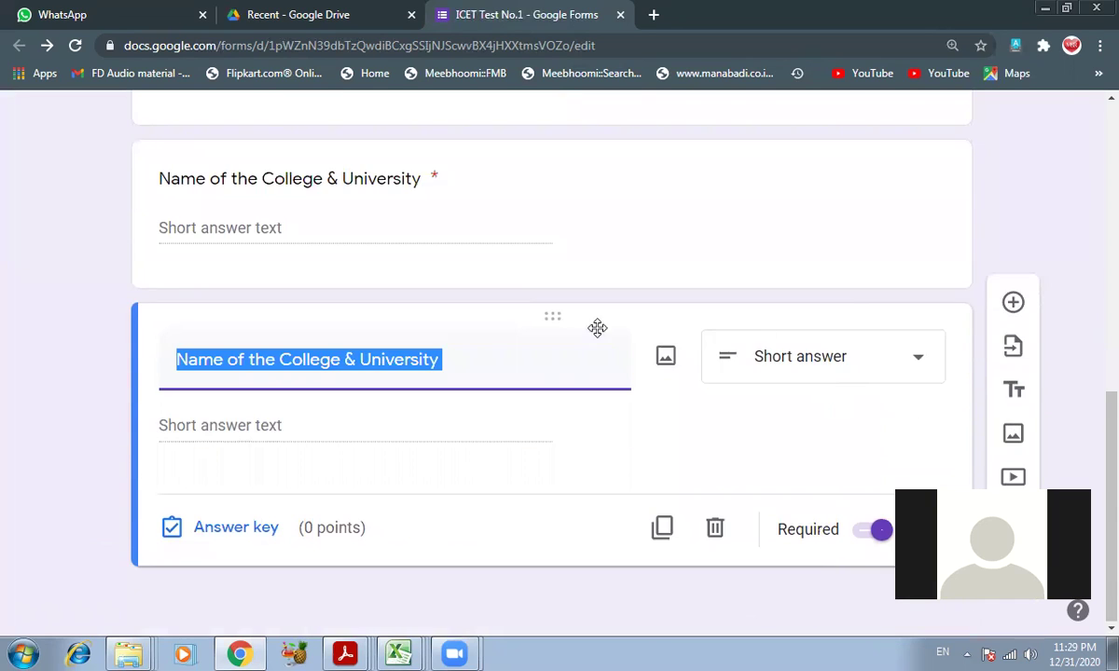
{"action": "scroll", "coordinate": [559, 326], "scroll_direction": "up", "scroll_amount": 4}
{"action": "scroll", "coordinate": [596, 322], "scroll_direction": "up", "scroll_amount": 4}
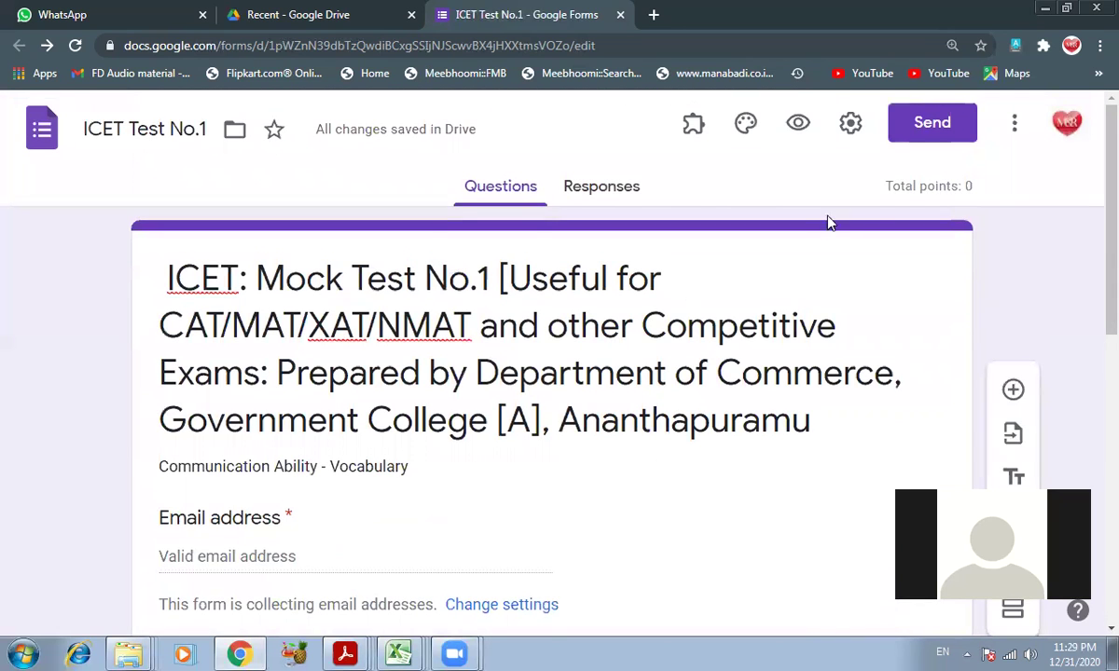
{"action": "left_click", "coordinate": [849, 127]}
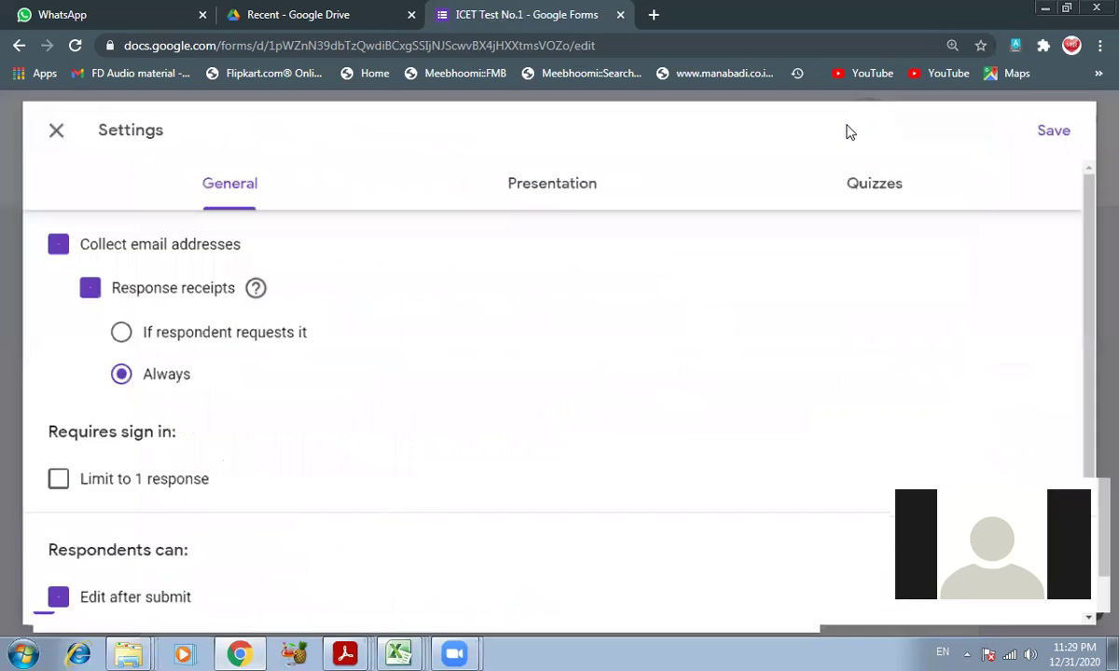
{"action": "scroll", "coordinate": [222, 375], "scroll_direction": "down", "scroll_amount": 1}
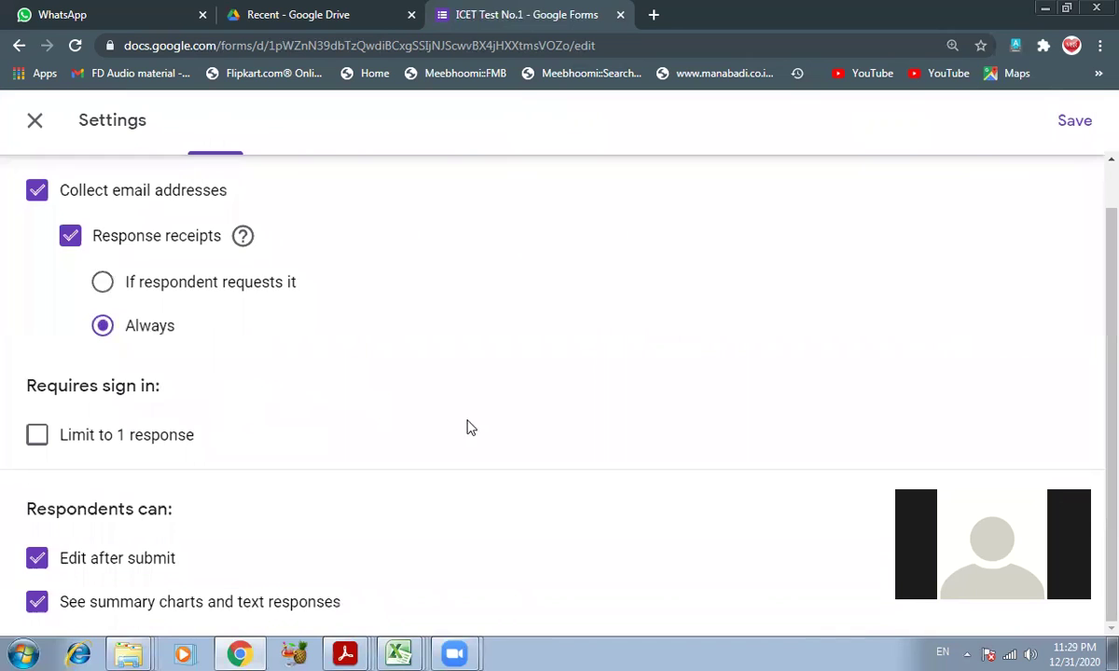
{"action": "scroll", "coordinate": [642, 373], "scroll_direction": "up", "scroll_amount": 1}
{"action": "left_click", "coordinate": [887, 178]}
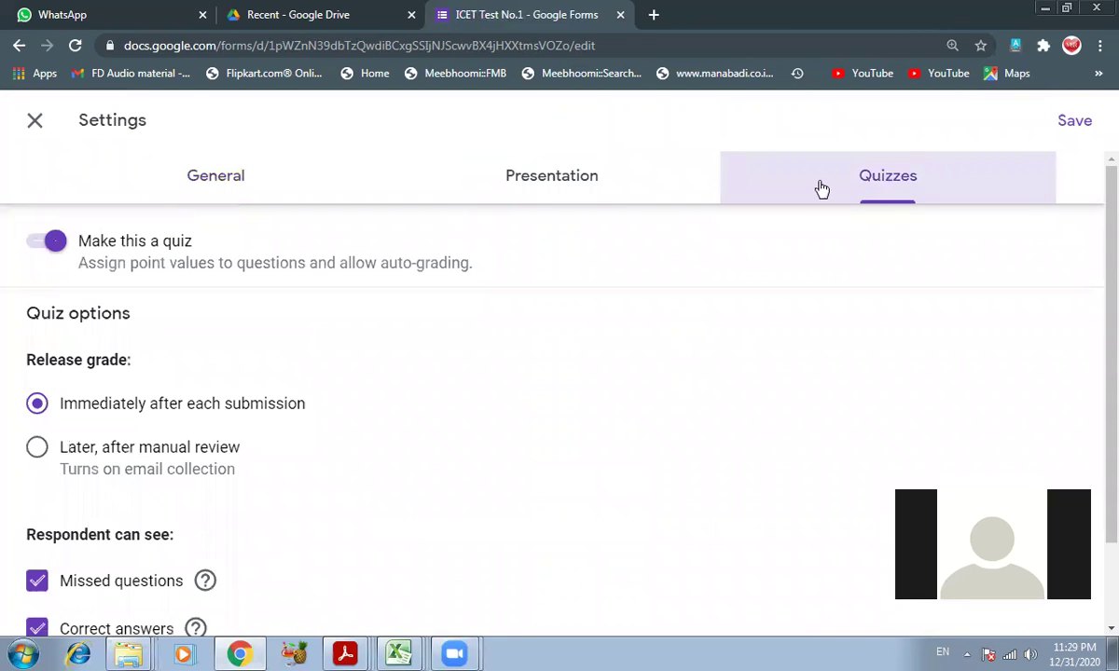
{"action": "scroll", "coordinate": [244, 442], "scroll_direction": "down", "scroll_amount": 2}
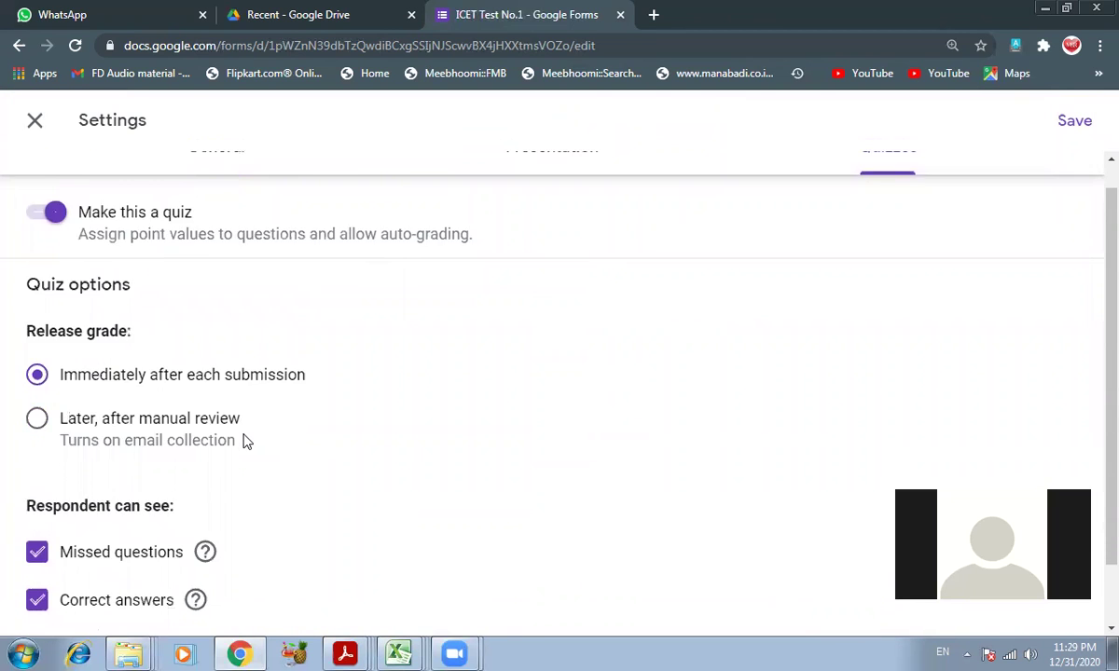
{"action": "scroll", "coordinate": [245, 442], "scroll_direction": "up", "scroll_amount": 2}
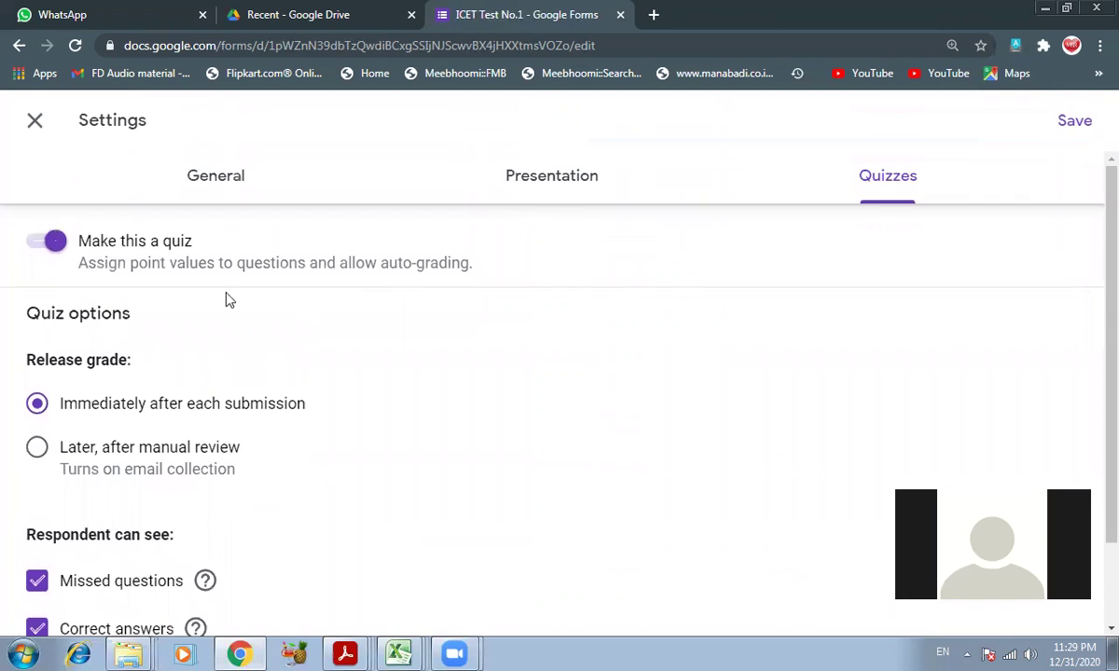
{"action": "left_click", "coordinate": [35, 119]}
{"action": "scroll", "coordinate": [702, 350], "scroll_direction": "down", "scroll_amount": 8}
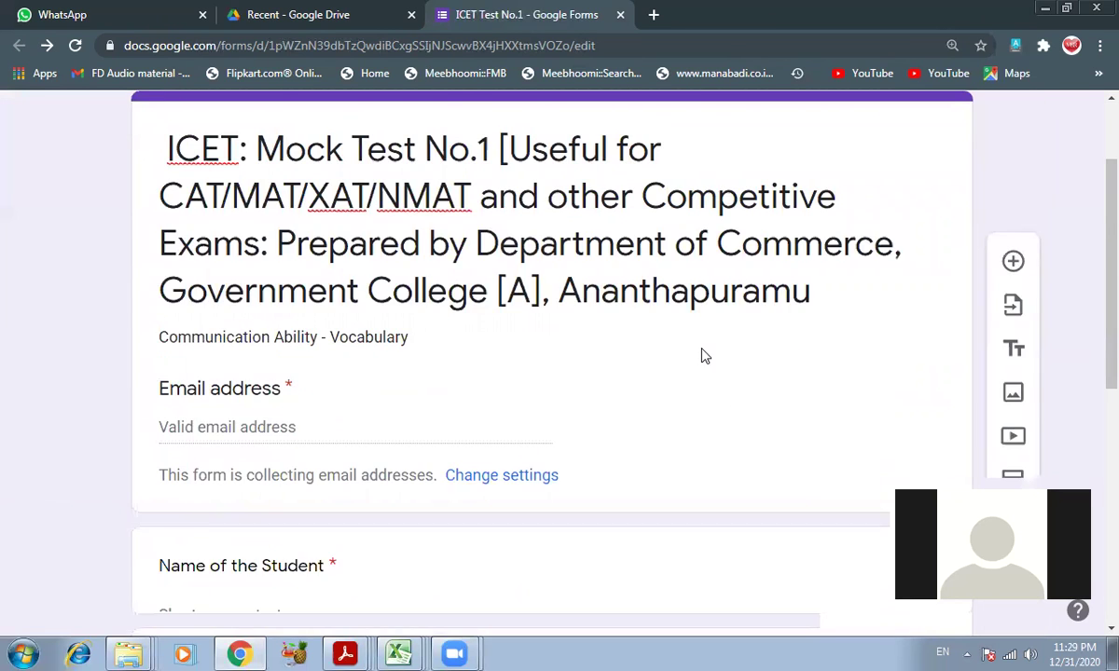
{"action": "scroll", "coordinate": [695, 363], "scroll_direction": "up", "scroll_amount": 8}
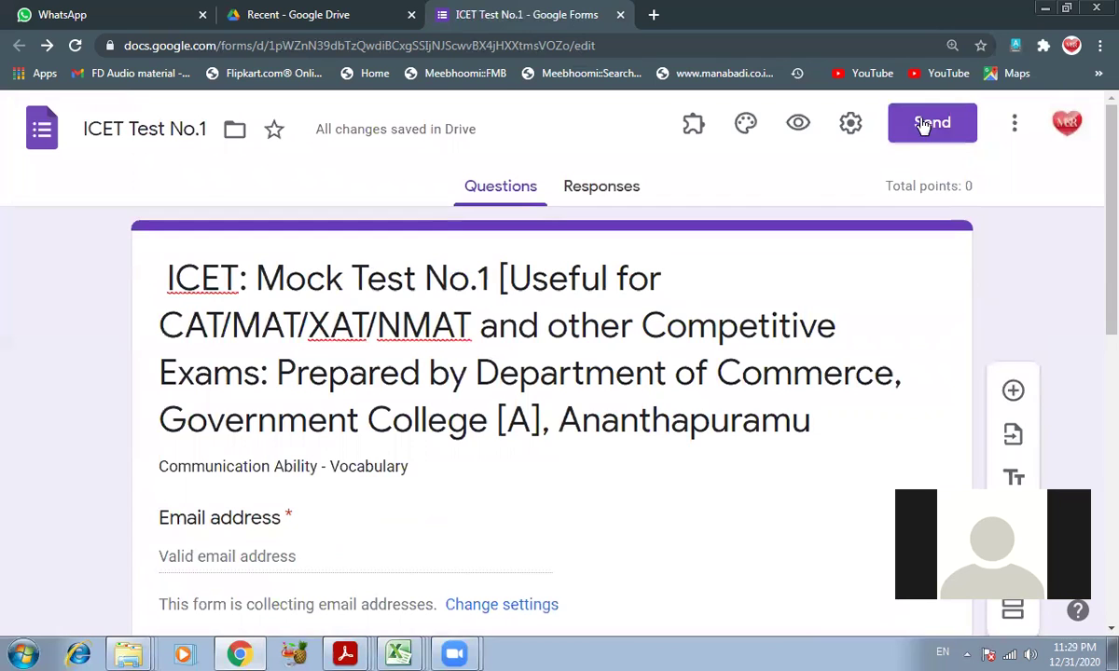
{"action": "left_click", "coordinate": [850, 108]}
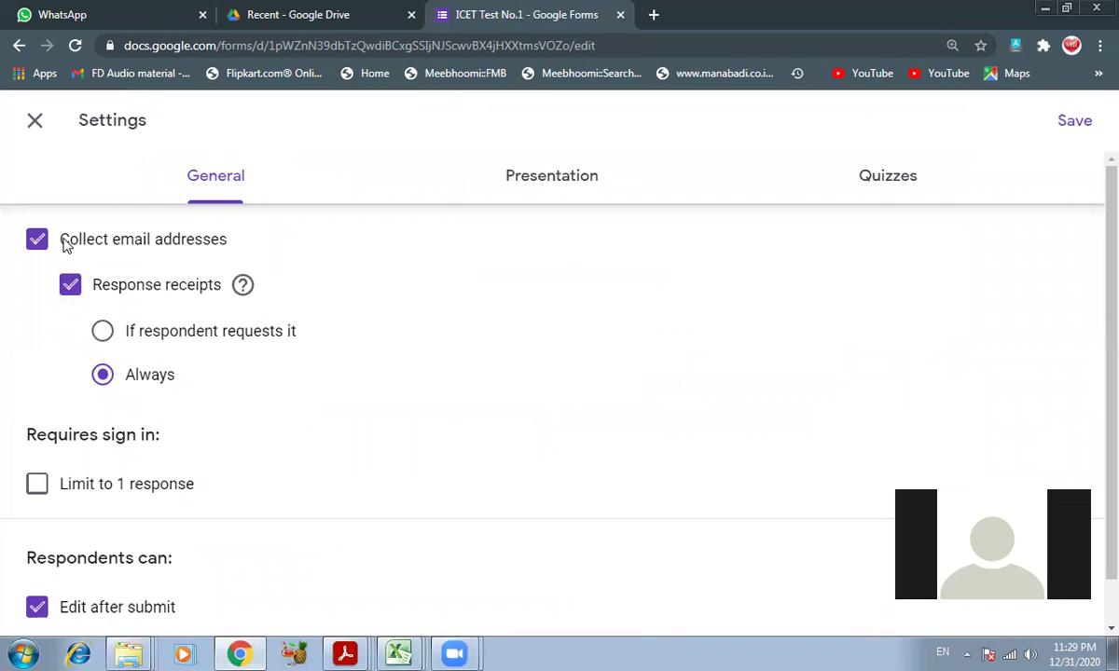
{"action": "scroll", "coordinate": [75, 448], "scroll_direction": "down", "scroll_amount": 2}
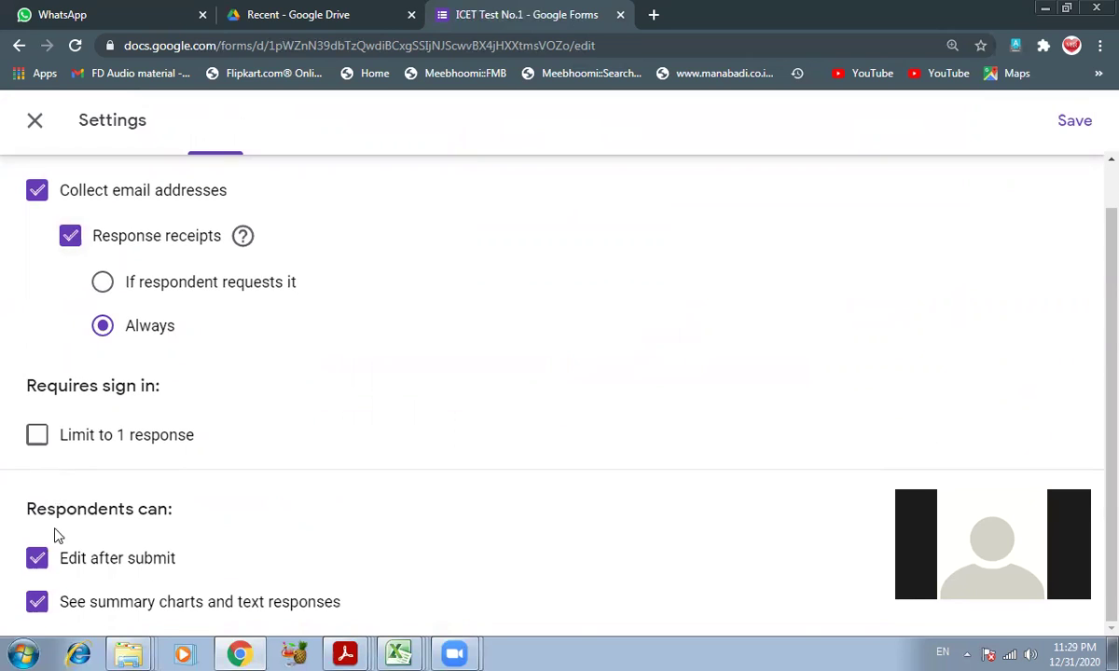
{"action": "scroll", "coordinate": [140, 476], "scroll_direction": "up", "scroll_amount": 2}
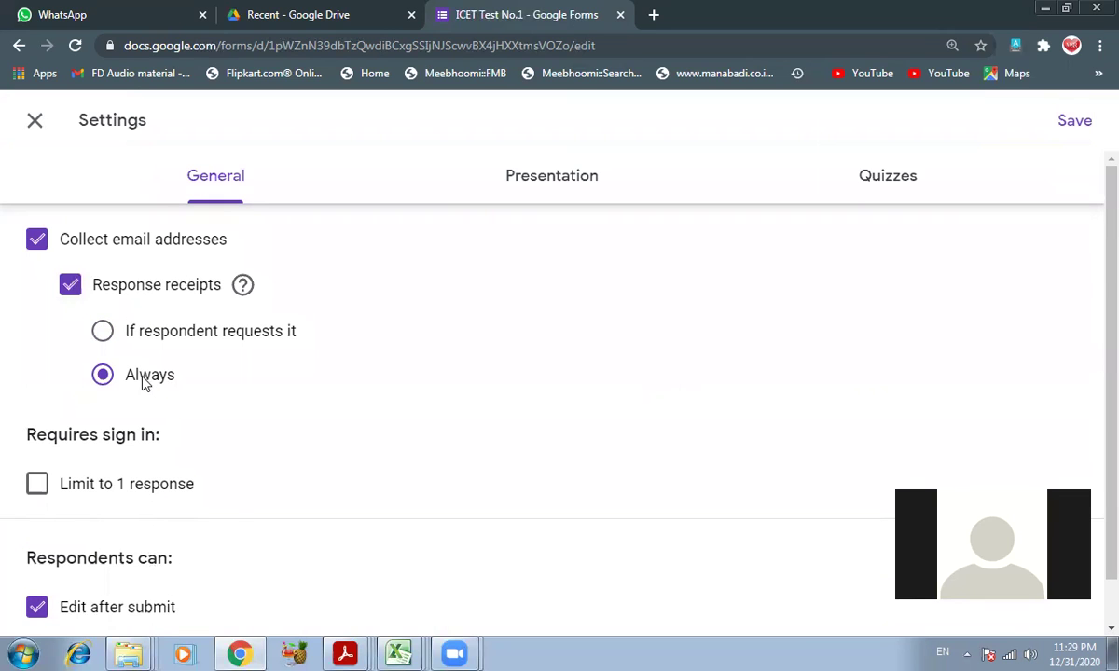
{"action": "left_click", "coordinate": [579, 180]}
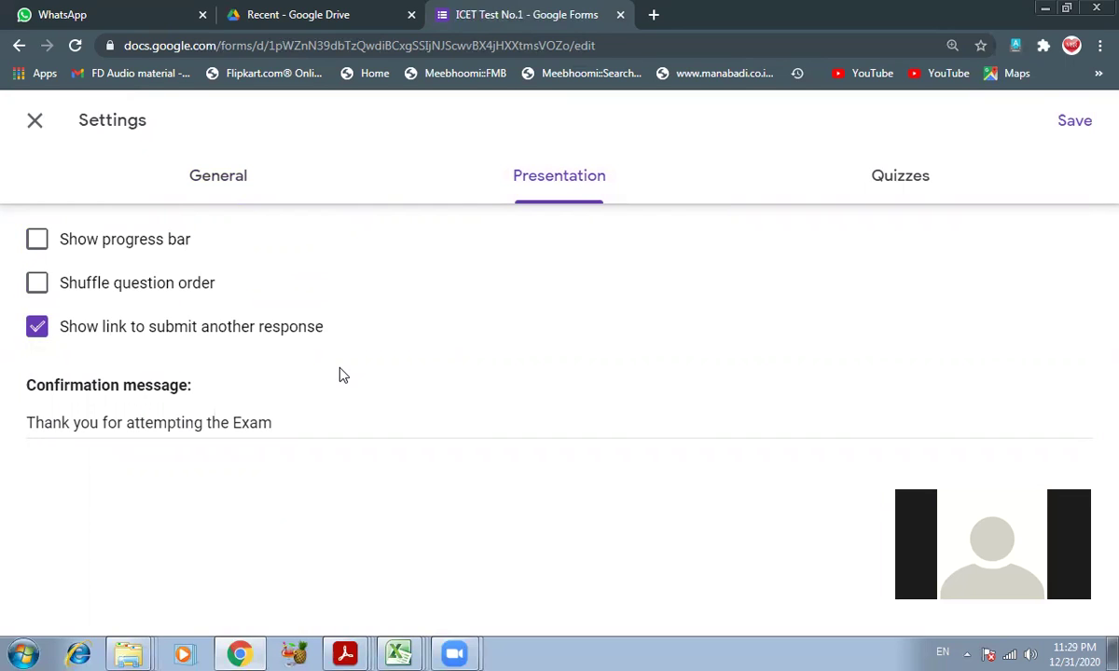
{"action": "double_click", "coordinate": [249, 425]}
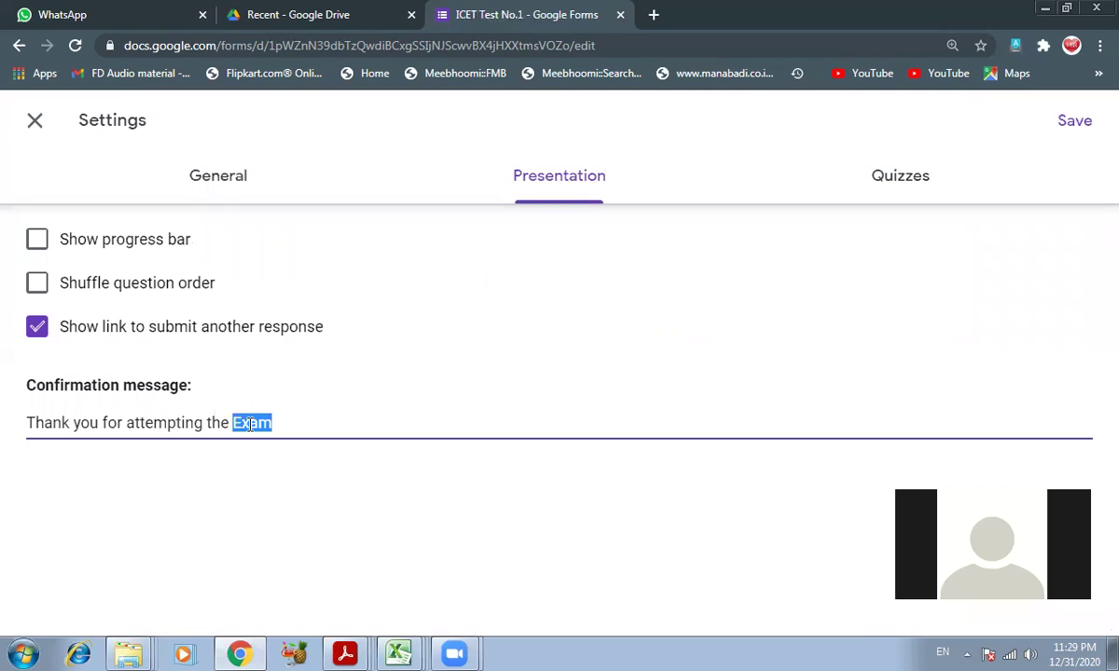
{"action": "left_click", "coordinate": [304, 421]}
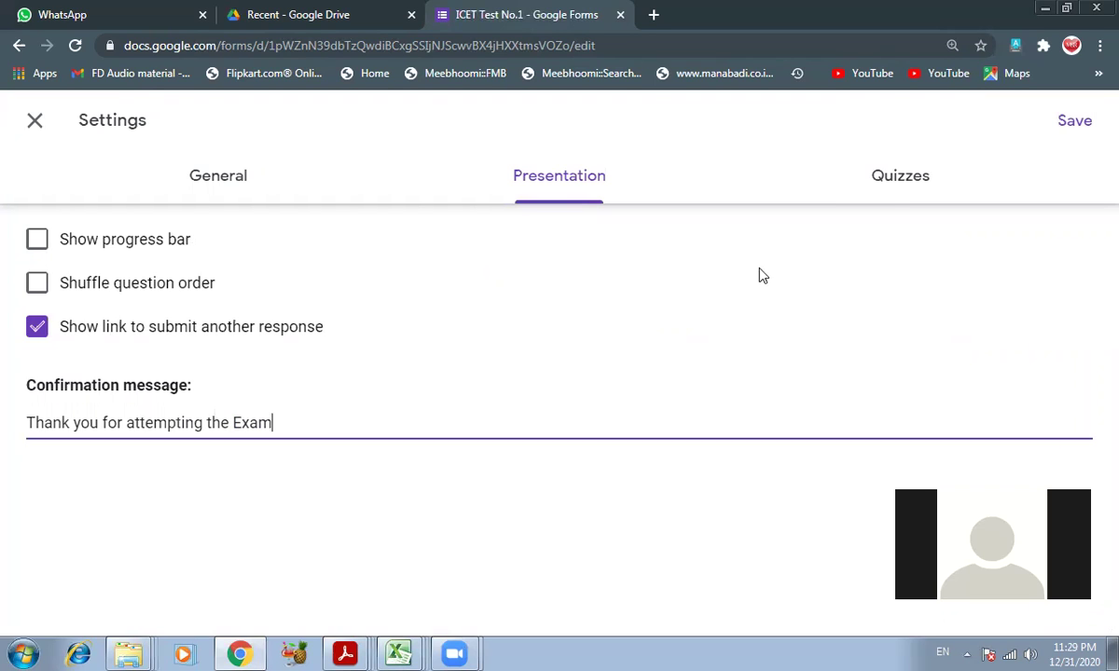
{"action": "left_click", "coordinate": [897, 182]}
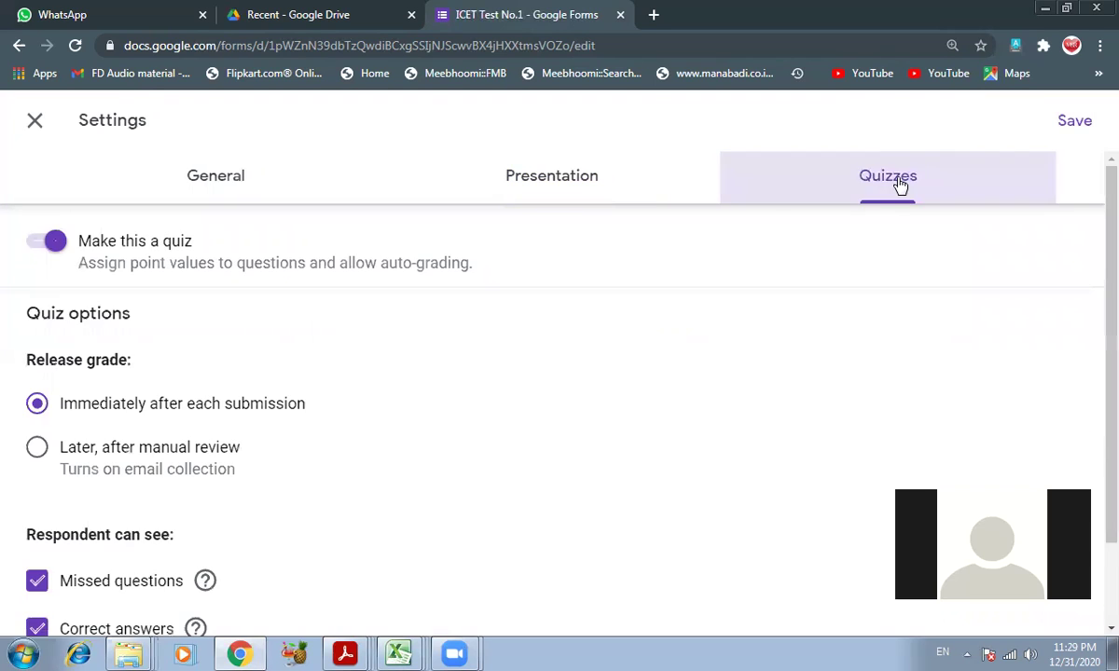
{"action": "scroll", "coordinate": [493, 382], "scroll_direction": "down", "scroll_amount": 1}
{"action": "scroll", "coordinate": [485, 379], "scroll_direction": "up", "scroll_amount": 1}
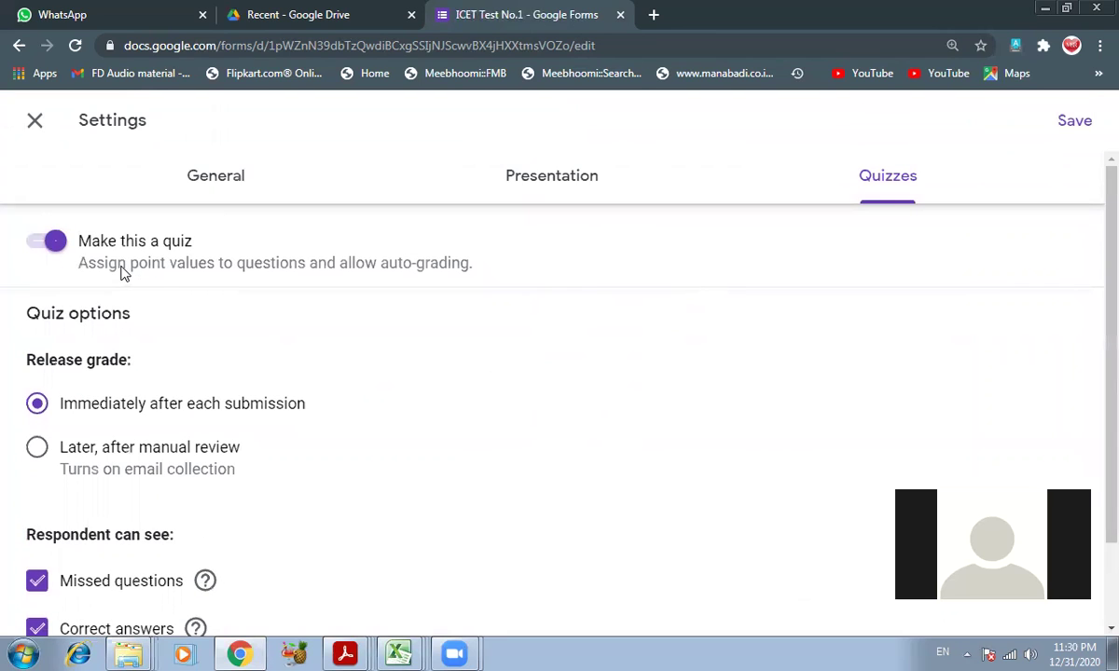
{"action": "scroll", "coordinate": [131, 280], "scroll_direction": "down", "scroll_amount": 1}
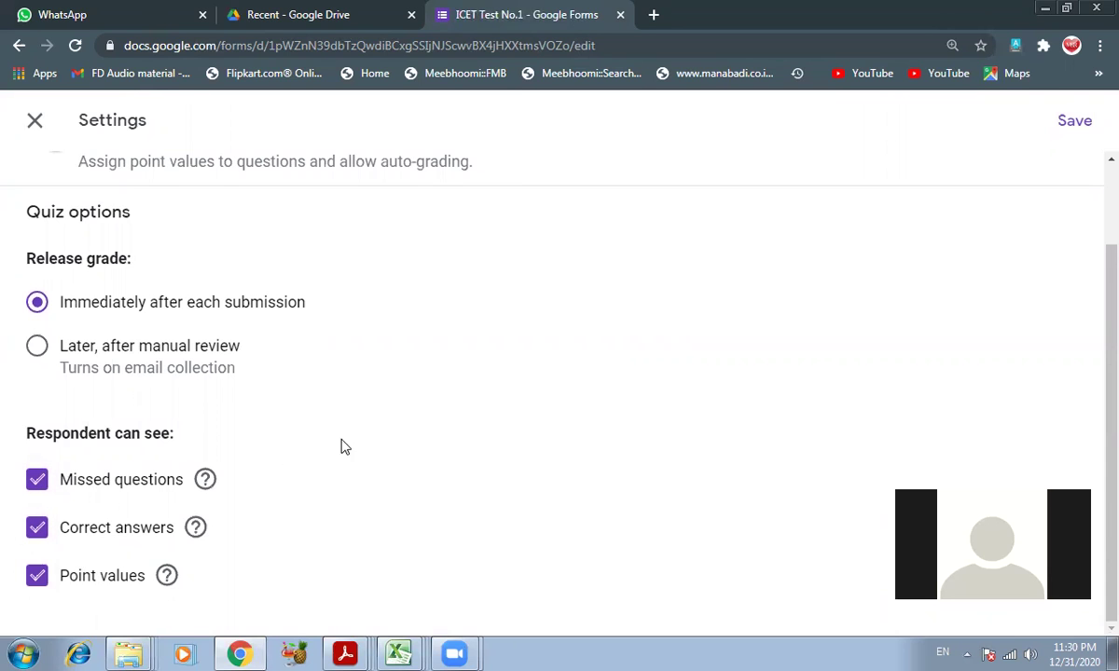
{"action": "scroll", "coordinate": [741, 474], "scroll_direction": "up", "scroll_amount": 1}
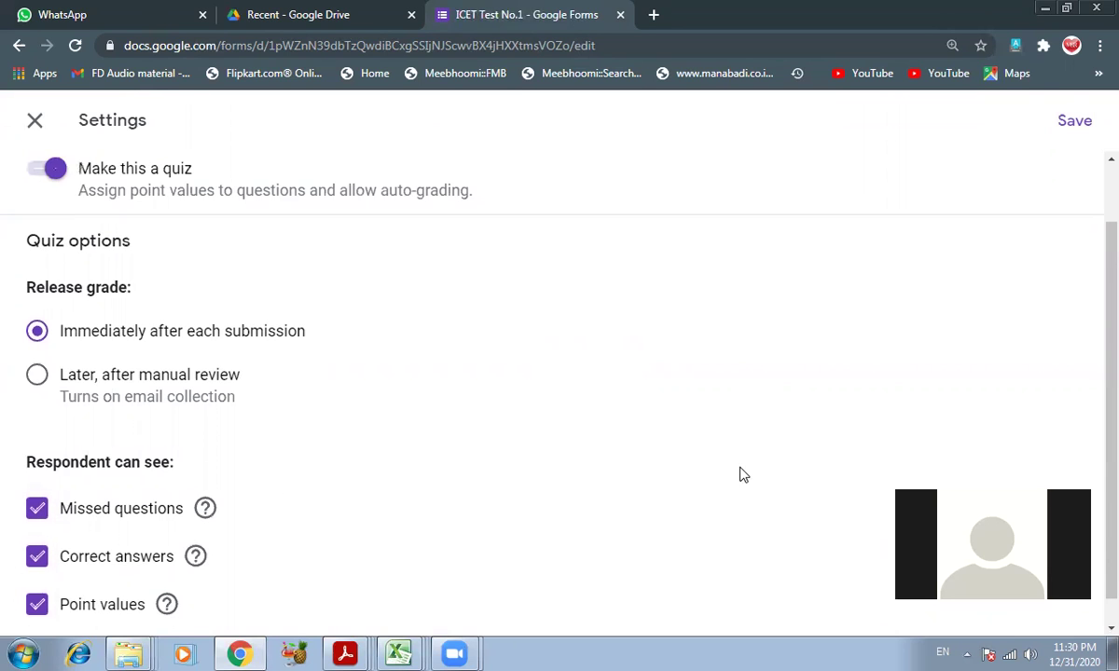
- Save the quiz settings and return to the form editor
{"action": "left_click", "coordinate": [1077, 119]}
{"action": "scroll", "coordinate": [430, 437], "scroll_direction": "down", "scroll_amount": 7}
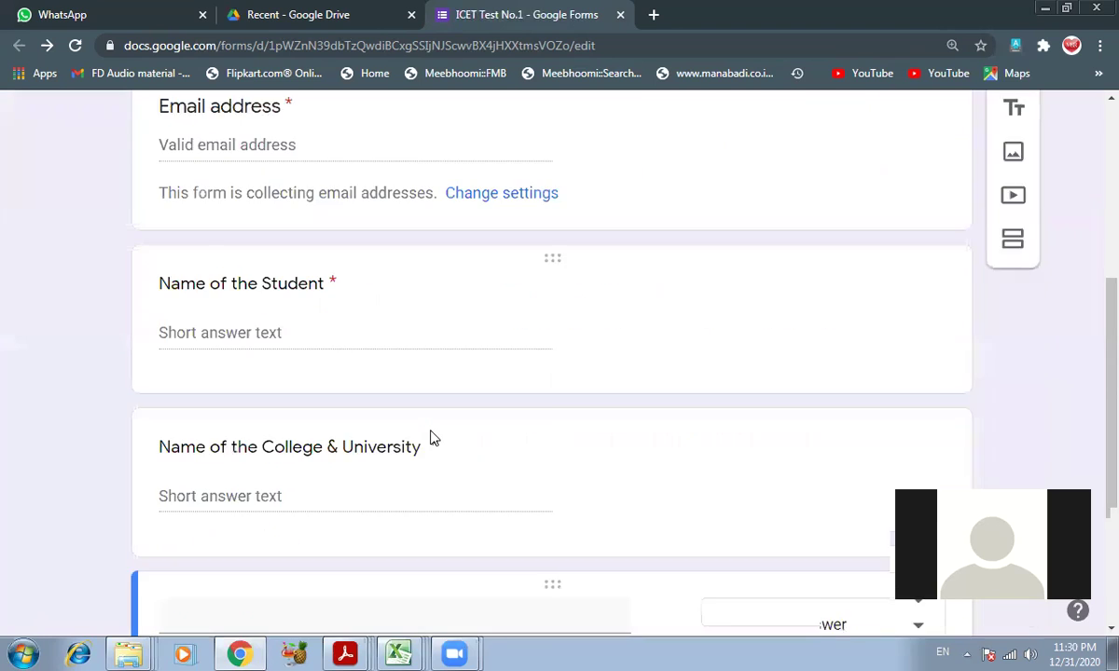
{"action": "scroll", "coordinate": [392, 382], "scroll_direction": "up", "scroll_amount": 4}
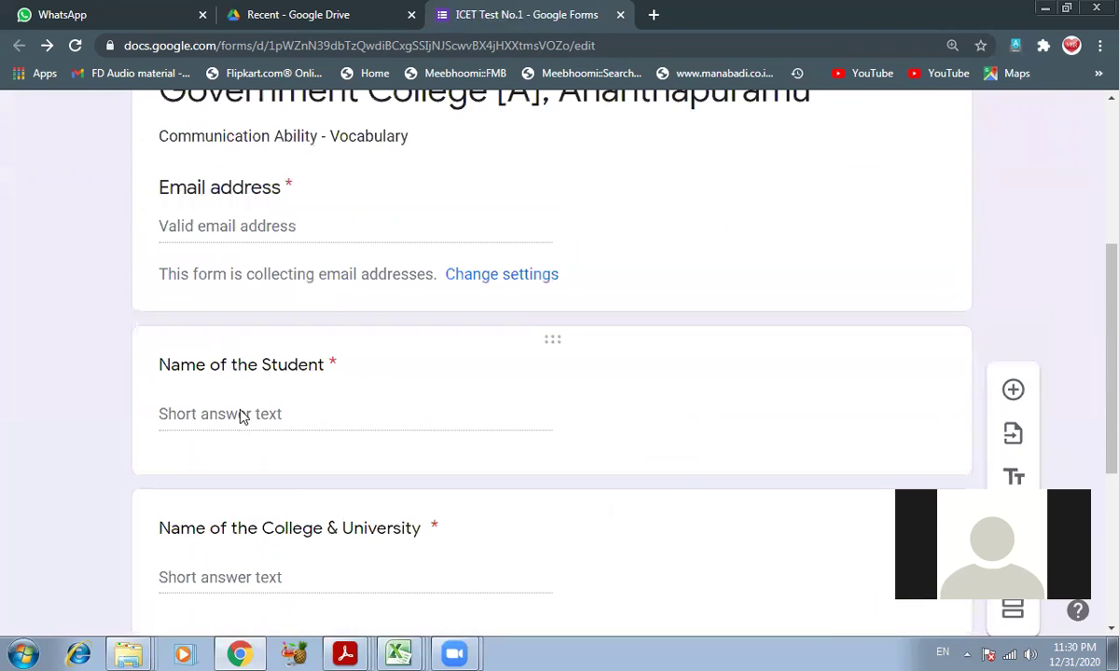
- Go through the student and two college question cards, then minimize Chrome to reveal the ICET folder
{"action": "left_click", "coordinate": [260, 411]}
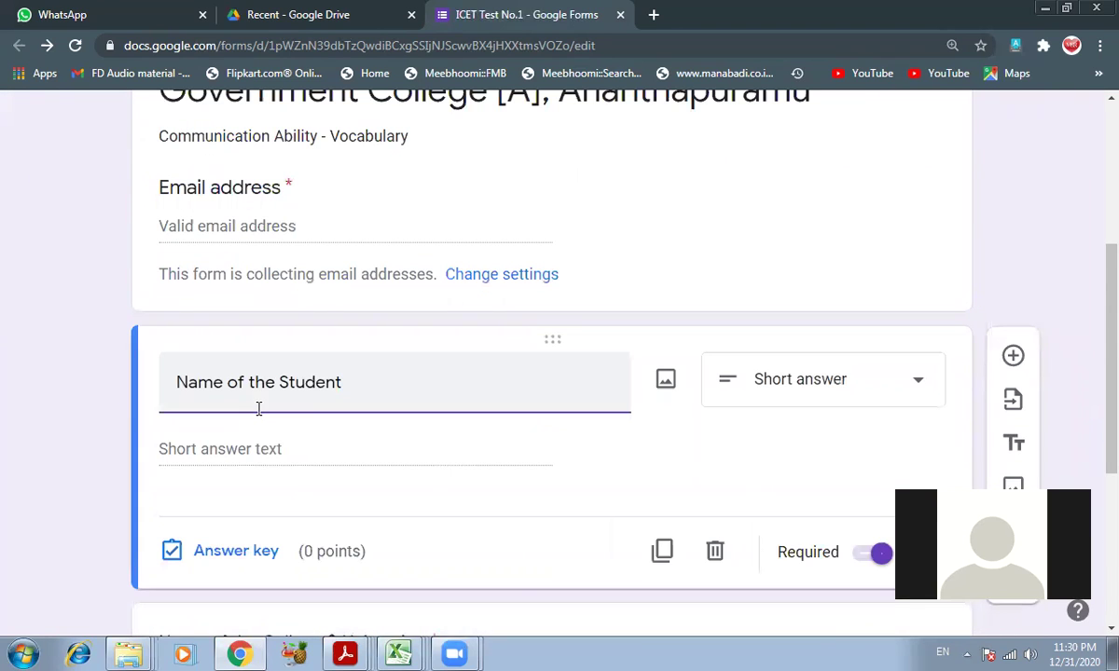
{"action": "scroll", "coordinate": [279, 382], "scroll_direction": "down", "scroll_amount": 4}
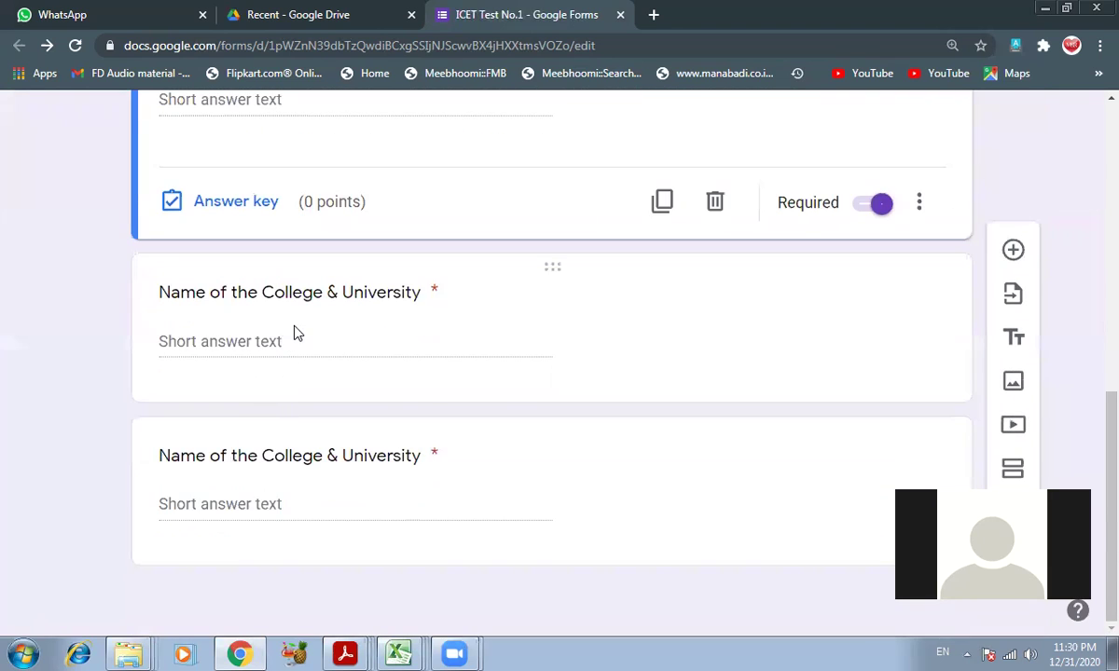
{"action": "left_click", "coordinate": [292, 332]}
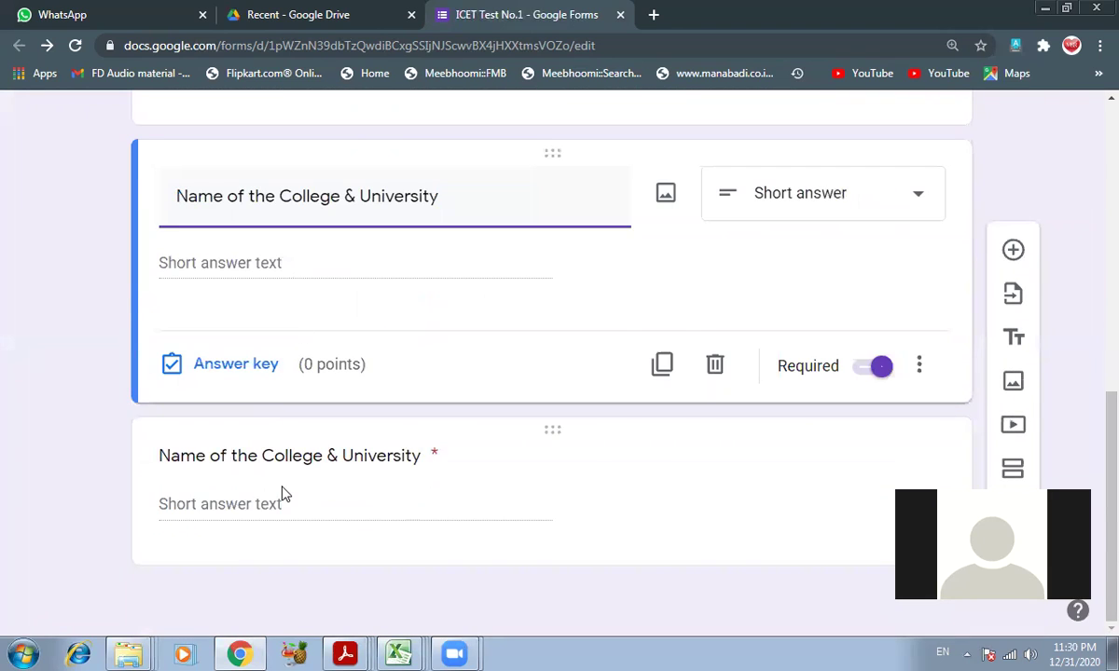
{"action": "left_click", "coordinate": [282, 493]}
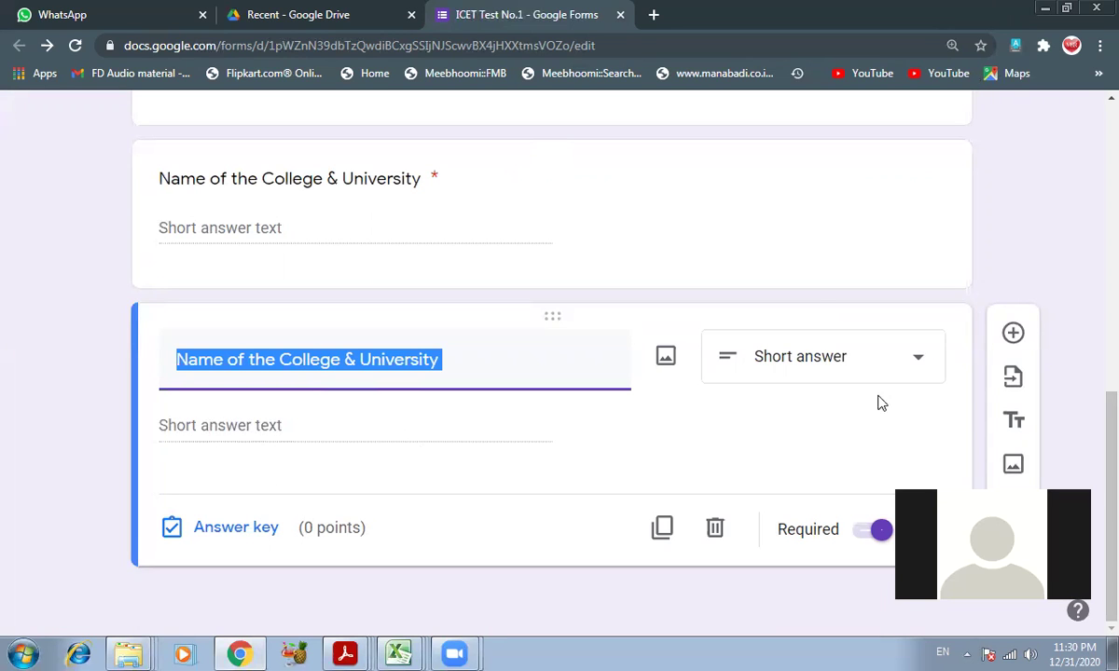
{"action": "left_click", "coordinate": [1047, 9]}
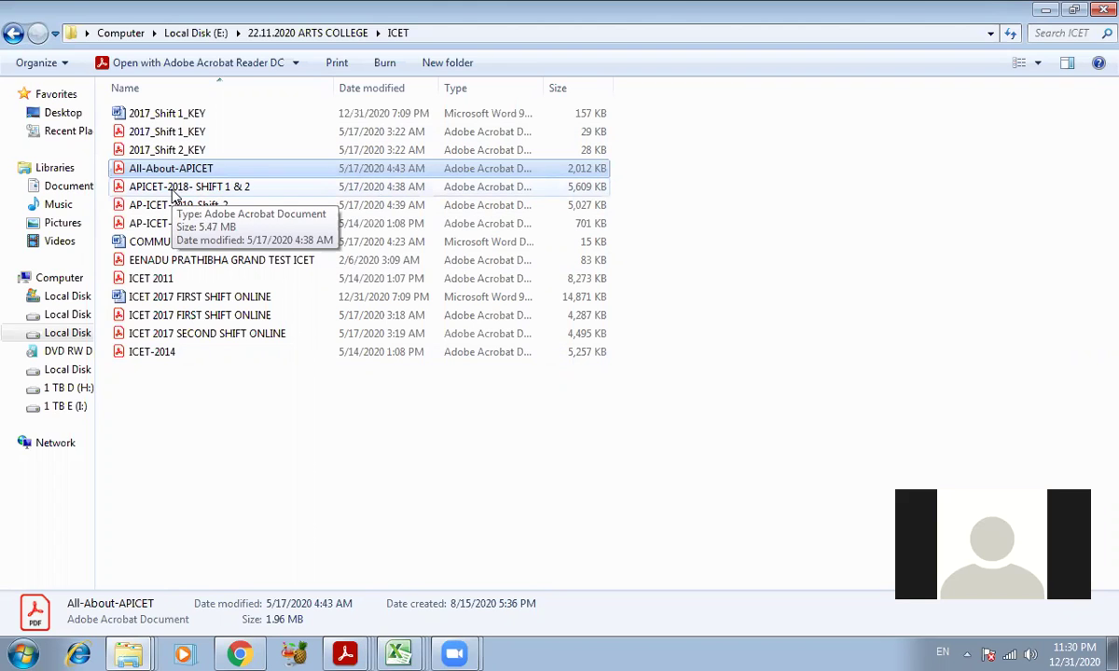
- Open the APICET-2018- SHIFT 1 & 2 paper, hide Acrobat, and select the 2017 key and paper files
{"action": "double_click", "coordinate": [172, 189]}
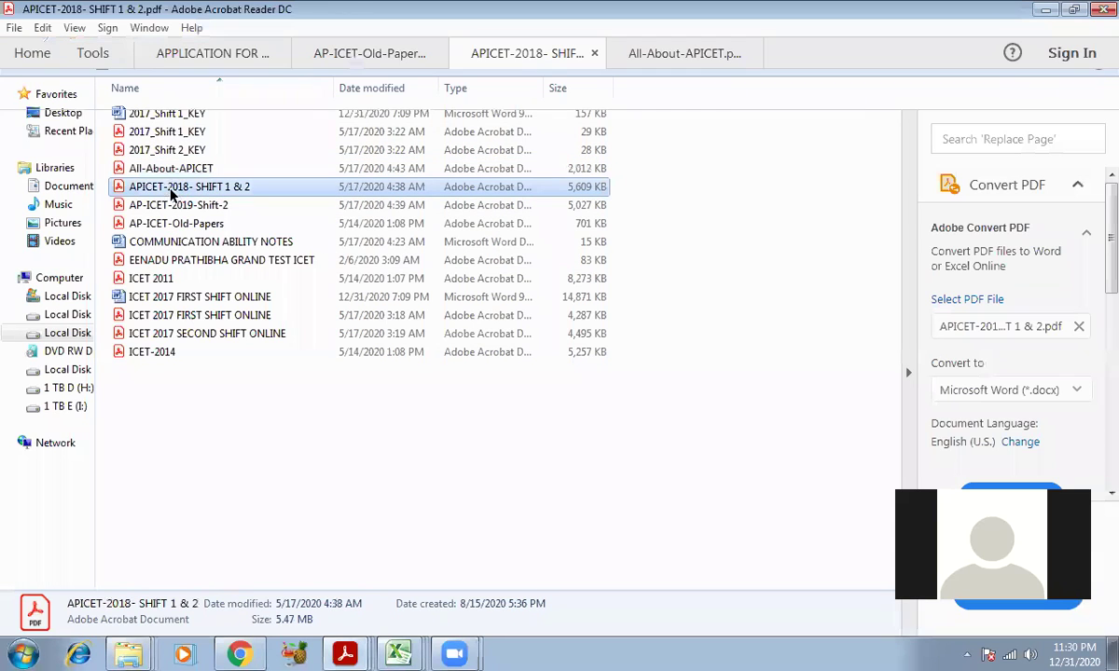
{"action": "left_click", "coordinate": [1047, 11]}
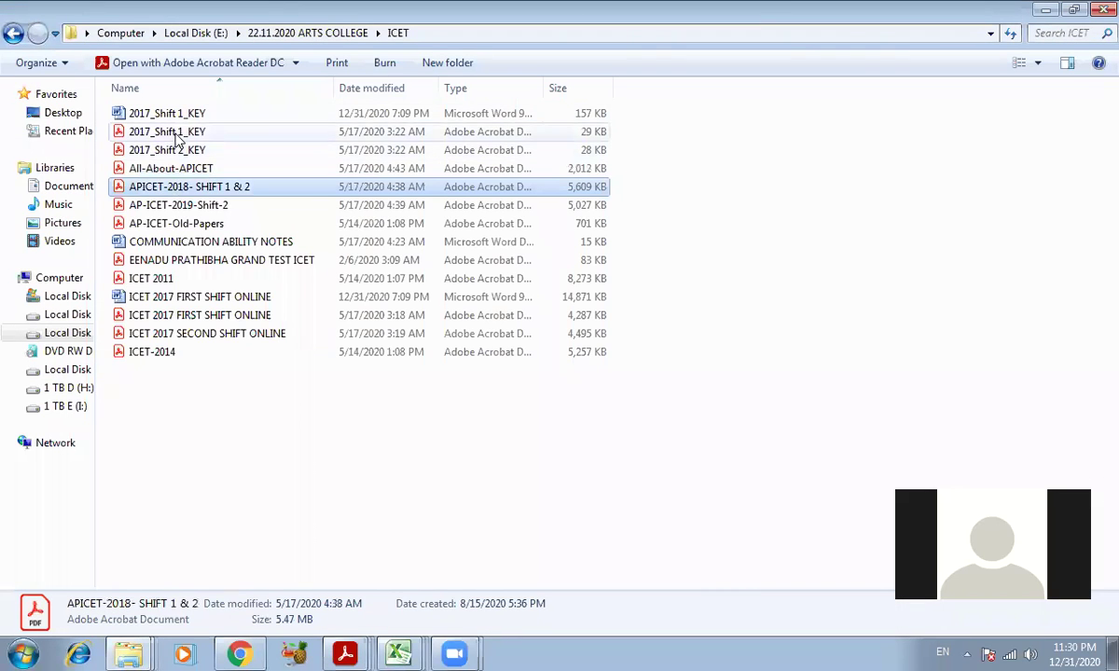
{"action": "left_click", "coordinate": [174, 135]}
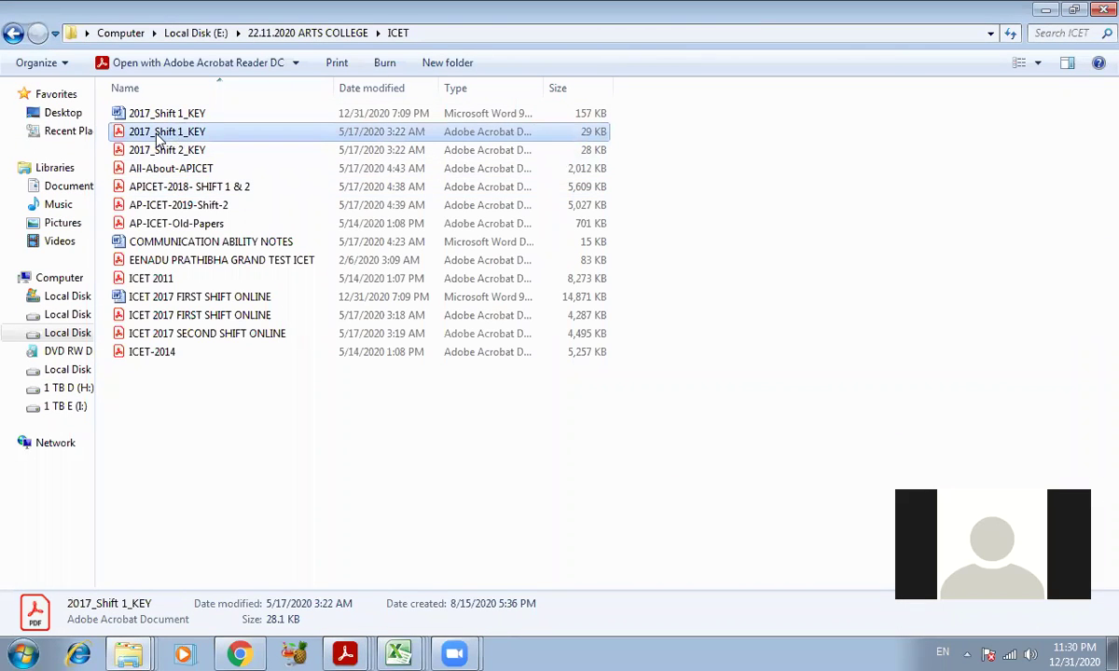
{"action": "left_click", "coordinate": [272, 218]}
{"action": "left_click", "coordinate": [190, 131]}
{"action": "left_click", "coordinate": [175, 317]}
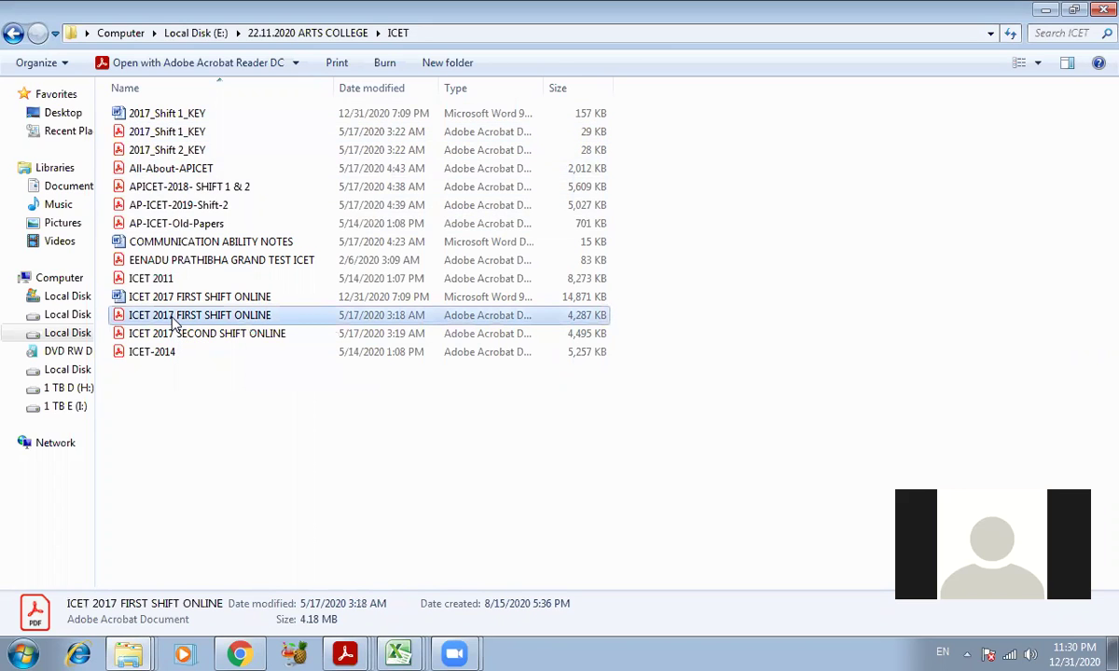
{"action": "left_click", "coordinate": [166, 130]}
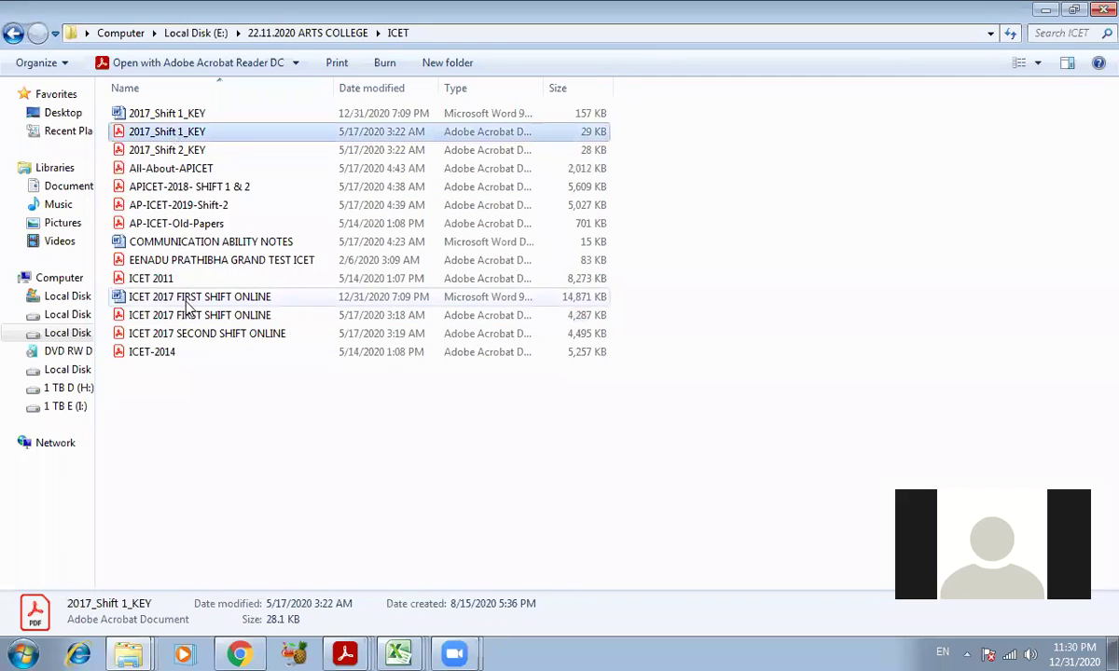
- Open ICET 2017 FIRST SHIFT ONLINE.pdf and move to page 65
{"action": "double_click", "coordinate": [173, 316]}
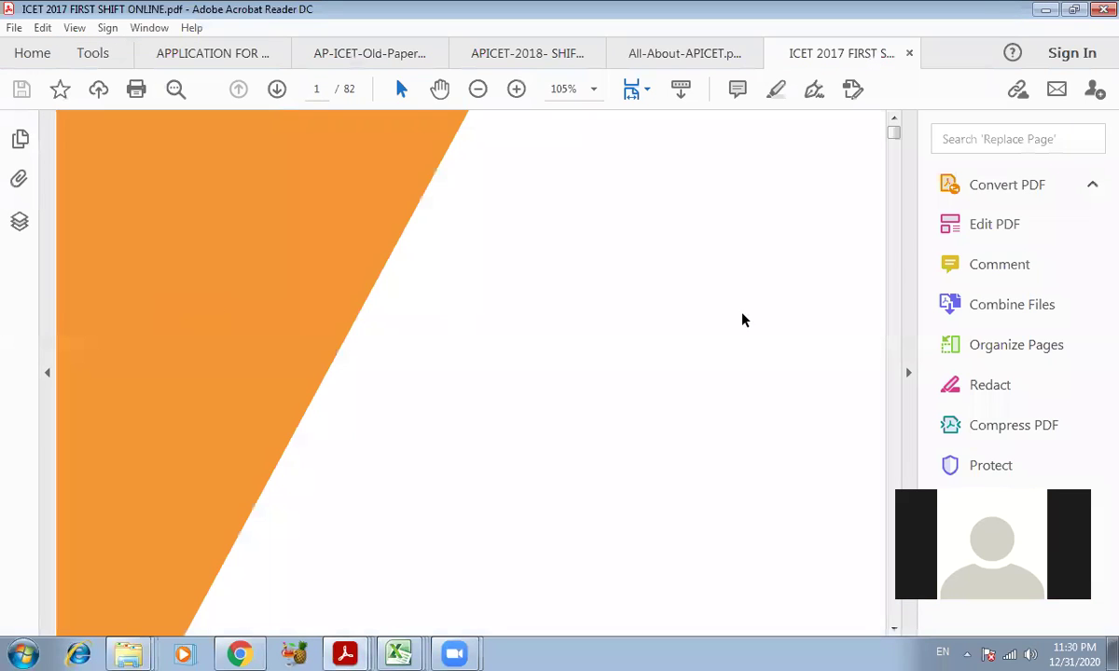
{"action": "mouse_move", "coordinate": [895, 136]}
{"action": "left_mouse_down"}
{"action": "mouse_move", "coordinate": [895, 160]}
{"action": "mouse_move", "coordinate": [894, 131]}
{"action": "left_mouse_up"}
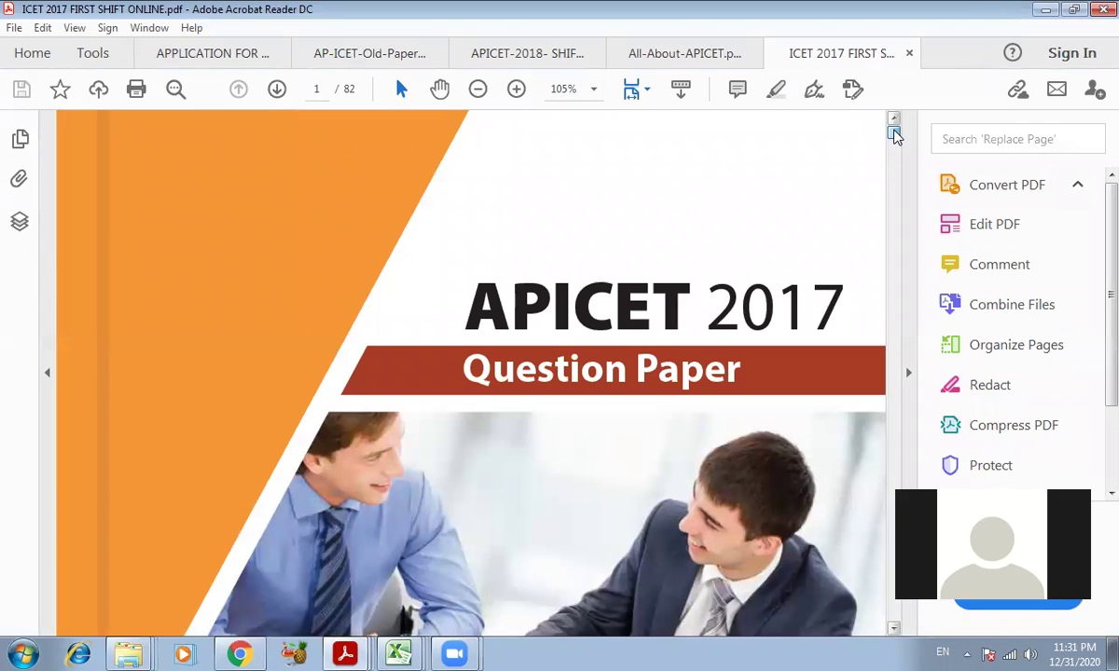
{"action": "left_click_drag", "start_coordinate": [896, 136], "coordinate": [901, 481]}
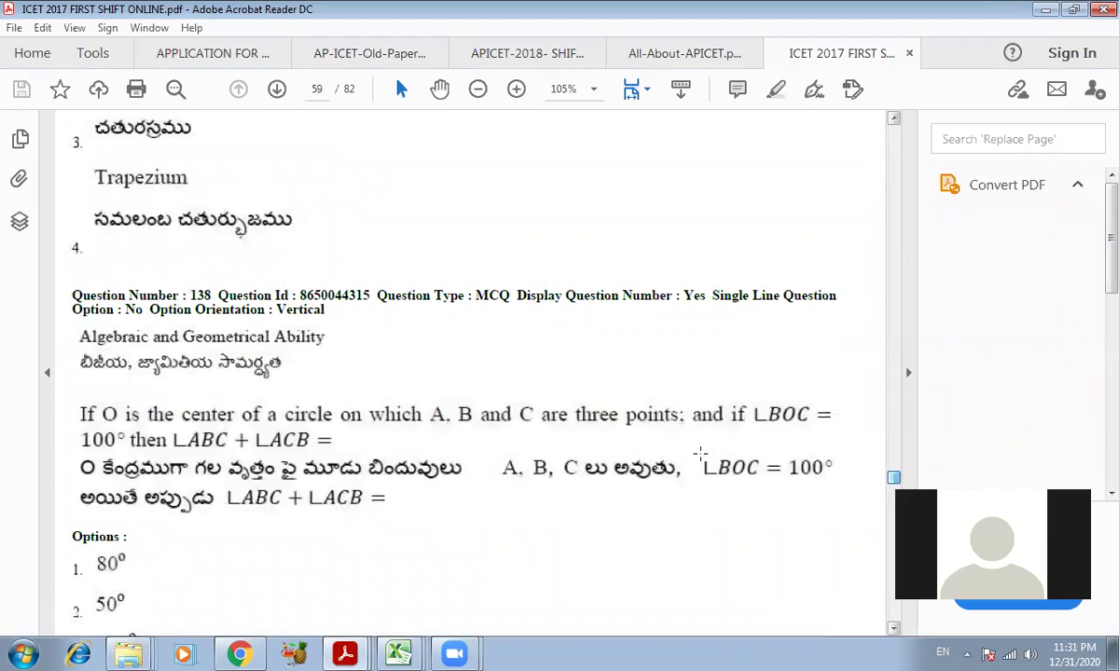
{"action": "scroll", "coordinate": [652, 452], "scroll_direction": "down", "scroll_amount": 2}
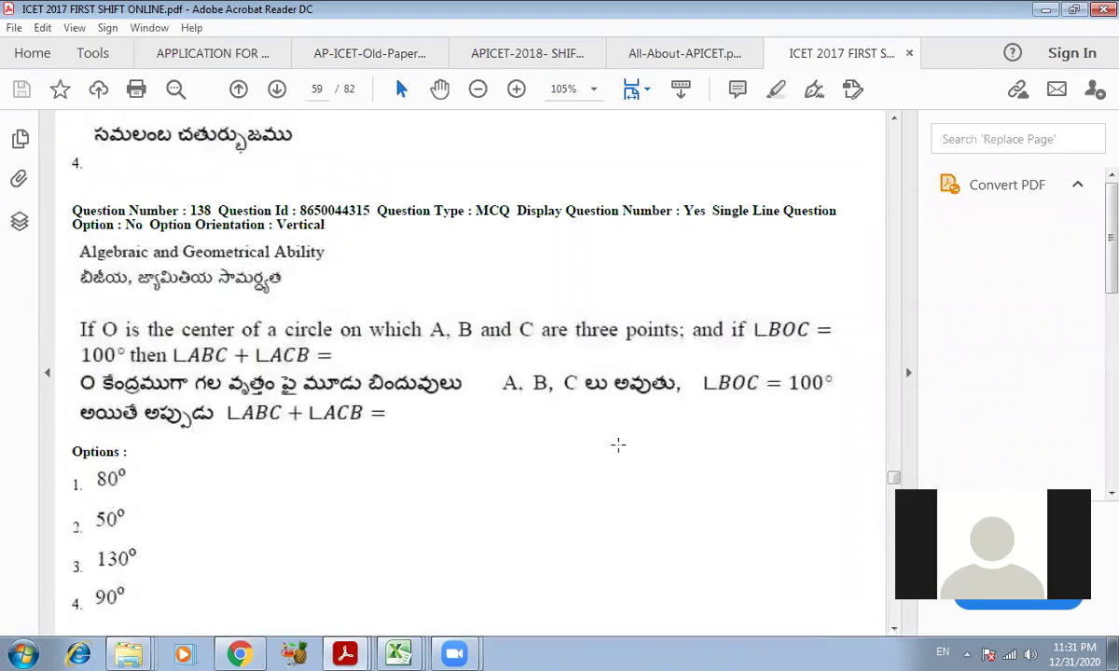
{"action": "scroll", "coordinate": [655, 427], "scroll_direction": "down", "scroll_amount": 8}
{"action": "scroll", "coordinate": [886, 478], "scroll_direction": "down", "scroll_amount": 12}
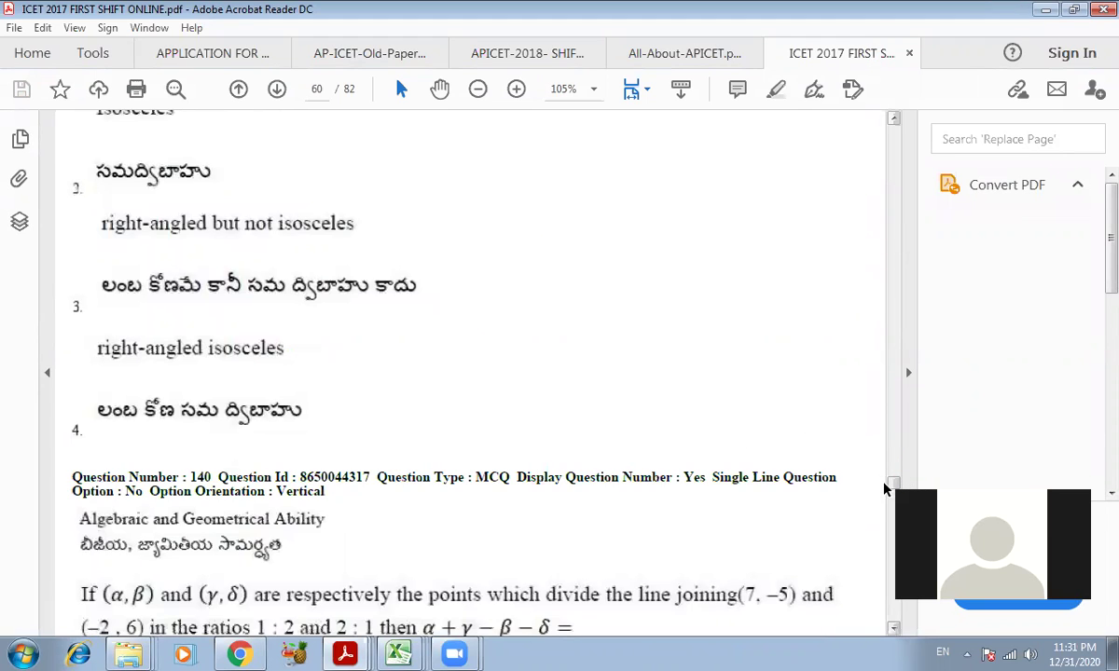
{"action": "scroll", "coordinate": [886, 489], "scroll_direction": "down", "scroll_amount": 12}
{"action": "scroll", "coordinate": [874, 509], "scroll_direction": "down", "scroll_amount": 11}
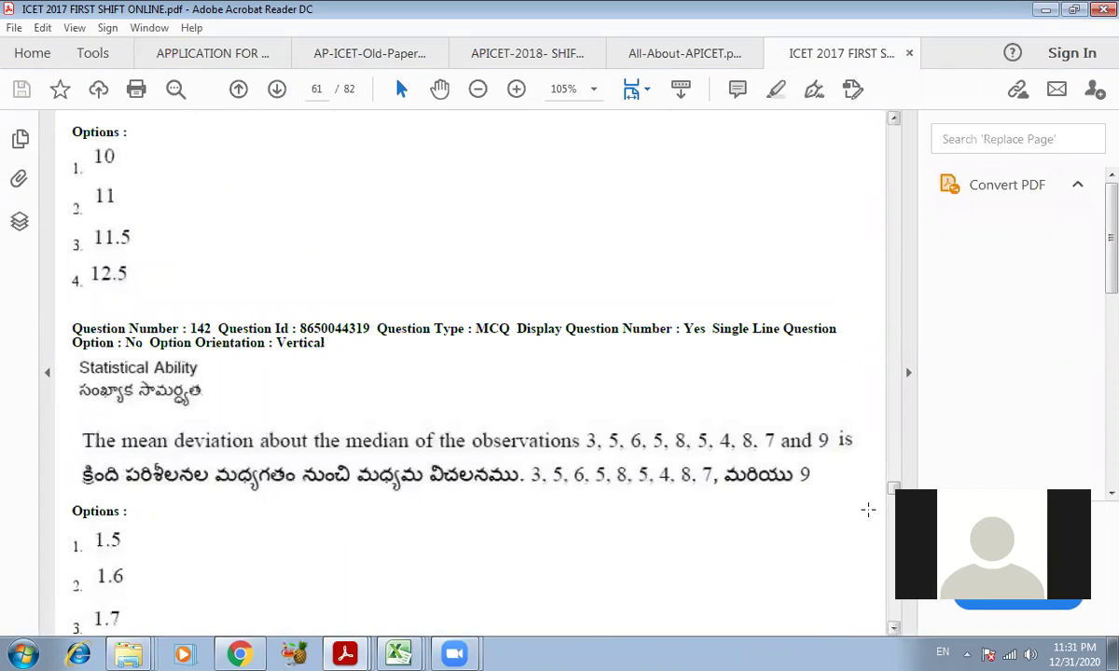
{"action": "scroll", "coordinate": [855, 498], "scroll_direction": "down", "scroll_amount": 10}
{"action": "scroll", "coordinate": [854, 499], "scroll_direction": "down", "scroll_amount": 19}
{"action": "scroll", "coordinate": [714, 463], "scroll_direction": "down", "scroll_amount": 20}
{"action": "scroll", "coordinate": [716, 455], "scroll_direction": "down", "scroll_amount": 20}
{"action": "scroll", "coordinate": [716, 455], "scroll_direction": "down", "scroll_amount": 20}
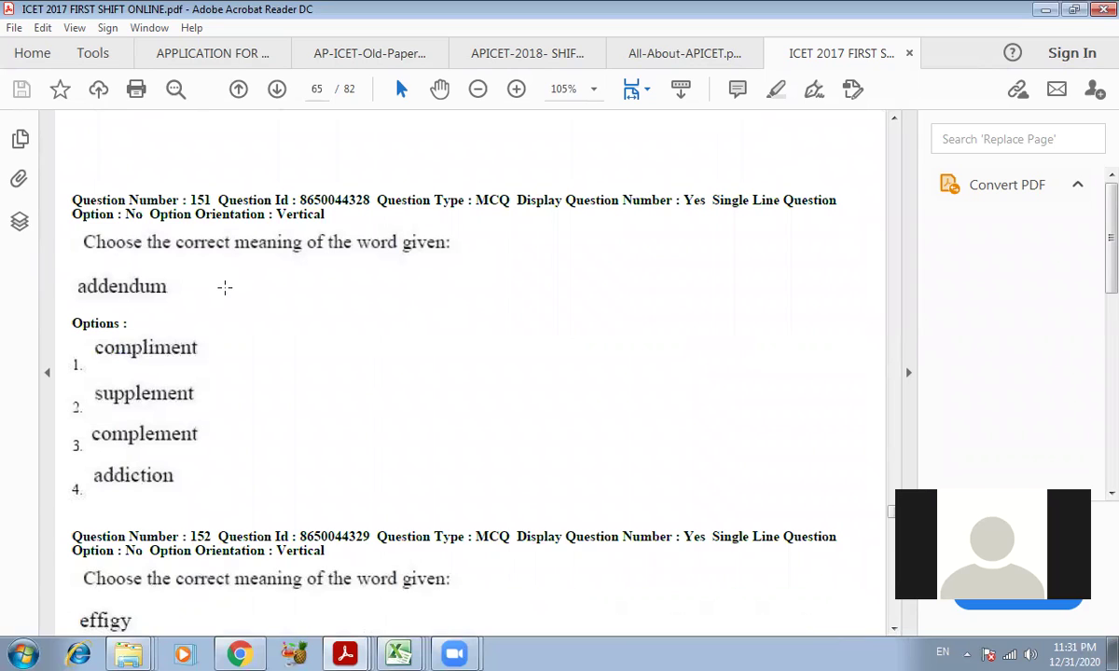
- Select question 151's instruction line, then return to the ICET Test No.1 form
{"action": "left_click_drag", "start_coordinate": [80, 240], "coordinate": [471, 268]}
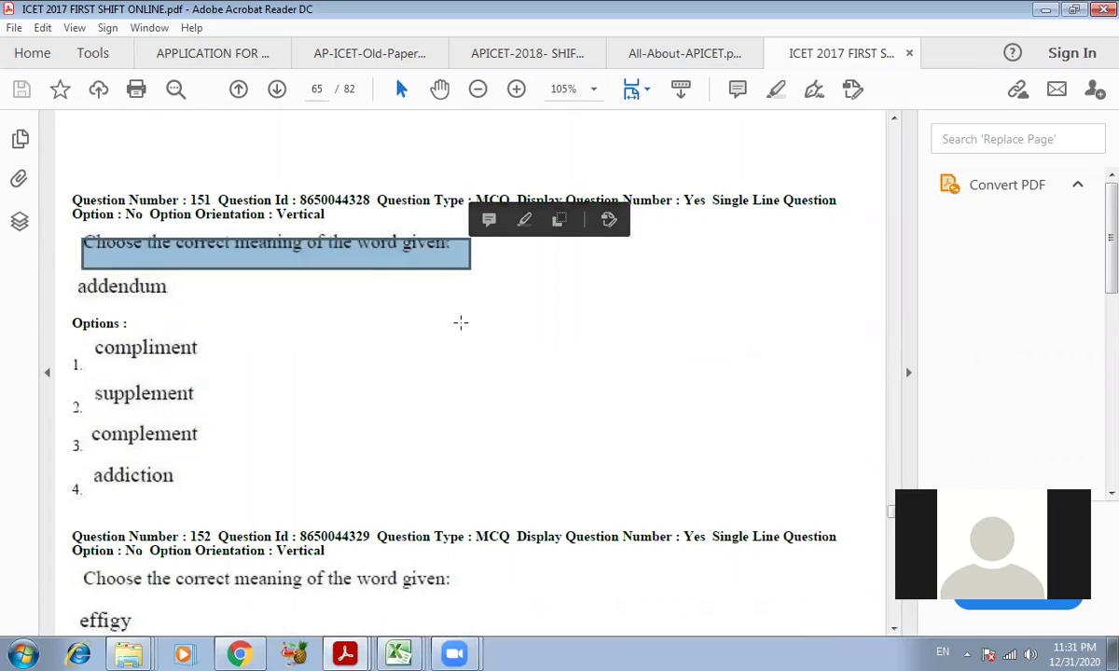
{"action": "left_click", "coordinate": [211, 261]}
{"action": "left_click_drag", "start_coordinate": [80, 242], "coordinate": [477, 259]}
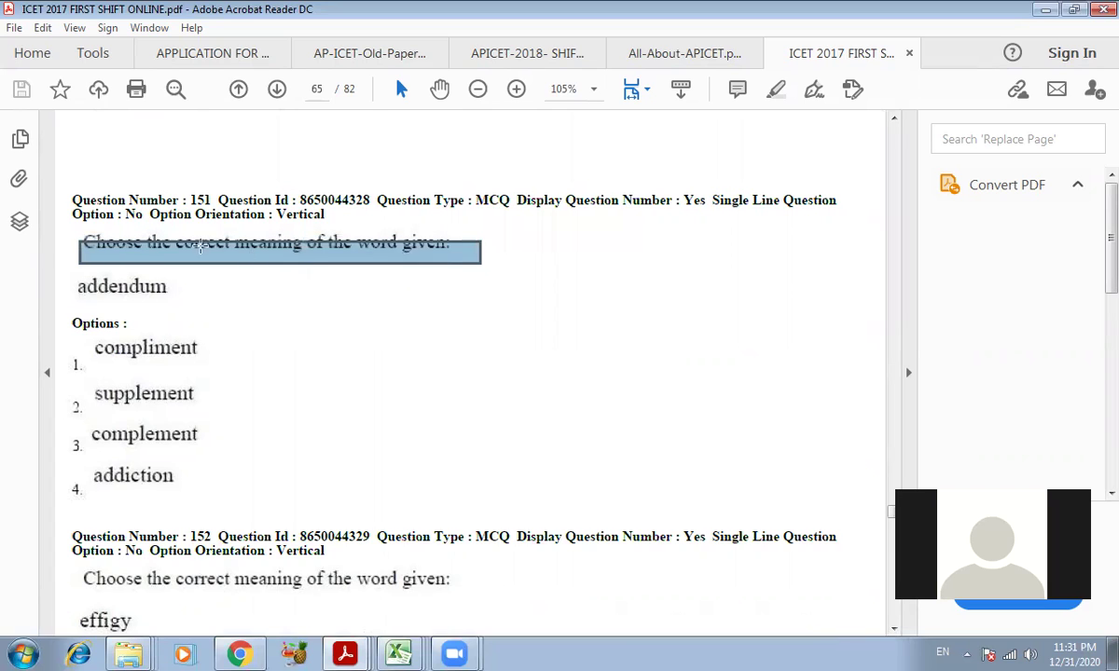
{"action": "left_click", "coordinate": [99, 233]}
{"action": "left_click_drag", "start_coordinate": [78, 241], "coordinate": [472, 263]}
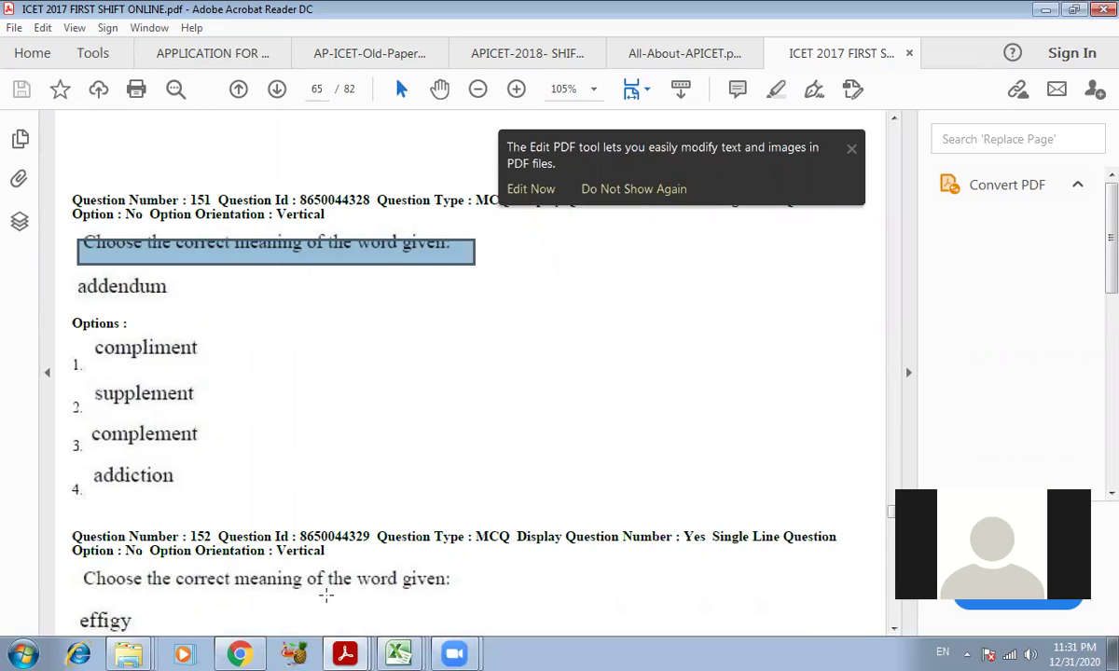
{"action": "left_click", "coordinate": [240, 654]}
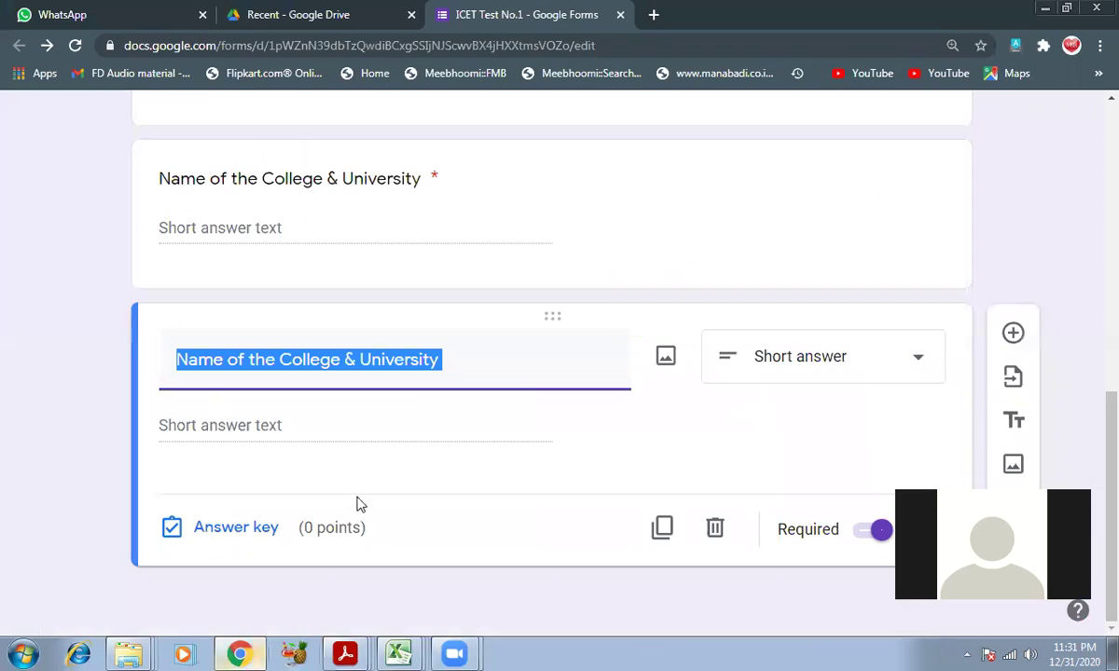
- Clear the duplicated question's title, then bring up the list of open PDF windows
{"action": "key", "text": "BackSpace"}
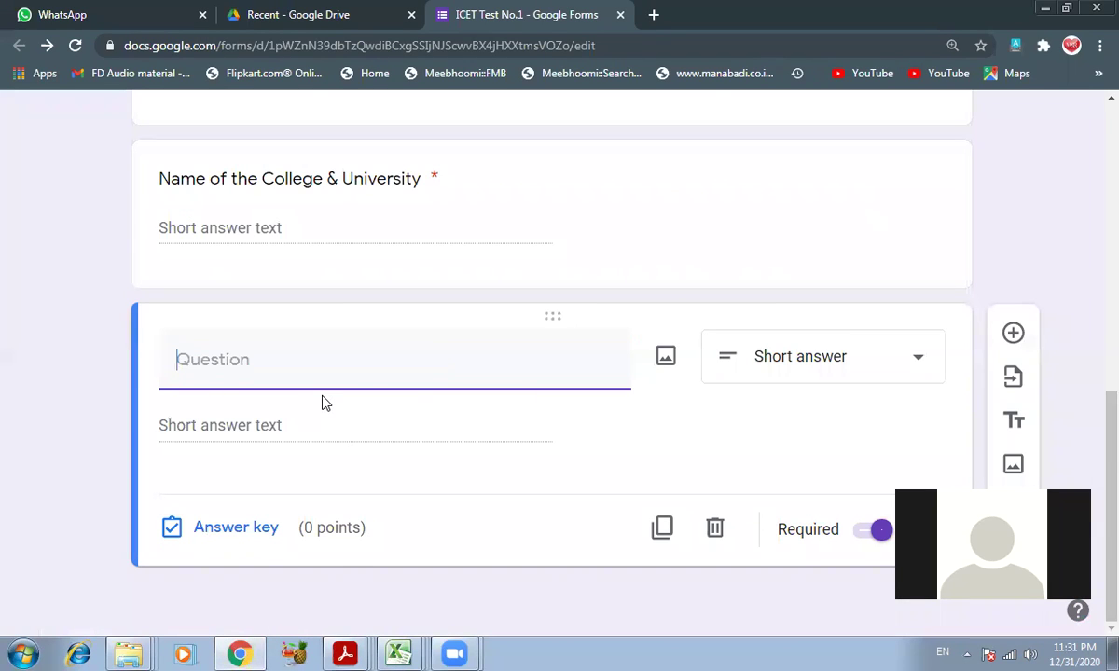
{"action": "left_click", "coordinate": [455, 653]}
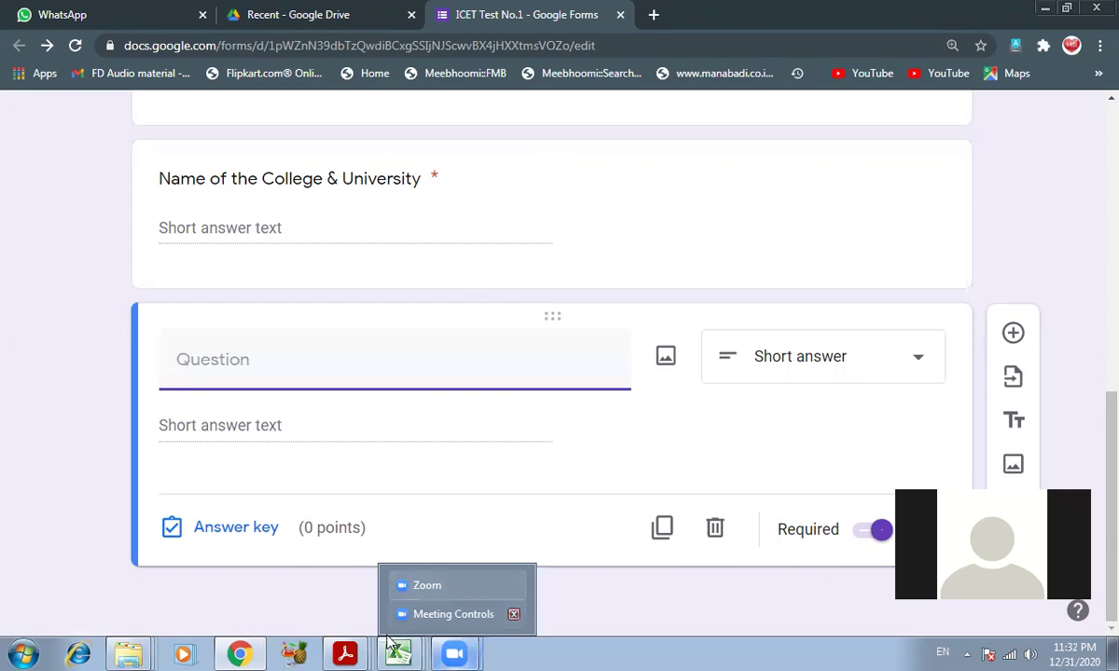
{"action": "left_click", "coordinate": [353, 653]}
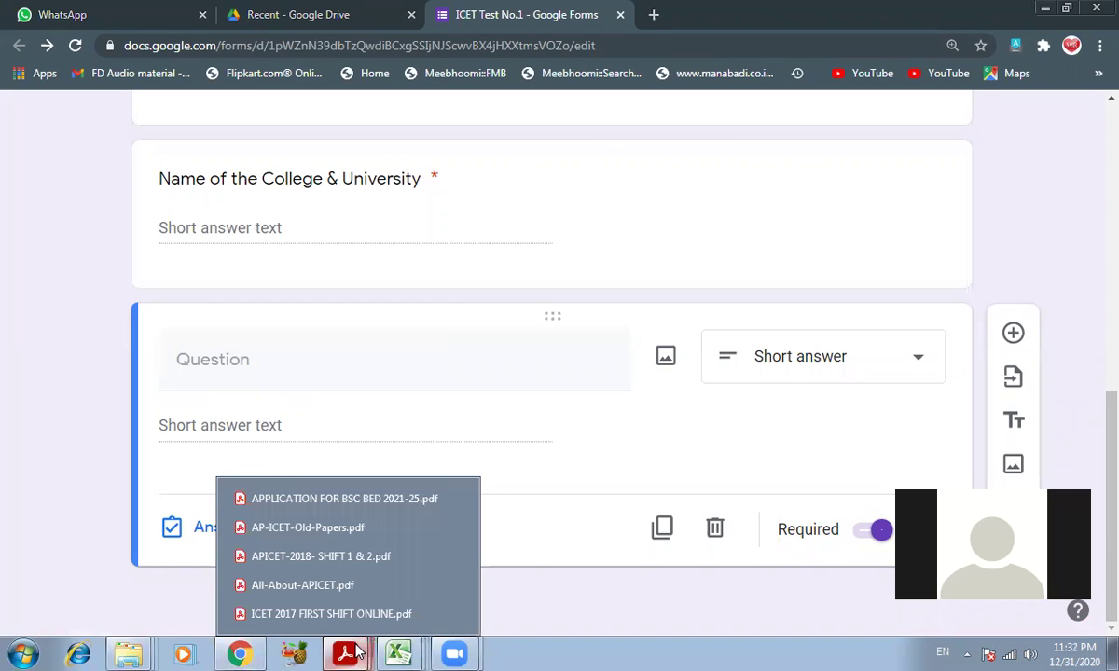
- Tile the ICET 2017 paper and the Google Form side by side, with File Explorer minimized
{"action": "left_click", "coordinate": [308, 614]}
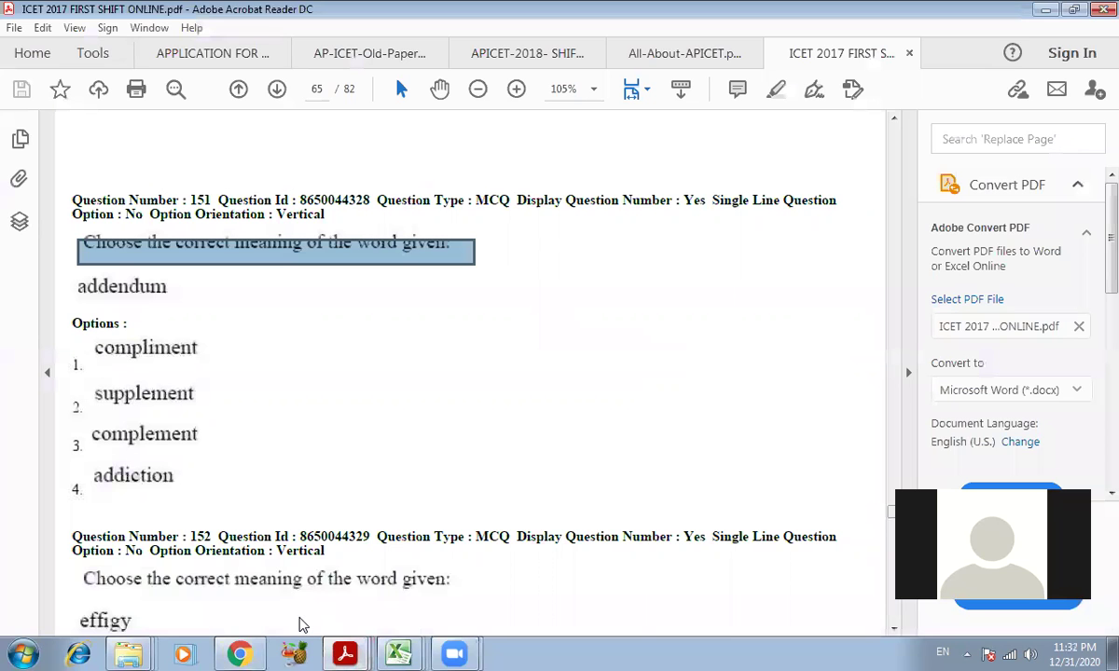
{"action": "right_click", "coordinate": [606, 650]}
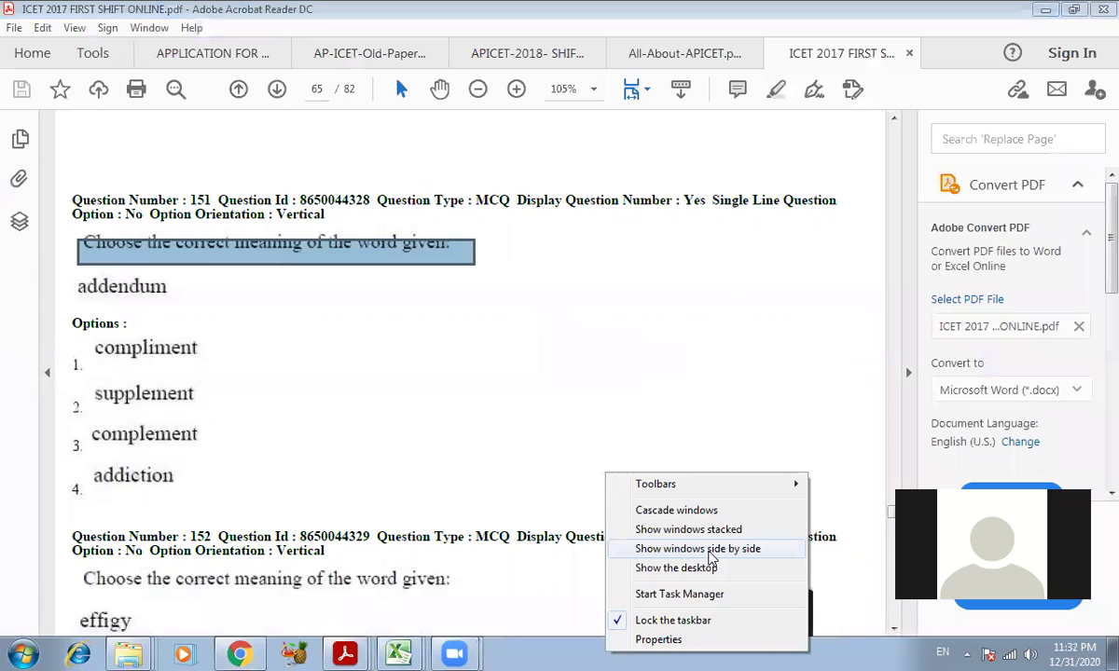
{"action": "left_click", "coordinate": [708, 549]}
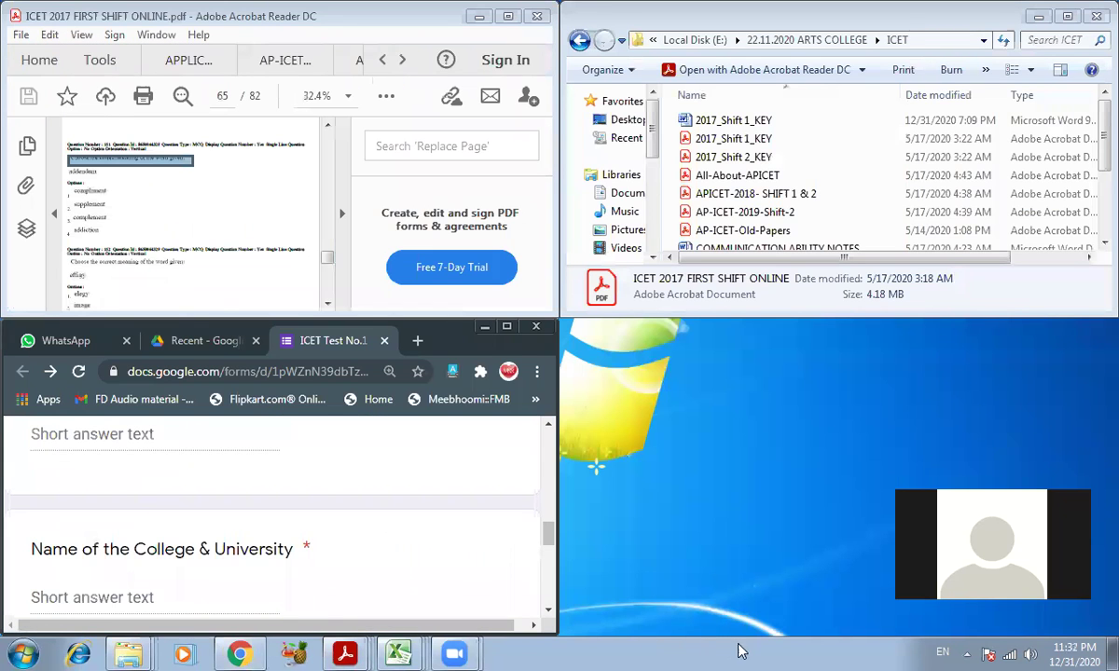
{"action": "right_click", "coordinate": [770, 651]}
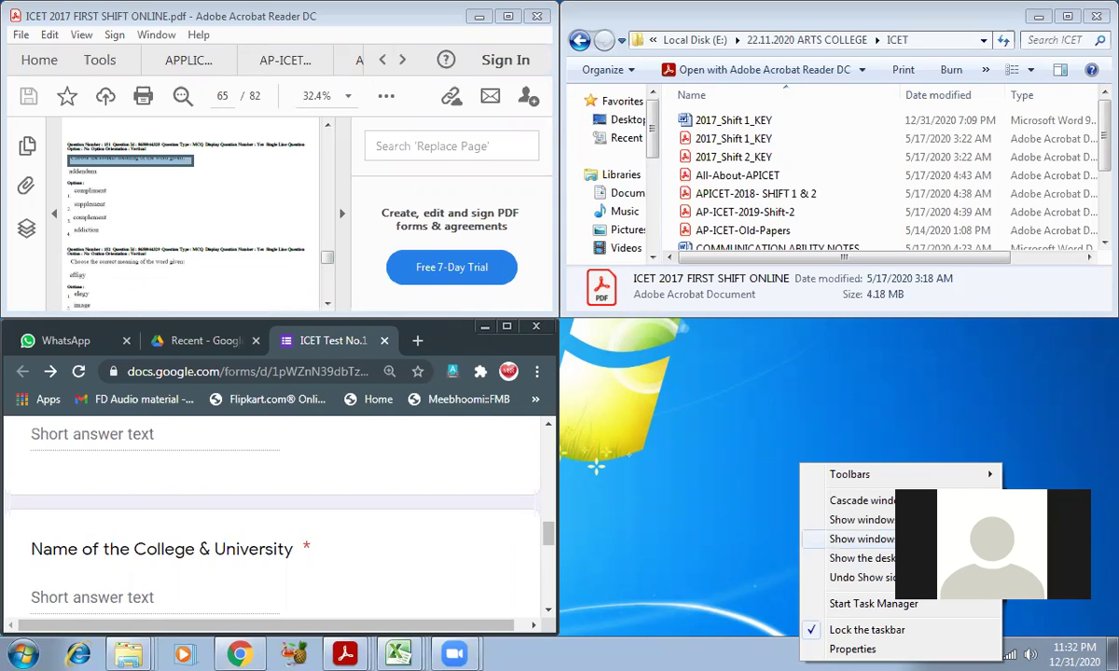
{"action": "left_click", "coordinate": [923, 142]}
{"action": "left_click", "coordinate": [1037, 17]}
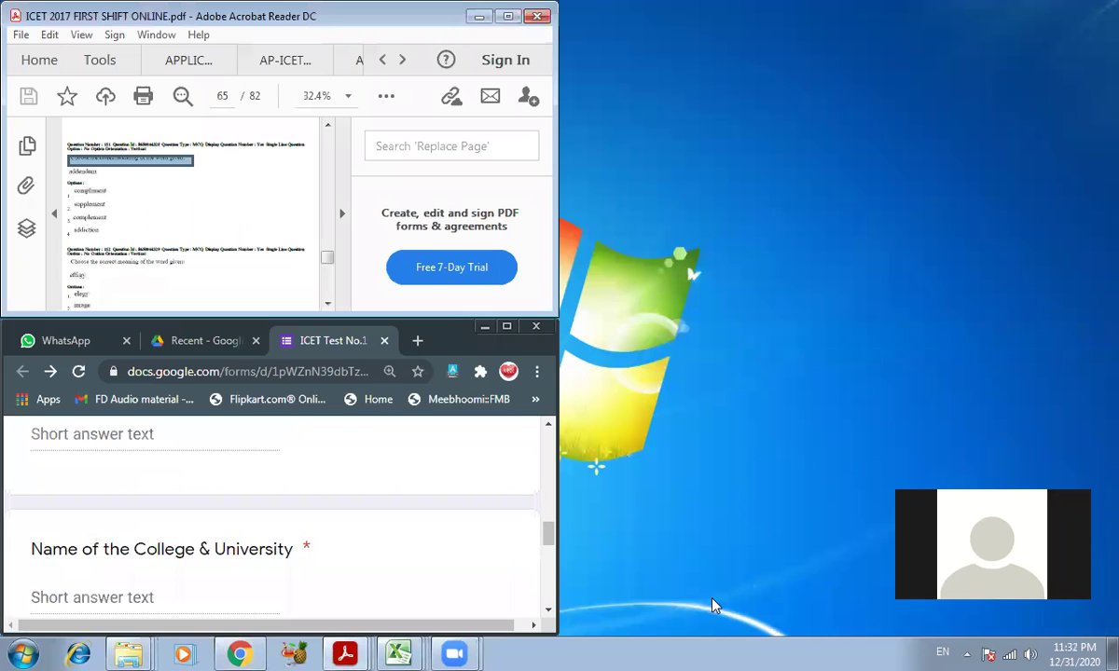
{"action": "right_click", "coordinate": [688, 653]}
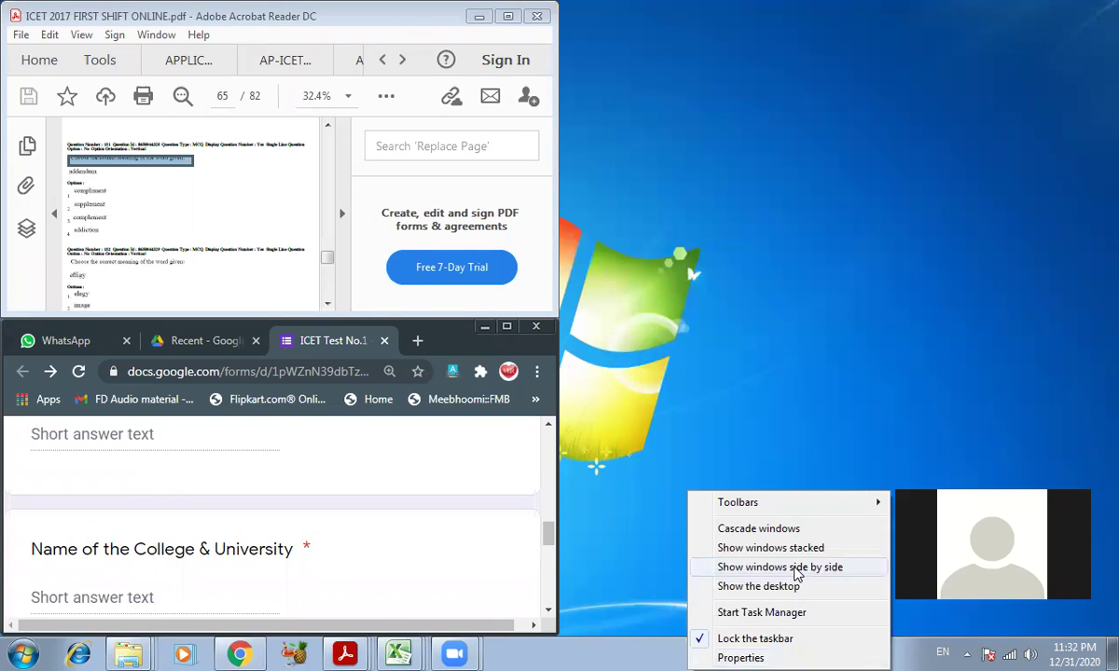
{"action": "left_click", "coordinate": [797, 569]}
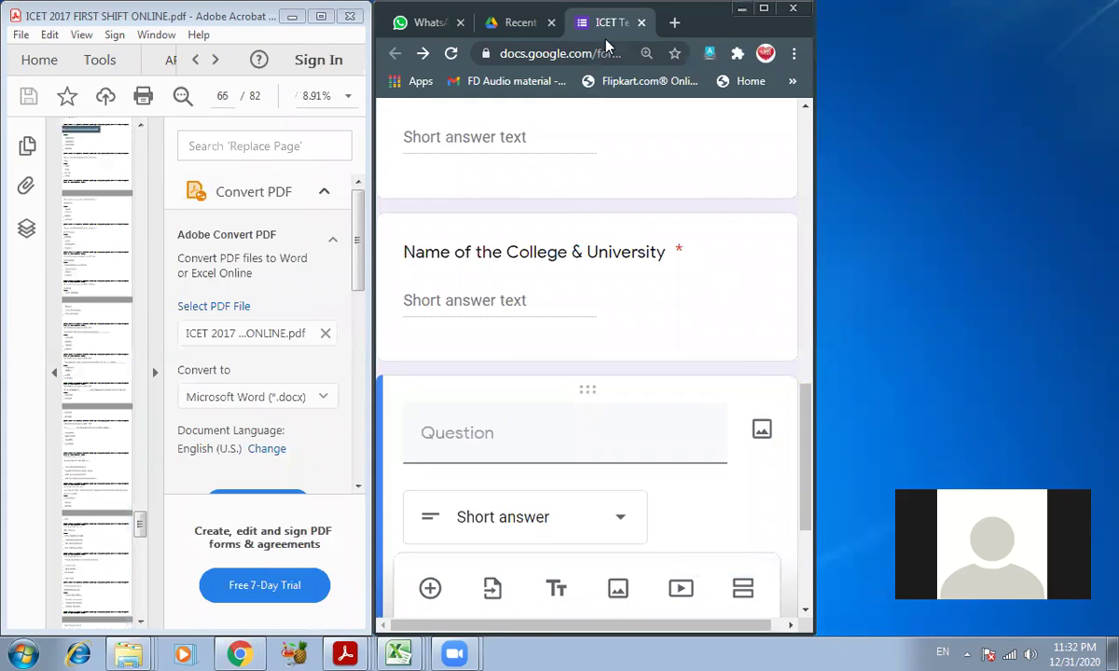
- Shift the form right, widen Acrobat and collapse its Tools pane to enlarge pages
{"action": "left_click_drag", "start_coordinate": [606, 45], "coordinate": [860, 45]}
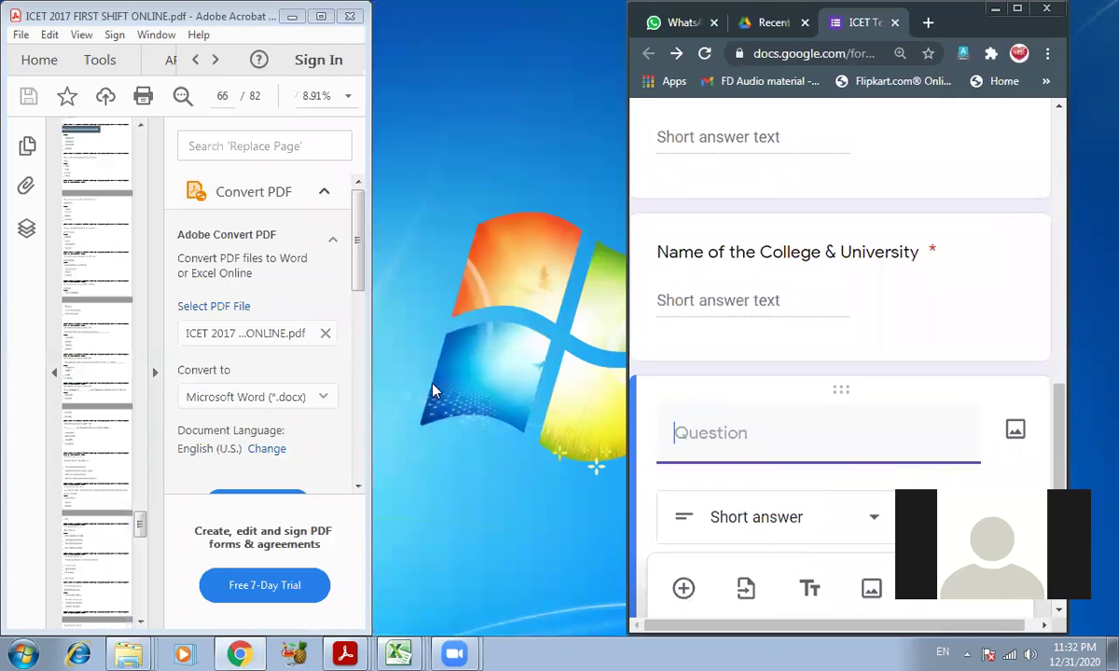
{"action": "left_click_drag", "start_coordinate": [368, 397], "coordinate": [599, 397]}
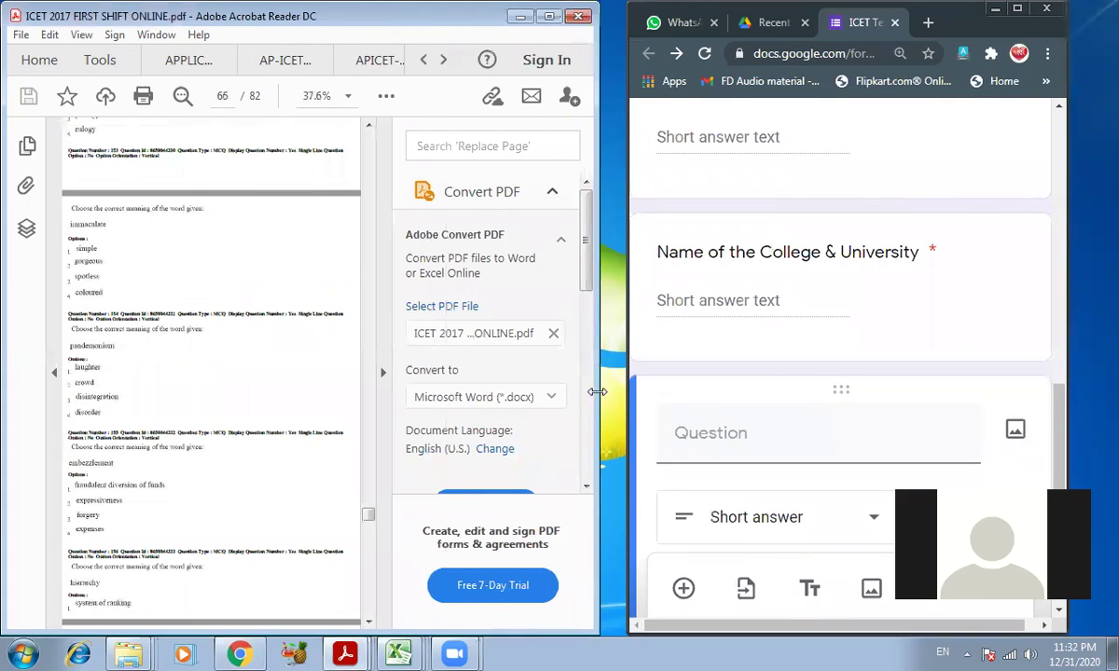
{"action": "left_click", "coordinate": [383, 372]}
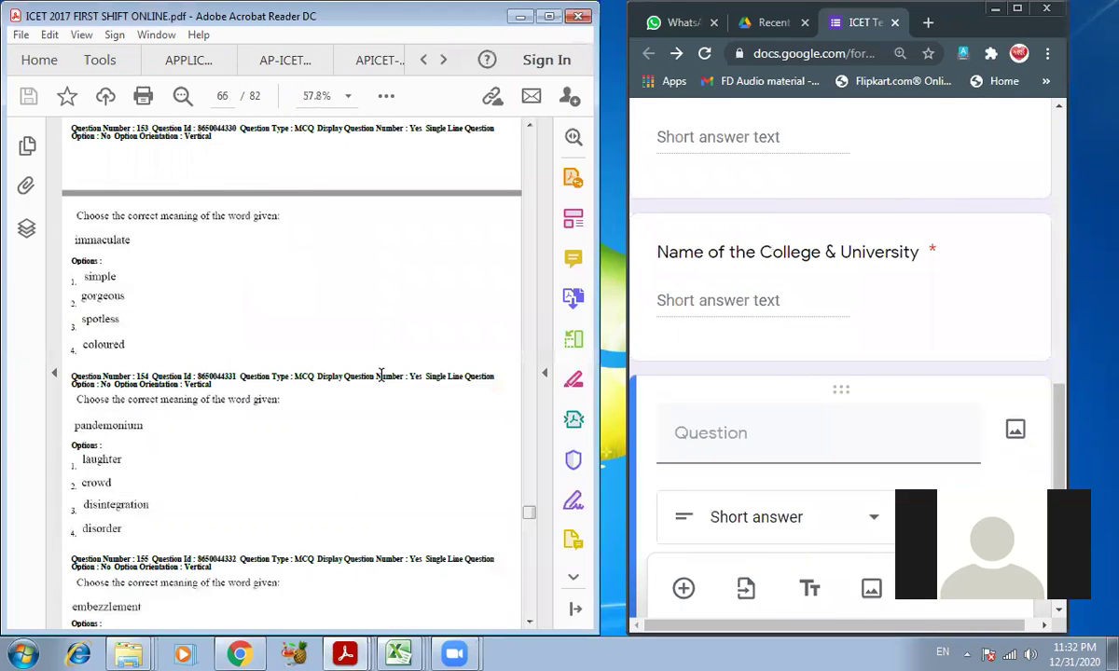
- Scroll the paper to questions 151–152 on page 65 and select the form's question title
{"action": "left_click", "coordinate": [239, 300]}
{"action": "scroll", "coordinate": [239, 299], "scroll_direction": "up", "scroll_amount": 7}
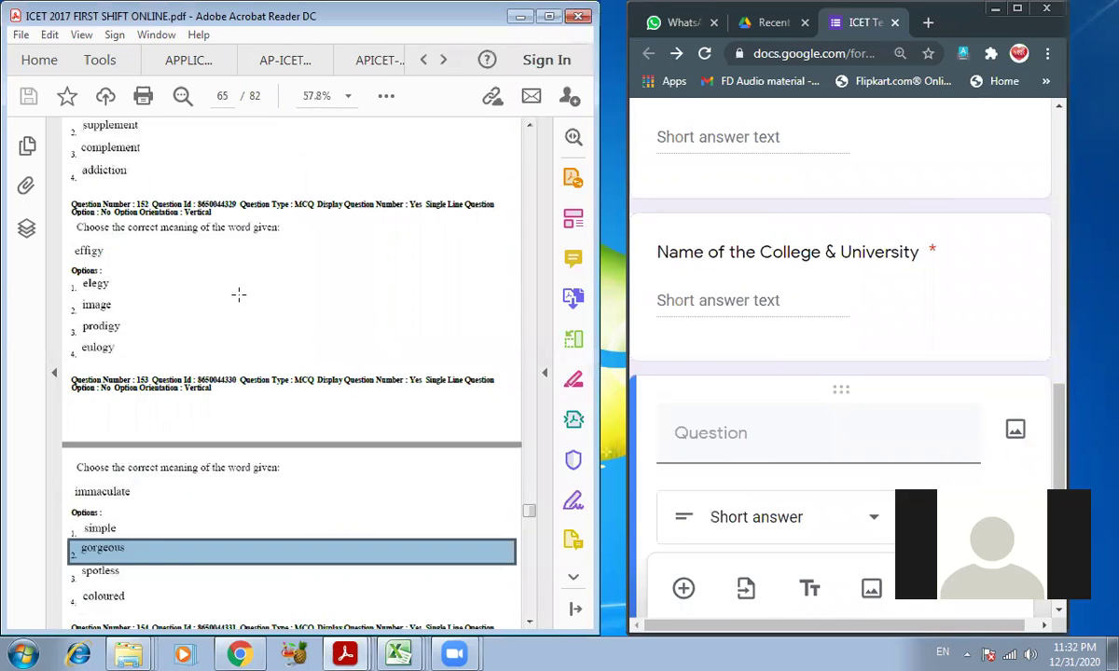
{"action": "scroll", "coordinate": [240, 300], "scroll_direction": "up", "scroll_amount": 6}
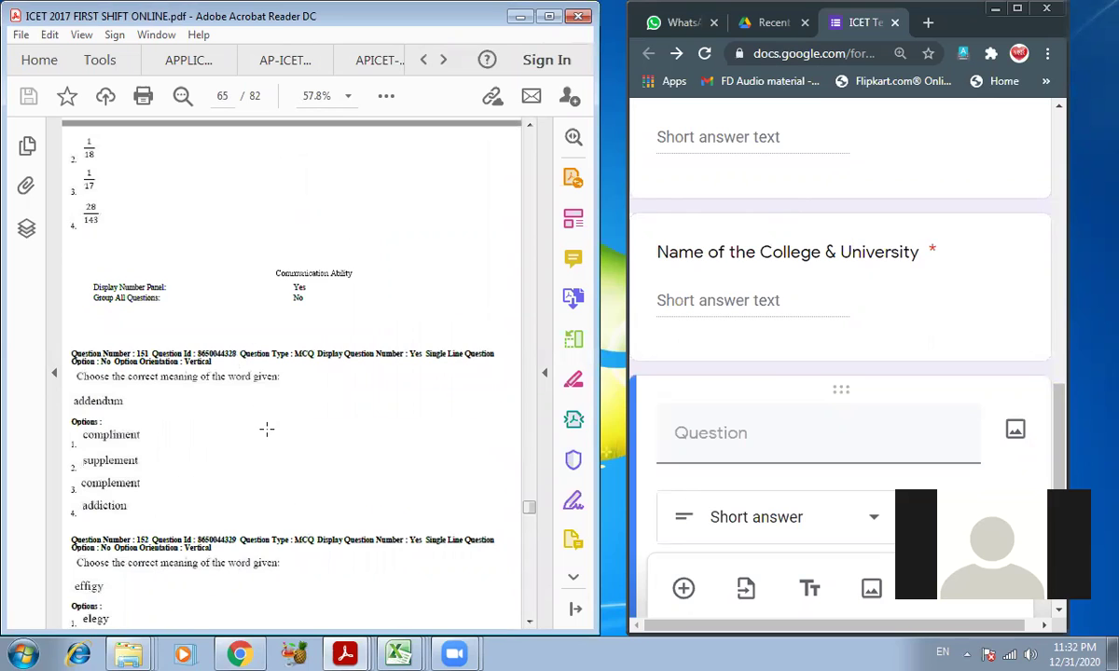
{"action": "scroll", "coordinate": [267, 429], "scroll_direction": "up", "scroll_amount": 5}
{"action": "scroll", "coordinate": [267, 428], "scroll_direction": "down", "scroll_amount": 6}
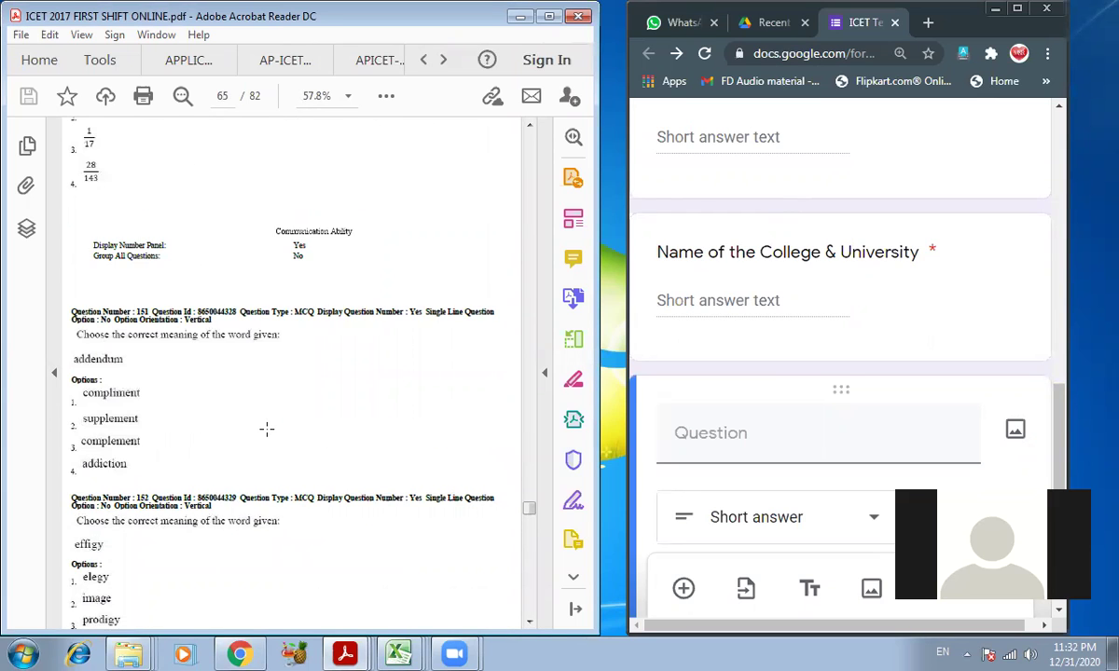
{"action": "scroll", "coordinate": [267, 429], "scroll_direction": "down", "scroll_amount": 2}
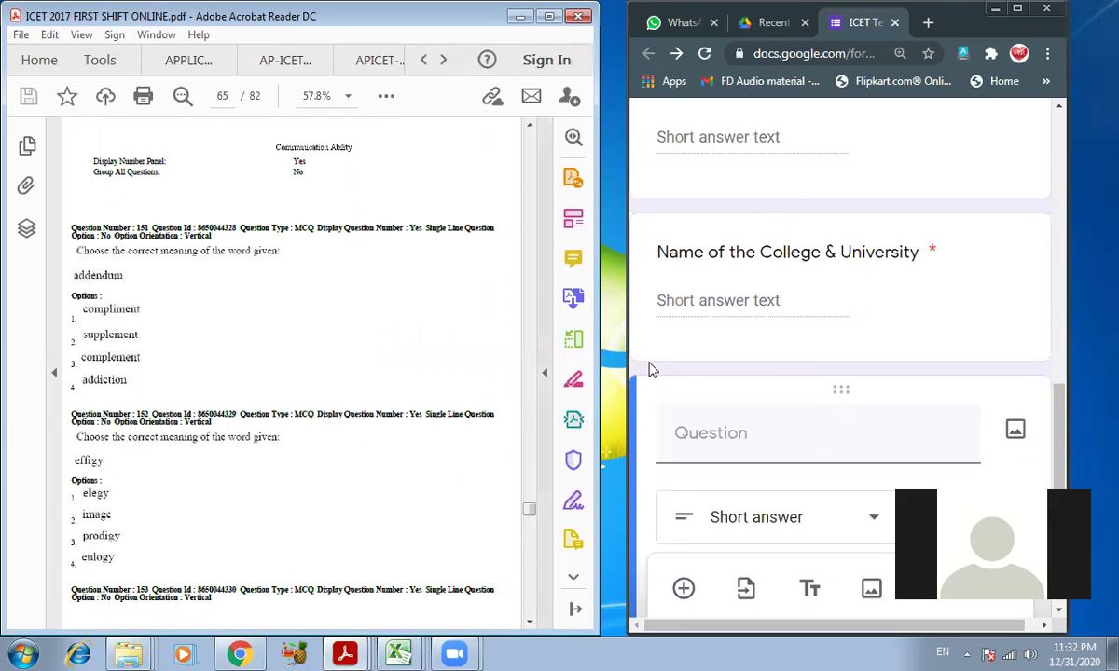
{"action": "left_click", "coordinate": [719, 439]}
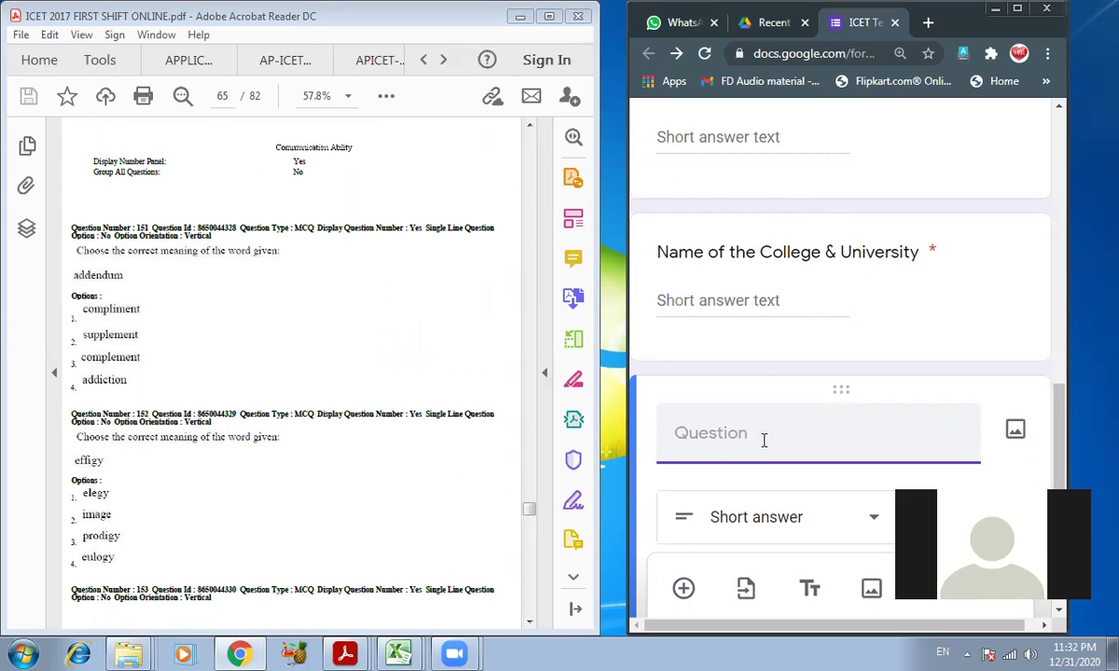
- Title the question 'Choose the meaning of the word given "Addendum"'
{"action": "type", "text": "Choose the "}
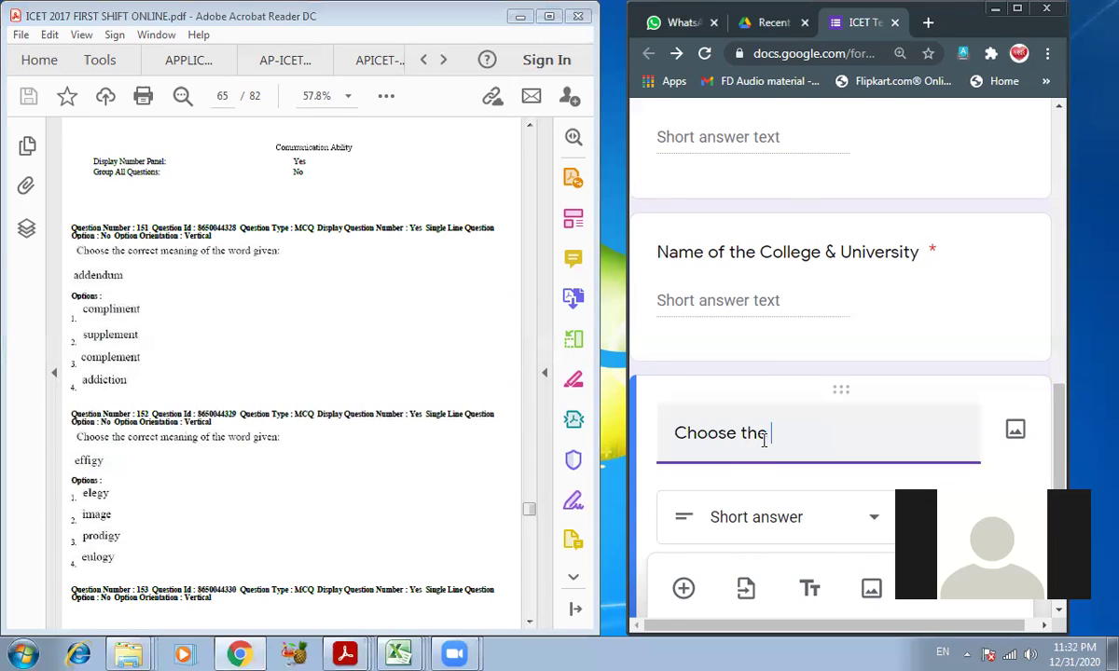
{"action": "type", "text": "meaning of "}
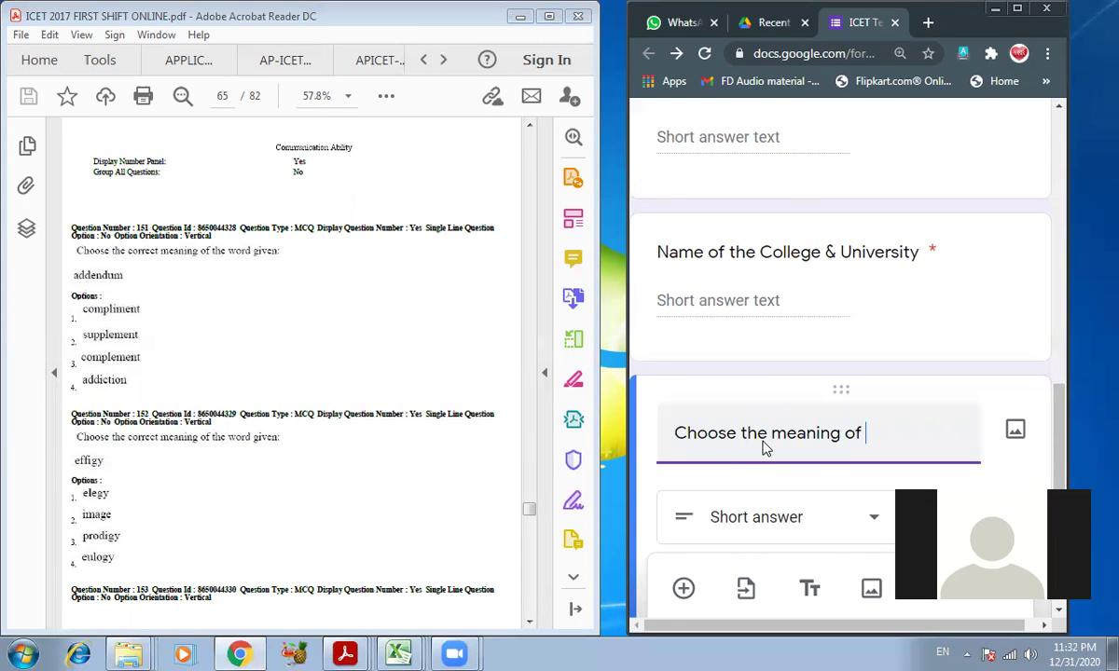
{"action": "type", "text": "the work"}
{"action": "key", "text": "BackSpace"}
{"action": "key", "text": "BackSpace"}
{"action": "type", "text": "d given"}
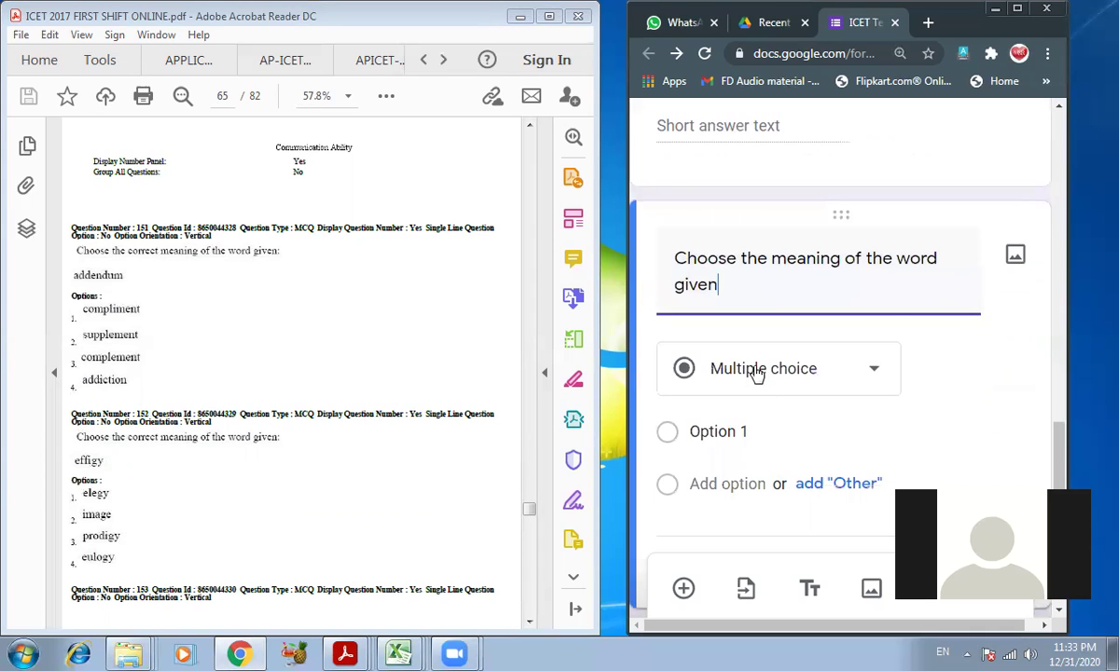
{"action": "left_click", "coordinate": [701, 431]}
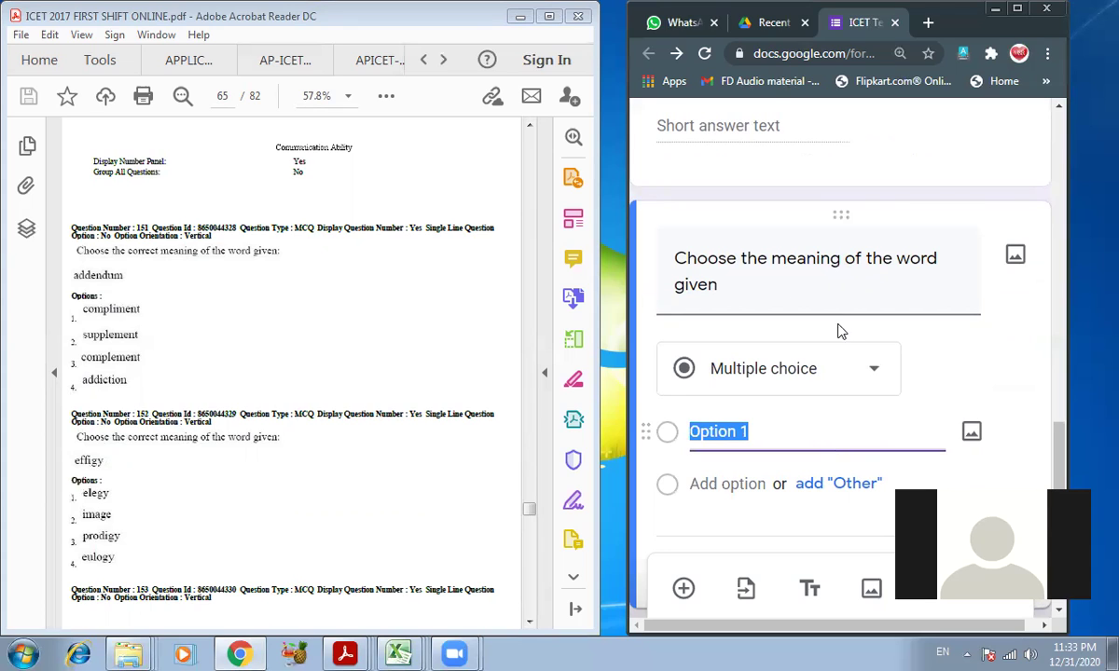
{"action": "left_click", "coordinate": [734, 286]}
{"action": "left_click", "coordinate": [750, 285]}
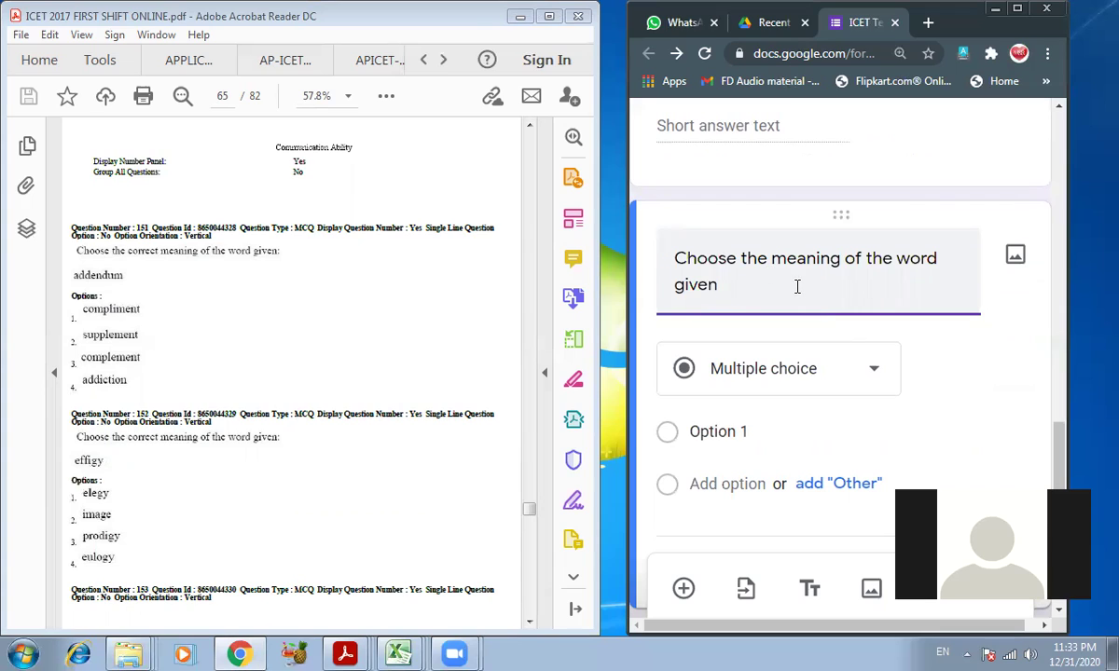
{"action": "type", "text": "\" Addendum"}
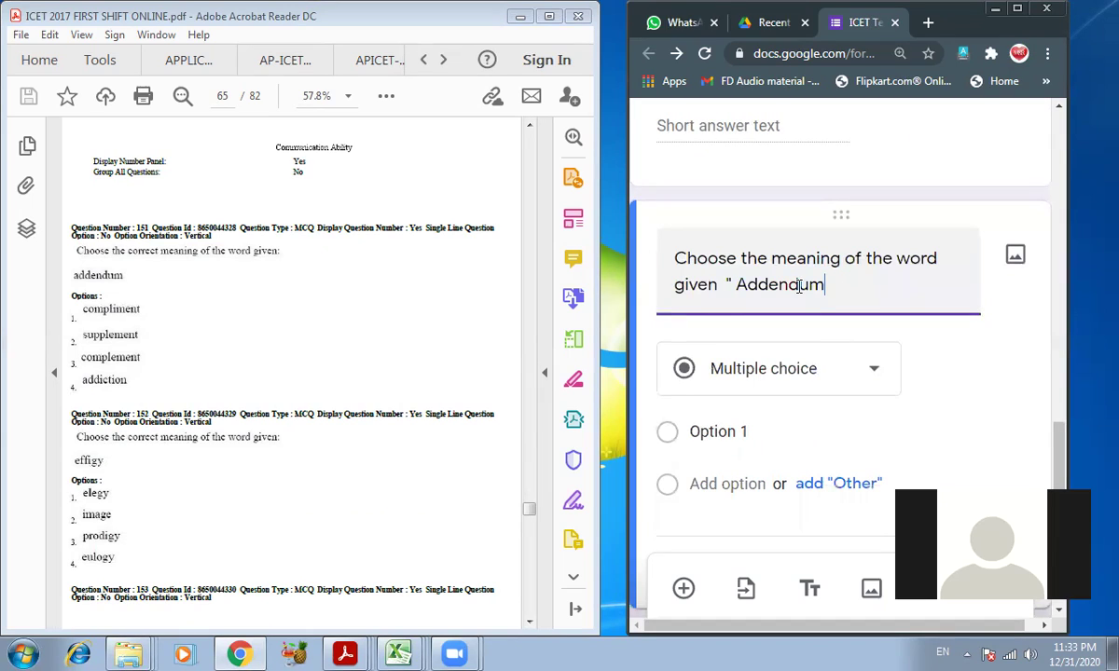
{"action": "type", "text": "\""}
{"action": "left_click", "coordinate": [726, 432]}
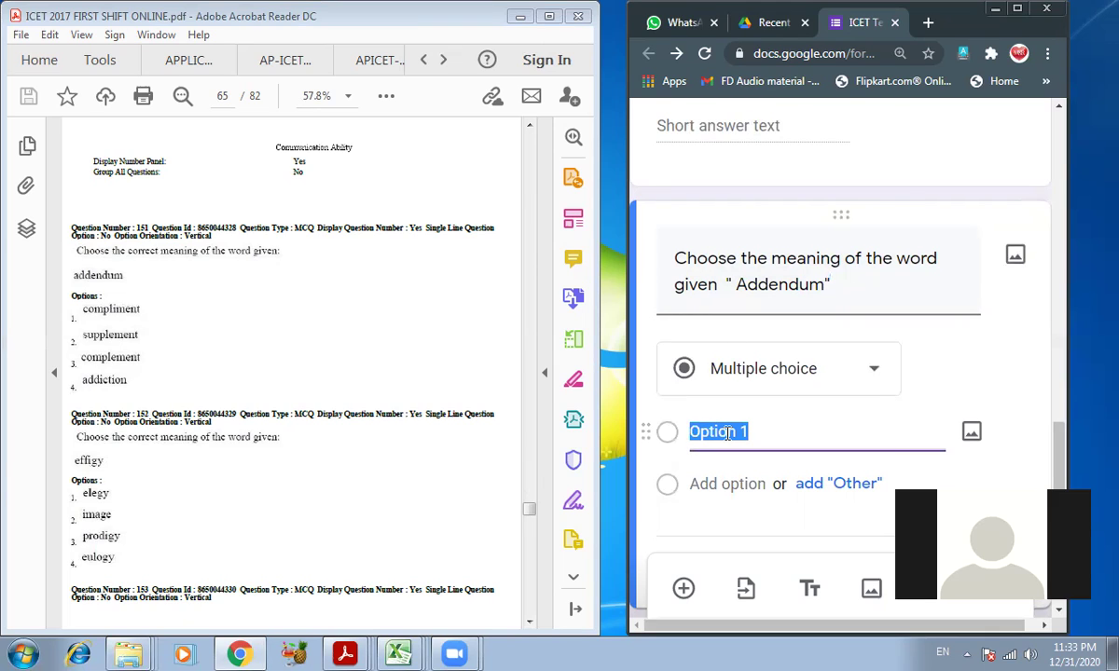
- Enter the four choices Compliment, Supplement, Complement and Addiction
{"action": "type", "text": "Comp"}
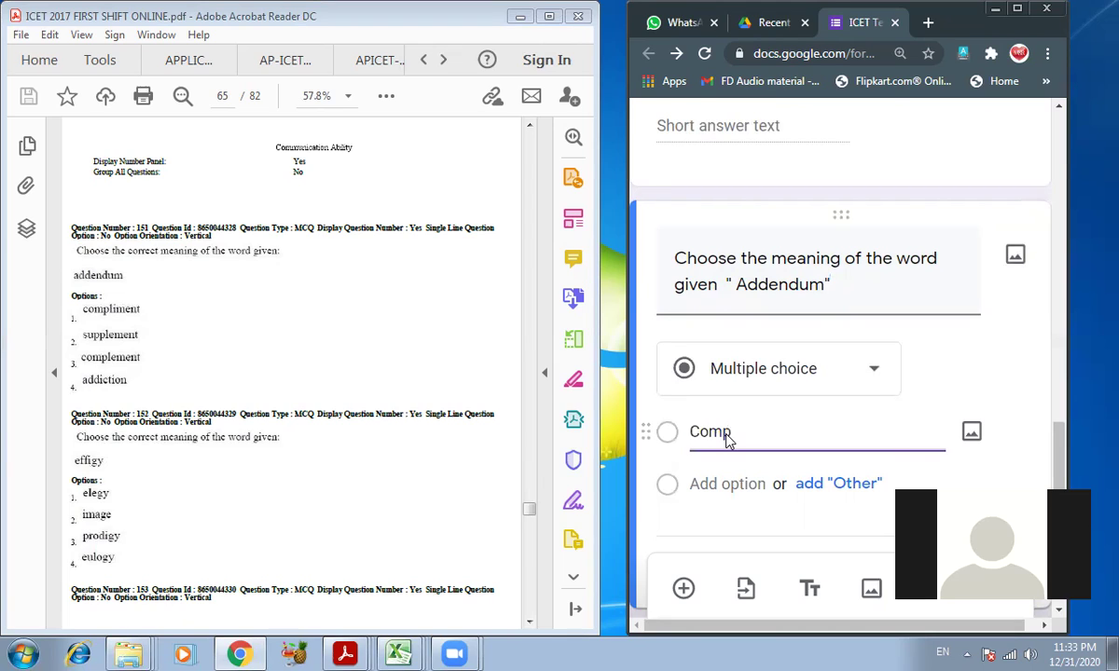
{"action": "type", "text": "liment"}
{"action": "left_click", "coordinate": [727, 484]}
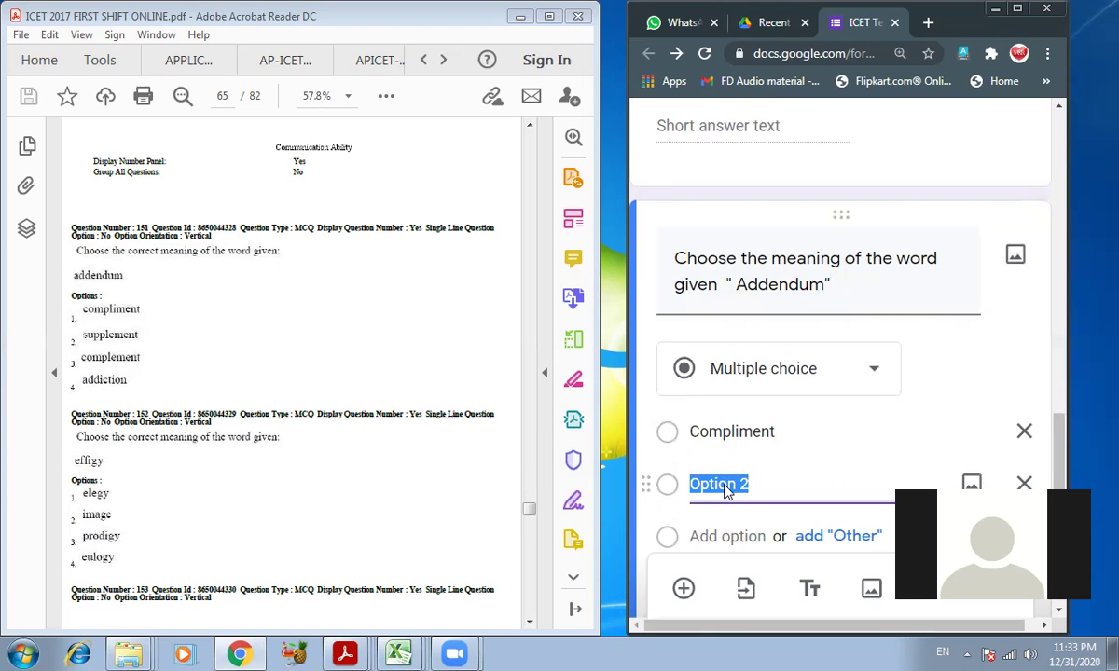
{"action": "type", "text": "Supple"}
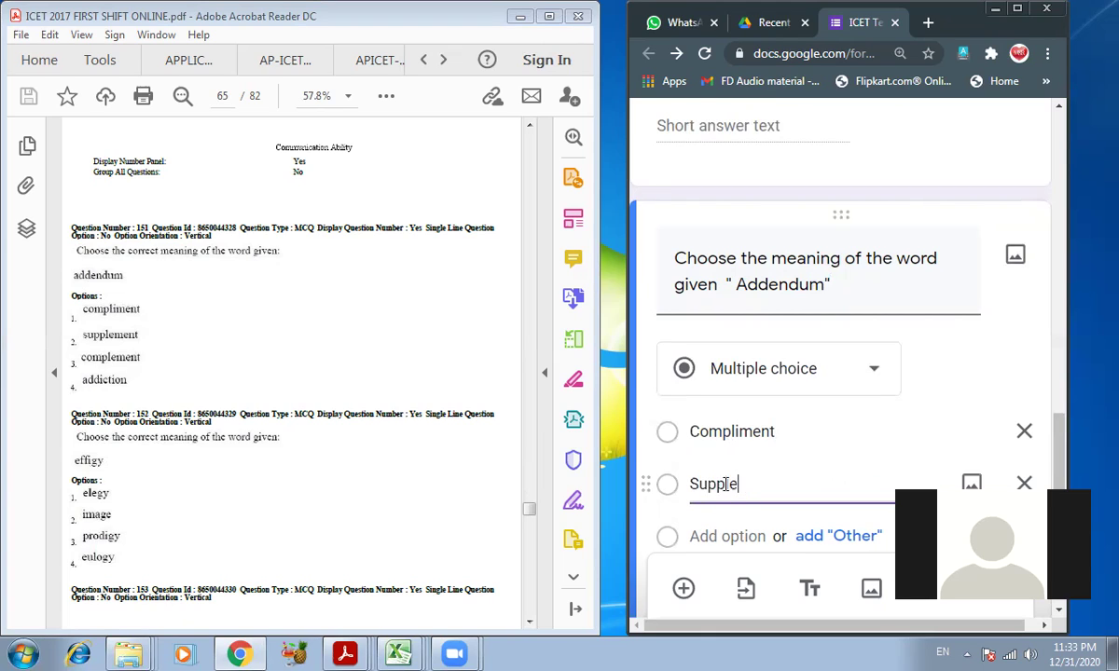
{"action": "type", "text": "ment"}
{"action": "left_click", "coordinate": [699, 537]}
{"action": "type", "text": "C"}
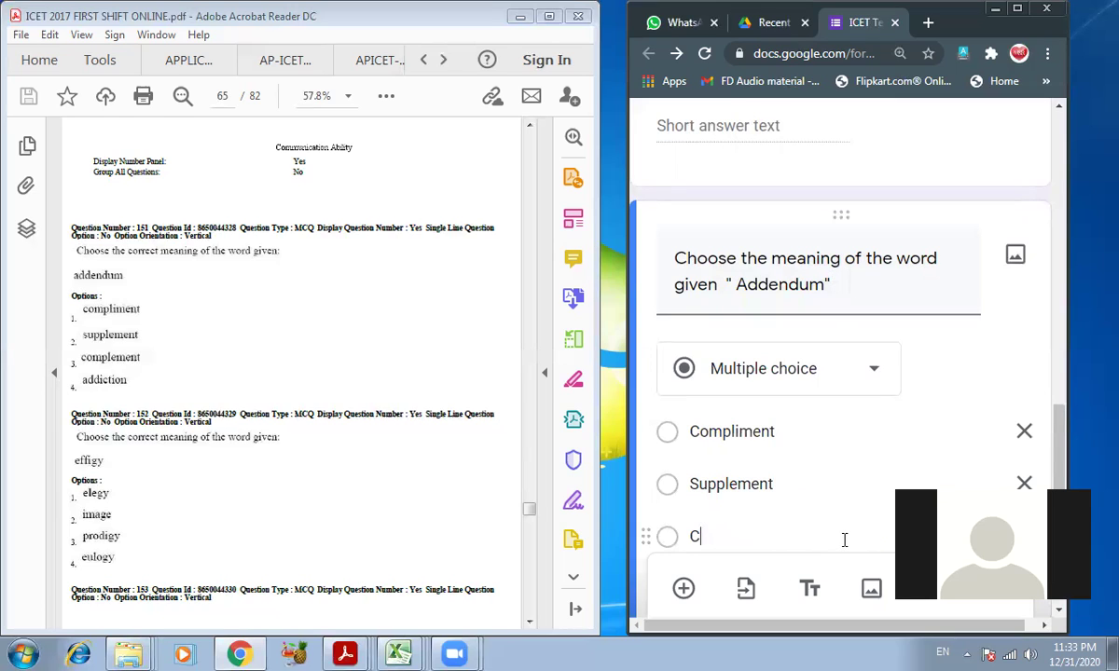
{"action": "type", "text": "omplement"}
{"action": "scroll", "coordinate": [844, 545], "scroll_direction": "down", "scroll_amount": 2}
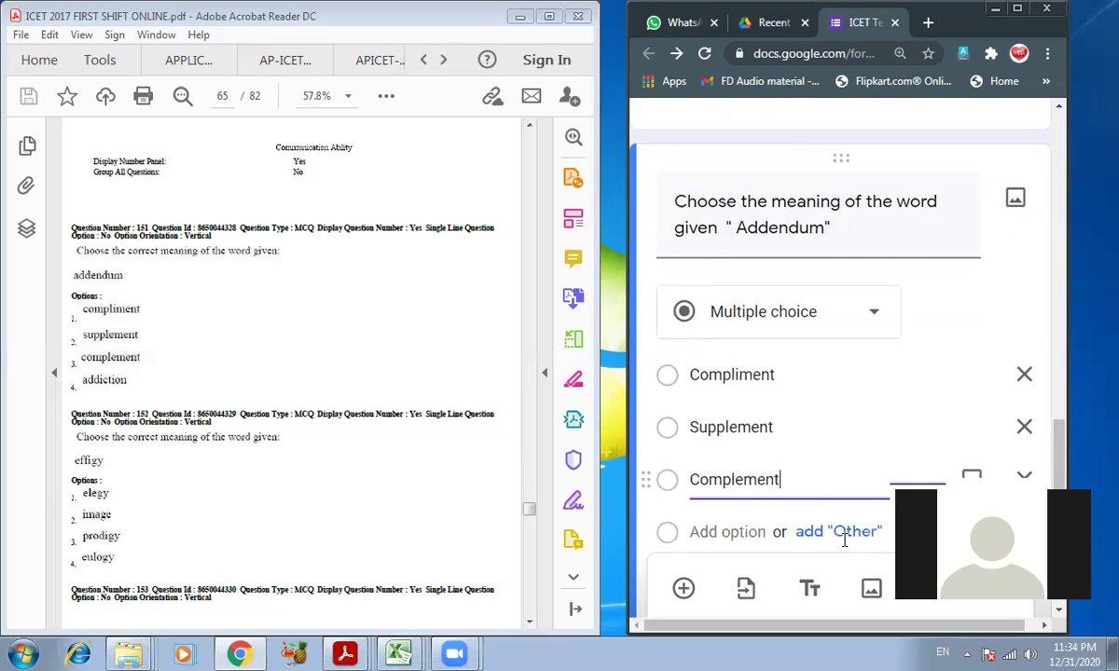
{"action": "left_click", "coordinate": [707, 414]}
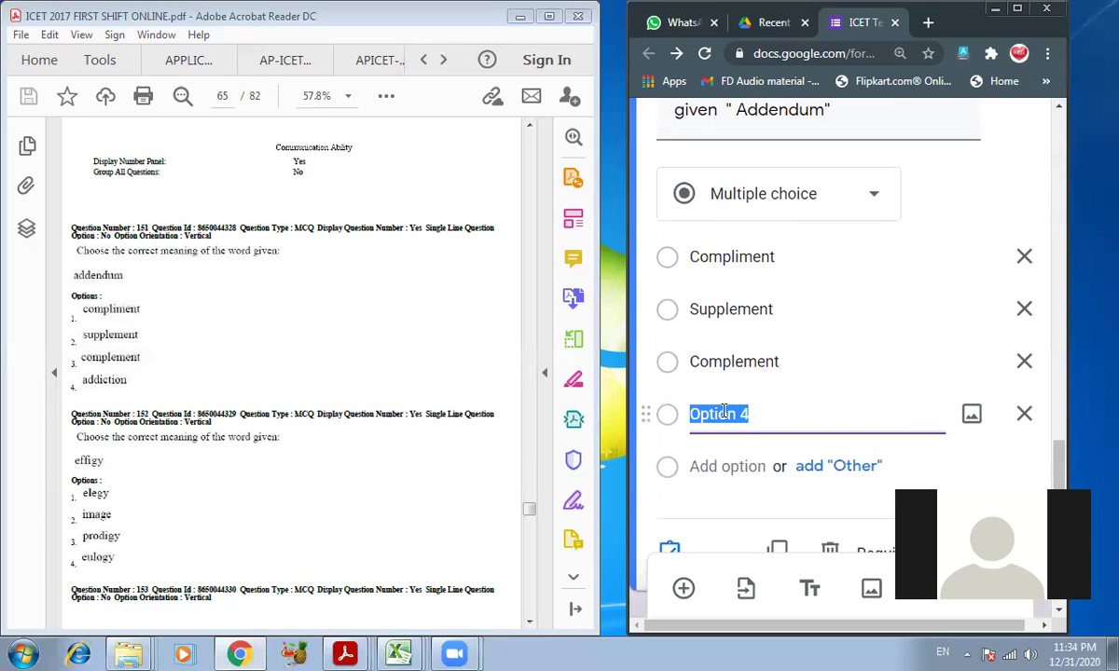
{"action": "type", "text": "Addiction"}
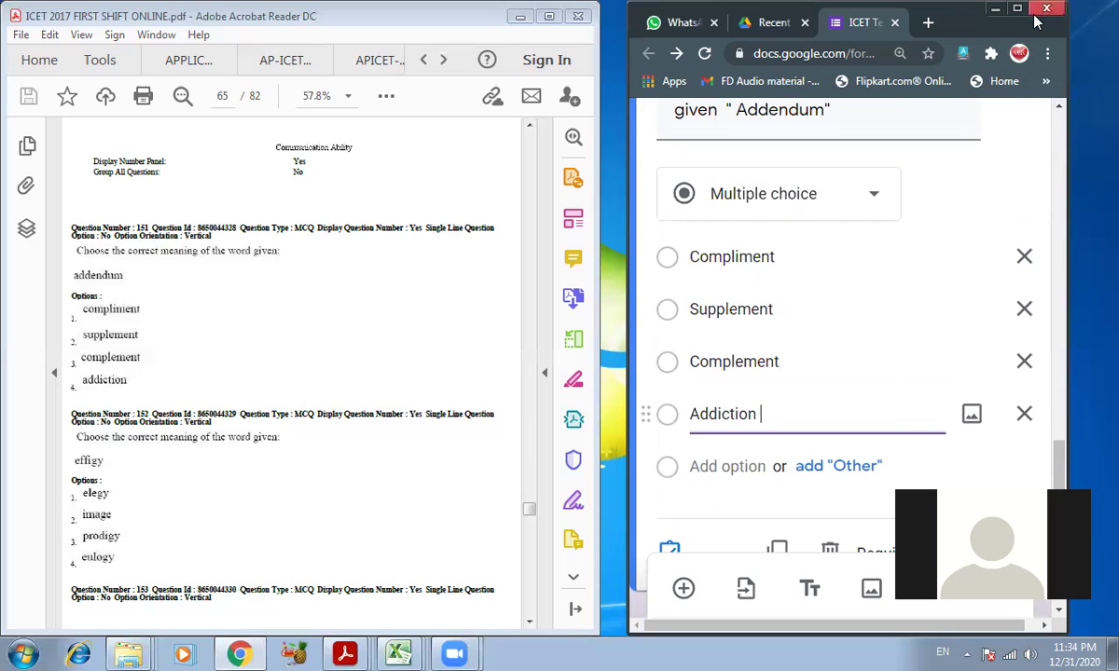
- Maximize the form window and review the finished Addendum question
{"action": "left_click", "coordinate": [1020, 11]}
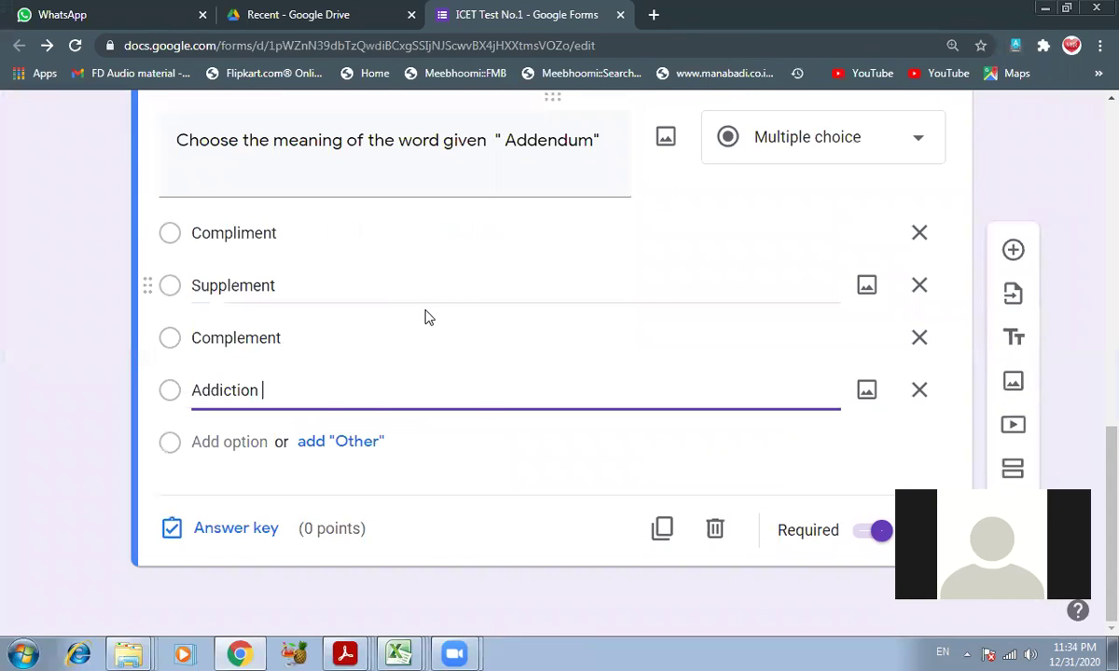
{"action": "scroll", "coordinate": [426, 311], "scroll_direction": "up", "scroll_amount": 1}
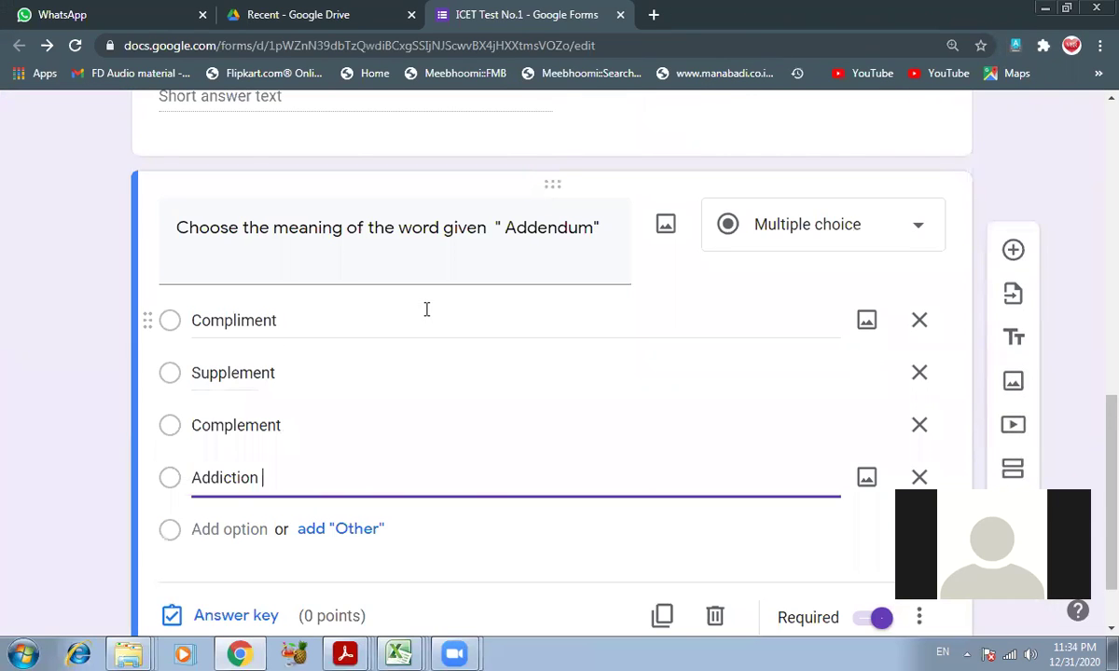
{"action": "scroll", "coordinate": [431, 363], "scroll_direction": "up", "scroll_amount": 1}
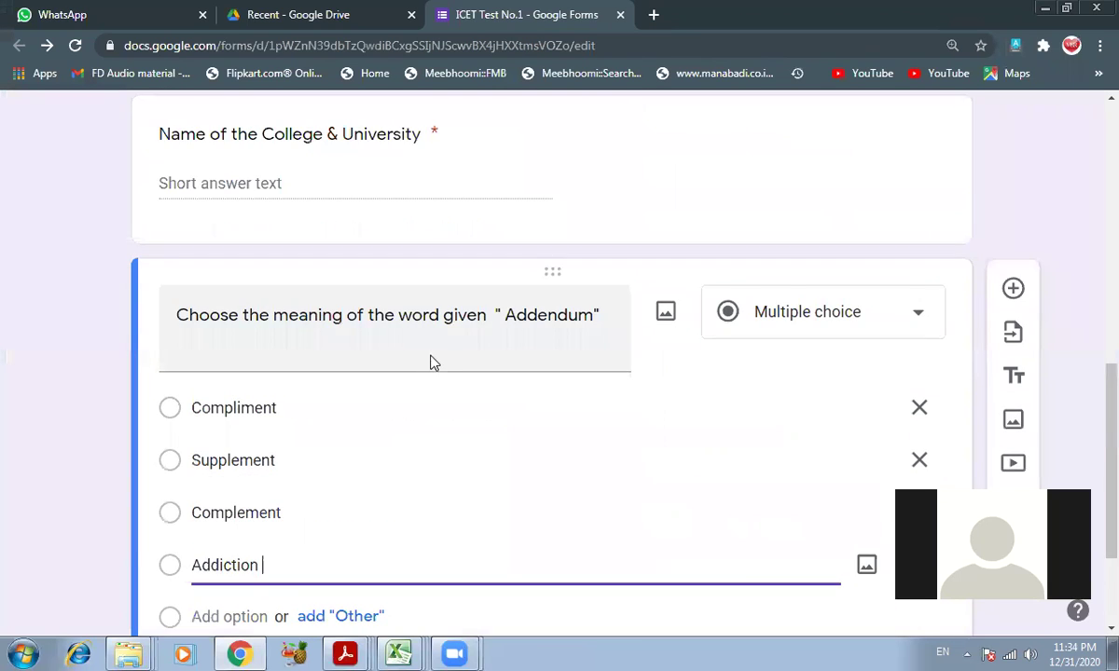
{"action": "scroll", "coordinate": [431, 363], "scroll_direction": "down", "scroll_amount": 2}
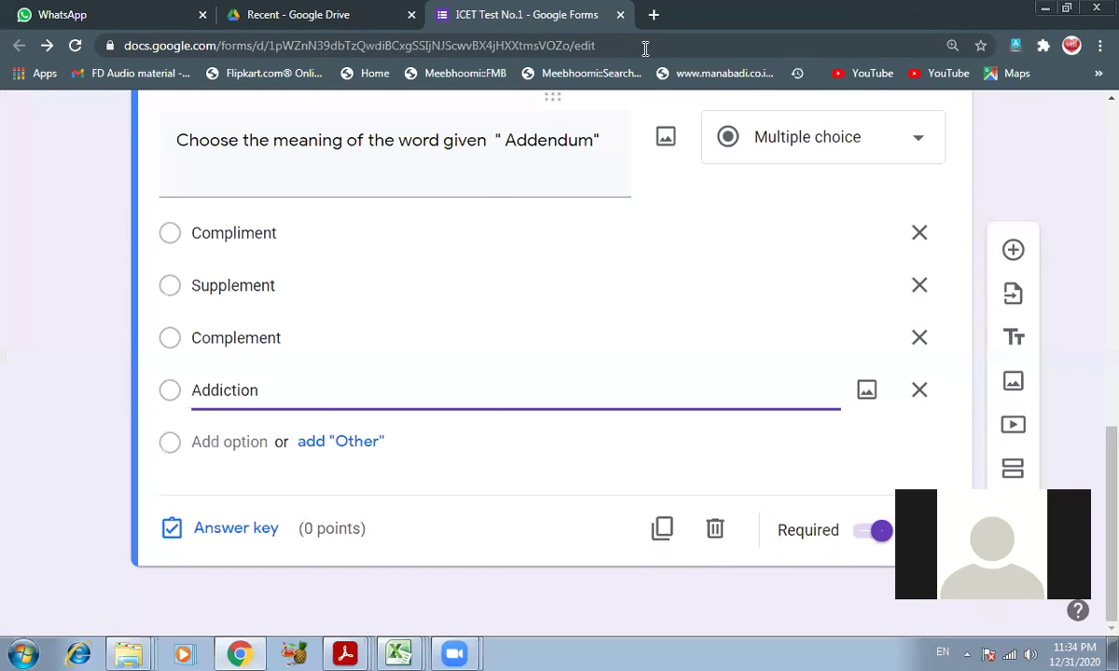
- Open 2017_Shift 1_KEY.pdf from the ICET folder and maximize it to read the answer table
{"action": "left_click", "coordinate": [1045, 9]}
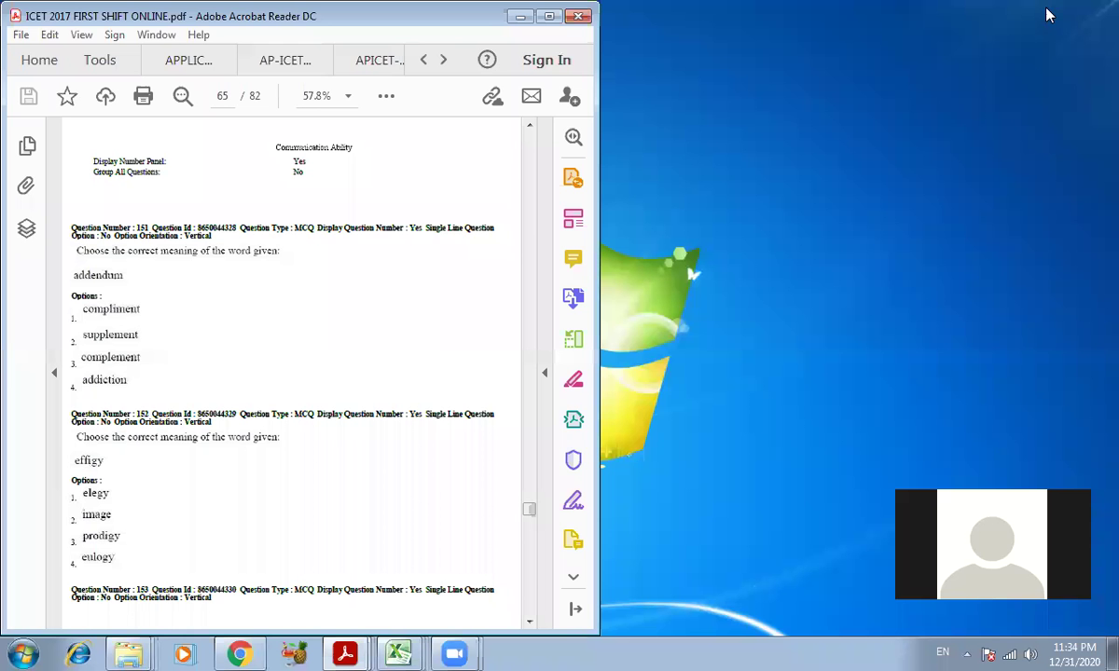
{"action": "left_click", "coordinate": [520, 16]}
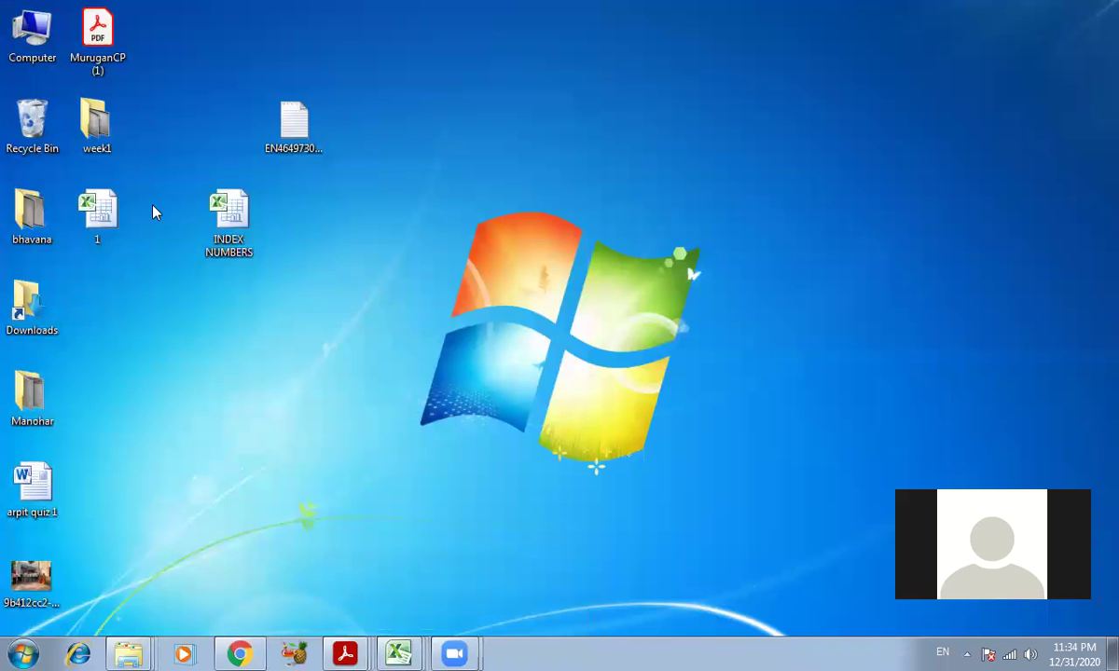
{"action": "right_click", "coordinate": [121, 653]}
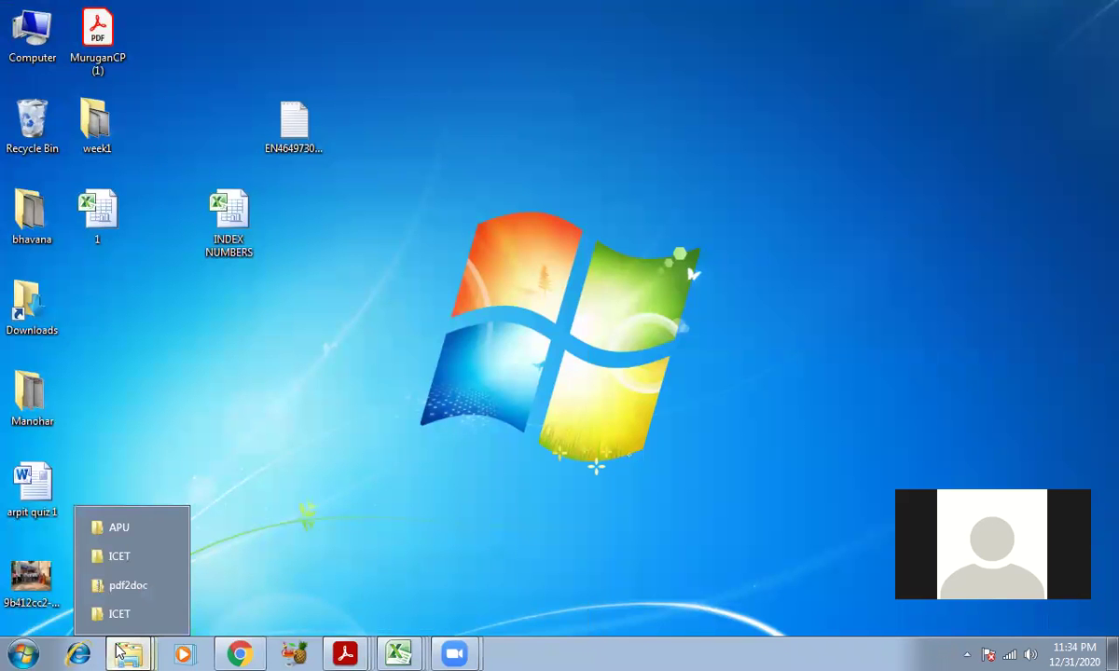
{"action": "left_click", "coordinate": [120, 557]}
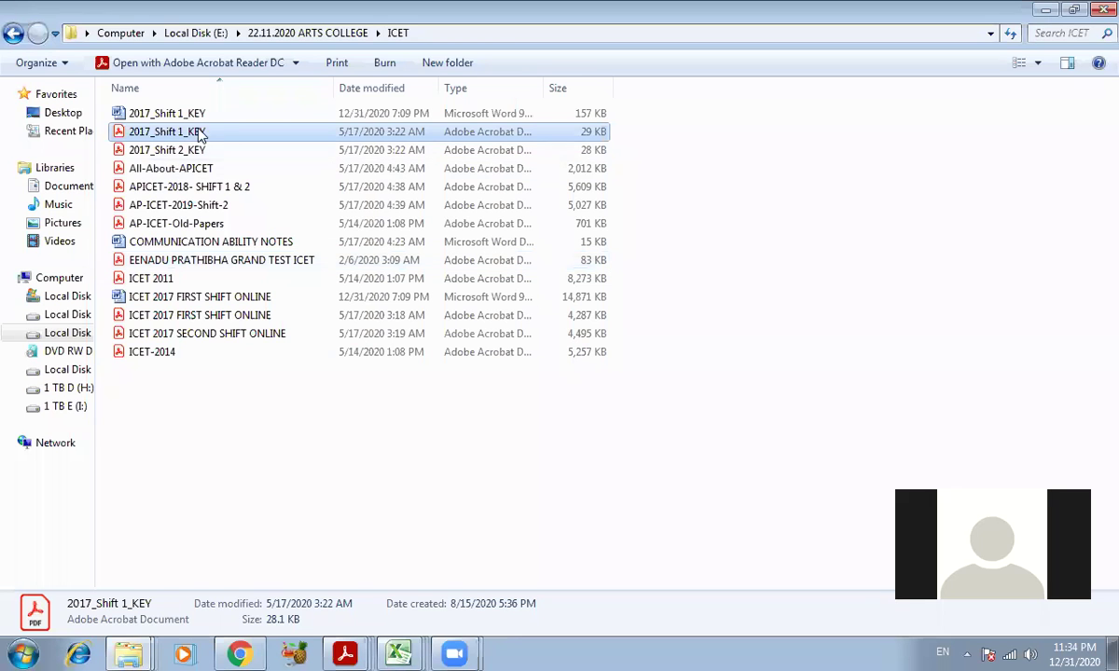
{"action": "double_click", "coordinate": [153, 138]}
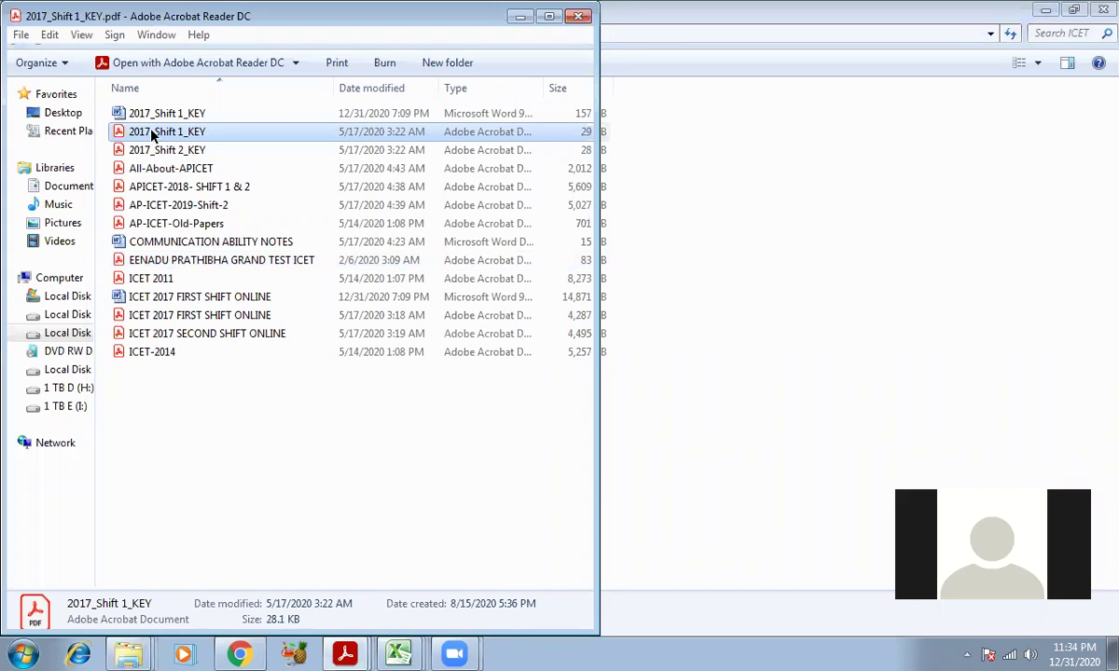
{"action": "left_click", "coordinate": [549, 18]}
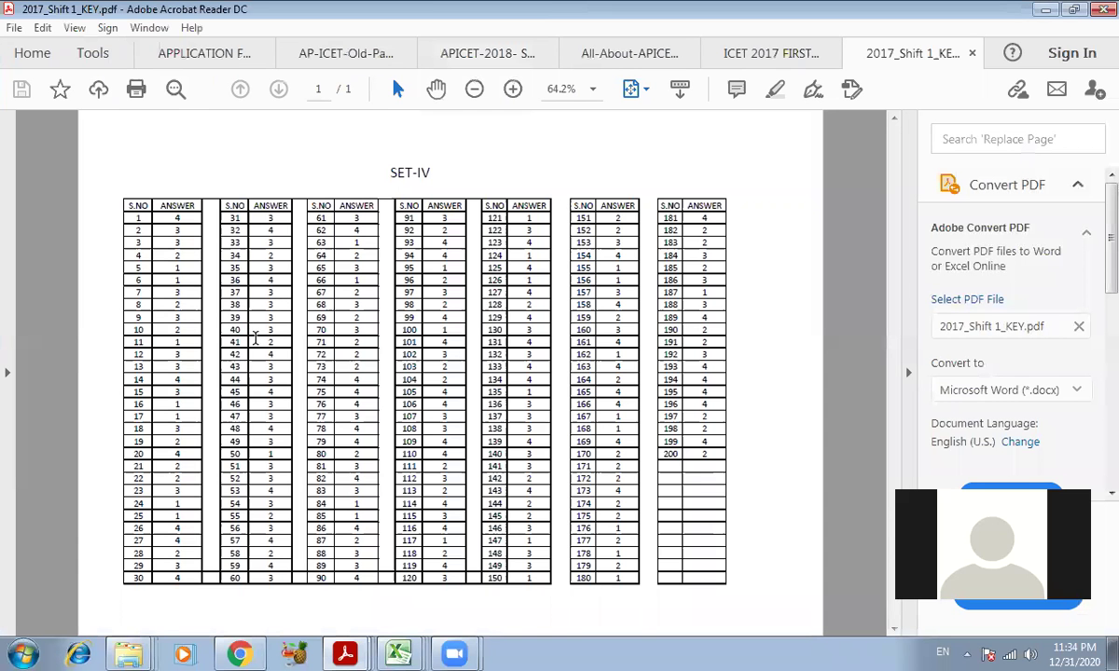
{"action": "scroll", "coordinate": [280, 359], "scroll_direction": "up", "scroll_amount": 4}
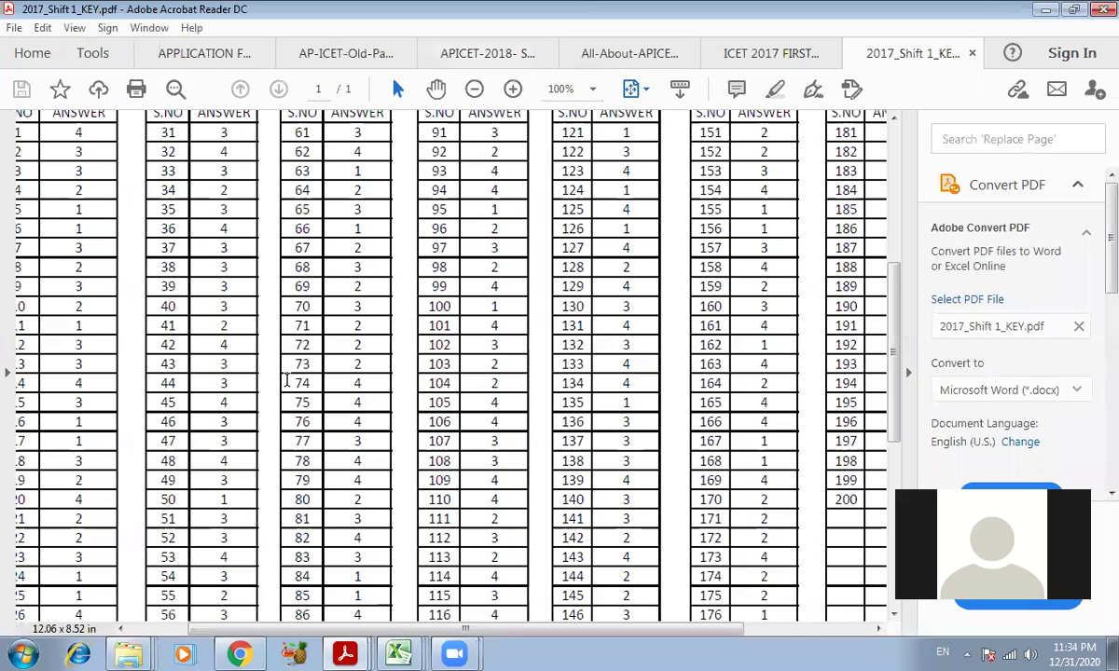
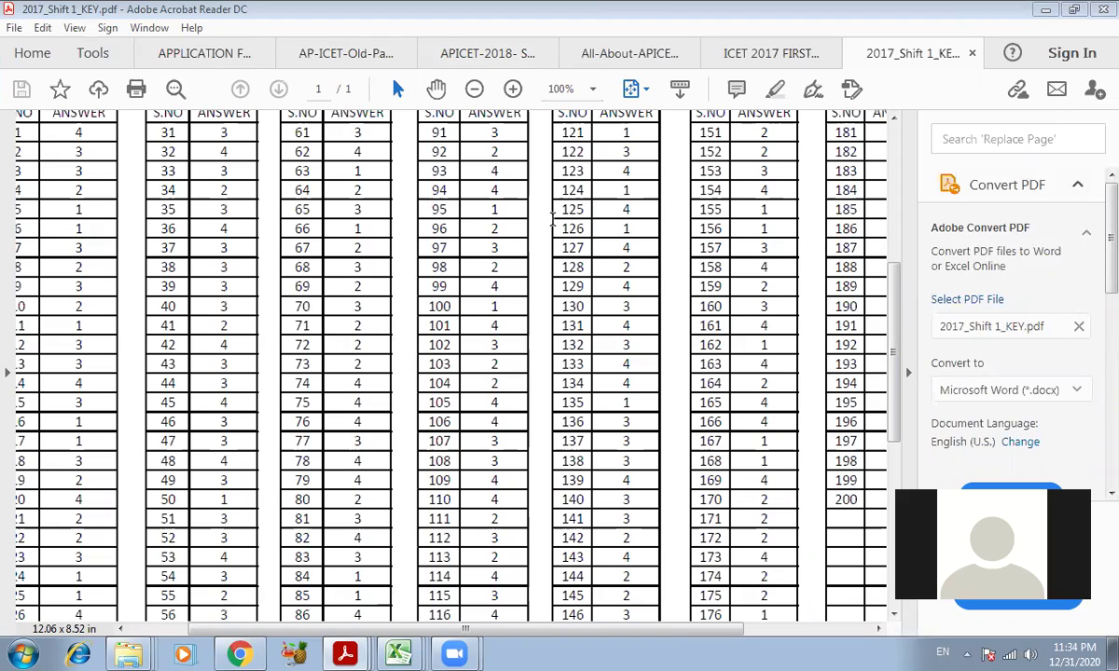
- Bring the ICET Test No.1 Google Form back in front of the answer key PDF
{"action": "left_click", "coordinate": [241, 653]}
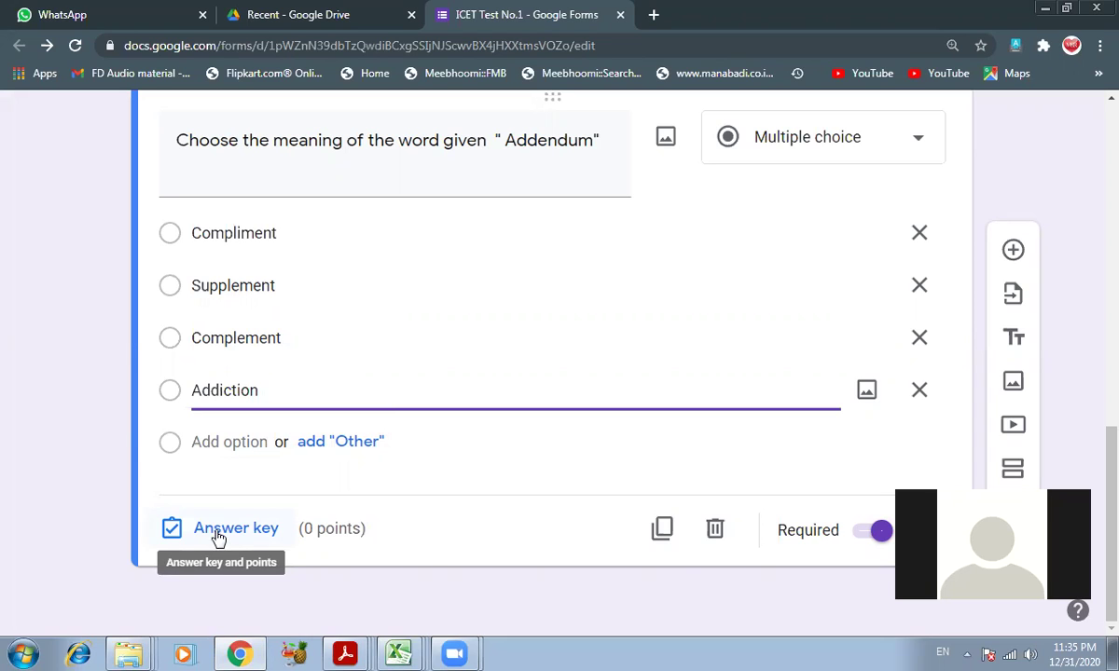
- Make Supplement the correct answer to the Addendum question, worth 1 point
{"action": "left_click", "coordinate": [223, 532]}
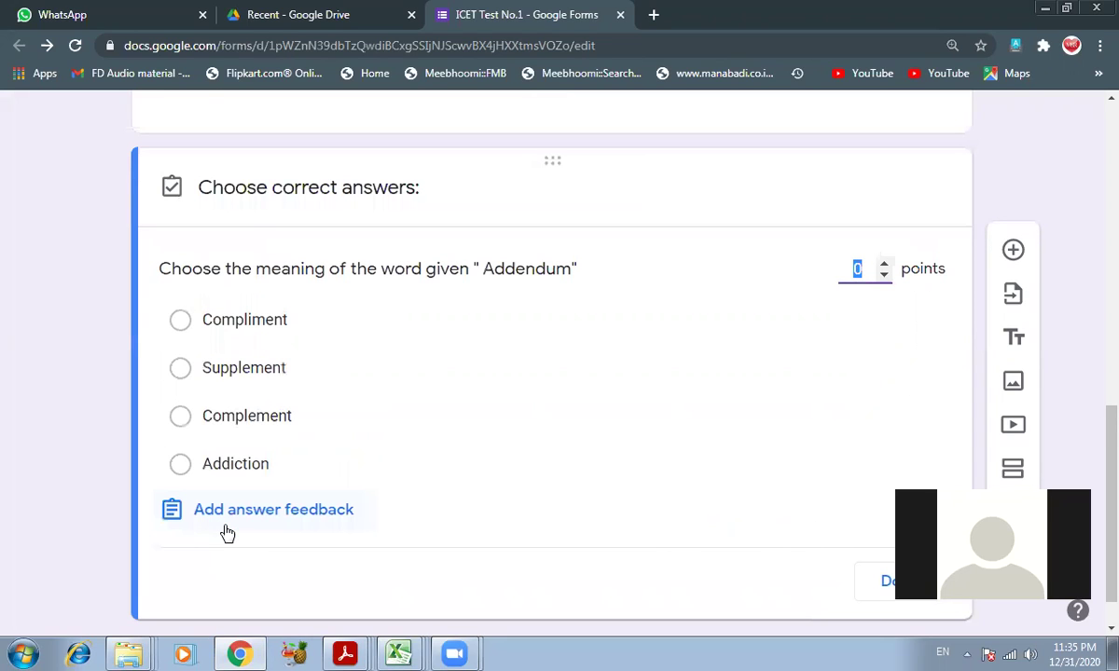
{"action": "left_click", "coordinate": [886, 268]}
{"action": "left_click_drag", "start_coordinate": [1073, 576], "coordinate": [1101, 451]}
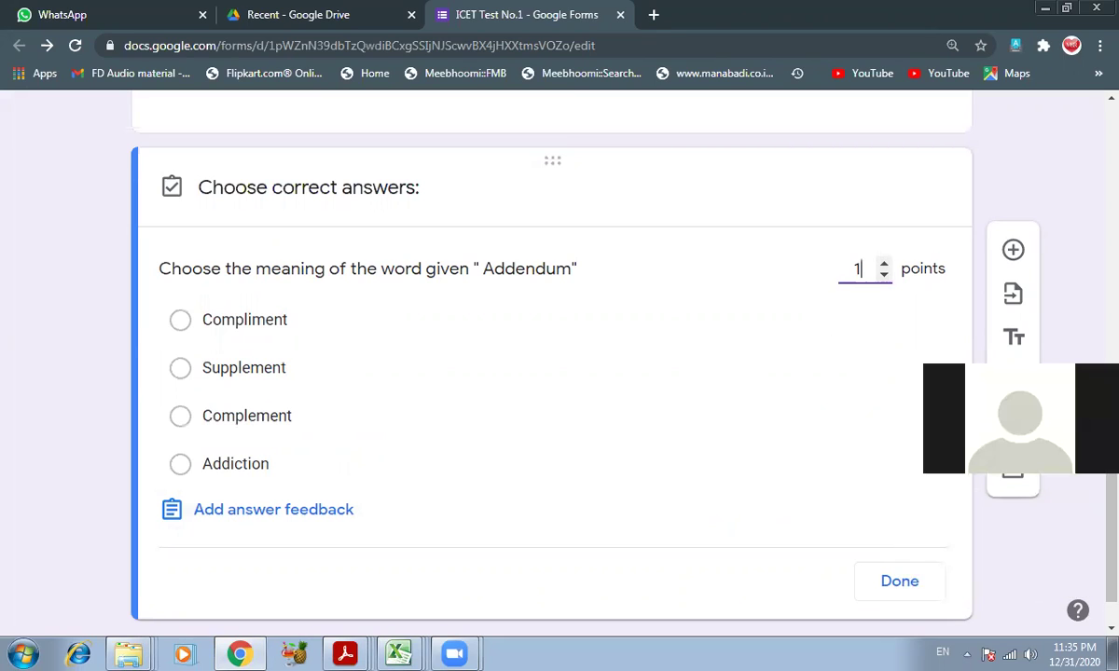
{"action": "left_click", "coordinate": [181, 371]}
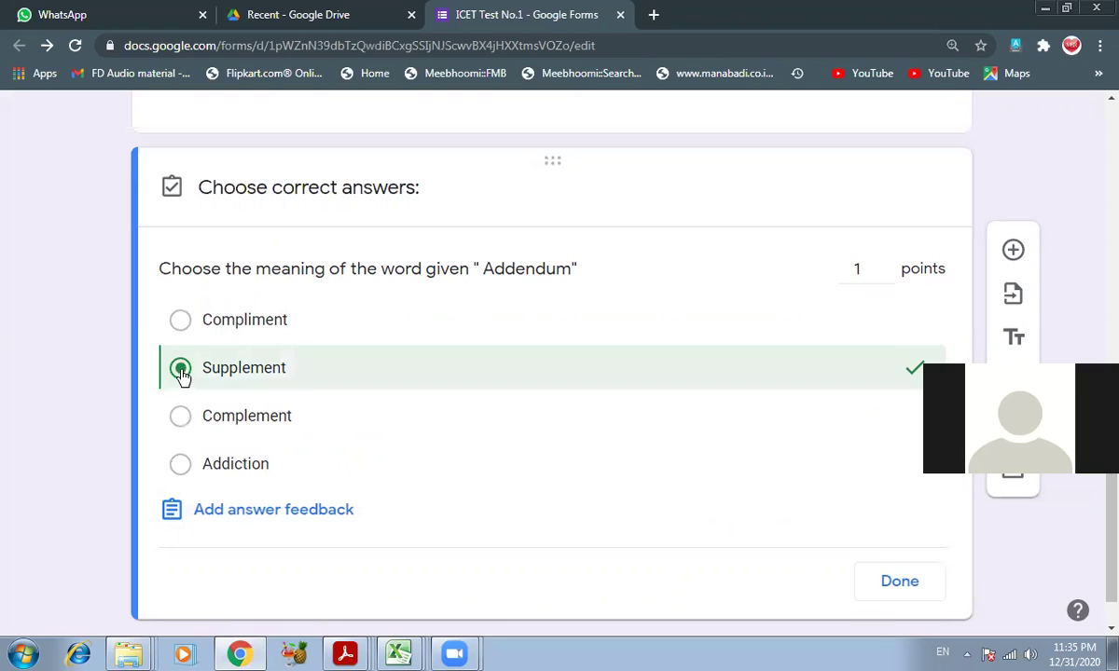
{"action": "left_click", "coordinate": [904, 590]}
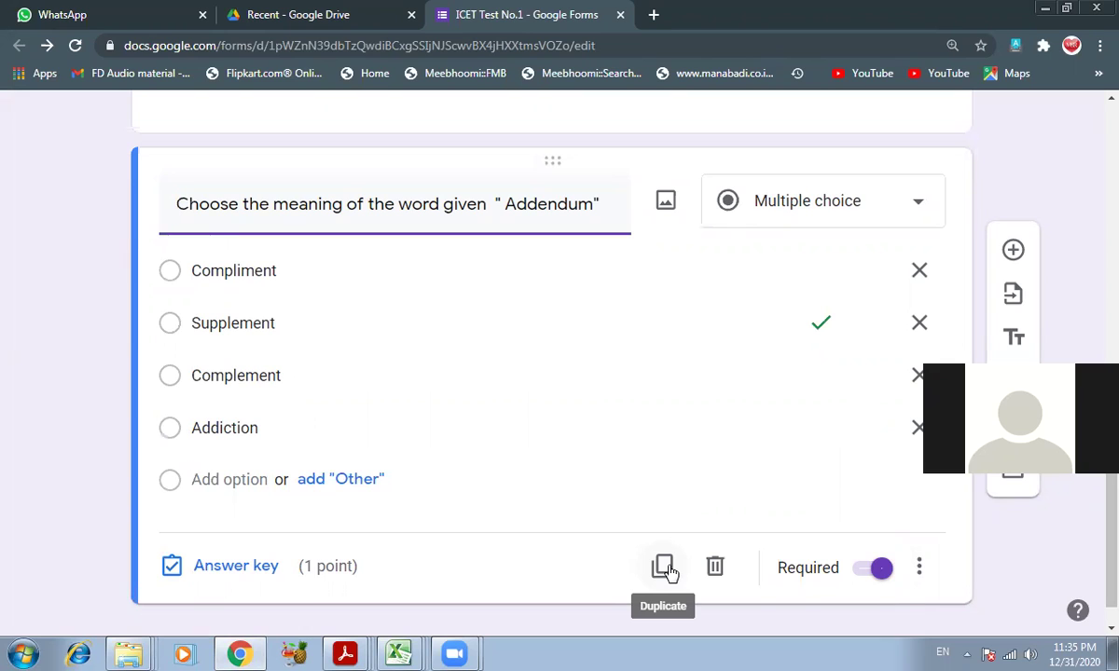
- Duplicate the Addendum question and bring up Acrobat's recent PDF list
{"action": "left_click", "coordinate": [668, 570]}
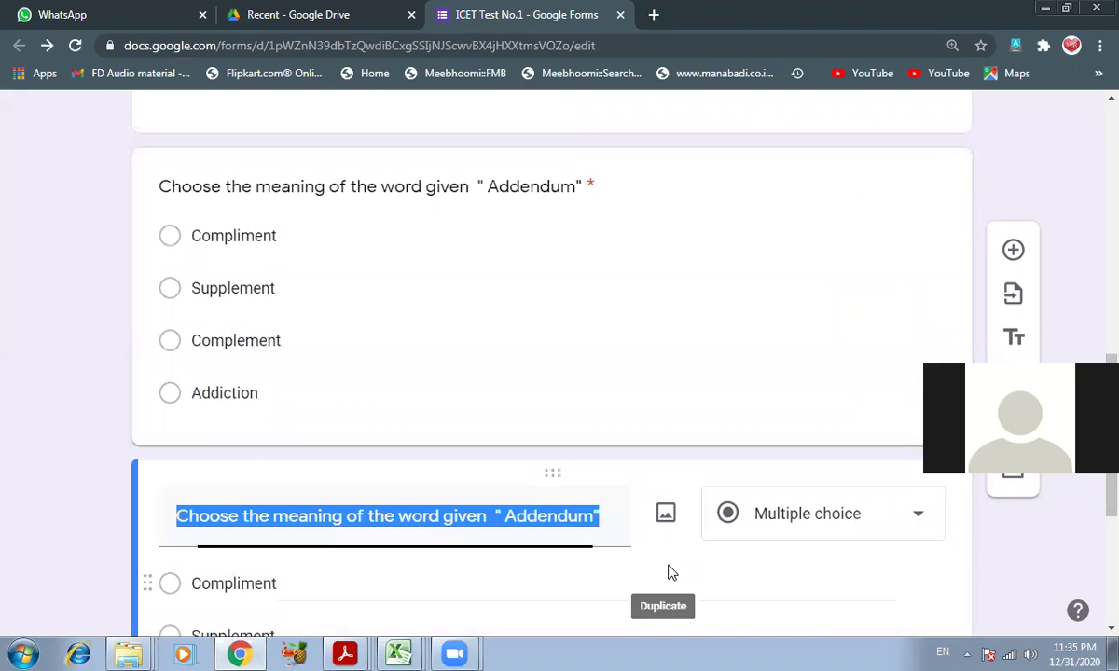
{"action": "scroll", "coordinate": [407, 257], "scroll_direction": "down", "scroll_amount": 3}
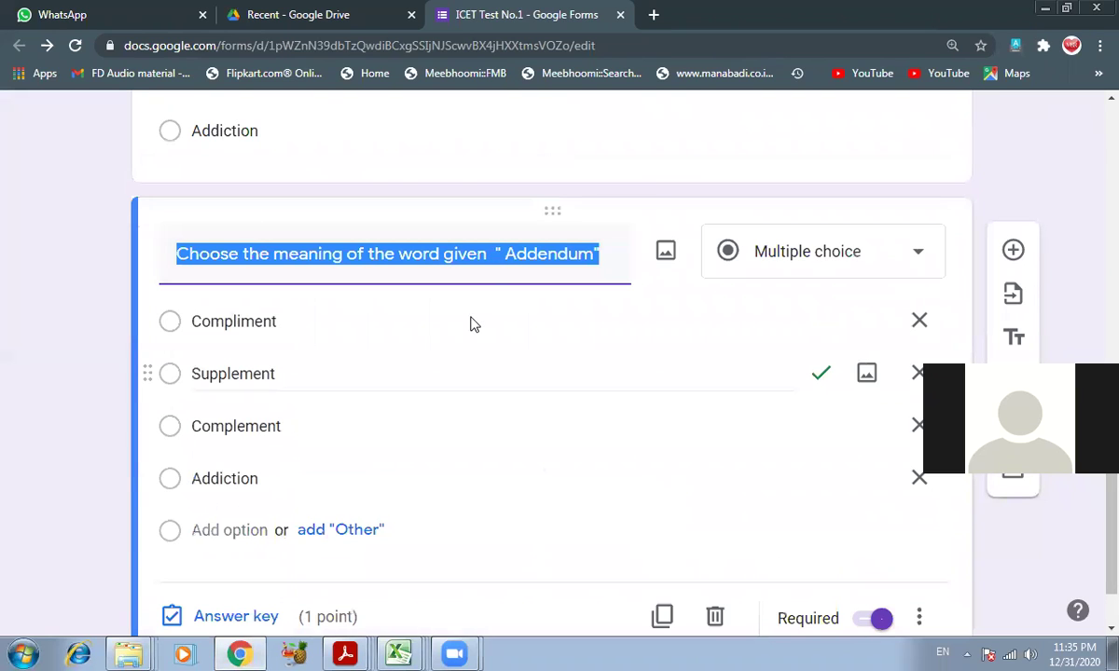
{"action": "right_click", "coordinate": [361, 653]}
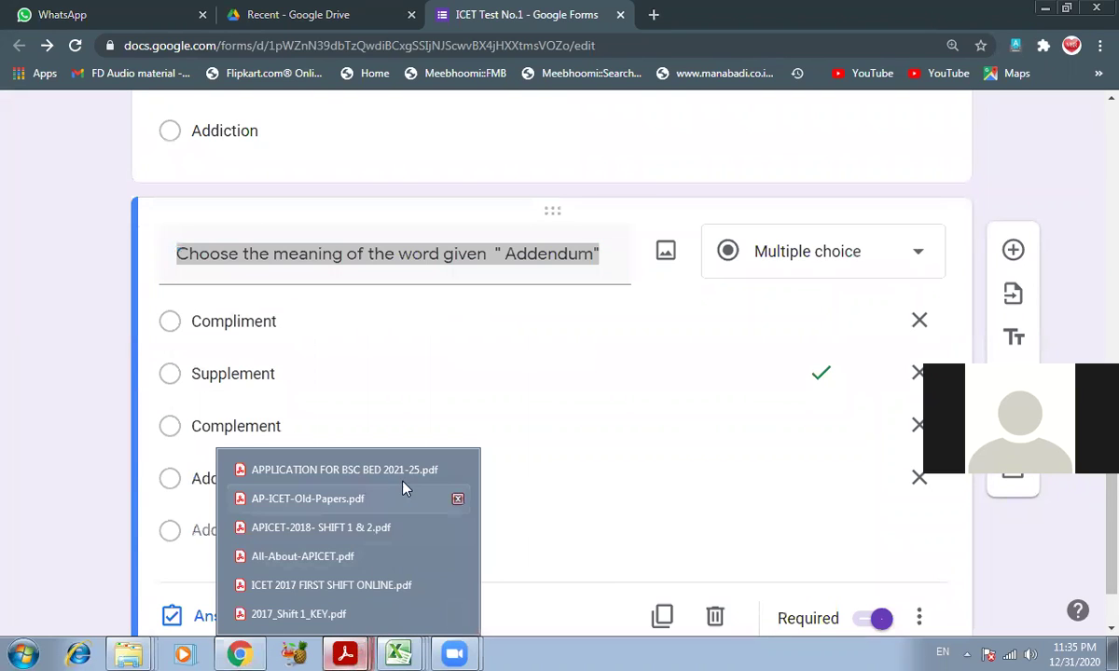
- Open ICET 2017 FIRST SHIFT ONLINE.pdf and scroll down to question 152 on effigy
{"action": "left_click", "coordinate": [346, 591]}
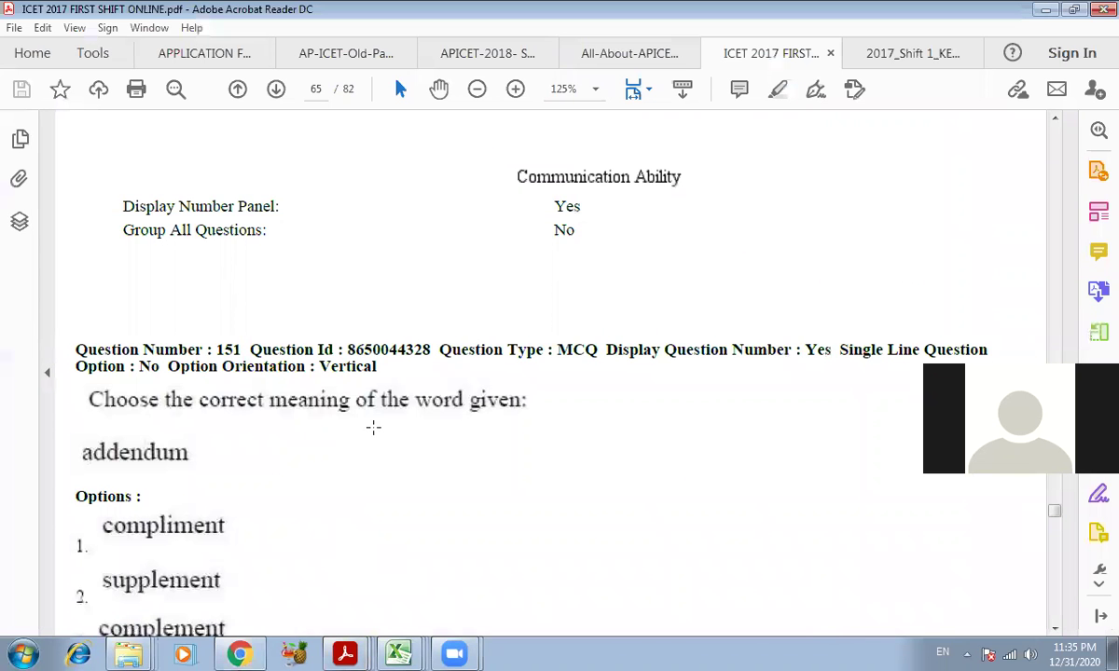
{"action": "left_click", "coordinate": [332, 509]}
{"action": "scroll", "coordinate": [335, 513], "scroll_direction": "down", "scroll_amount": 3}
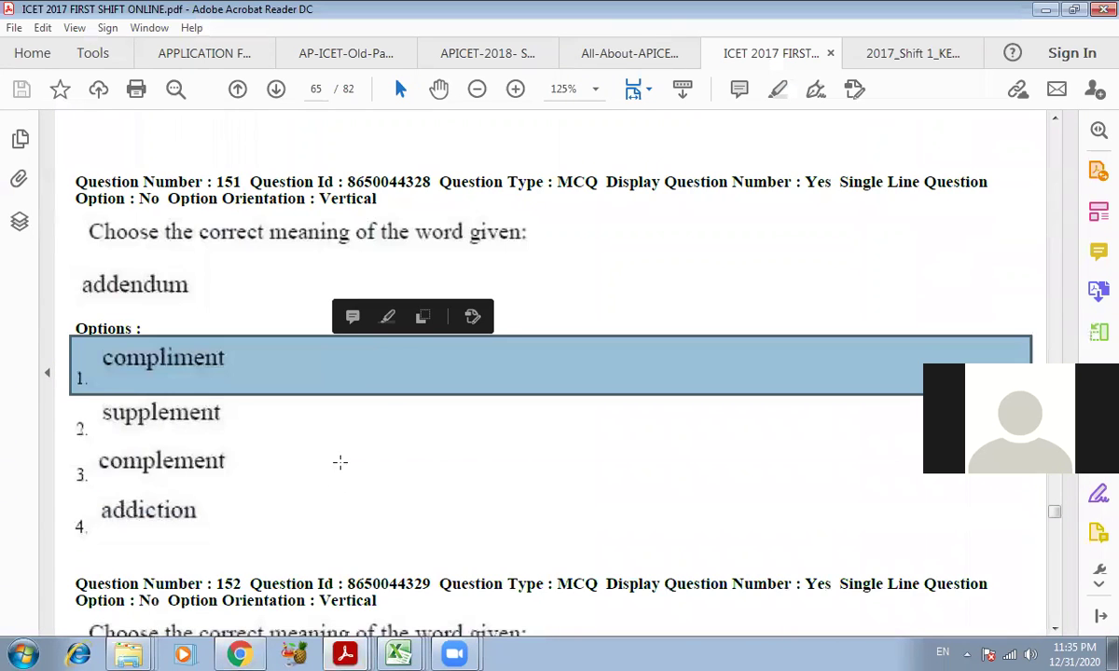
{"action": "scroll", "coordinate": [339, 447], "scroll_direction": "down", "scroll_amount": 3}
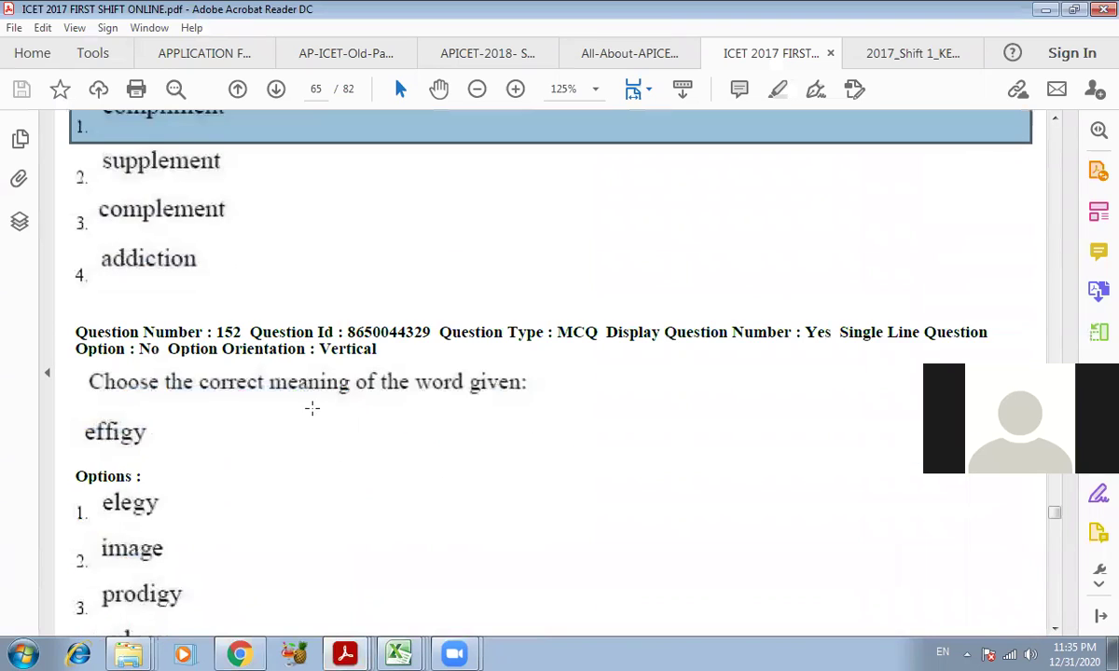
{"action": "scroll", "coordinate": [308, 410], "scroll_direction": "down", "scroll_amount": 1}
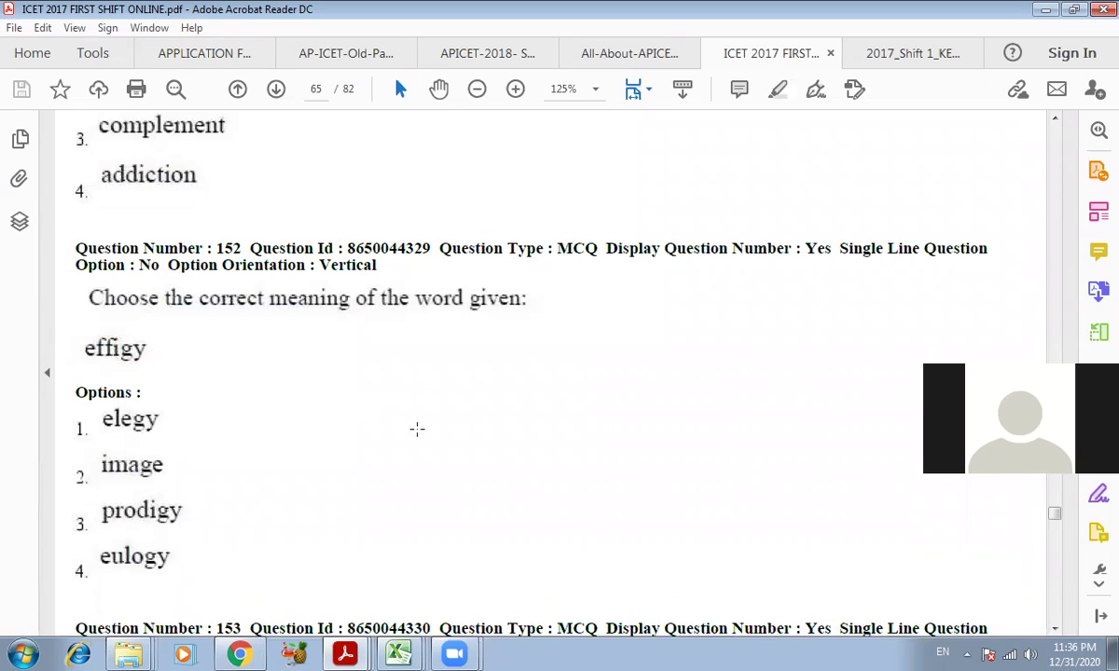
{"action": "scroll", "coordinate": [111, 276], "scroll_direction": "down", "scroll_amount": 1}
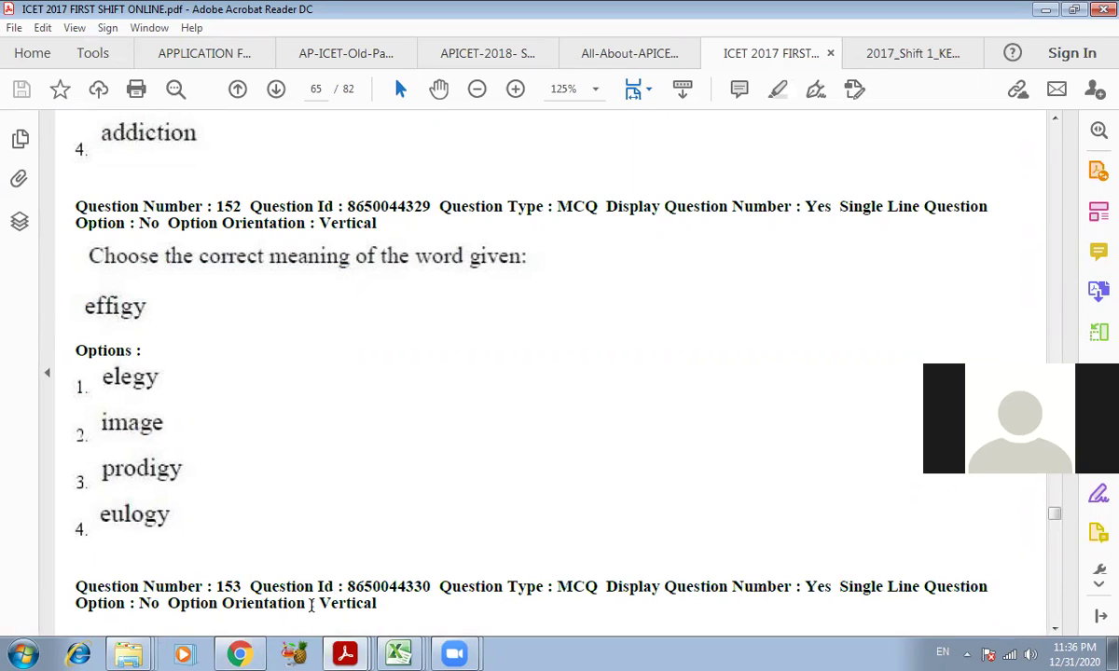
- Replace Addendum in the copied question's title with the word Effigy
{"action": "left_click", "coordinate": [240, 655]}
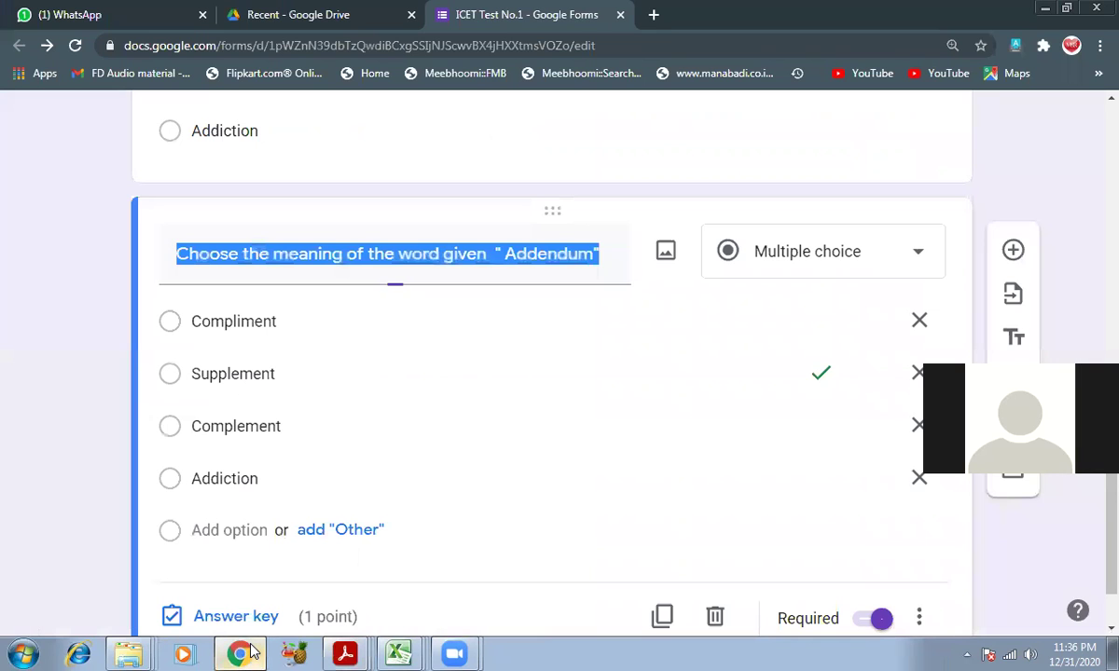
{"action": "double_click", "coordinate": [522, 252]}
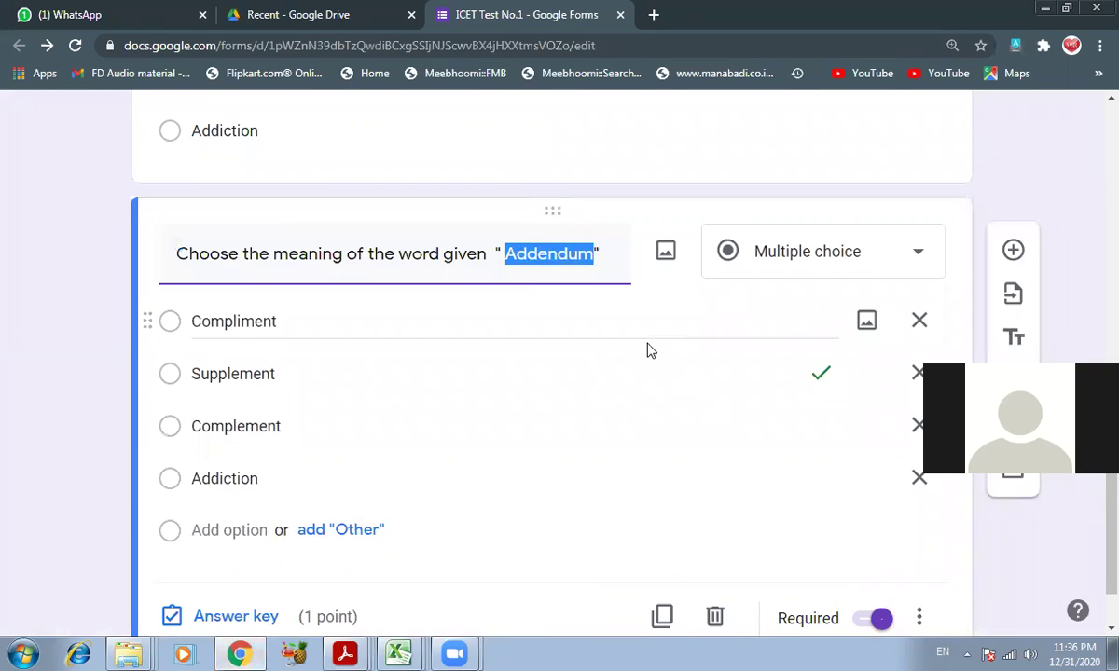
{"action": "type", "text": "Effigy"}
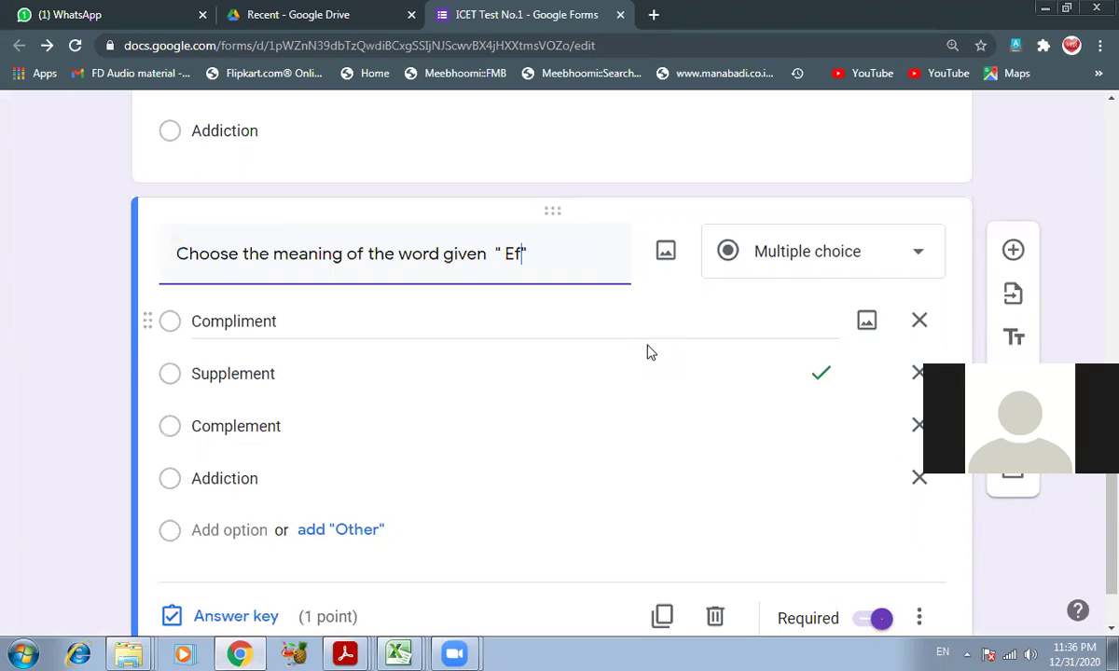
{"action": "key", "text": "BackSpace"}
{"action": "key", "text": "BackSpace"}
{"action": "key", "text": "BackSpace"}
{"action": "type", "text": "egy"}
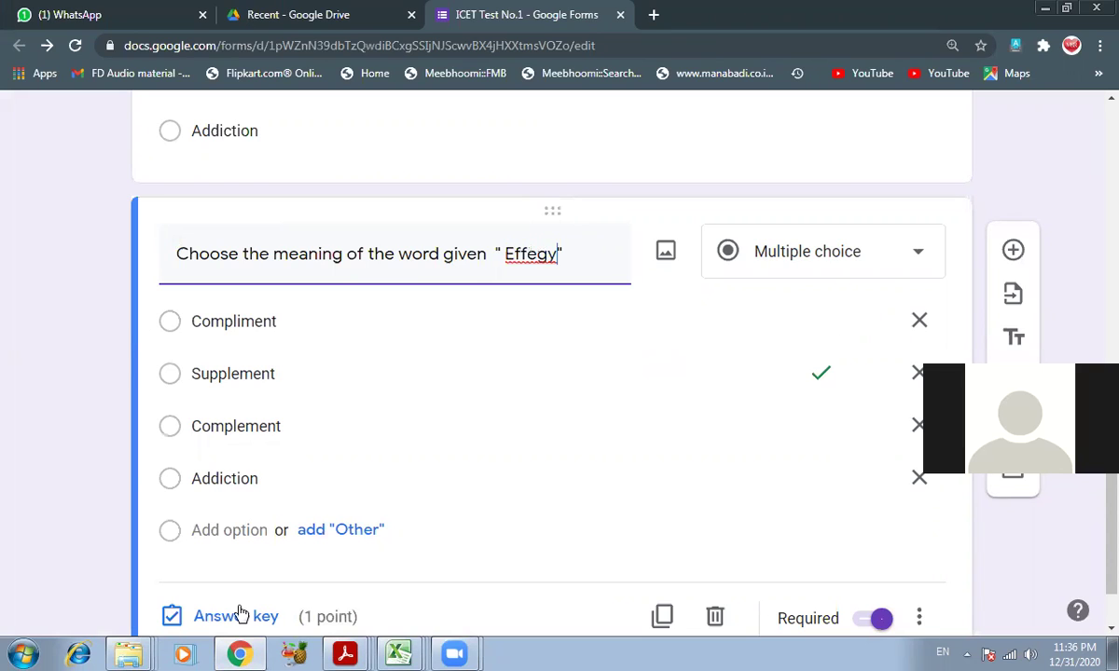
- Check the spelling in the first-shift paper and correct Effegy to Effigy
{"action": "right_click", "coordinate": [353, 651]}
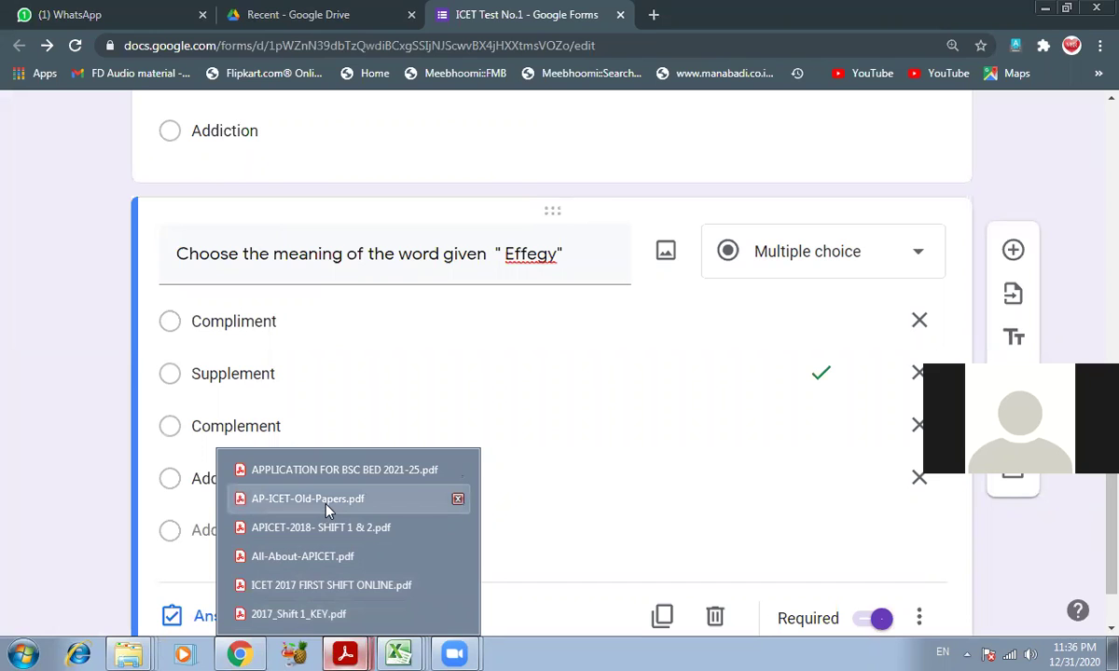
{"action": "left_click", "coordinate": [305, 585]}
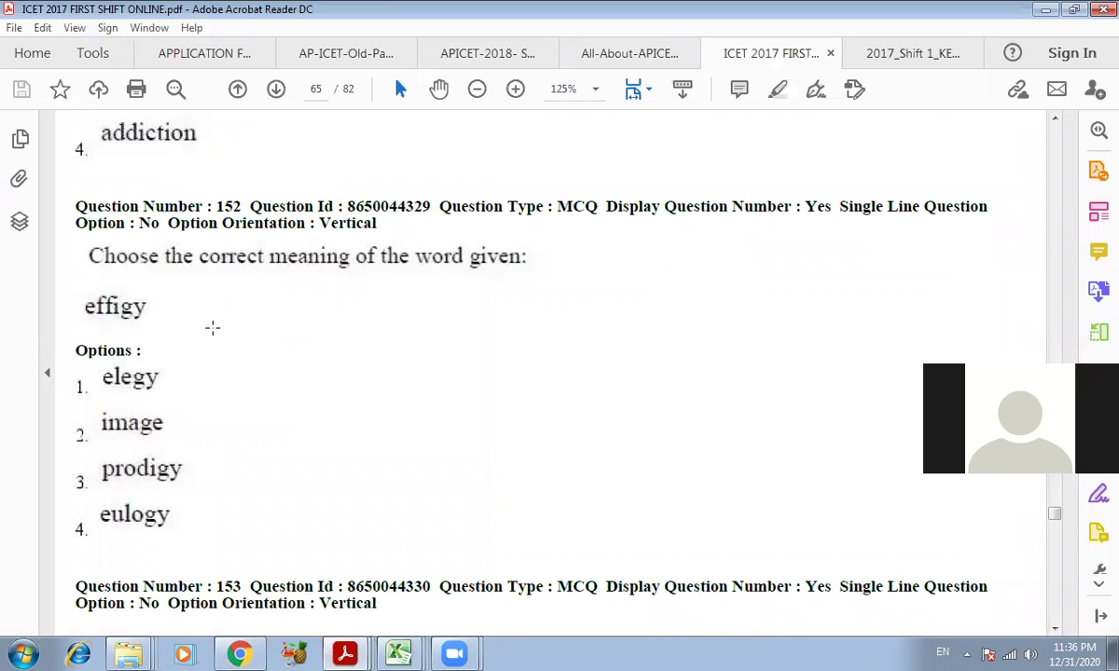
{"action": "left_click", "coordinate": [239, 654]}
{"action": "left_click", "coordinate": [548, 254]}
{"action": "key", "text": "BackSpace"}
{"action": "type", "text": "ing of the word given  \" Effigy"}
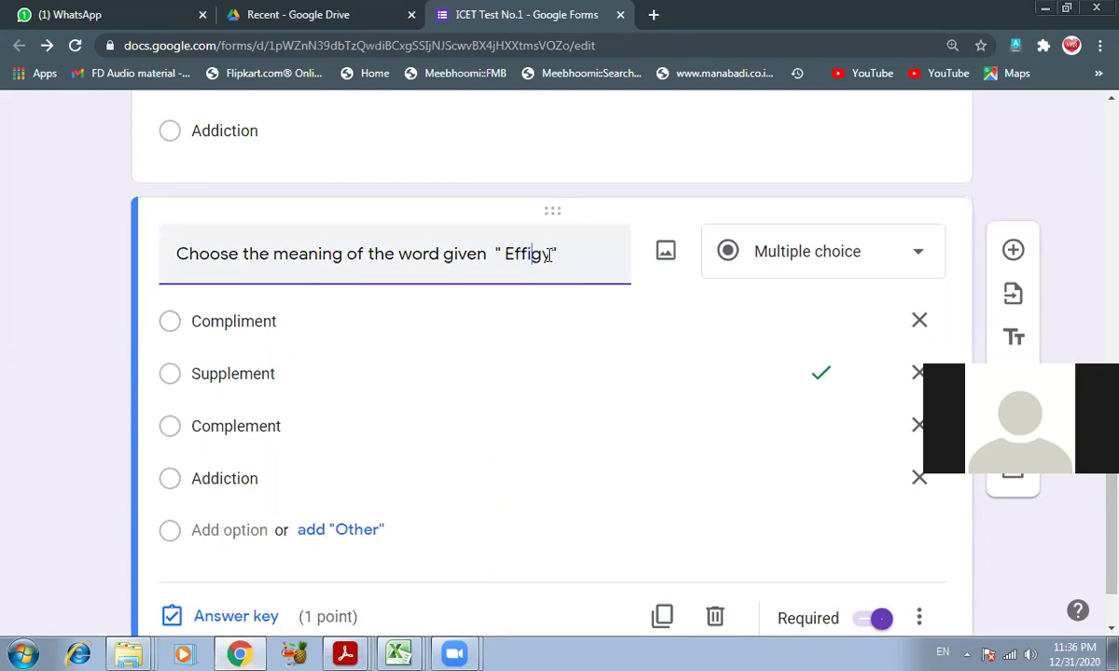
- Select the first option, Compliment, and bring up the first-shift paper to read the options
{"action": "double_click", "coordinate": [234, 320]}
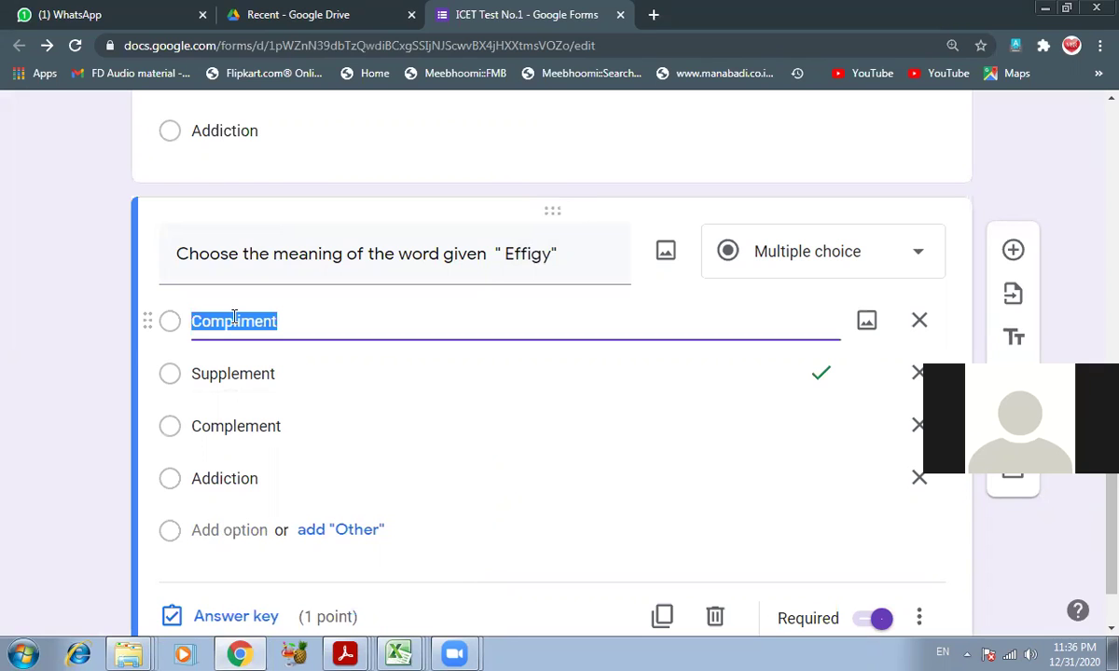
{"action": "scroll", "coordinate": [317, 280], "scroll_direction": "up", "scroll_amount": 3}
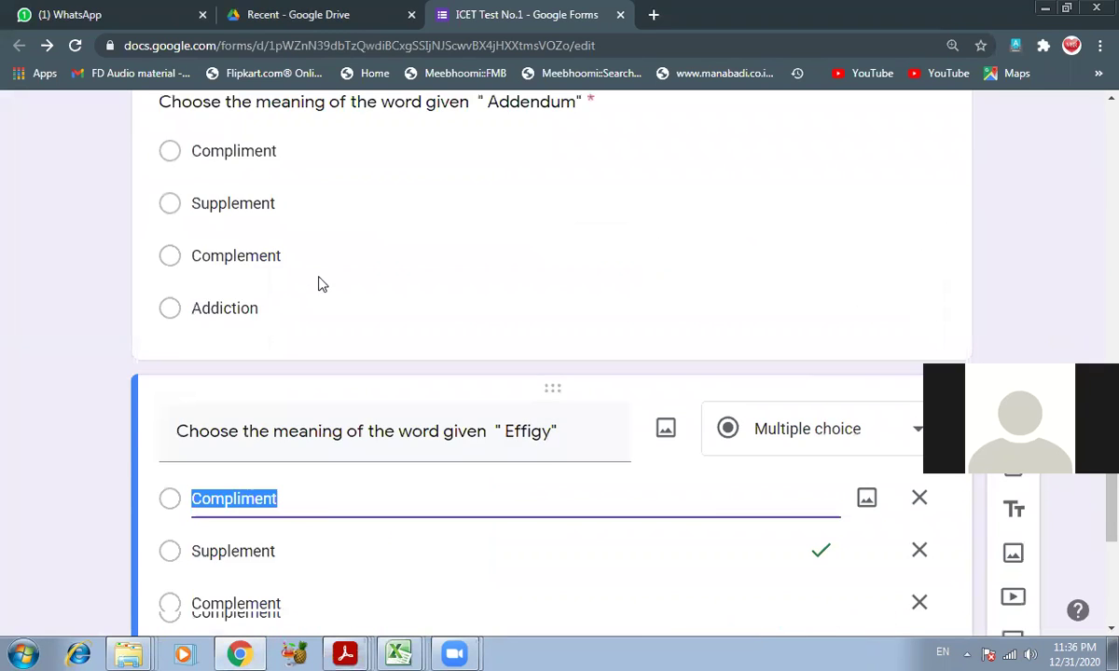
{"action": "scroll", "coordinate": [319, 278], "scroll_direction": "down", "scroll_amount": 3}
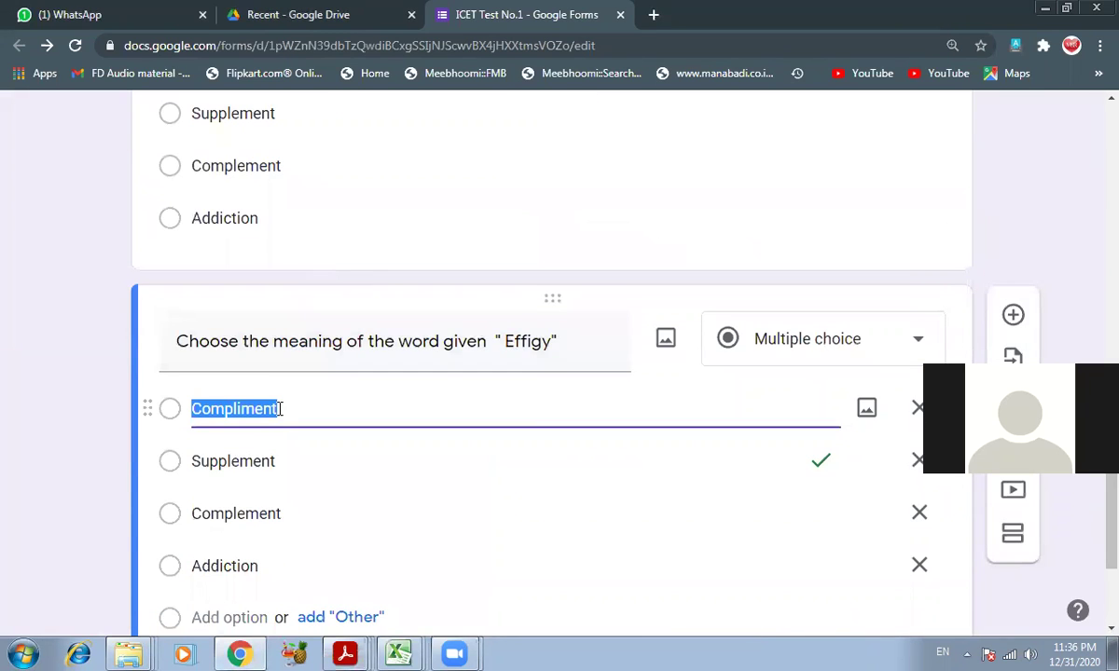
{"action": "scroll", "coordinate": [280, 416], "scroll_direction": "down", "scroll_amount": 1}
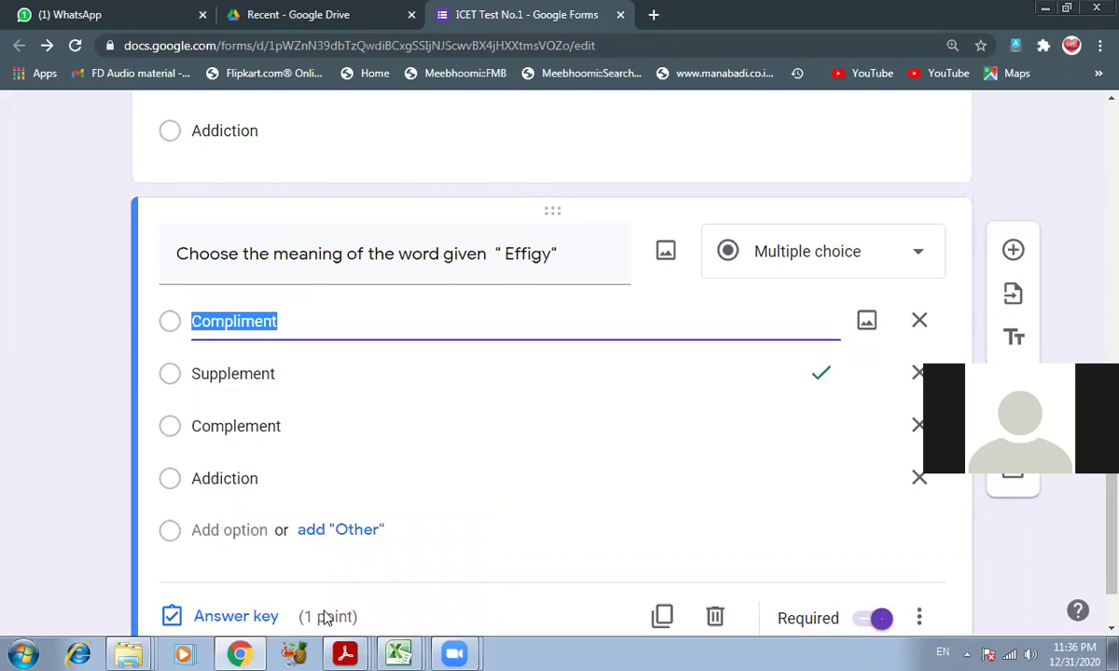
{"action": "right_click", "coordinate": [340, 651]}
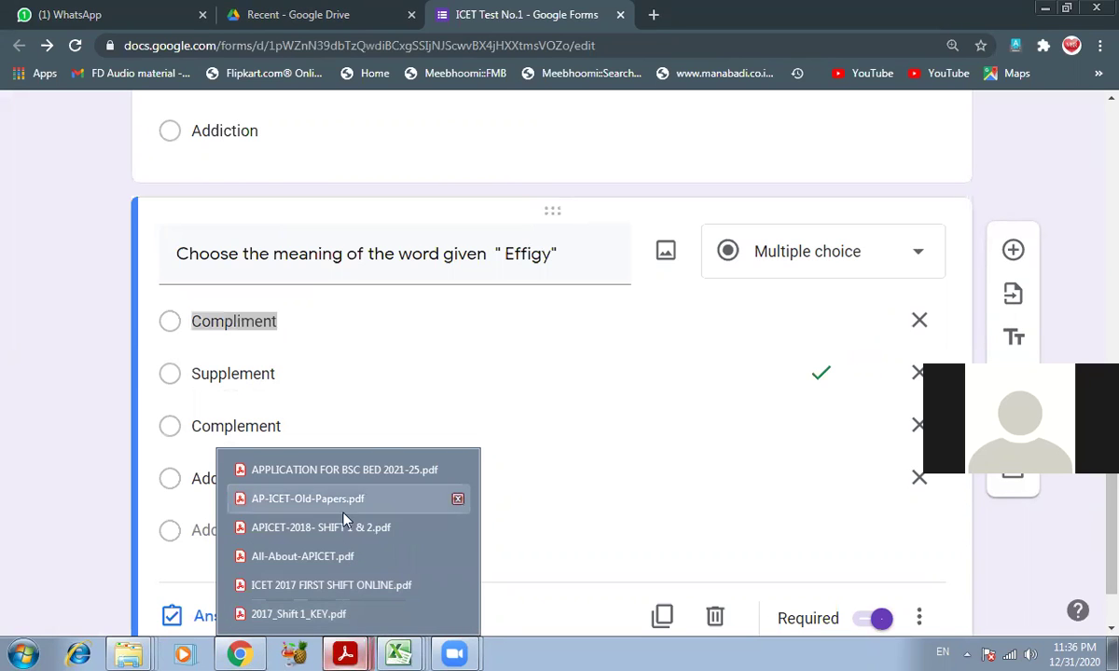
{"action": "left_click", "coordinate": [329, 586]}
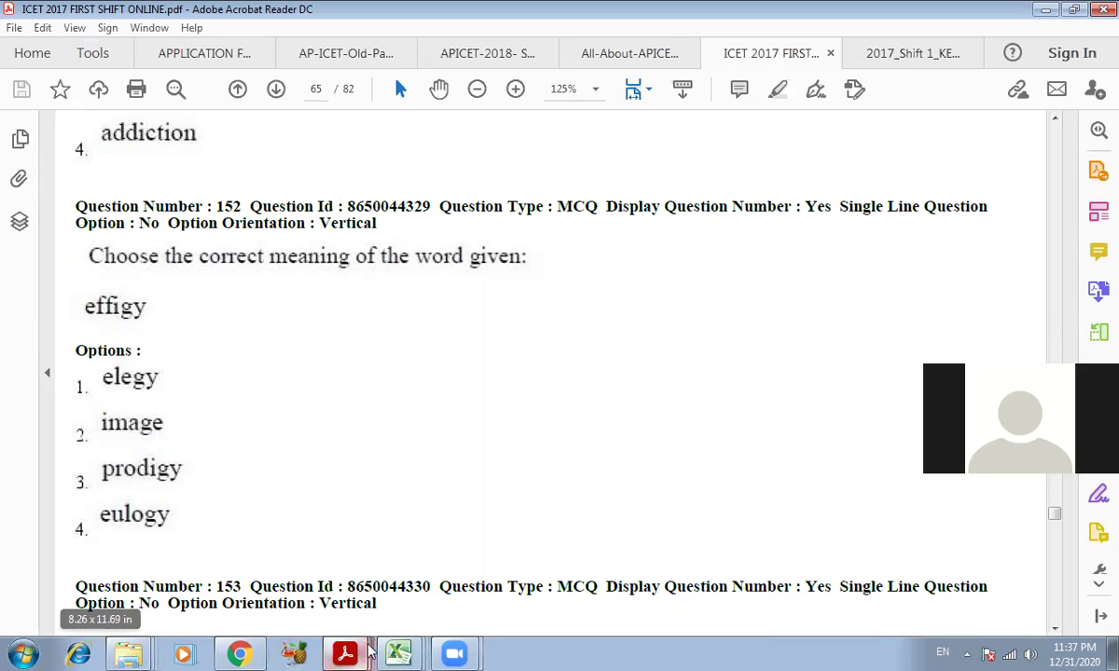
- Replace the first option with Elegy and select the Supplement option text
{"action": "left_click", "coordinate": [240, 653]}
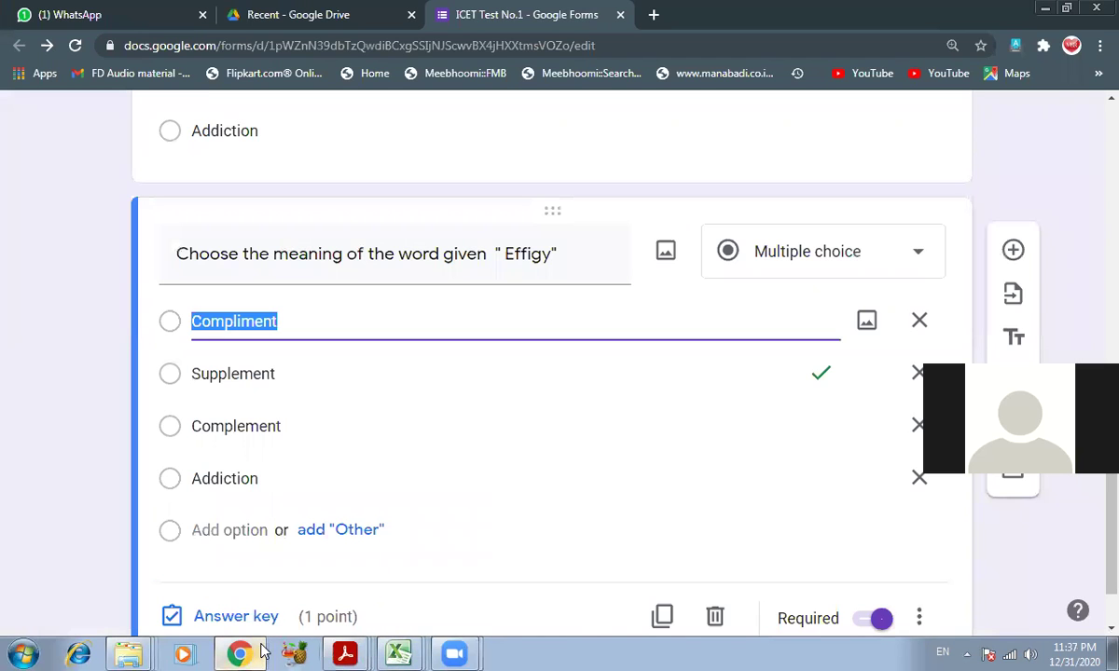
{"action": "type", "text": "Elegy"}
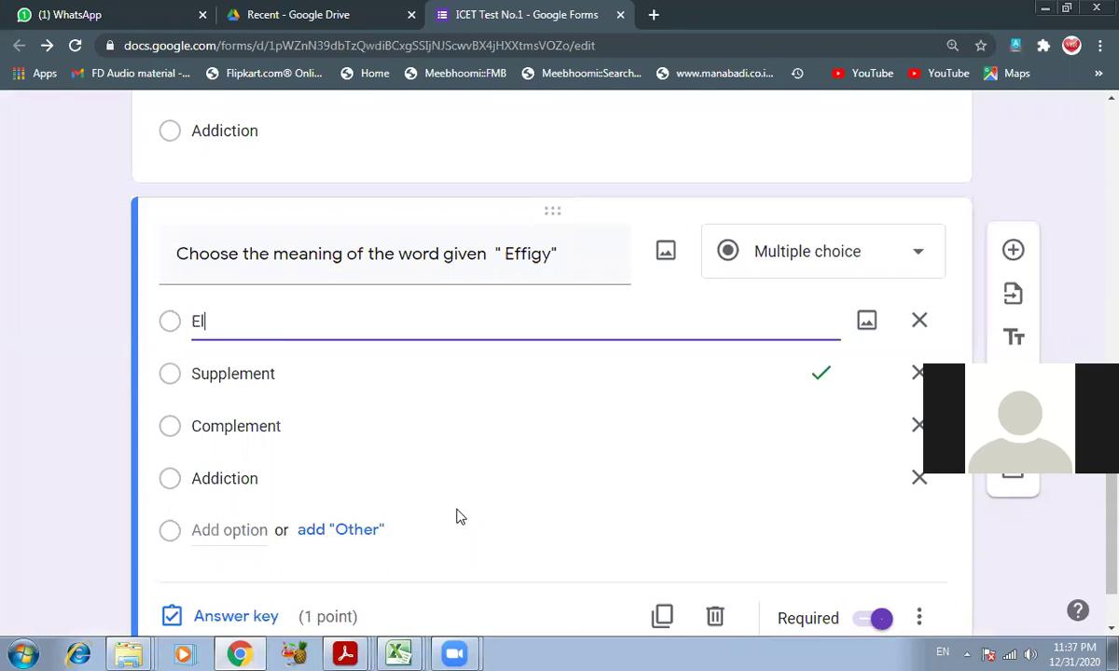
{"action": "key", "text": "Tab"}
{"action": "key", "text": "Tab"}
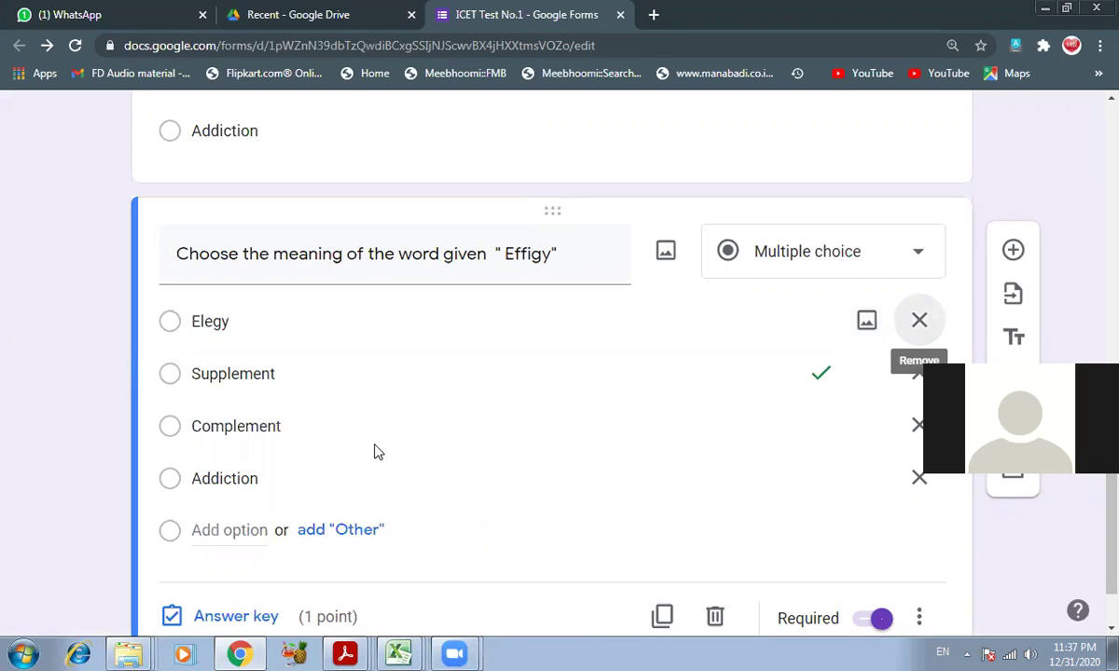
{"action": "left_click", "coordinate": [288, 373]}
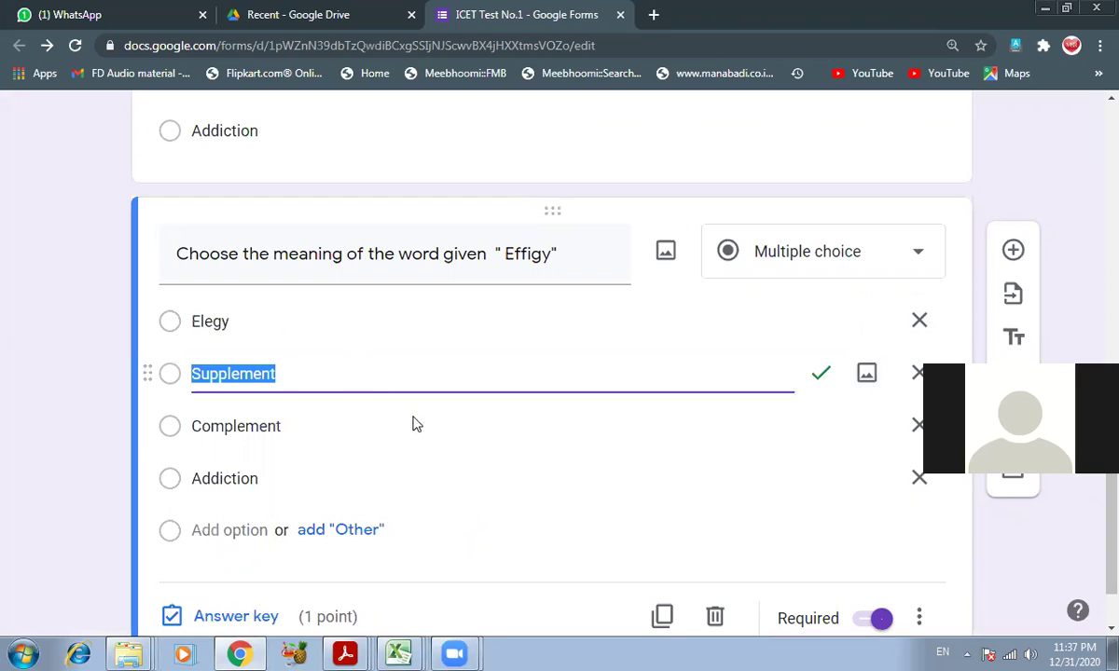
- Close the four extra PDFs and bring ICET 2017 FIRST SHIFT ONLINE.pdf forward
{"action": "left_click", "coordinate": [346, 653]}
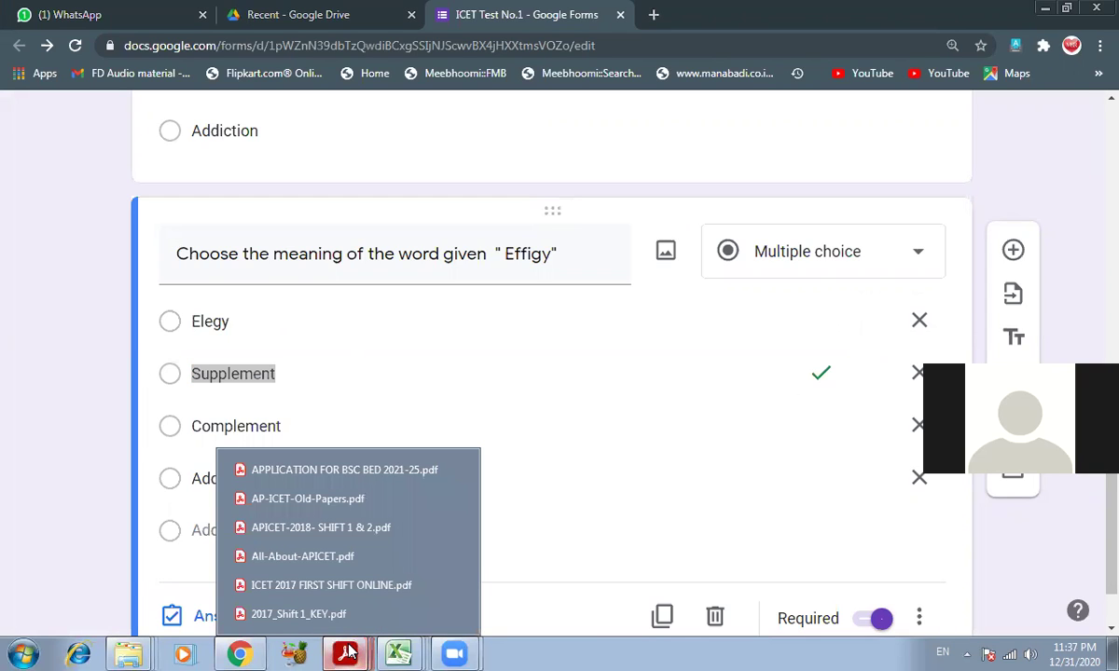
{"action": "right_click", "coordinate": [326, 477]}
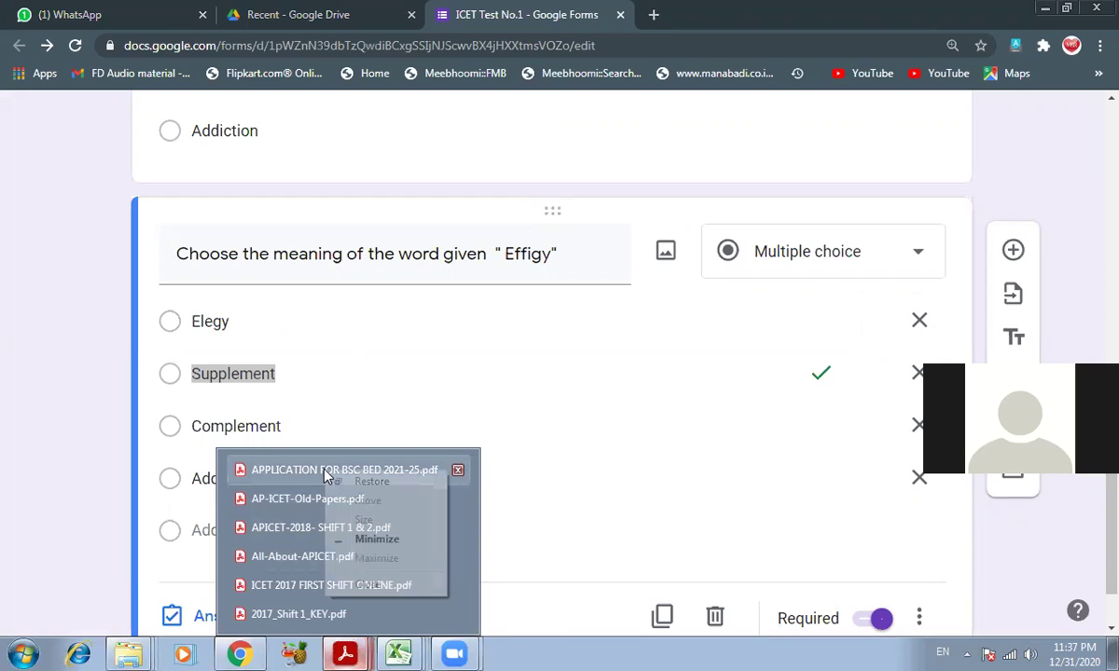
{"action": "left_click", "coordinate": [457, 470]}
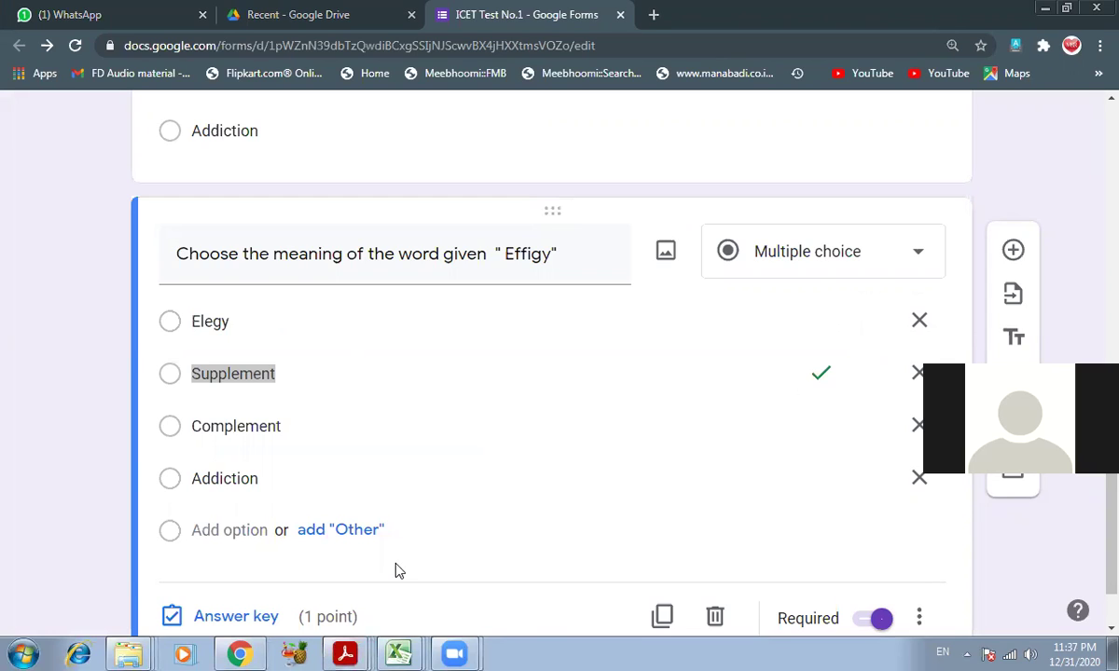
{"action": "mouse_move", "coordinate": [353, 654]}
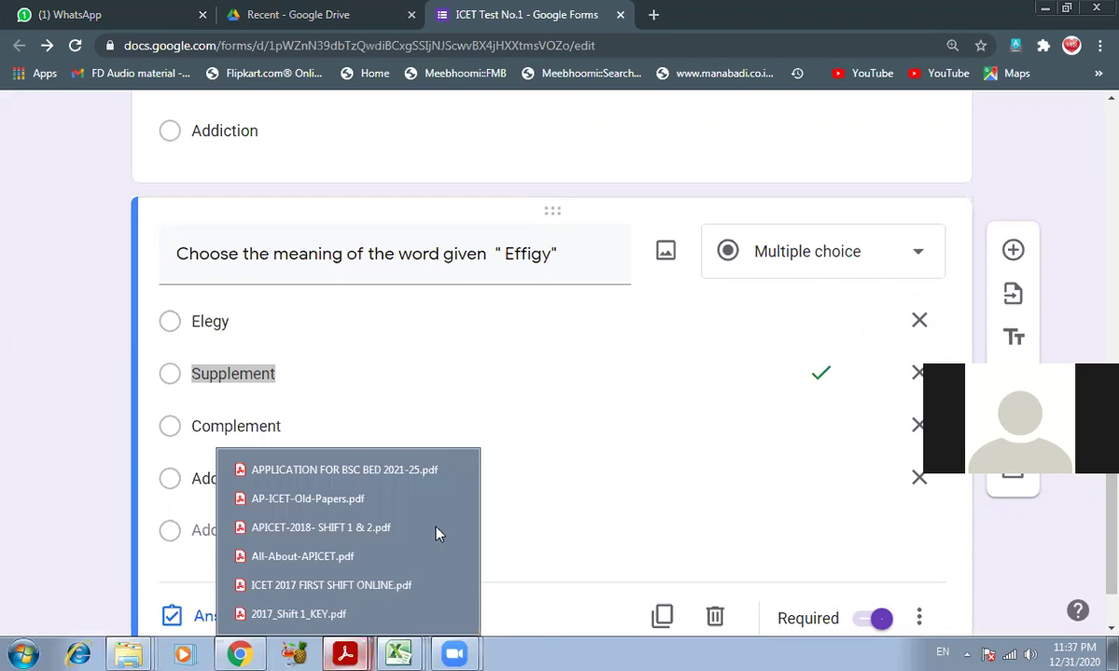
{"action": "left_click", "coordinate": [457, 471]}
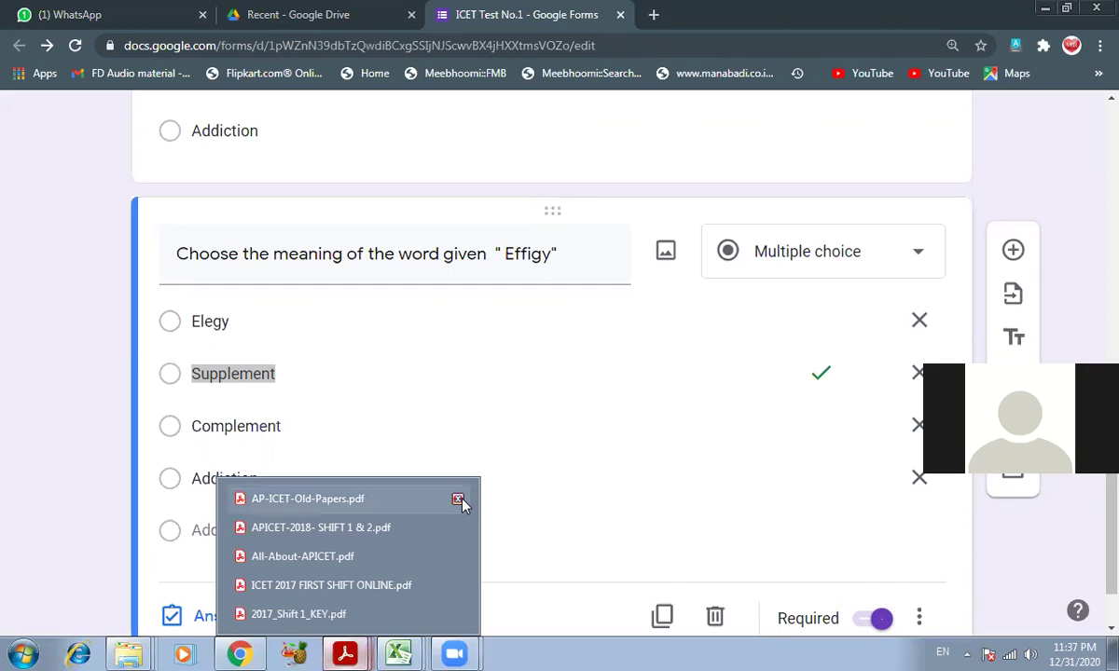
{"action": "left_click", "coordinate": [458, 501]}
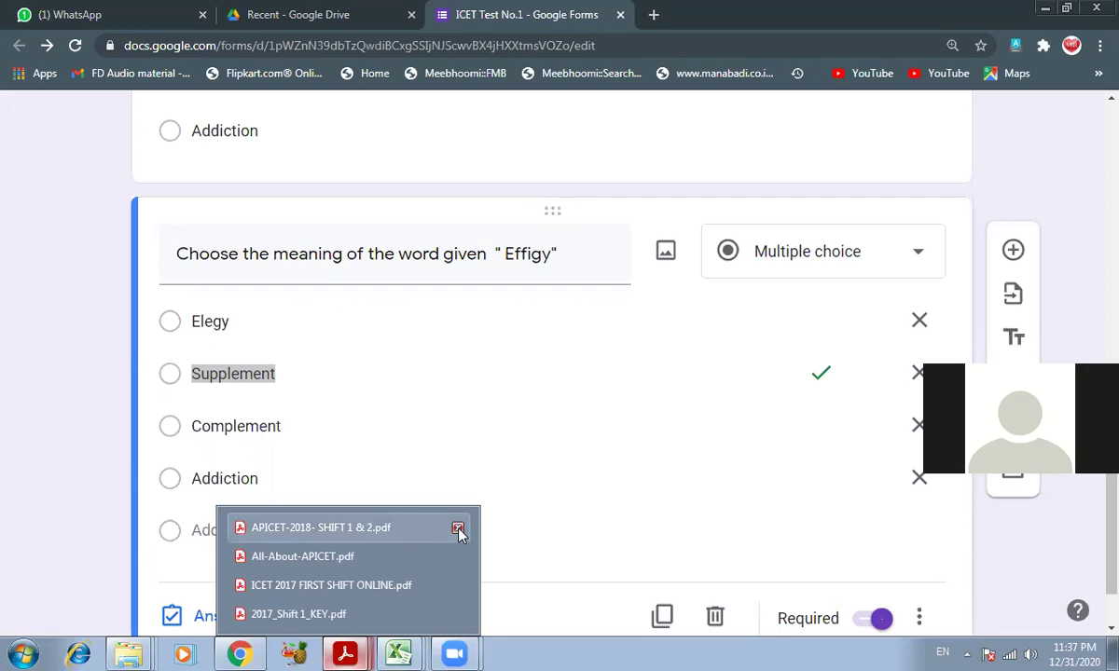
{"action": "left_click", "coordinate": [457, 530]}
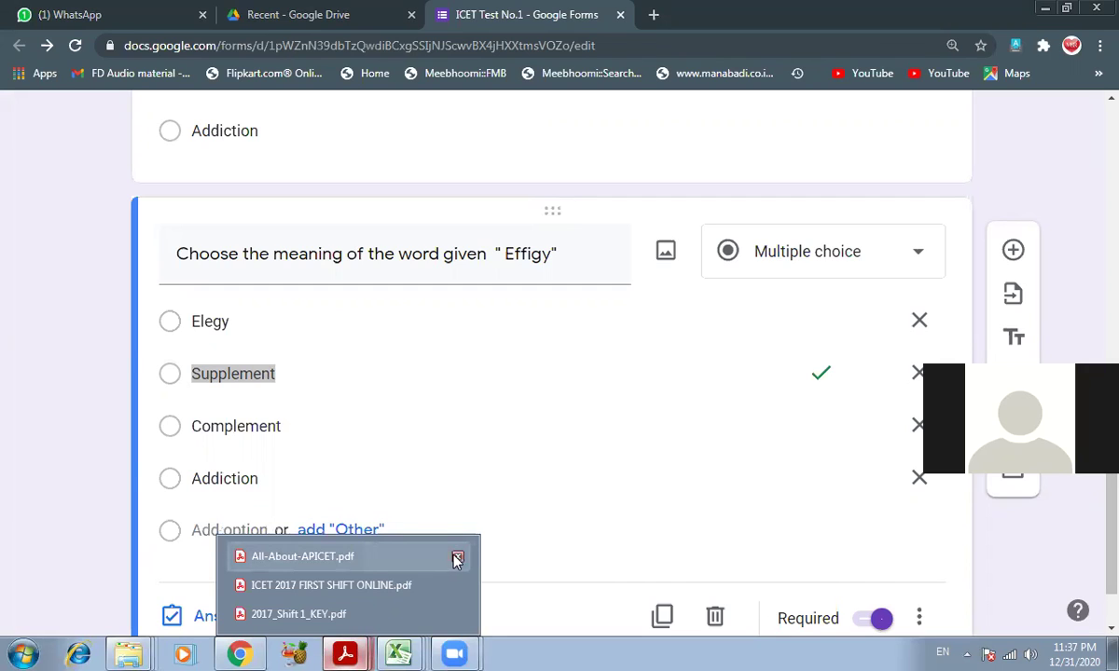
{"action": "left_click", "coordinate": [458, 557]}
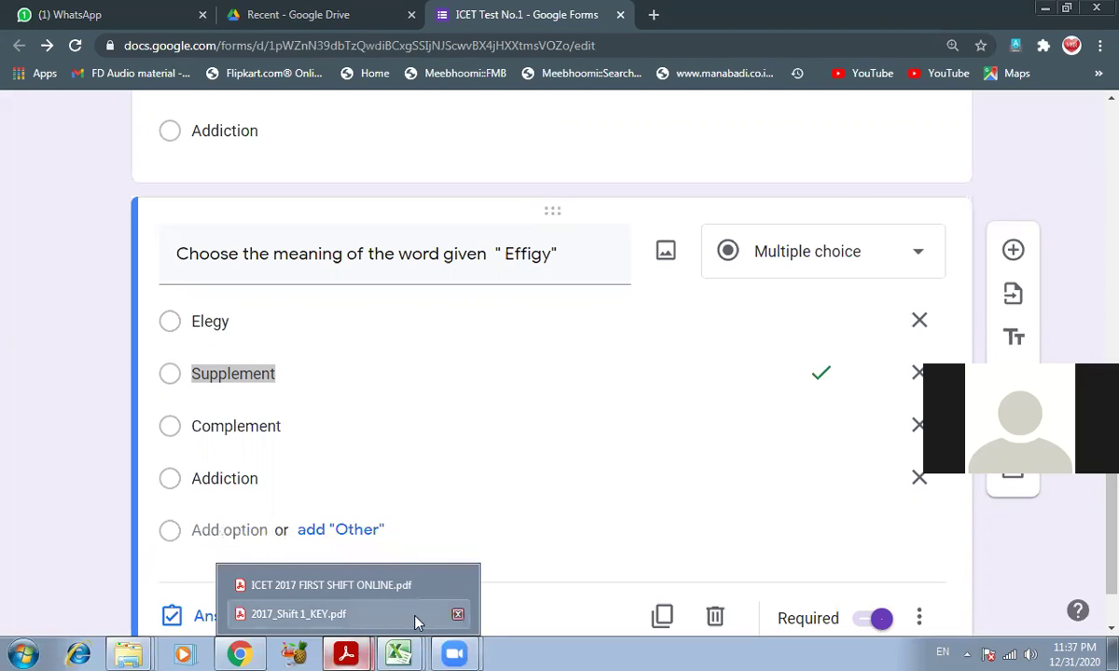
{"action": "left_click", "coordinate": [359, 585]}
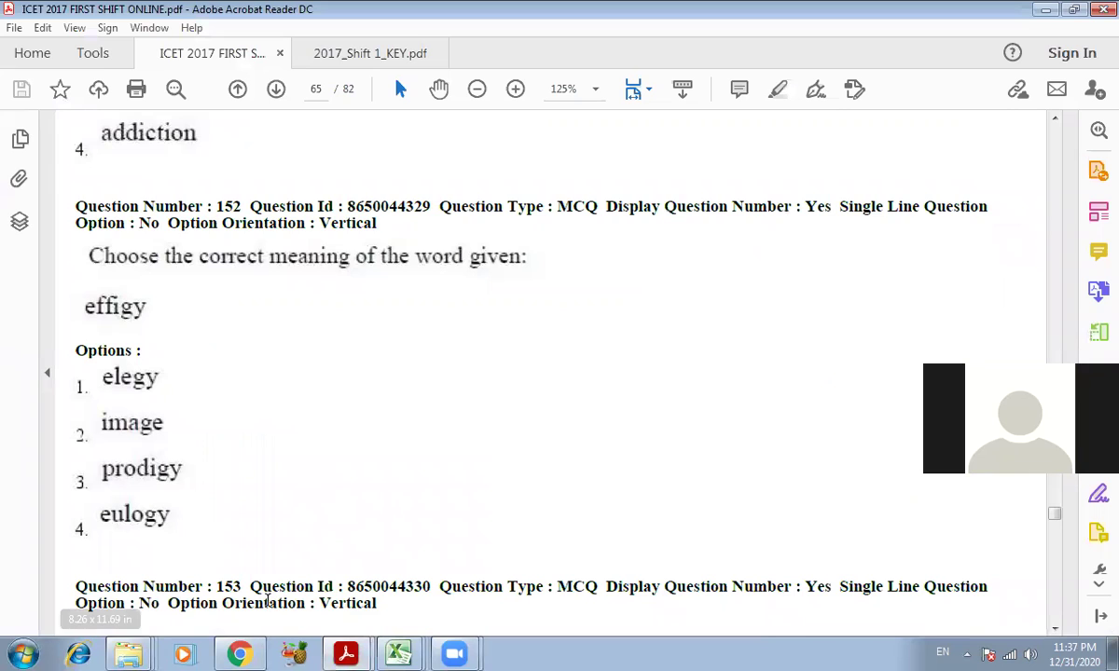
- Replace Supplement with Image and Complement with Prodigy
{"action": "key", "text": "alt+Tab"}
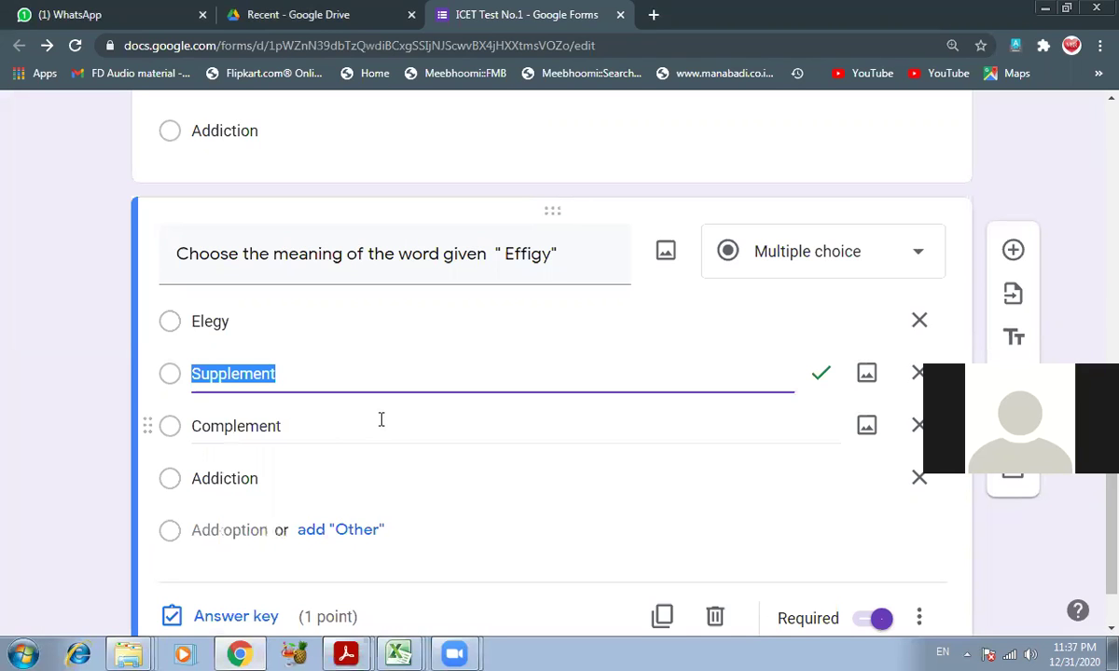
{"action": "type", "text": "Image"}
{"action": "key", "text": "Tab"}
{"action": "key", "text": "Tab"}
{"action": "key", "text": "Tab"}
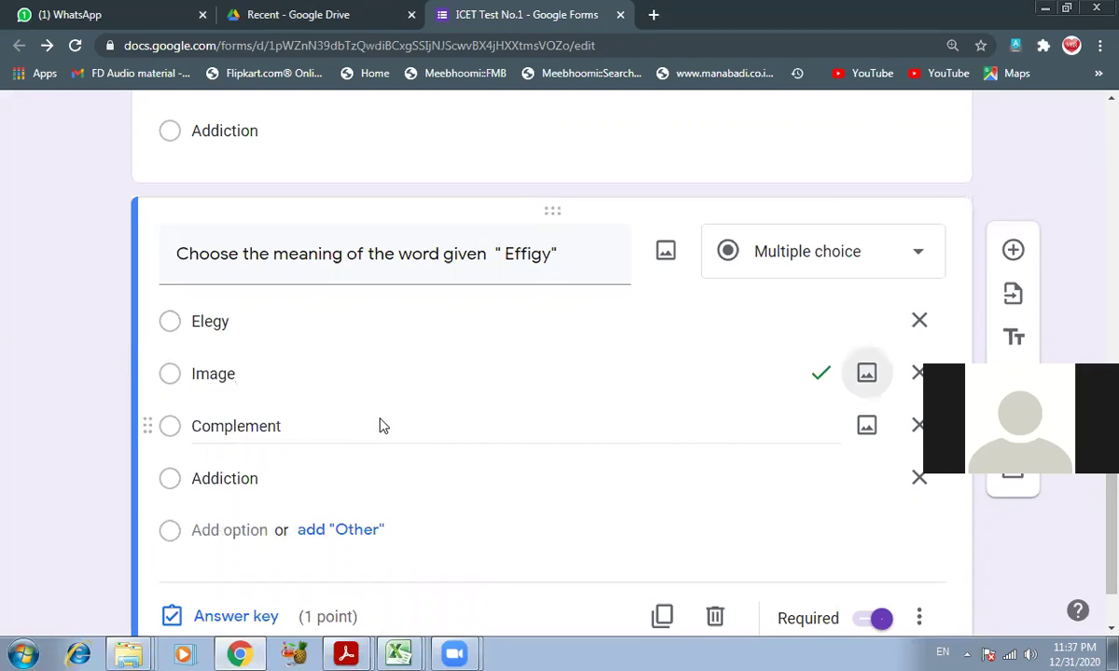
{"action": "type", "text": "Prodigy"}
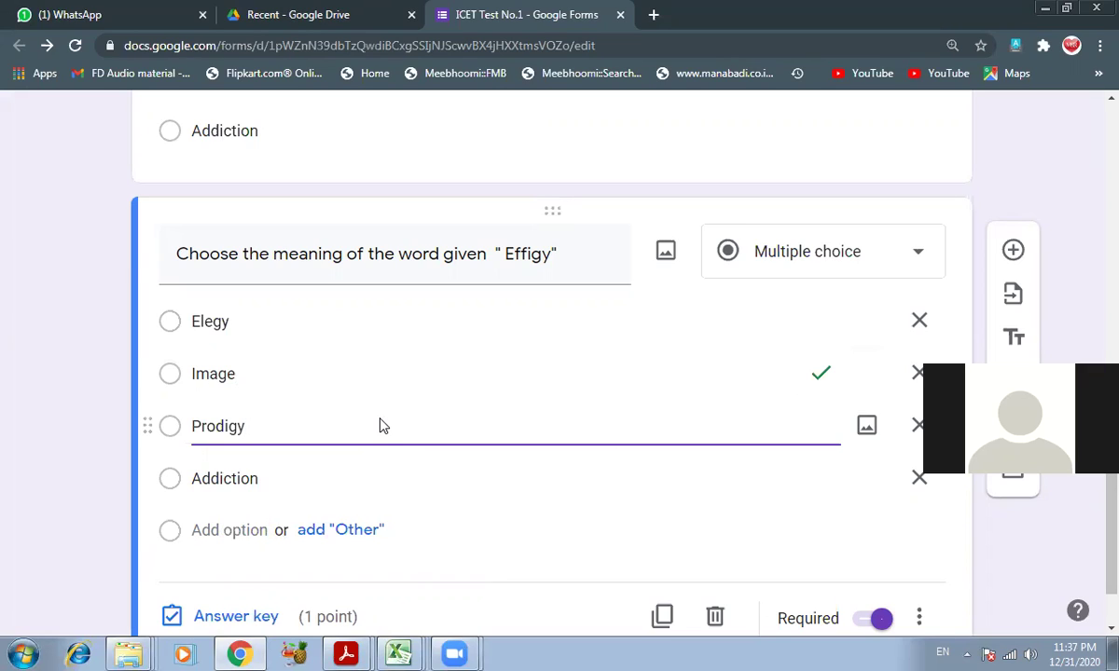
{"action": "key", "text": "Tab"}
{"action": "key", "text": "Tab"}
{"action": "key", "text": "Tab"}
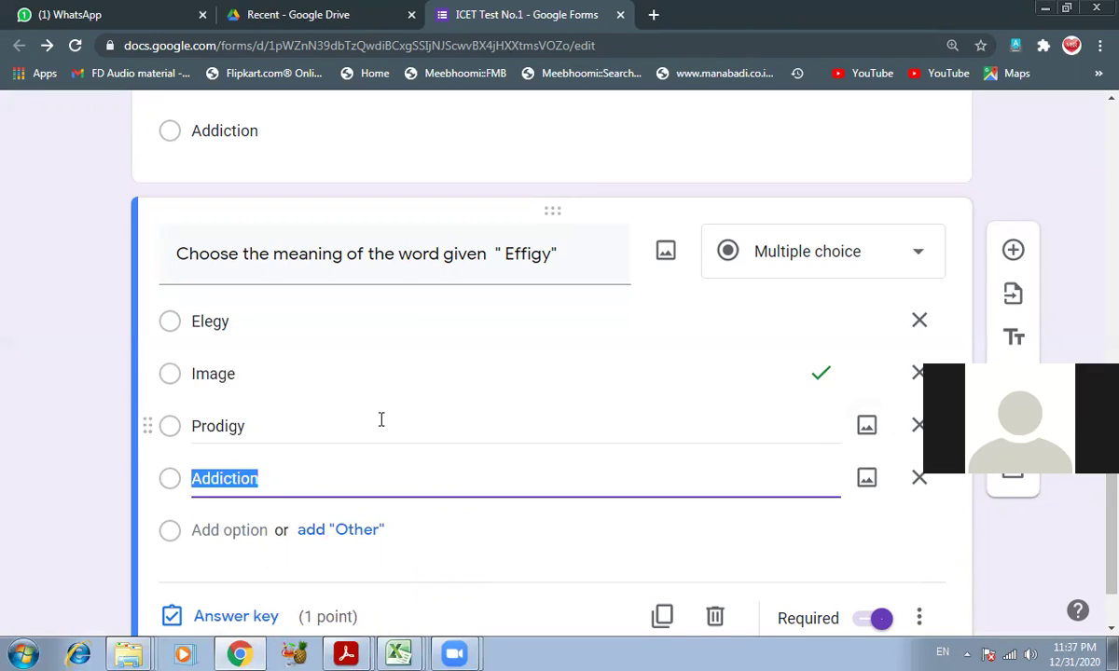
- Check the question paper, then replace Addiction with Eulogy as the fourth option
{"action": "left_click", "coordinate": [346, 652]}
{"action": "left_click", "coordinate": [336, 585]}
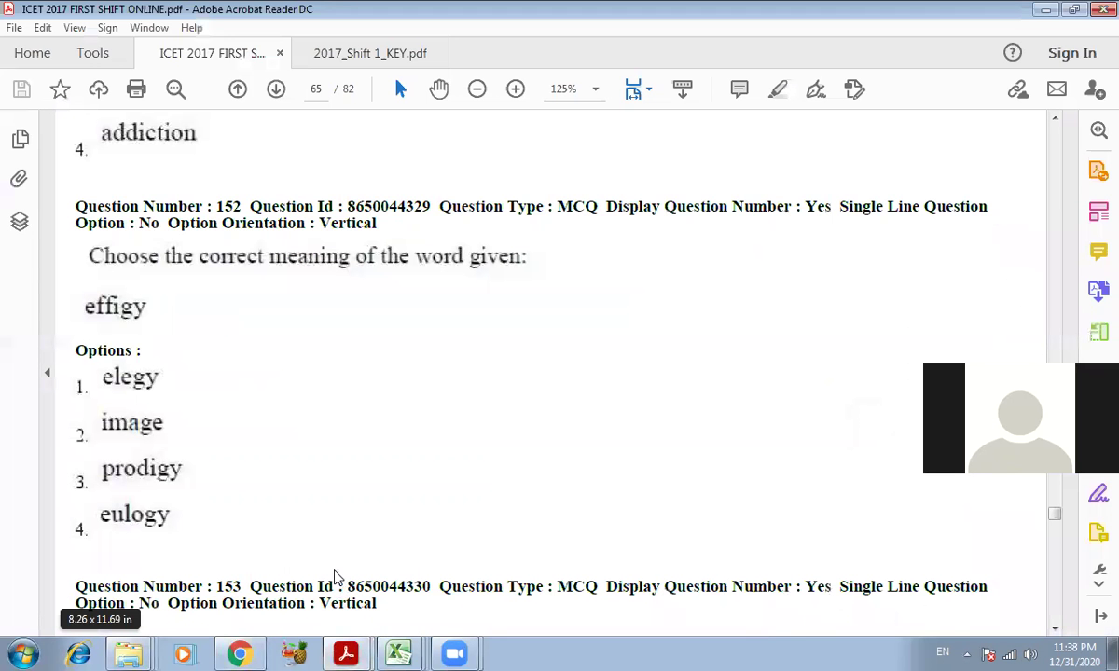
{"action": "left_click", "coordinate": [346, 652]}
{"action": "left_click", "coordinate": [249, 650]}
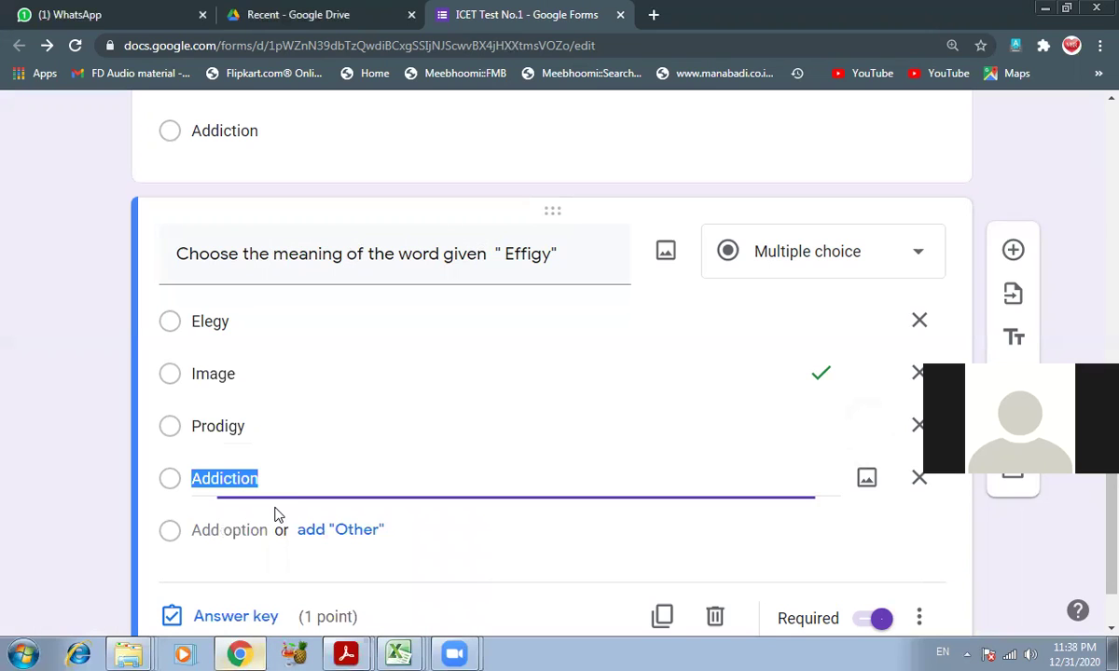
{"action": "type", "text": "Eulogy"}
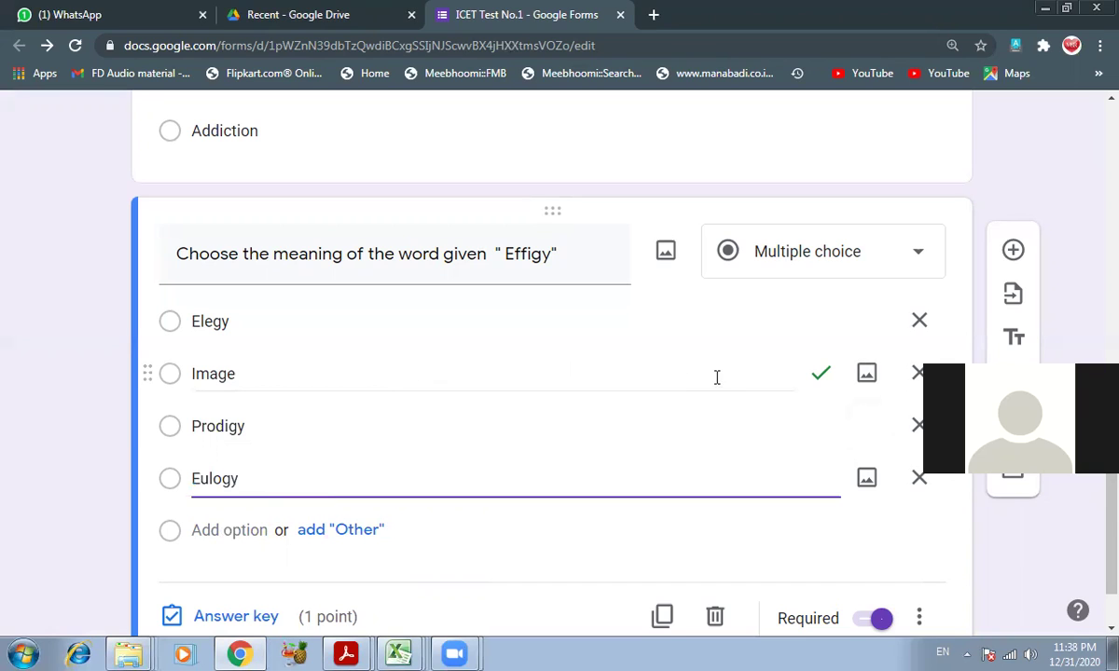
- Look up question 152's answer in the key PDF and open the Effigy question's answer key
{"action": "scroll", "coordinate": [805, 399], "scroll_direction": "up", "scroll_amount": 1}
{"action": "scroll", "coordinate": [804, 485], "scroll_direction": "down", "scroll_amount": 1}
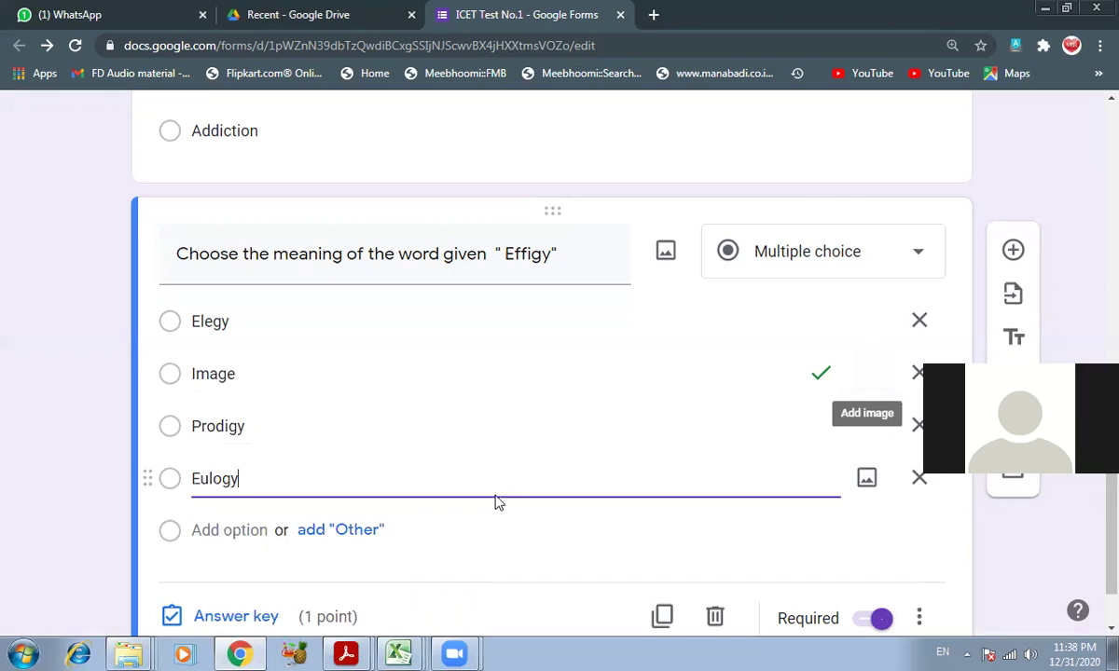
{"action": "scroll", "coordinate": [494, 501], "scroll_direction": "down", "scroll_amount": 1}
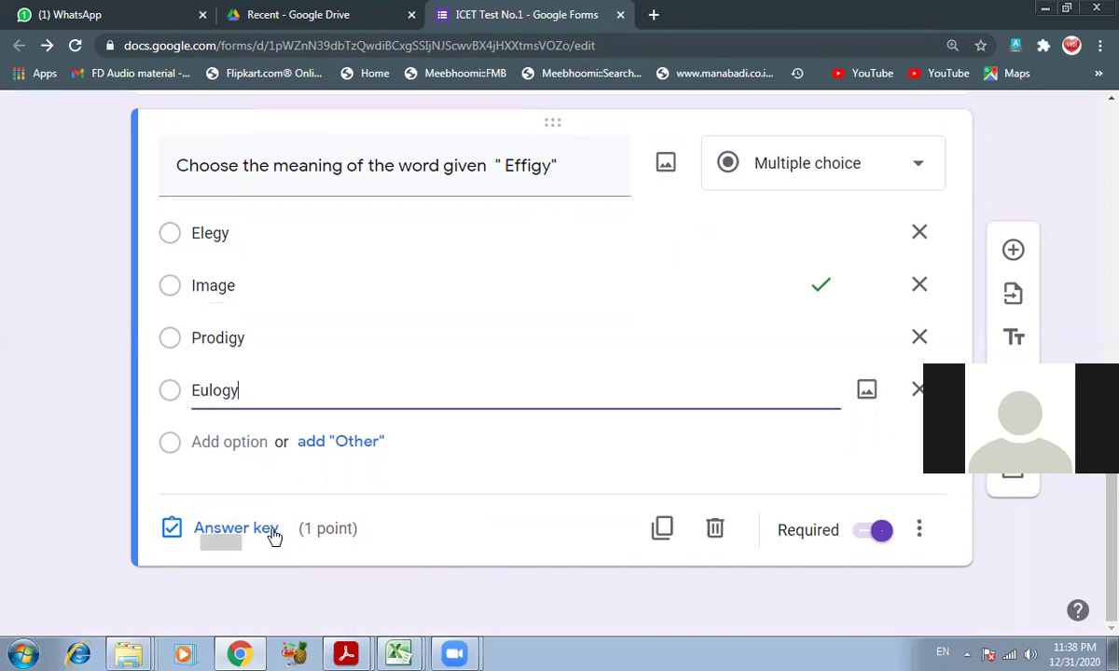
{"action": "left_click", "coordinate": [362, 651]}
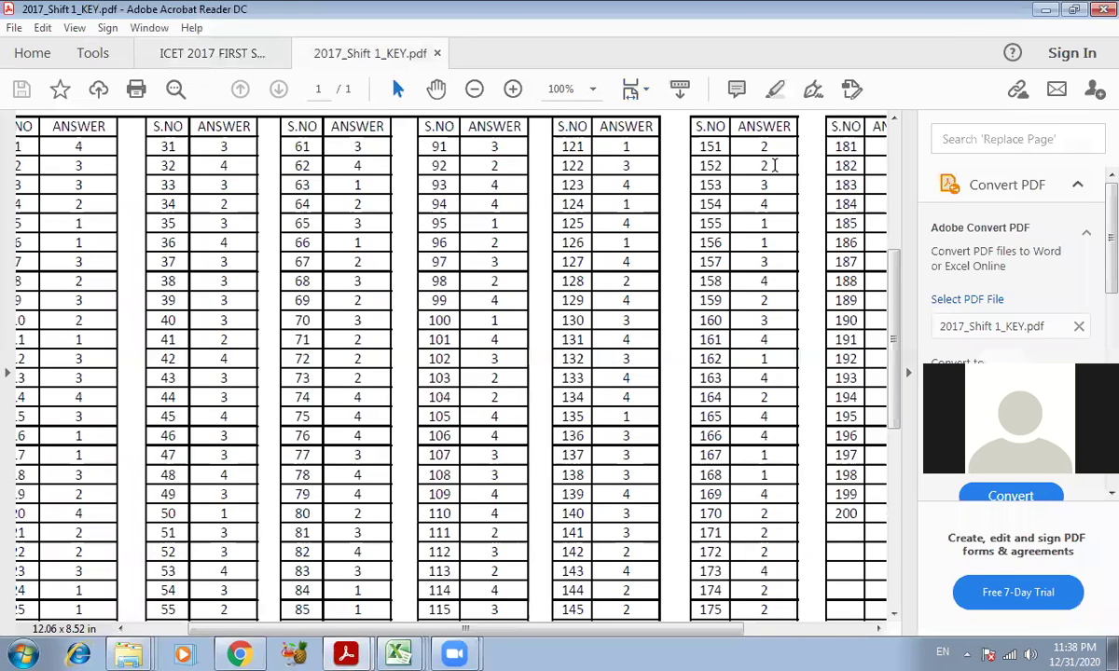
{"action": "double_click", "coordinate": [772, 165]}
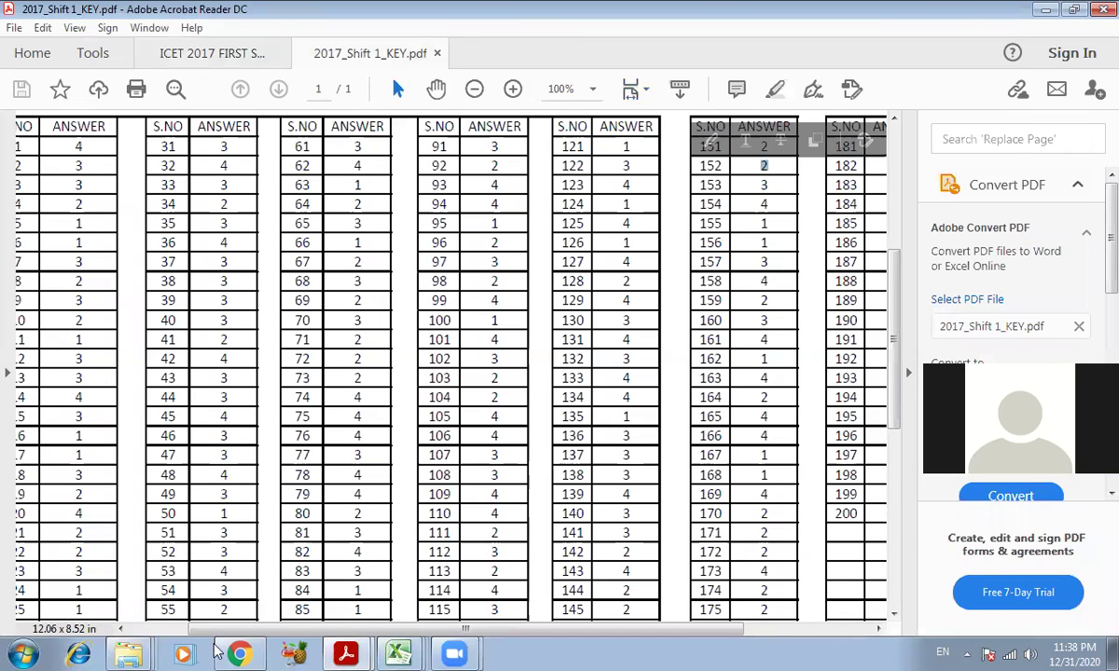
{"action": "left_click", "coordinate": [239, 654]}
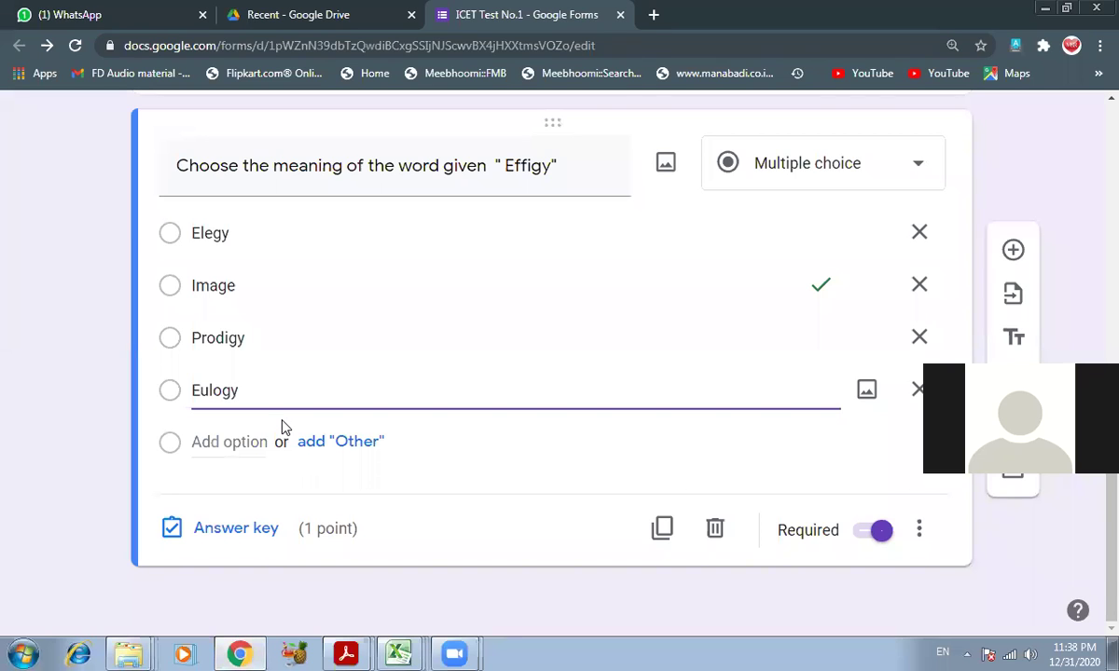
{"action": "left_click", "coordinate": [245, 531]}
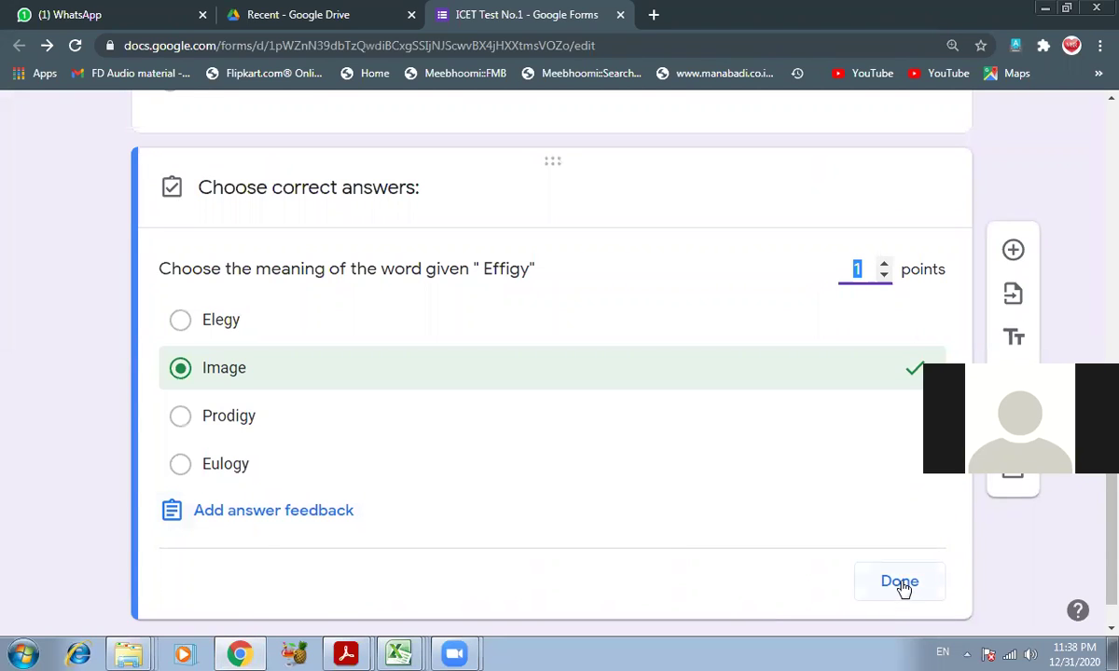
{"action": "left_click", "coordinate": [900, 583]}
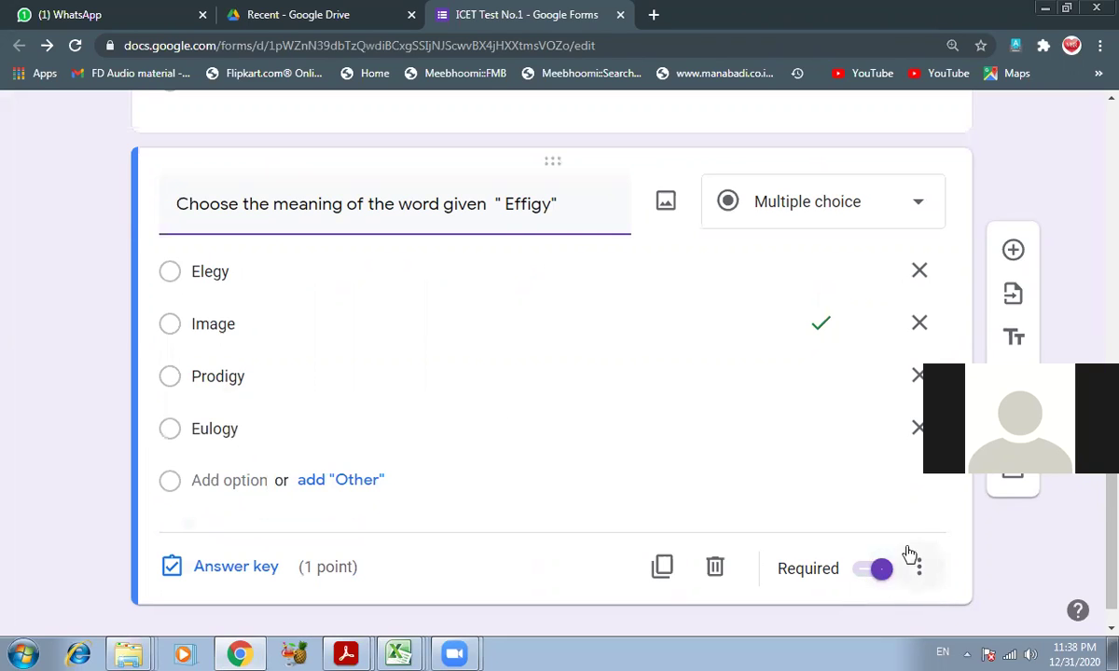
{"action": "left_click", "coordinate": [882, 572]}
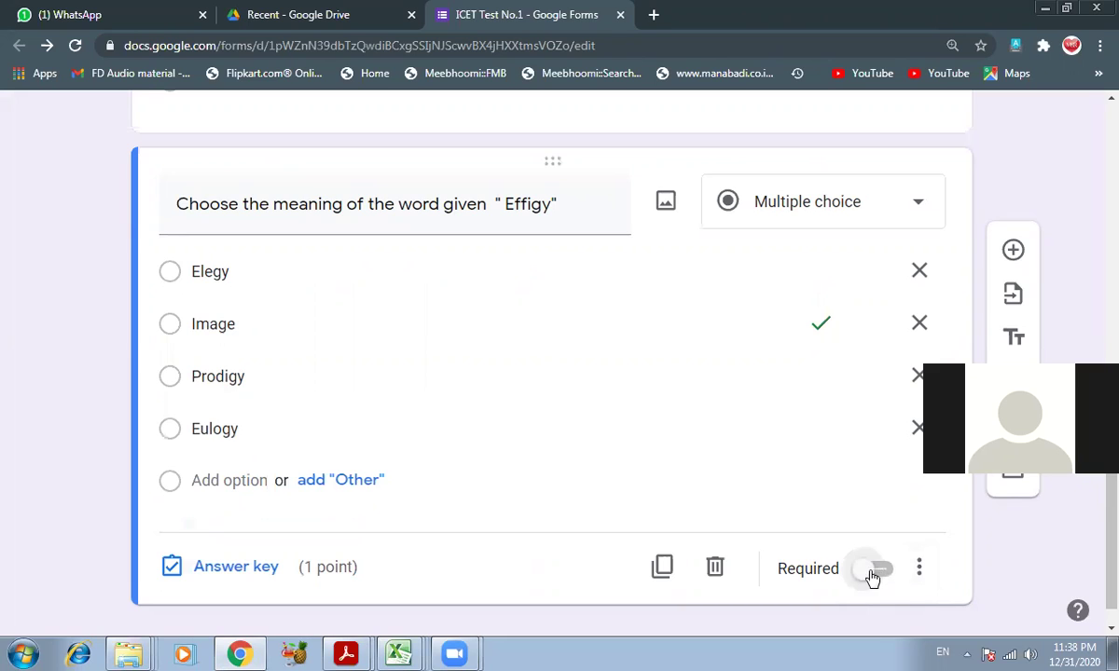
{"action": "left_click", "coordinate": [870, 572]}
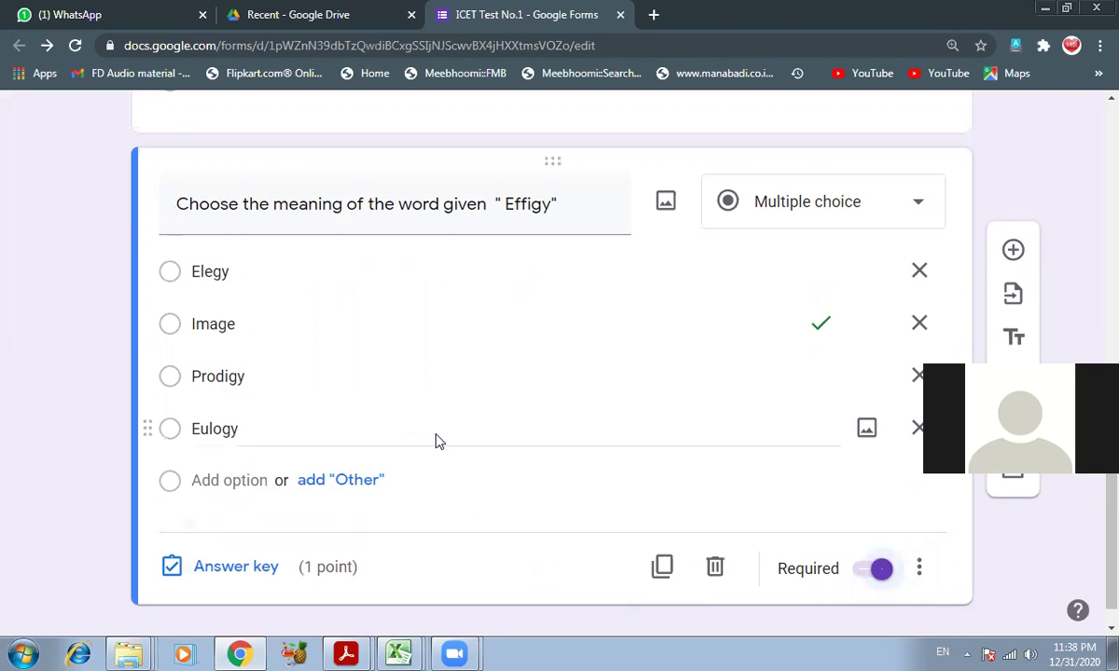
{"action": "scroll", "coordinate": [463, 456], "scroll_direction": "up", "scroll_amount": 1}
{"action": "scroll", "coordinate": [493, 470], "scroll_direction": "down", "scroll_amount": 2}
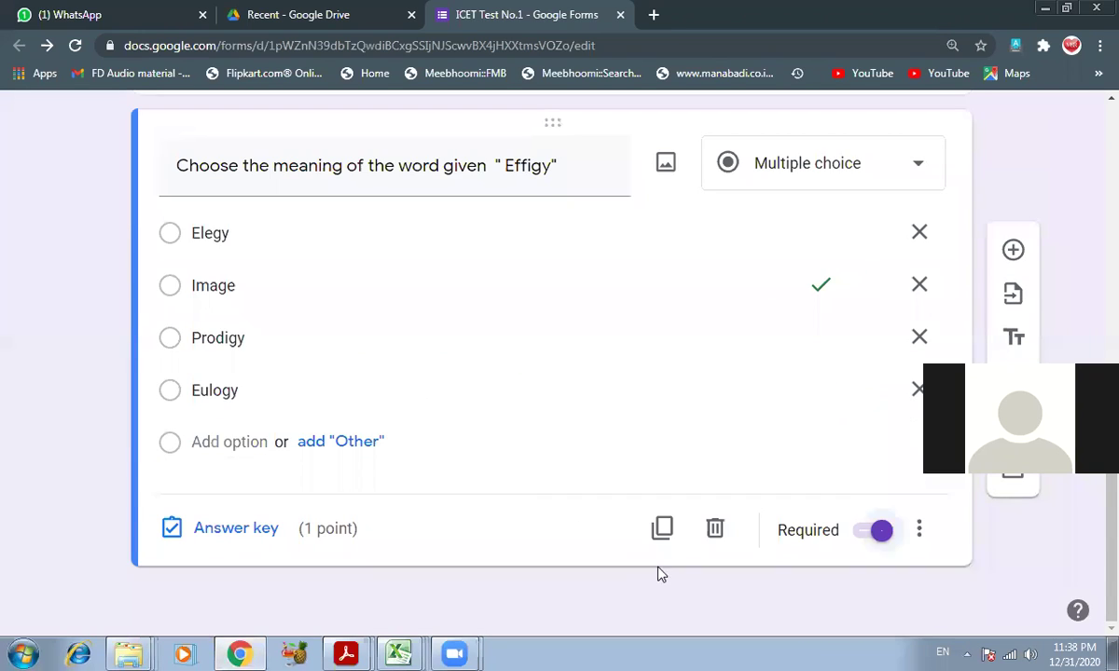
- Duplicate the Effigy question and scroll the question paper to the next question
{"action": "left_click", "coordinate": [664, 530]}
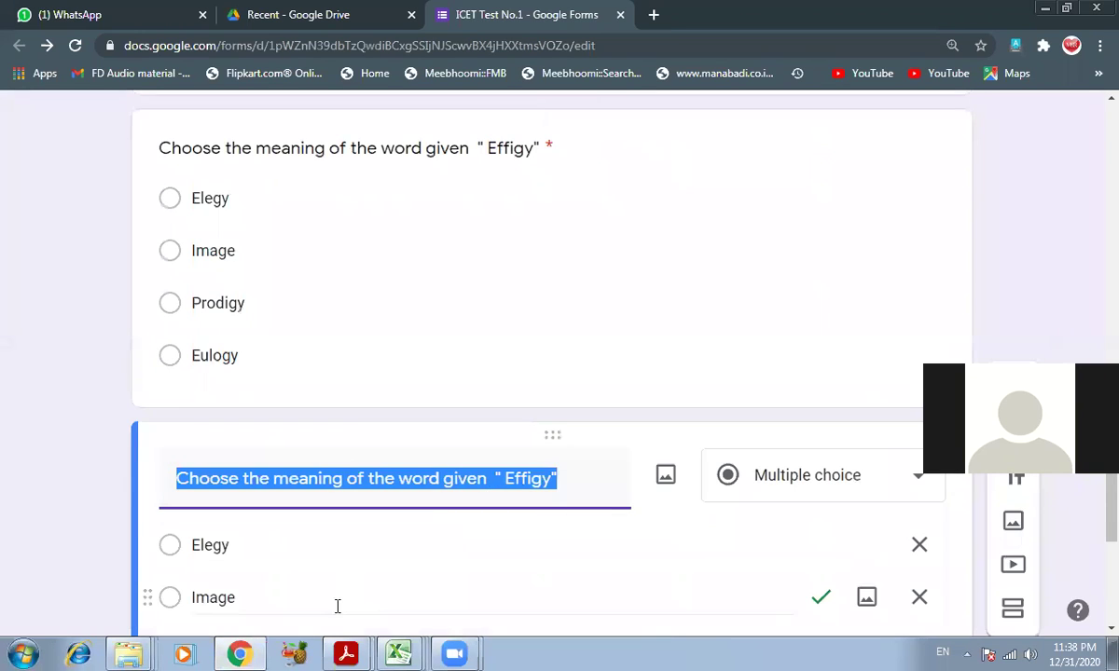
{"action": "left_click", "coordinate": [346, 653]}
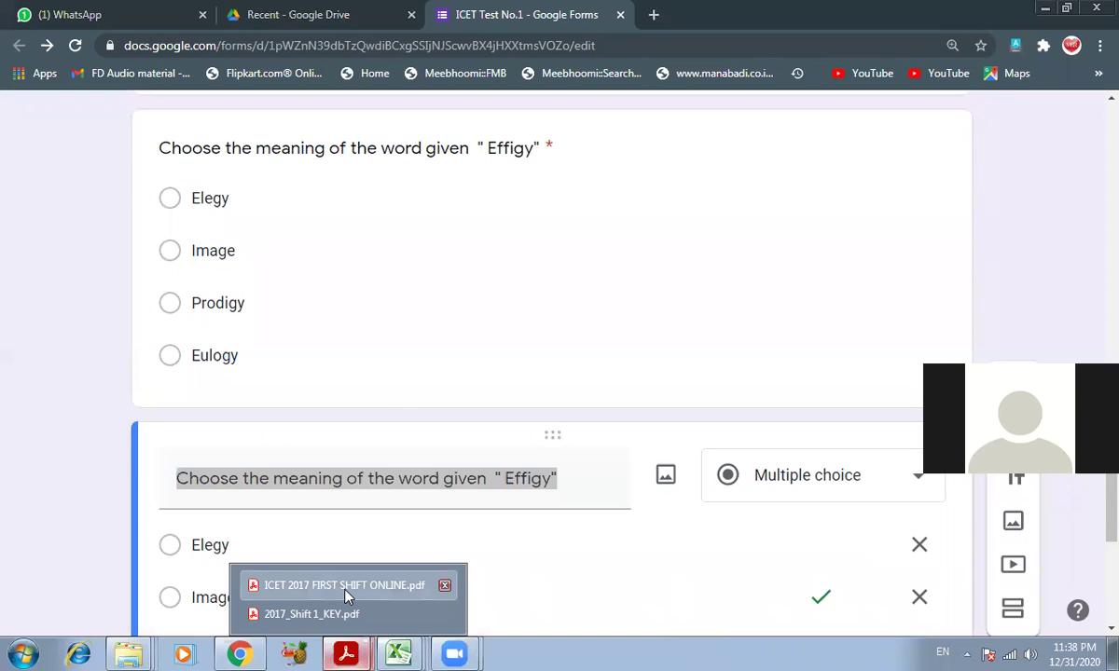
{"action": "left_click", "coordinate": [347, 585]}
{"action": "scroll", "coordinate": [391, 389], "scroll_direction": "down", "scroll_amount": 5}
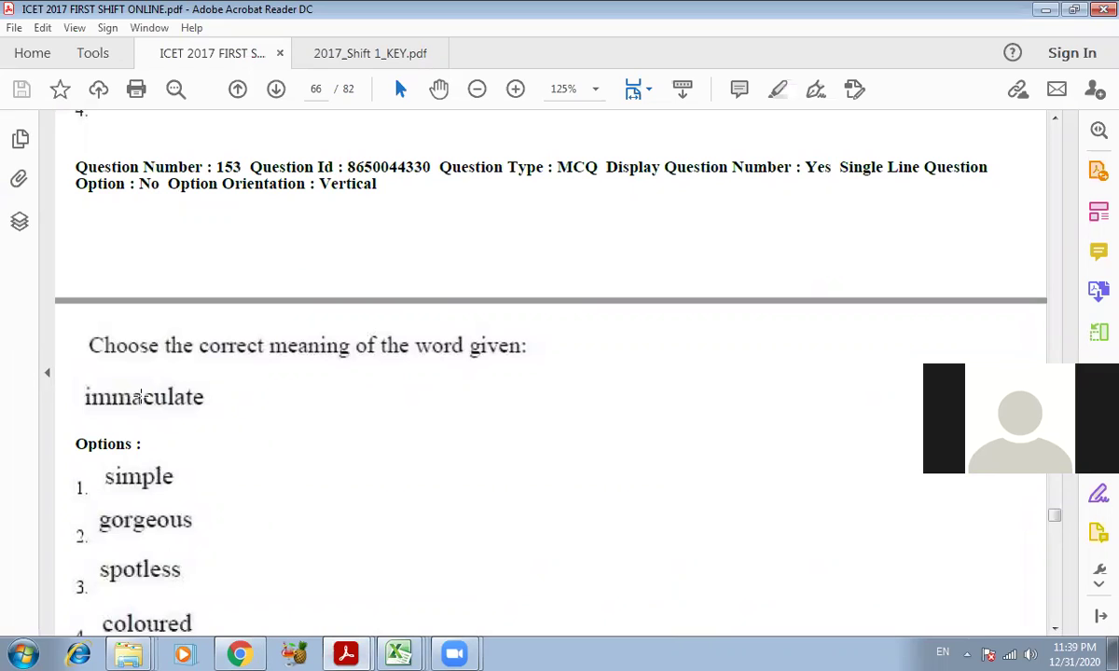
{"action": "scroll", "coordinate": [130, 373], "scroll_direction": "down", "scroll_amount": 1}
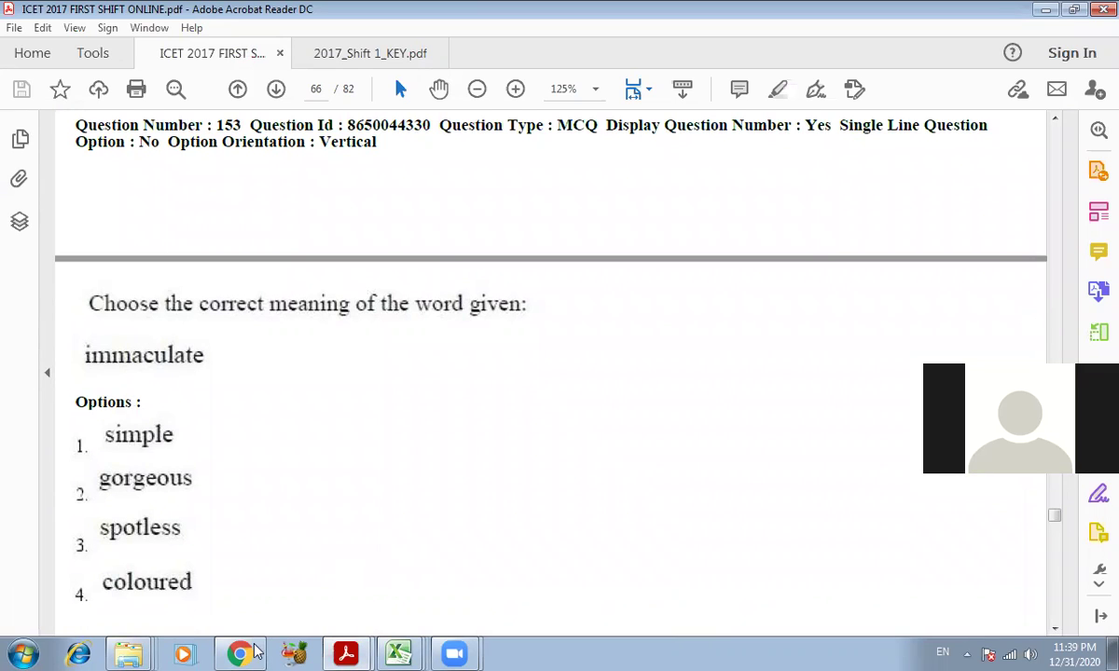
{"action": "key", "text": "alt+Tab"}
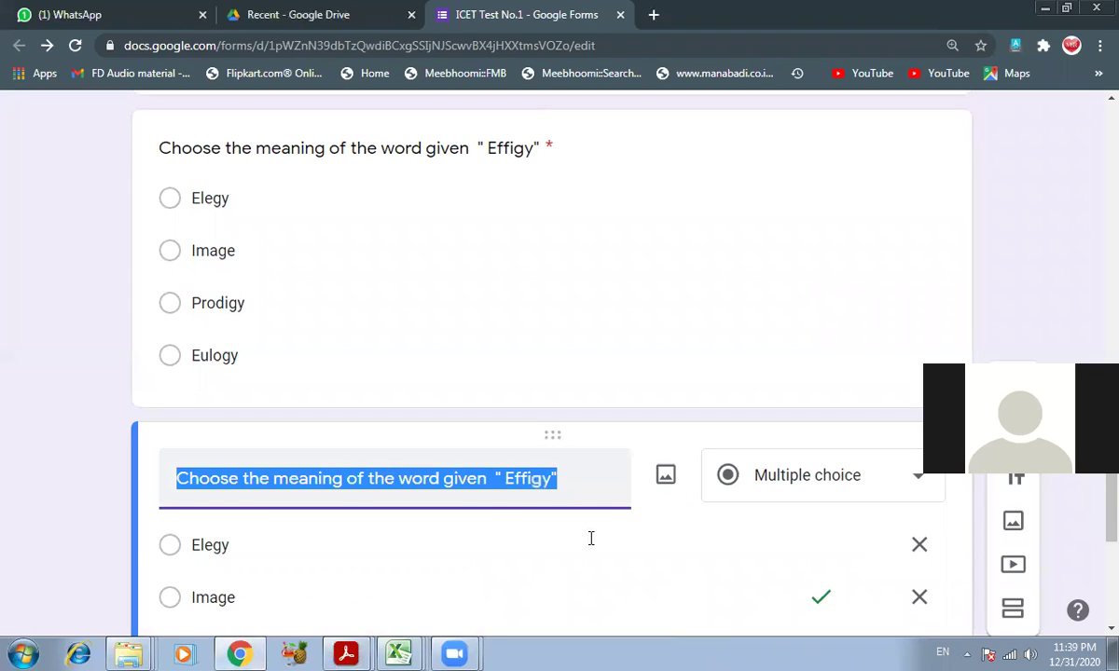
- Change the copied title's word to Emmaculate and view question 153 in the PDF
{"action": "double_click", "coordinate": [529, 480]}
{"action": "type", "text": "Emmaculate"}
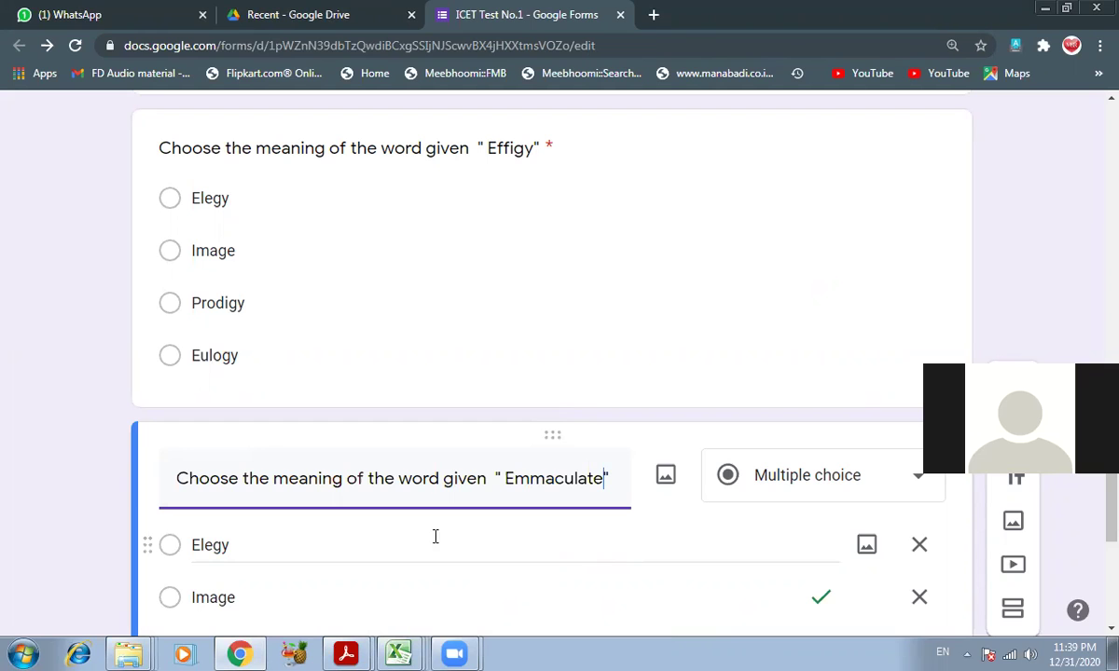
{"action": "mouse_move", "coordinate": [346, 653]}
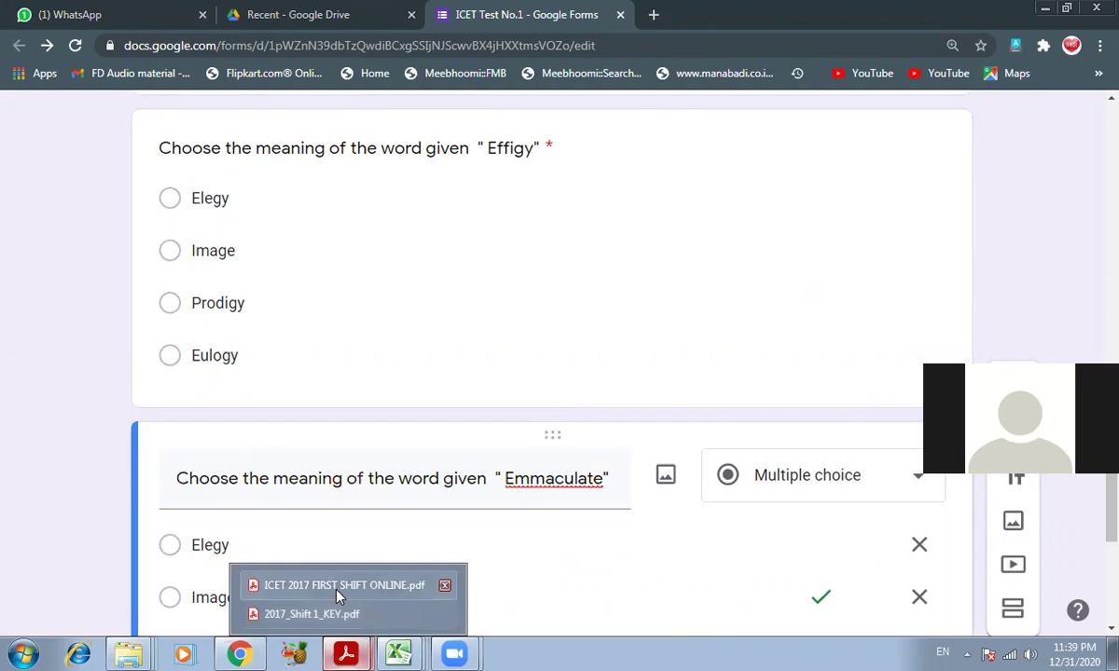
{"action": "left_click", "coordinate": [317, 580]}
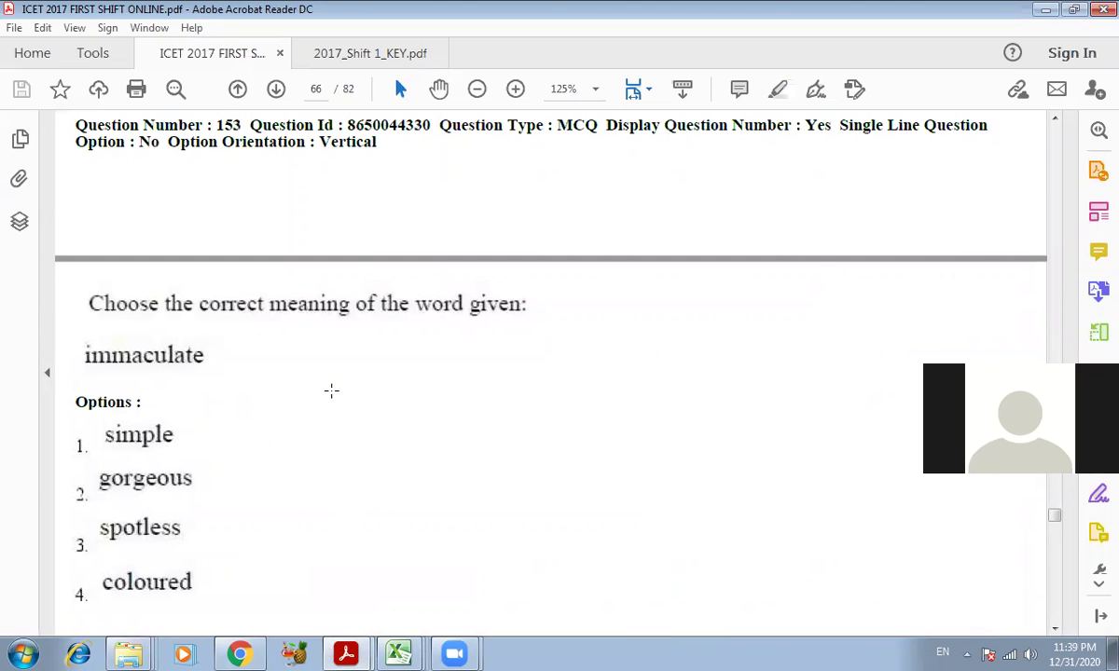
{"action": "scroll", "coordinate": [331, 392], "scroll_direction": "down", "scroll_amount": 1}
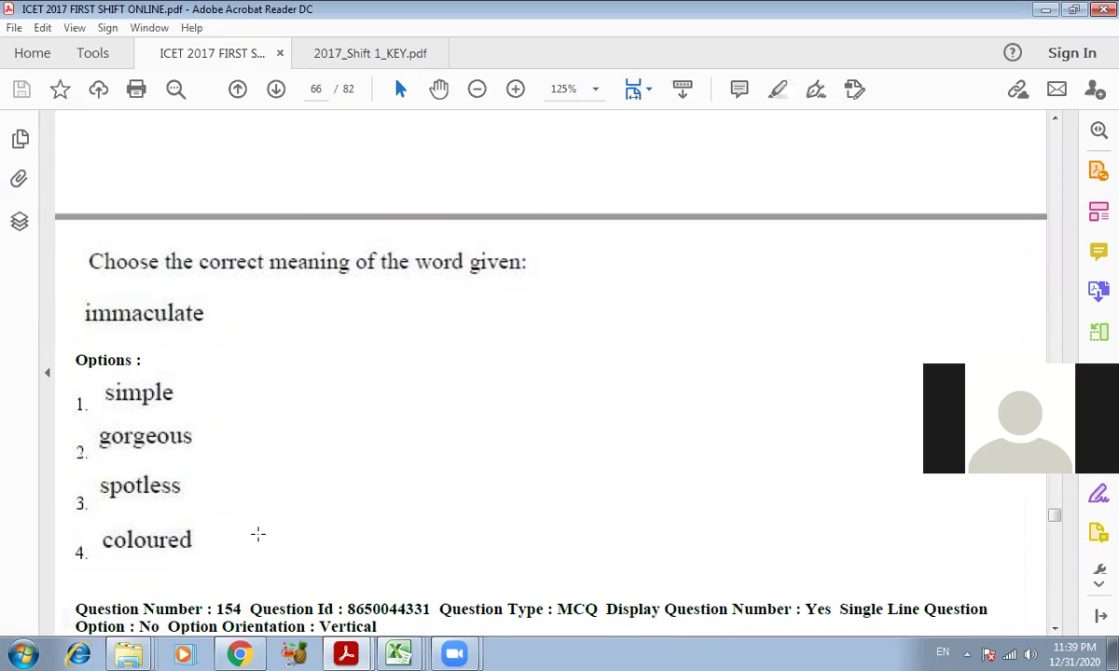
- Compare the form with the PDF's immaculate question and select the Elegy option text
{"action": "left_click", "coordinate": [247, 651]}
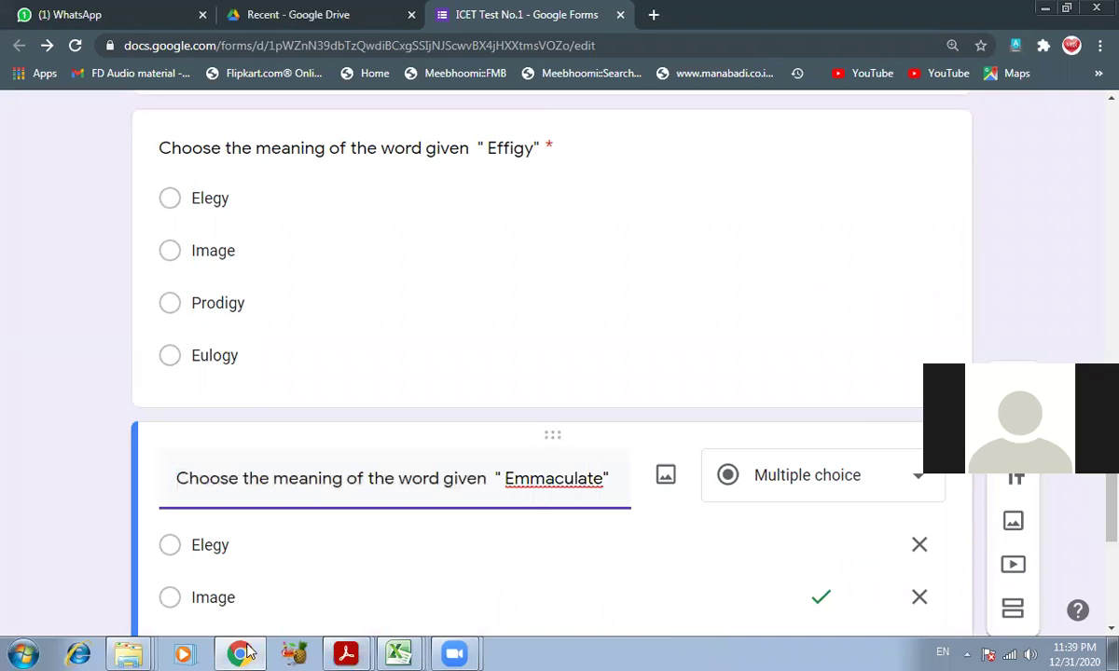
{"action": "left_click", "coordinate": [246, 651]}
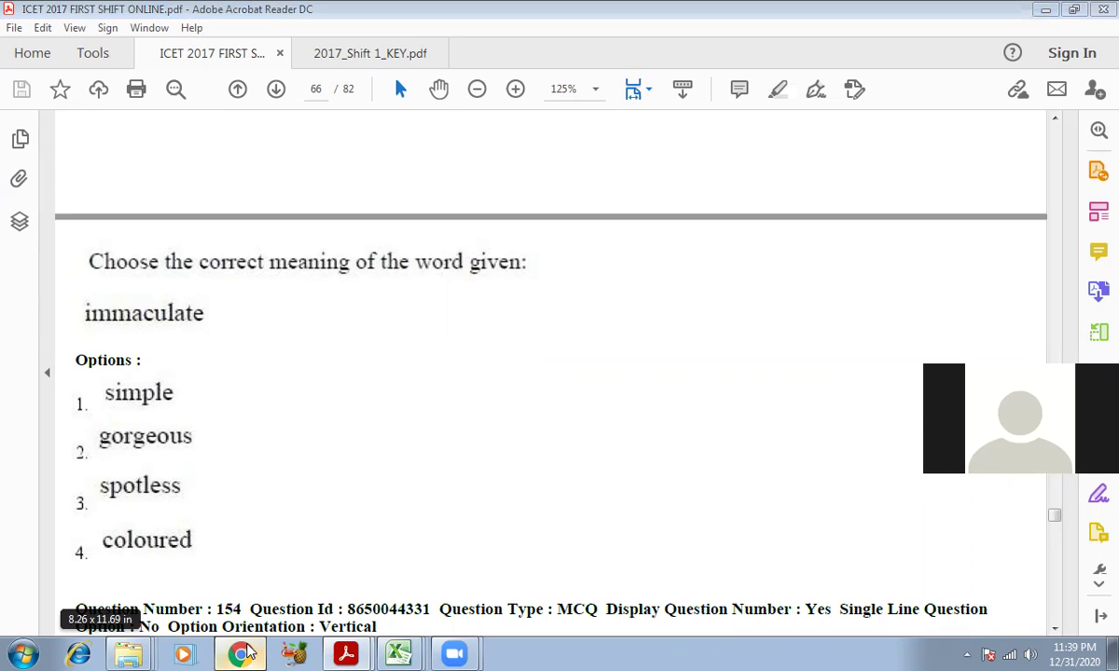
{"action": "left_click", "coordinate": [246, 650]}
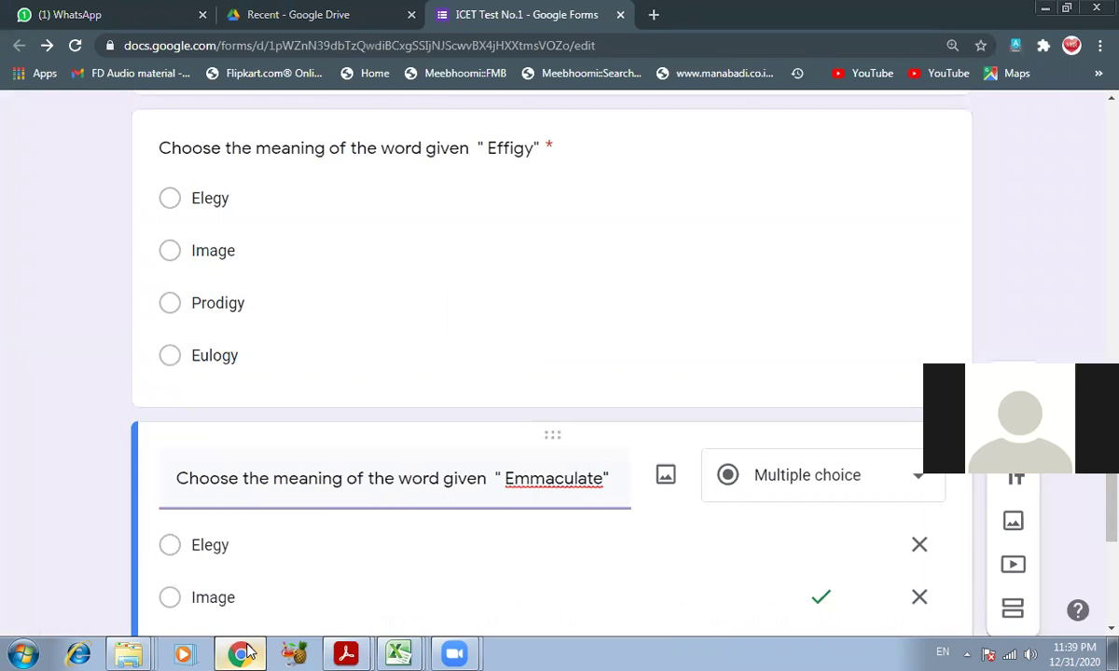
{"action": "left_click", "coordinate": [246, 651]}
{"action": "left_click", "coordinate": [246, 651]}
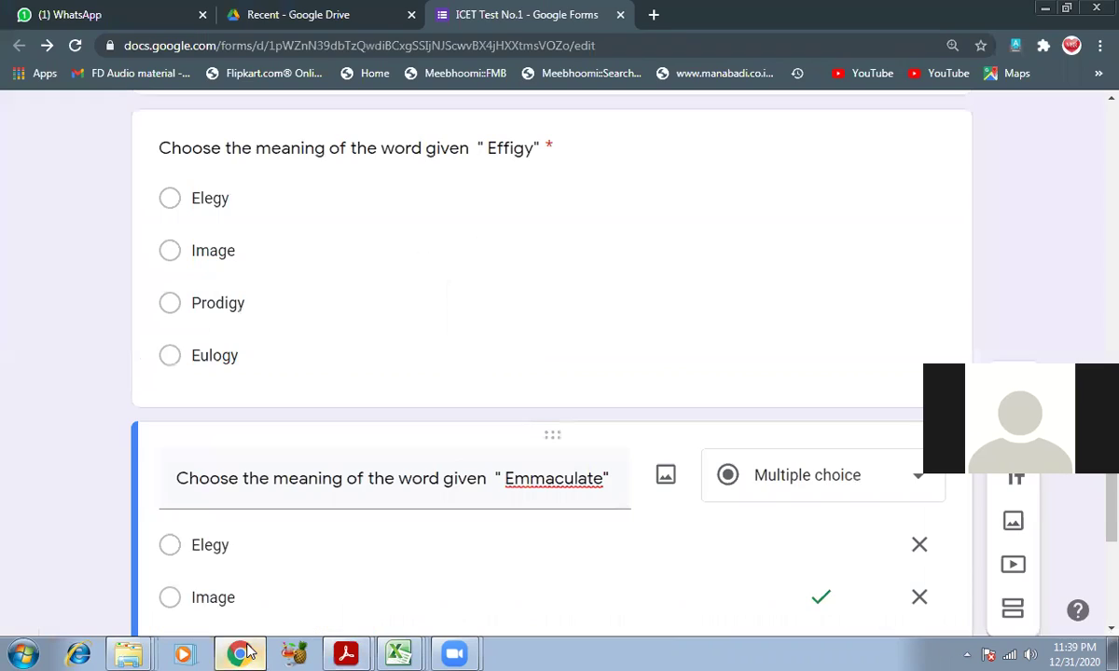
{"action": "left_click", "coordinate": [274, 534]}
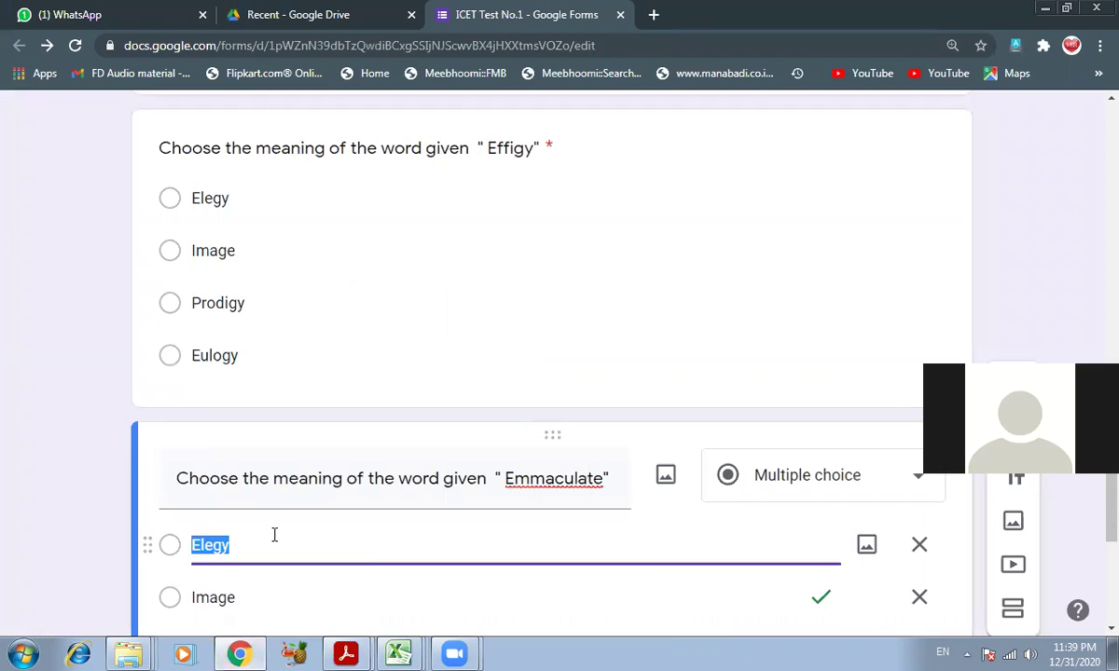
- Type the options Simple, Gorgeous, Spotless and Colored over the copied ones
{"action": "type", "text": "Simple"}
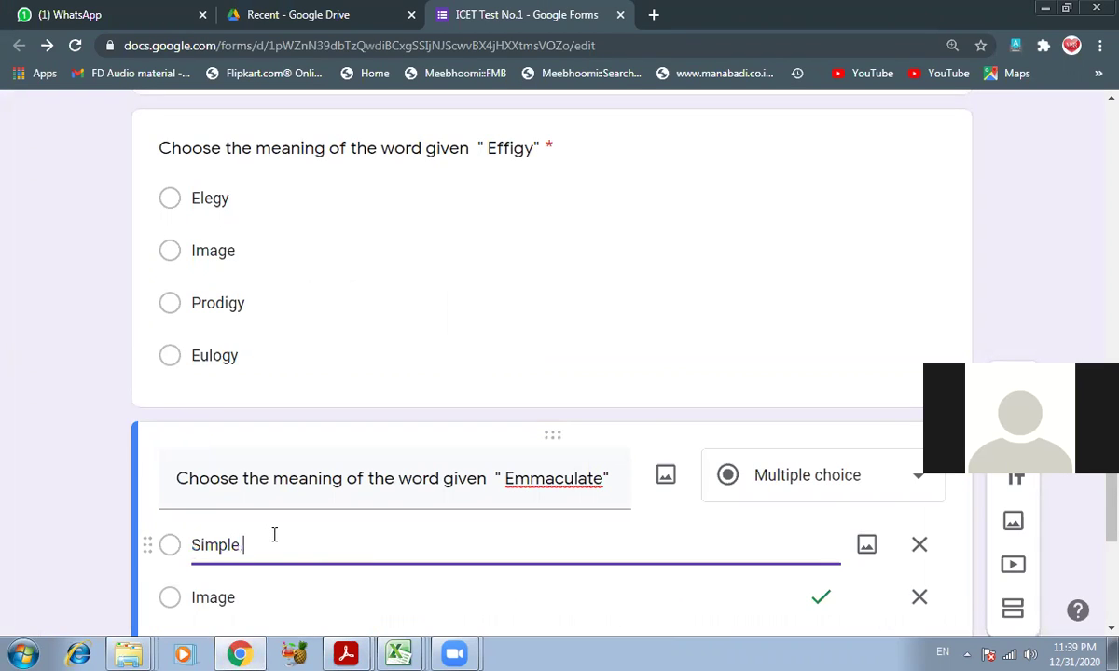
{"action": "key", "text": "Tab"}
{"action": "key", "text": "Tab"}
{"action": "type", "text": "Gor"}
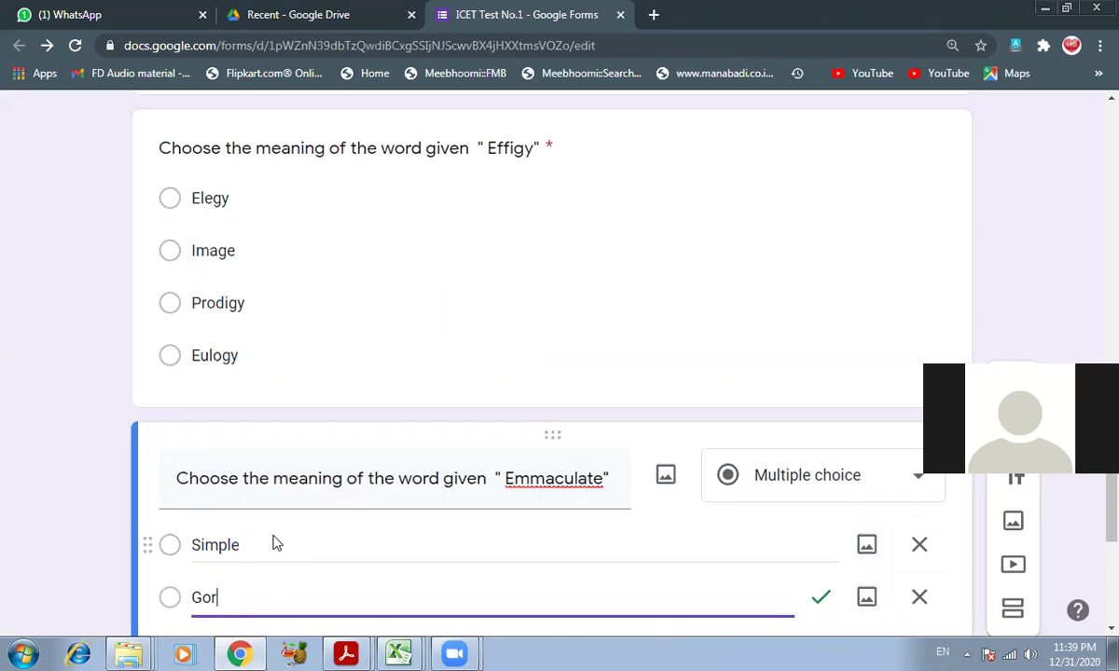
{"action": "type", "text": "geous"}
{"action": "key", "text": "Tab"}
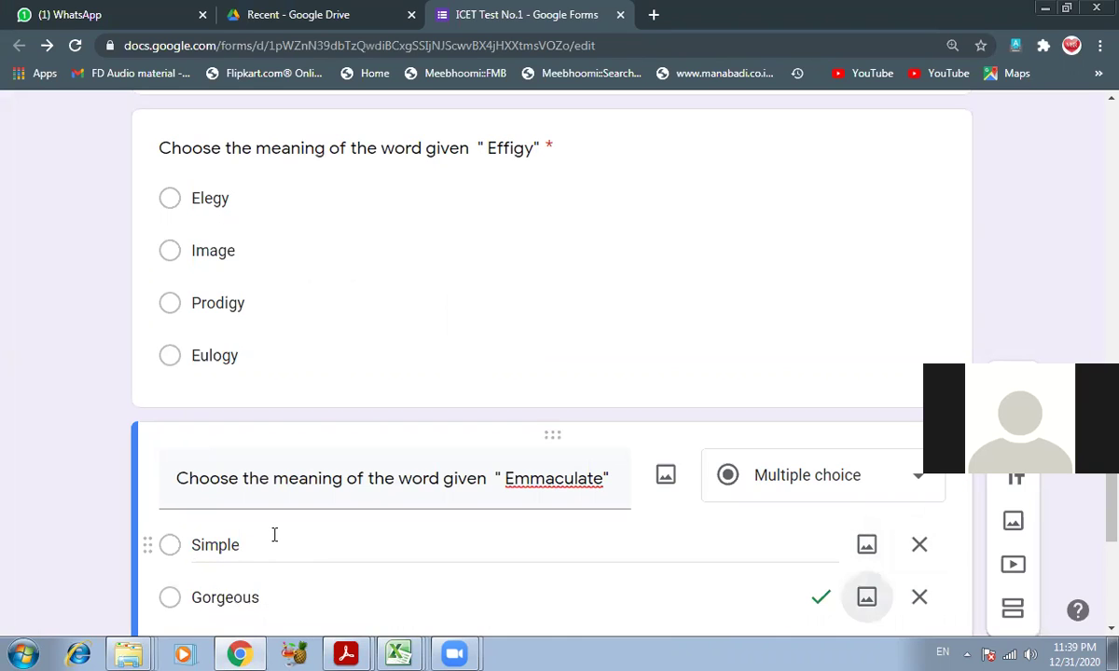
{"action": "key", "text": "Tab"}
{"action": "key", "text": "Tab"}
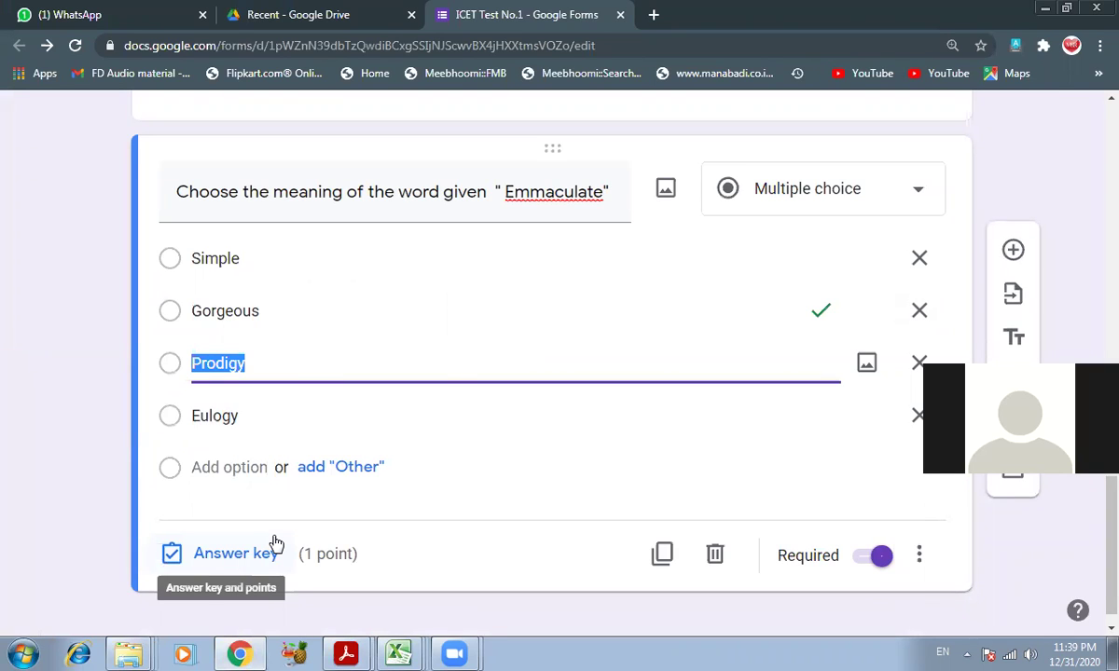
{"action": "type", "text": "Spotless"}
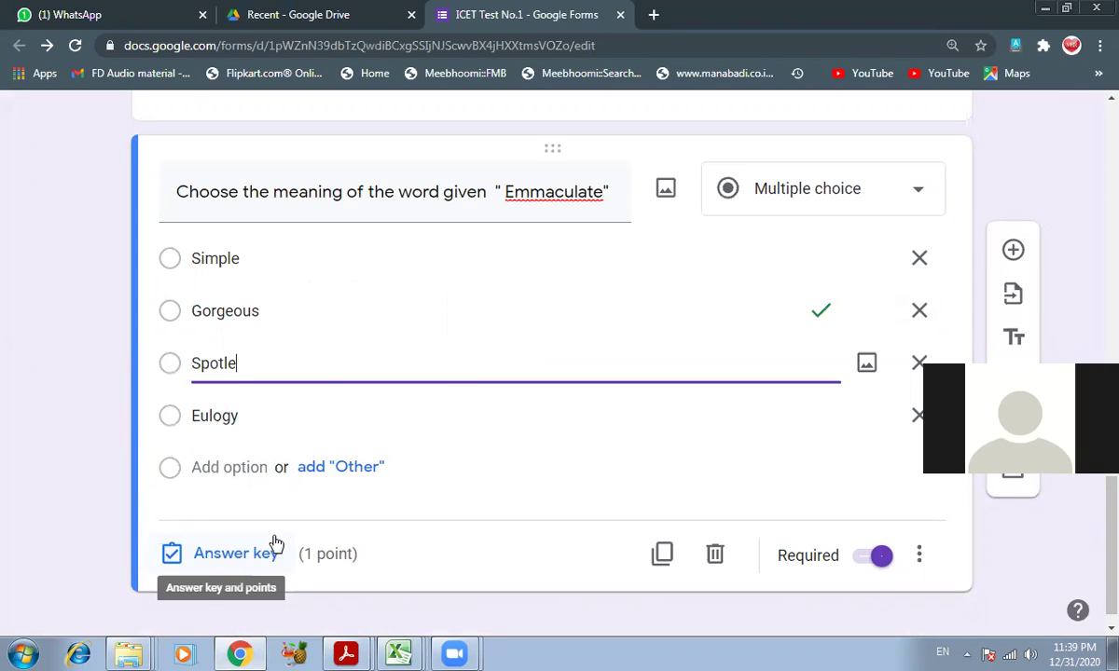
{"action": "key", "text": "Tab"}
{"action": "key", "text": "Tab"}
{"action": "key", "text": "Tab"}
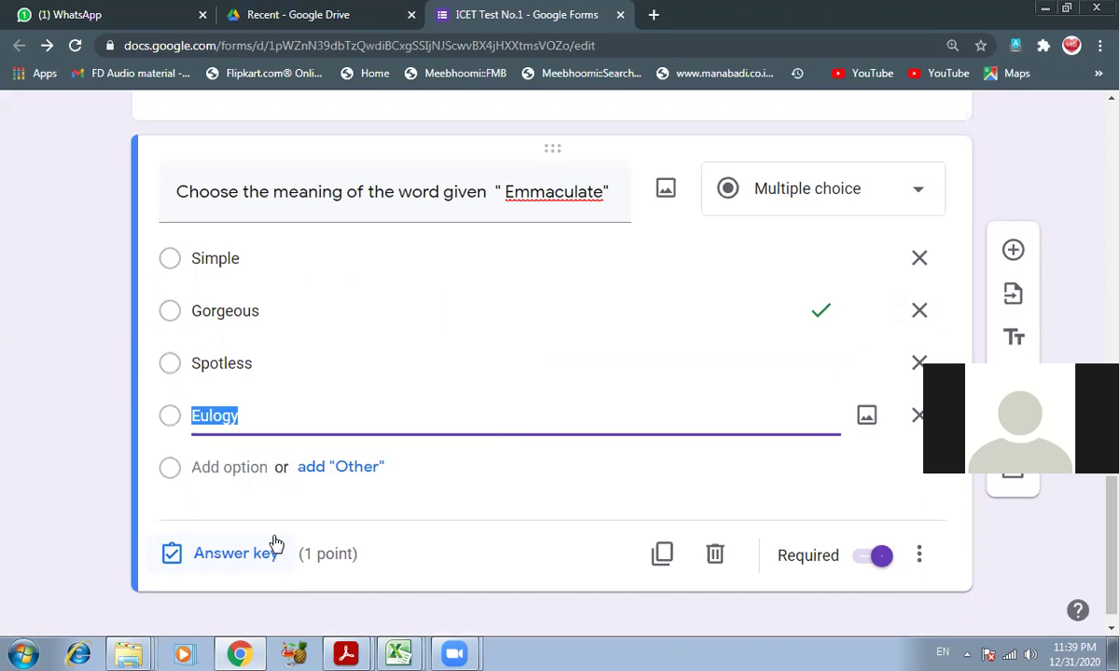
{"action": "type", "text": "Colored"}
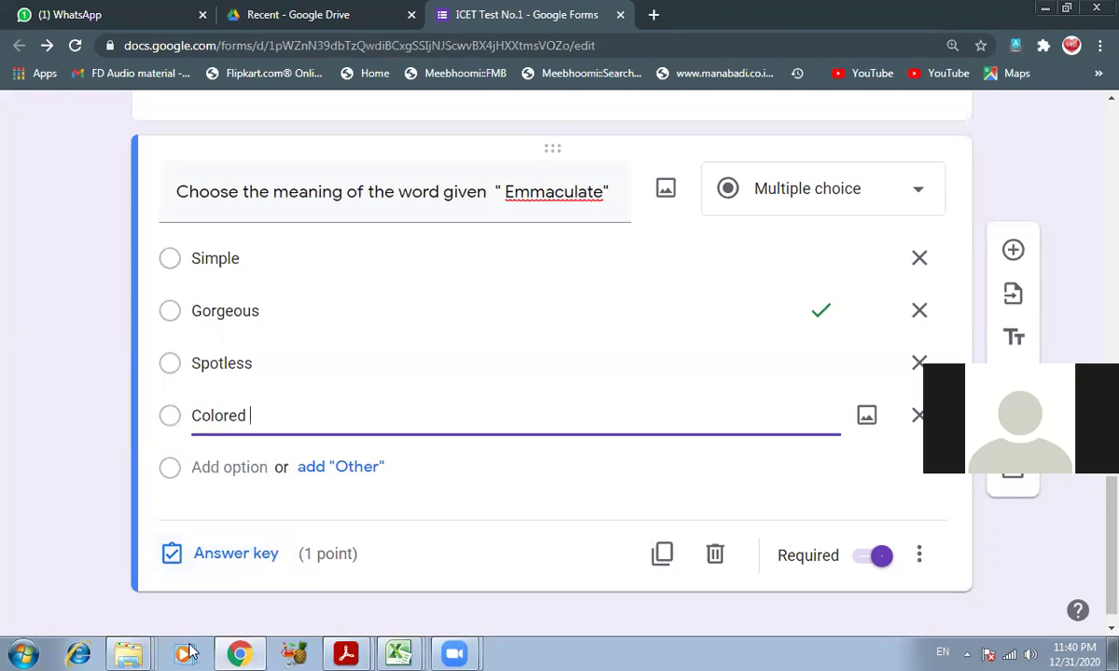
- Check the question paper and look up the answer in 2017_Shift 1_KEY.pdf
{"action": "left_click", "coordinate": [346, 653]}
{"action": "left_click", "coordinate": [350, 582]}
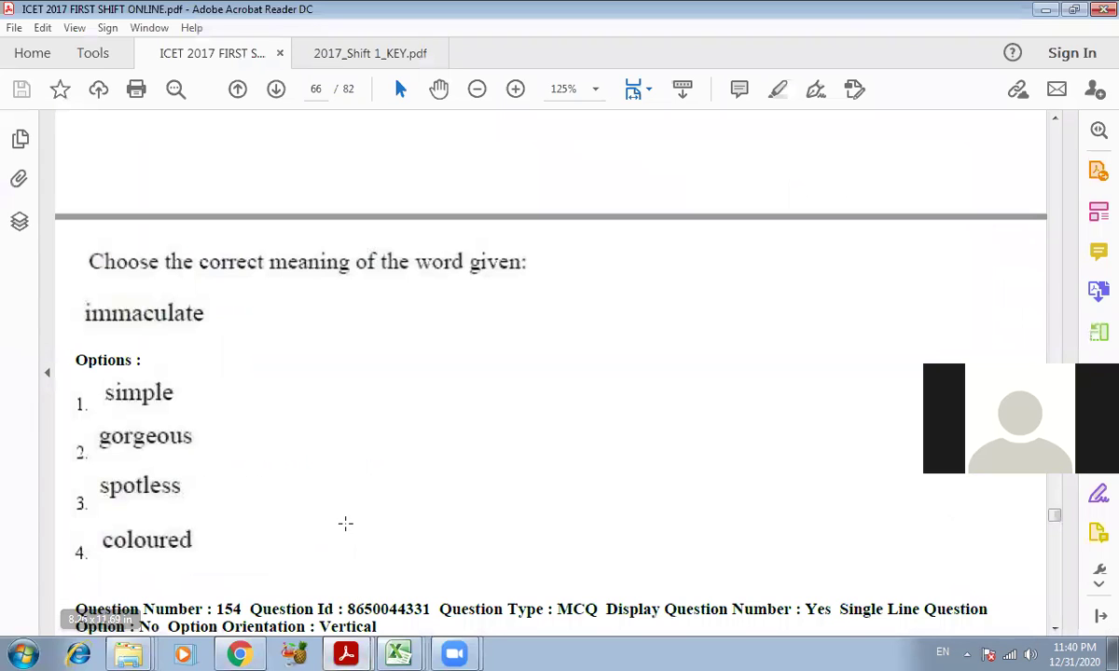
{"action": "left_click", "coordinate": [242, 653]}
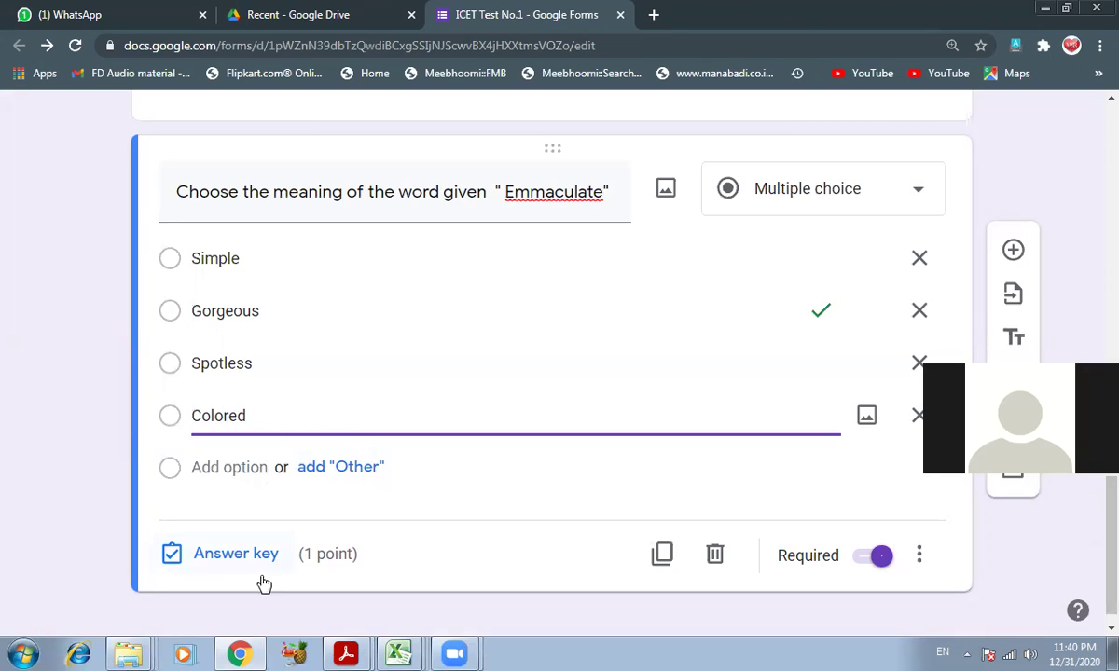
{"action": "left_click", "coordinate": [336, 649]}
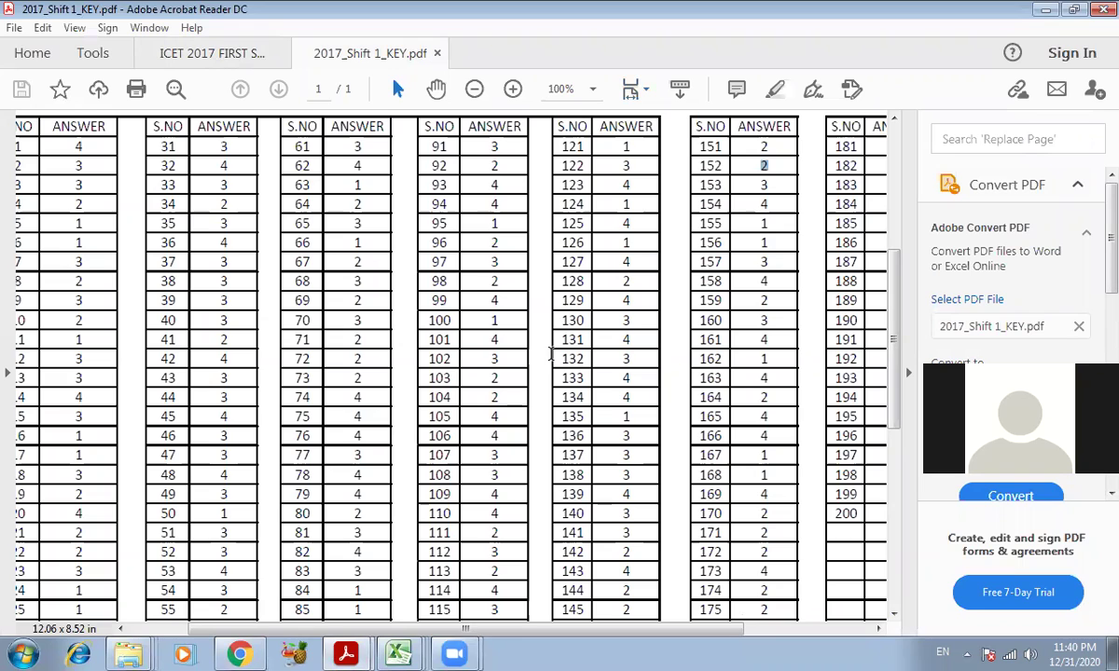
{"action": "left_click", "coordinate": [251, 651]}
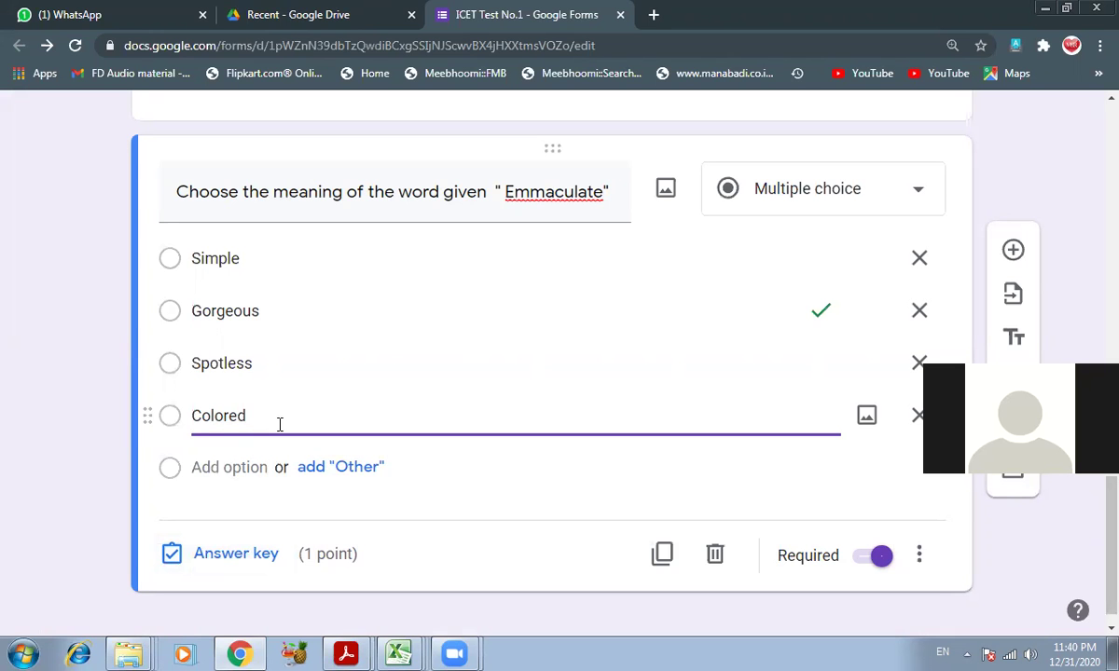
- Mark Spotless as the only 1-point correct answer, unmarking Gorgeous
{"action": "left_click", "coordinate": [225, 560]}
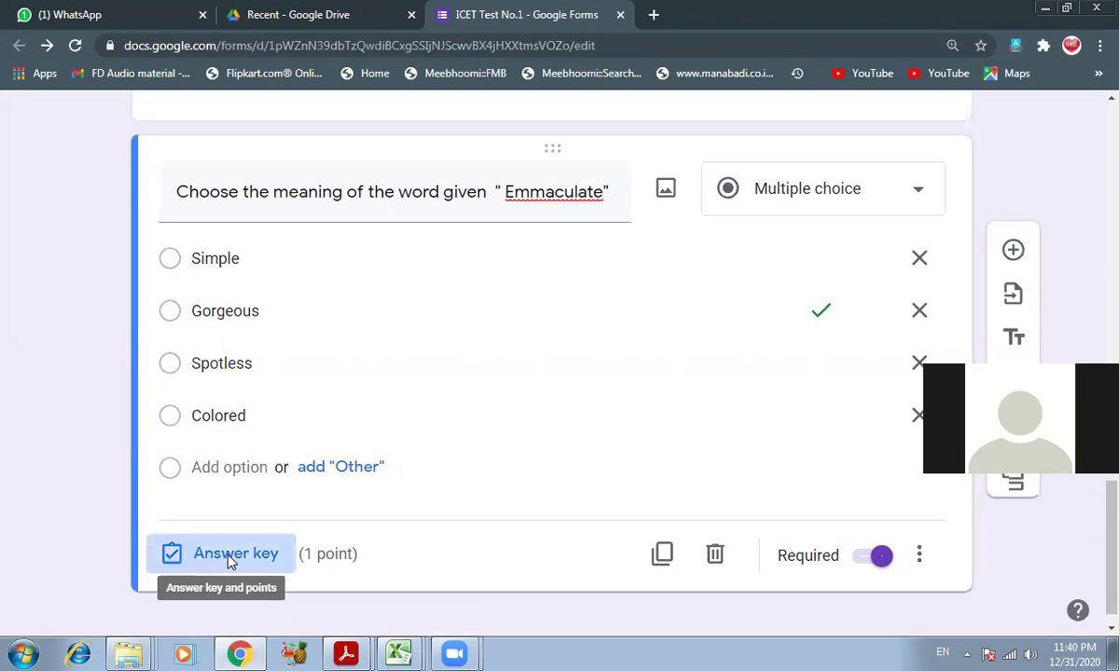
{"action": "left_click", "coordinate": [259, 418]}
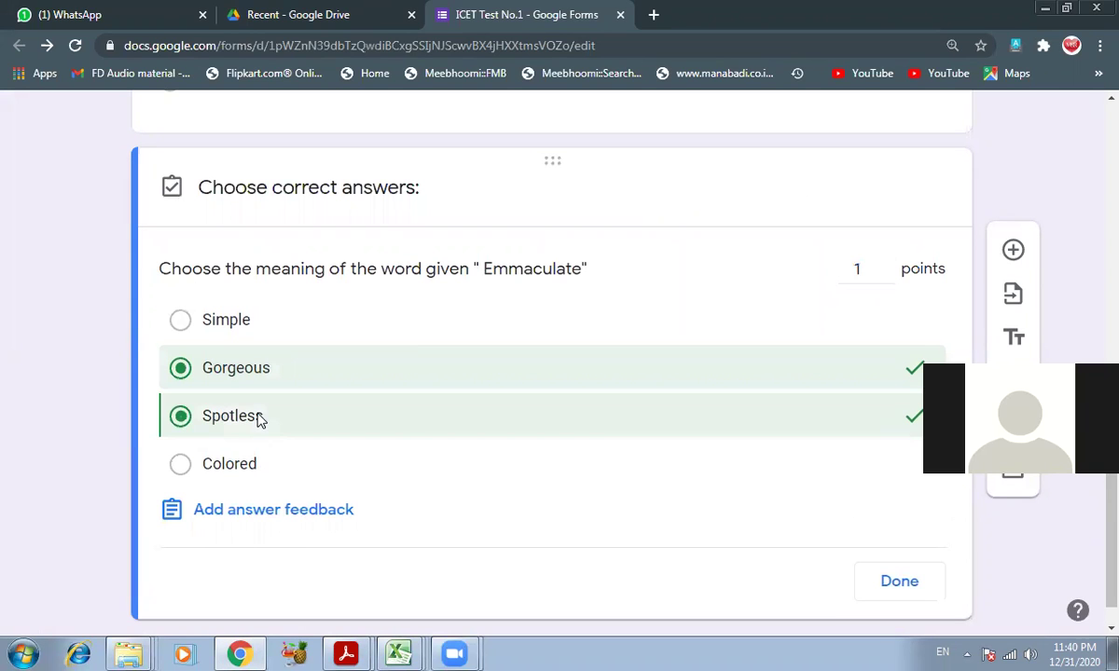
{"action": "left_click", "coordinate": [312, 375]}
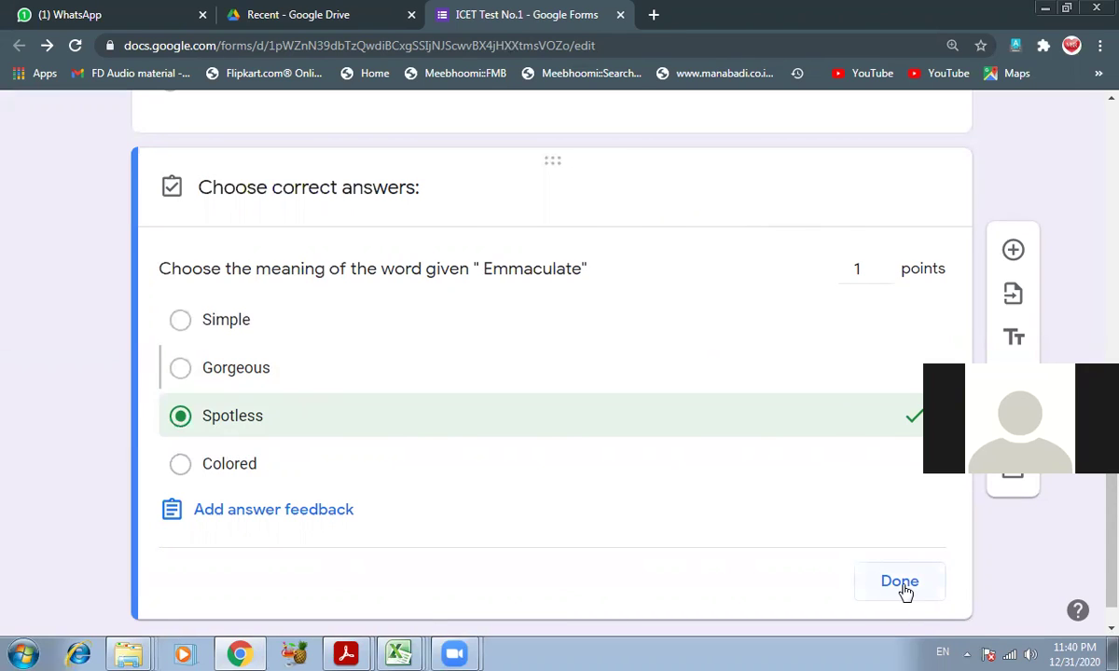
{"action": "left_click", "coordinate": [900, 584]}
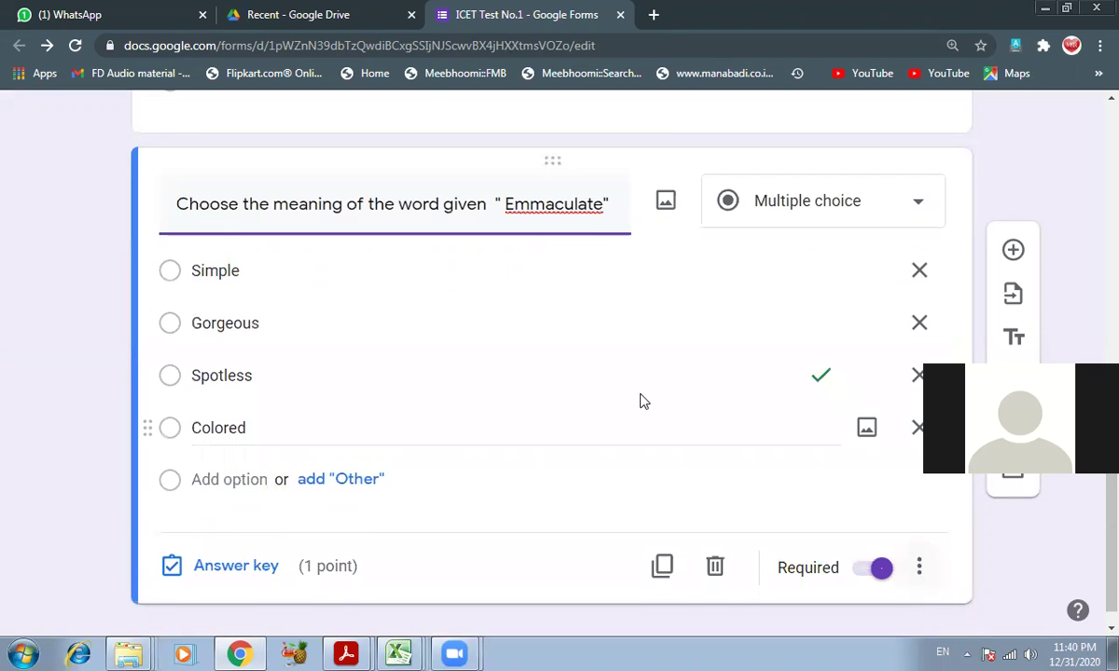
- Duplicate the Emmaculate question
{"action": "scroll", "coordinate": [555, 448], "scroll_direction": "down", "scroll_amount": 1}
{"action": "scroll", "coordinate": [555, 447], "scroll_direction": "up", "scroll_amount": 5}
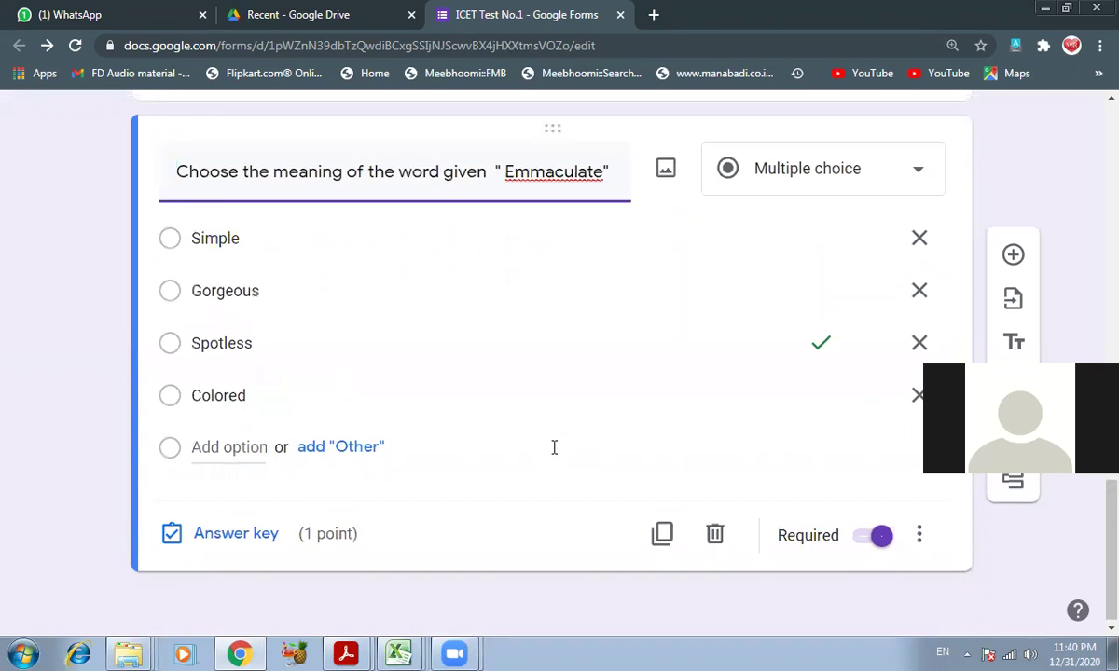
{"action": "scroll", "coordinate": [554, 447], "scroll_direction": "down", "scroll_amount": 1}
{"action": "scroll", "coordinate": [554, 449], "scroll_direction": "up", "scroll_amount": 10}
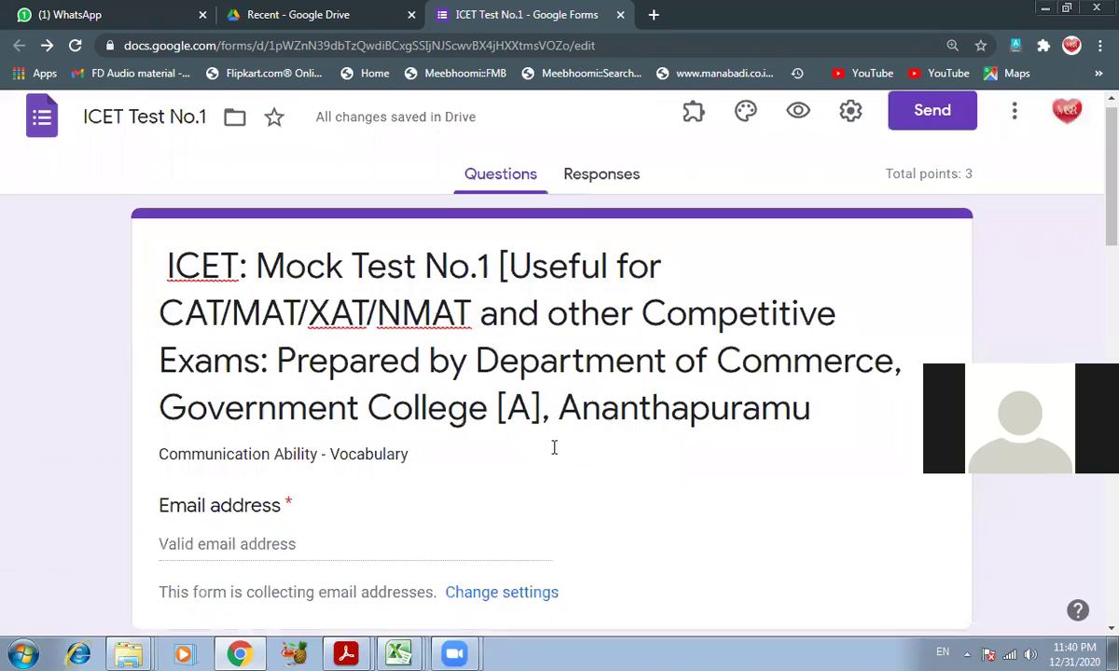
{"action": "scroll", "coordinate": [554, 453], "scroll_direction": "down", "scroll_amount": 3}
{"action": "scroll", "coordinate": [554, 455], "scroll_direction": "down", "scroll_amount": 15}
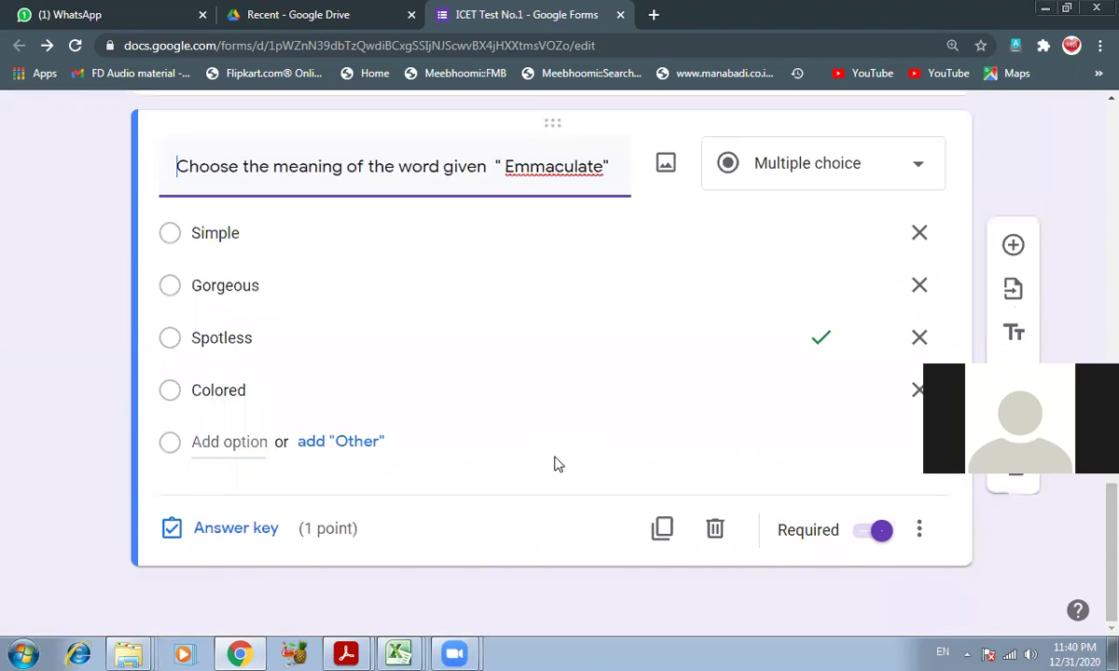
{"action": "left_click", "coordinate": [663, 529]}
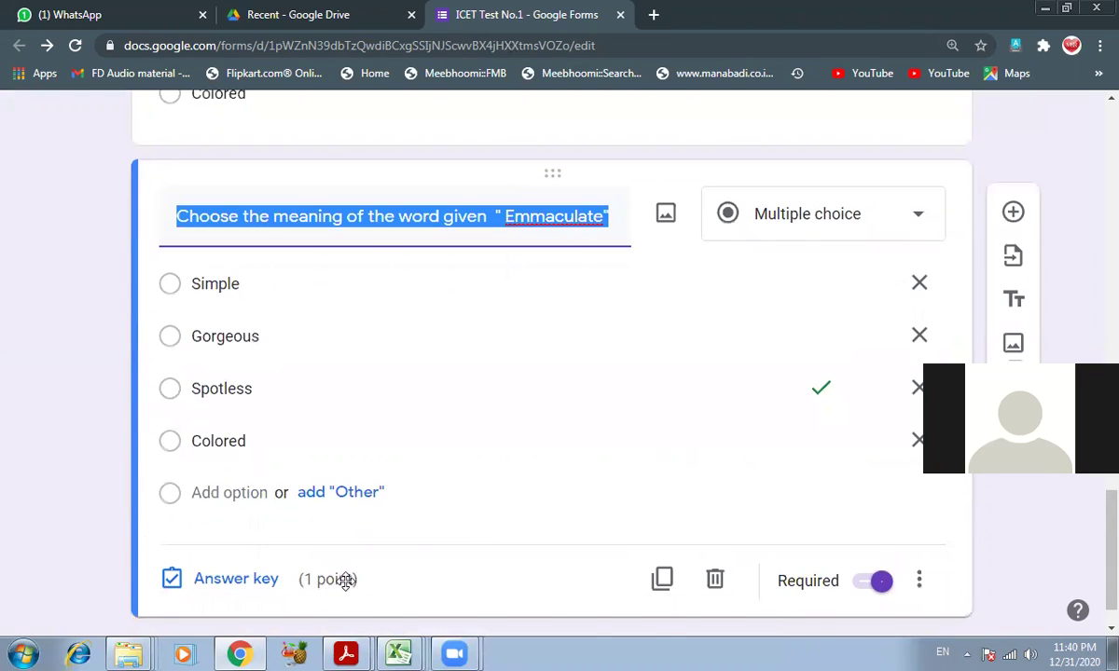
- Read the next question in the PDF and change the title's word to Pandemonium
{"action": "key", "text": "alt+Tab"}
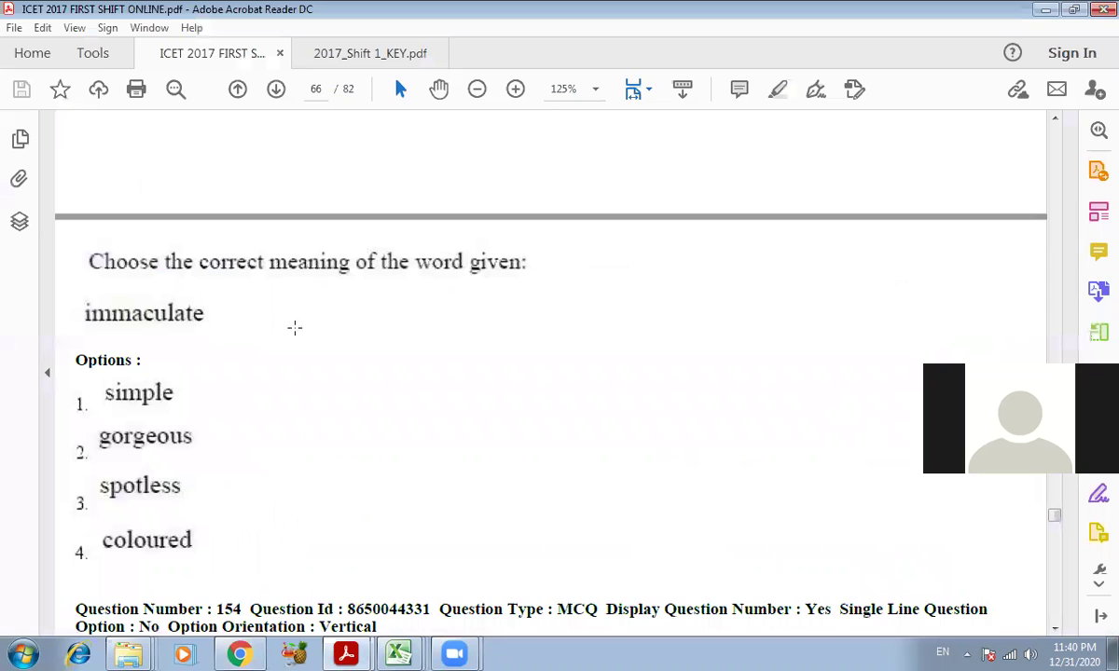
{"action": "scroll", "coordinate": [315, 314], "scroll_direction": "down", "scroll_amount": 5}
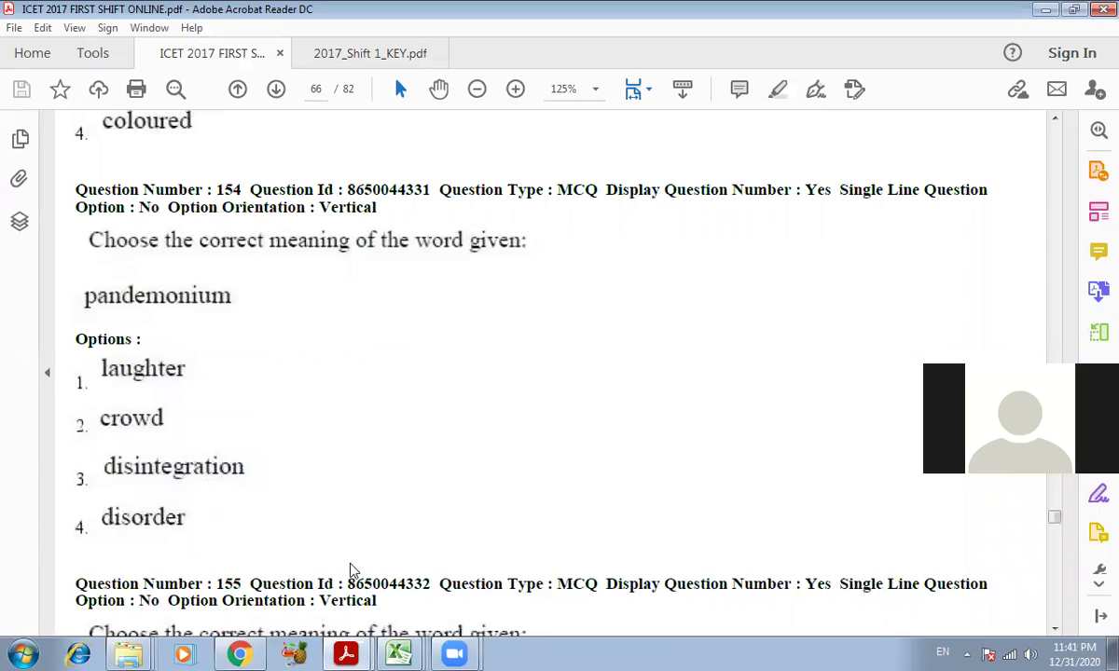
{"action": "key", "text": "alt+Tab"}
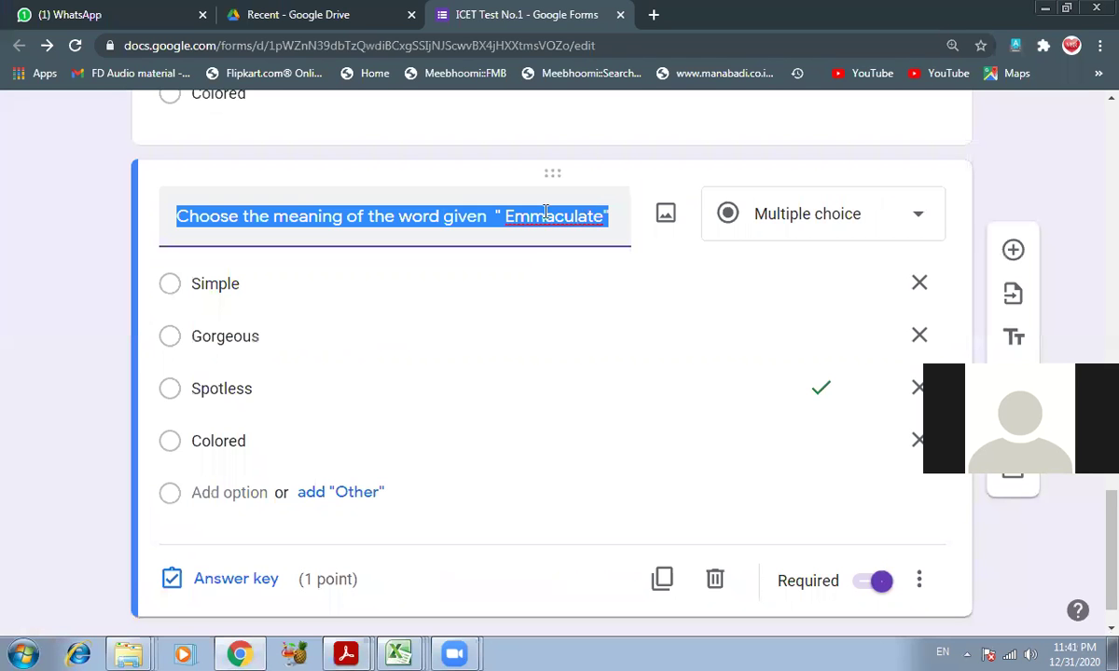
{"action": "double_click", "coordinate": [555, 216]}
{"action": "type", "text": "Pan"}
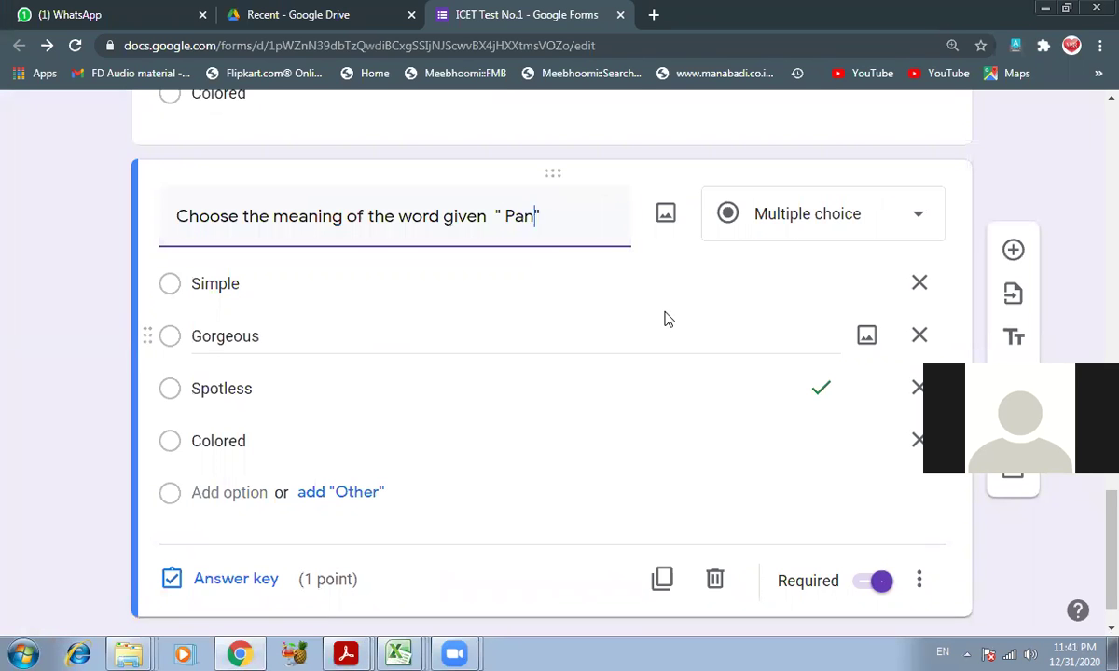
{"action": "type", "text": "demonium"}
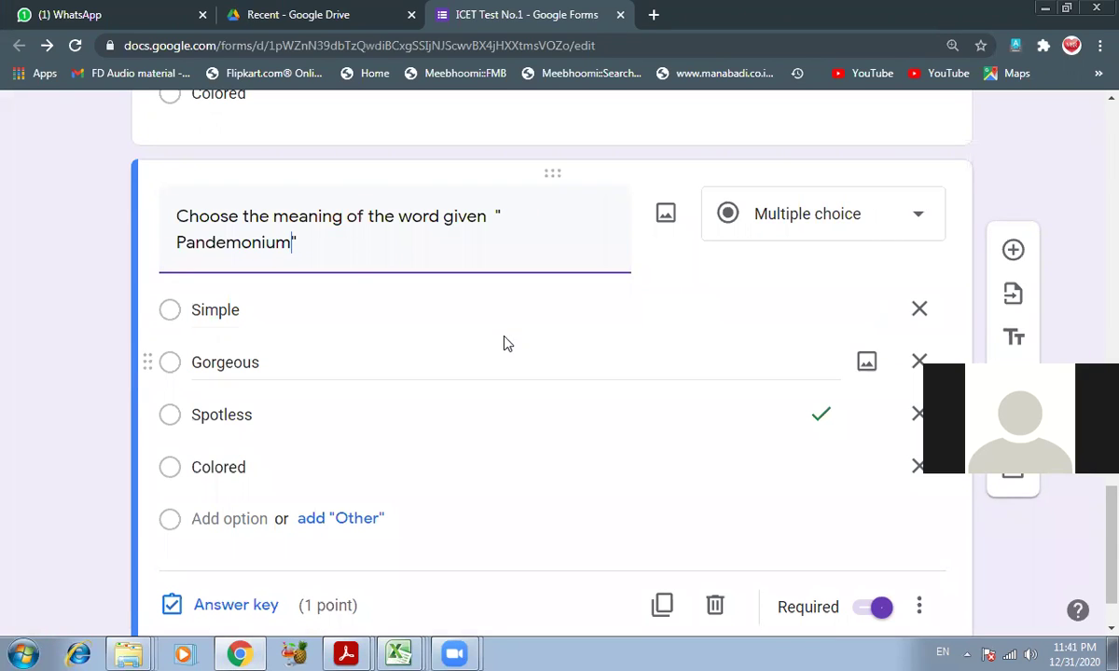
{"action": "left_click", "coordinate": [487, 207]}
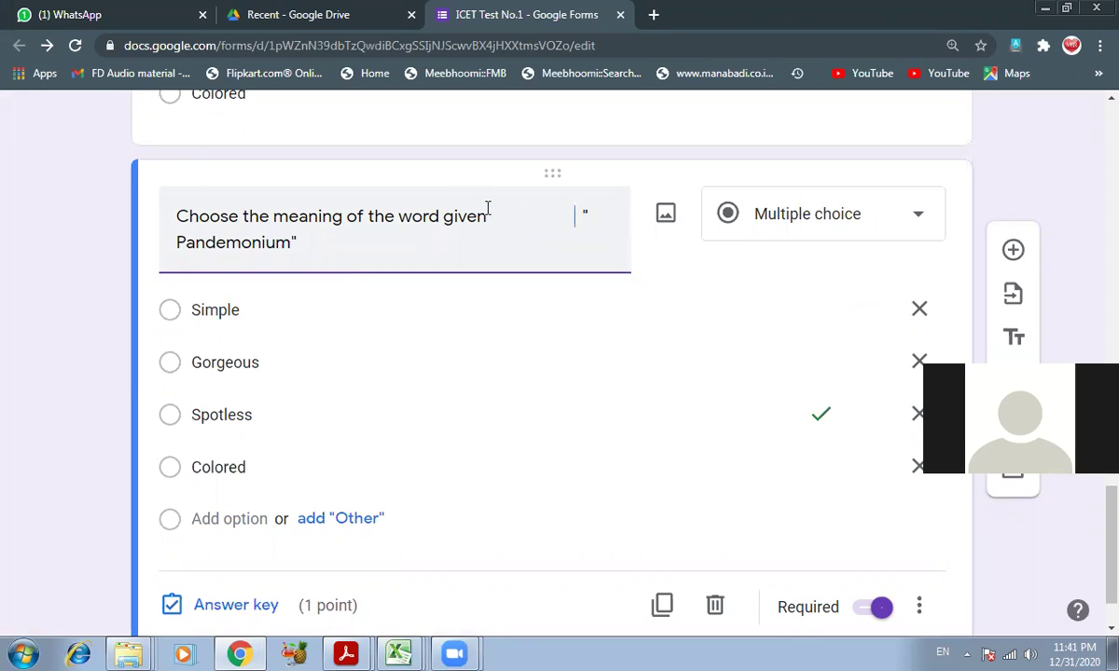
- Check the question paper and replace the first option Simple with Laughter
{"action": "left_click", "coordinate": [273, 315]}
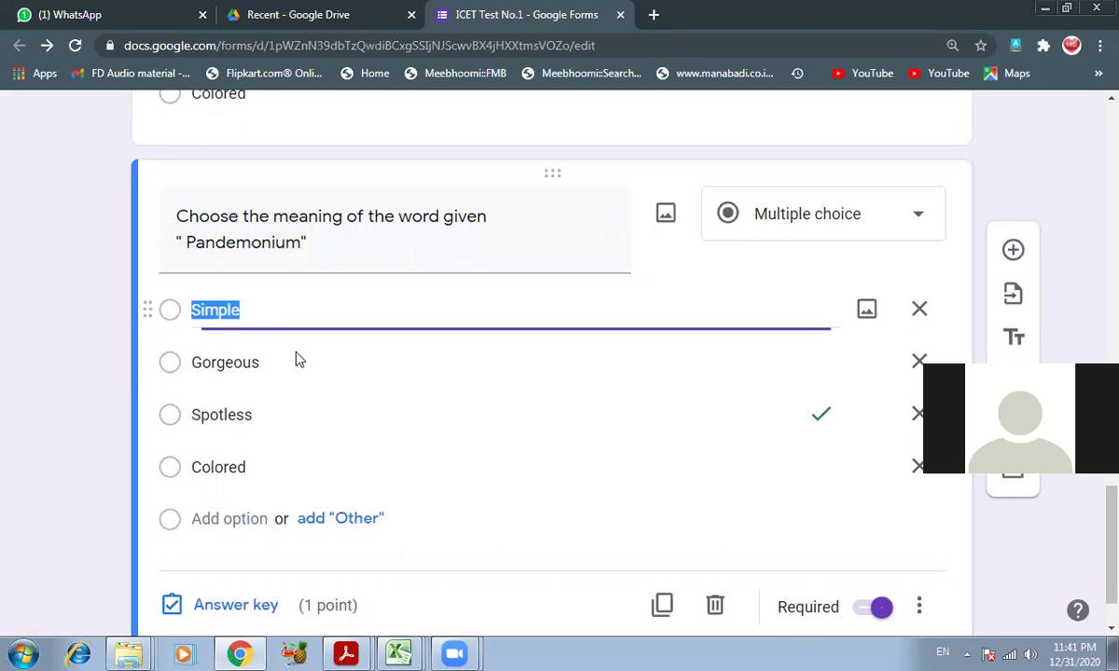
{"action": "left_click", "coordinate": [354, 651]}
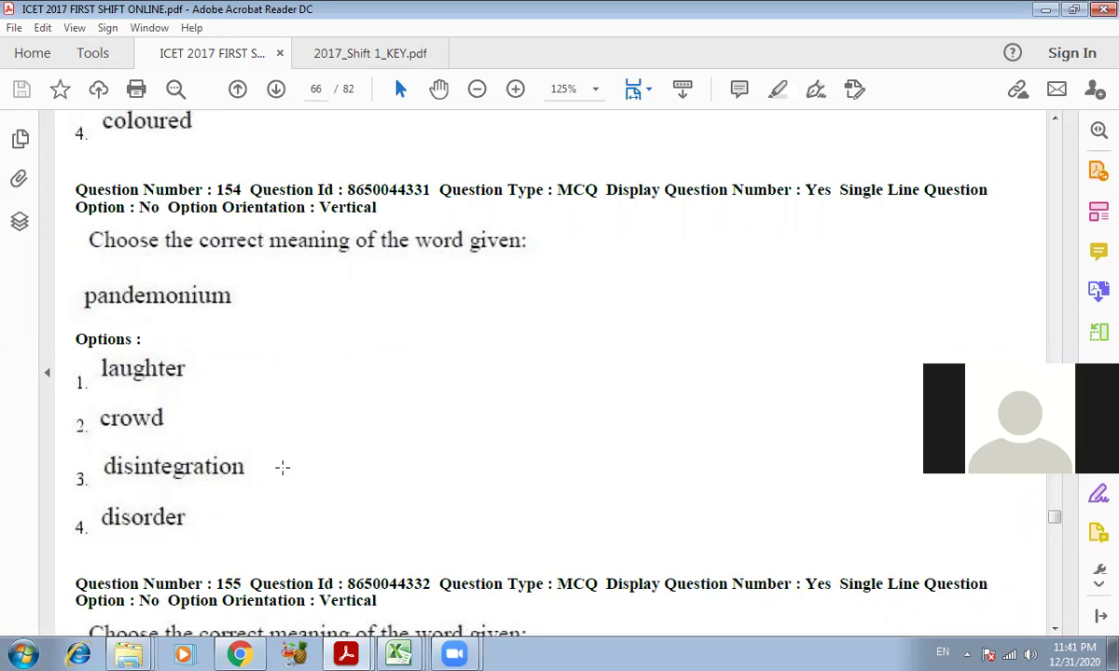
{"action": "left_click", "coordinate": [240, 654]}
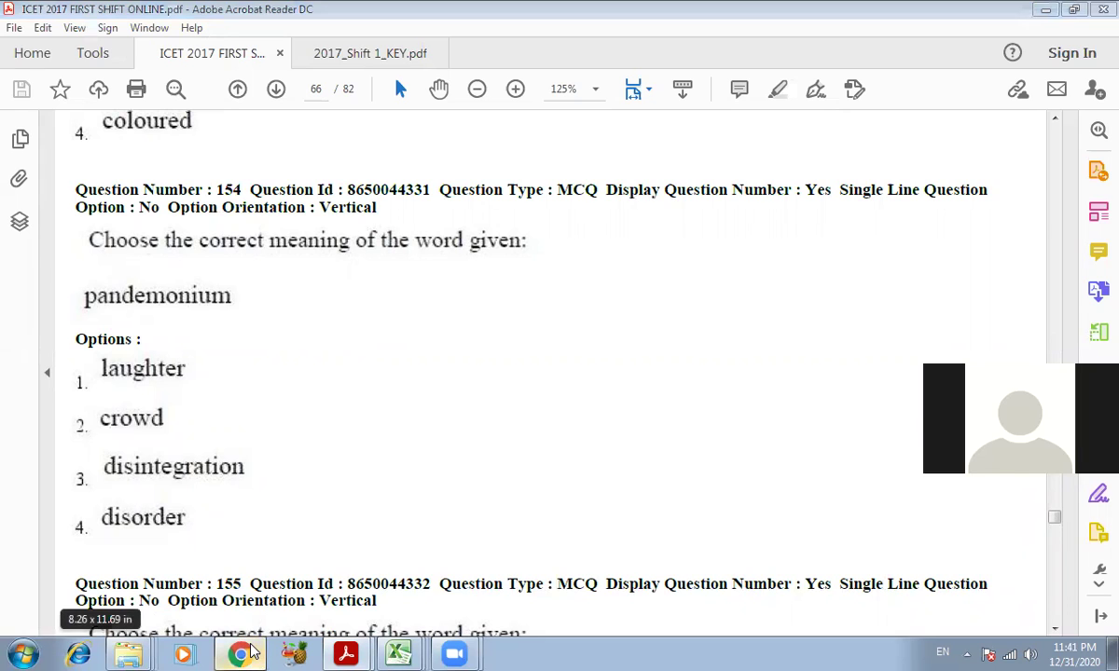
{"action": "type", "text": "Laughter"}
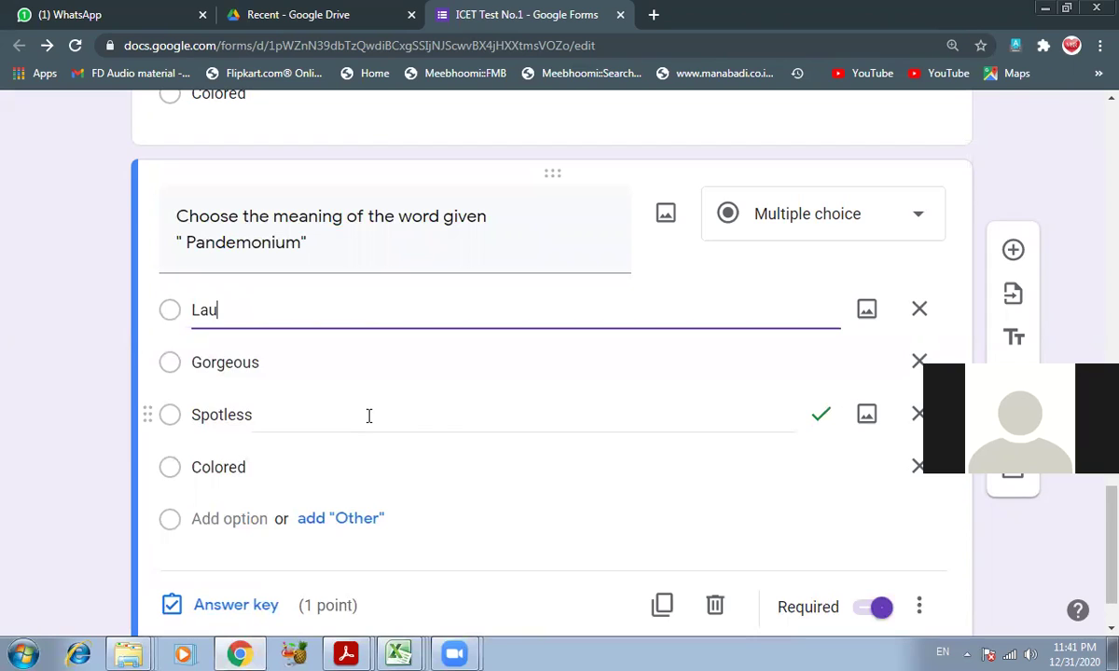
{"action": "key", "text": "Tab"}
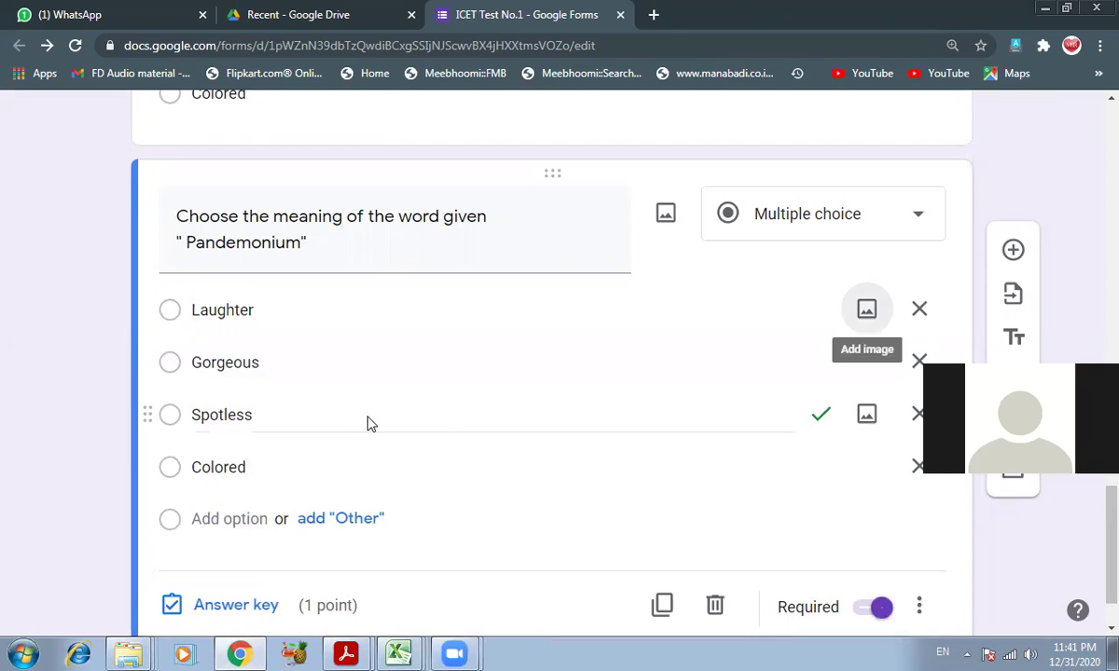
{"action": "key", "text": "Tab"}
{"action": "key", "text": "Tab"}
- Enter Crowd, Disintegration and Disorder as the remaining three options
{"action": "type", "text": "Cro"}
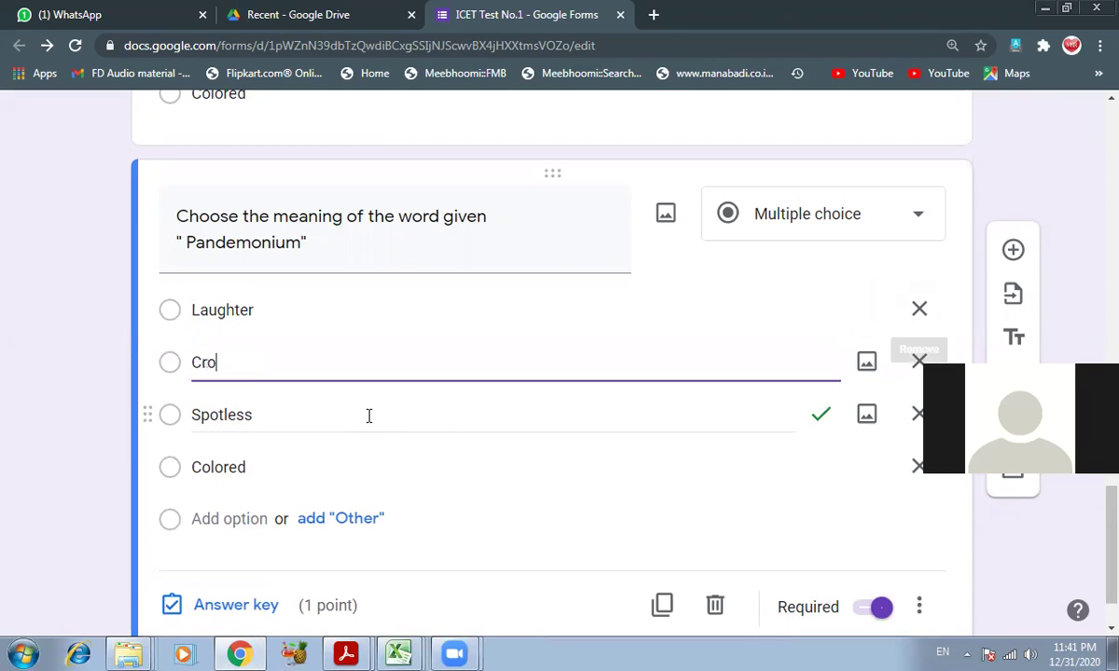
{"action": "type", "text": "wed"}
{"action": "key", "text": "BackSpace"}
{"action": "key", "text": "BackSpace"}
{"action": "type", "text": "d"}
{"action": "key", "text": "Tab"}
{"action": "key", "text": "Tab"}
{"action": "key", "text": "Tab"}
{"action": "type", "text": "D"}
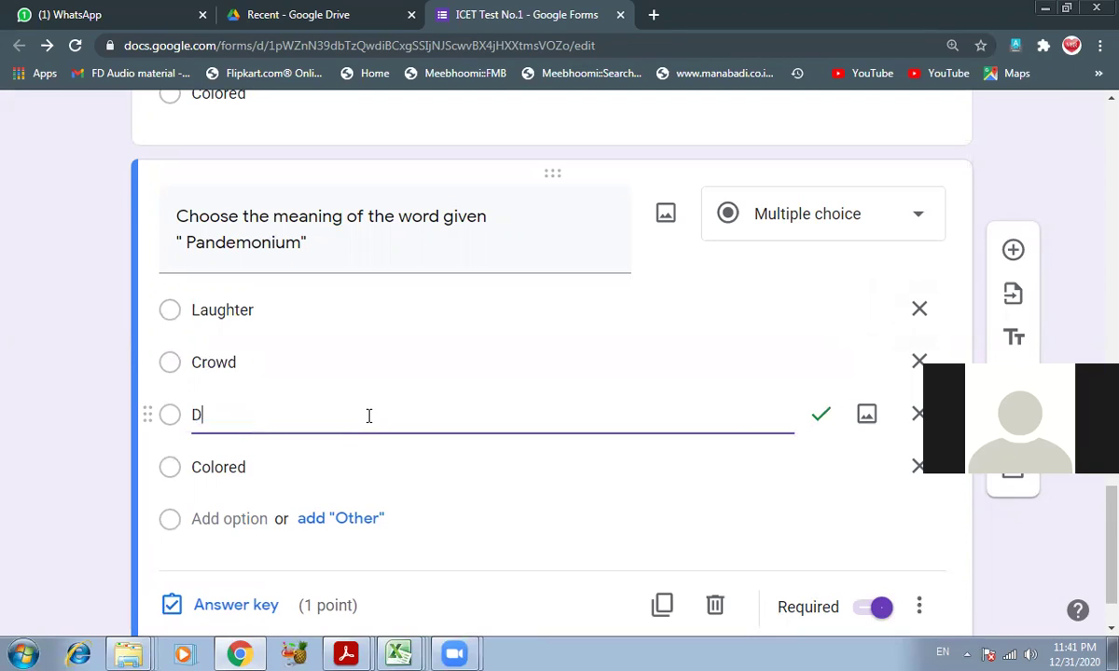
{"action": "type", "text": "isintegration"}
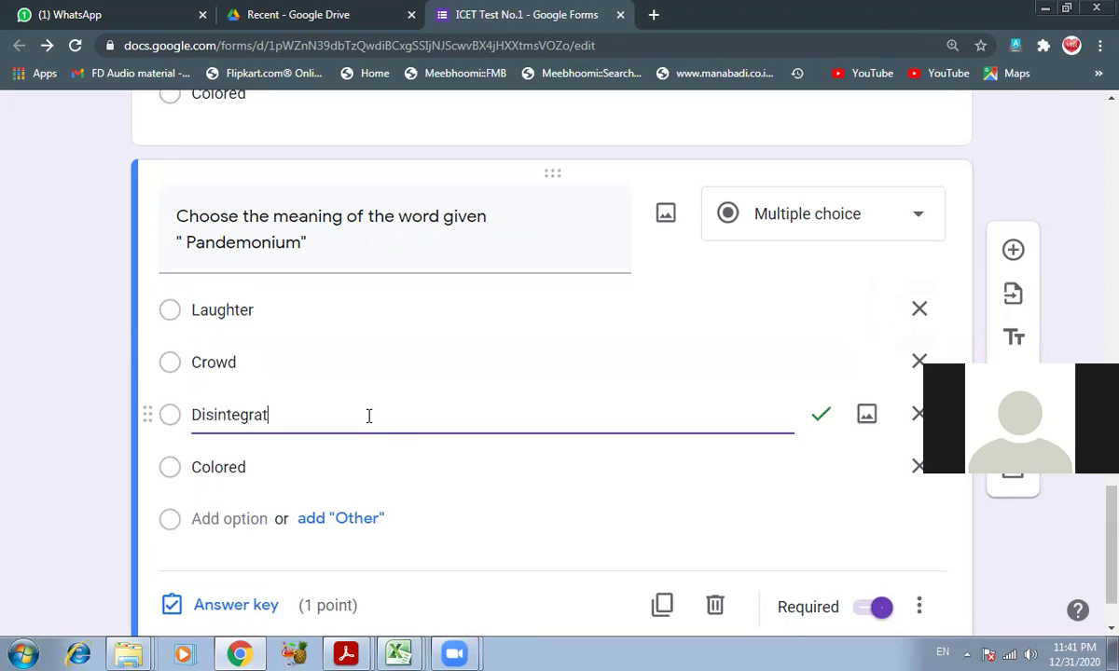
{"action": "key", "text": "Tab"}
{"action": "key", "text": "Tab"}
{"action": "key", "text": "Tab"}
{"action": "type", "text": "D"}
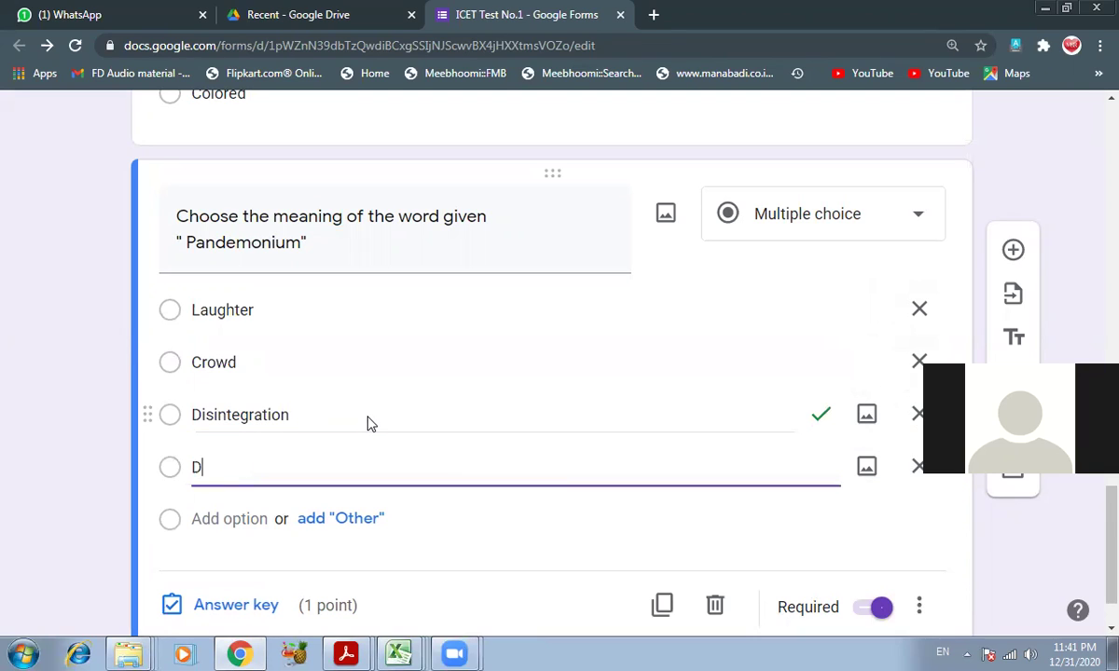
{"action": "type", "text": "isorder"}
{"action": "scroll", "coordinate": [373, 429], "scroll_direction": "down", "scroll_amount": 1}
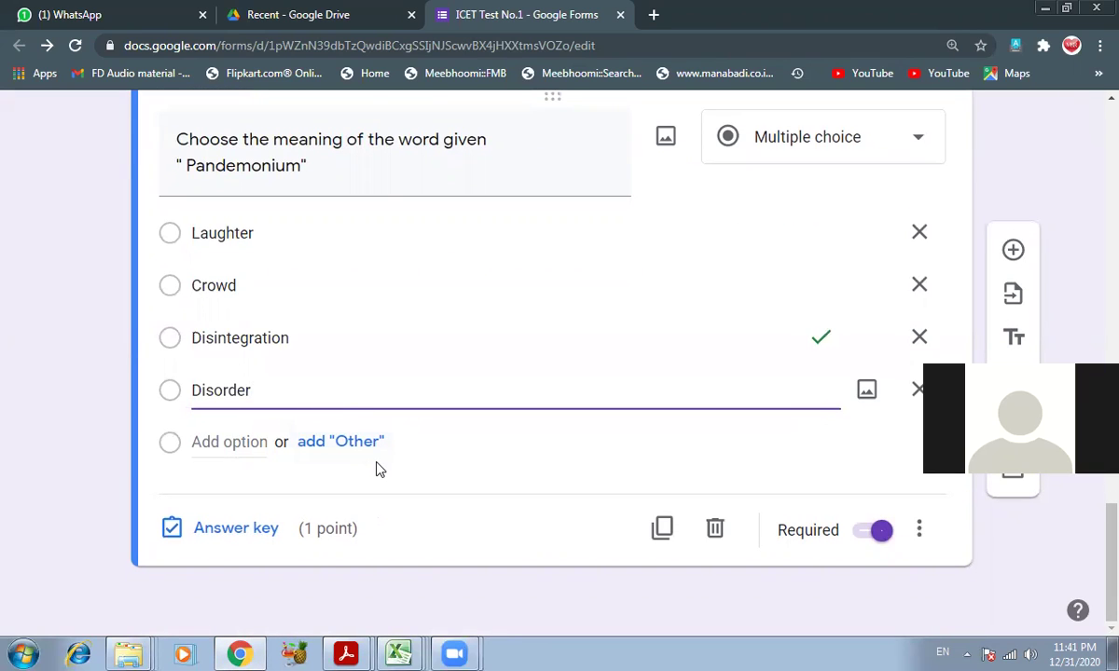
{"action": "left_click", "coordinate": [346, 650]}
- After checking the key PDF, change the Pandemonium answer key from Disintegration to Disorder
{"action": "left_click", "coordinate": [337, 623]}
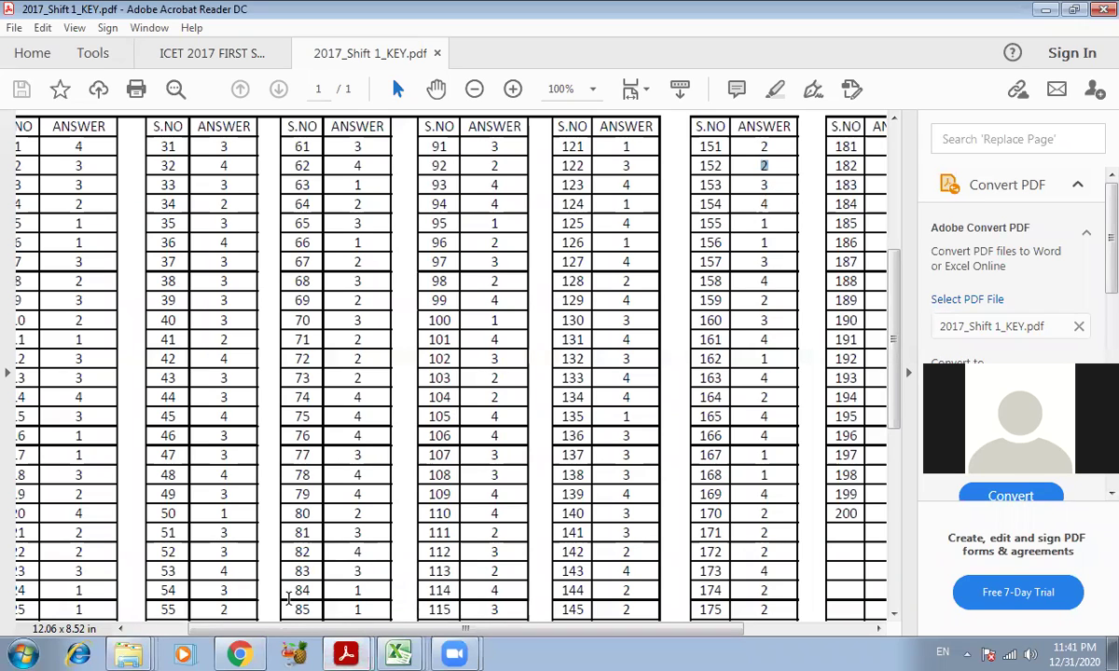
{"action": "left_click", "coordinate": [236, 654]}
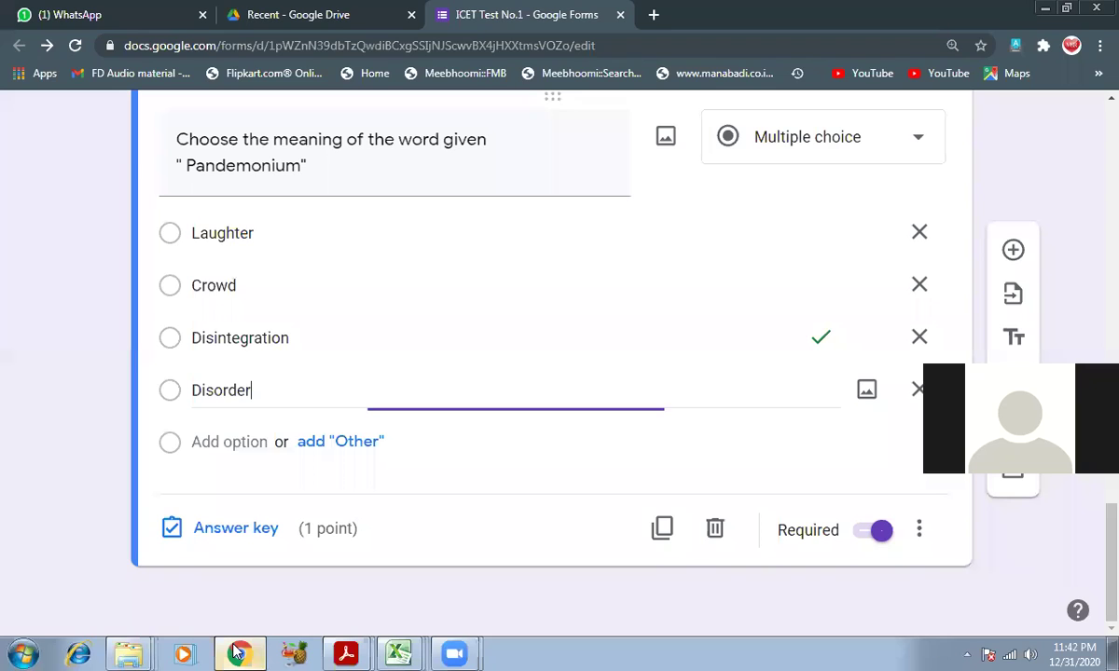
{"action": "left_click", "coordinate": [241, 531]}
{"action": "left_click", "coordinate": [369, 424]}
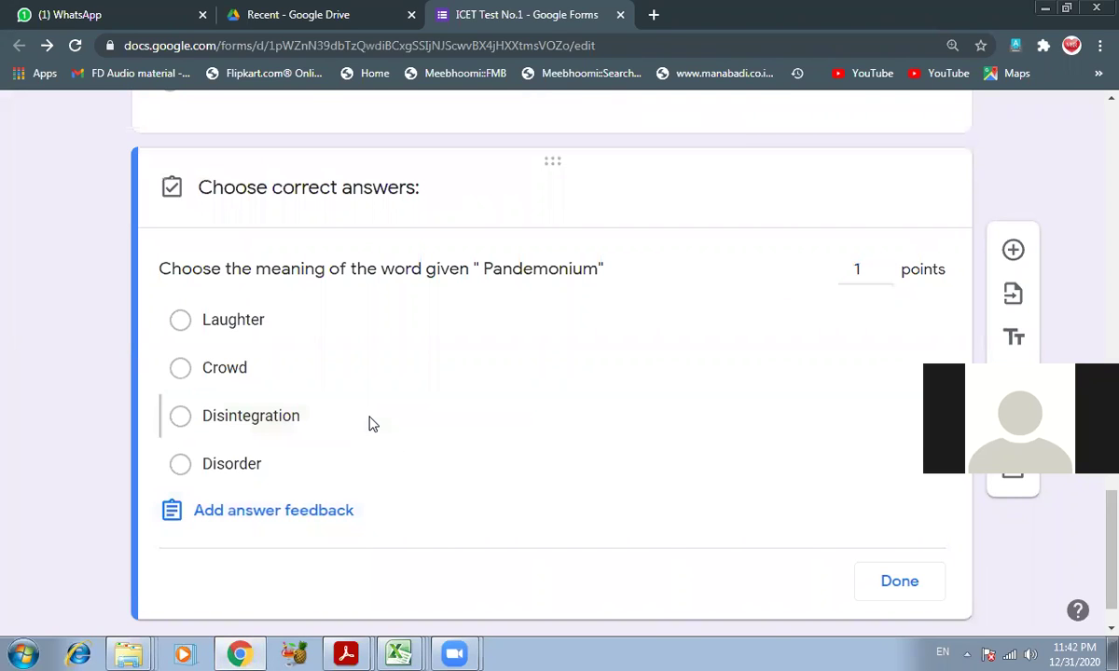
{"action": "left_click", "coordinate": [261, 471]}
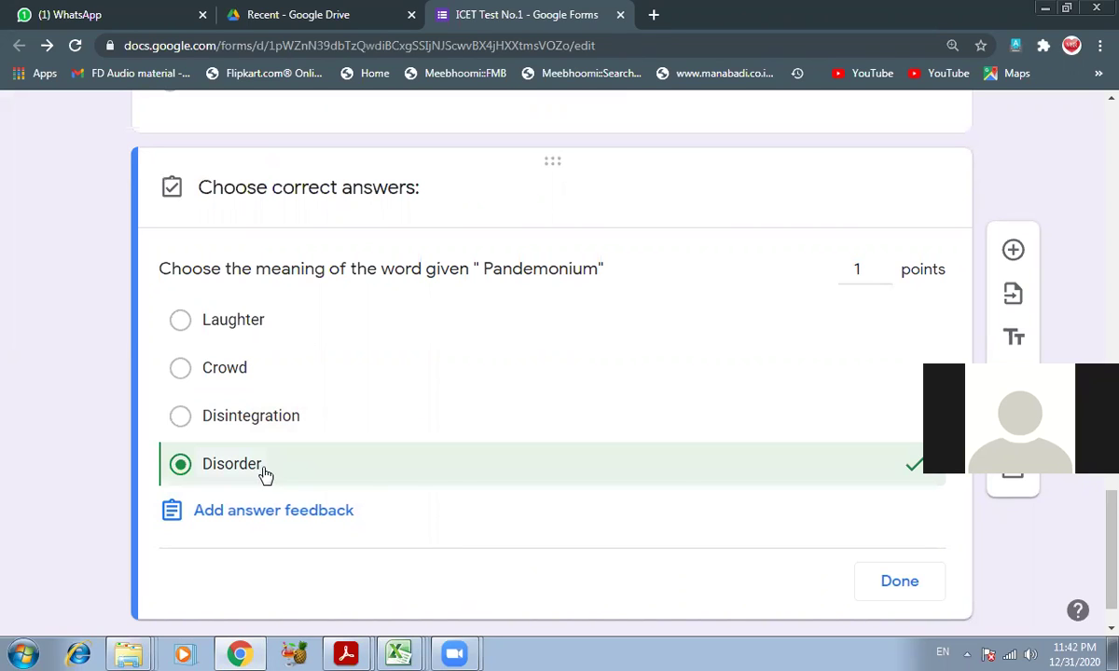
{"action": "left_click", "coordinate": [886, 584]}
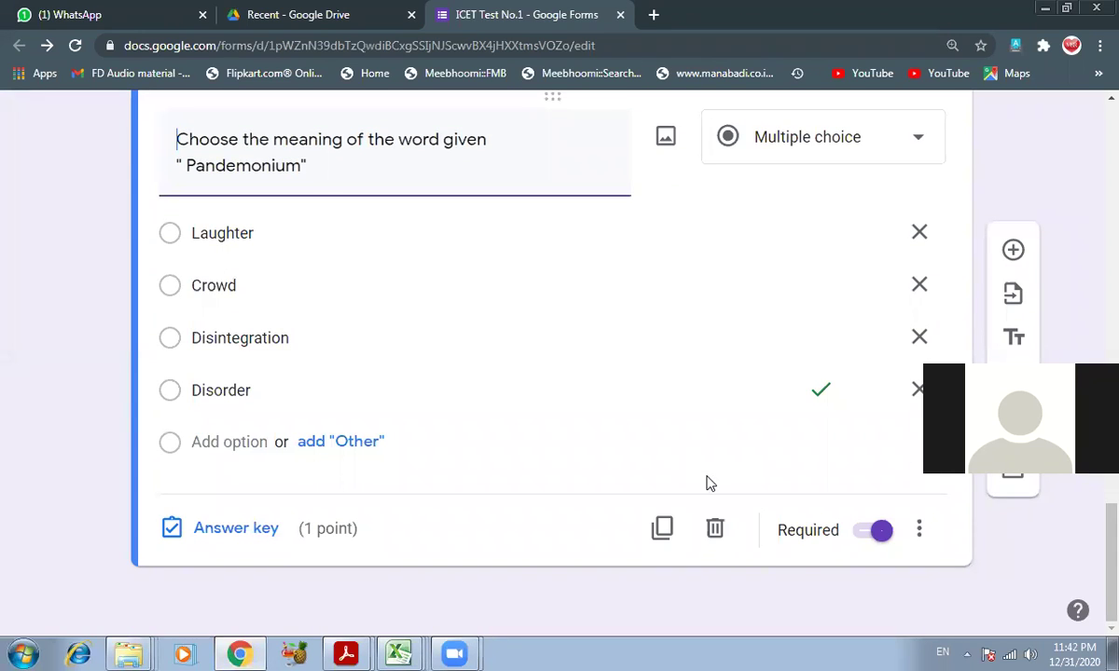
- Duplicate the Pandemonium question and look up question 155 in the ICET PDF
{"action": "left_click", "coordinate": [663, 530]}
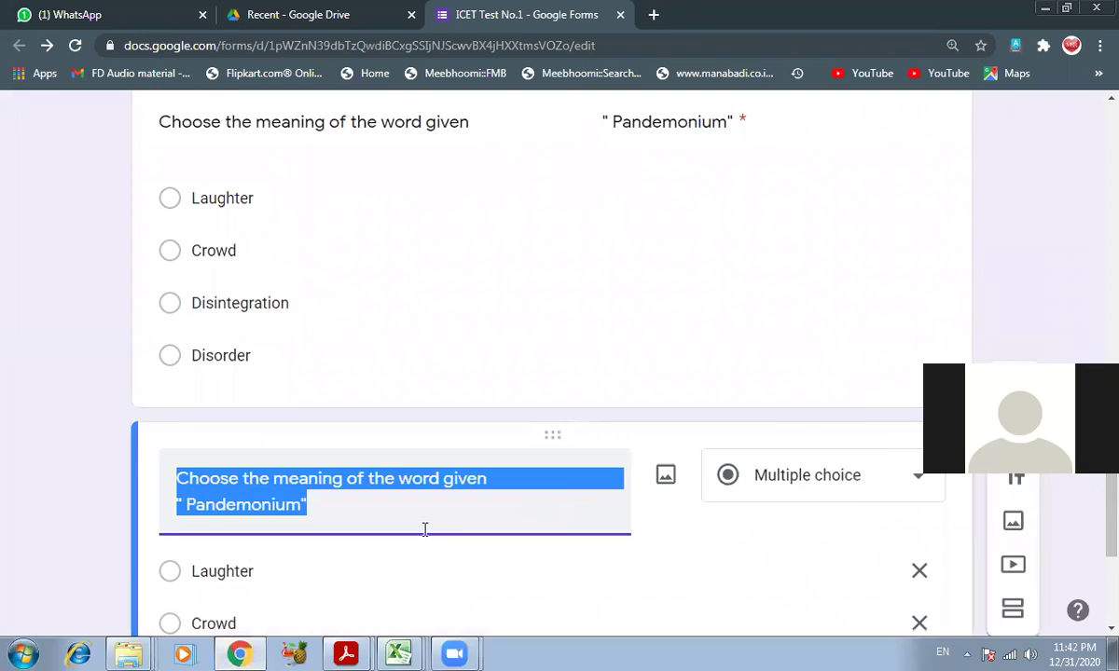
{"action": "scroll", "coordinate": [424, 531], "scroll_direction": "down", "scroll_amount": 2}
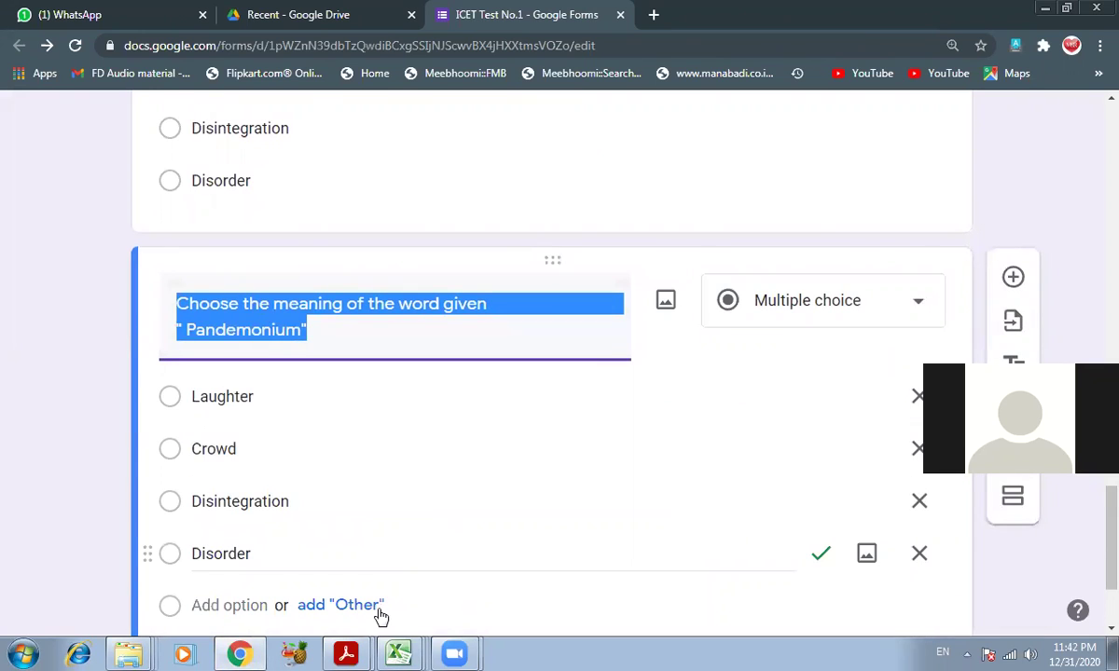
{"action": "key", "text": "alt+Tab"}
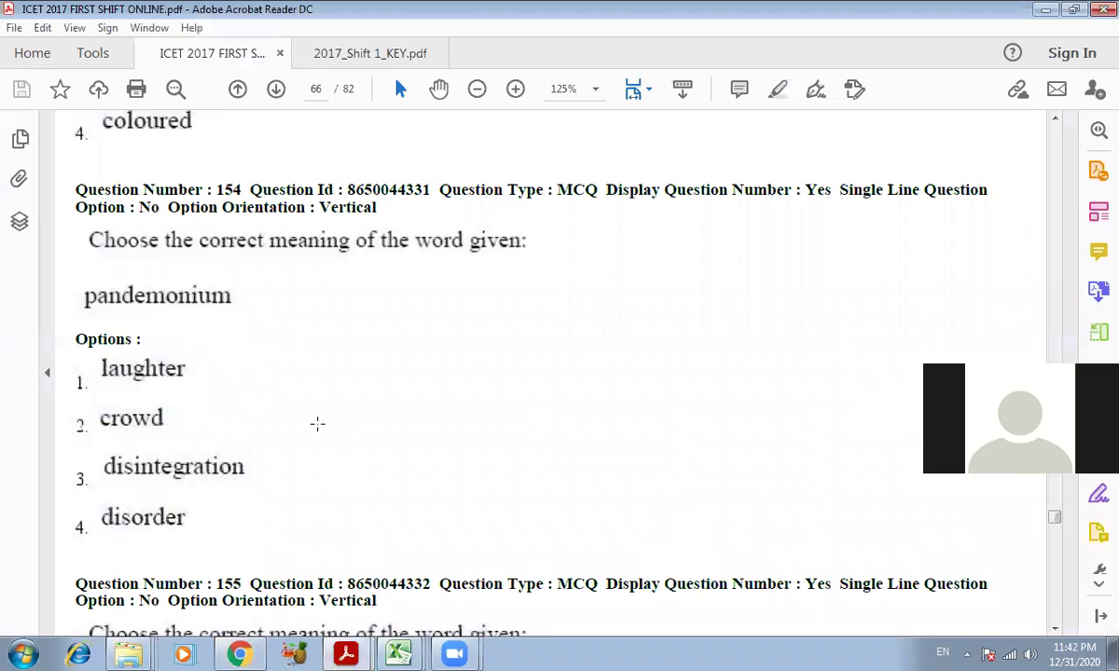
{"action": "scroll", "coordinate": [317, 425], "scroll_direction": "down", "scroll_amount": 4}
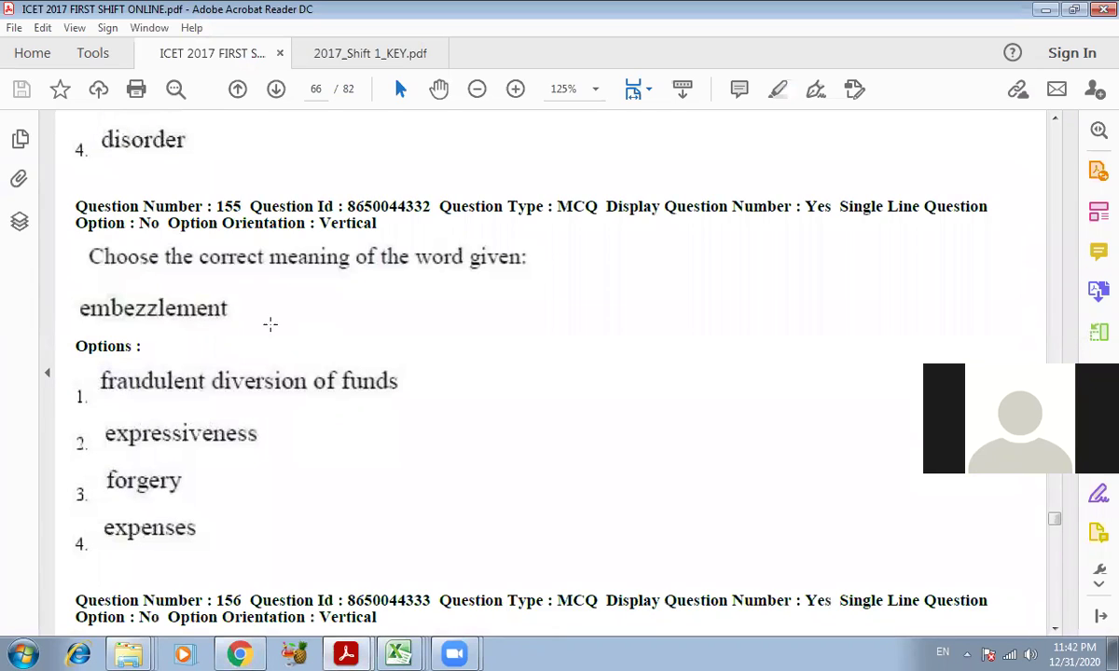
{"action": "scroll", "coordinate": [272, 373], "scroll_direction": "down", "scroll_amount": 1}
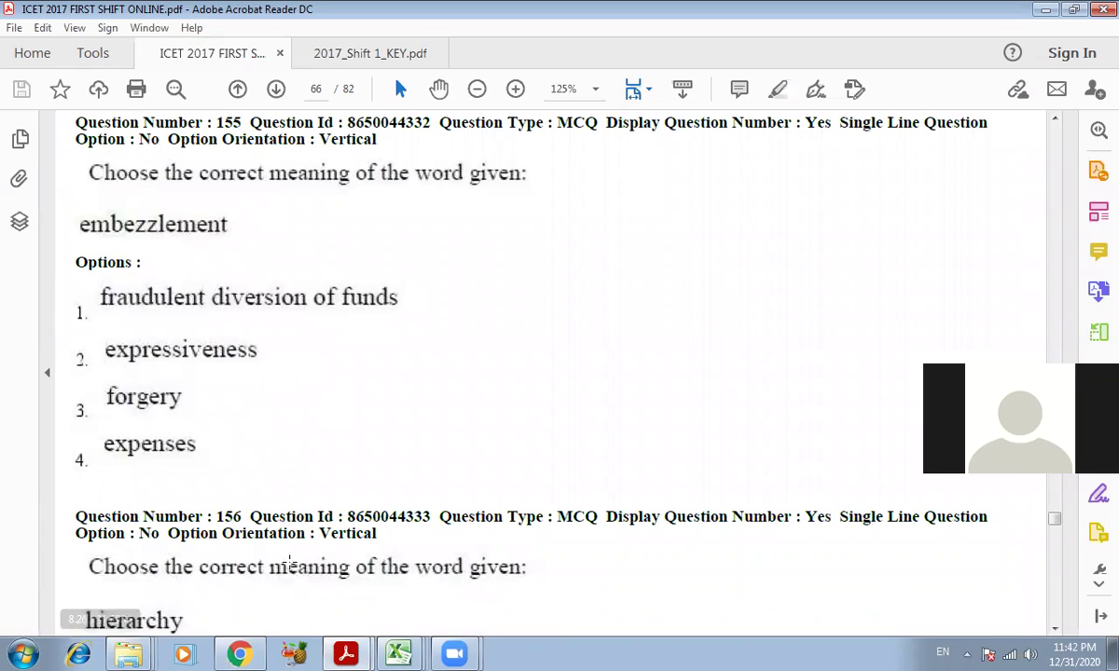
{"action": "left_click", "coordinate": [240, 653]}
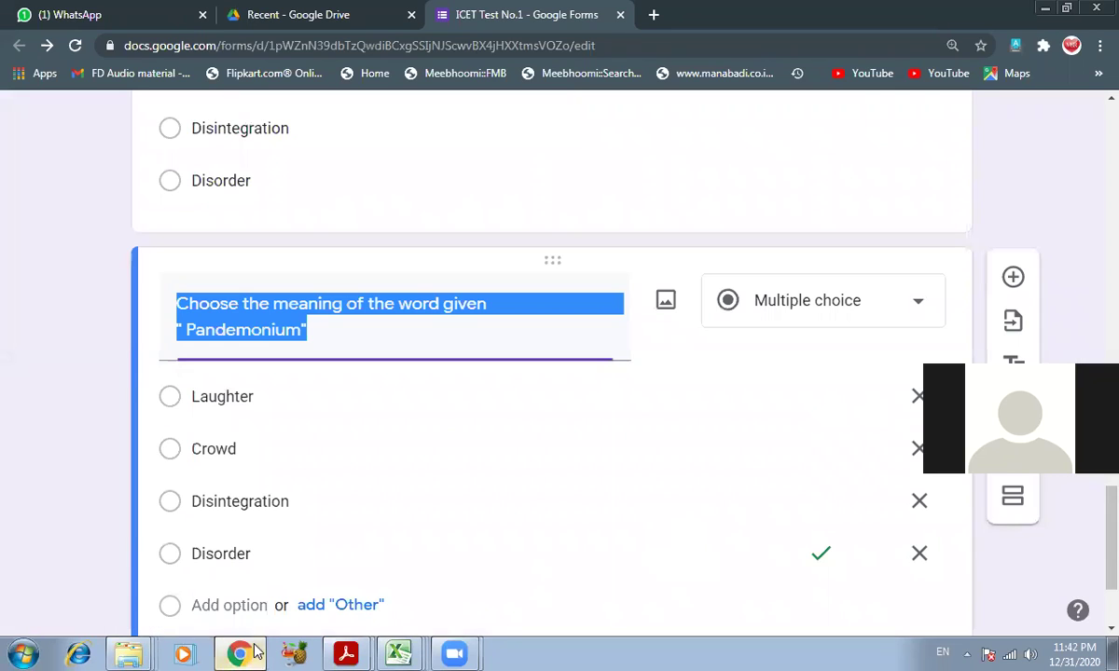
- Replace the word Pandemonium in the copy's title with Embezzlement
{"action": "double_click", "coordinate": [269, 326]}
{"action": "type", "text": "Embezzleme"}
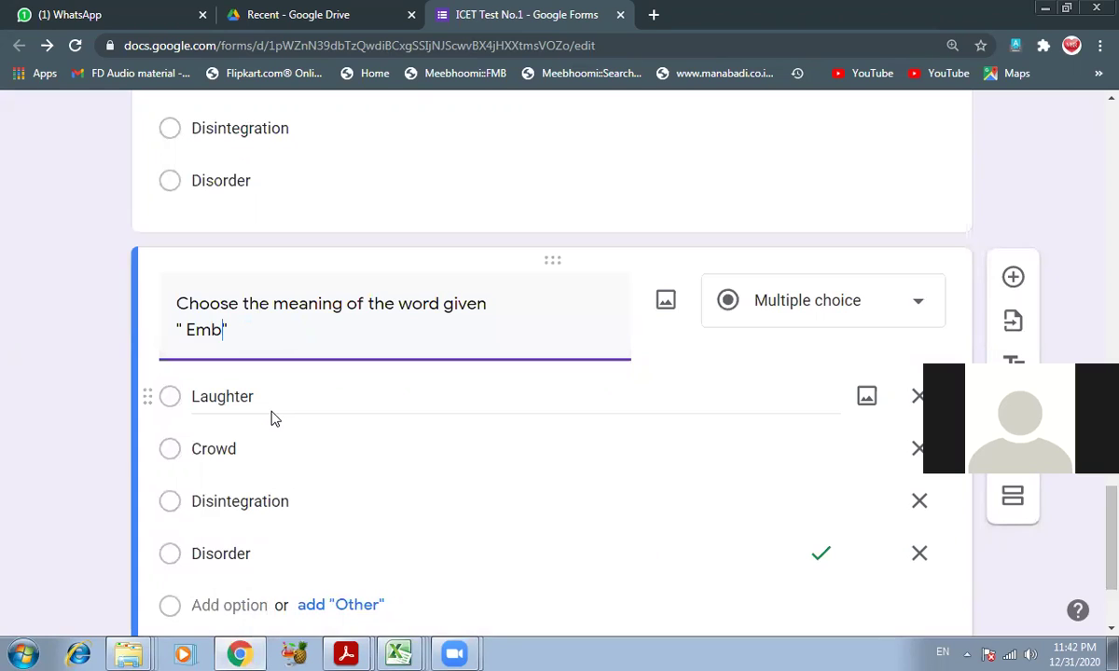
{"action": "type", "text": "nt"}
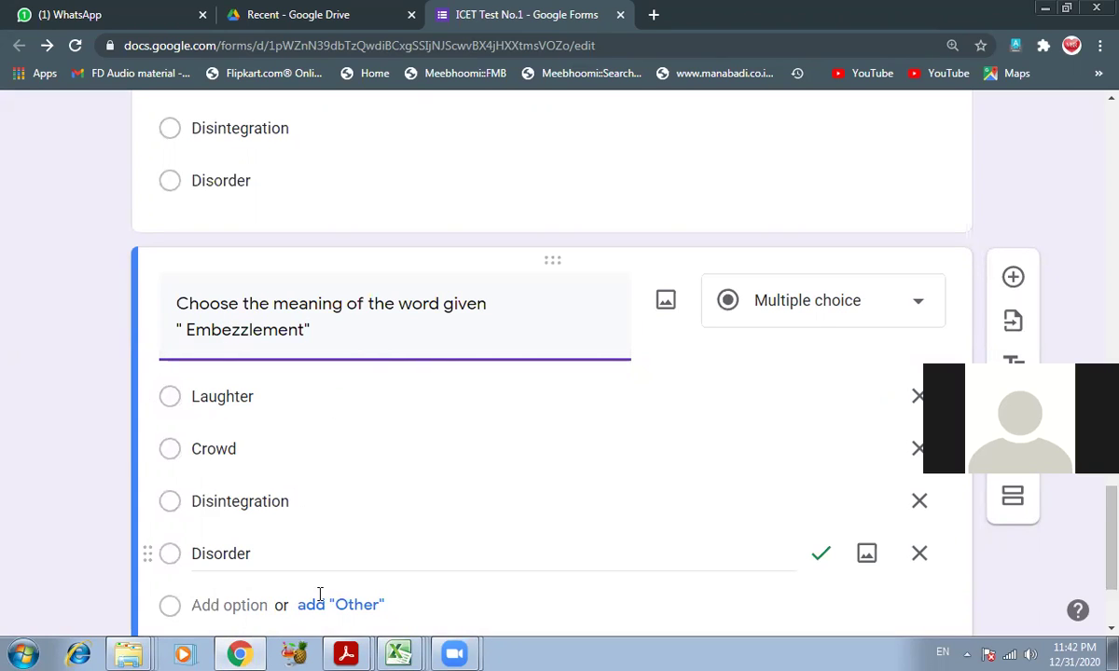
{"action": "mouse_move", "coordinate": [346, 653]}
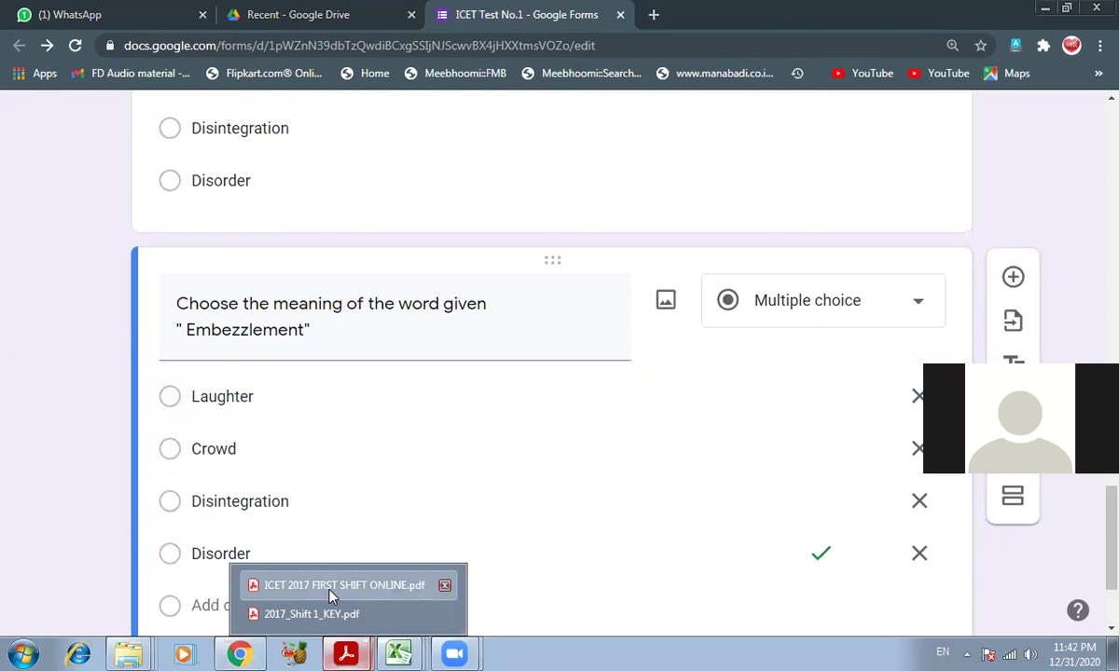
{"action": "left_click", "coordinate": [322, 584]}
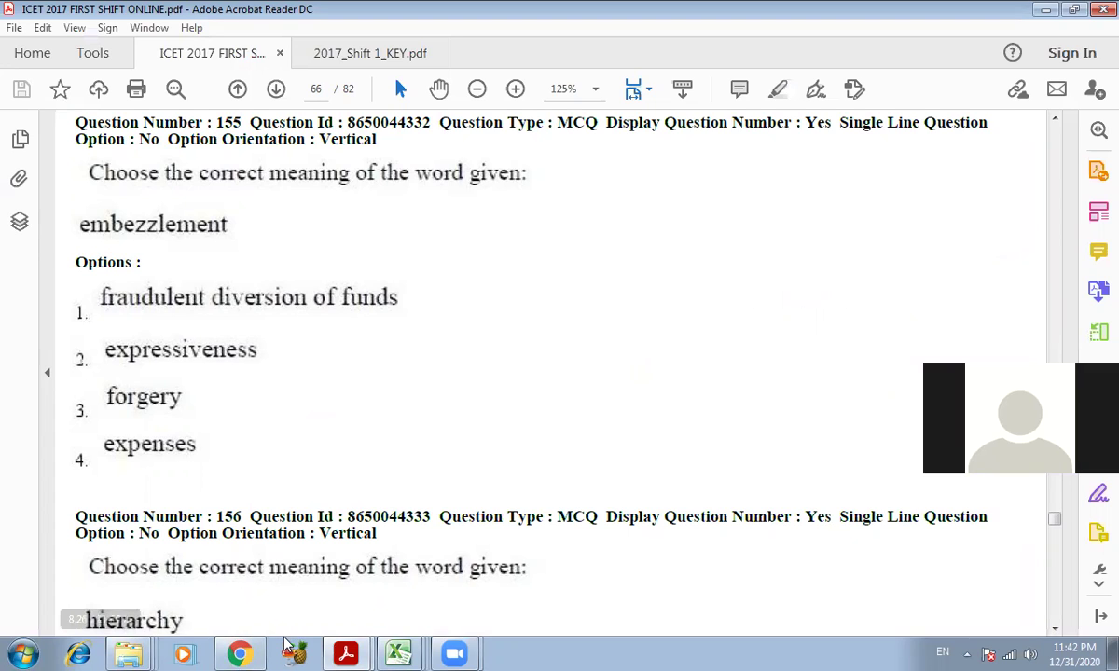
{"action": "left_click", "coordinate": [241, 653]}
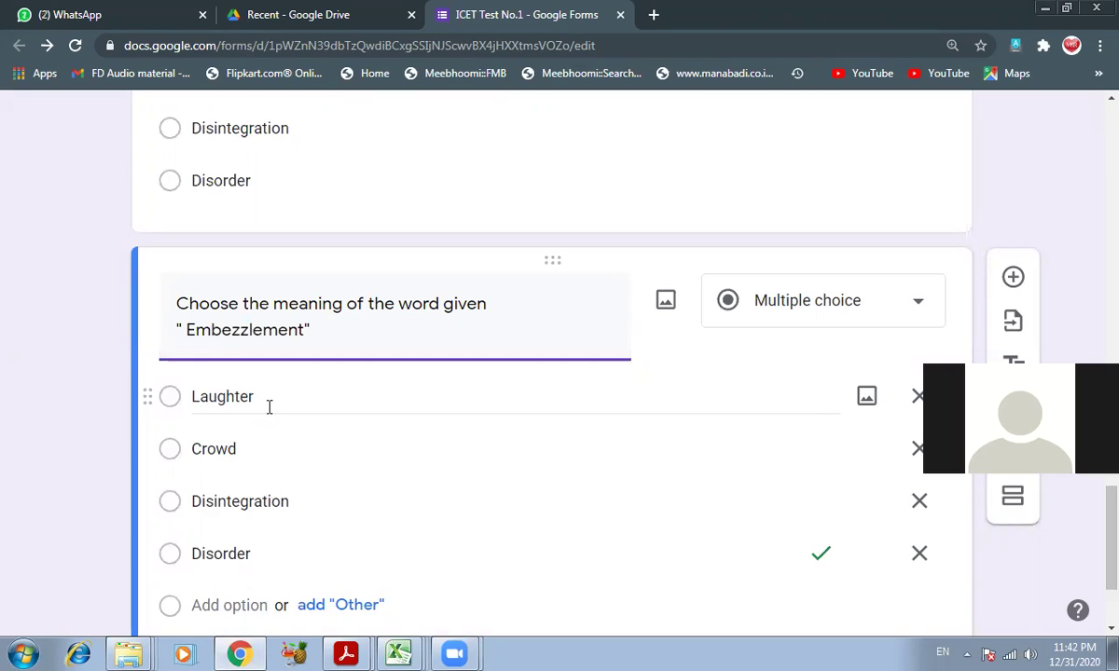
- Overwrite the copied options with Fraudulent diversion of funds, Expressiveness, Forgery and Expenses
{"action": "left_click", "coordinate": [269, 407]}
{"action": "type", "text": "Fraud"}
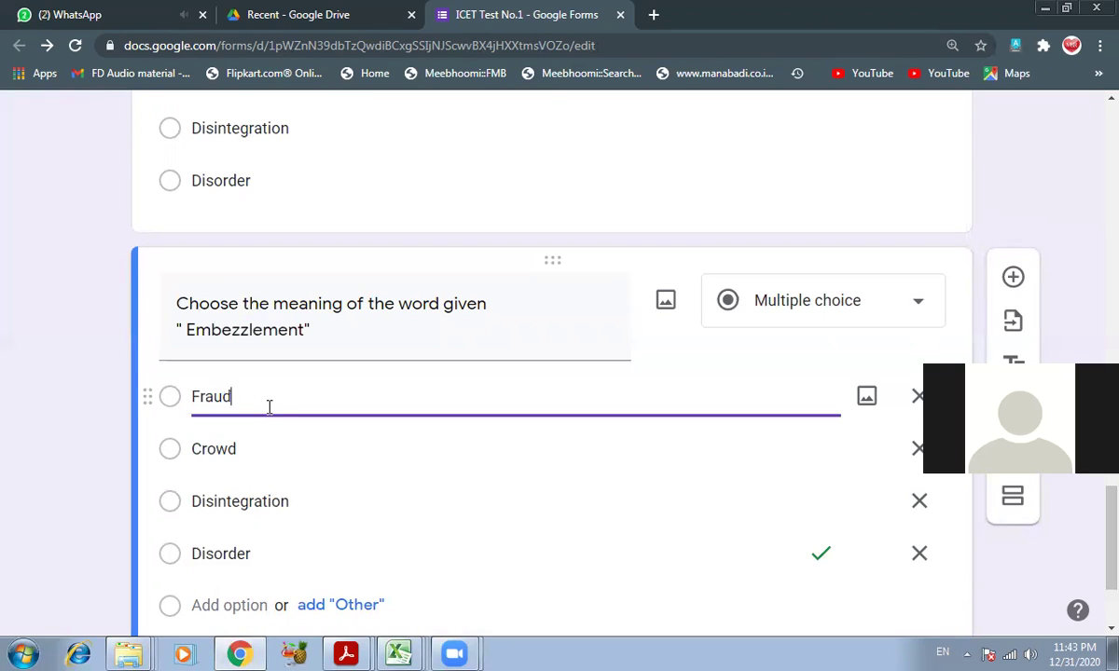
{"action": "type", "text": "ulent div"}
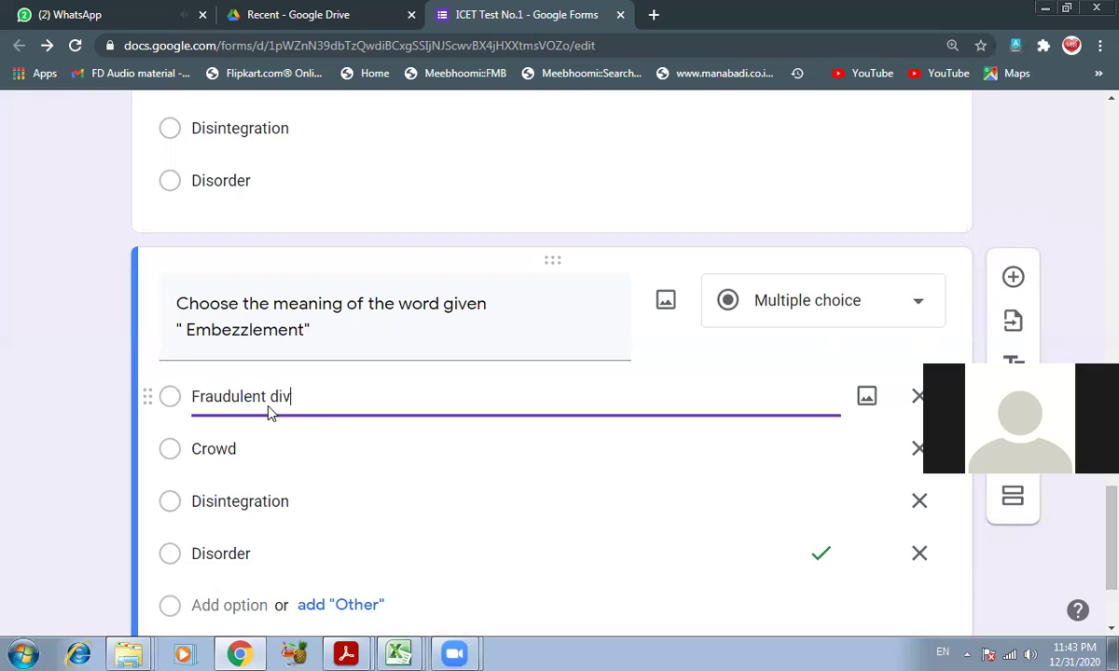
{"action": "type", "text": "ersion of funds"}
{"action": "key", "text": "Tab"}
{"action": "type", "text": "E"}
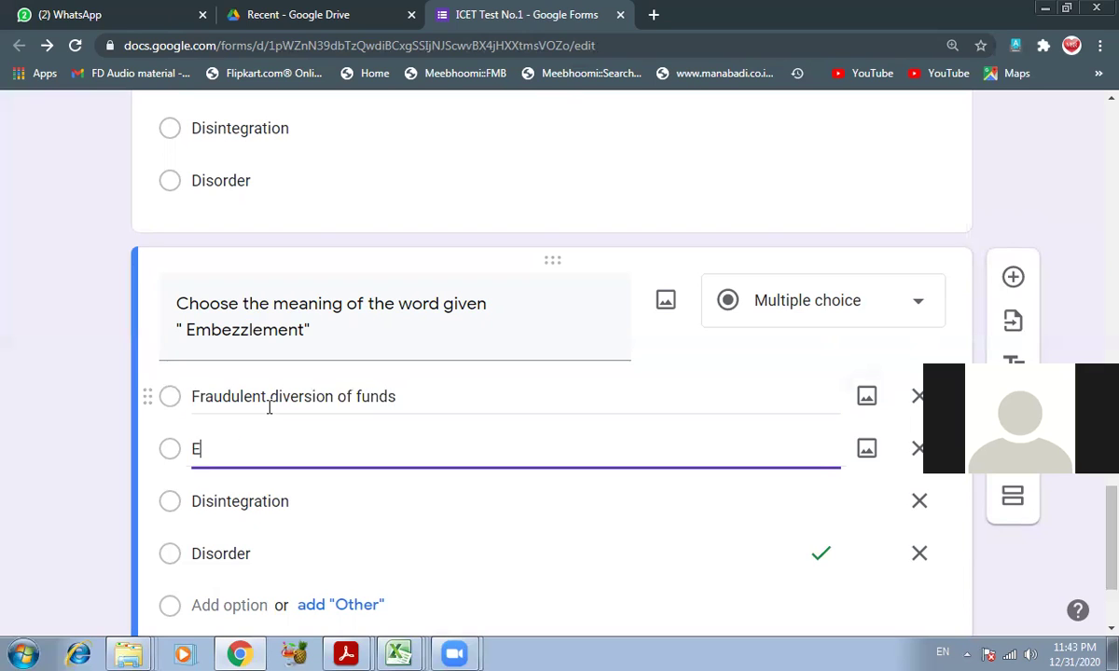
{"action": "type", "text": "xpressiveness"}
{"action": "key", "text": "Tab"}
{"action": "key", "text": "Tab"}
{"action": "key", "text": "Tab"}
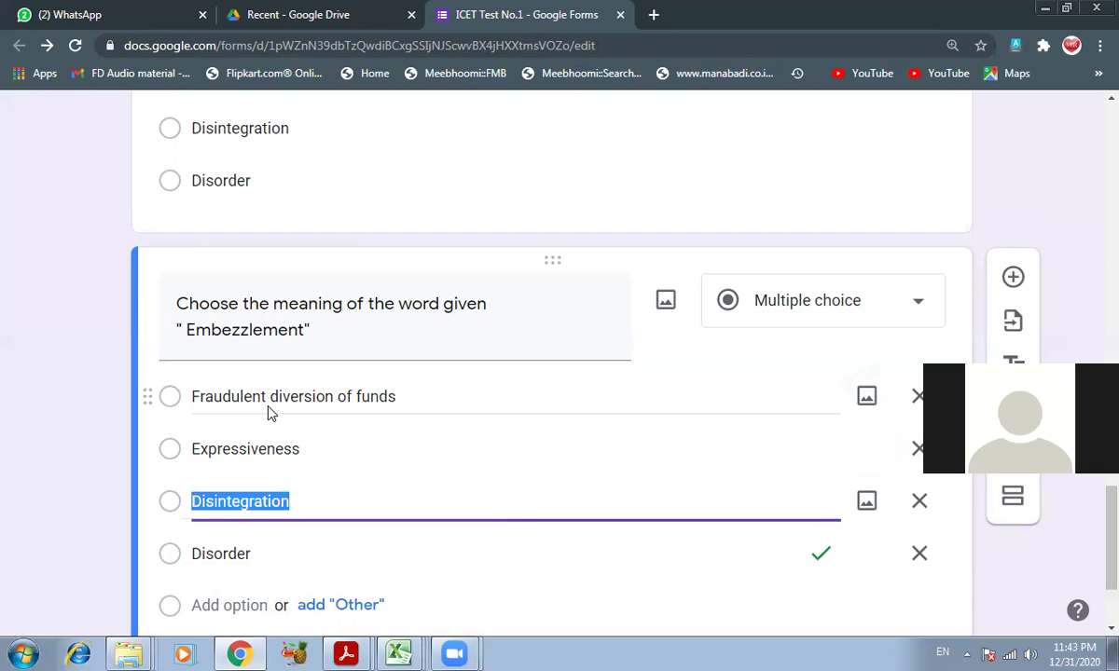
{"action": "type", "text": "Forgery"}
{"action": "key", "text": "Tab"}
{"action": "key", "text": "Tab"}
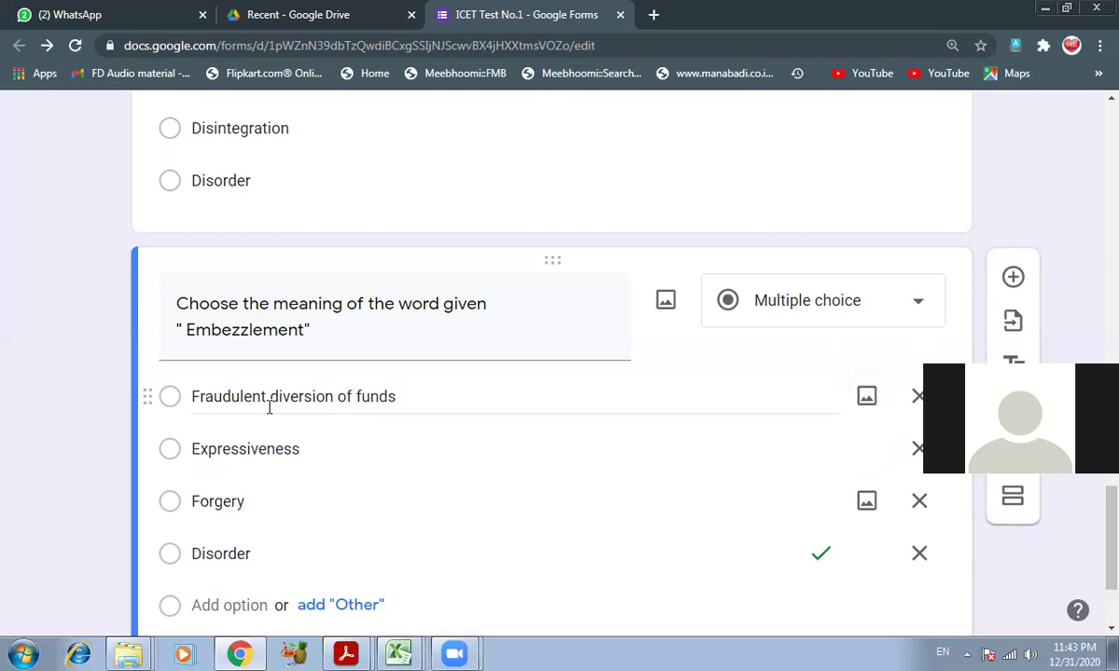
{"action": "key", "text": "Tab"}
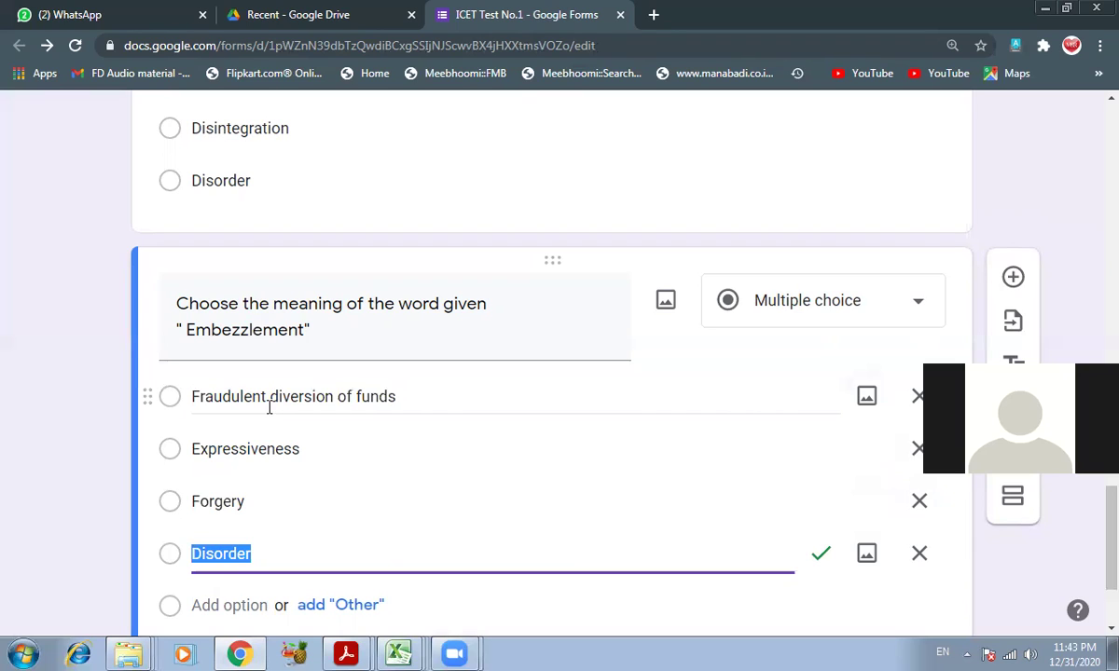
{"action": "type", "text": "Expenses"}
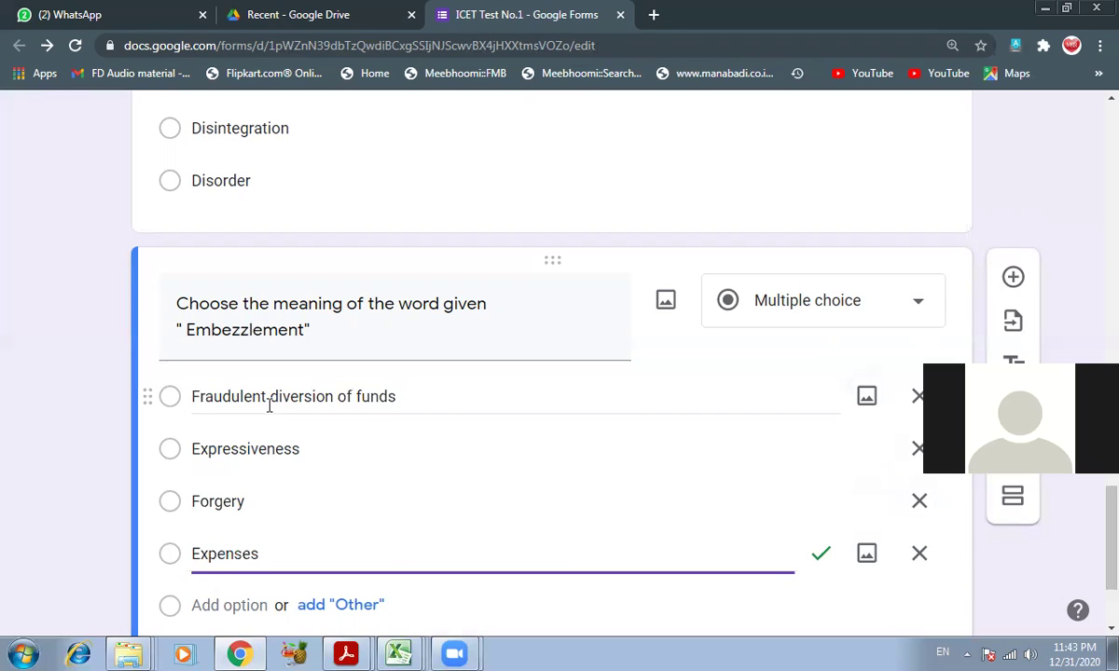
{"action": "scroll", "coordinate": [303, 453], "scroll_direction": "down", "scroll_amount": 2}
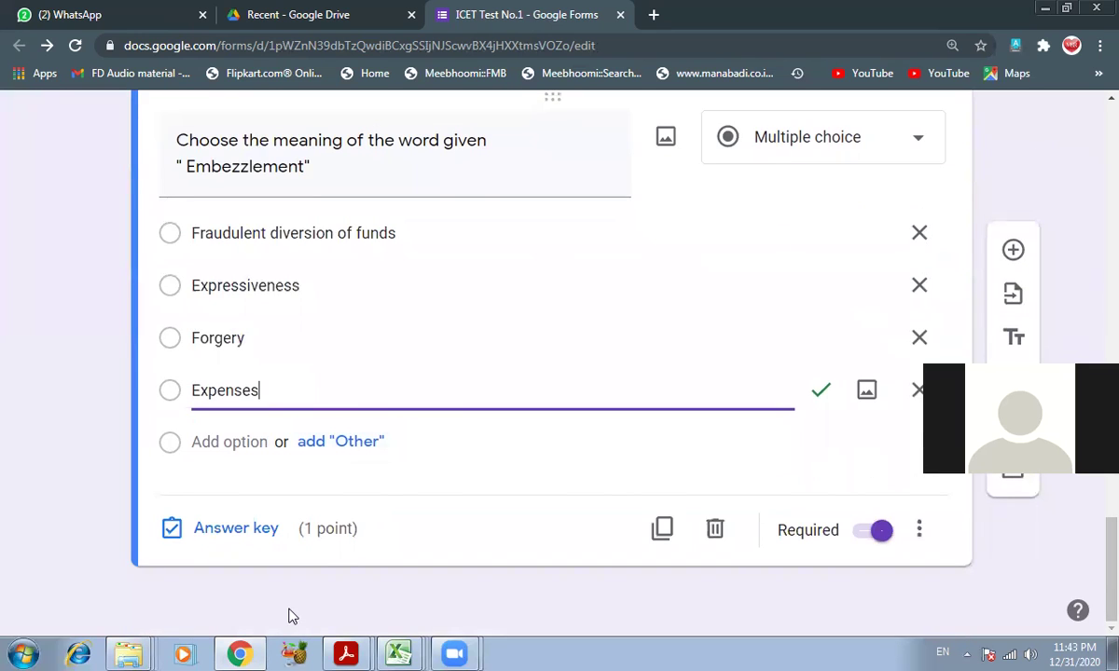
{"action": "left_click", "coordinate": [346, 653]}
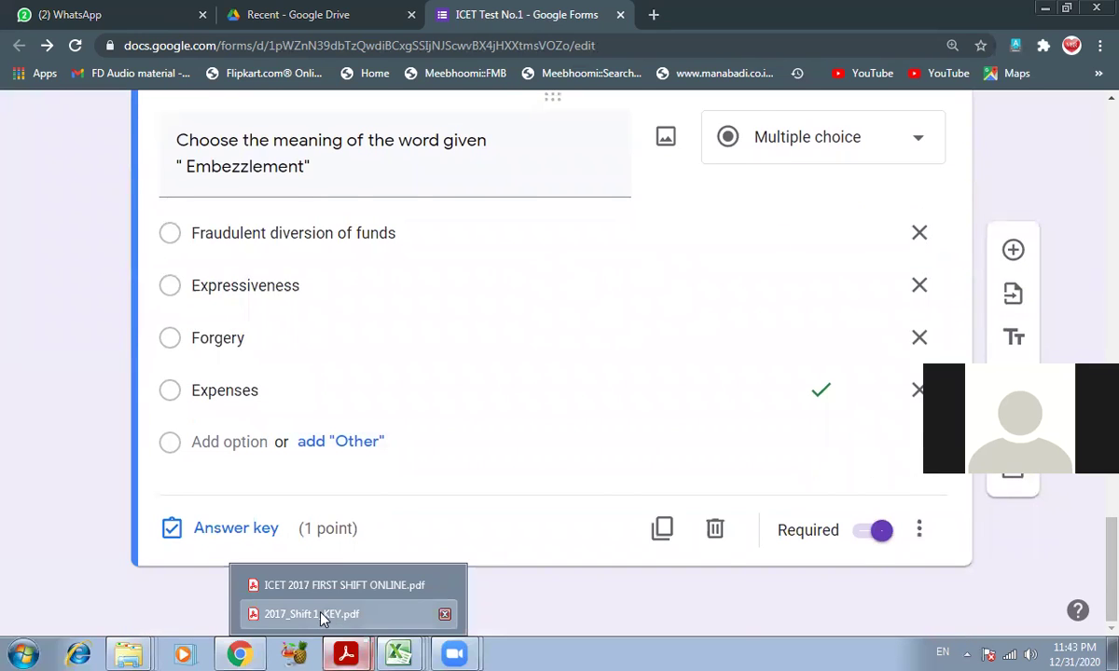
- Switch the Embezzlement answer key from Expenses to Fraudulent diversion of funds, then duplicate the question
{"action": "left_click", "coordinate": [321, 616]}
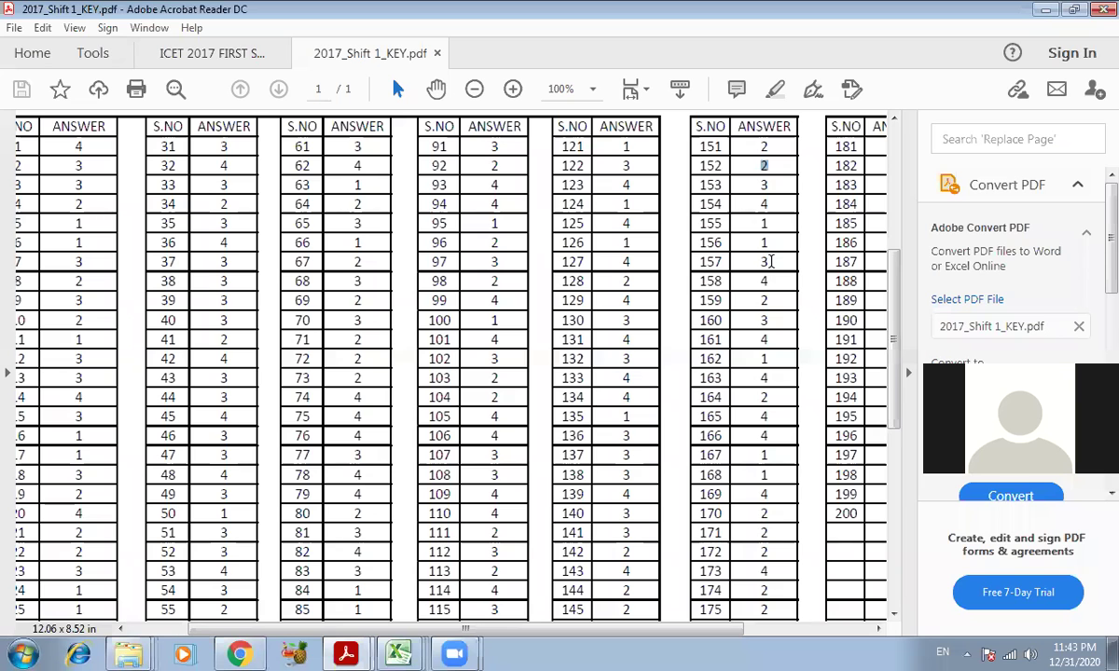
{"action": "left_click", "coordinate": [247, 651]}
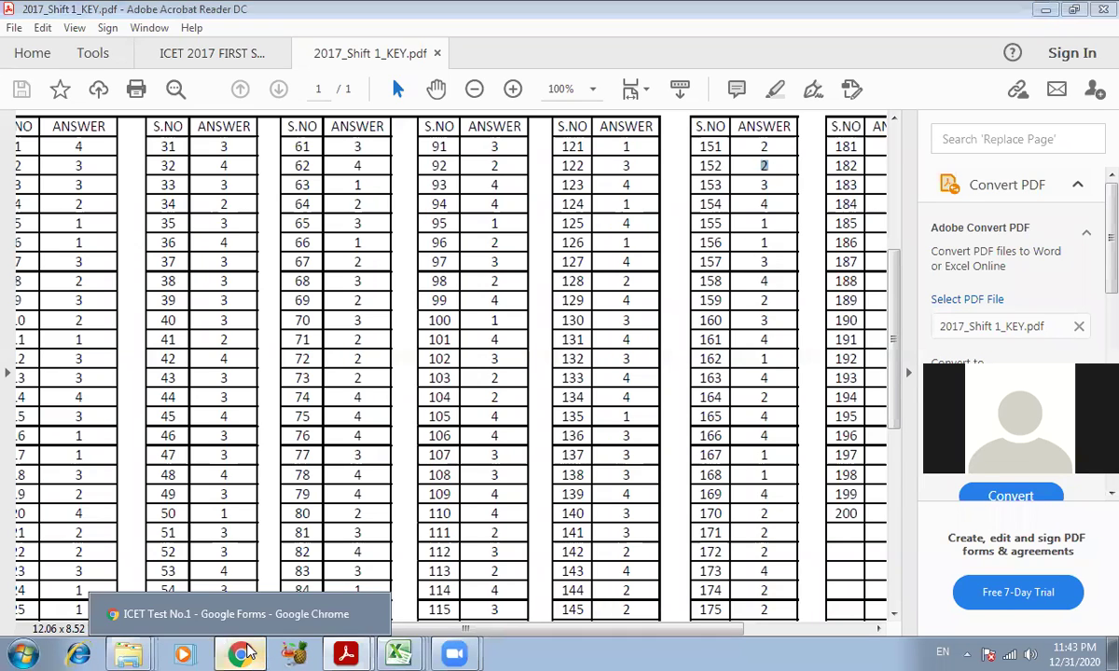
{"action": "left_click", "coordinate": [247, 651]}
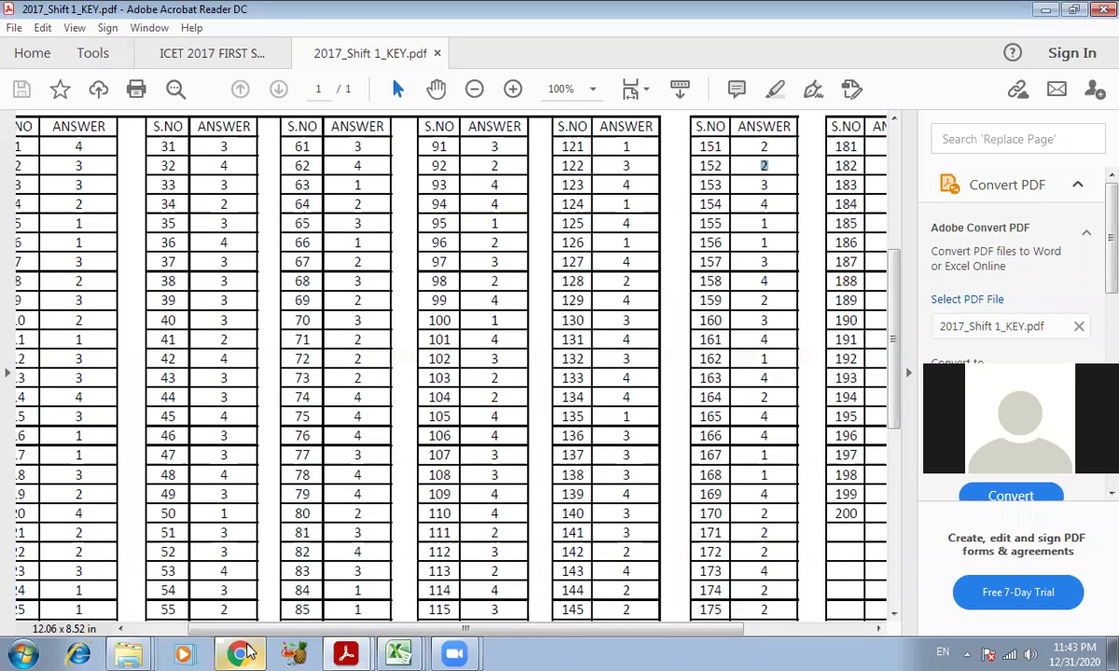
{"action": "left_click", "coordinate": [243, 652]}
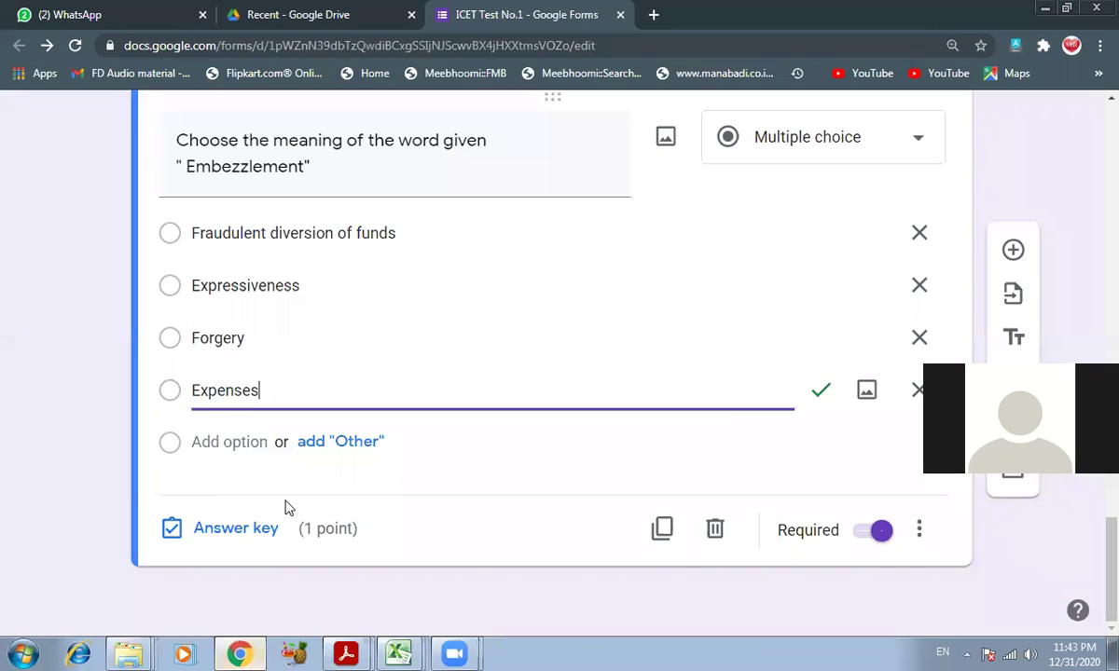
{"action": "left_click", "coordinate": [243, 528]}
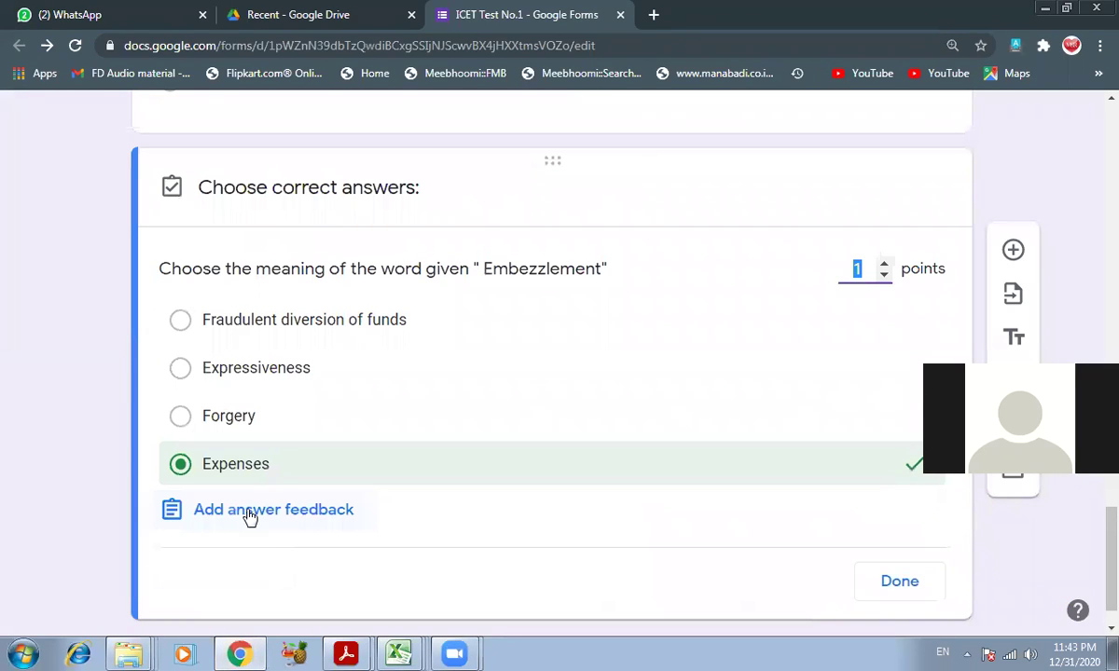
{"action": "left_click", "coordinate": [266, 463]}
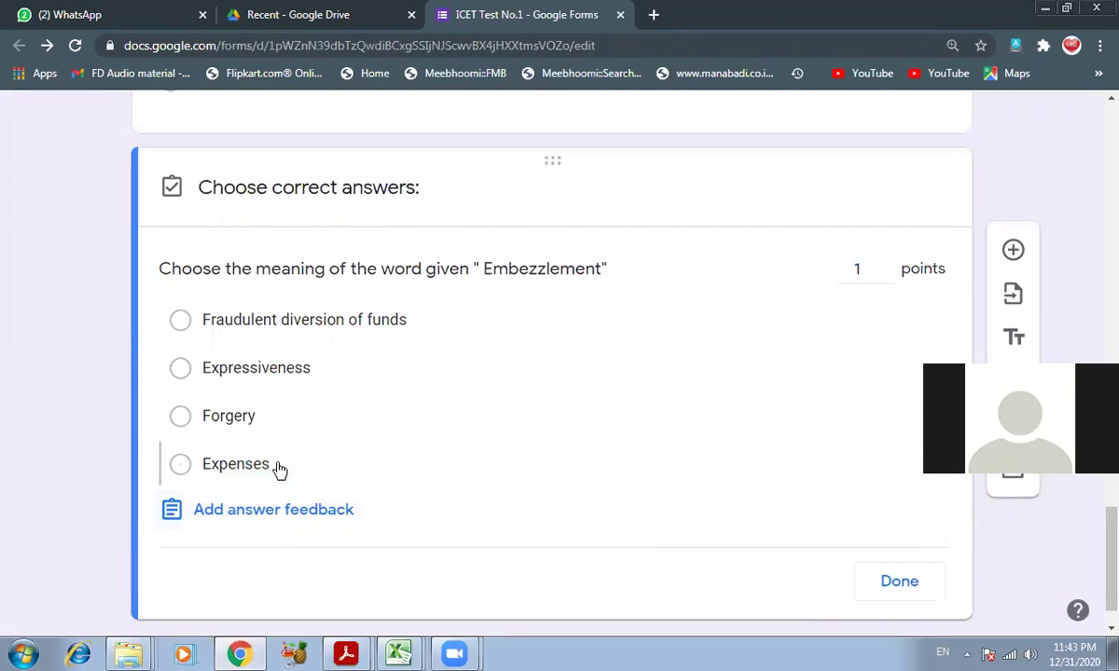
{"action": "left_click", "coordinate": [271, 325]}
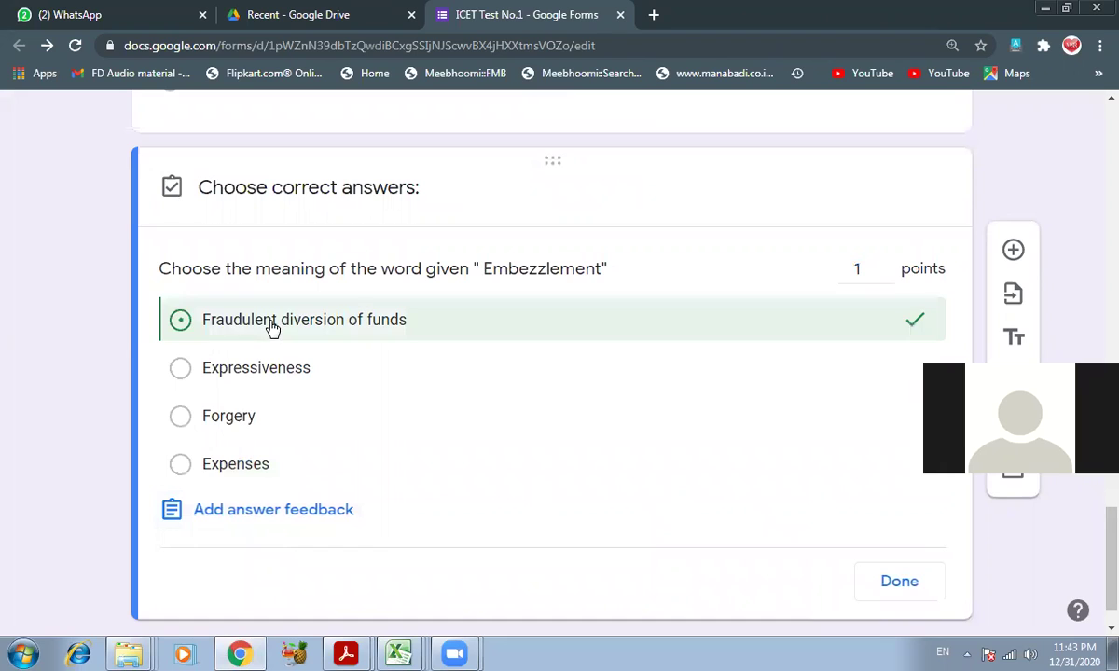
{"action": "left_click", "coordinate": [903, 584]}
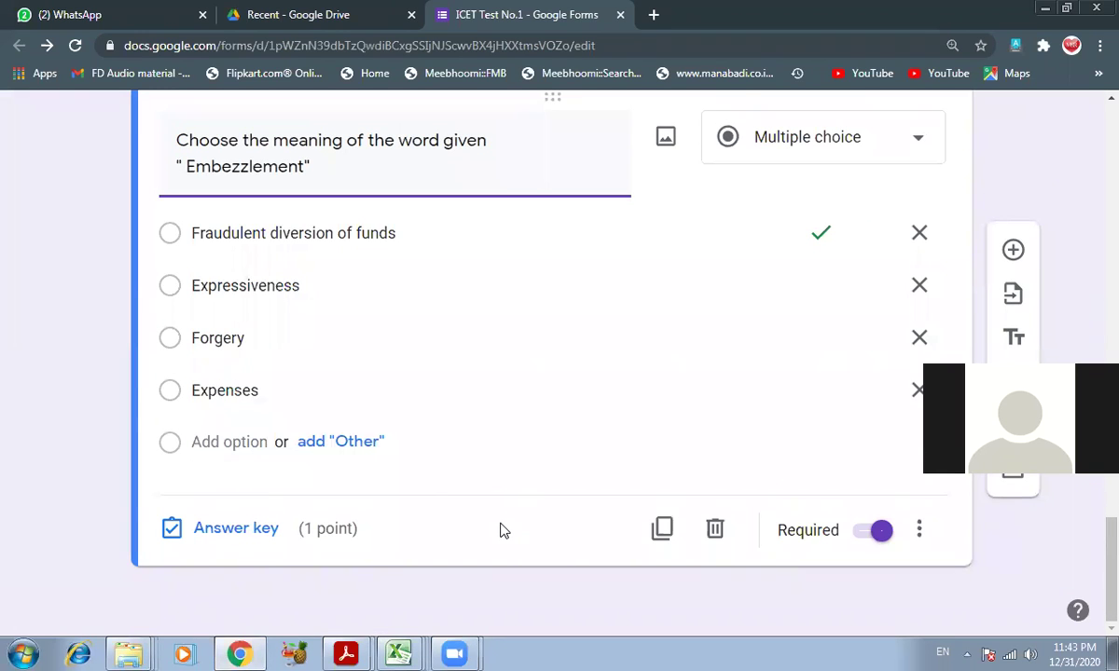
{"action": "left_click", "coordinate": [662, 528]}
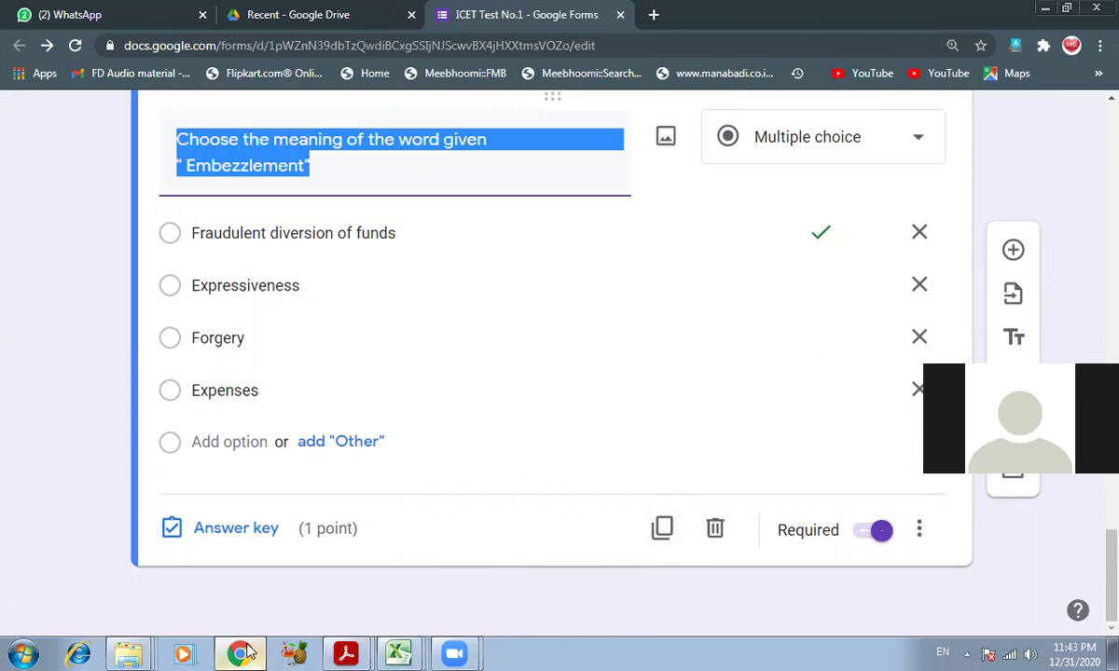
{"action": "mouse_move", "coordinate": [242, 652]}
{"action": "left_click", "coordinate": [239, 653]}
{"action": "left_click", "coordinate": [239, 653]}
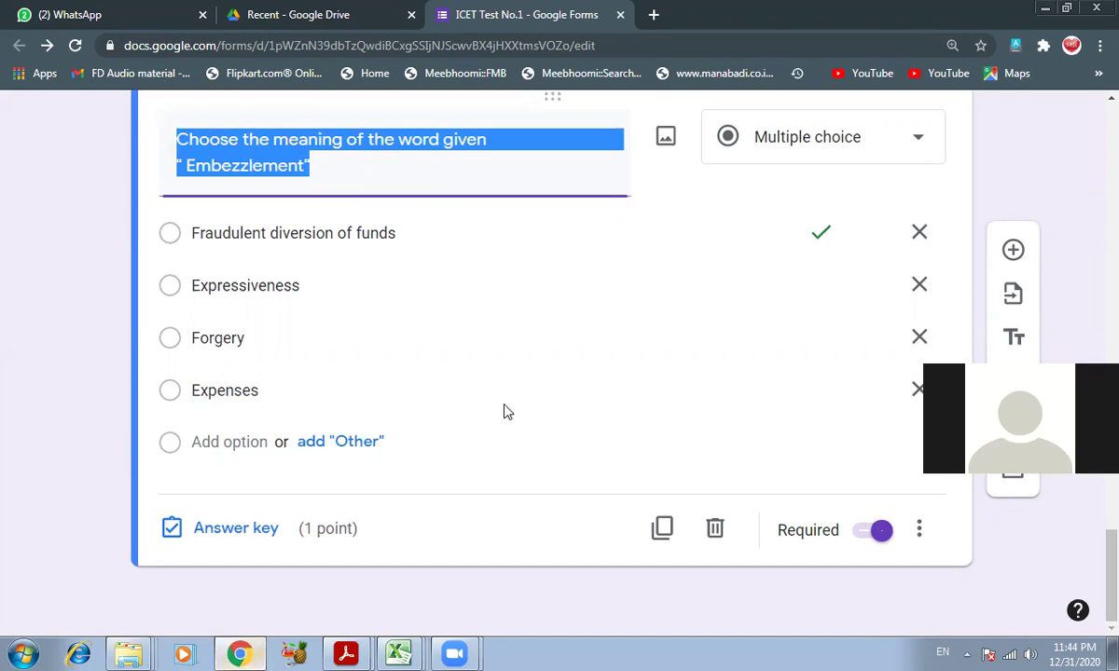
{"action": "scroll", "coordinate": [530, 294], "scroll_direction": "up", "scroll_amount": 5}
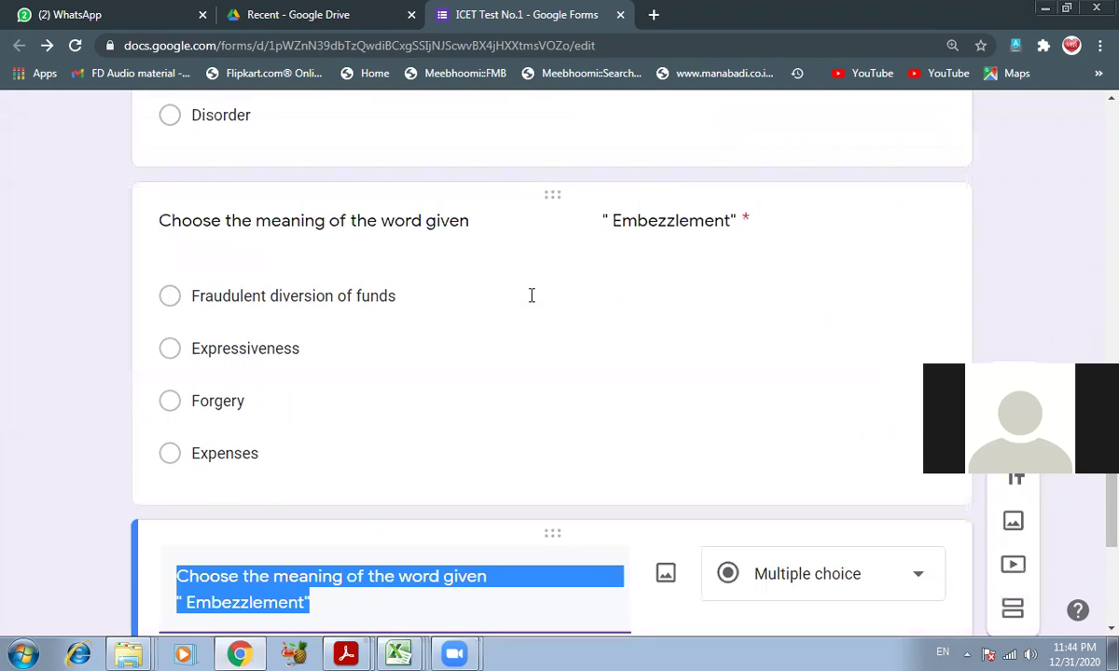
{"action": "scroll", "coordinate": [532, 296], "scroll_direction": "up", "scroll_amount": 2}
{"action": "scroll", "coordinate": [532, 295], "scroll_direction": "down", "scroll_amount": 5}
{"action": "scroll", "coordinate": [531, 296], "scroll_direction": "up", "scroll_amount": 4}
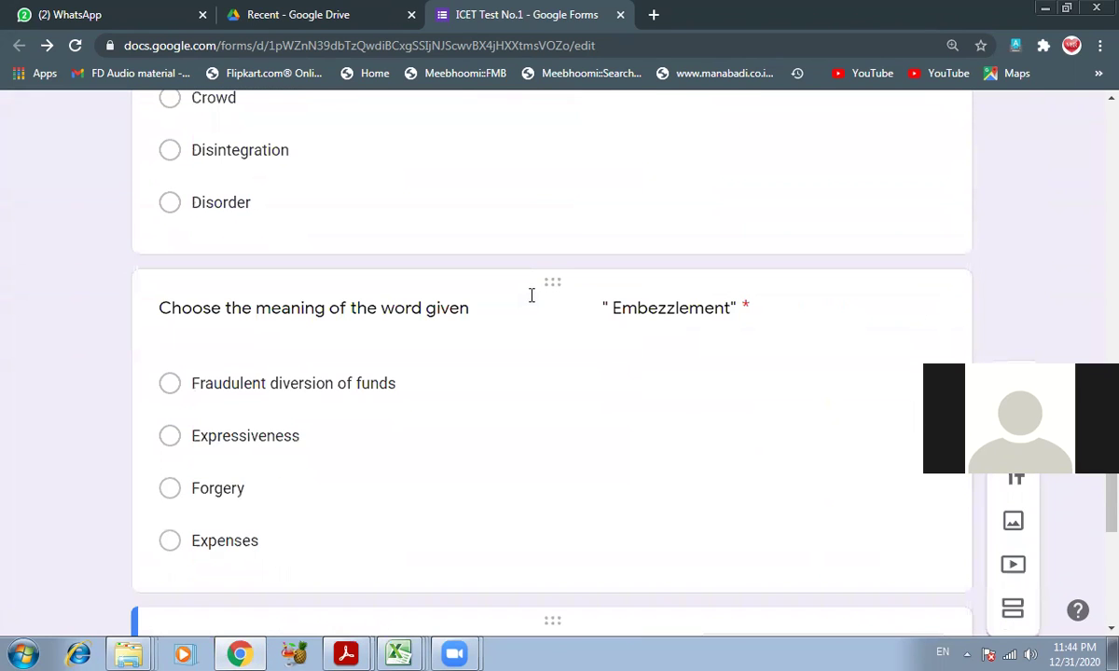
{"action": "scroll", "coordinate": [532, 296], "scroll_direction": "down", "scroll_amount": 2}
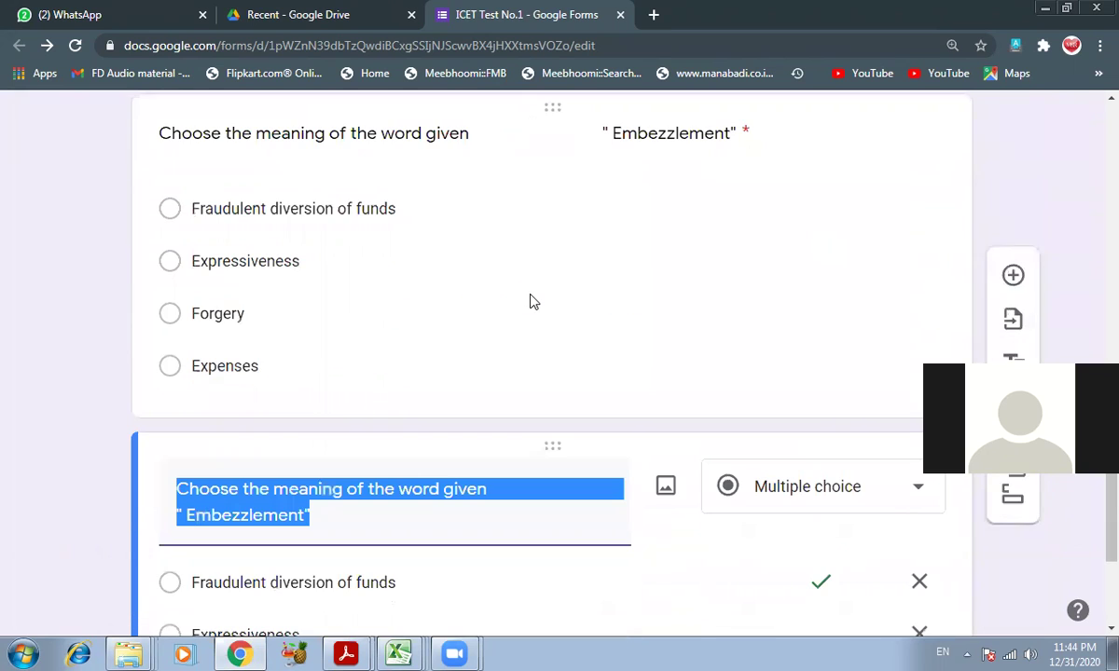
{"action": "scroll", "coordinate": [531, 296], "scroll_direction": "down", "scroll_amount": 1}
{"action": "scroll", "coordinate": [532, 296], "scroll_direction": "down", "scroll_amount": 1}
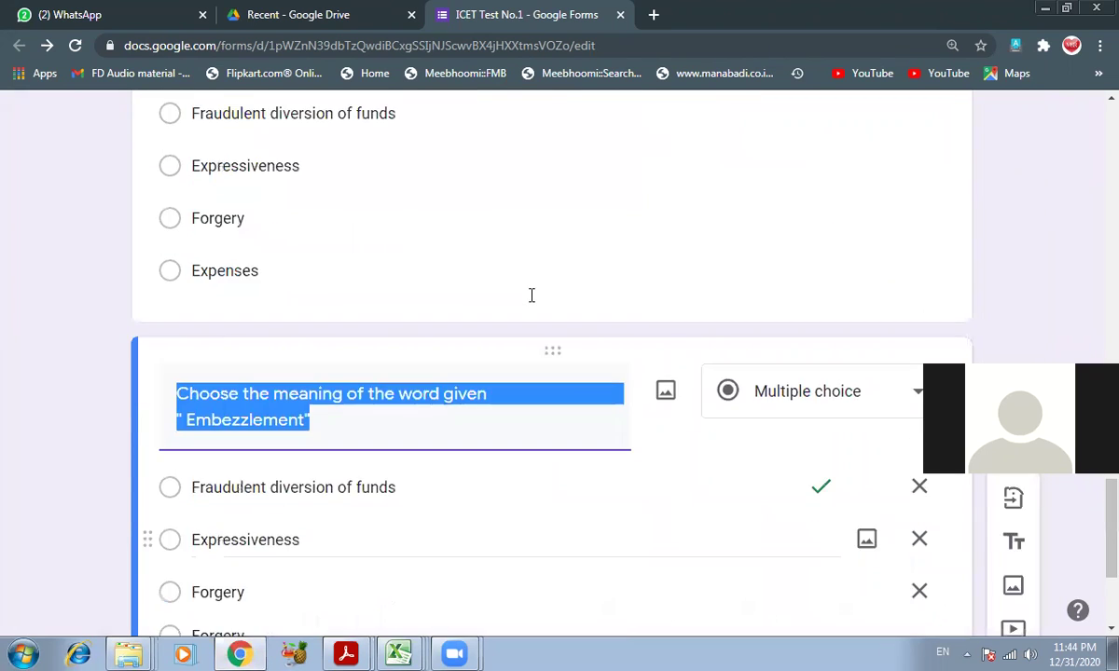
{"action": "scroll", "coordinate": [531, 295], "scroll_direction": "up", "scroll_amount": 2}
{"action": "scroll", "coordinate": [531, 296], "scroll_direction": "down", "scroll_amount": 5}
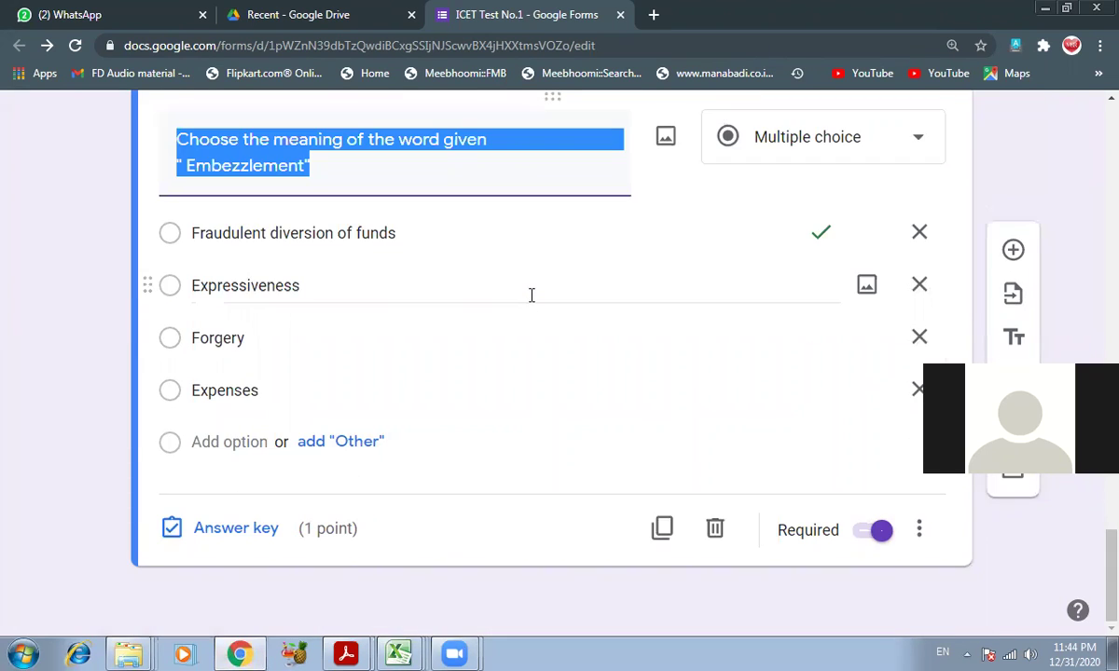
{"action": "left_click", "coordinate": [347, 652]}
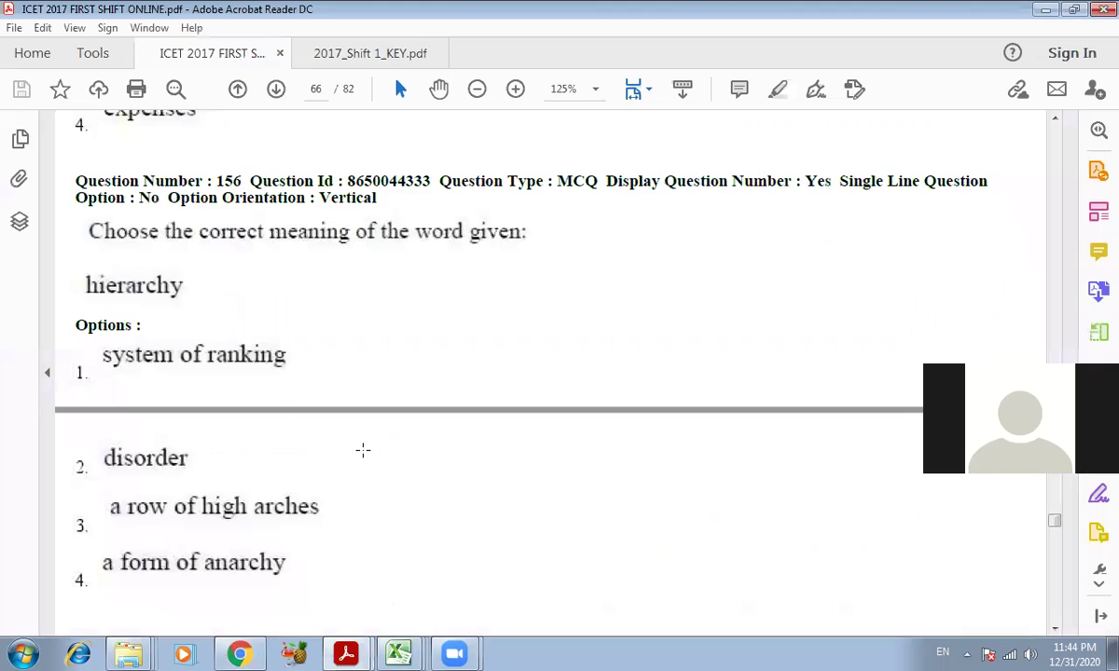
{"action": "scroll", "coordinate": [363, 450], "scroll_direction": "down", "scroll_amount": 2}
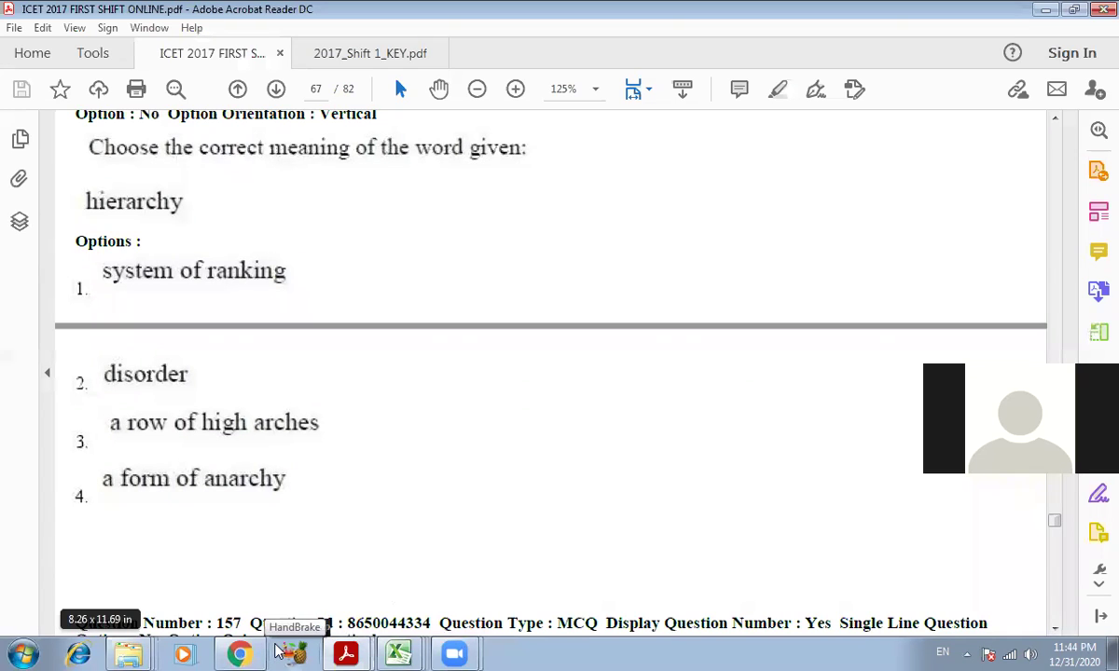
{"action": "left_click", "coordinate": [239, 653]}
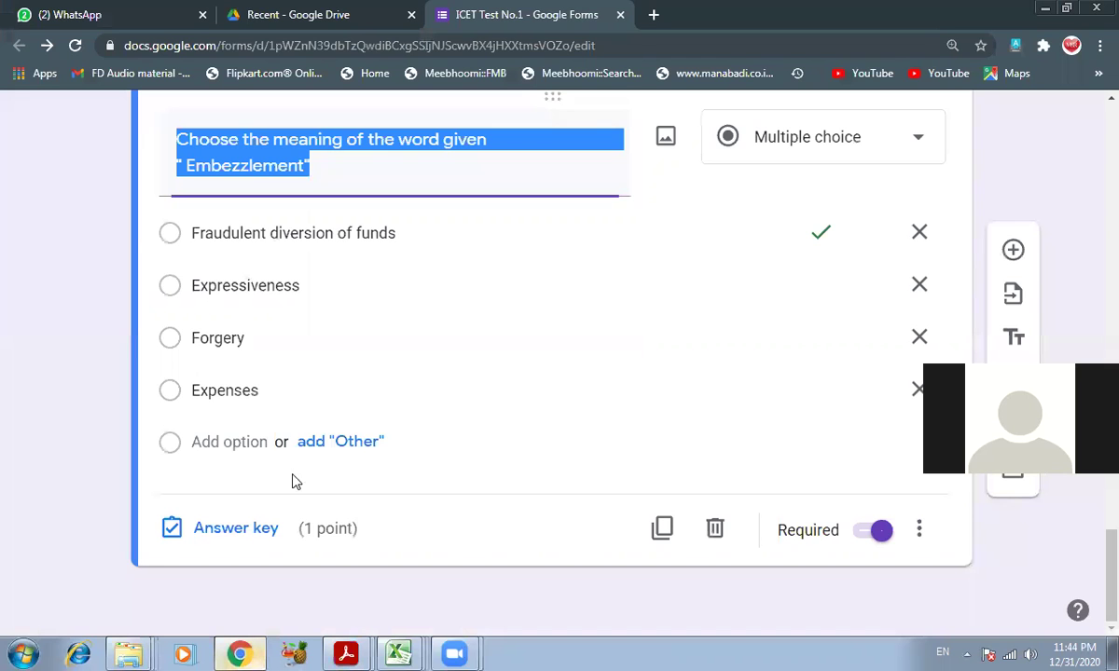
- Retitle the copy to Hierarchy and make its first option System of Ranking
{"action": "double_click", "coordinate": [259, 167]}
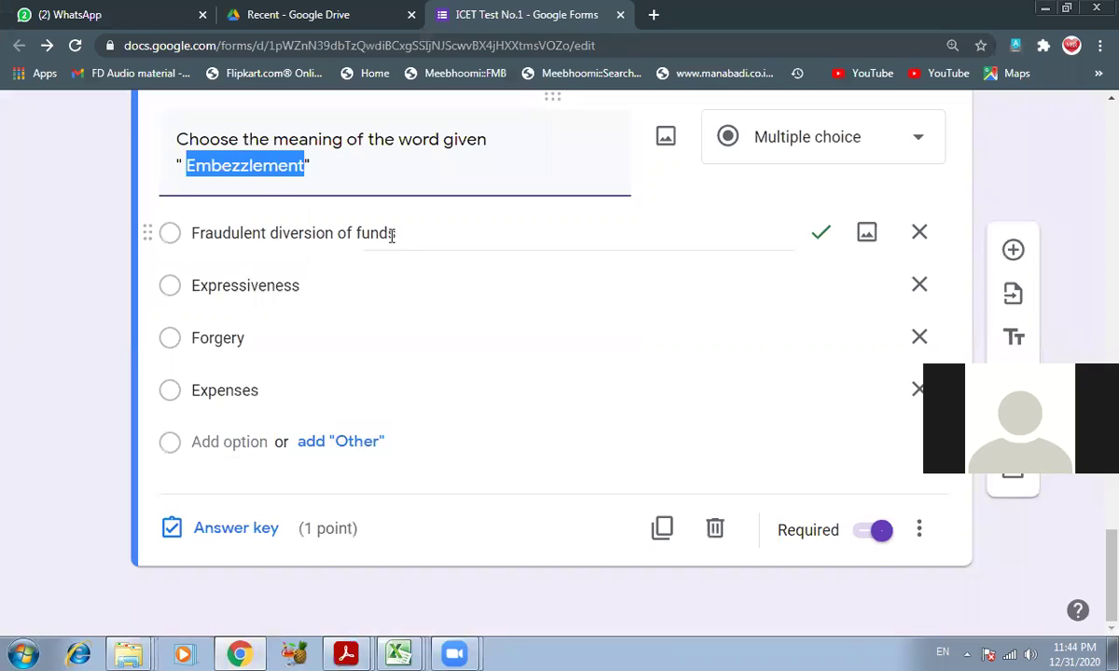
{"action": "type", "text": "Hierarchy"}
{"action": "left_click", "coordinate": [343, 234]}
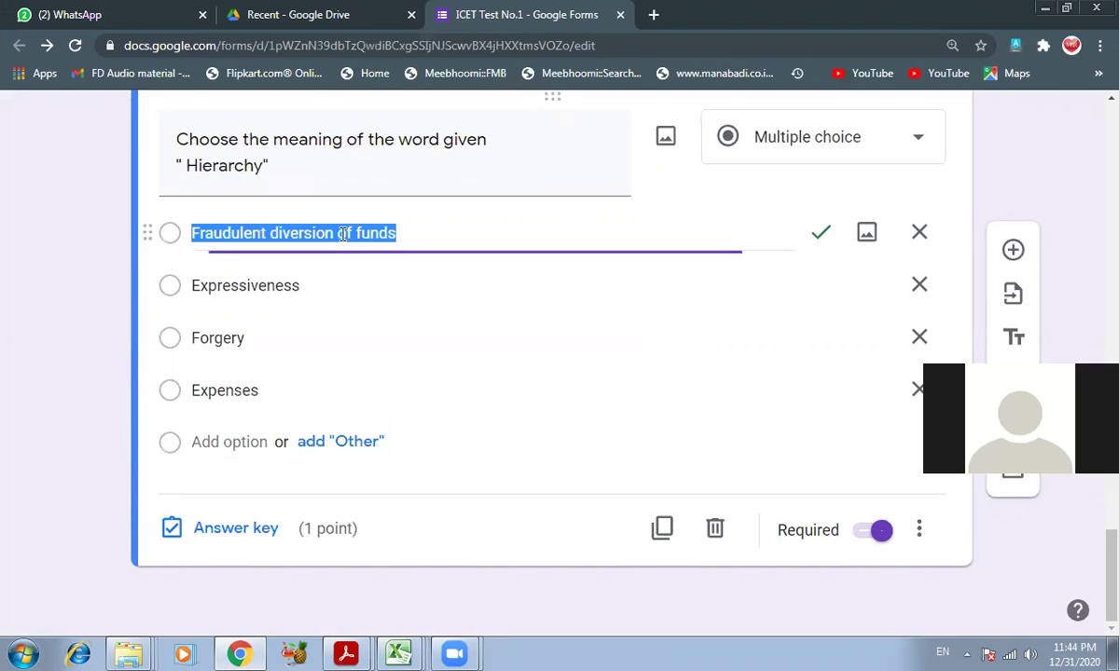
{"action": "left_click", "coordinate": [346, 654]}
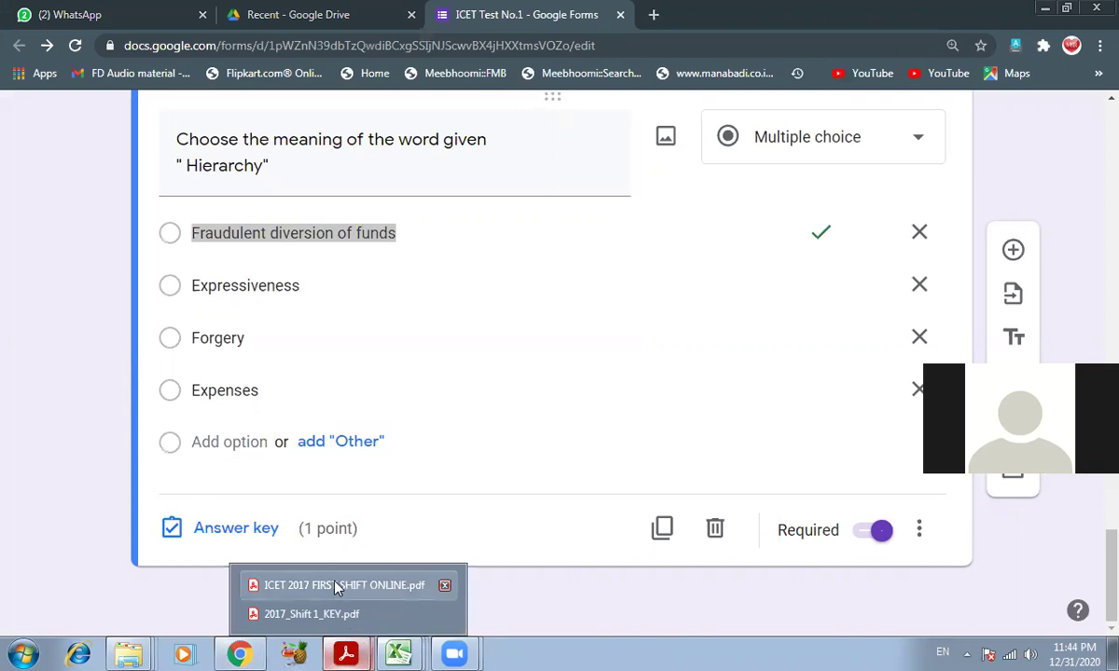
{"action": "left_click", "coordinate": [336, 586]}
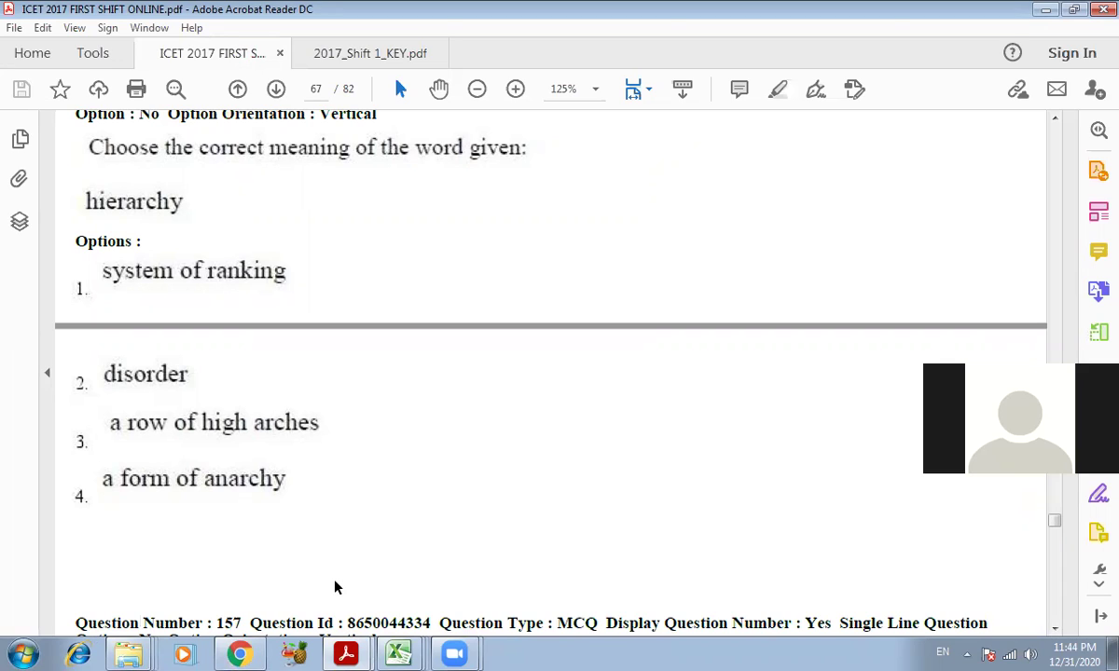
{"action": "left_click", "coordinate": [240, 655]}
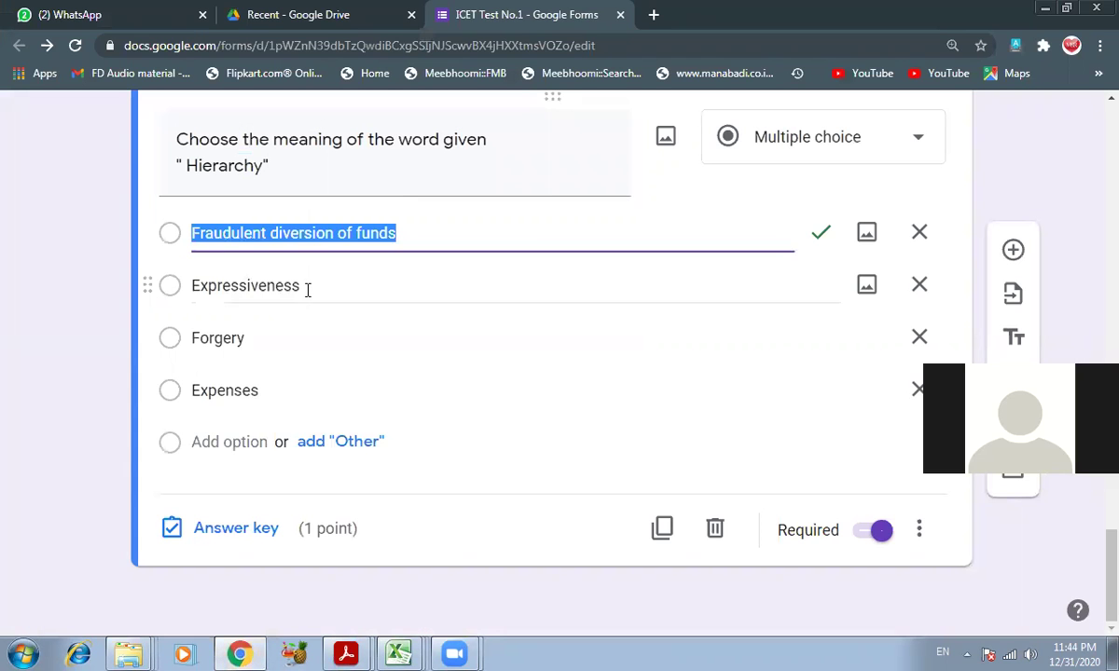
{"action": "type", "text": "System of Ranking"}
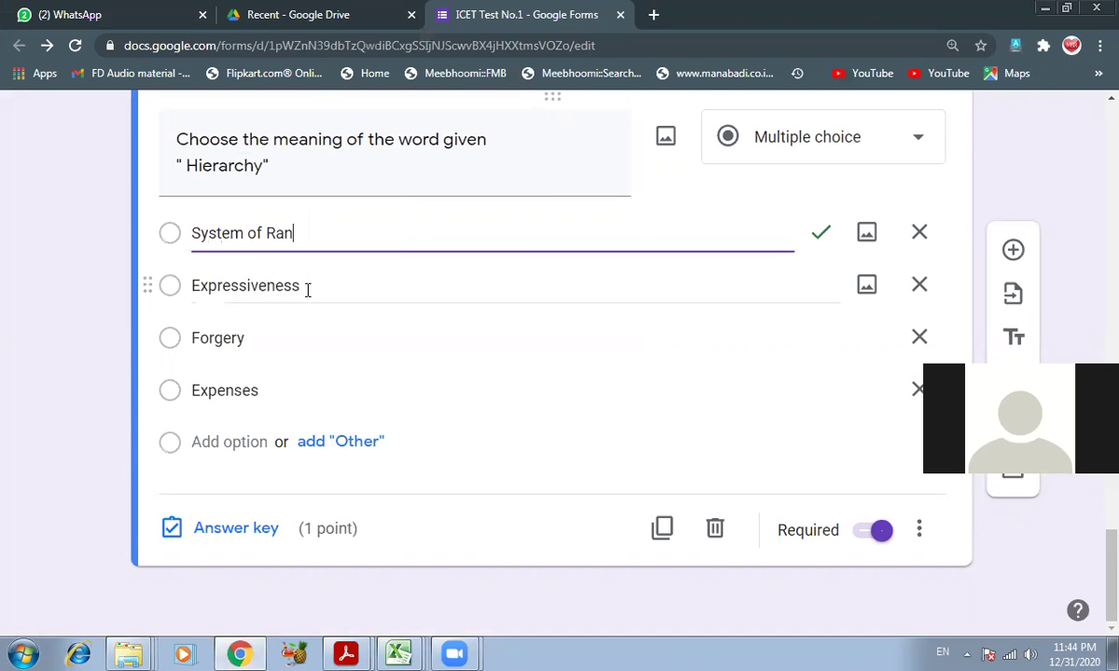
{"action": "key", "text": "Tab"}
- Fill the other options with Disorder, A row of high arches and A form of Anarchy
{"action": "key", "text": "Tab"}
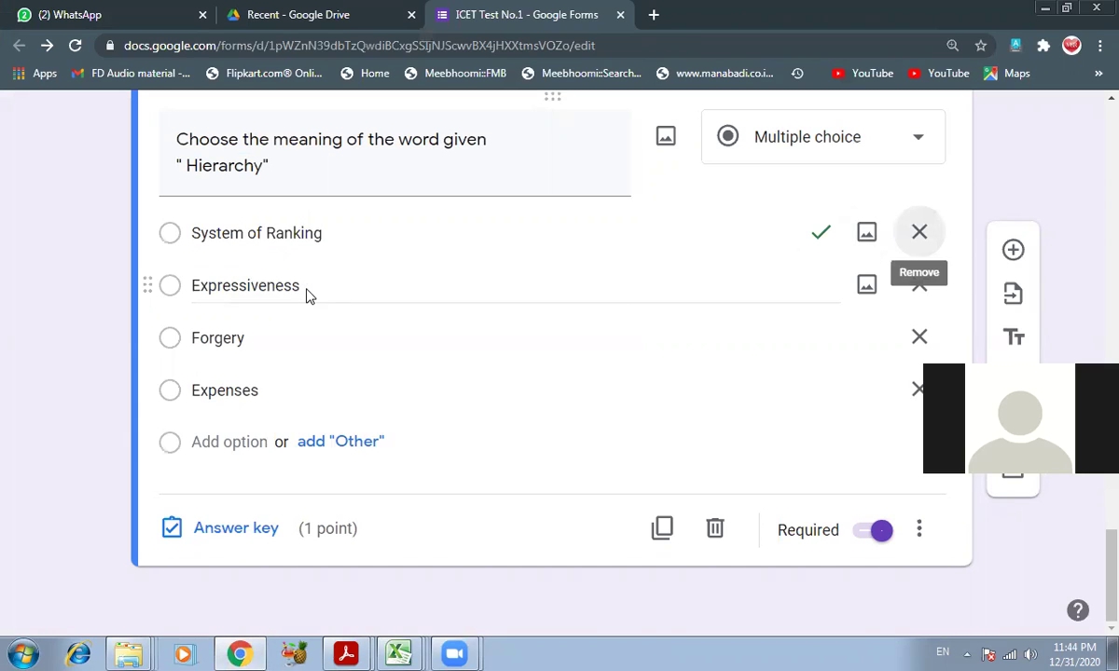
{"action": "key", "text": "Tab"}
{"action": "type", "text": "Disorder"}
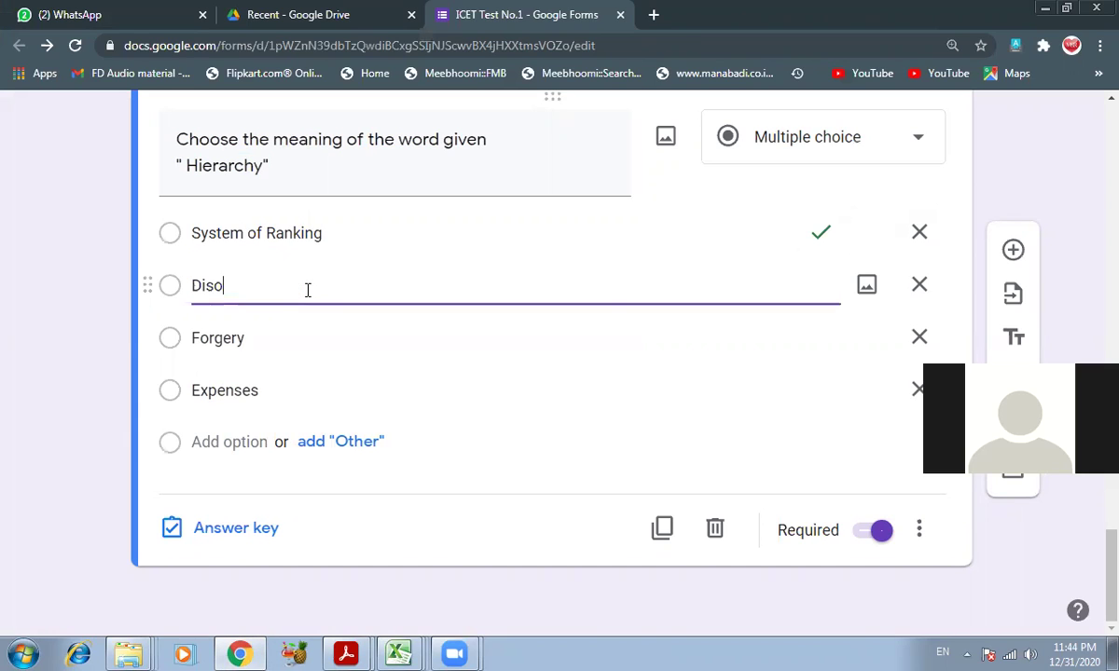
{"action": "key", "text": "Tab"}
{"action": "key", "text": "Tab"}
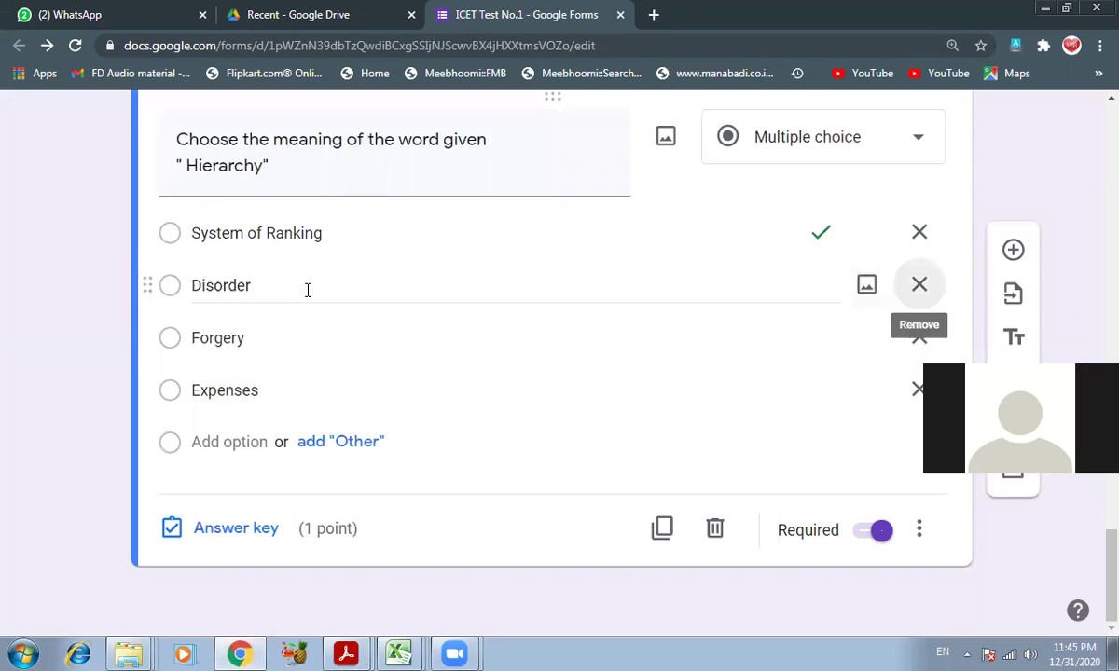
{"action": "key", "text": "Tab"}
{"action": "type", "text": "A row of"}
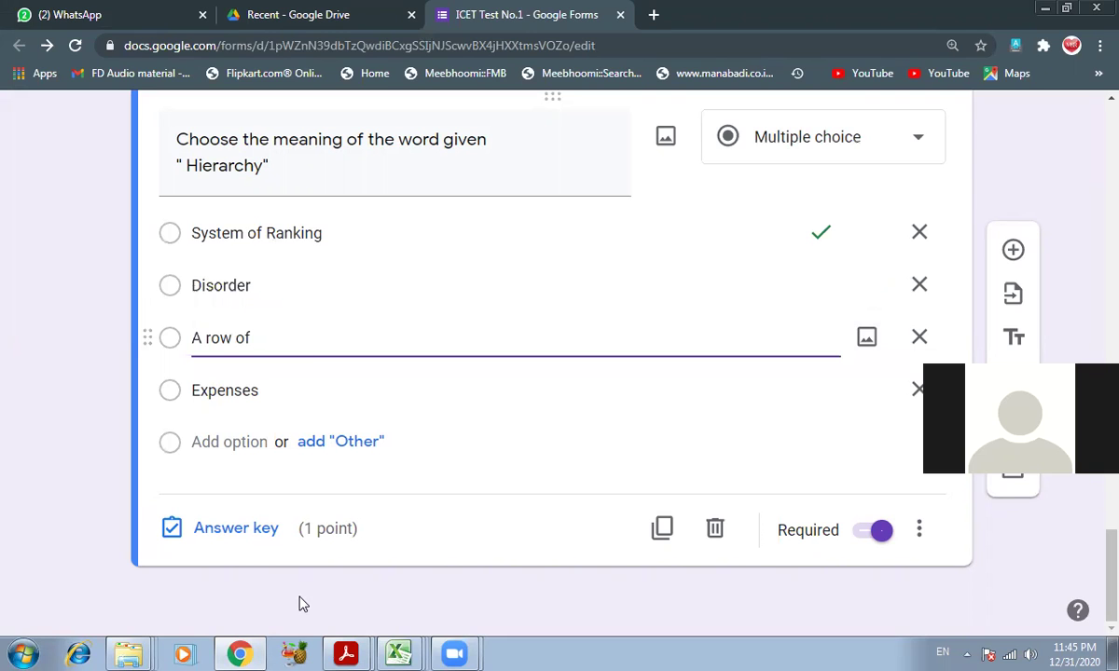
{"action": "left_click", "coordinate": [345, 651]}
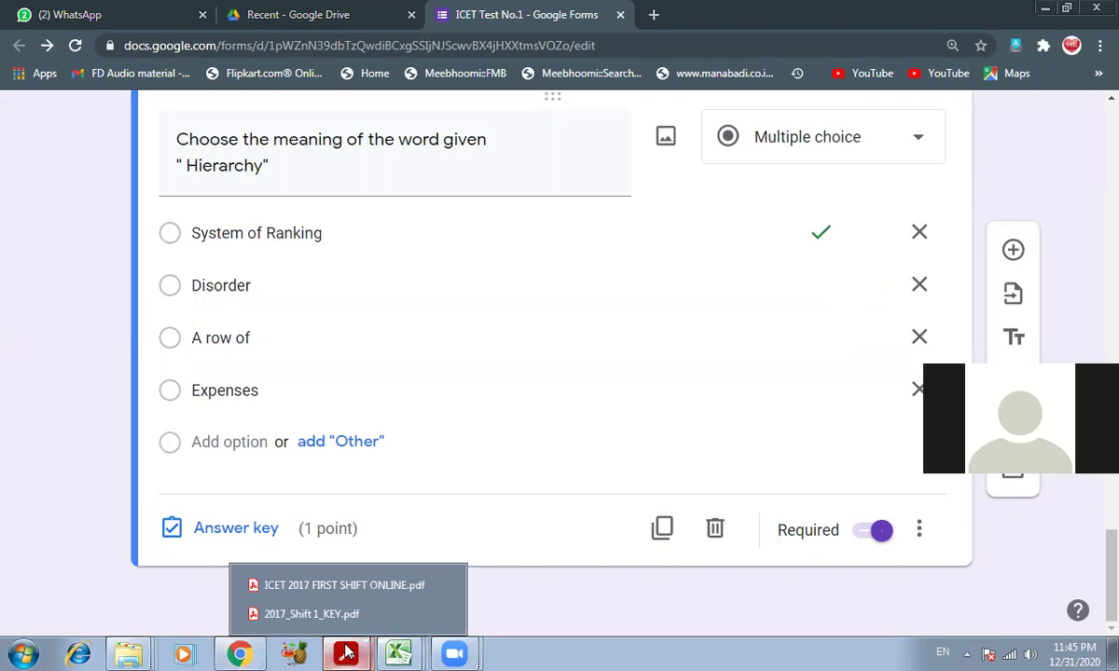
{"action": "left_click", "coordinate": [368, 586]}
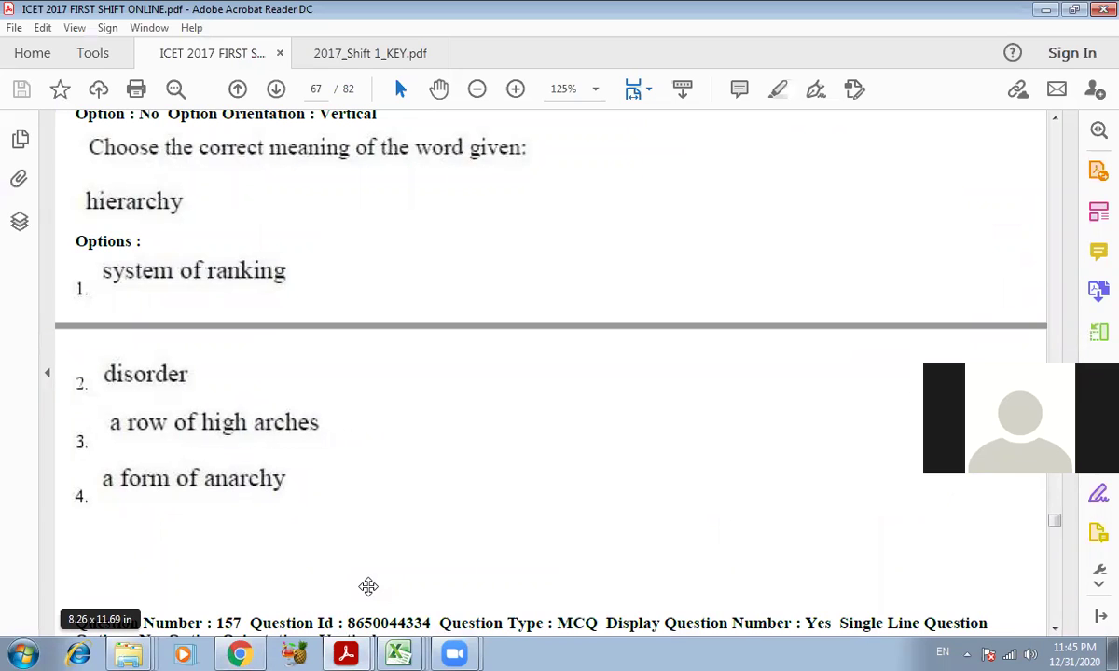
{"action": "left_click", "coordinate": [242, 654]}
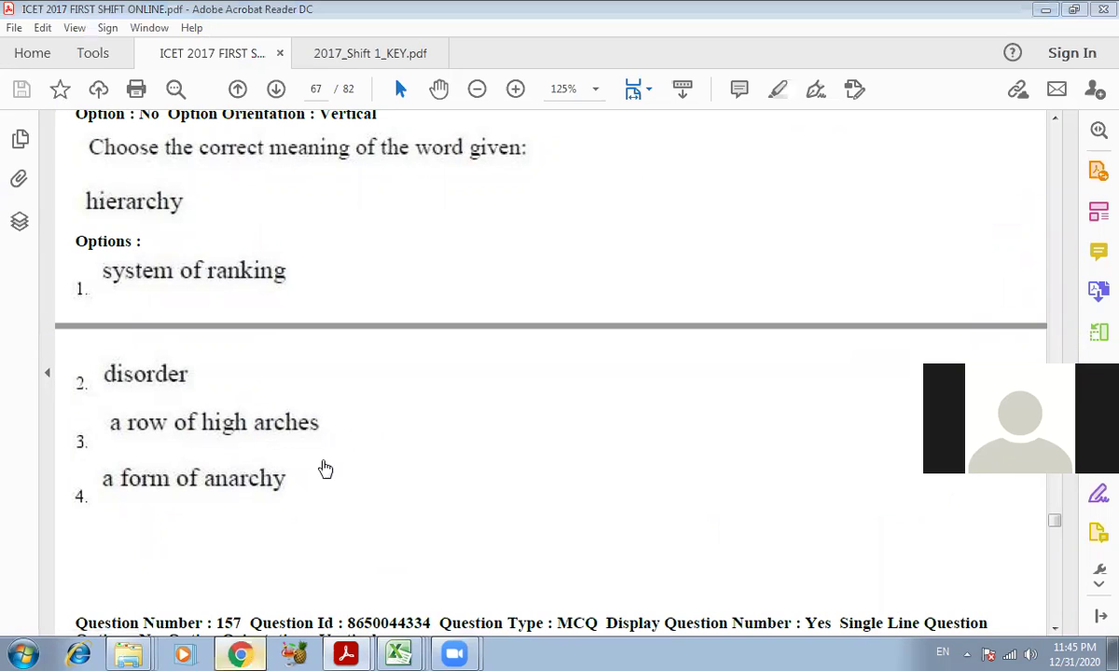
{"action": "type", "text": "high a"}
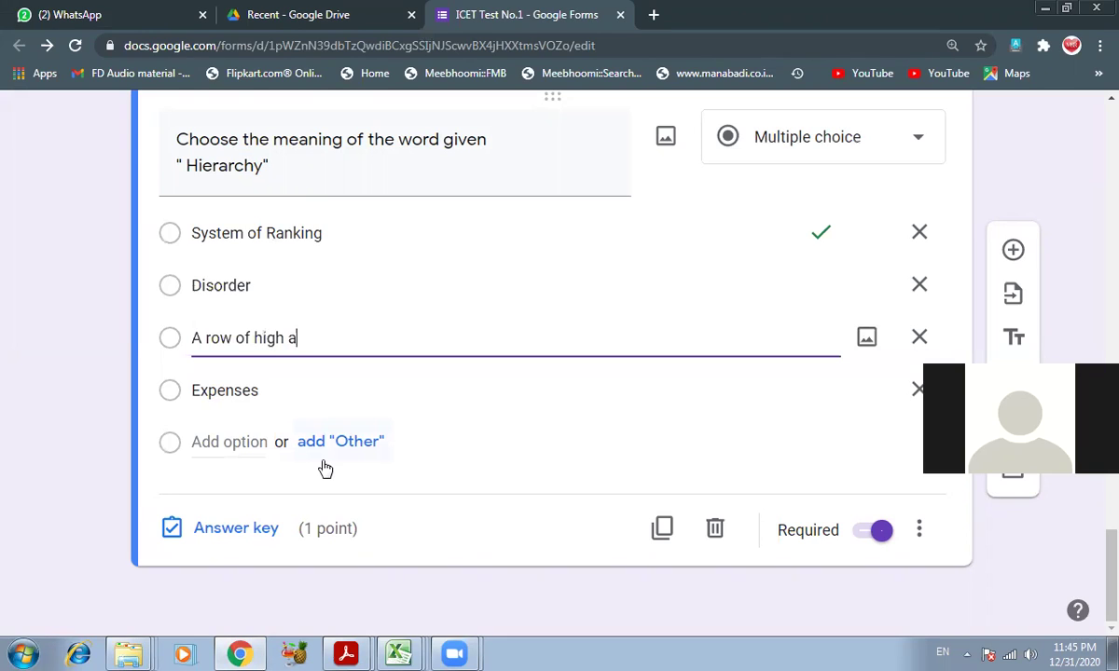
{"action": "type", "text": "rches"}
{"action": "key", "text": "Tab"}
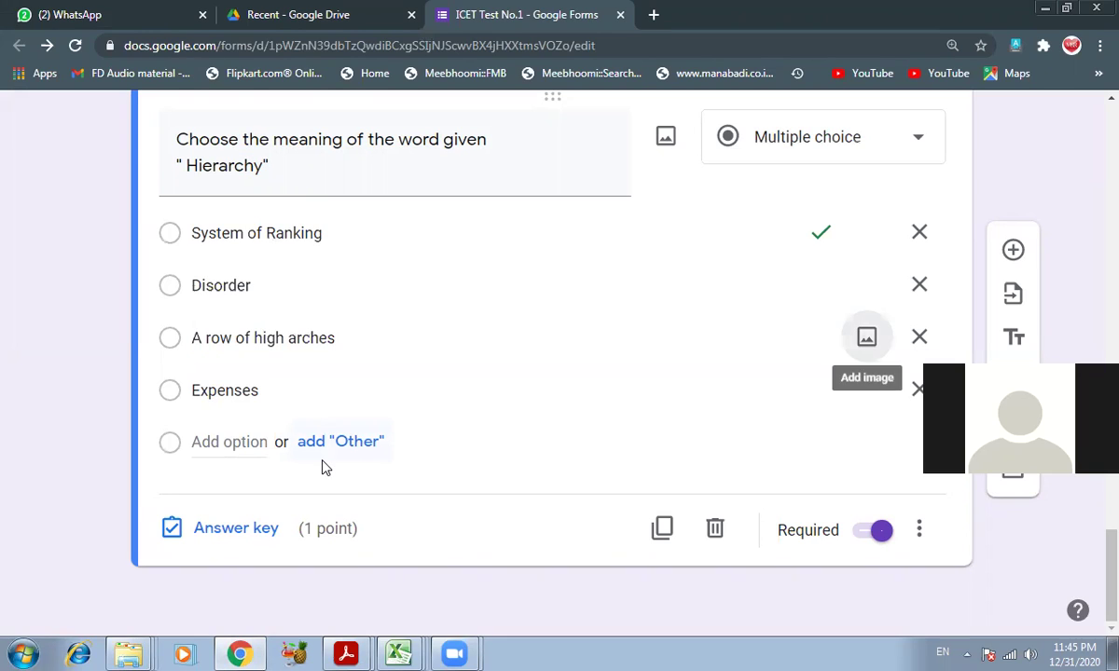
{"action": "key", "text": "Tab"}
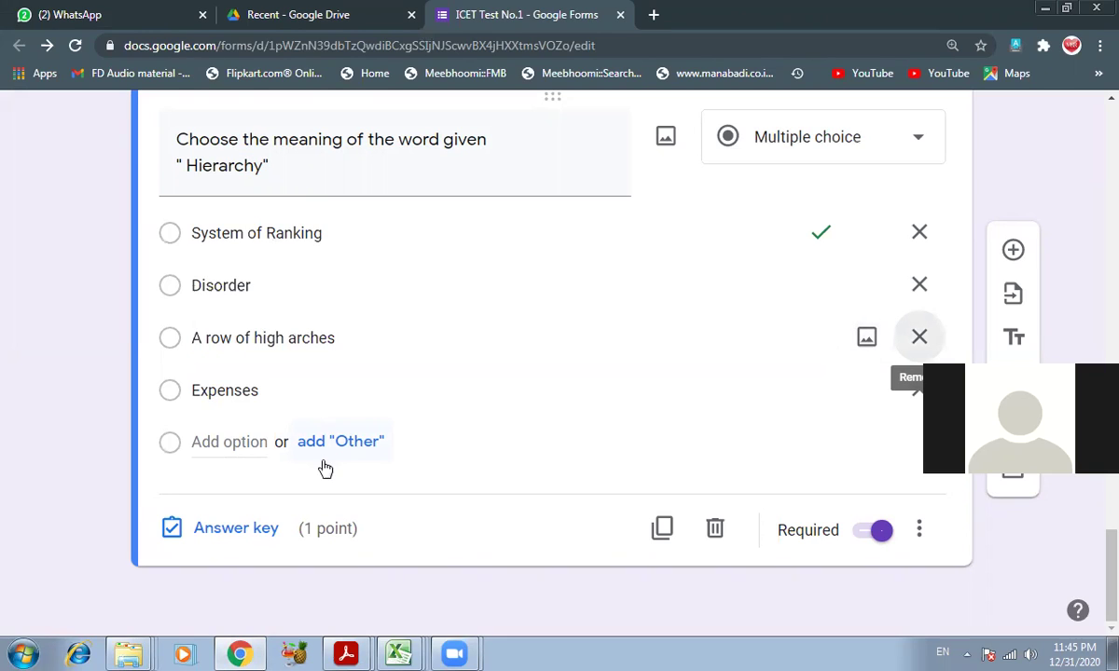
{"action": "key", "text": "Tab"}
{"action": "type", "text": "A form of Anarchy"}
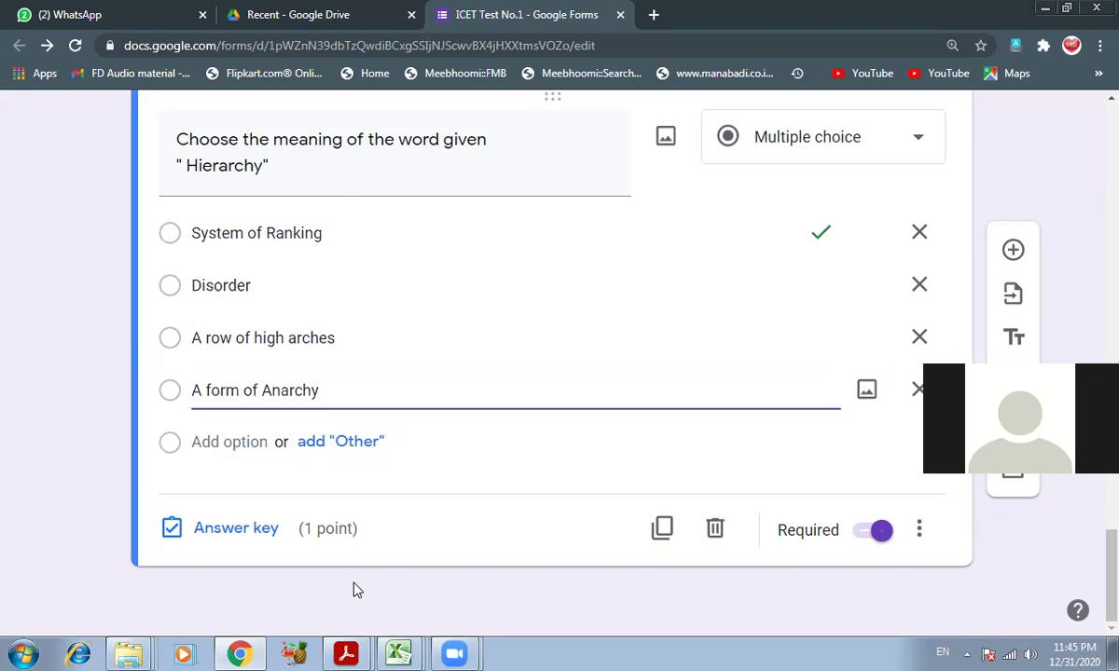
- Confirm System of Ranking as the 1-point correct answer after checking the key PDF
{"action": "mouse_move", "coordinate": [346, 653]}
{"action": "left_click", "coordinate": [343, 586]}
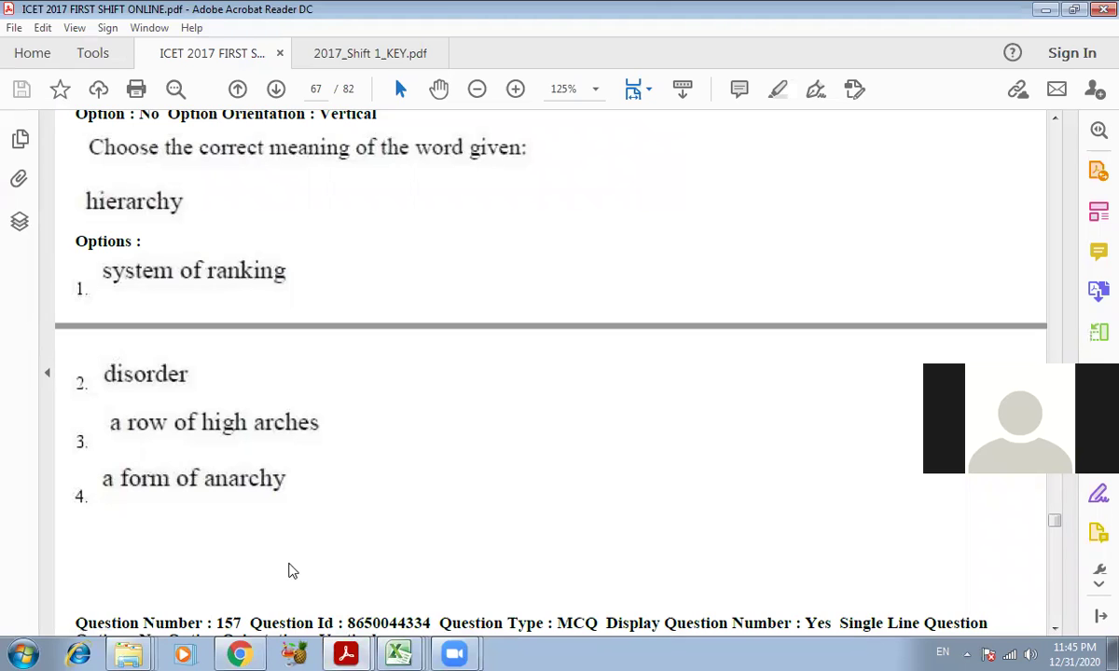
{"action": "left_click", "coordinate": [240, 652]}
{"action": "mouse_move", "coordinate": [345, 653]}
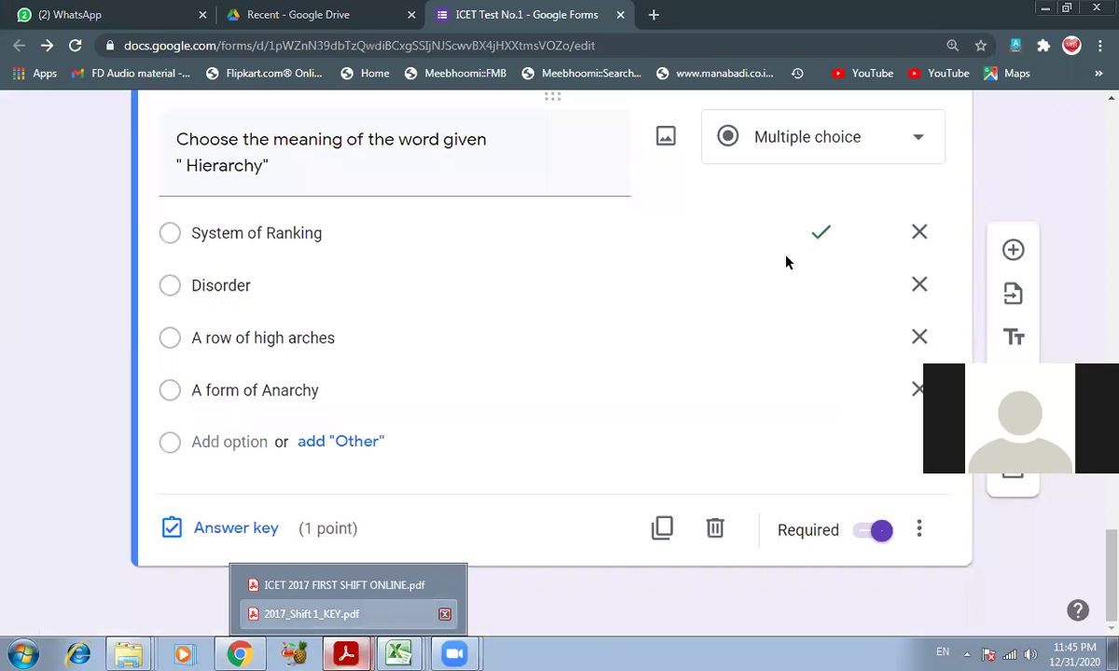
{"action": "left_click", "coordinate": [311, 613]}
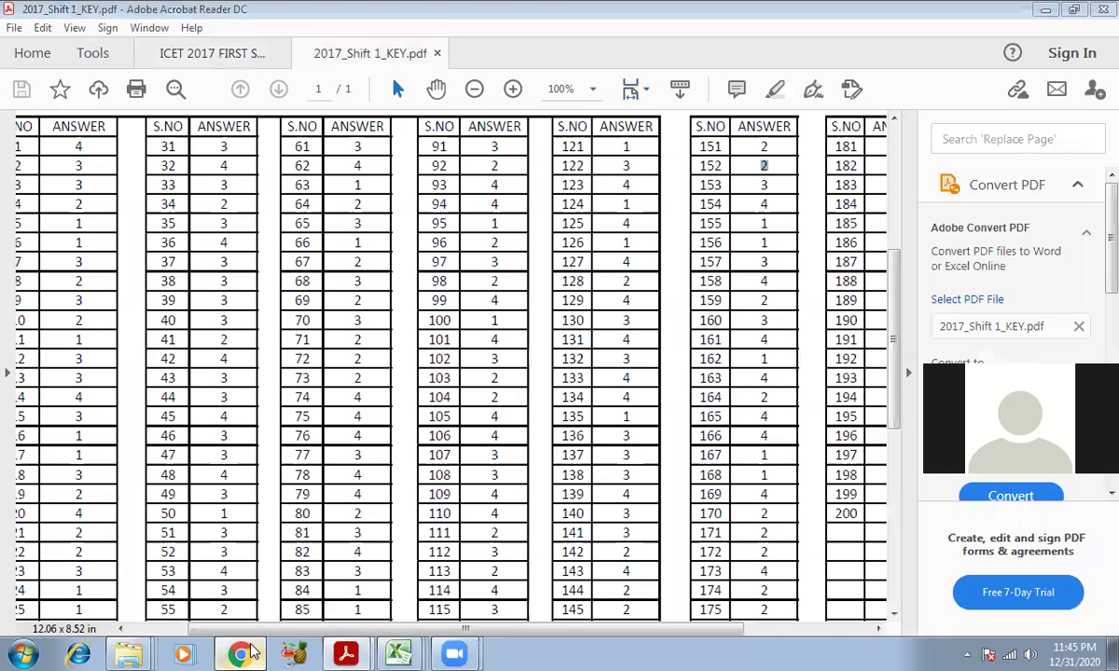
{"action": "mouse_move", "coordinate": [252, 652]}
{"action": "left_click", "coordinate": [238, 591]}
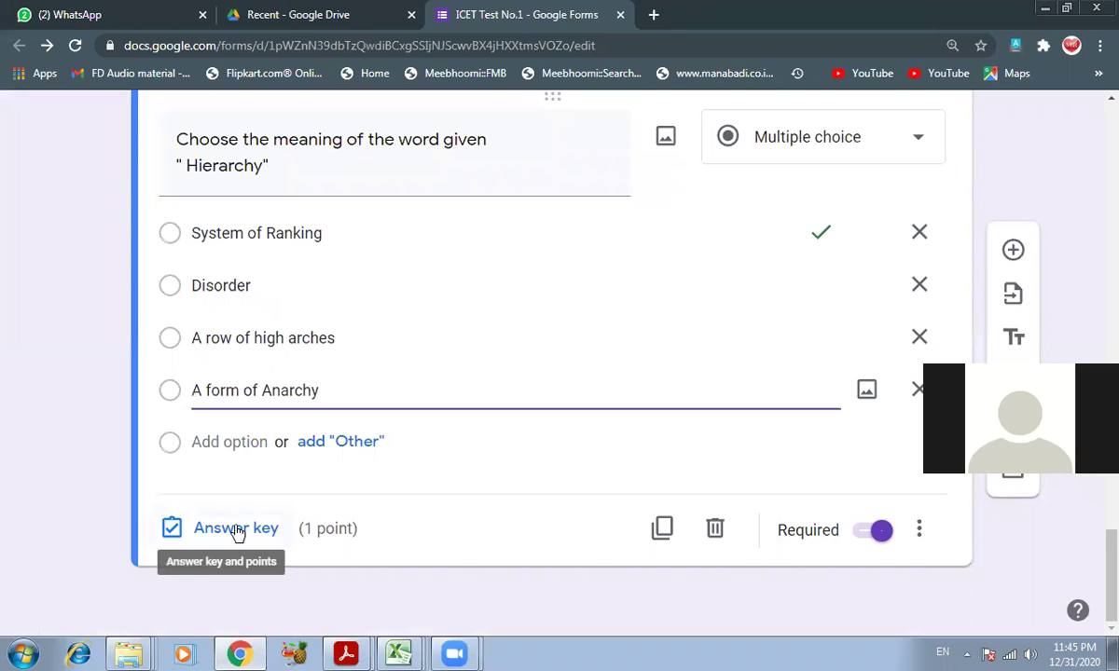
{"action": "left_click", "coordinate": [236, 528]}
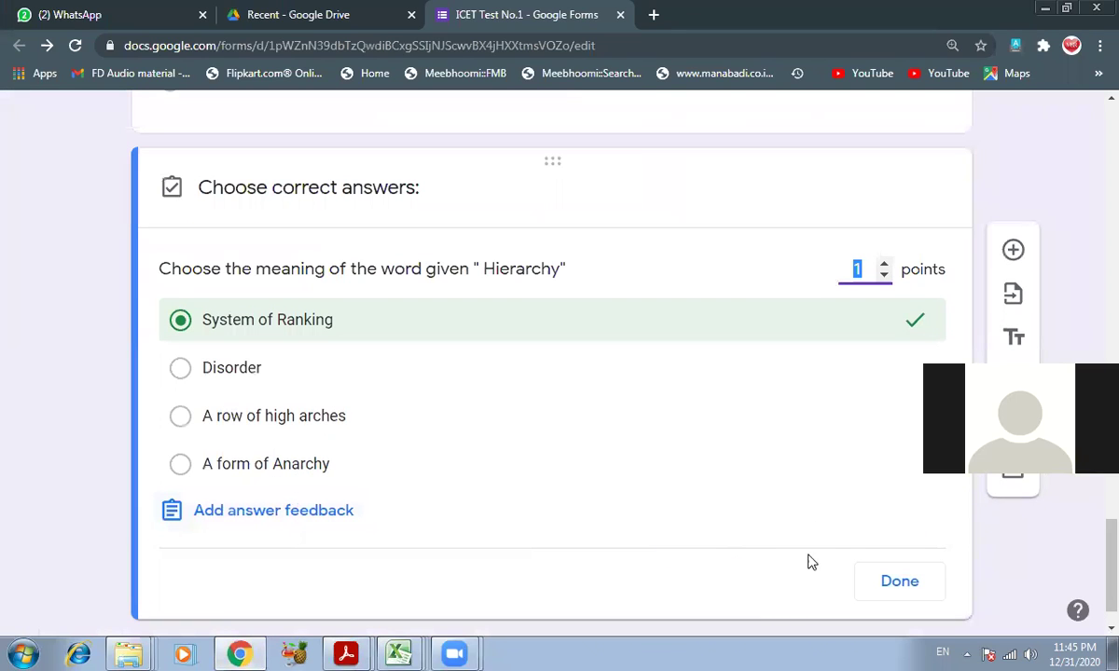
{"action": "left_click", "coordinate": [899, 582]}
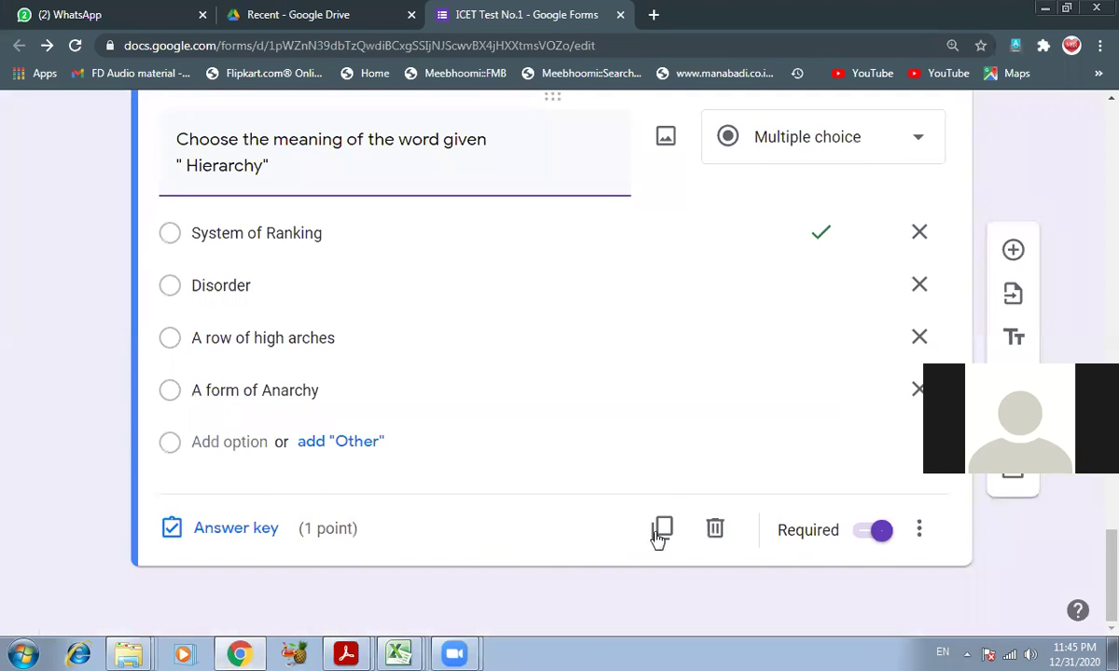
- Duplicate the Hierarchy question and select the next question's sentence in the ICET PDF
{"action": "left_click", "coordinate": [662, 530]}
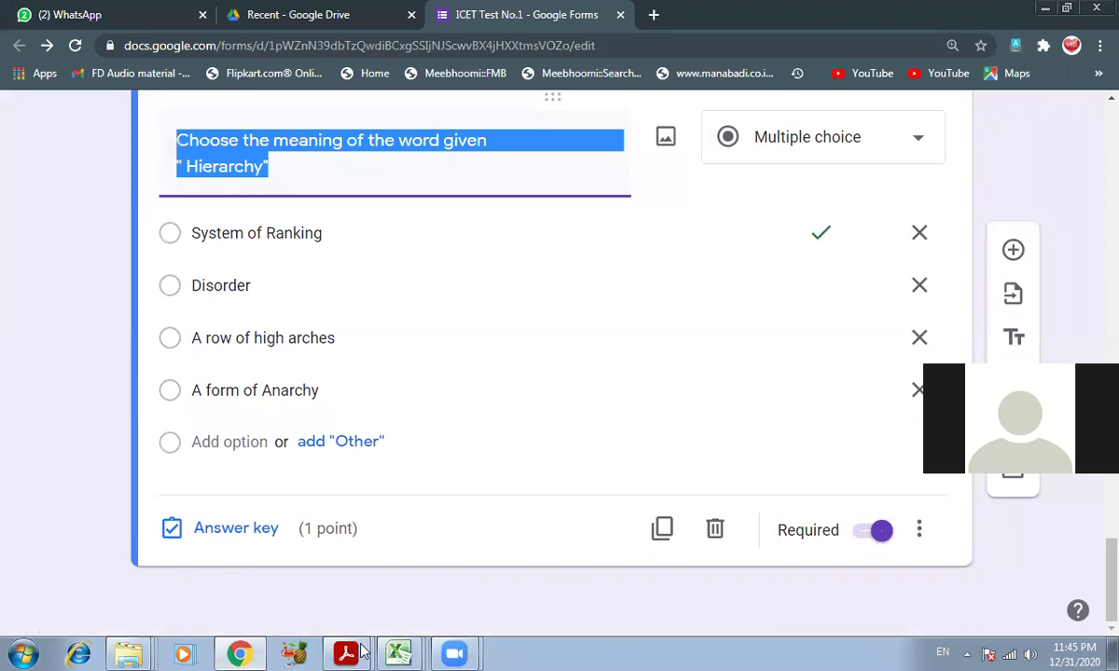
{"action": "mouse_move", "coordinate": [347, 652]}
{"action": "left_click", "coordinate": [326, 597]}
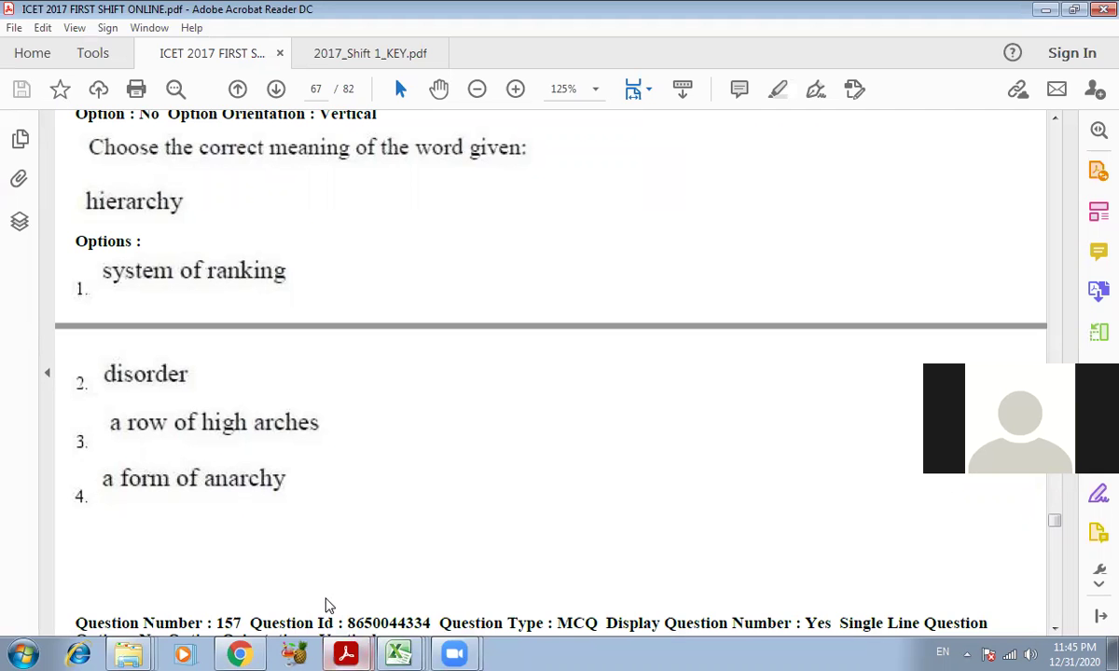
{"action": "scroll", "coordinate": [334, 420], "scroll_direction": "down", "scroll_amount": 4}
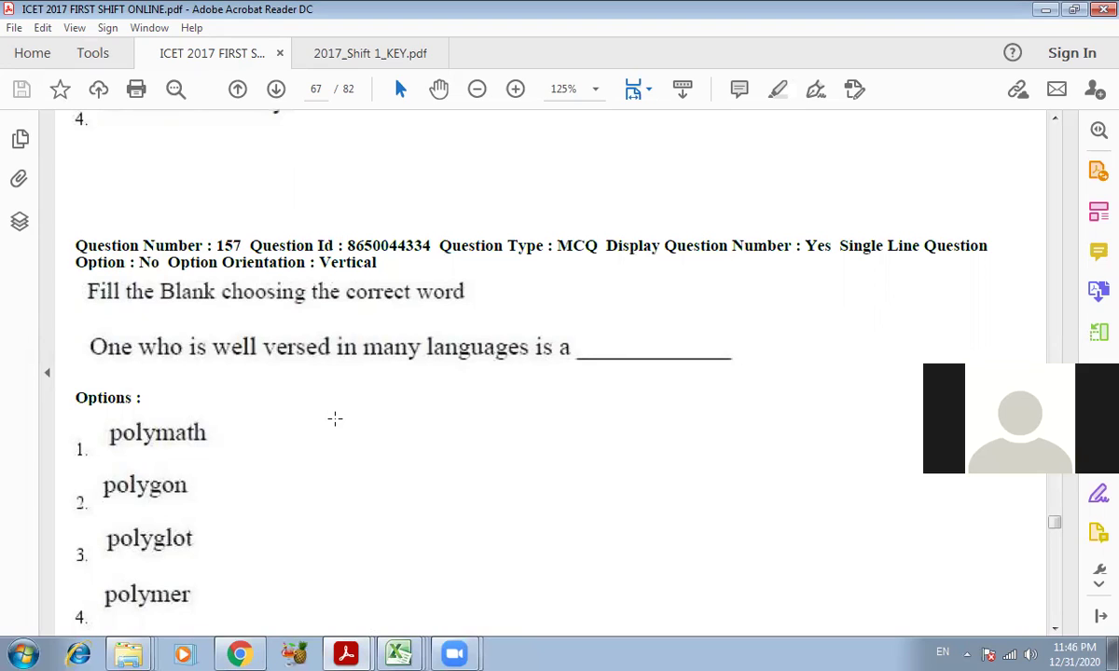
{"action": "left_click_drag", "start_coordinate": [87, 347], "coordinate": [328, 351]}
{"action": "left_click", "coordinate": [332, 471]}
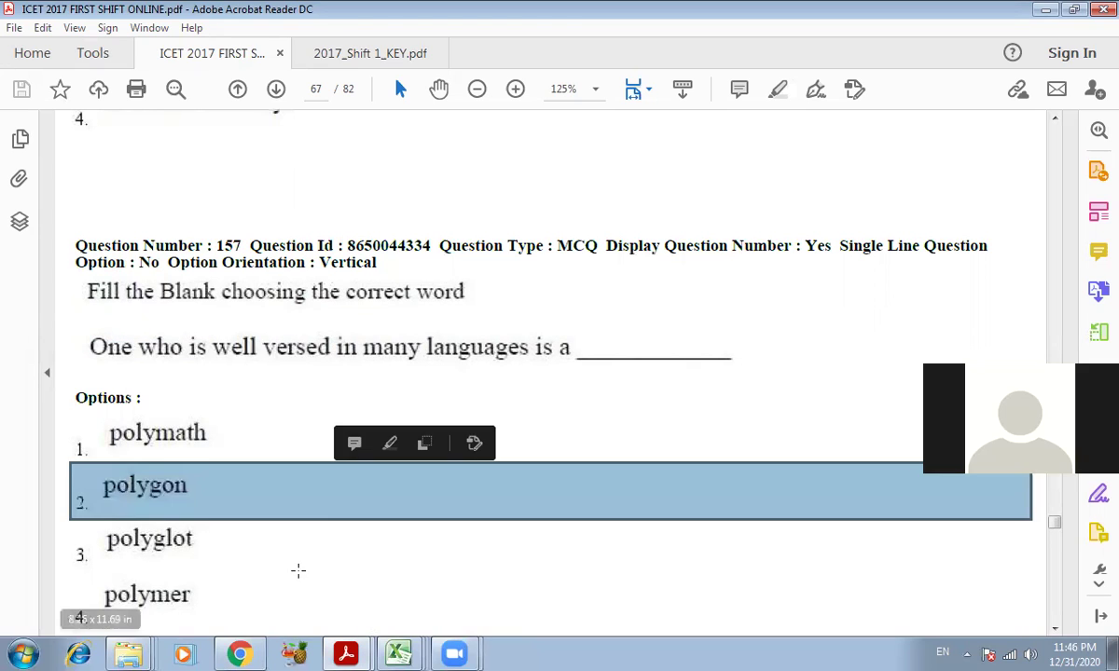
- Title the copy 'One who is well versed in many languages is called'
{"action": "key", "text": "alt+Tab"}
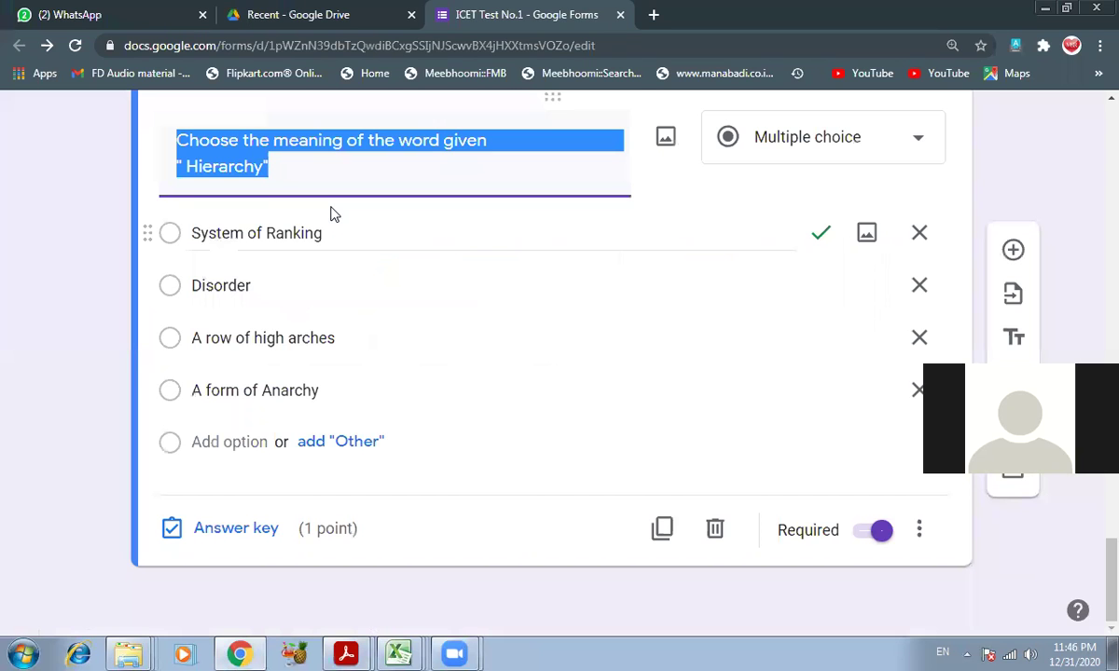
{"action": "scroll", "coordinate": [372, 328], "scroll_direction": "up", "scroll_amount": 2}
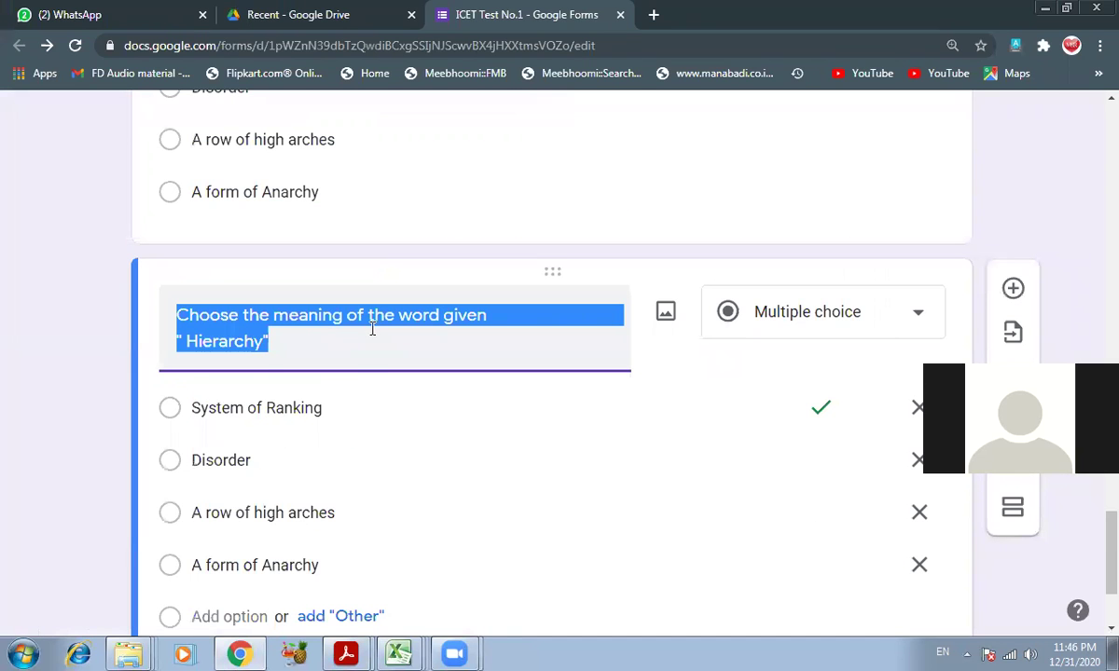
{"action": "type", "text": "One who is well versed in many languages "}
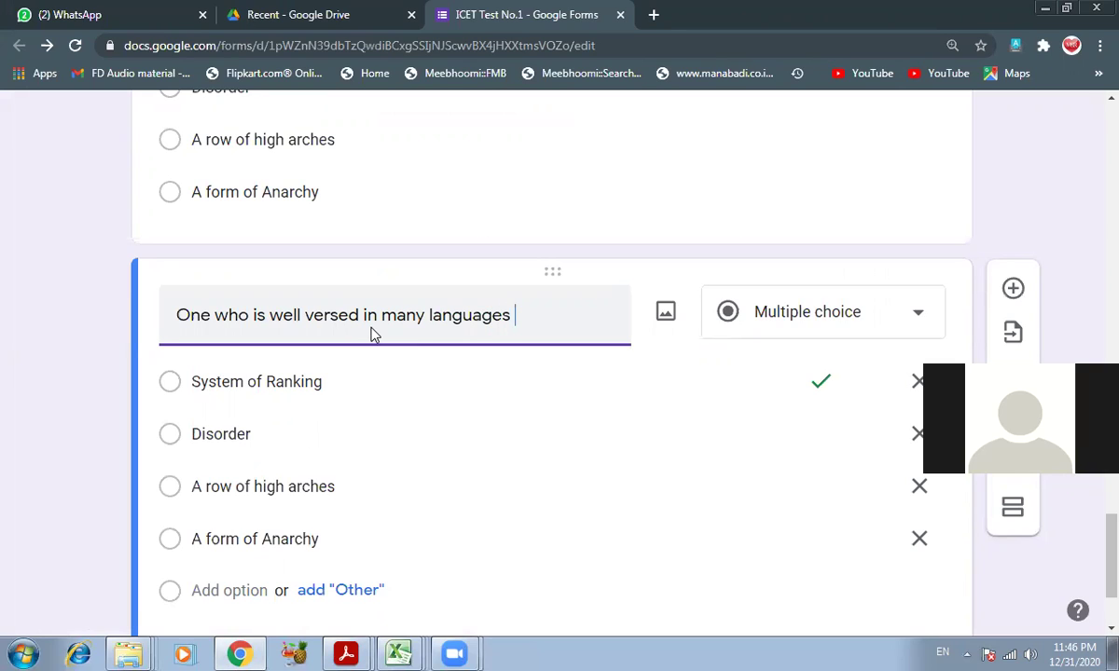
{"action": "type", "text": "is called"}
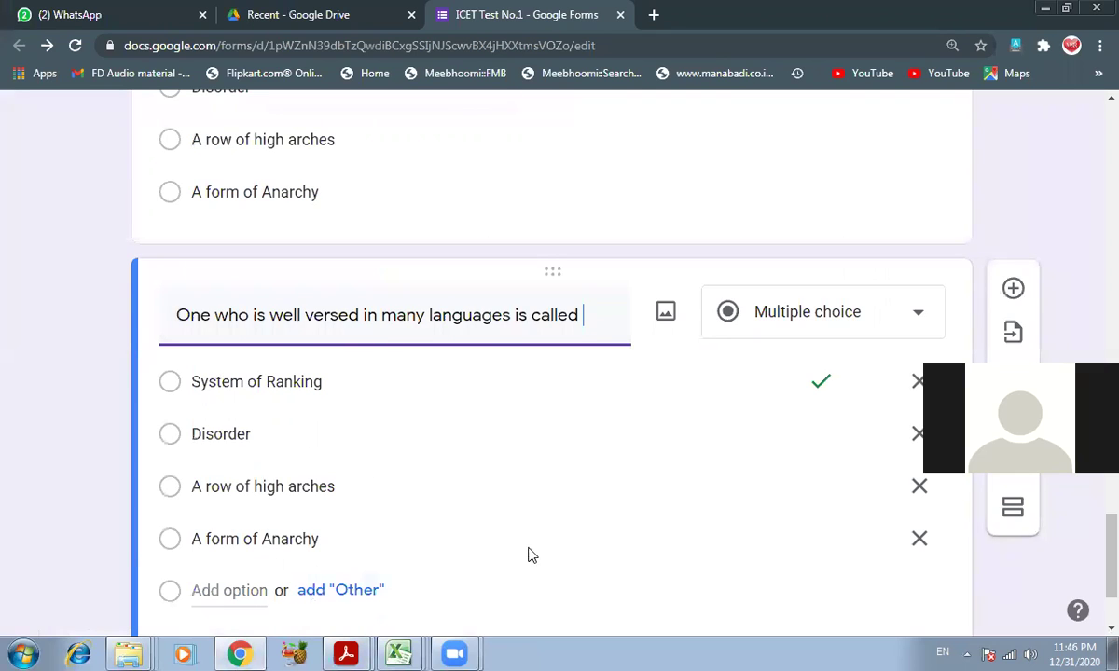
- Dismiss the HandBrake error and check the options in the ICET question paper
{"action": "left_click", "coordinate": [244, 646]}
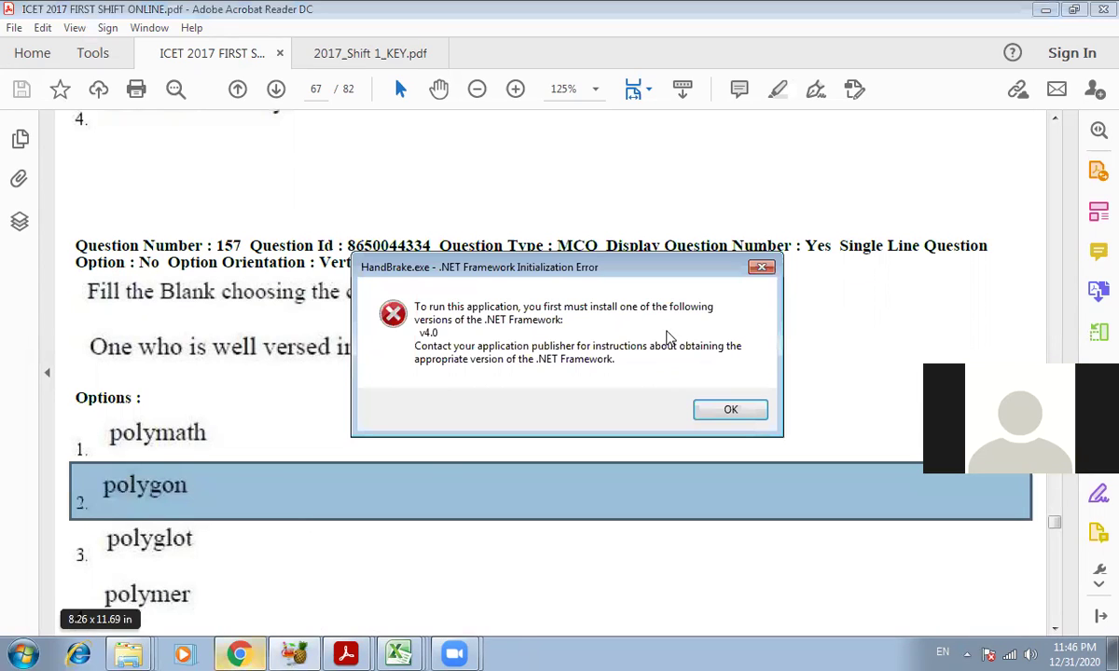
{"action": "left_click", "coordinate": [726, 410]}
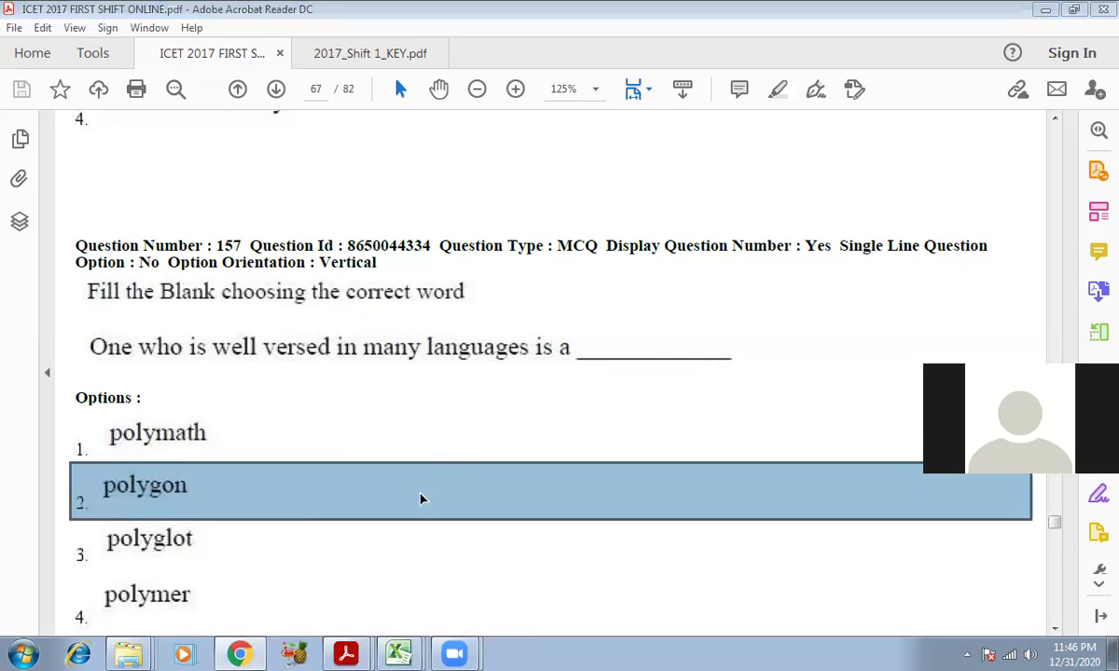
{"action": "left_click", "coordinate": [404, 399]}
{"action": "scroll", "coordinate": [407, 396], "scroll_direction": "down", "scroll_amount": 3}
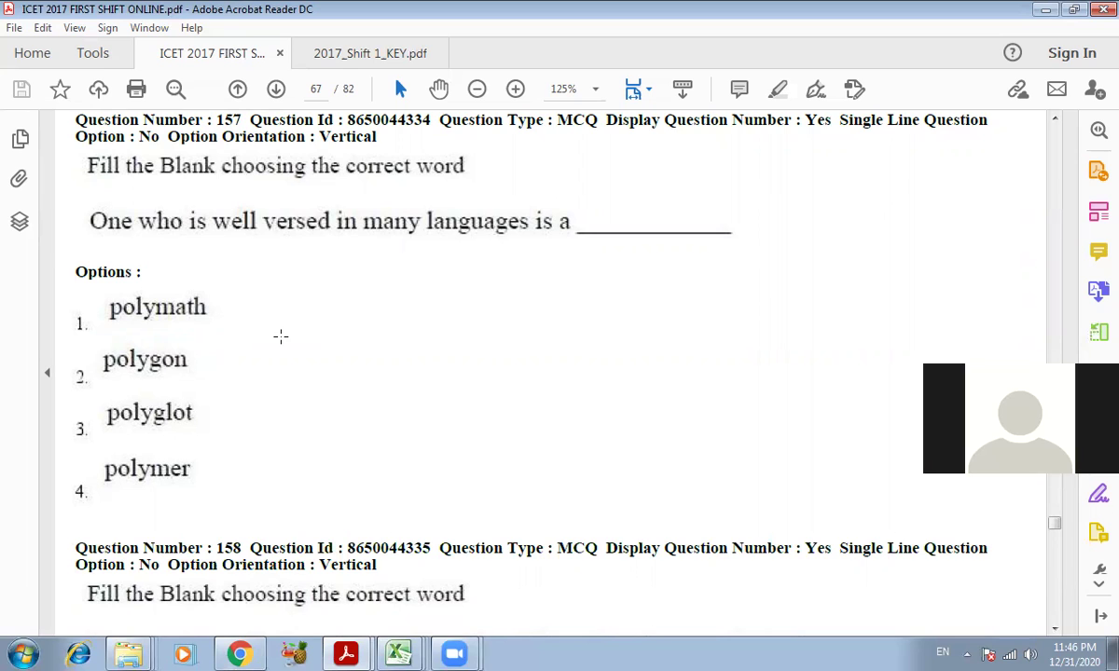
{"action": "left_click", "coordinate": [250, 652]}
- Fix the end of the title and enter Polymath and Polygon as the first two options
{"action": "left_click", "coordinate": [595, 309]}
{"action": "key", "text": "BackSpace"}
{"action": "key", "text": "BackSpace"}
{"action": "key", "text": "BackSpace"}
{"action": "key", "text": "BackSpace"}
{"action": "type", "text": "a"}
{"action": "key", "text": "Tab"}
{"action": "key", "text": "Tab"}
{"action": "key", "text": "Tab"}
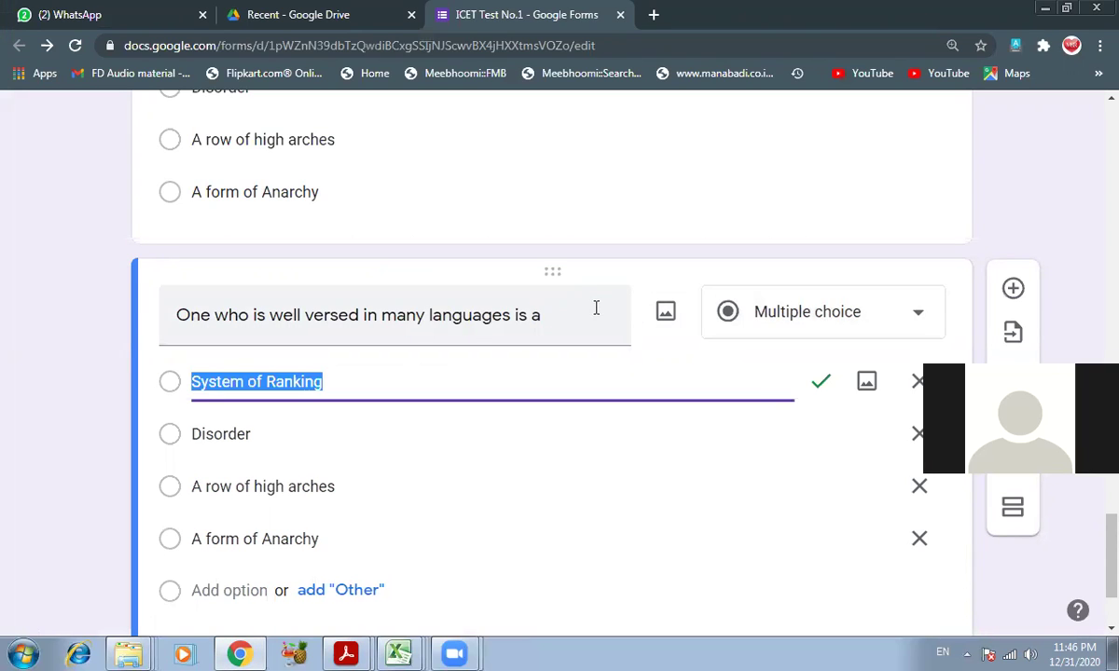
{"action": "type", "text": "Polymath"}
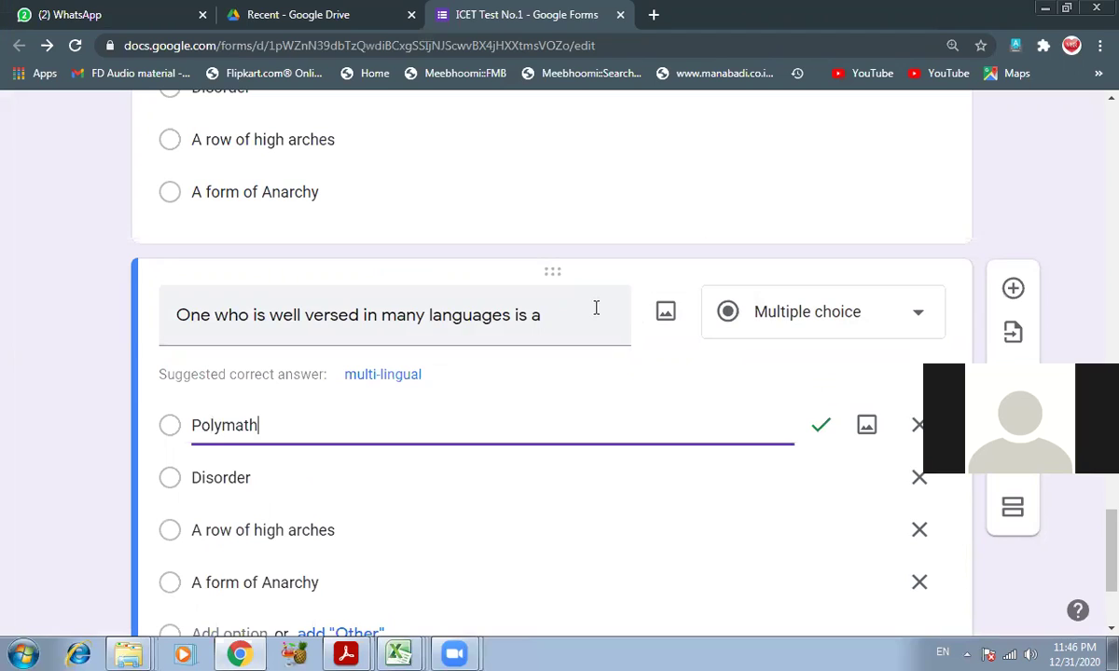
{"action": "key", "text": "Tab"}
{"action": "key", "text": "Tab"}
{"action": "key", "text": "Tab"}
{"action": "type", "text": "Pol"}
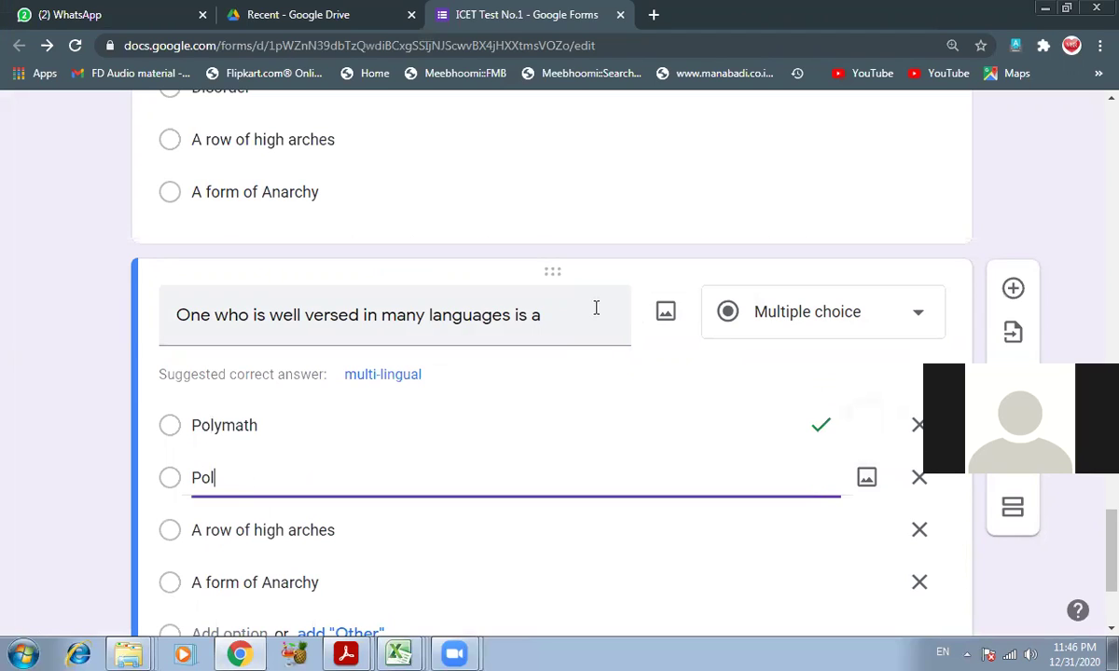
{"action": "type", "text": "ygon"}
{"action": "key", "text": "Tab"}
{"action": "key", "text": "Tab"}
{"action": "key", "text": "Tab"}
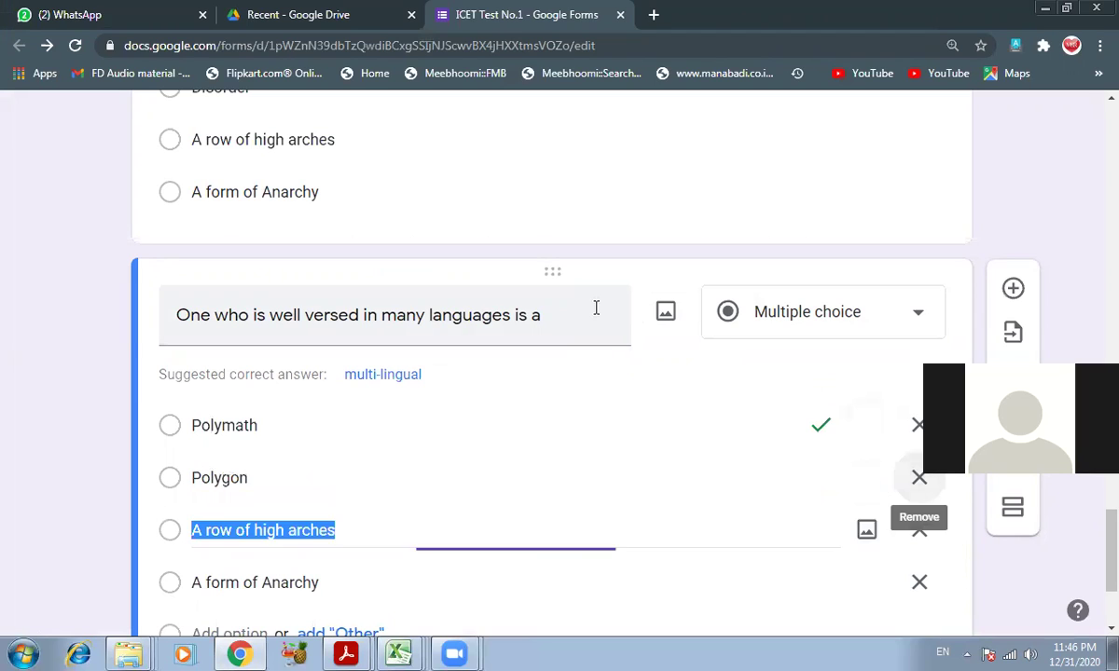
- Enter Polyglot and Polymer as the last two options, then bring up the answer key PDF
{"action": "scroll", "coordinate": [596, 307], "scroll_direction": "down", "scroll_amount": 1}
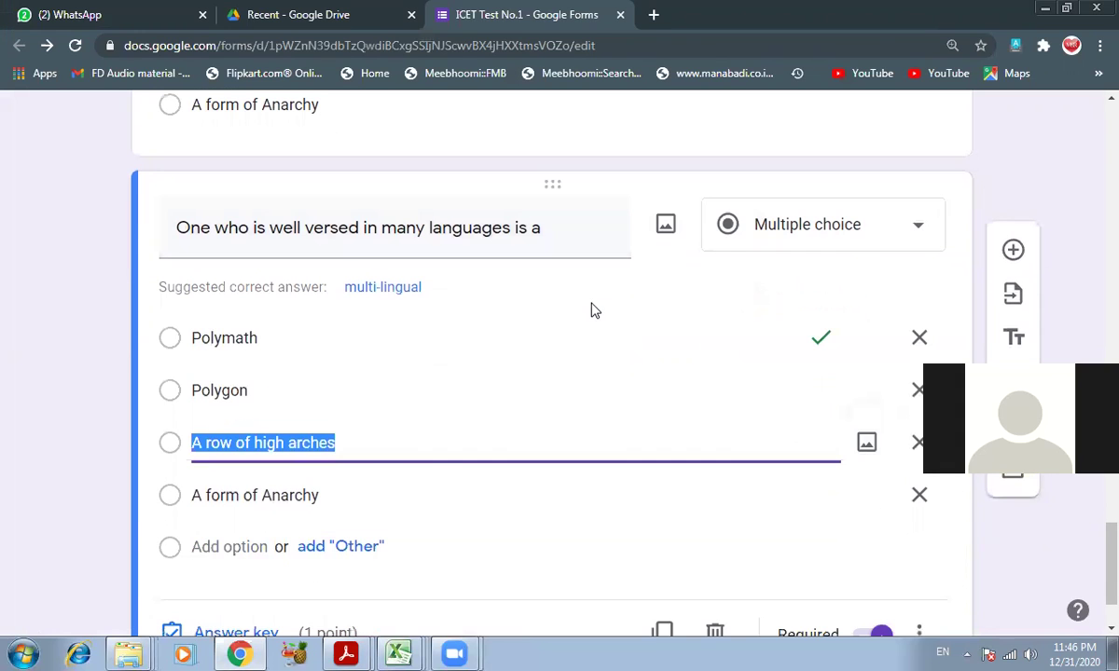
{"action": "left_click", "coordinate": [240, 652]}
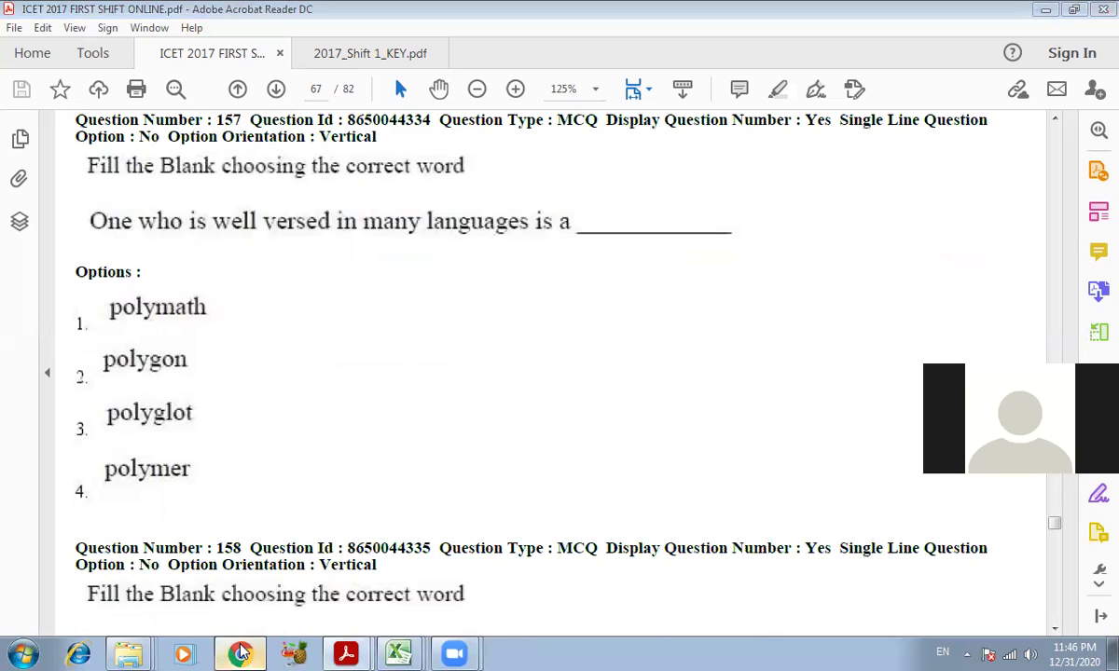
{"action": "left_click", "coordinate": [240, 652]}
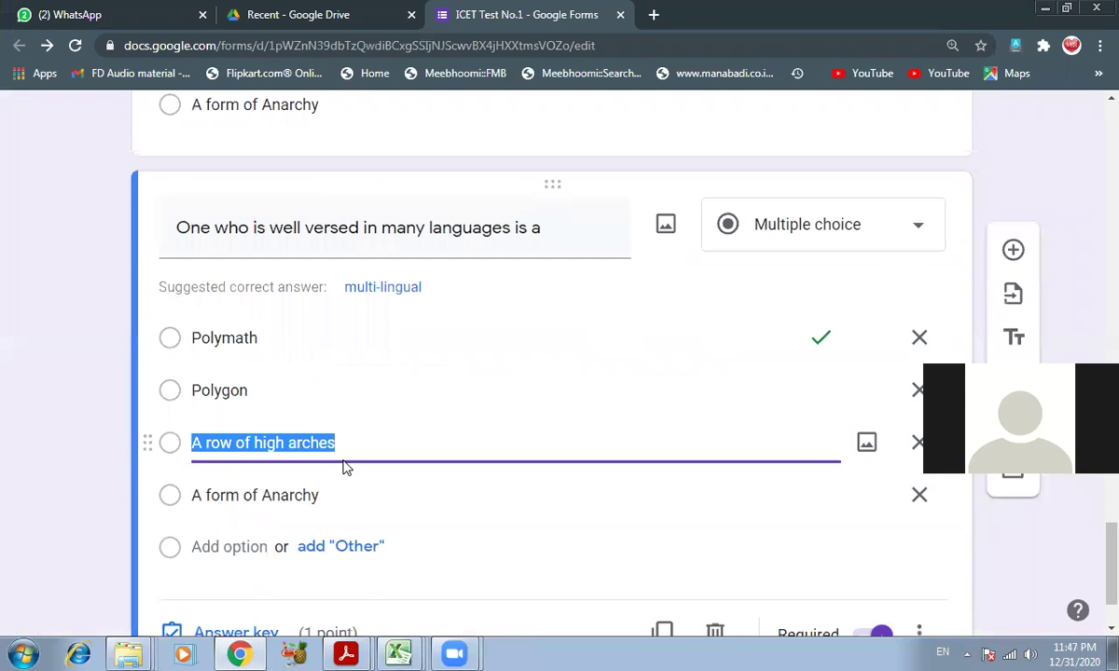
{"action": "type", "text": "Polyglot"}
{"action": "key", "text": "Tab"}
{"action": "key", "text": "Tab"}
{"action": "key", "text": "Tab"}
{"action": "type", "text": "Polymer"}
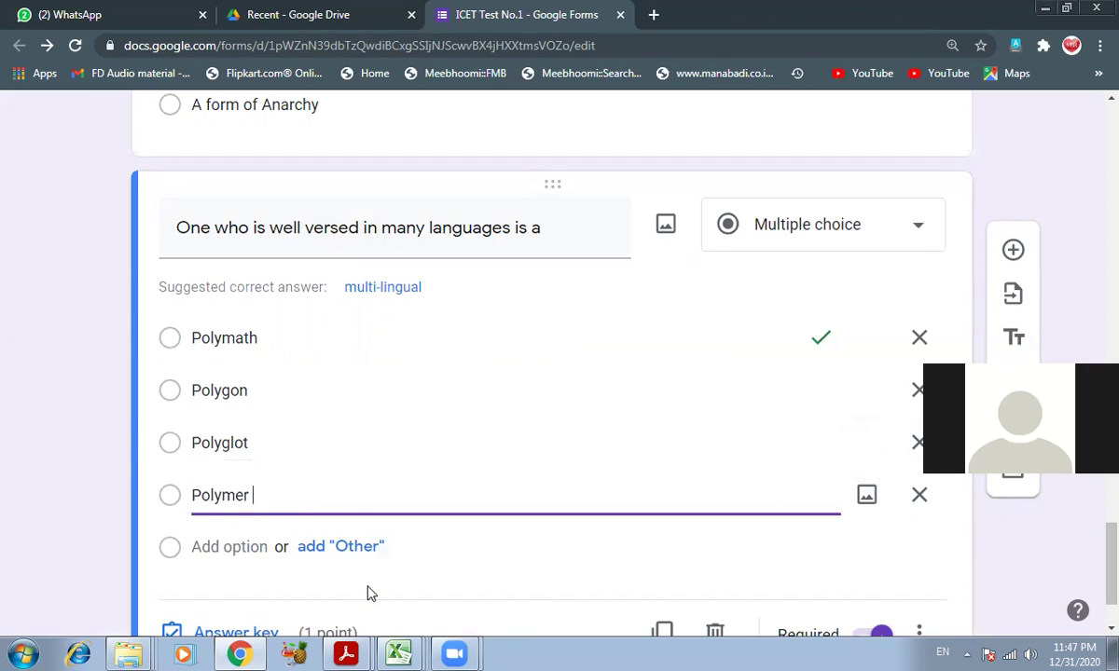
{"action": "mouse_move", "coordinate": [347, 652]}
{"action": "left_click", "coordinate": [326, 582]}
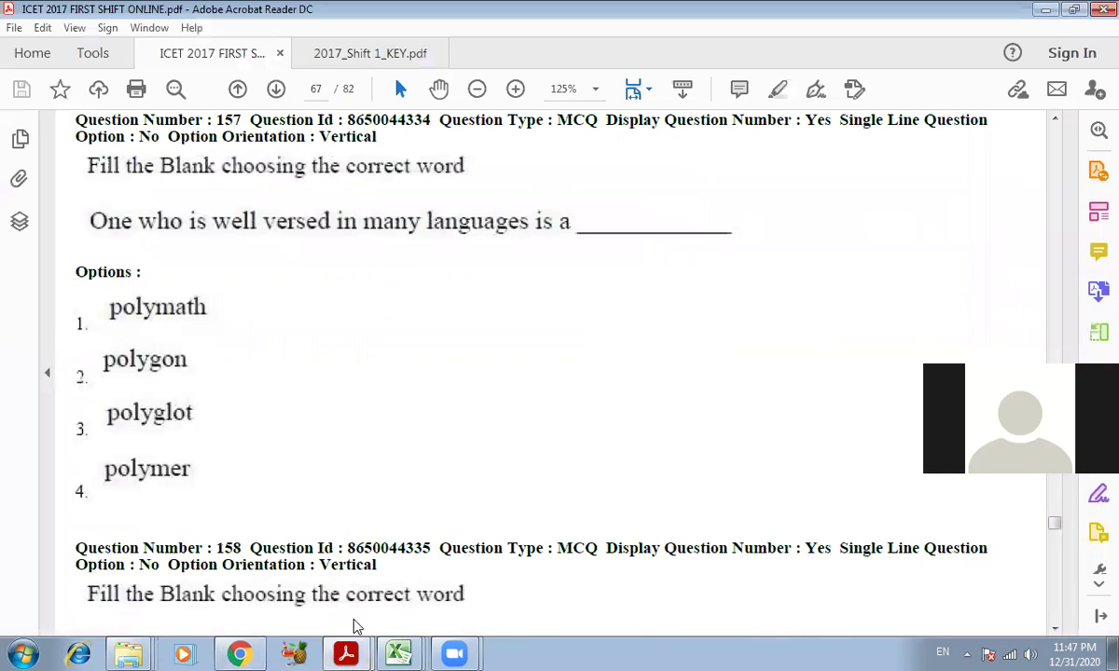
{"action": "key", "text": "ctrl+Tab"}
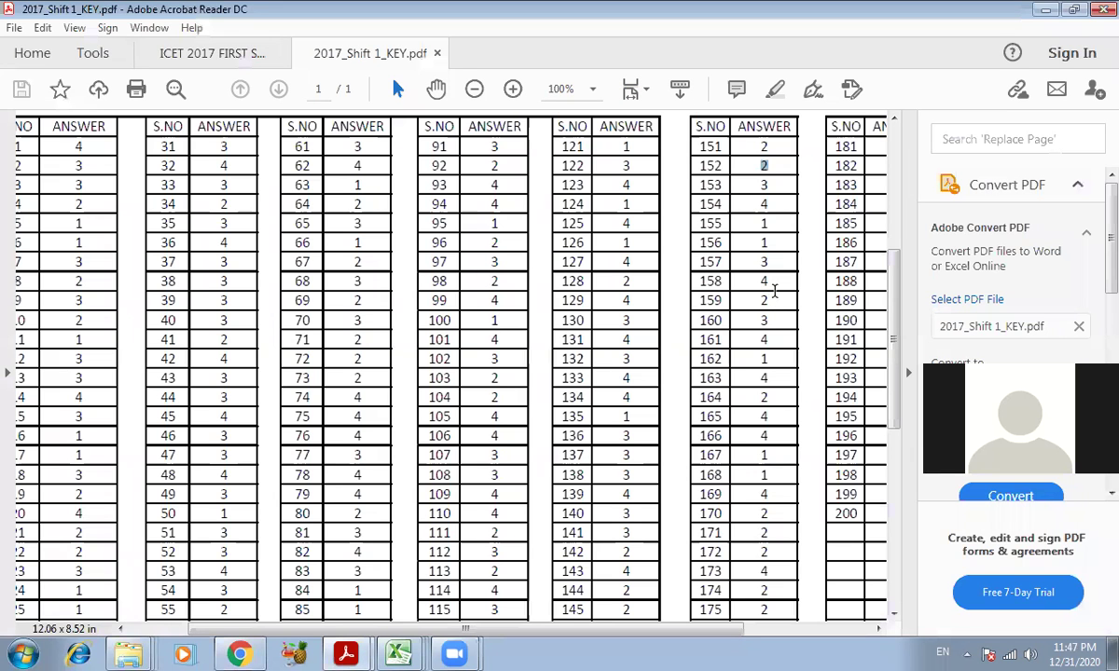
- Change the languages question's correct answer from Polymath to Polyglot
{"action": "left_click", "coordinate": [242, 652]}
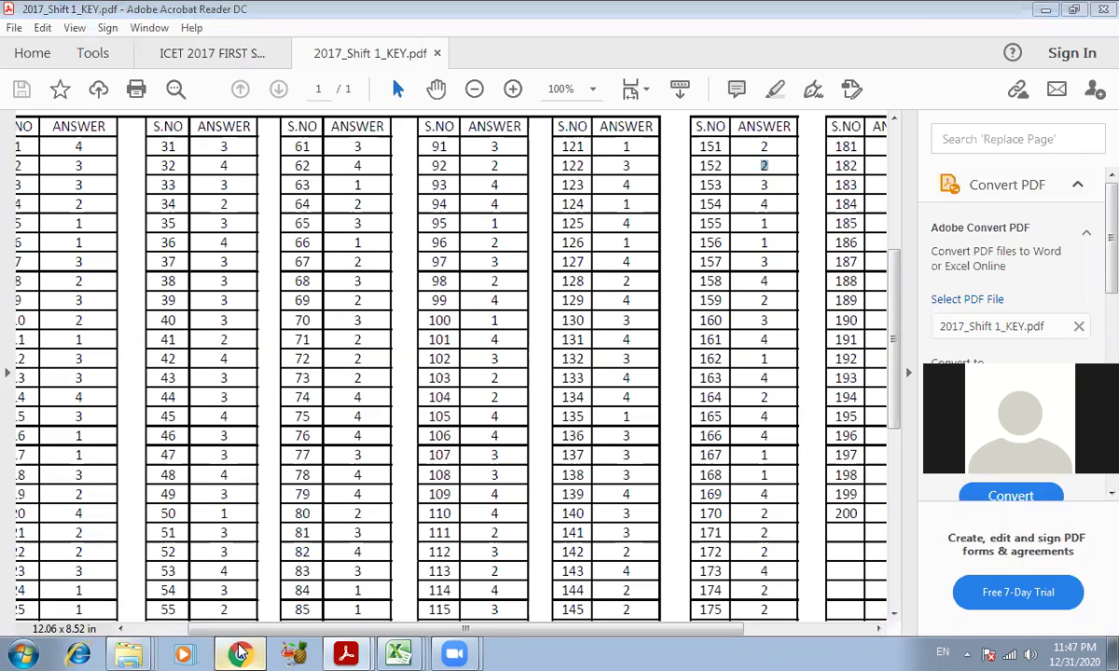
{"action": "scroll", "coordinate": [244, 531], "scroll_direction": "down", "scroll_amount": 1}
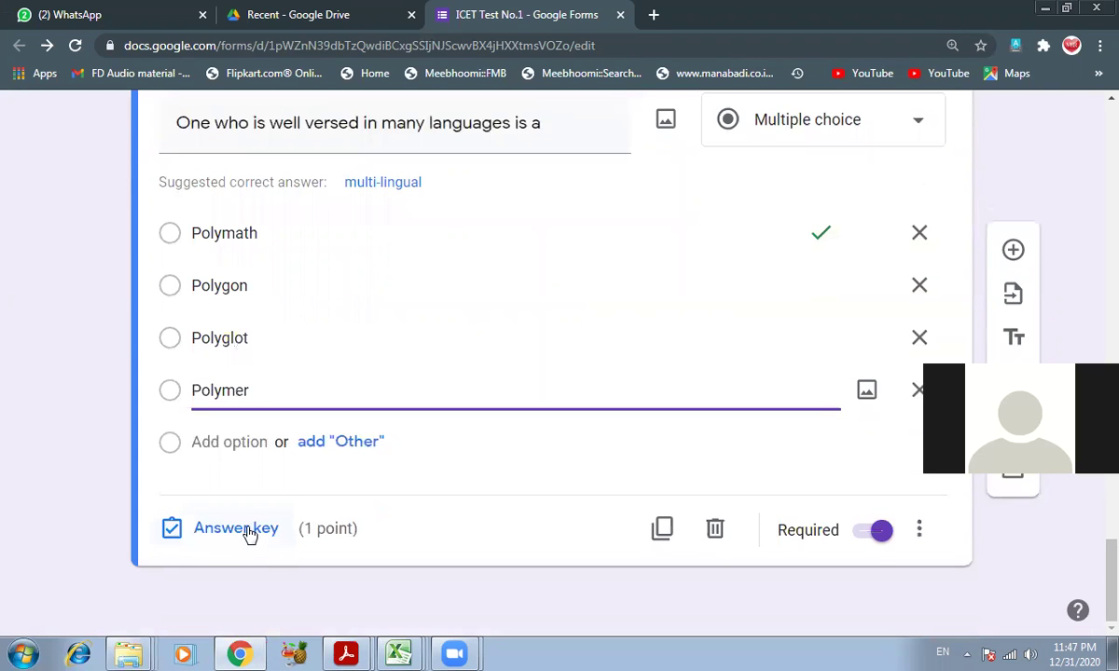
{"action": "left_click", "coordinate": [247, 531]}
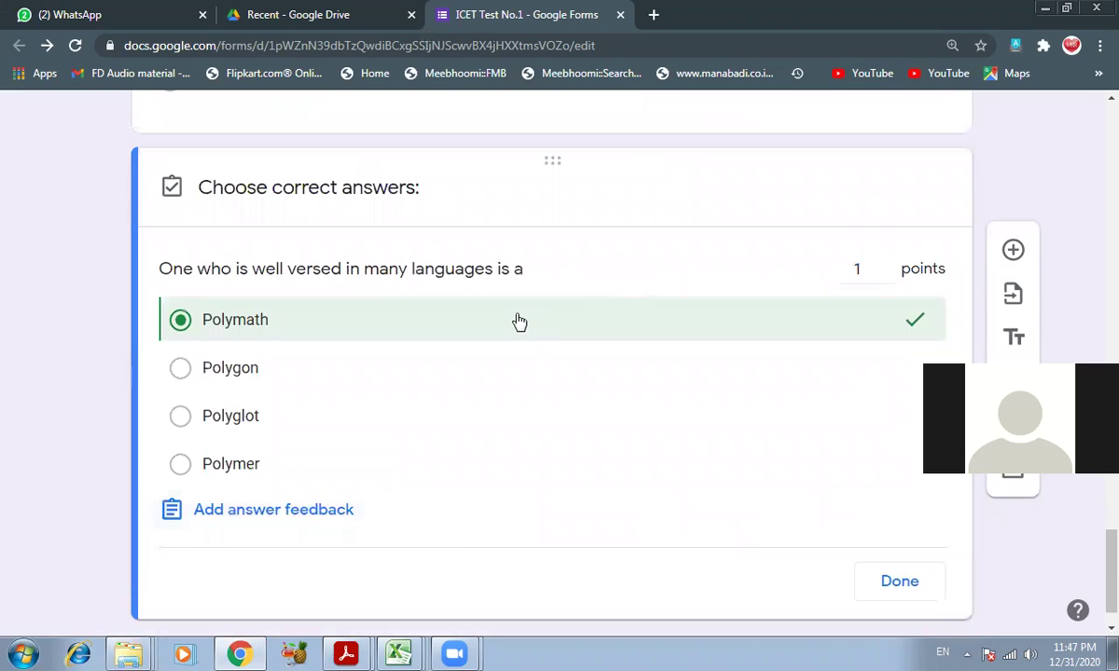
{"action": "left_click", "coordinate": [503, 313]}
{"action": "left_click", "coordinate": [332, 425]}
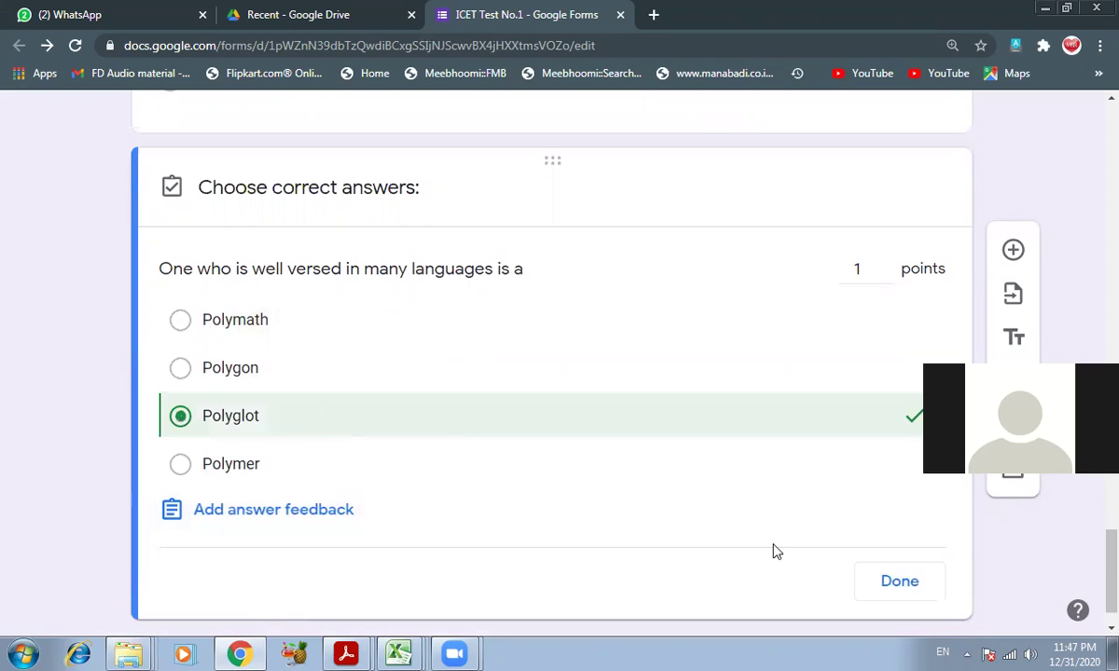
{"action": "left_click", "coordinate": [904, 587]}
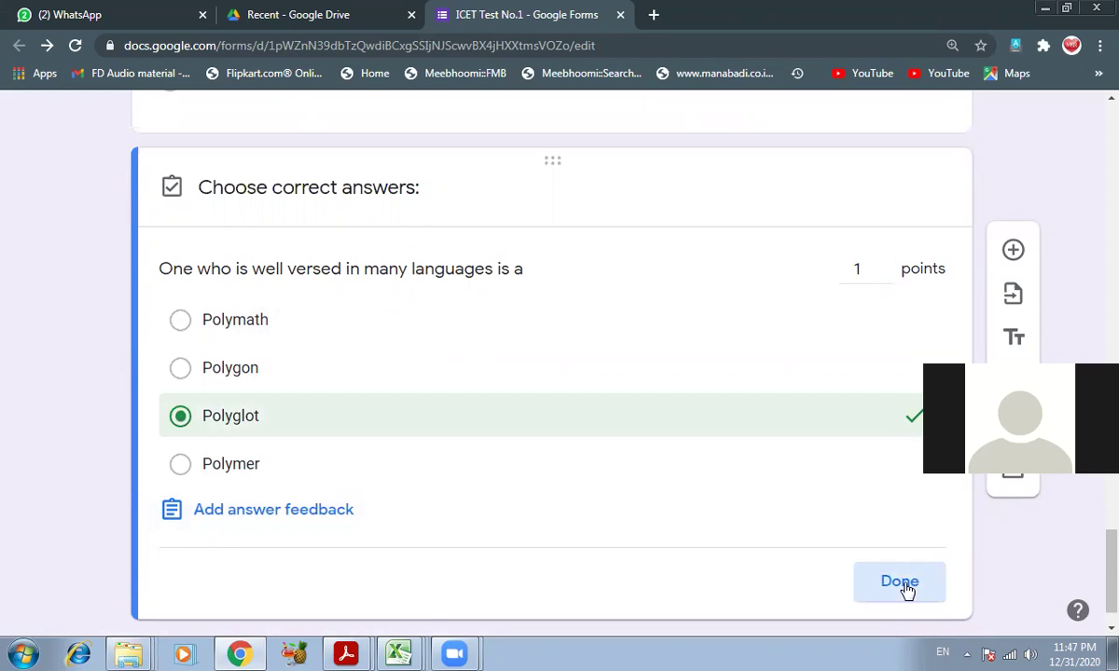
- Duplicate the languages question and bring the ICET question paper forward at question 157
{"action": "left_click", "coordinate": [346, 652]}
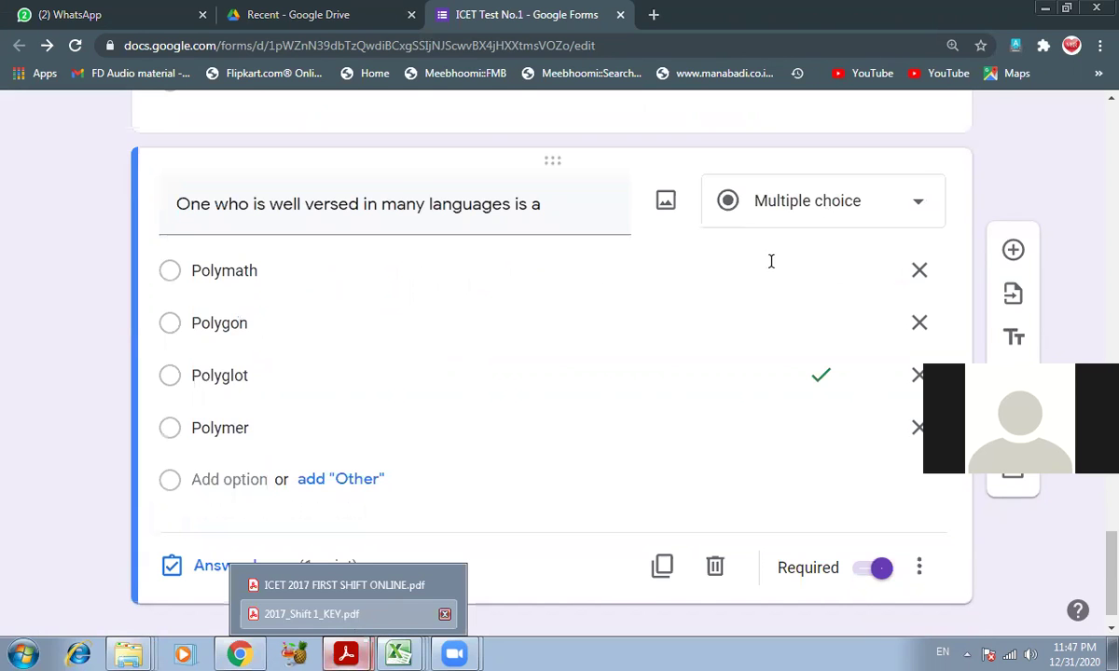
{"action": "left_click", "coordinate": [312, 613]}
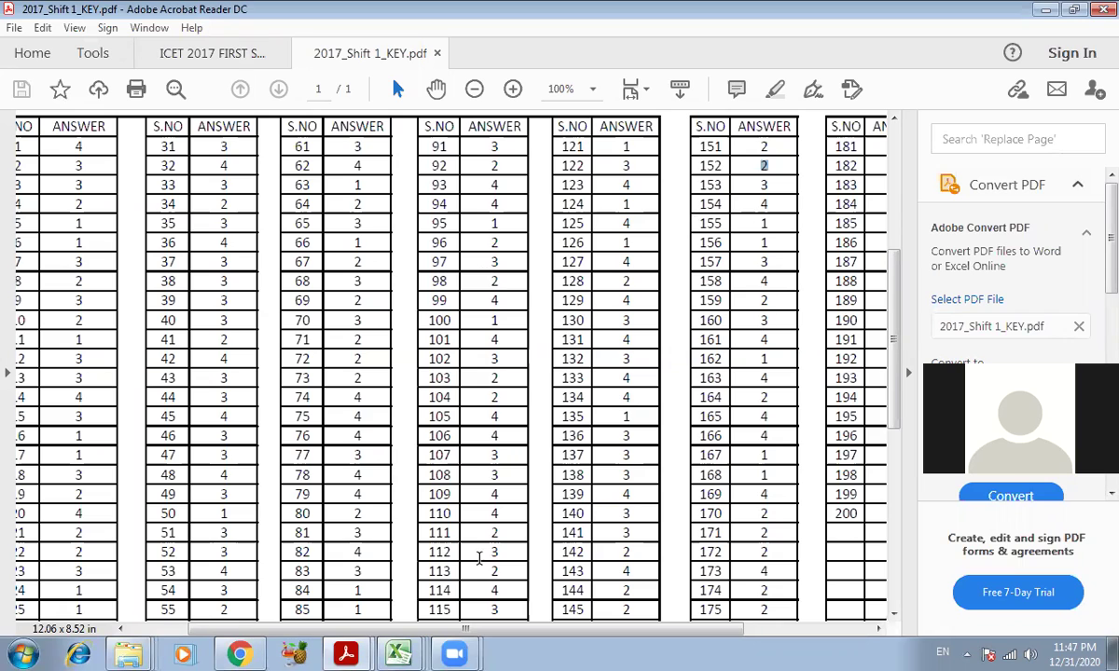
{"action": "left_click", "coordinate": [239, 654]}
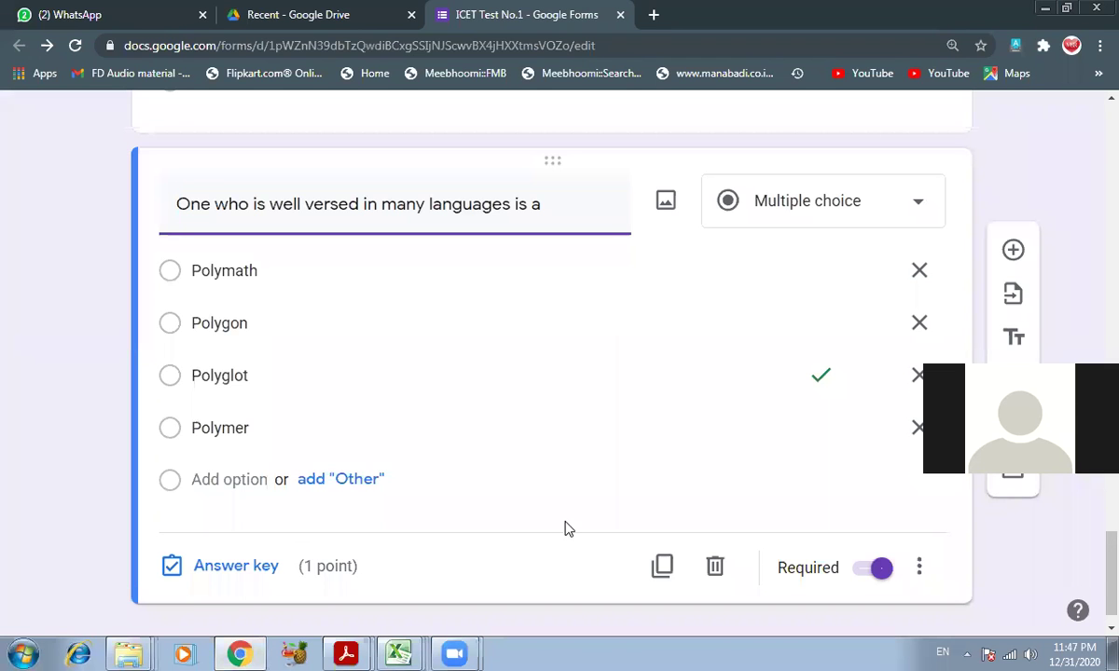
{"action": "scroll", "coordinate": [606, 528], "scroll_direction": "down", "scroll_amount": 1}
{"action": "left_click", "coordinate": [662, 531]}
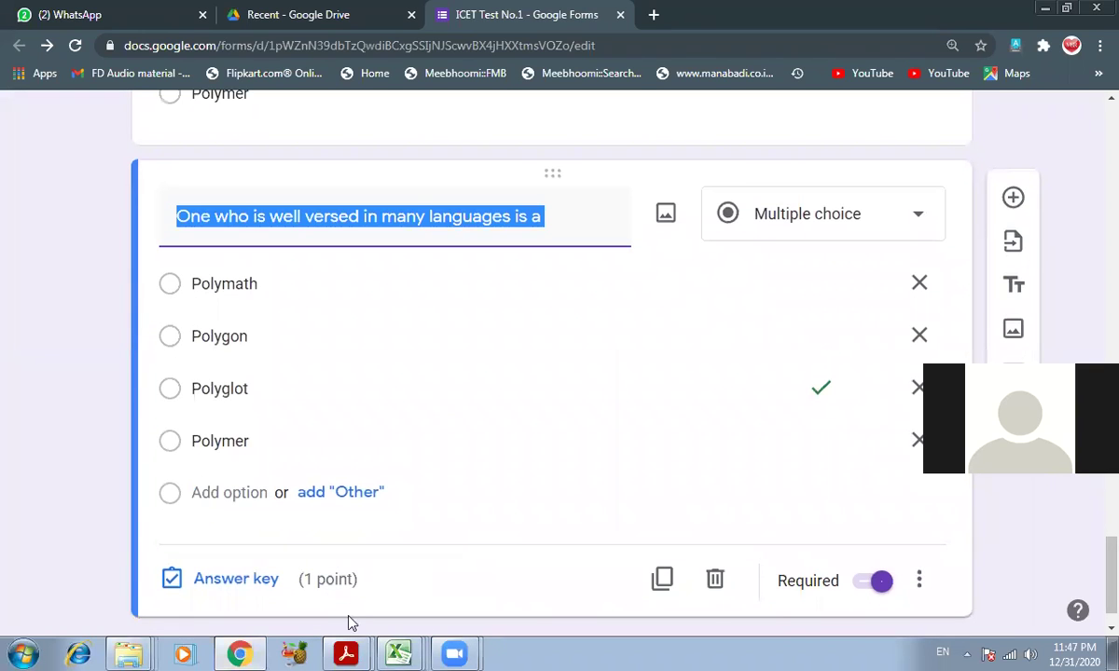
{"action": "mouse_move", "coordinate": [352, 623]}
{"action": "left_click", "coordinate": [336, 517]}
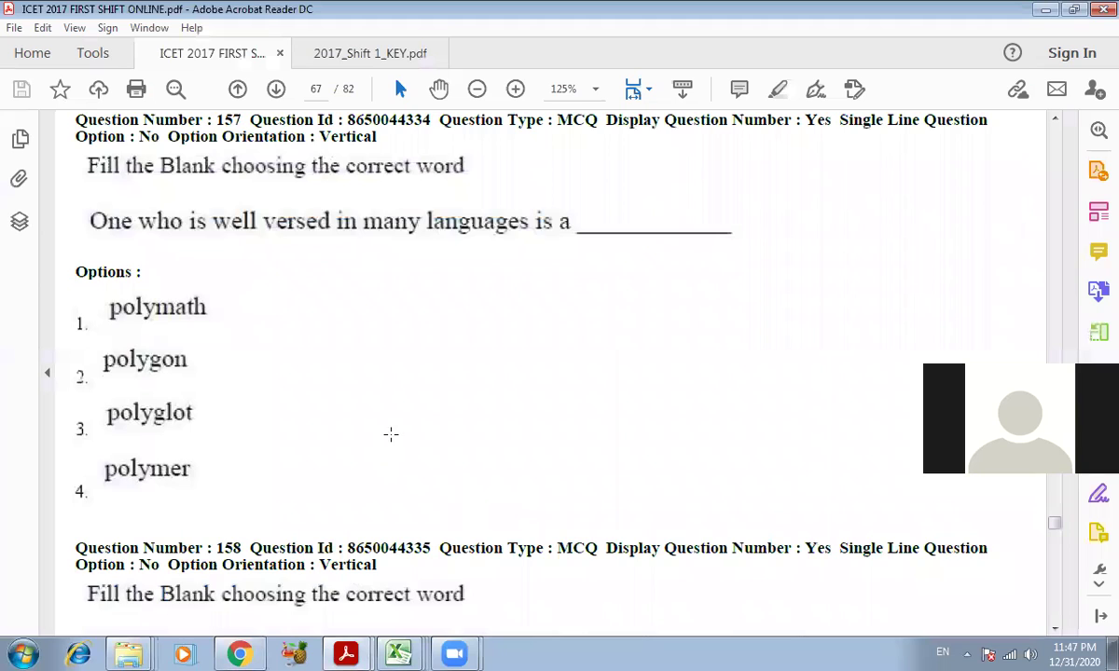
- Using question 158 in the PDF, retitle the copy 'The argument in the essay could not be followed as the essay lacked'
{"action": "scroll", "coordinate": [391, 434], "scroll_direction": "down", "scroll_amount": 5}
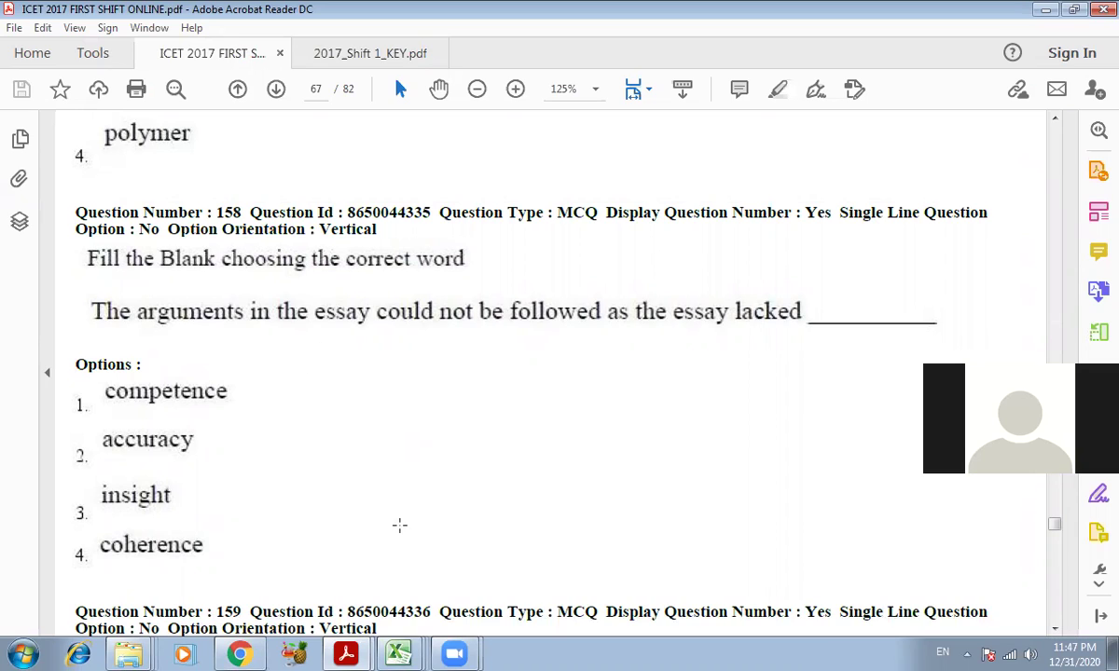
{"action": "left_click", "coordinate": [251, 654]}
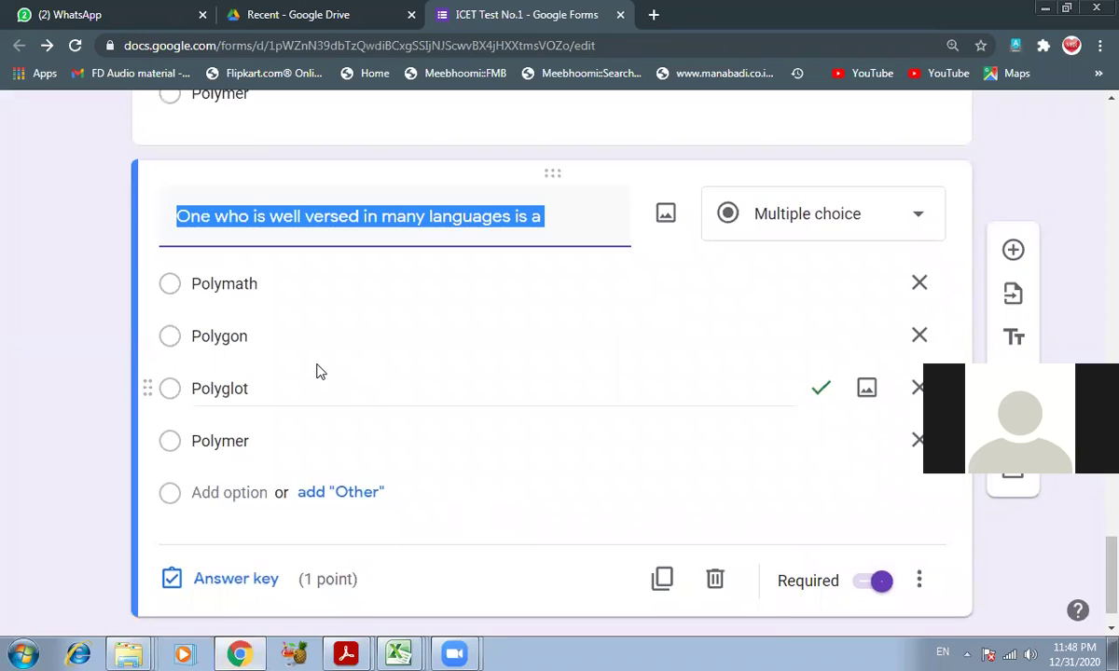
{"action": "type", "text": "The argu"}
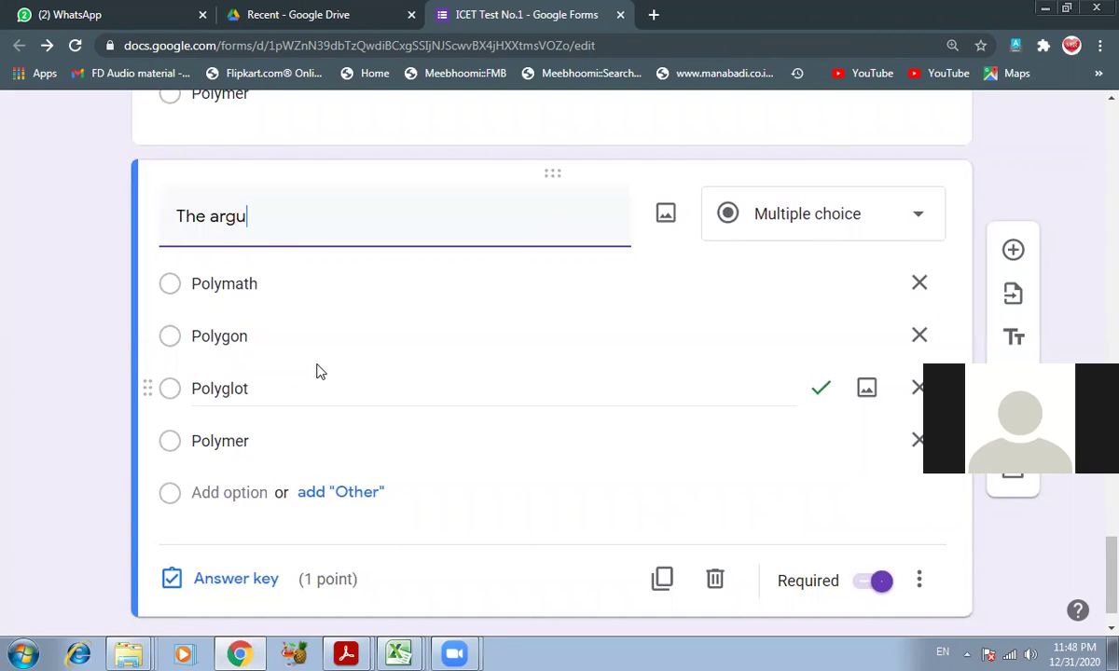
{"action": "type", "text": "ment in the essay co"}
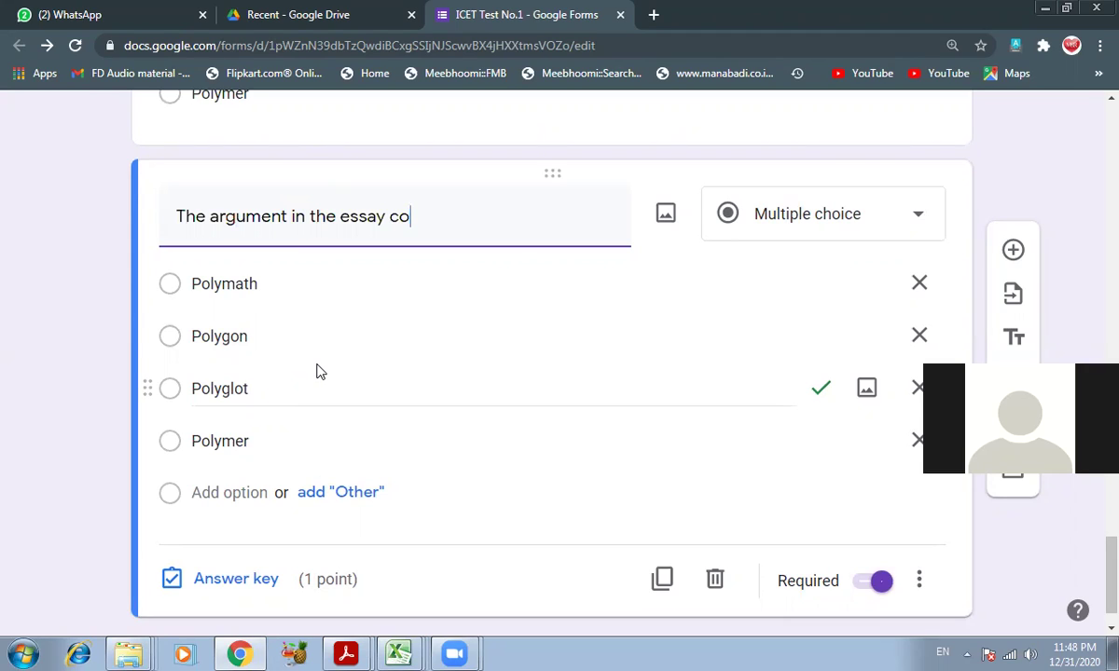
{"action": "type", "text": "uld not be followed a"}
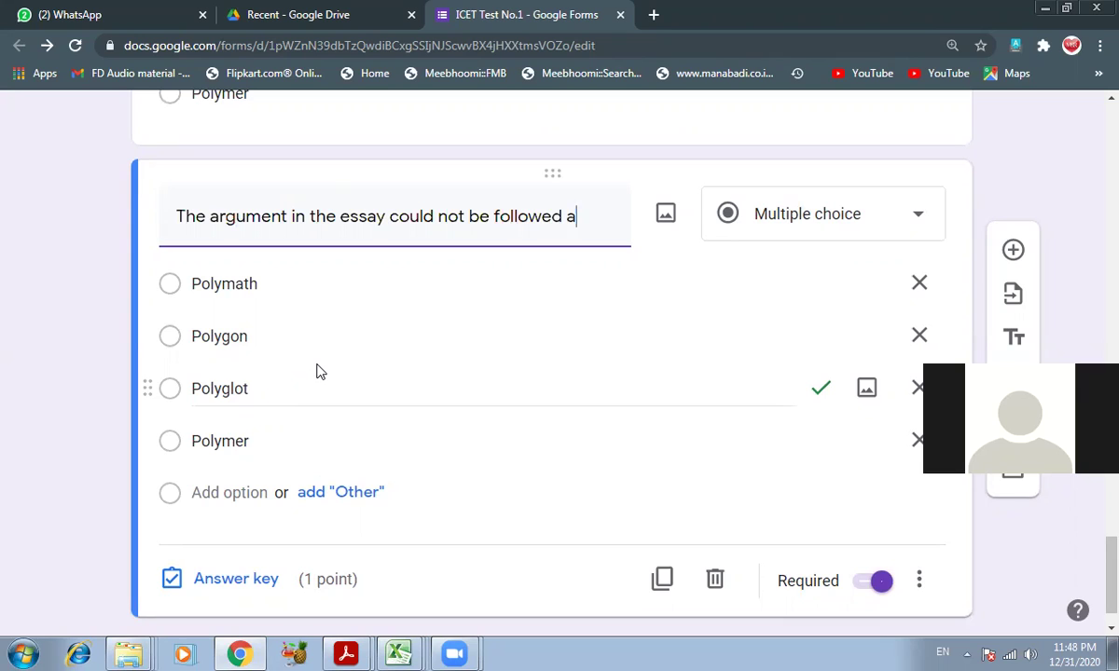
{"action": "type", "text": "s the essay "}
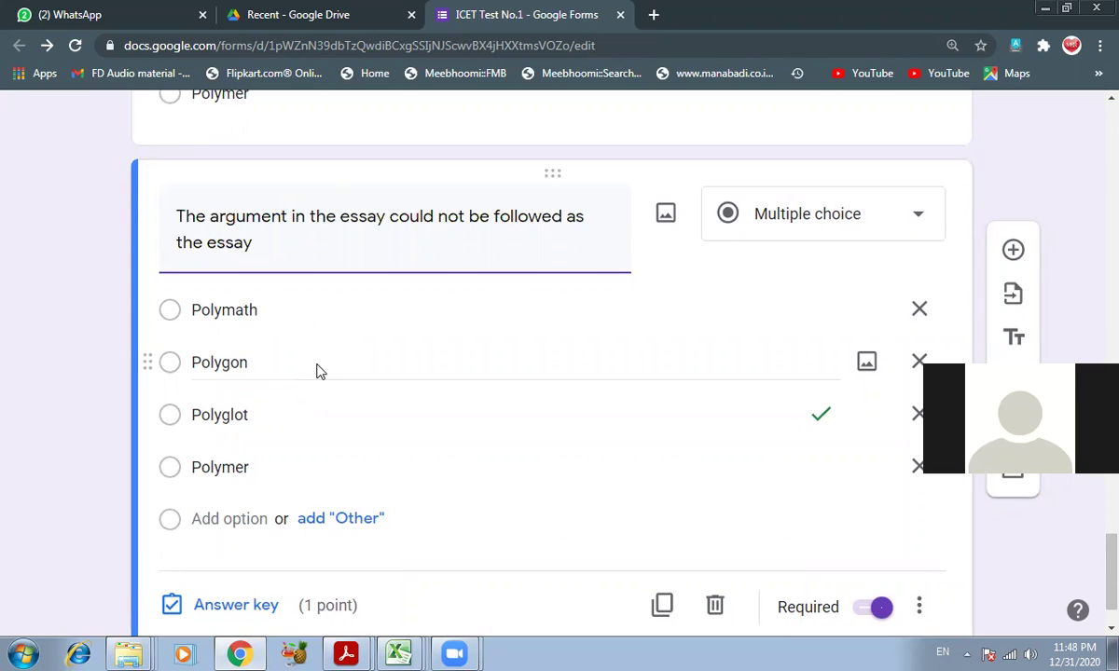
{"action": "type", "text": "lacked"}
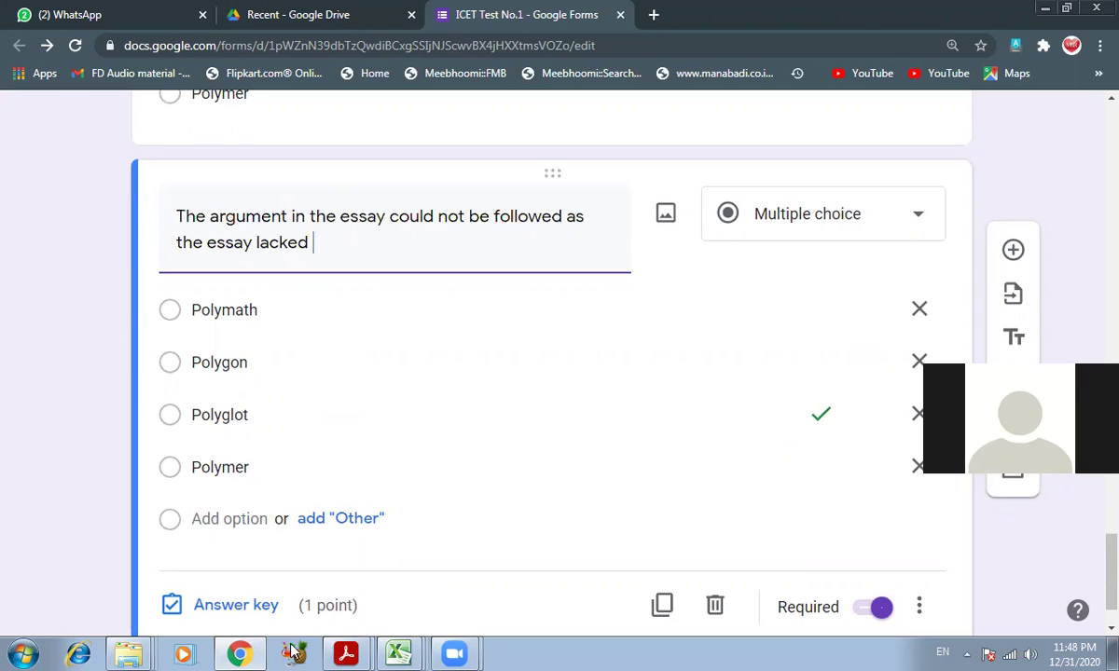
{"action": "mouse_move", "coordinate": [256, 653]}
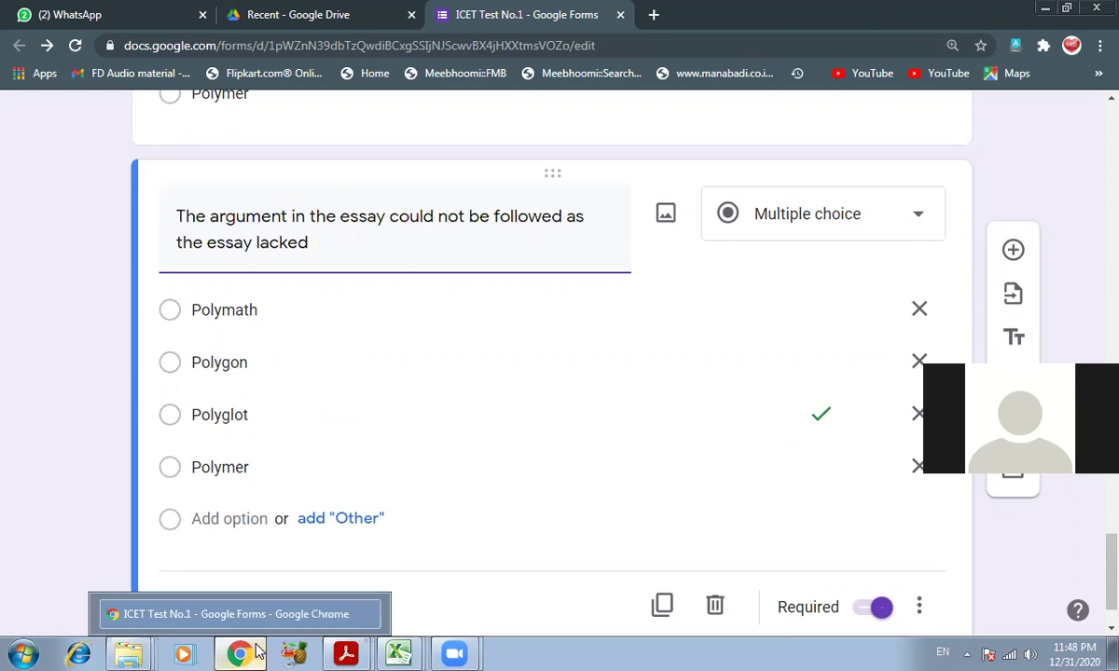
{"action": "left_click", "coordinate": [255, 652]}
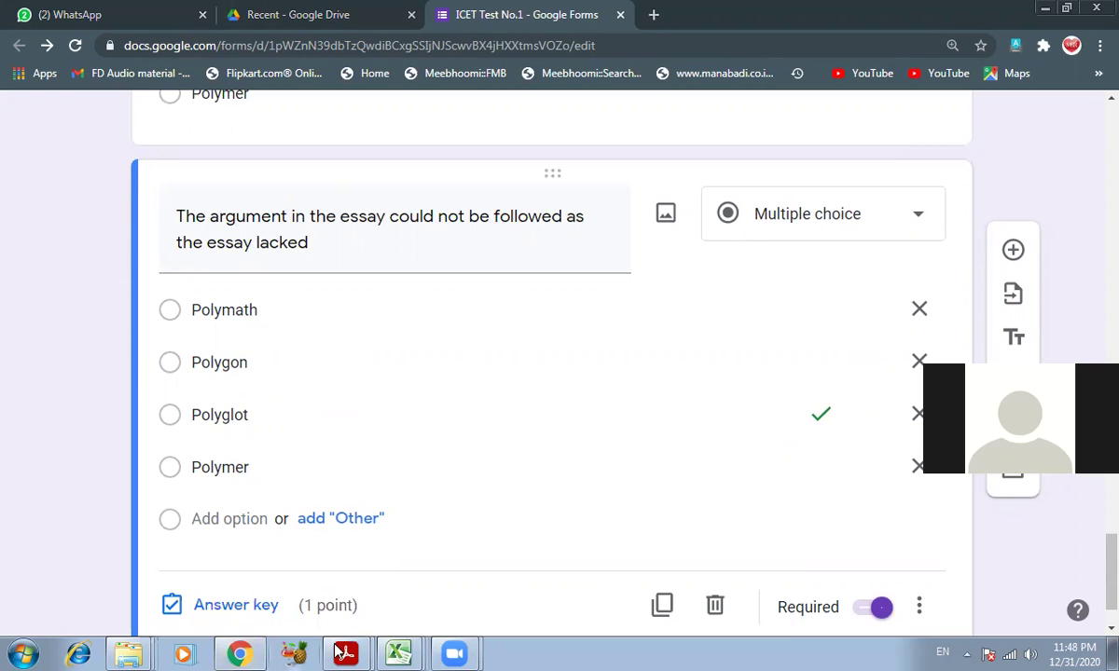
{"action": "mouse_move", "coordinate": [346, 653]}
{"action": "left_click", "coordinate": [381, 585]}
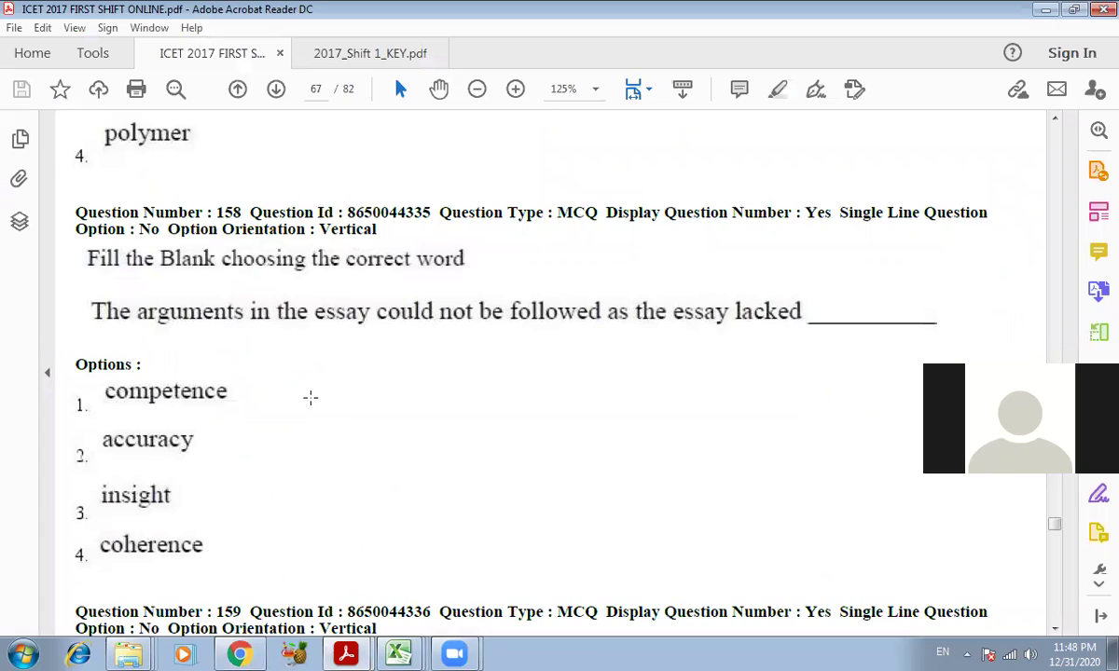
{"action": "scroll", "coordinate": [310, 397], "scroll_direction": "down", "scroll_amount": 1}
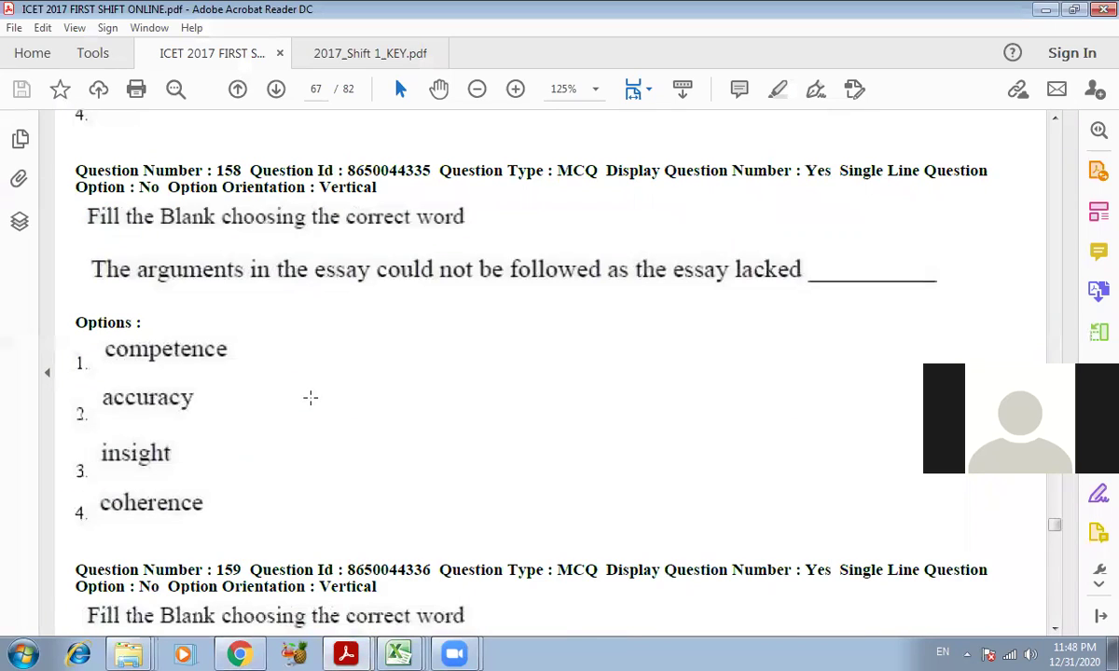
{"action": "left_click", "coordinate": [240, 653]}
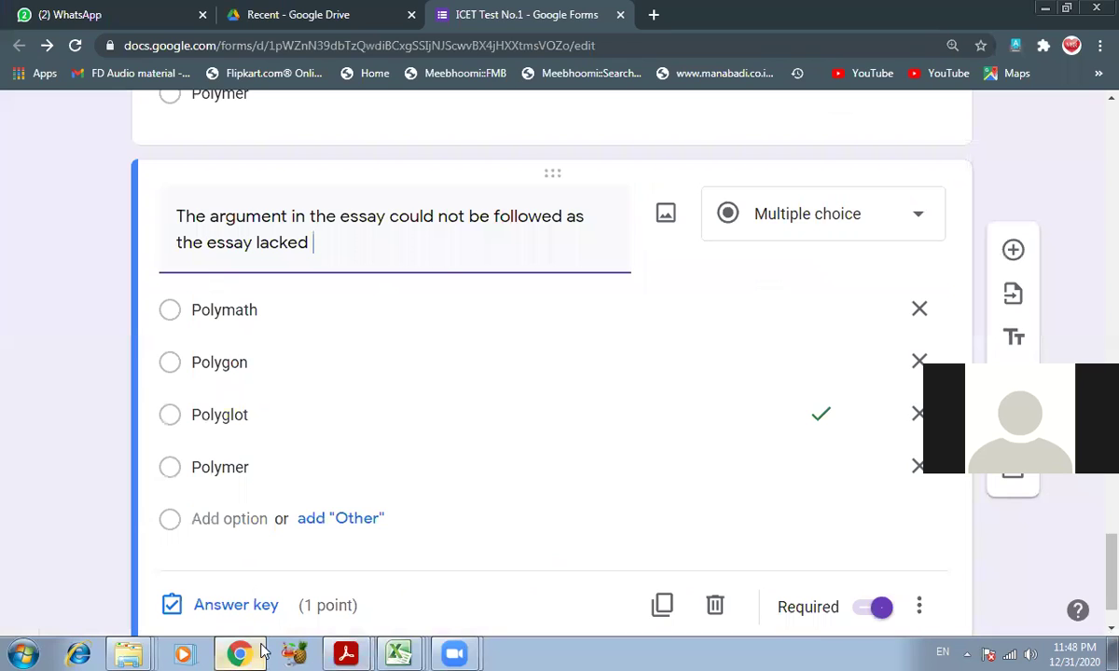
- End the title with a dashed blank and enter Competence and Accuracy as the first options
{"action": "type", "text": "-----------"}
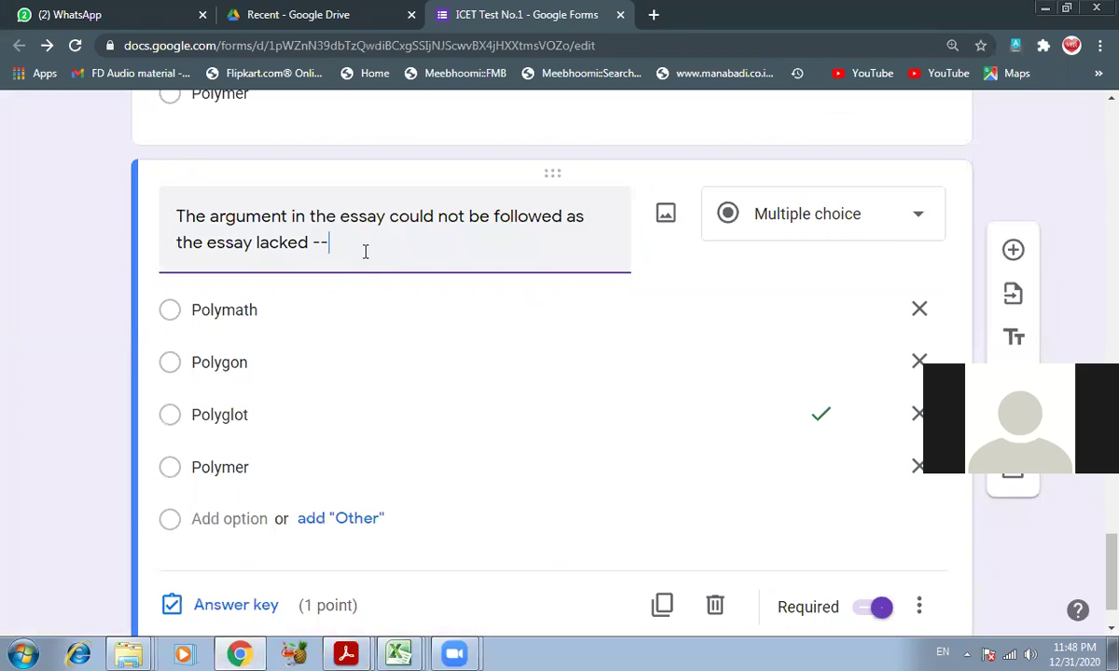
{"action": "key", "text": "Tab"}
{"action": "key", "text": "Tab"}
{"action": "key", "text": "Tab"}
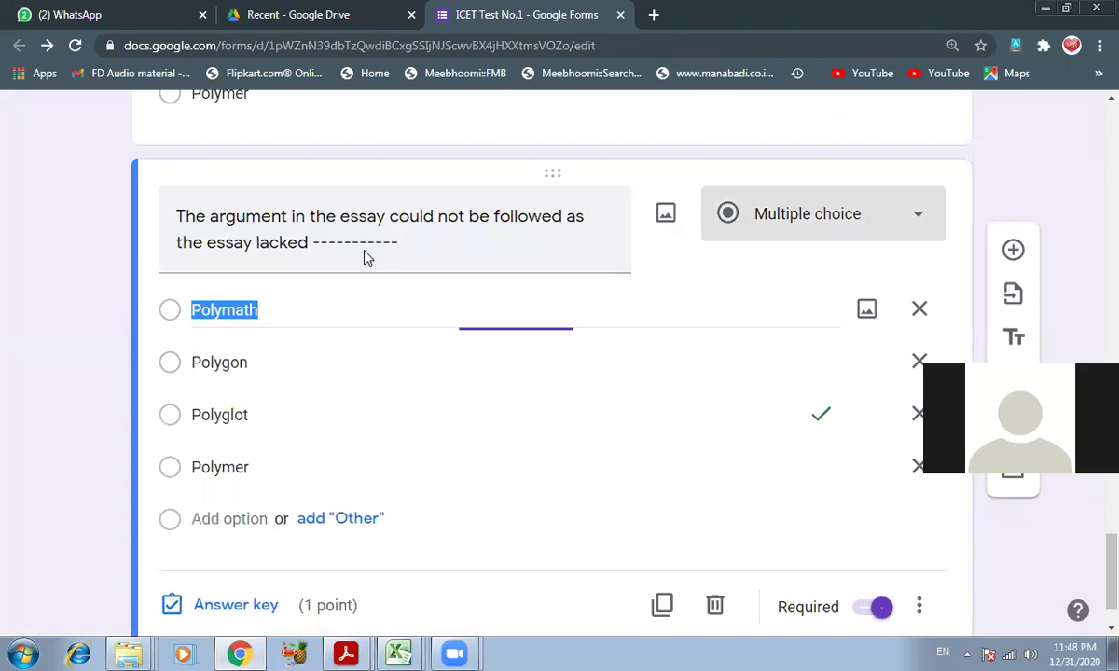
{"action": "type", "text": "Comp"}
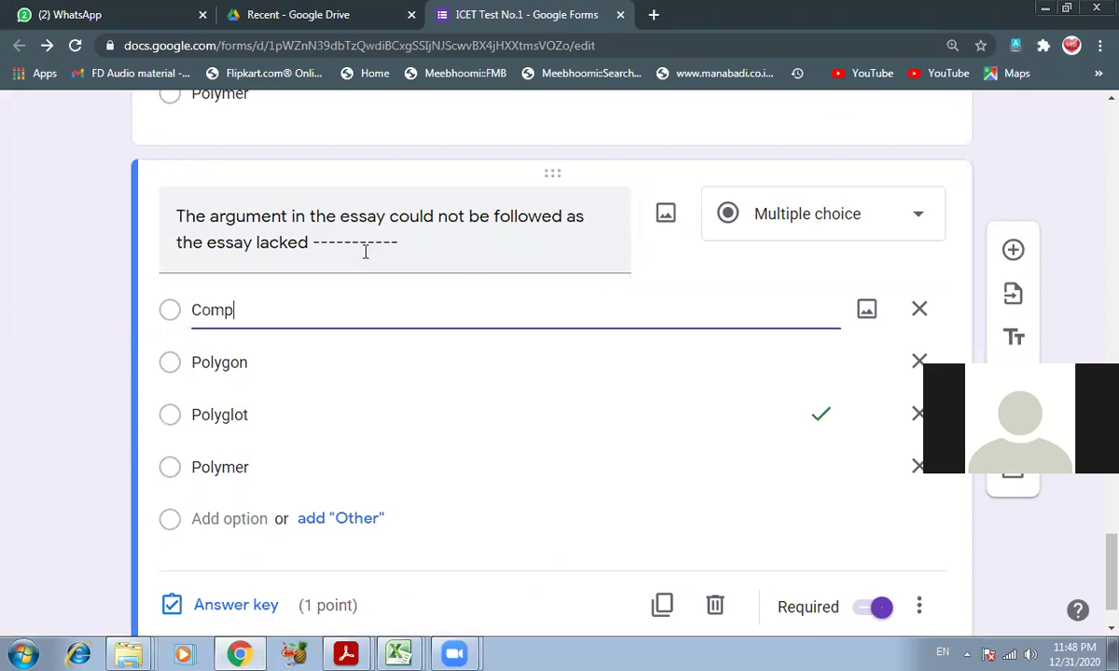
{"action": "type", "text": "etence"}
{"action": "key", "text": "Tab"}
{"action": "key", "text": "Tab"}
{"action": "key", "text": "Tab"}
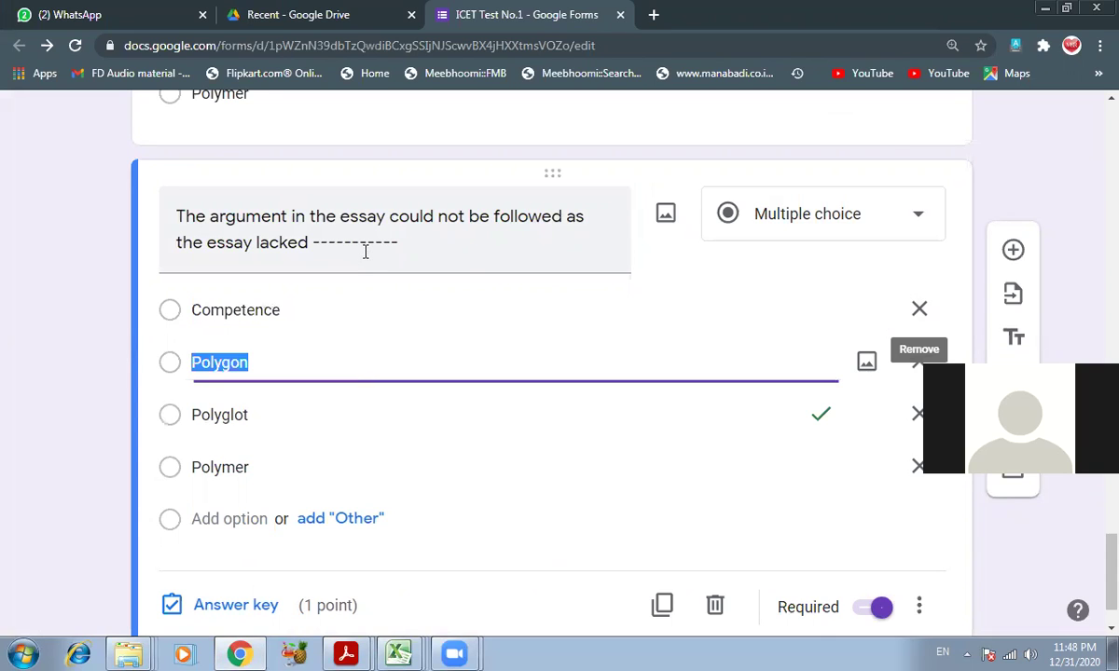
{"action": "type", "text": "Accuracy"}
{"action": "key", "text": "Tab"}
{"action": "key", "text": "Tab"}
{"action": "key", "text": "Tab"}
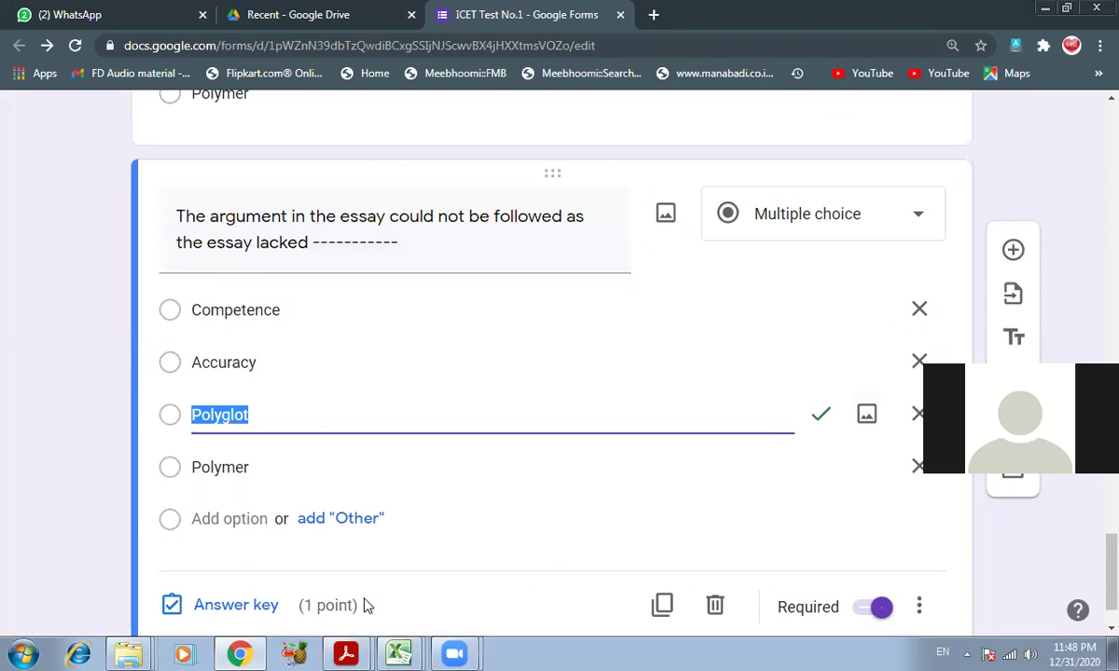
- Replace the remaining choices with Insight and Coherence
{"action": "right_click", "coordinate": [353, 652]}
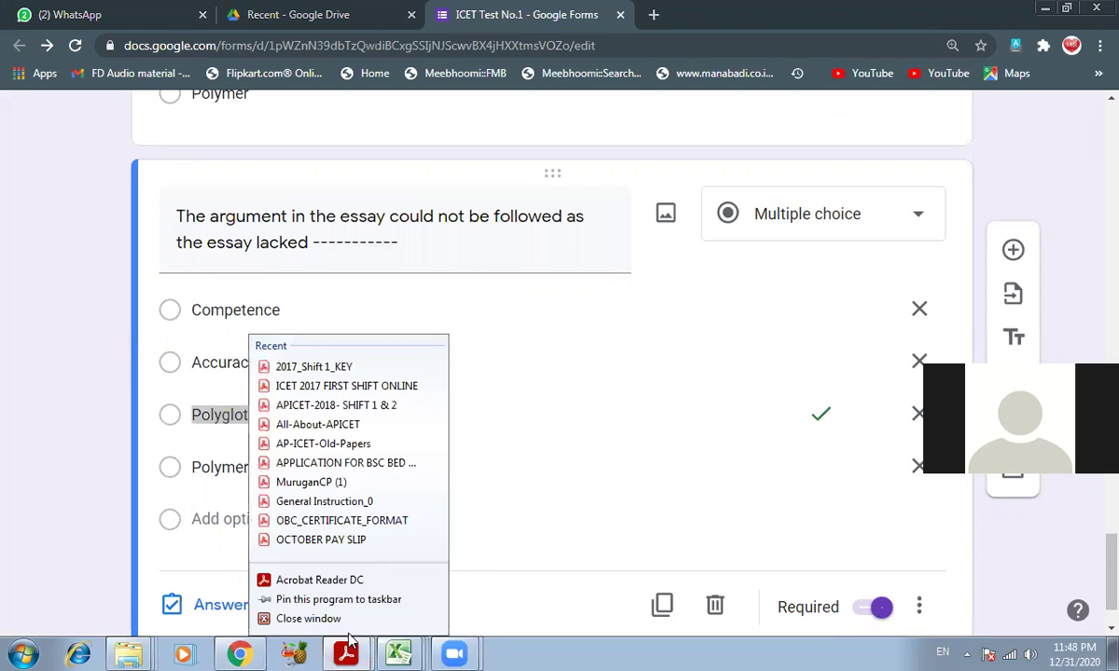
{"action": "left_click", "coordinate": [543, 476]}
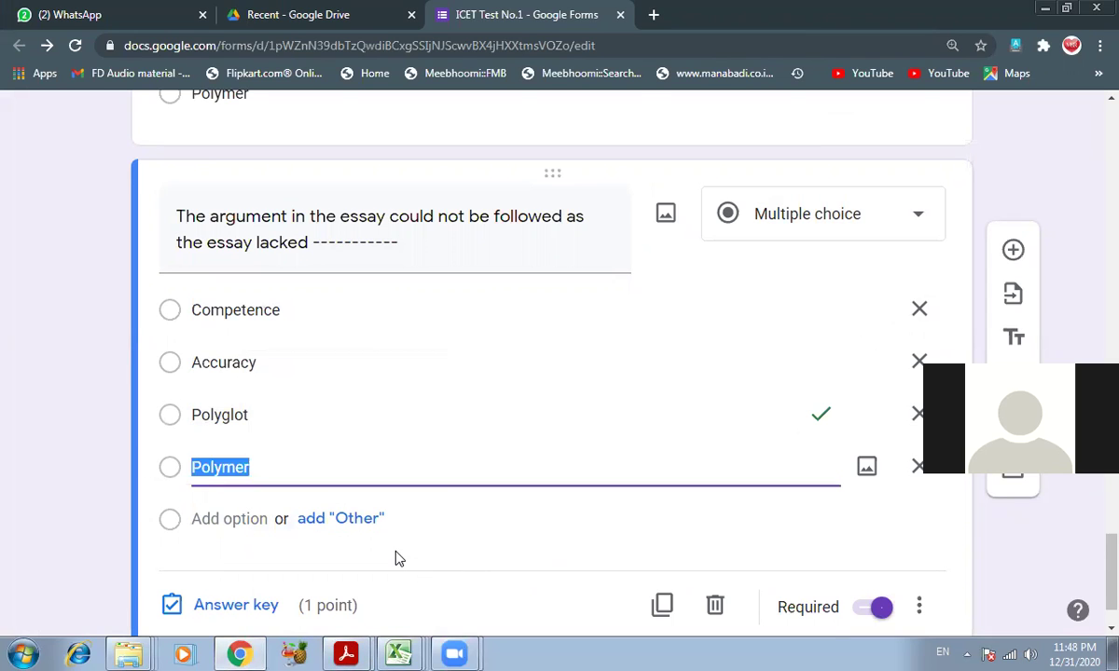
{"action": "left_click", "coordinate": [240, 654]}
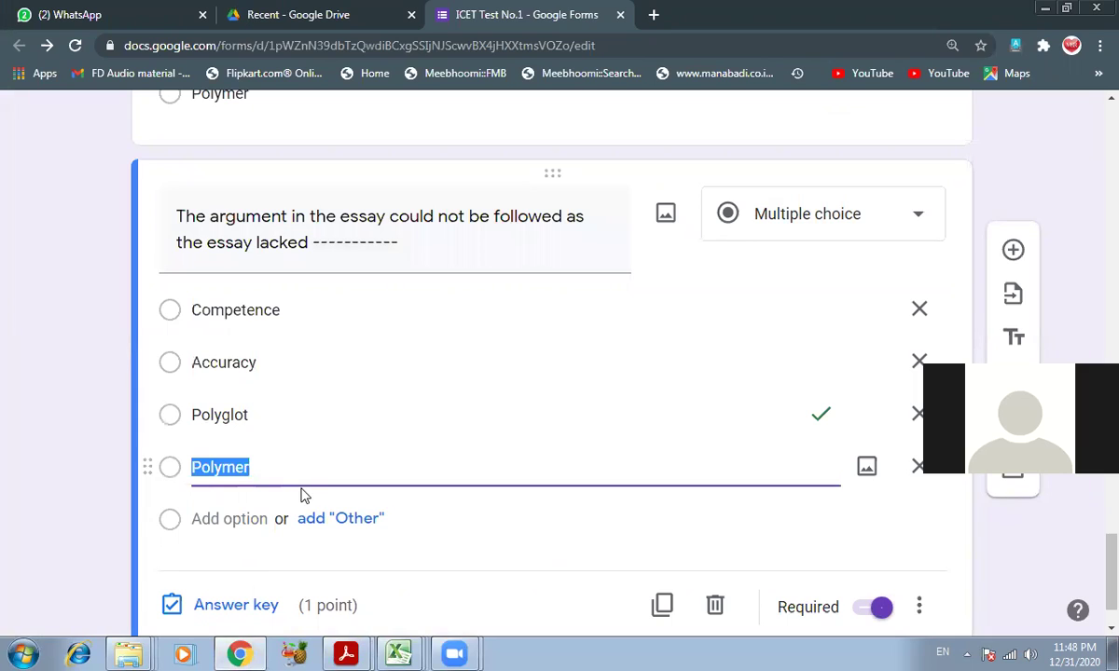
{"action": "left_click", "coordinate": [284, 416]}
{"action": "type", "text": "Insight"}
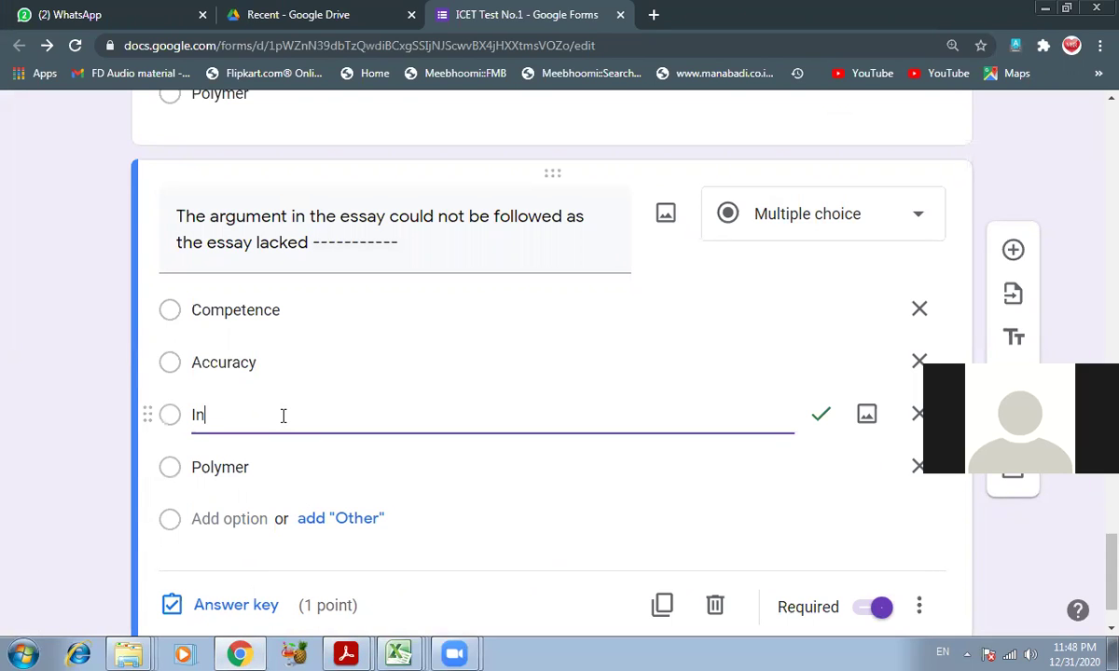
{"action": "key", "text": "Tab"}
{"action": "key", "text": "Tab"}
{"action": "key", "text": "Tab"}
{"action": "key", "text": "Tab"}
{"action": "type", "text": "Coherence"}
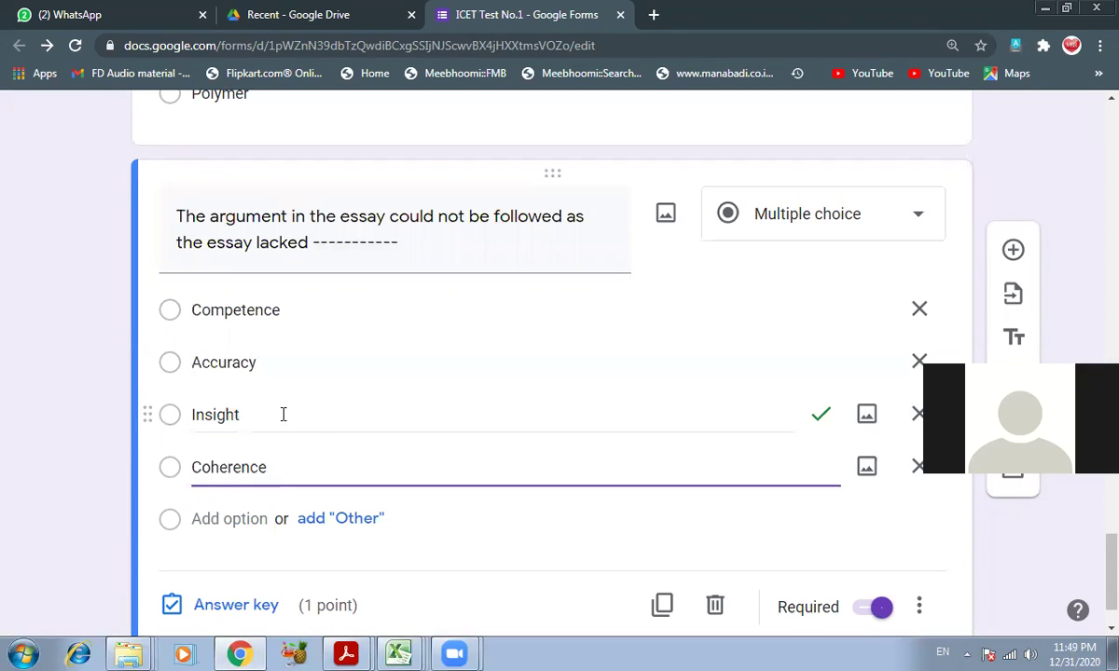
{"action": "scroll", "coordinate": [283, 415], "scroll_direction": "down", "scroll_amount": 1}
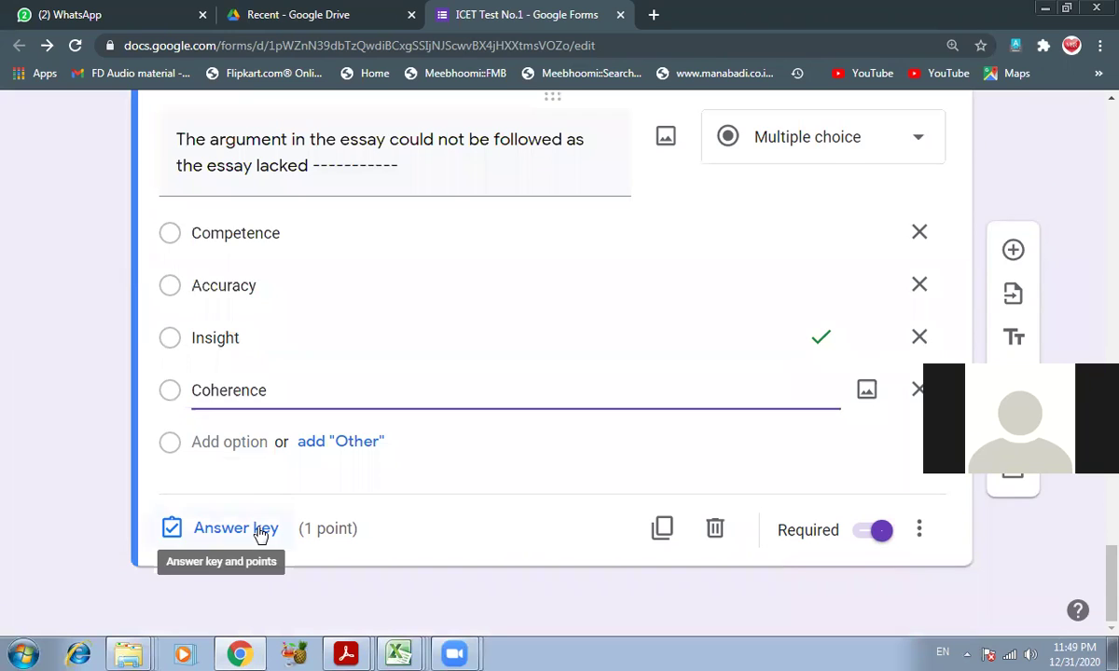
- In the answer key, replace Insight with Coherence as the correct answer, checking the key PDF
{"action": "left_click", "coordinate": [261, 534]}
{"action": "left_click", "coordinate": [300, 420]}
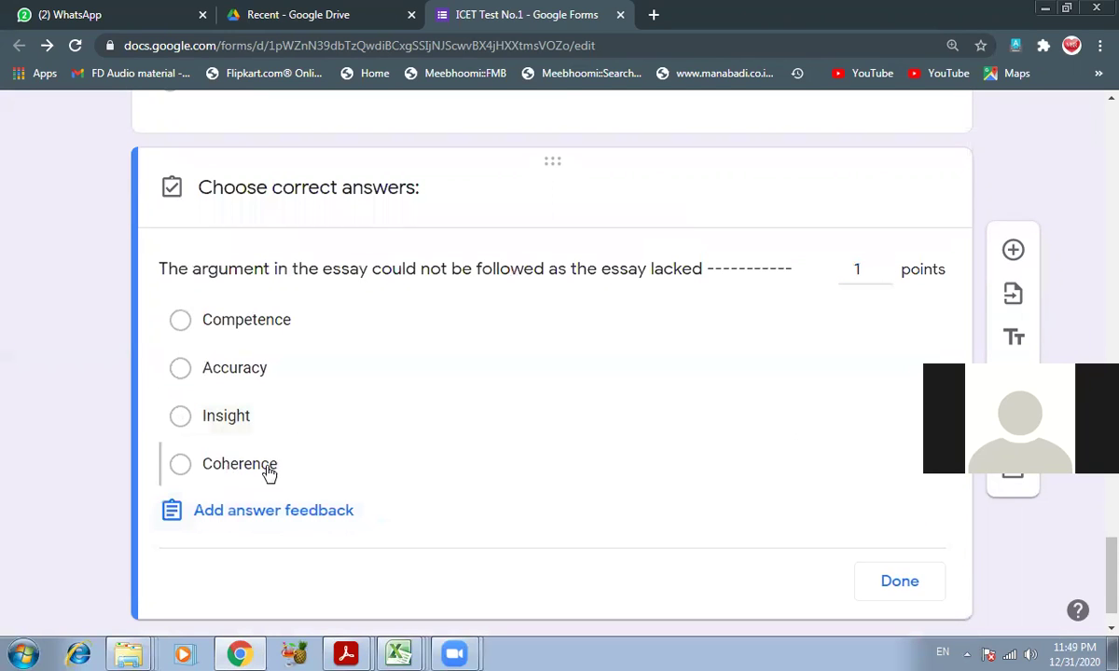
{"action": "left_click", "coordinate": [268, 471]}
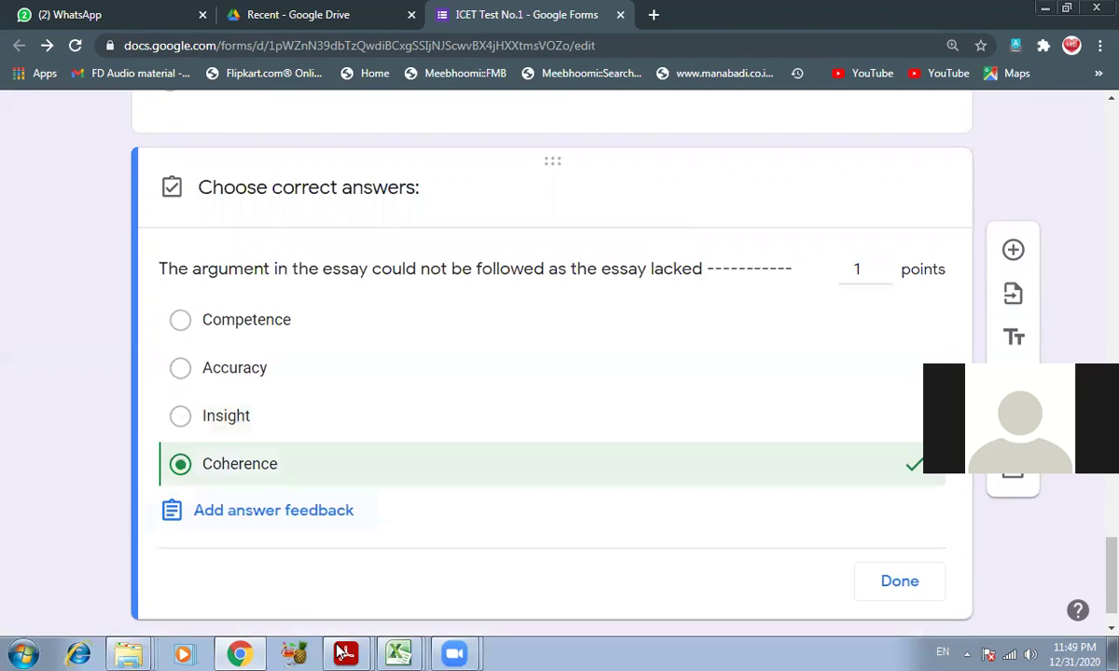
{"action": "mouse_move", "coordinate": [341, 649]}
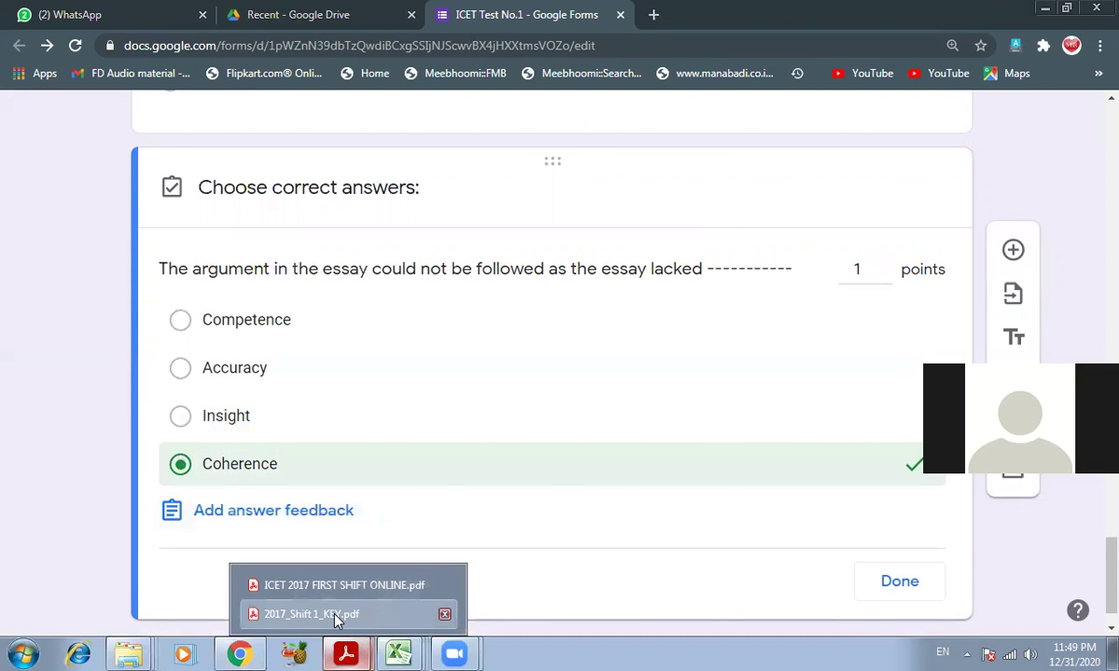
{"action": "left_click", "coordinate": [334, 615]}
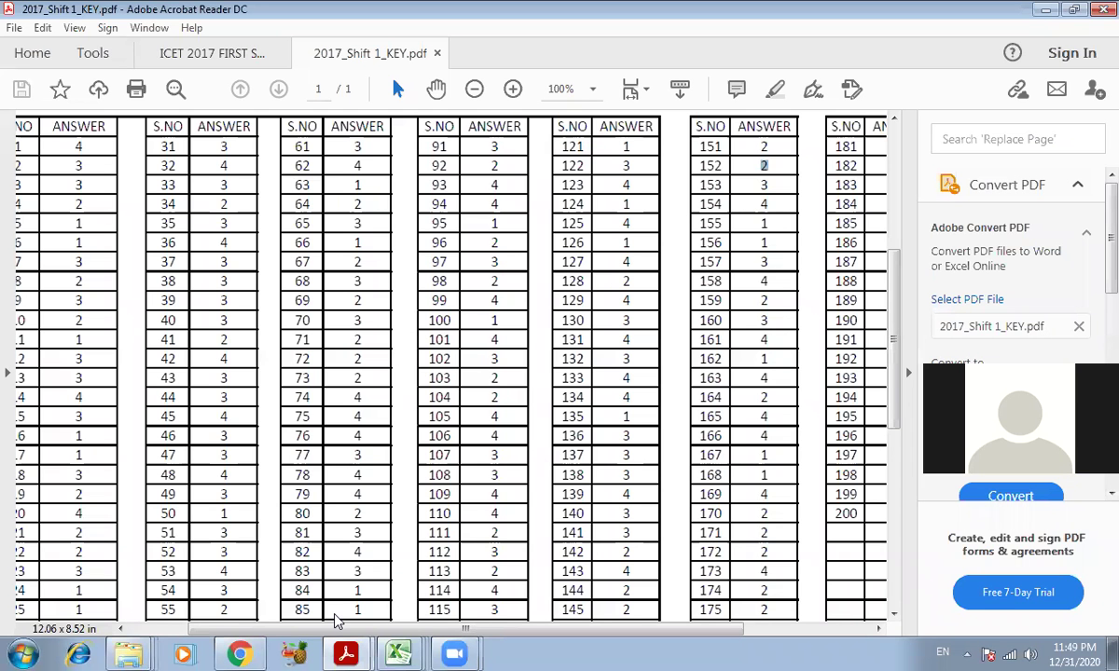
{"action": "left_click", "coordinate": [254, 653]}
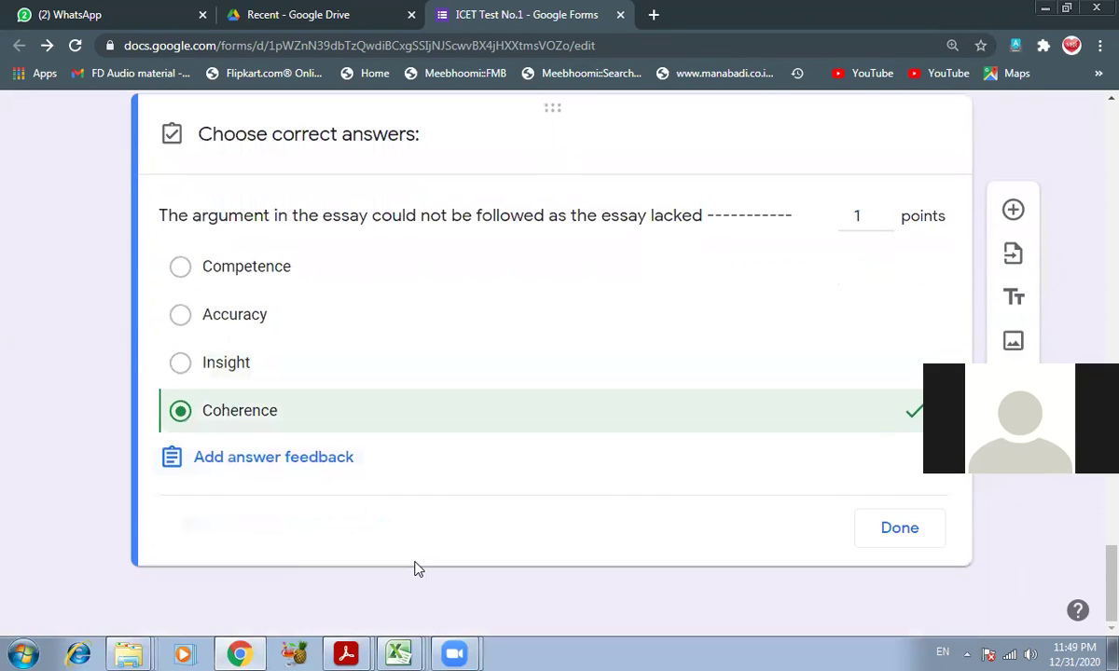
{"action": "left_click", "coordinate": [899, 529]}
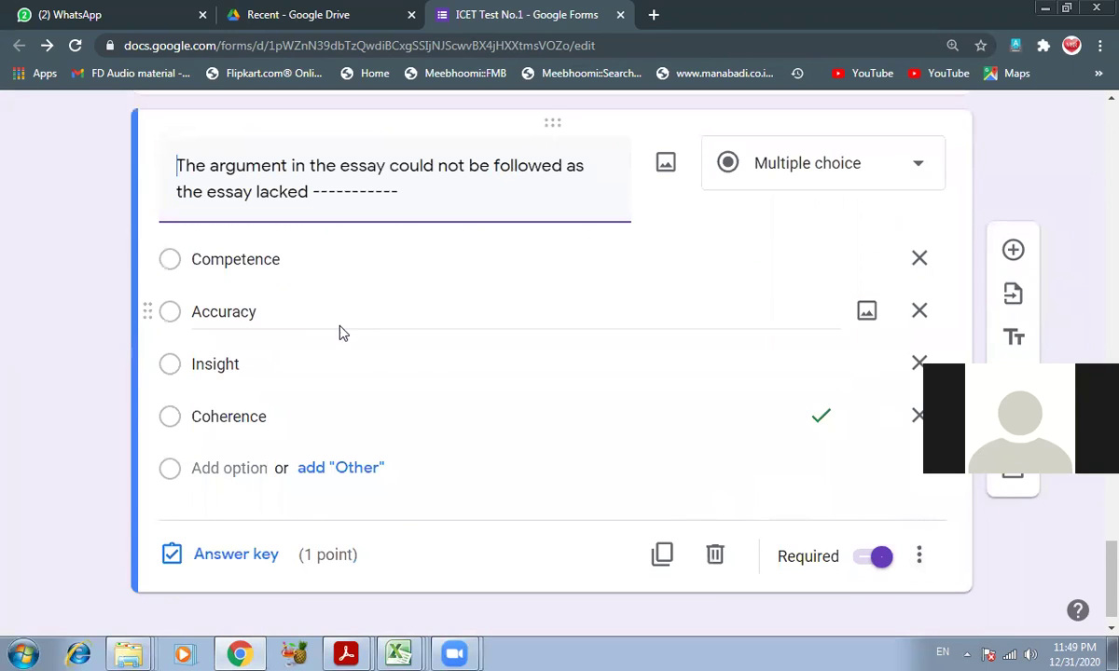
- Duplicate the essay question and scroll the ICET paper to question 159
{"action": "left_click", "coordinate": [663, 556]}
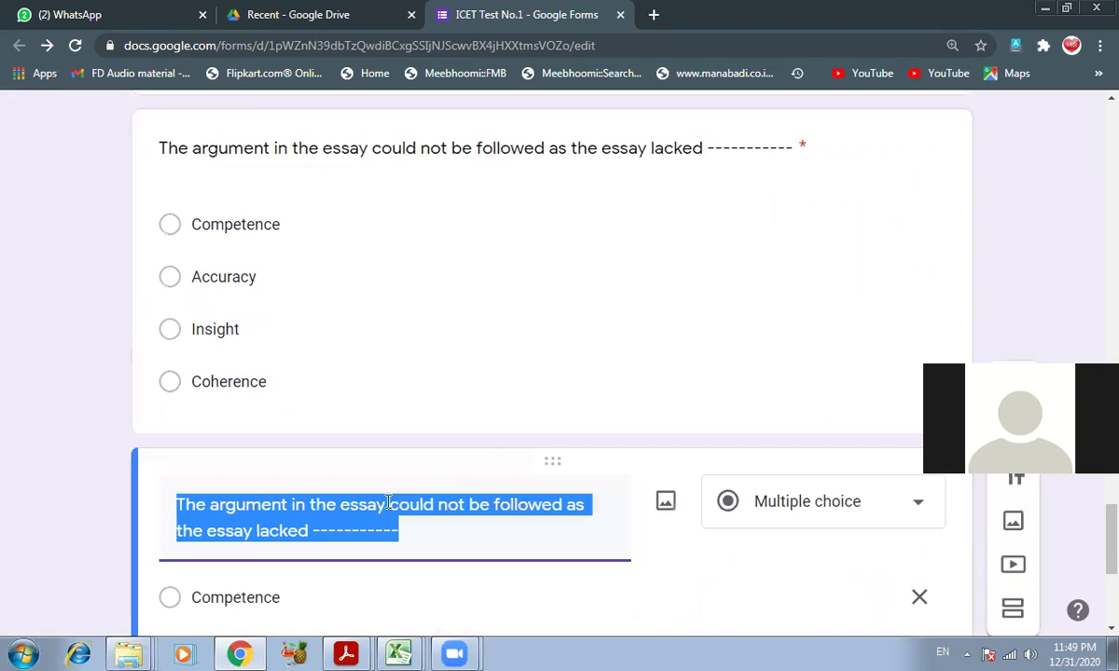
{"action": "mouse_move", "coordinate": [346, 653]}
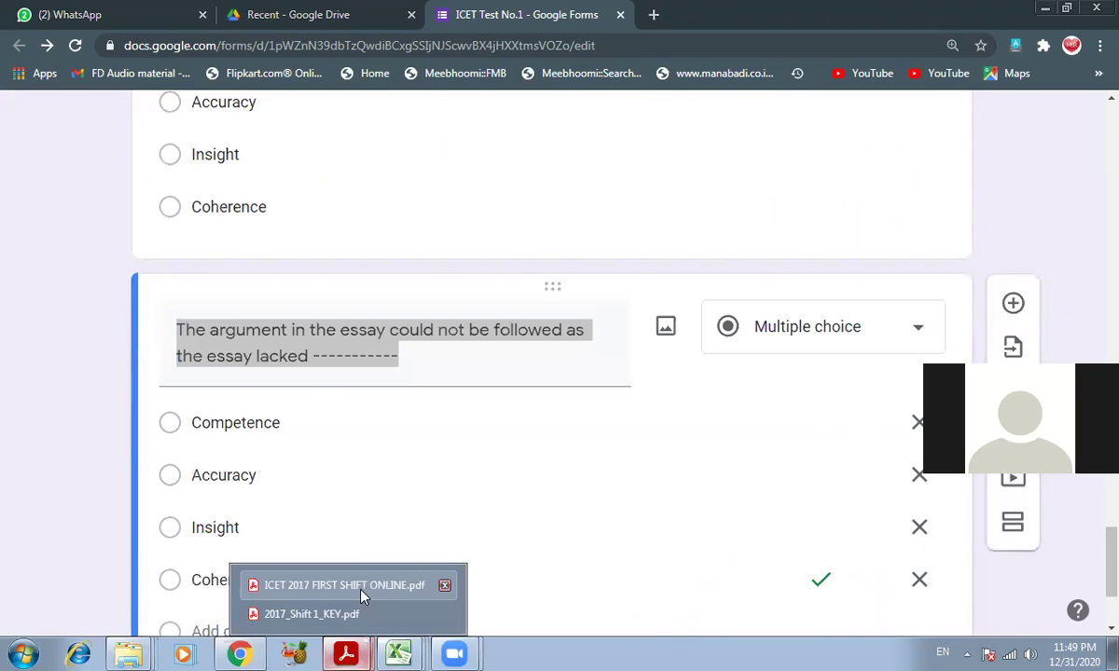
{"action": "left_click", "coordinate": [338, 552]}
{"action": "scroll", "coordinate": [358, 489], "scroll_direction": "down", "scroll_amount": 2}
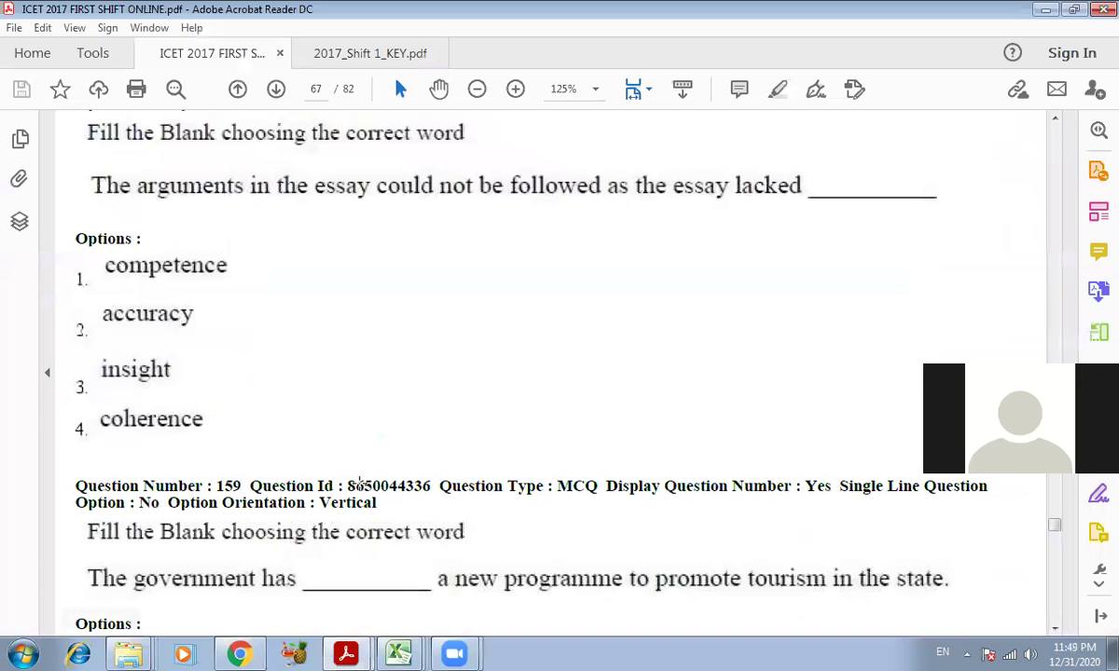
{"action": "scroll", "coordinate": [359, 482], "scroll_direction": "down", "scroll_amount": 3}
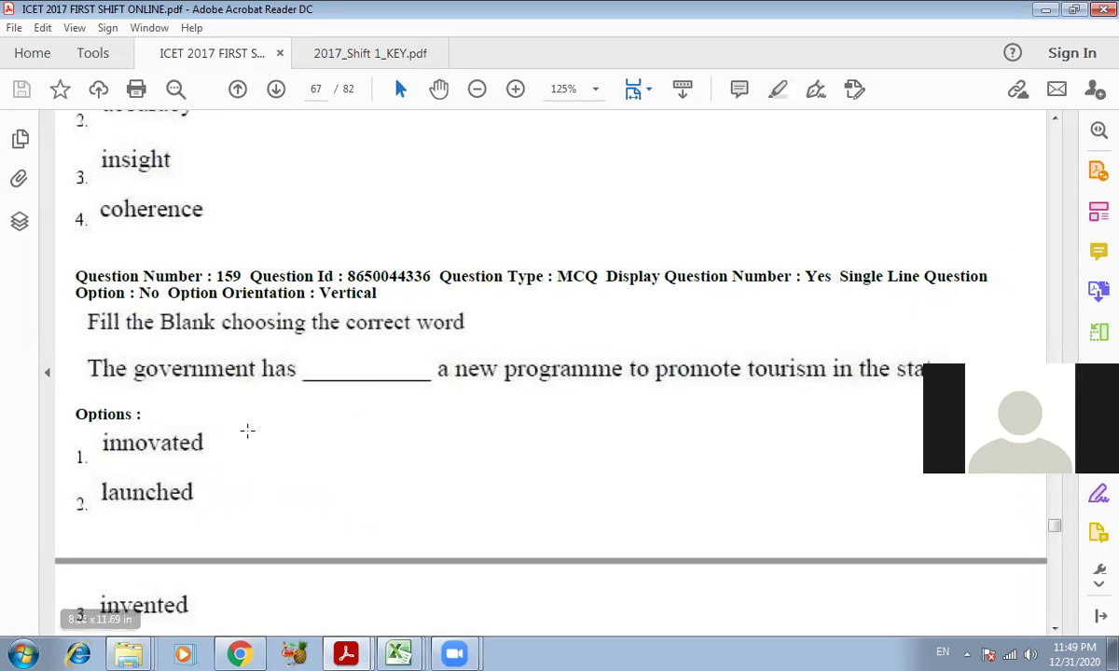
- Begin the copied question's title with 'The government has a _______________ programme', referring to the ICET paper
{"action": "scroll", "coordinate": [247, 434], "scroll_direction": "down", "scroll_amount": 1}
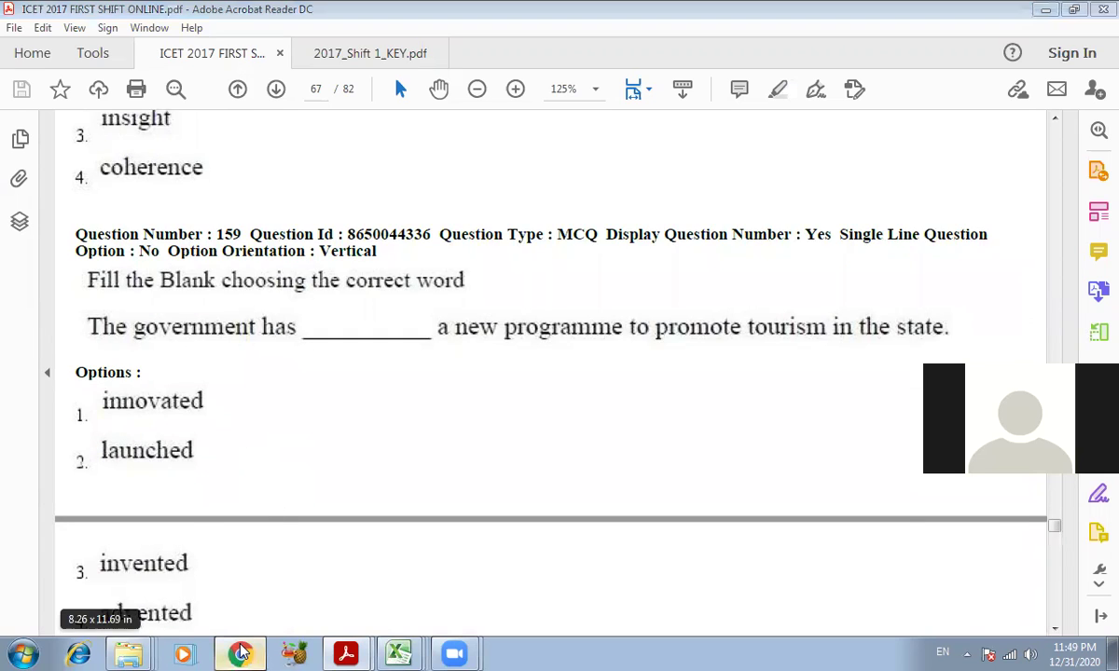
{"action": "left_click", "coordinate": [240, 652]}
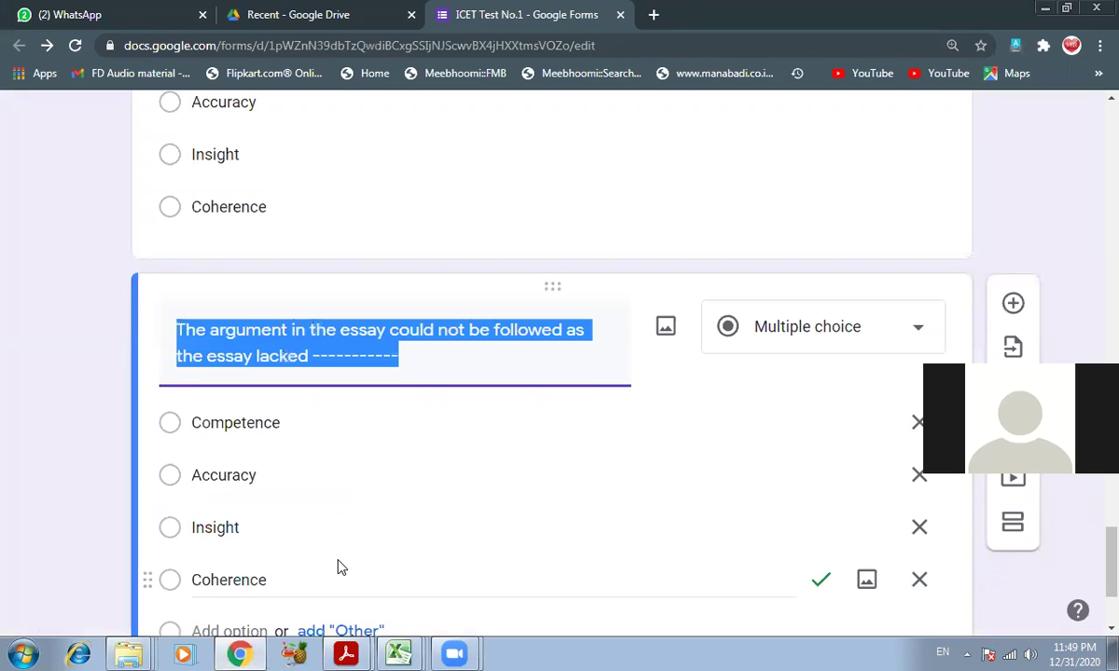
{"action": "type", "text": "The government "}
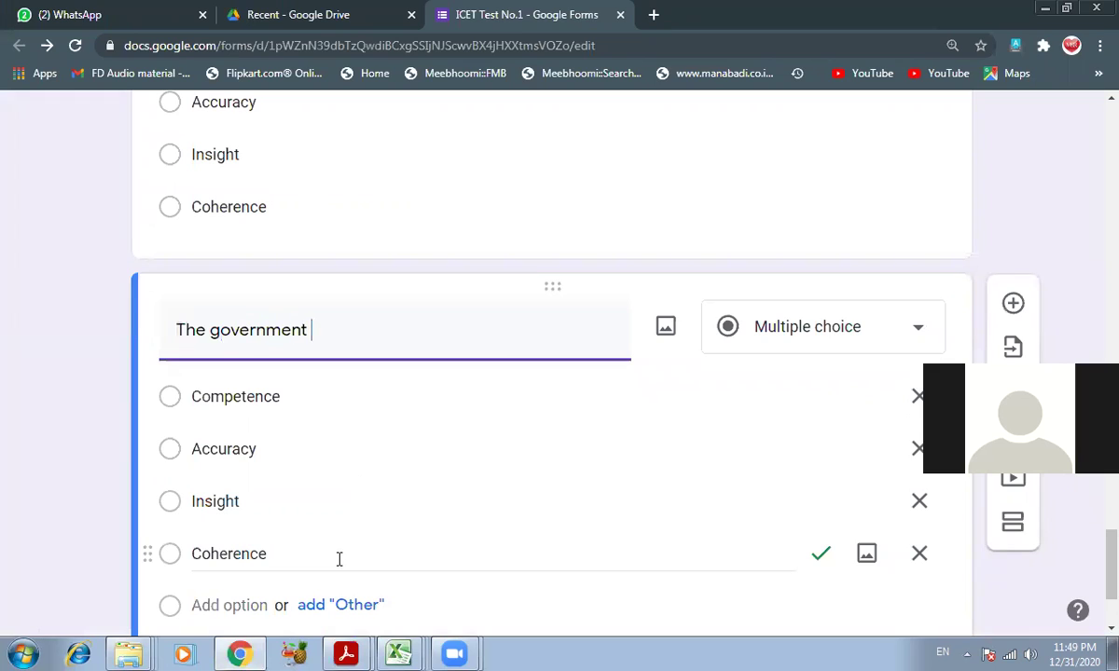
{"action": "type", "text": "has a _______________ programme"}
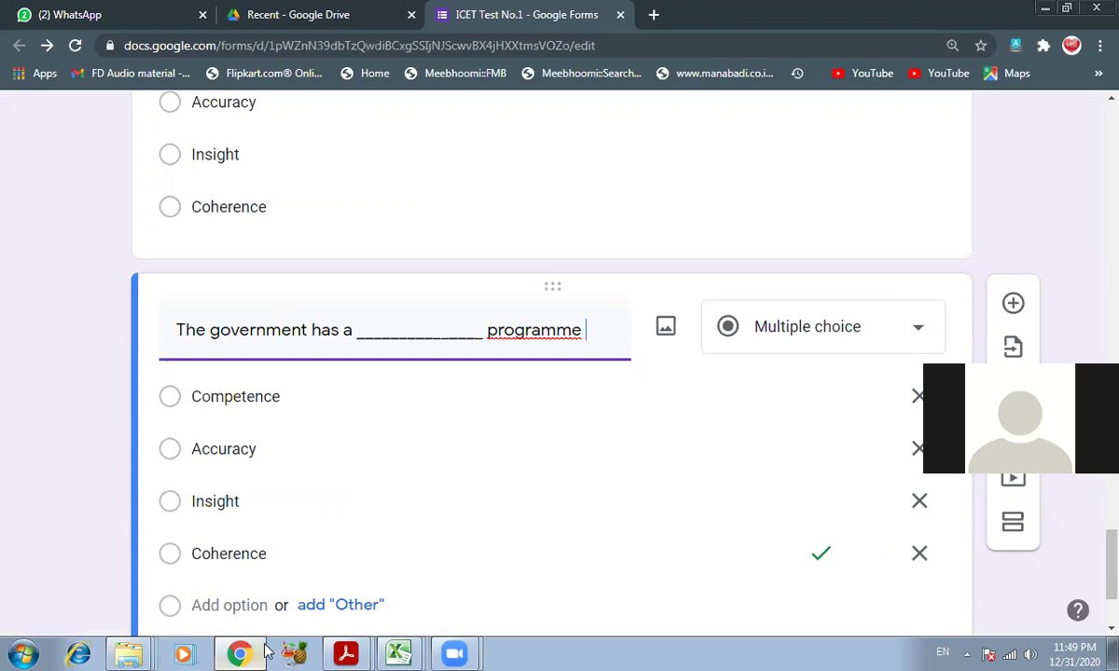
{"action": "left_click", "coordinate": [348, 654]}
{"action": "left_click", "coordinate": [344, 585]}
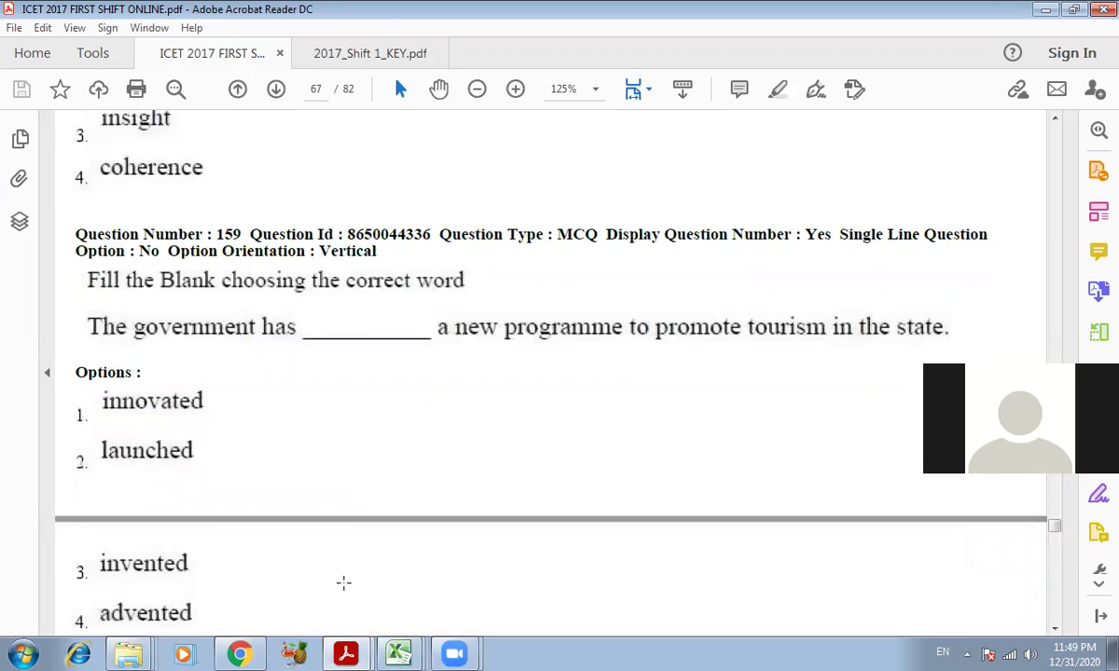
- Complete the title so it reads about a new programme to promote tourism in the state
{"action": "key", "text": "alt+Tab"}
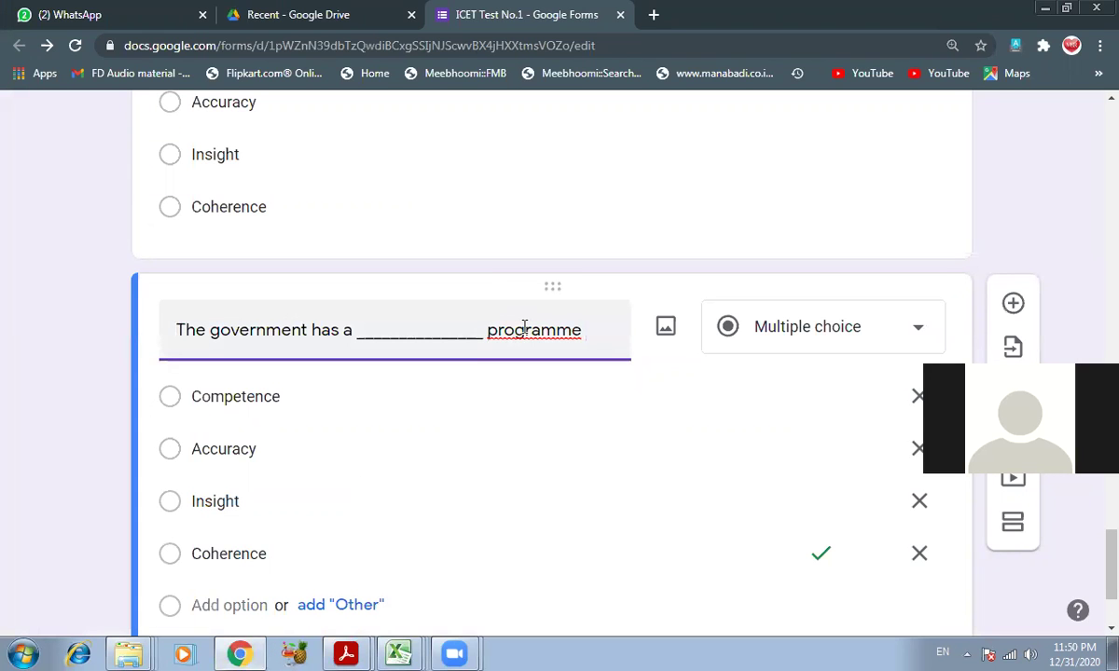
{"action": "type", "text": "new"}
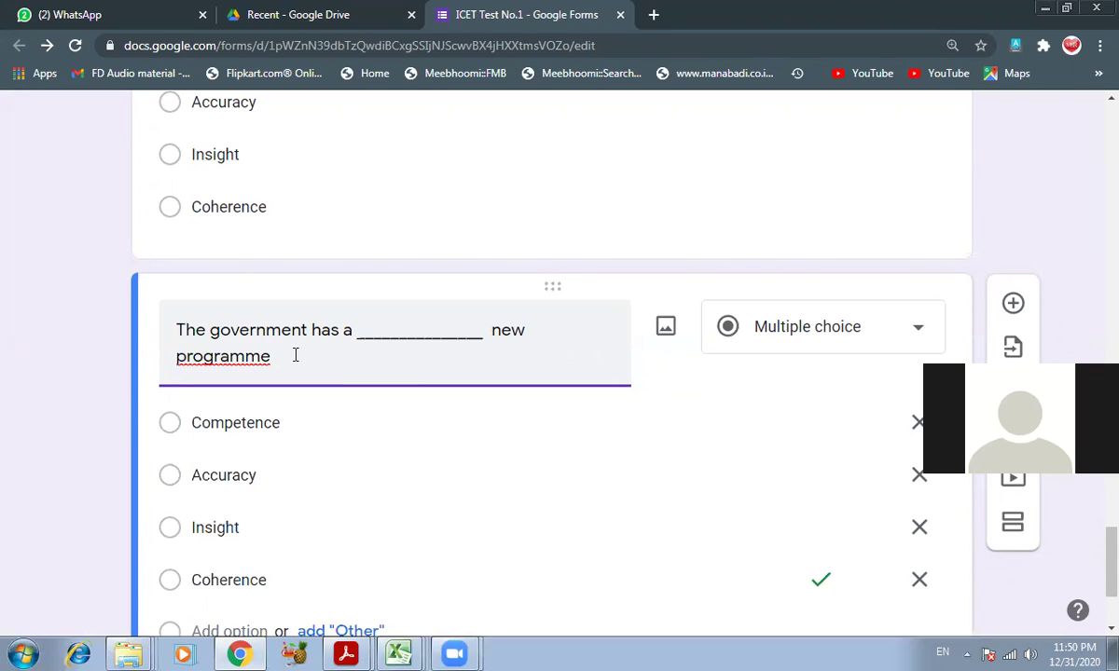
{"action": "type", "text": "to promote tourism in the sat"}
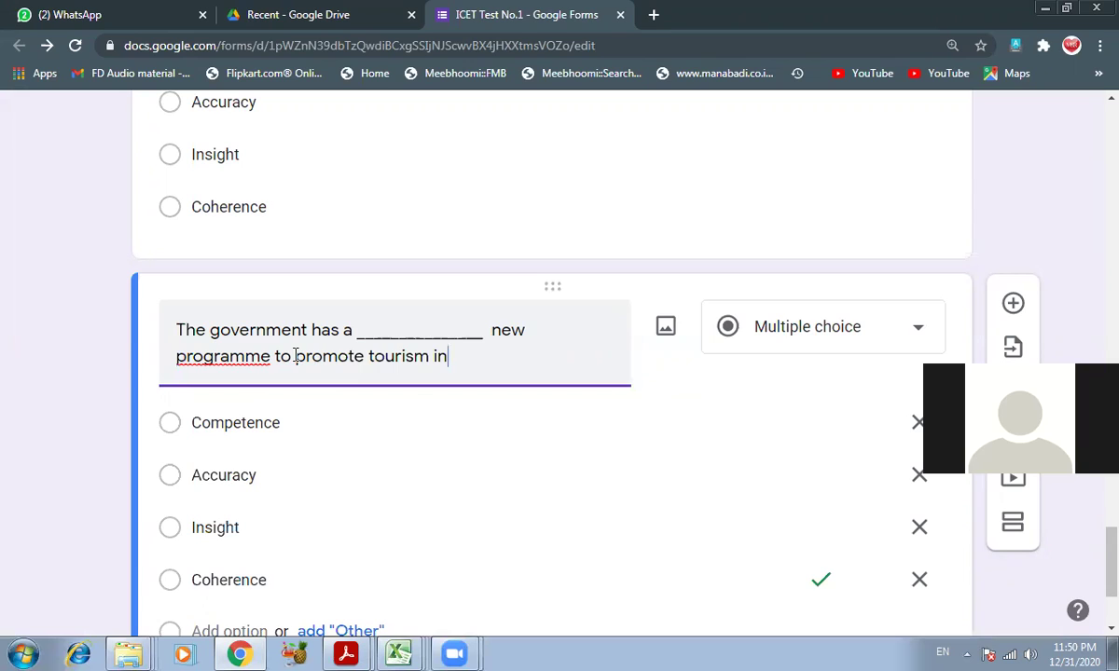
{"action": "key", "text": "BackSpace"}
{"action": "key", "text": "BackSpace"}
{"action": "type", "text": "tate."}
{"action": "key", "text": "Return"}
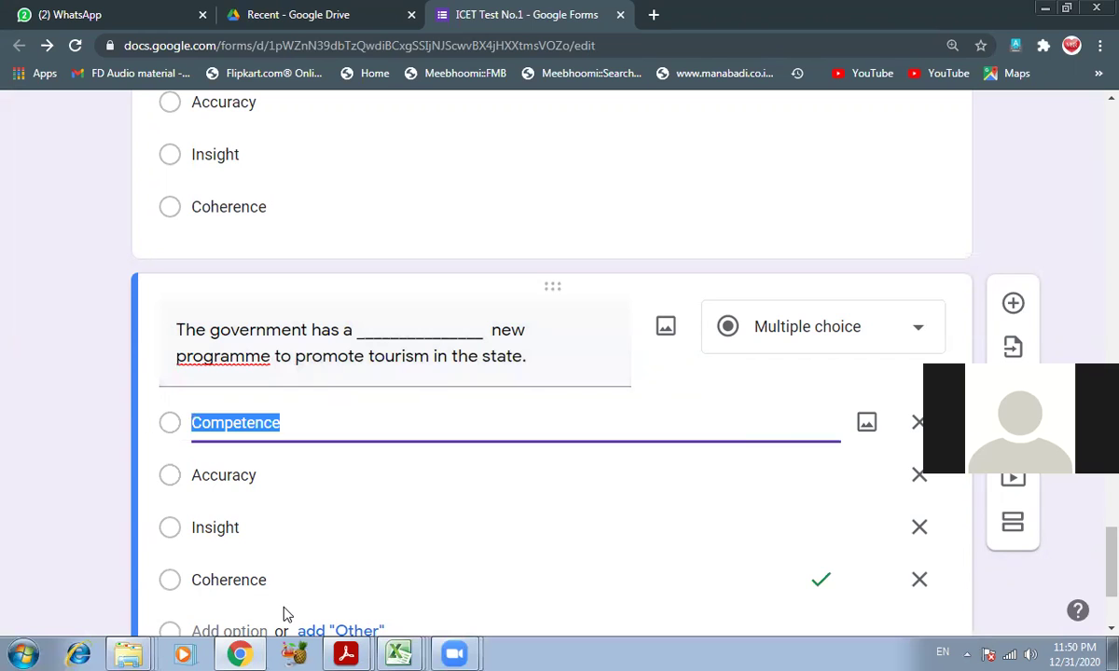
{"action": "left_click", "coordinate": [346, 654]}
- Change the first choice to Innovated, following question 159 in the ICET paper
{"action": "left_click", "coordinate": [352, 589]}
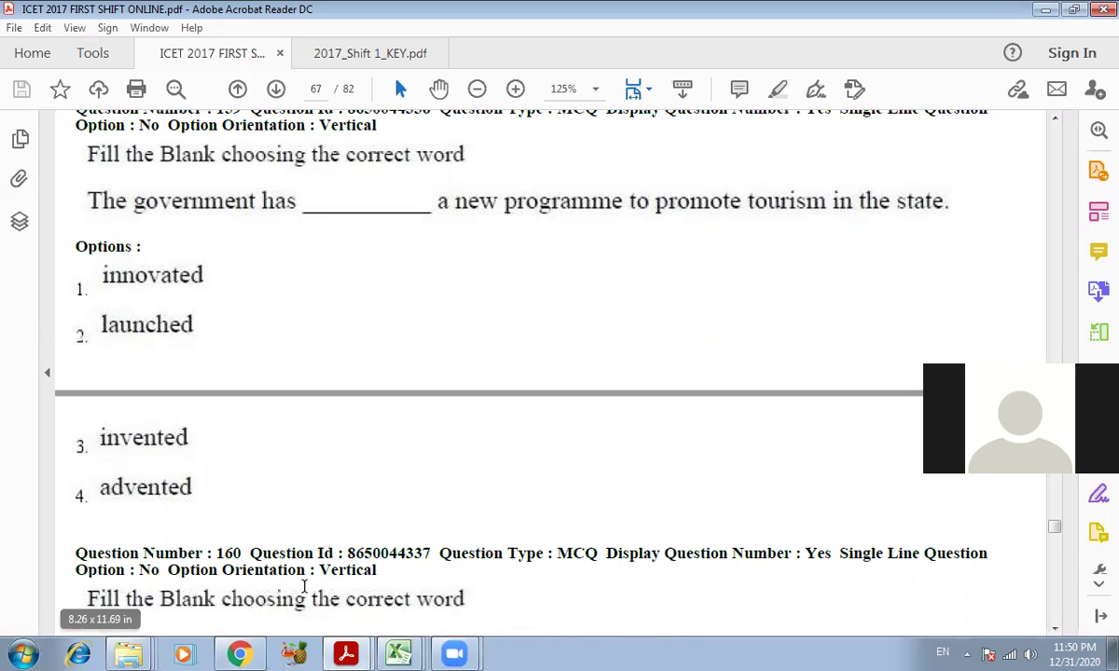
{"action": "left_click", "coordinate": [245, 652]}
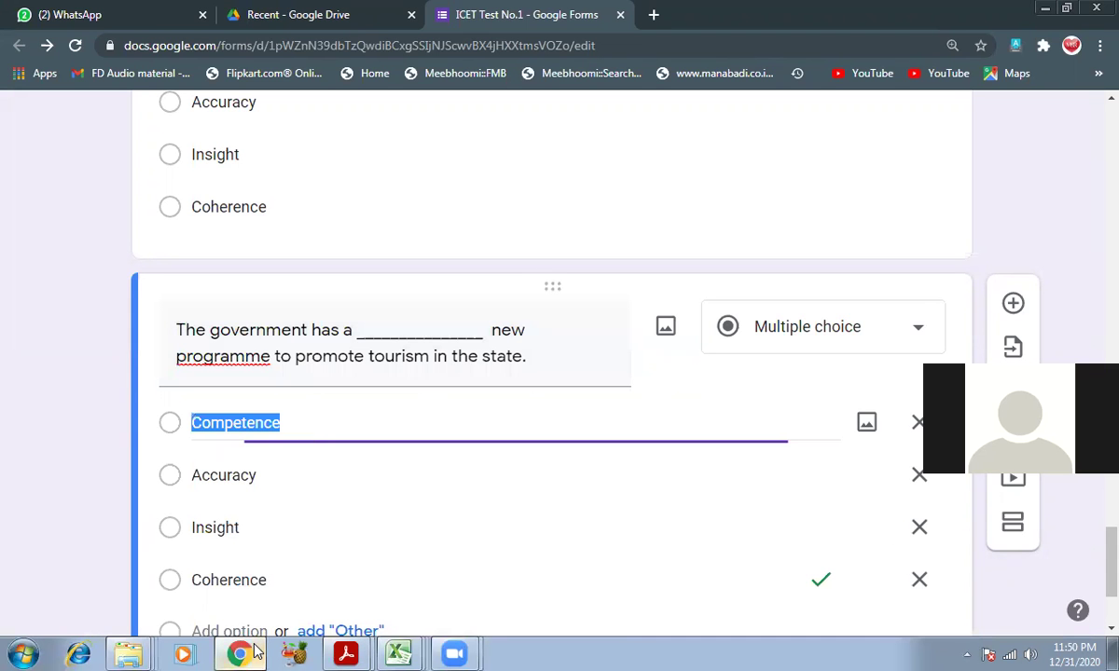
{"action": "type", "text": "In"}
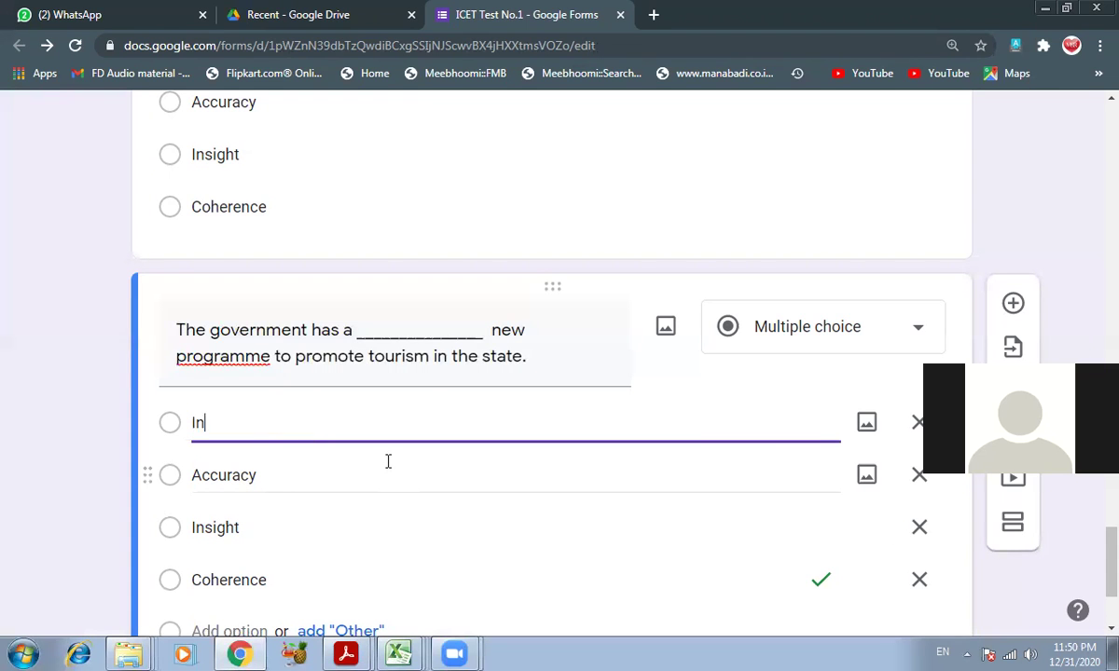
{"action": "type", "text": "ven"}
{"action": "key", "text": "BackSpace"}
{"action": "key", "text": "BackSpace"}
{"action": "type", "text": "novated"}
- Replace the remaining choices with Launched, Invented and Advented
{"action": "left_click", "coordinate": [387, 461]}
{"action": "type", "text": "Launched"}
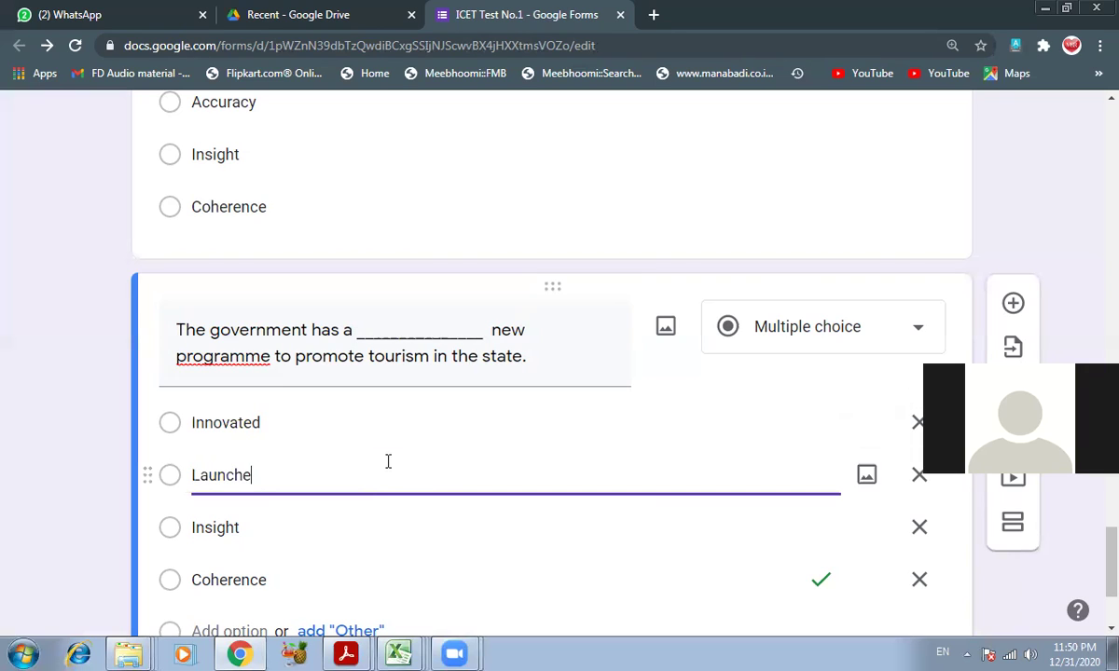
{"action": "key", "text": "Tab"}
{"action": "key", "text": "Tab"}
{"action": "key", "text": "Tab"}
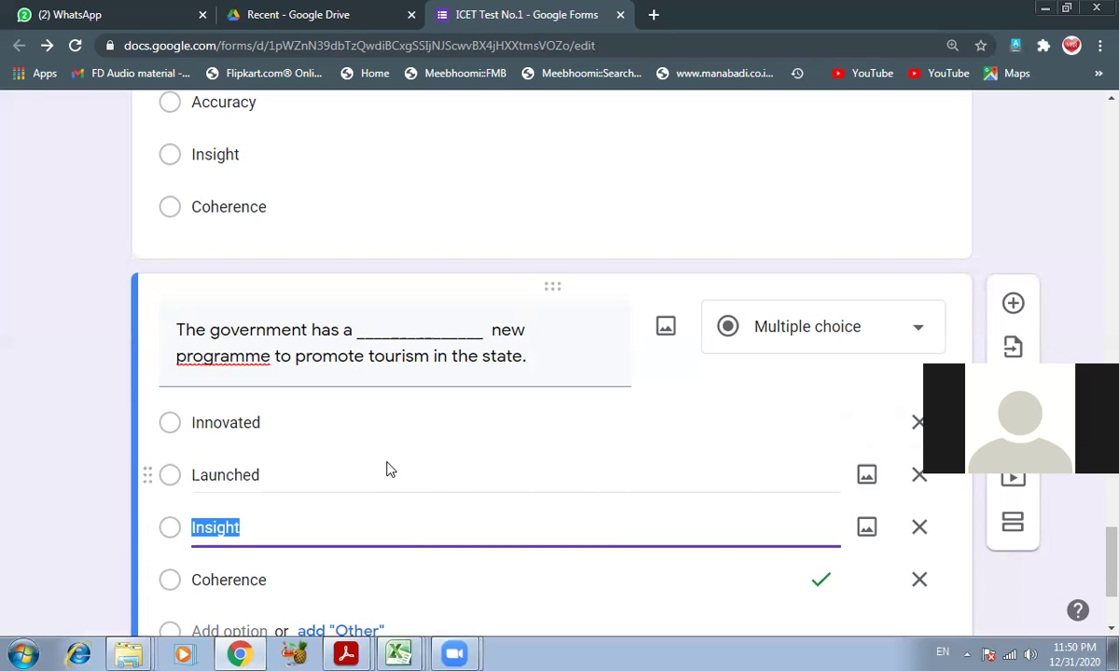
{"action": "type", "text": "Inven"}
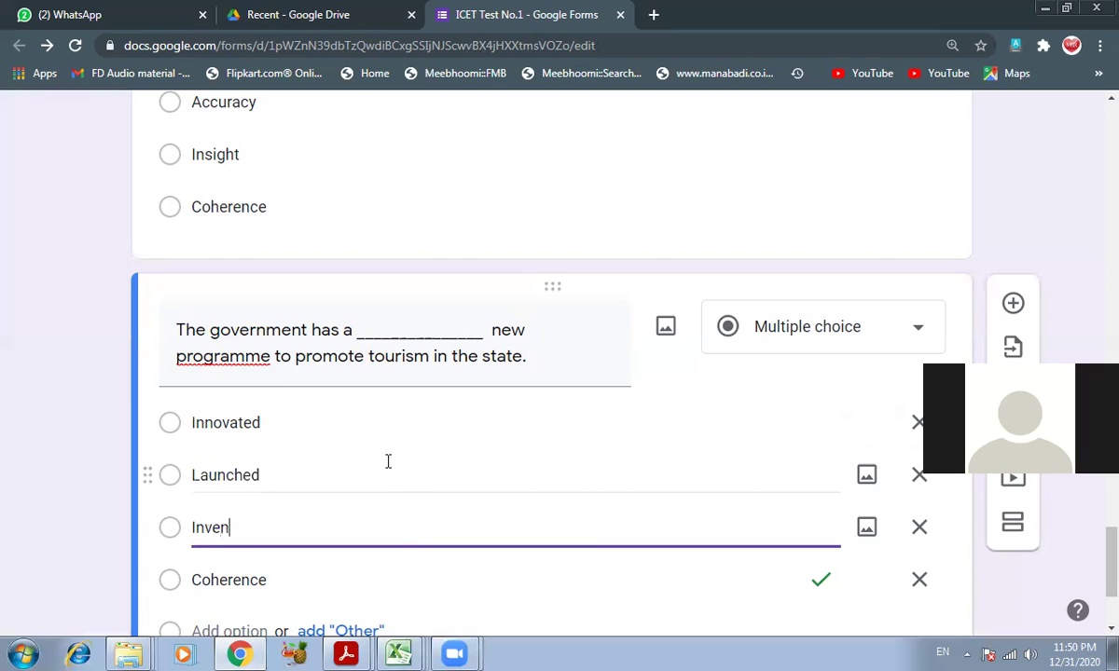
{"action": "type", "text": "ted"}
{"action": "key", "text": "Tab"}
{"action": "key", "text": "Tab"}
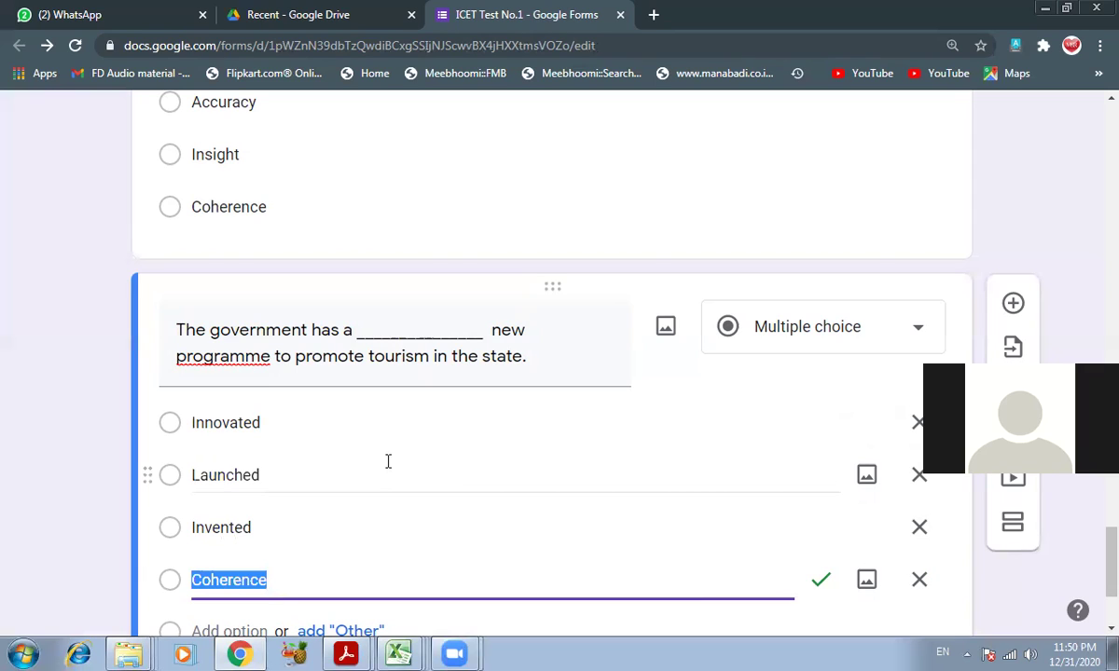
{"action": "type", "text": "Advented"}
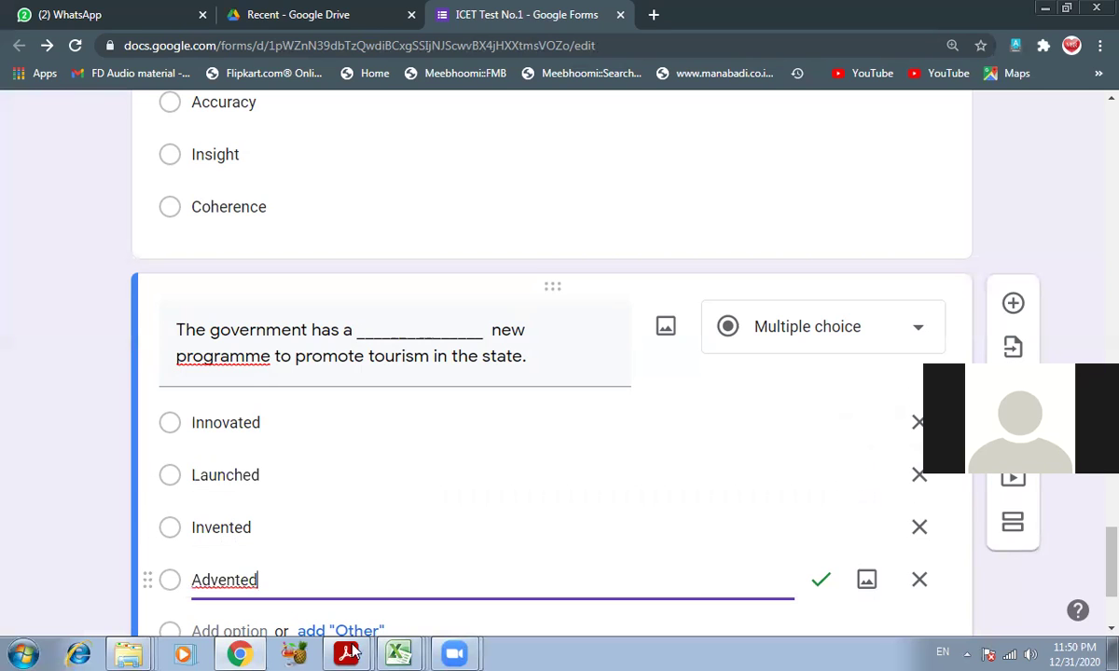
{"action": "mouse_move", "coordinate": [351, 650]}
{"action": "left_click", "coordinate": [351, 583]}
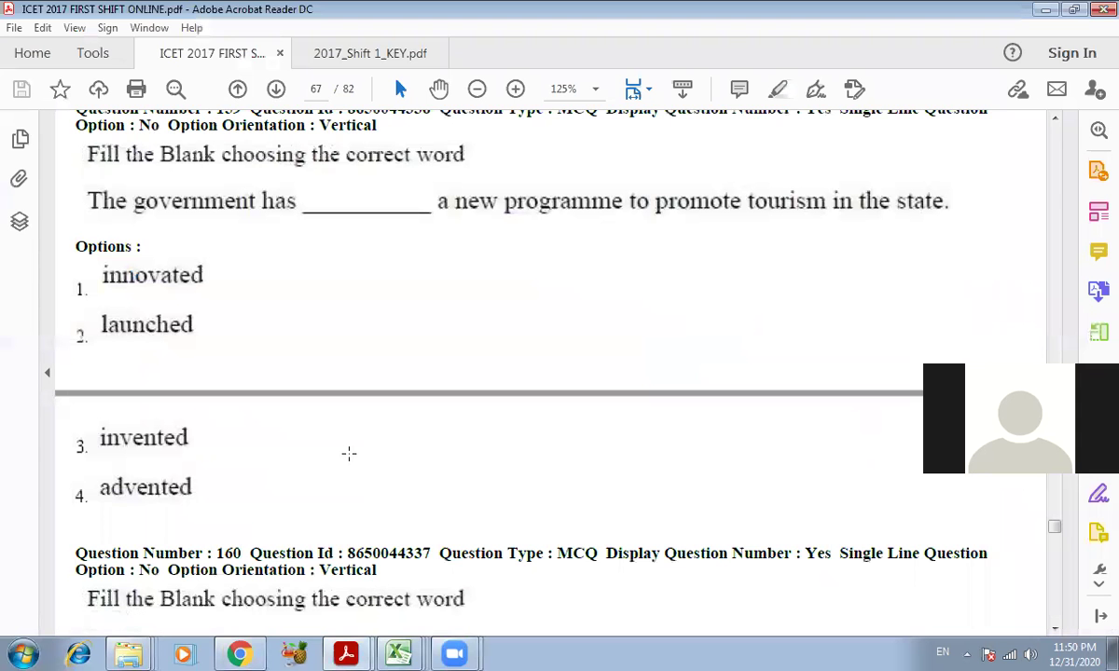
- Check the spelling suggestions for 'programme' in the question title, leaving it unchanged
{"action": "scroll", "coordinate": [351, 451], "scroll_direction": "down", "scroll_amount": 8}
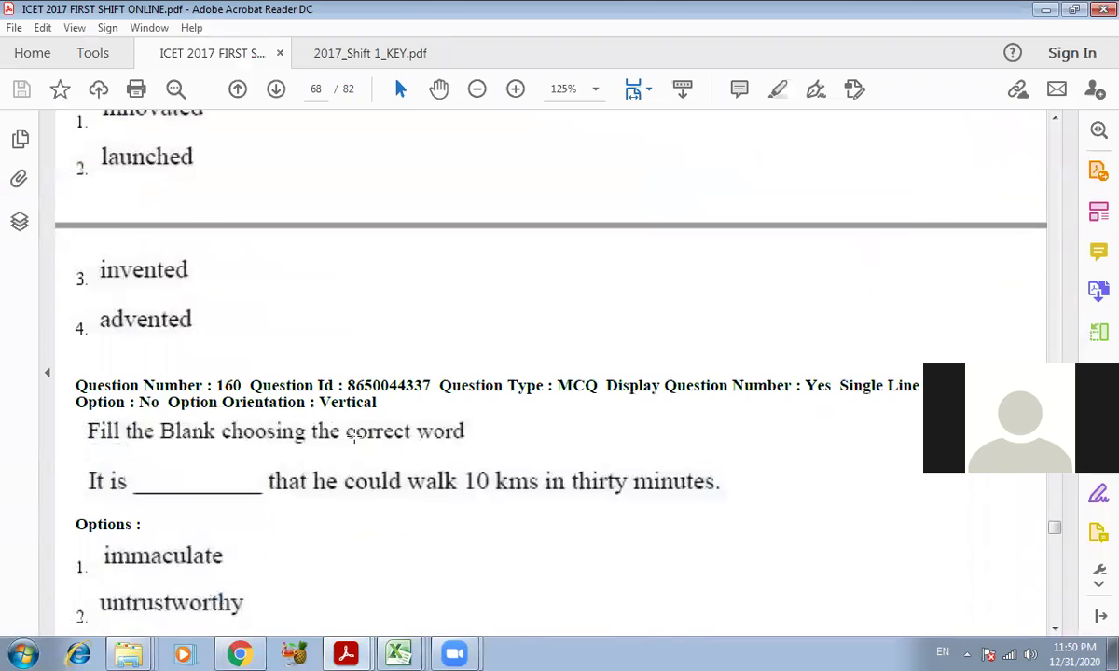
{"action": "scroll", "coordinate": [353, 436], "scroll_direction": "down", "scroll_amount": 3}
{"action": "scroll", "coordinate": [354, 434], "scroll_direction": "up", "scroll_amount": 4}
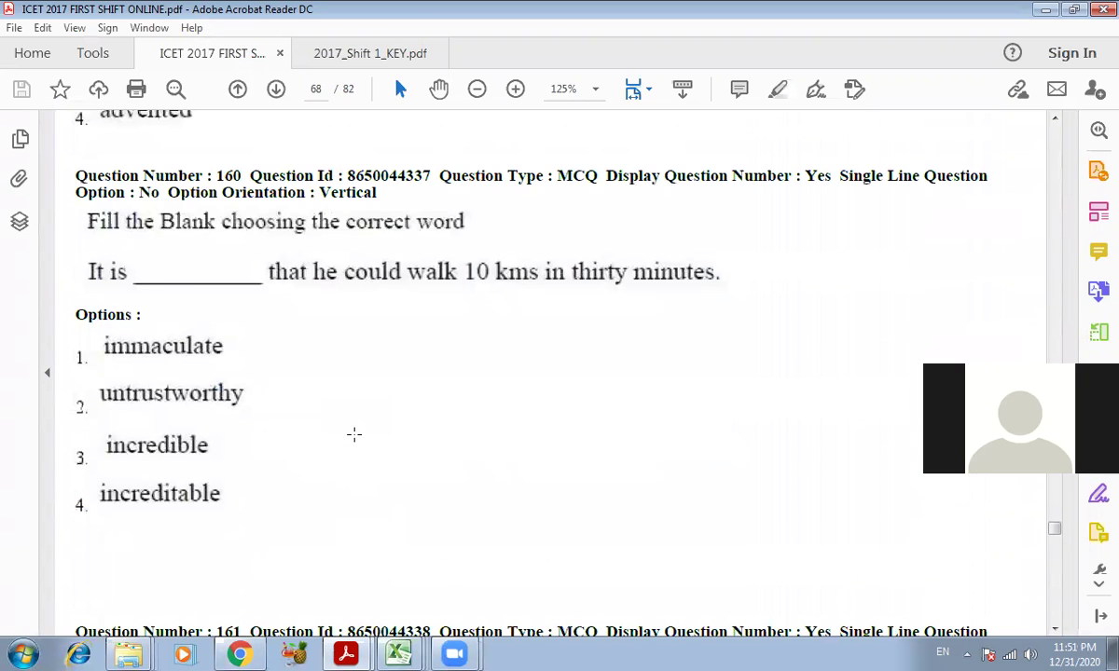
{"action": "left_click", "coordinate": [244, 654]}
{"action": "scroll", "coordinate": [313, 454], "scroll_direction": "down", "scroll_amount": 2}
{"action": "triple_click", "coordinate": [223, 160]}
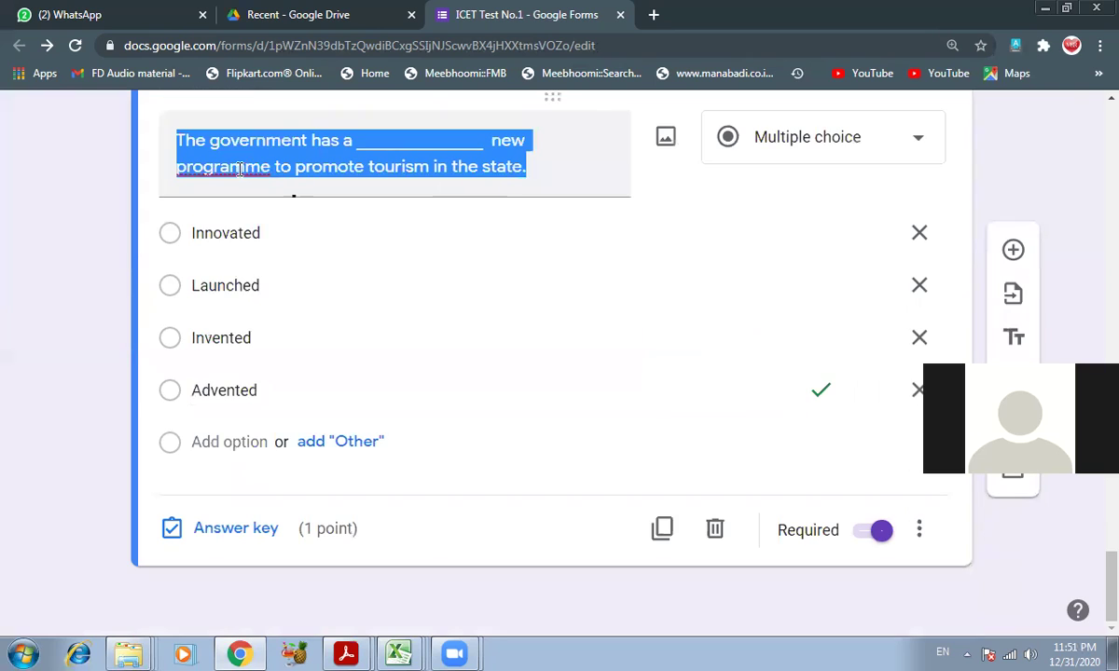
{"action": "right_click", "coordinate": [224, 160]}
{"action": "left_click", "coordinate": [209, 164]}
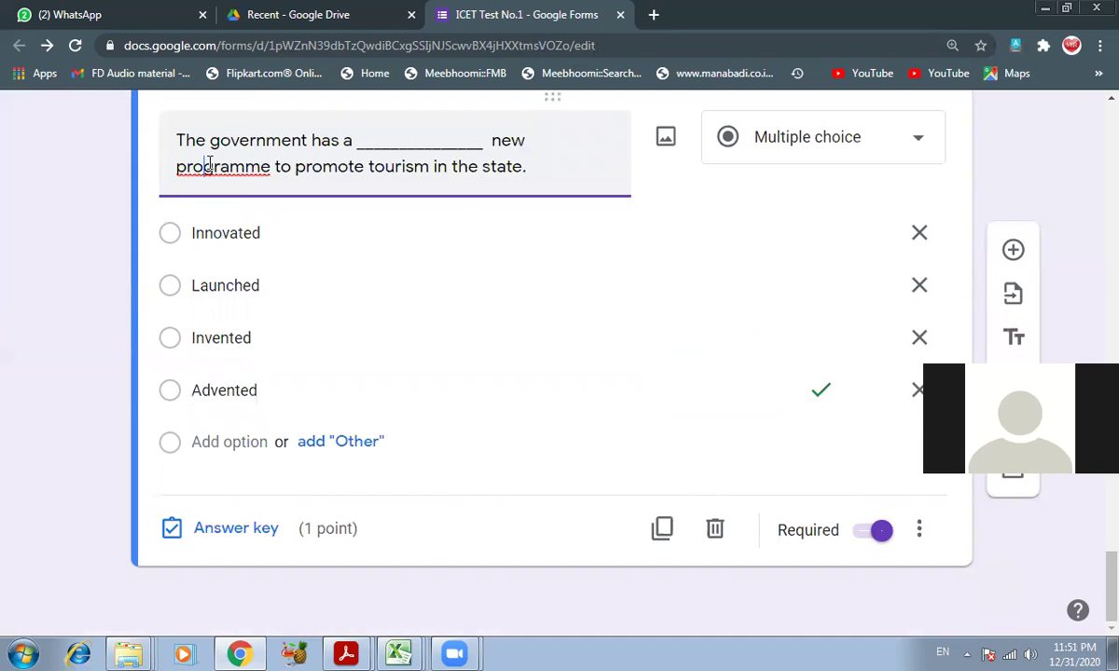
{"action": "right_click", "coordinate": [209, 164]}
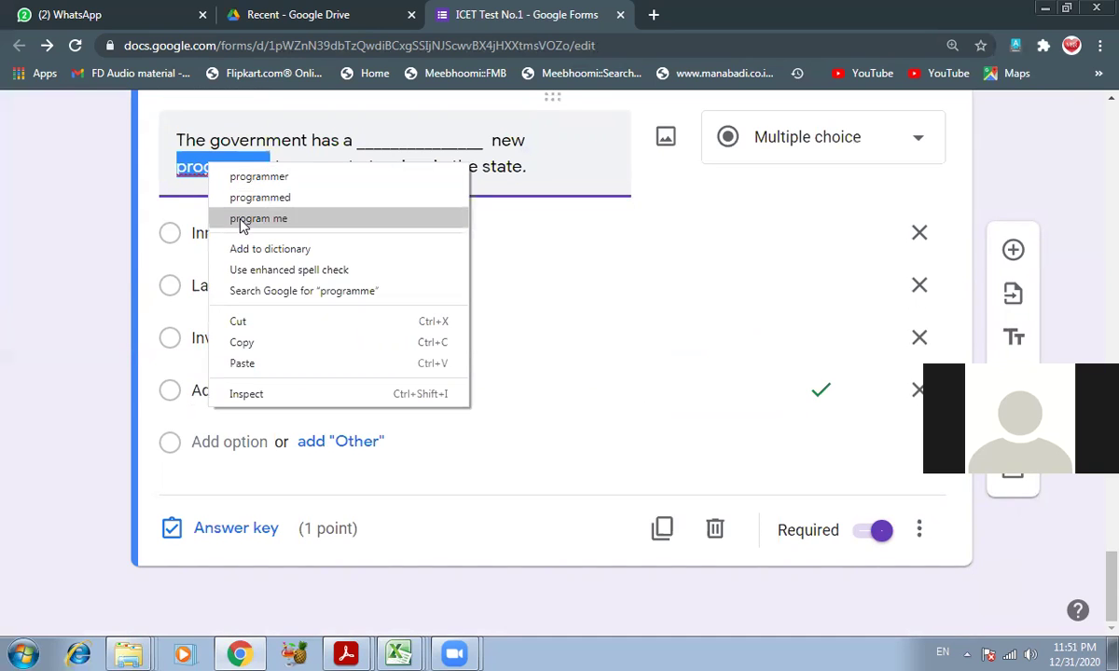
{"action": "left_click", "coordinate": [132, 184]}
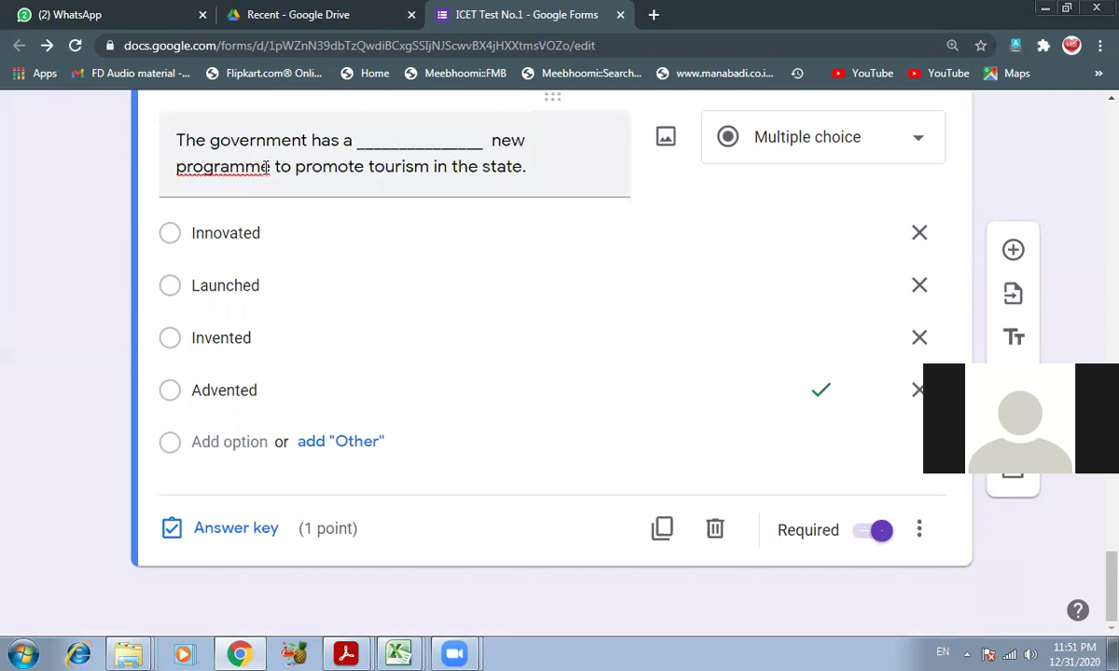
- Make Launched the correct answer instead of Advented, checking the key PDF, then duplicate the question
{"action": "left_click", "coordinate": [260, 541]}
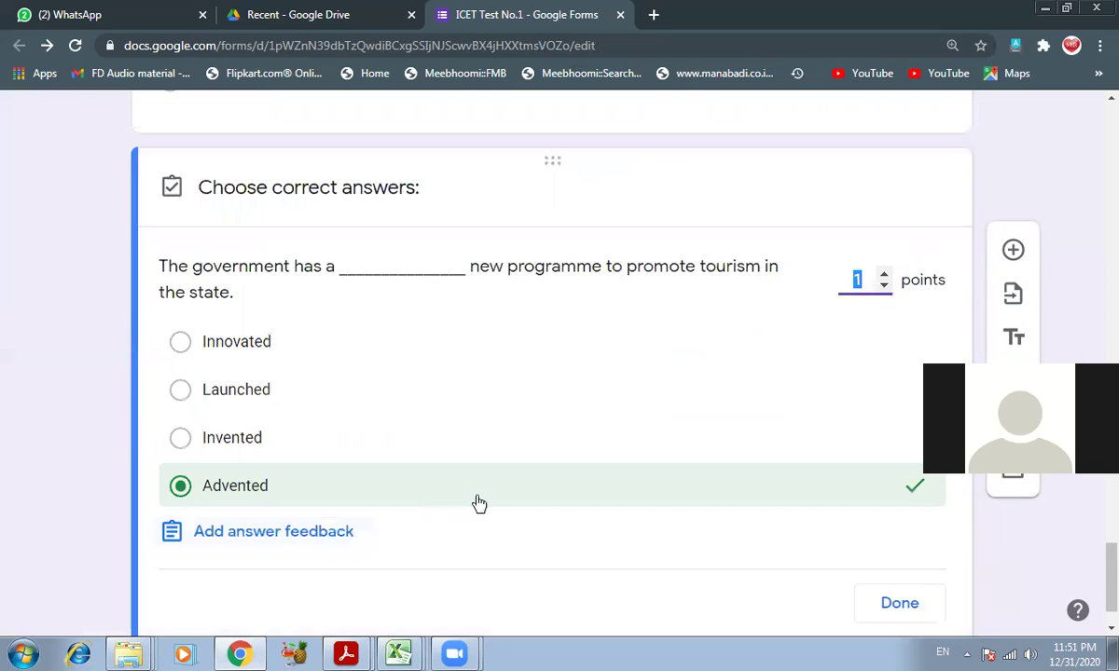
{"action": "left_click", "coordinate": [478, 503]}
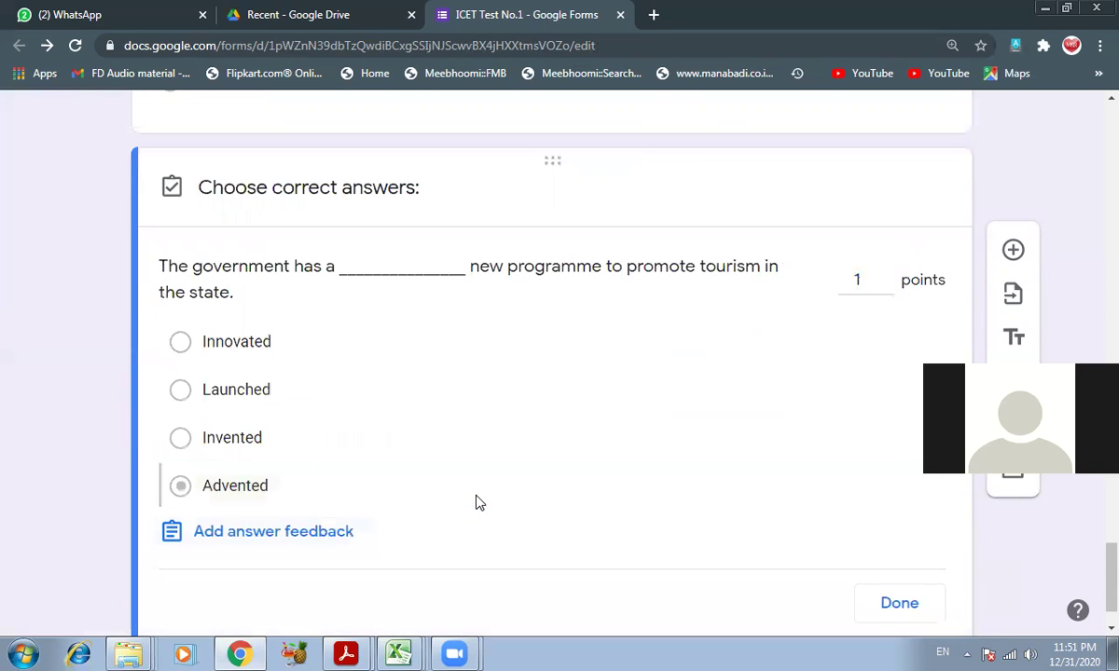
{"action": "left_click", "coordinate": [347, 653]}
{"action": "left_click", "coordinate": [313, 578]}
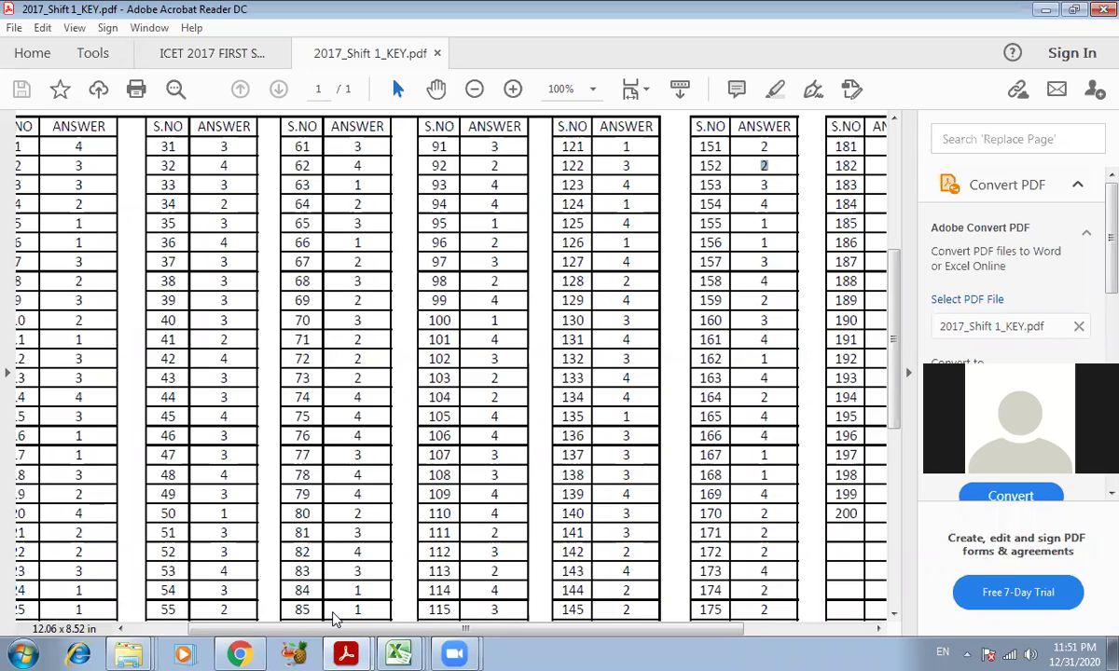
{"action": "left_click", "coordinate": [238, 652]}
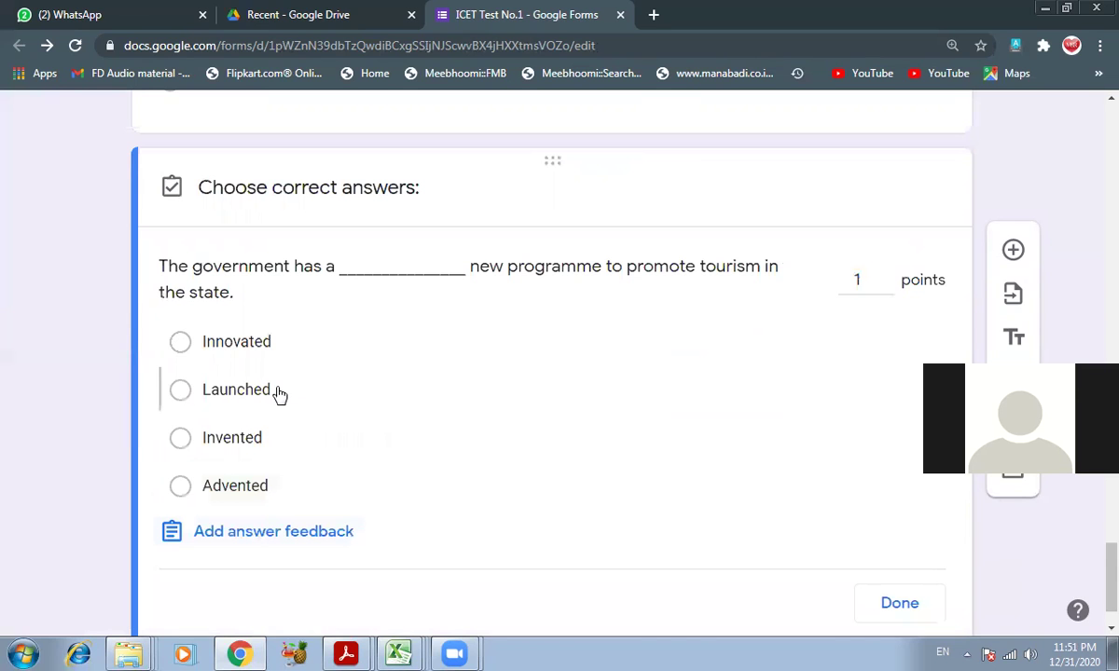
{"action": "left_click", "coordinate": [276, 393]}
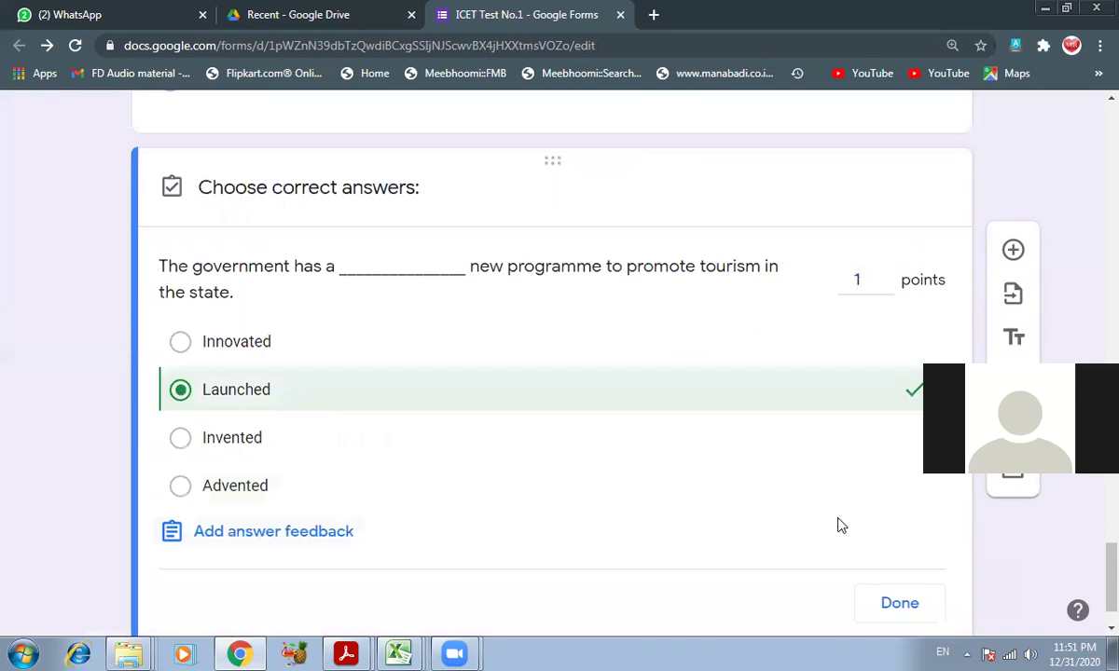
{"action": "left_click", "coordinate": [900, 604]}
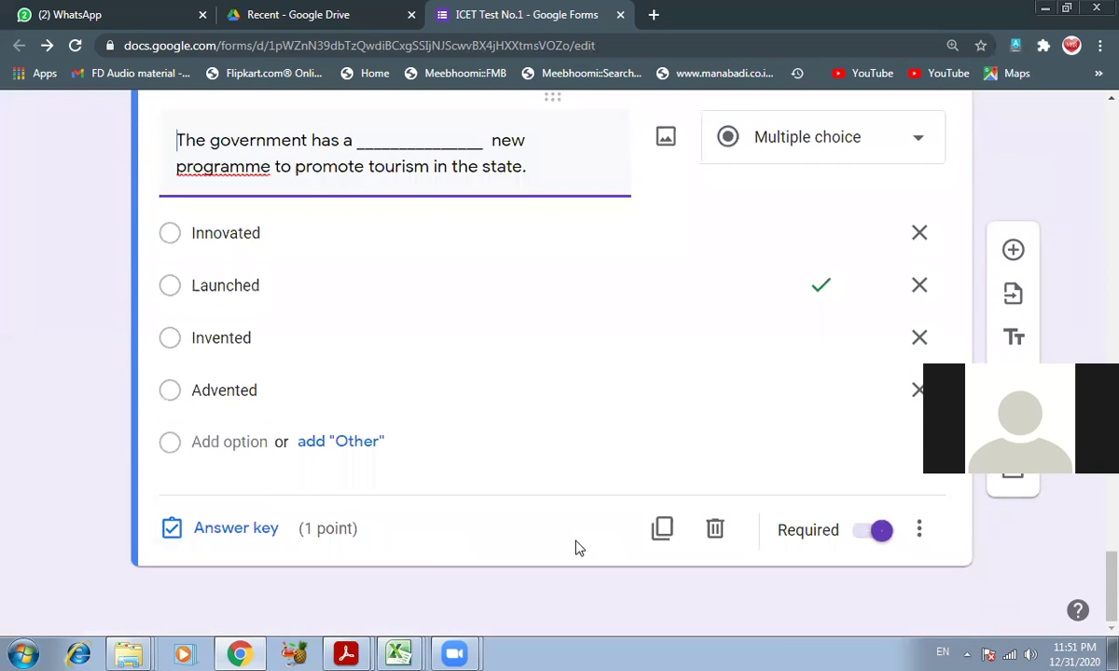
{"action": "left_click", "coordinate": [661, 529]}
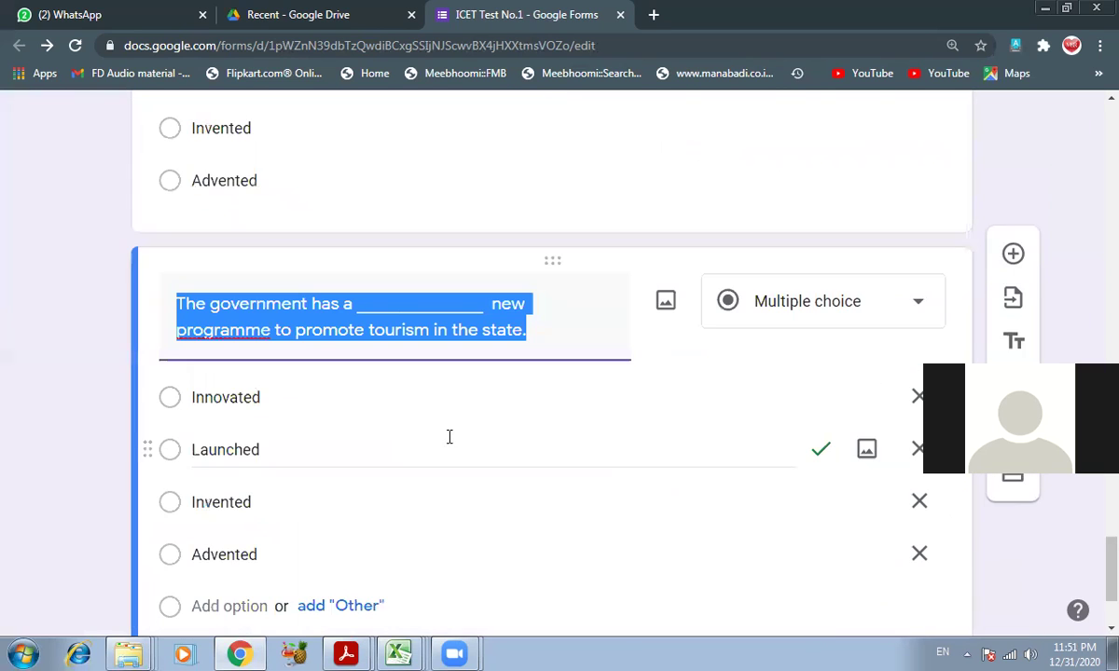
- Retitle the copy 'It is ____________________ that he could walk 10 kms in 30 minutes' from question 160
{"action": "left_click", "coordinate": [346, 654]}
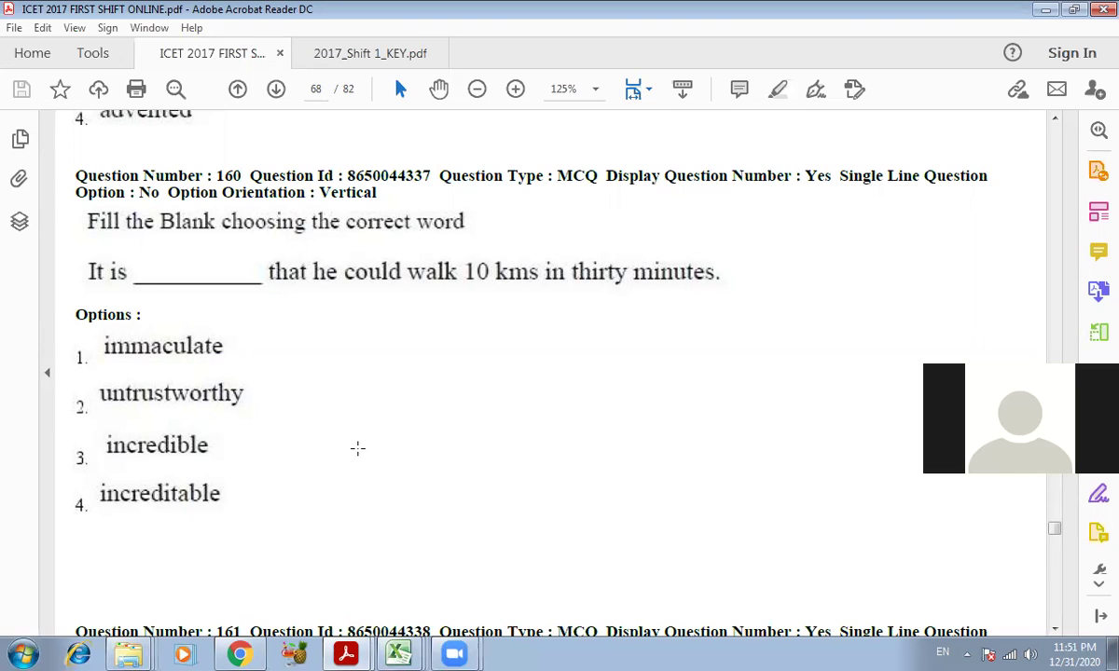
{"action": "left_click", "coordinate": [240, 654]}
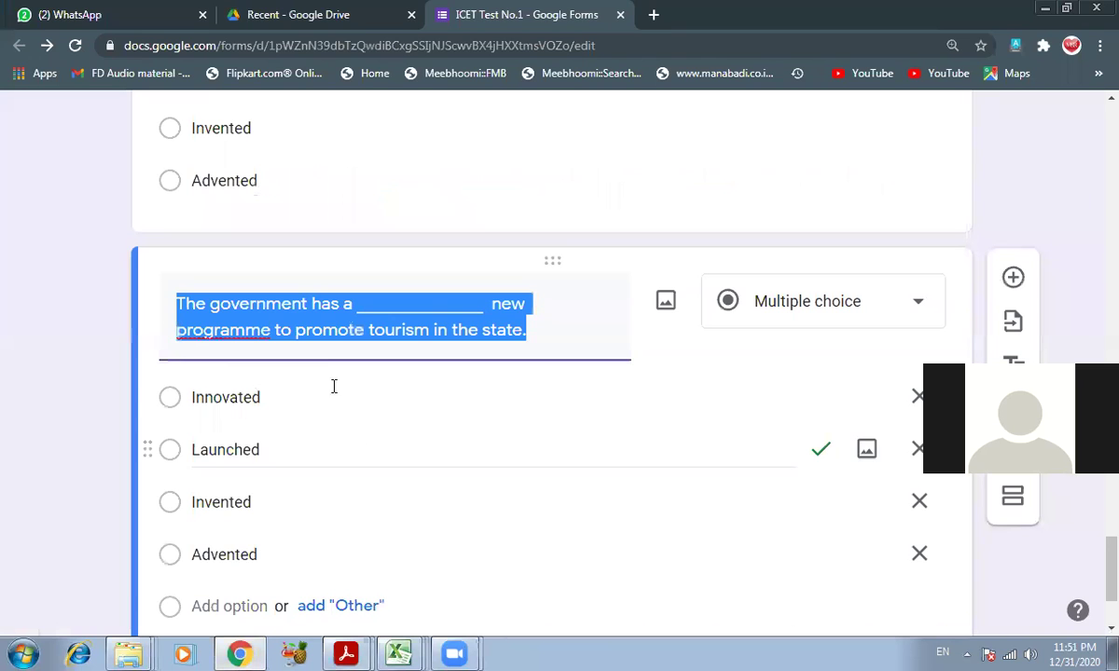
{"action": "type", "text": "It is "}
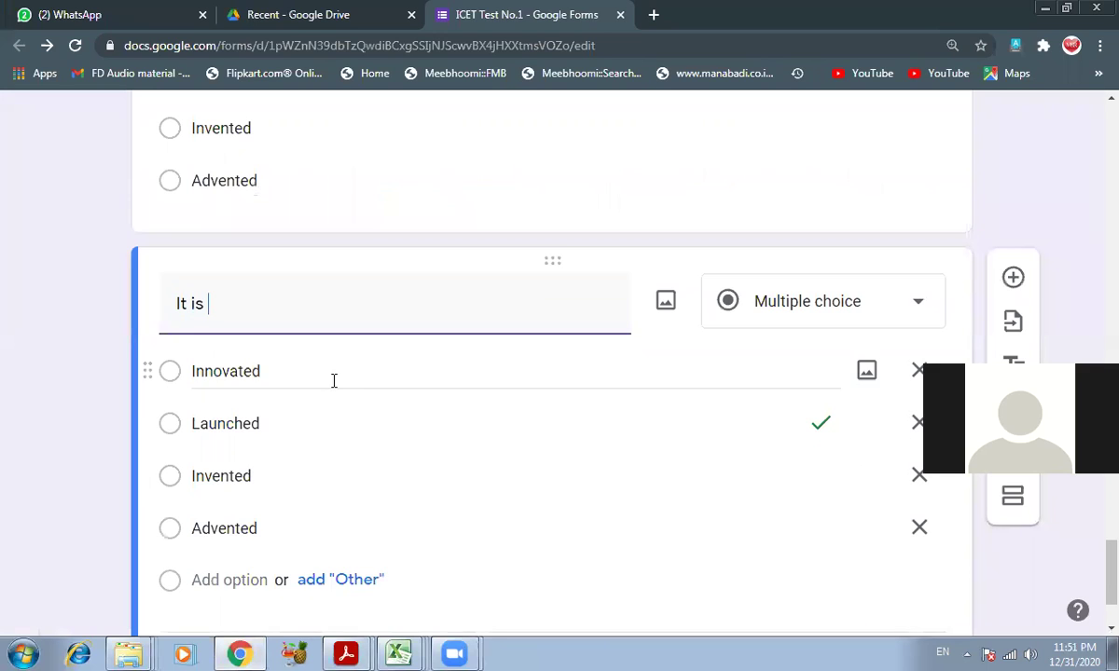
{"action": "type", "text": "____________________"}
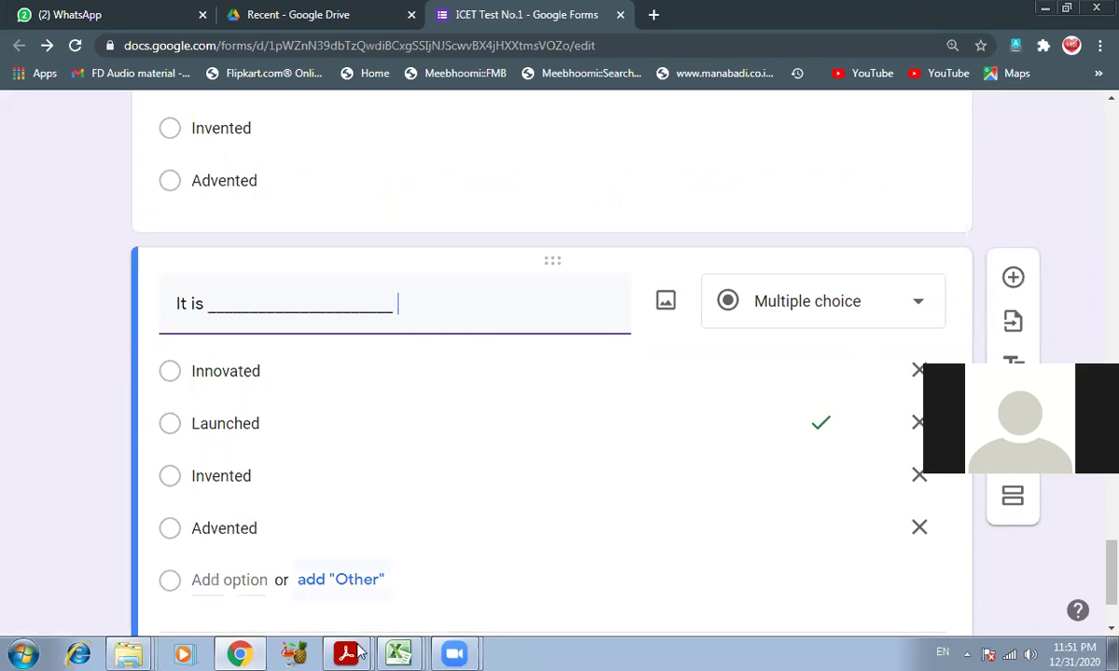
{"action": "mouse_move", "coordinate": [359, 652]}
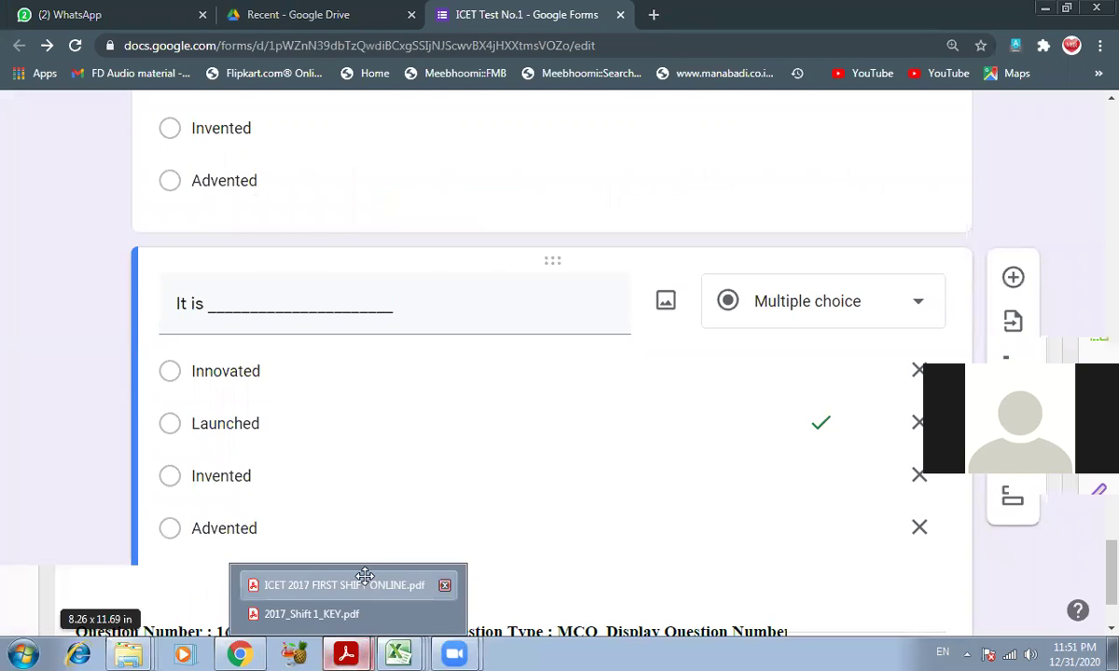
{"action": "left_click", "coordinate": [364, 579]}
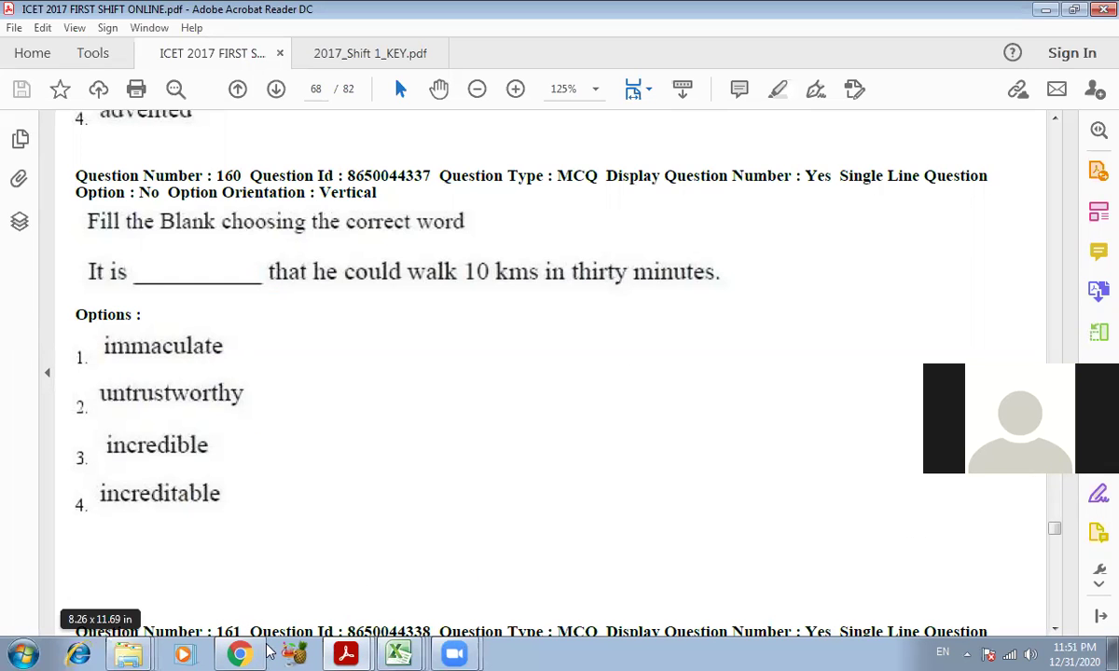
{"action": "key", "text": "alt+Tab"}
{"action": "type", "text": "that he could wol"}
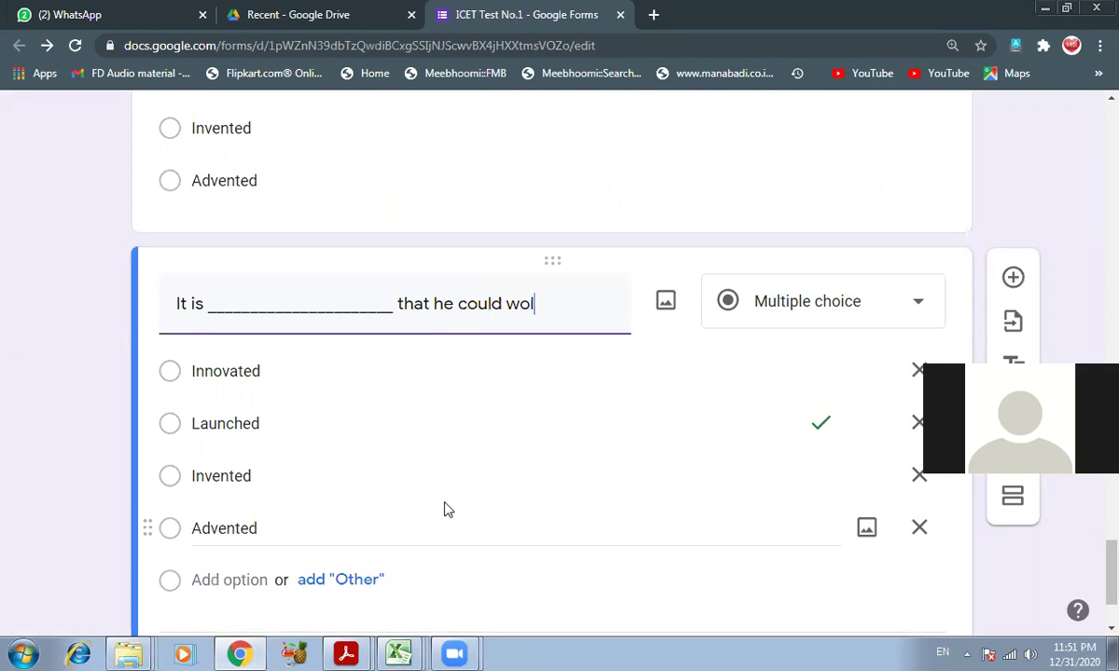
{"action": "key", "text": "BackSpace"}
{"action": "type", "text": "alk 10 kms in 30 minutes"}
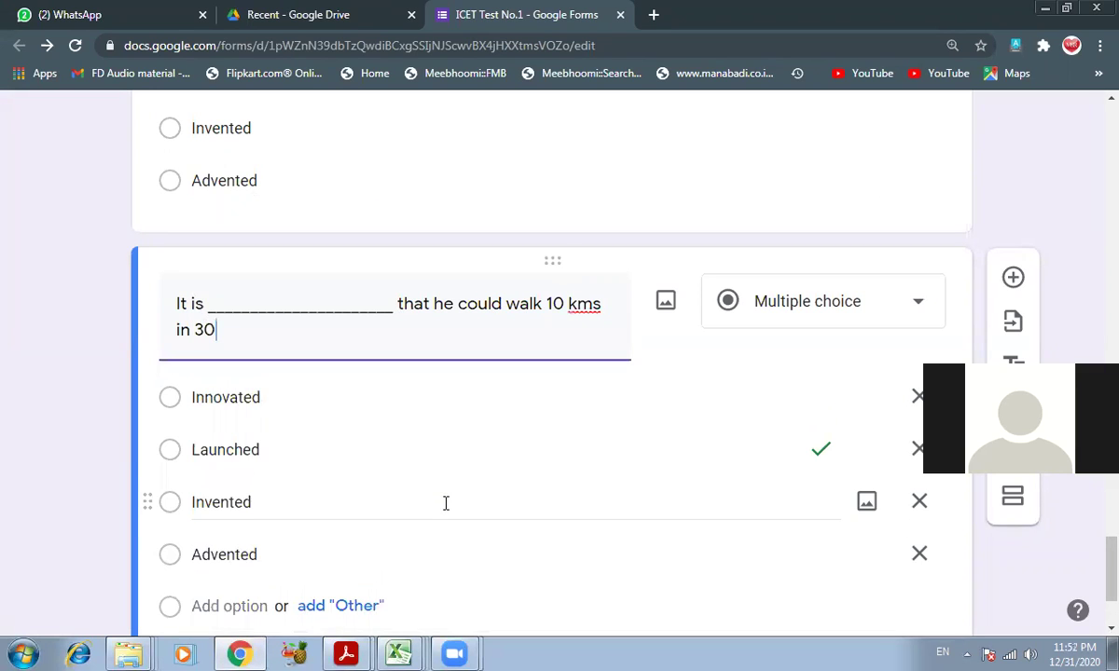
{"action": "key", "text": "Tab"}
{"action": "key", "text": "Tab"}
{"action": "key", "text": "Tab"}
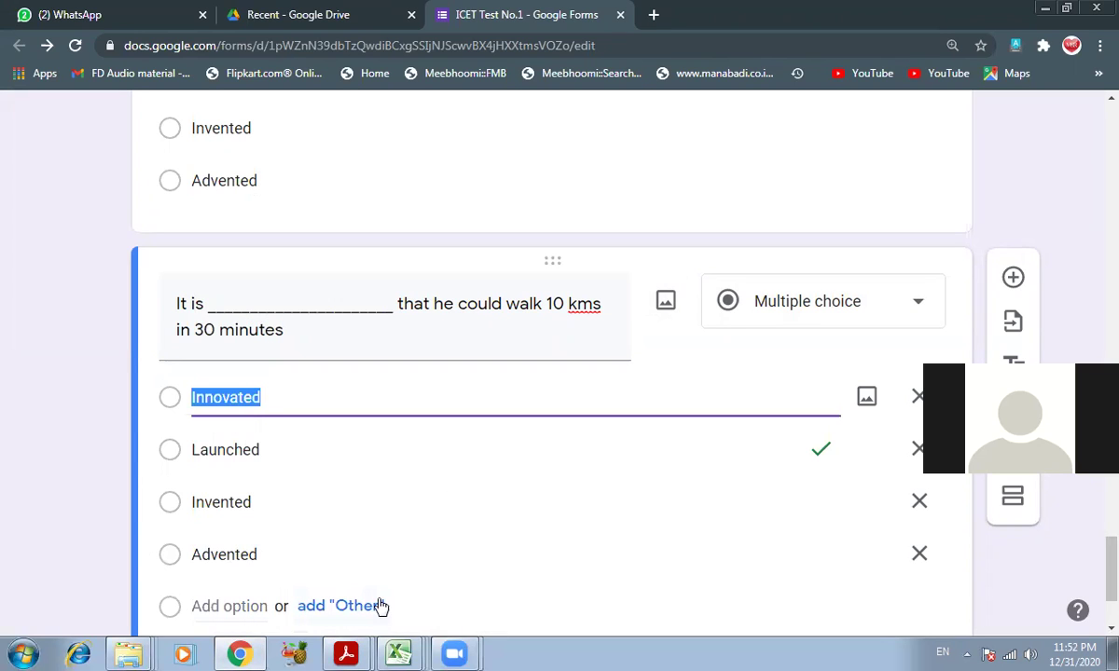
{"action": "mouse_move", "coordinate": [343, 653]}
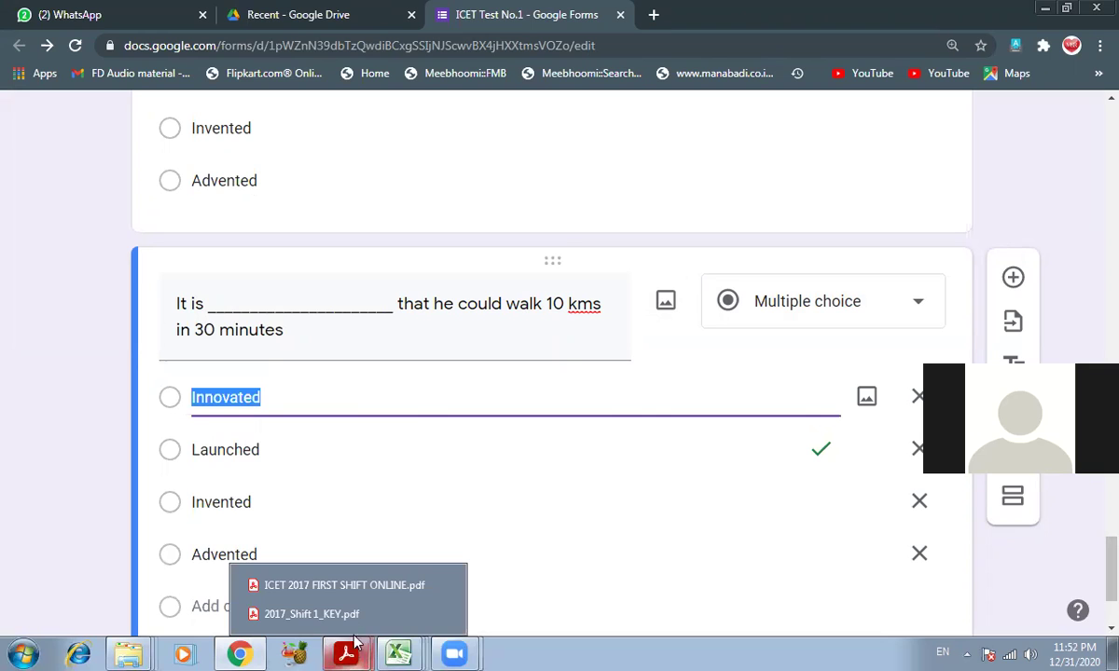
{"action": "left_click", "coordinate": [376, 591]}
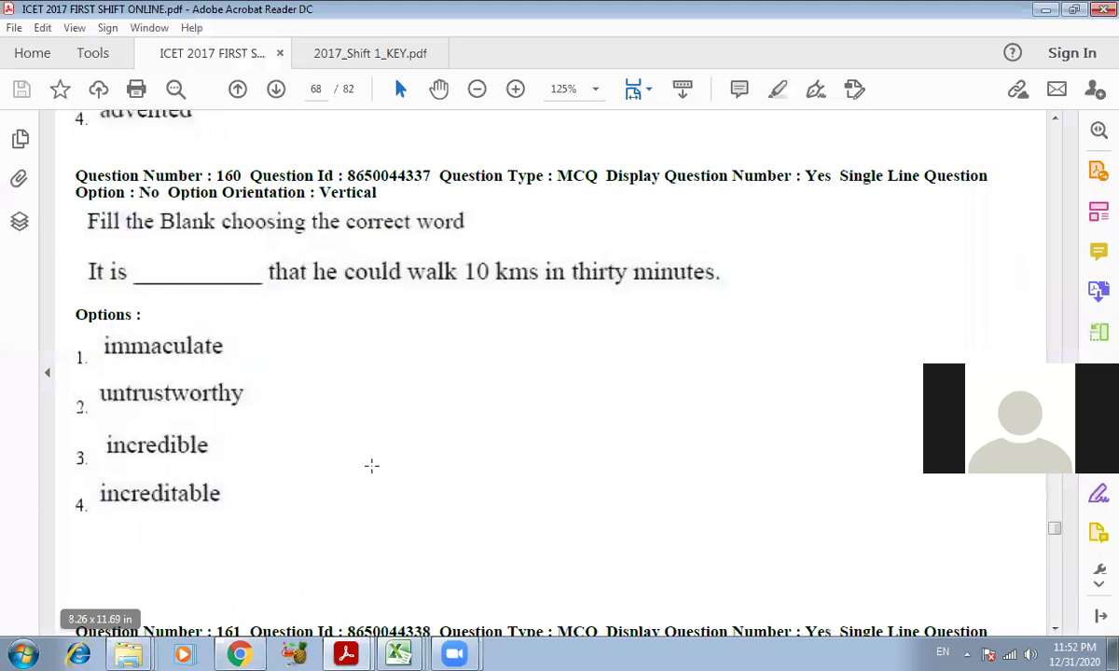
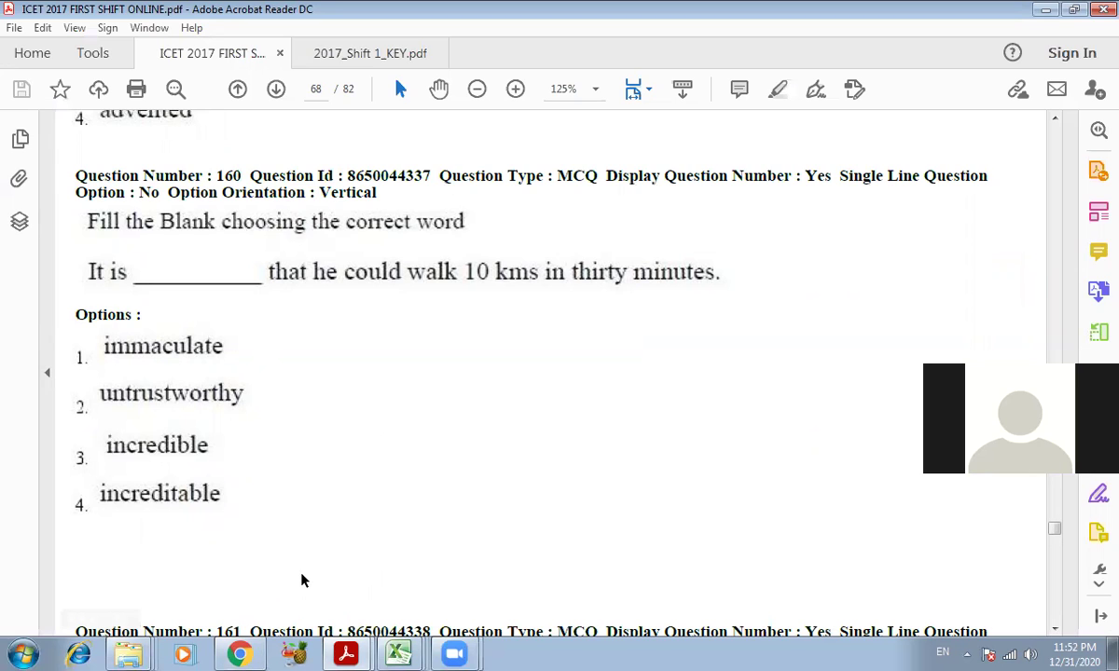
- Rewrite the four options as Immaculate, Untrusworthy, Incredible and Increditble
{"action": "left_click", "coordinate": [240, 654]}
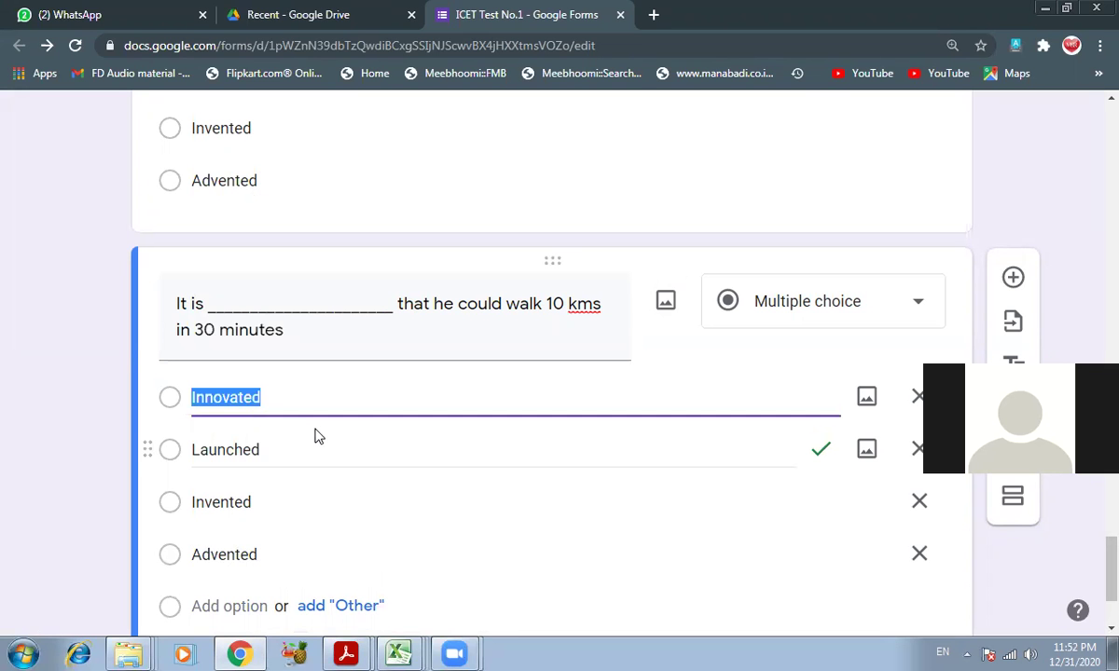
{"action": "type", "text": "Immaculate"}
{"action": "key", "text": "Tab"}
{"action": "key", "text": "Tab"}
{"action": "key", "text": "Tab"}
{"action": "type", "text": "Untrus"}
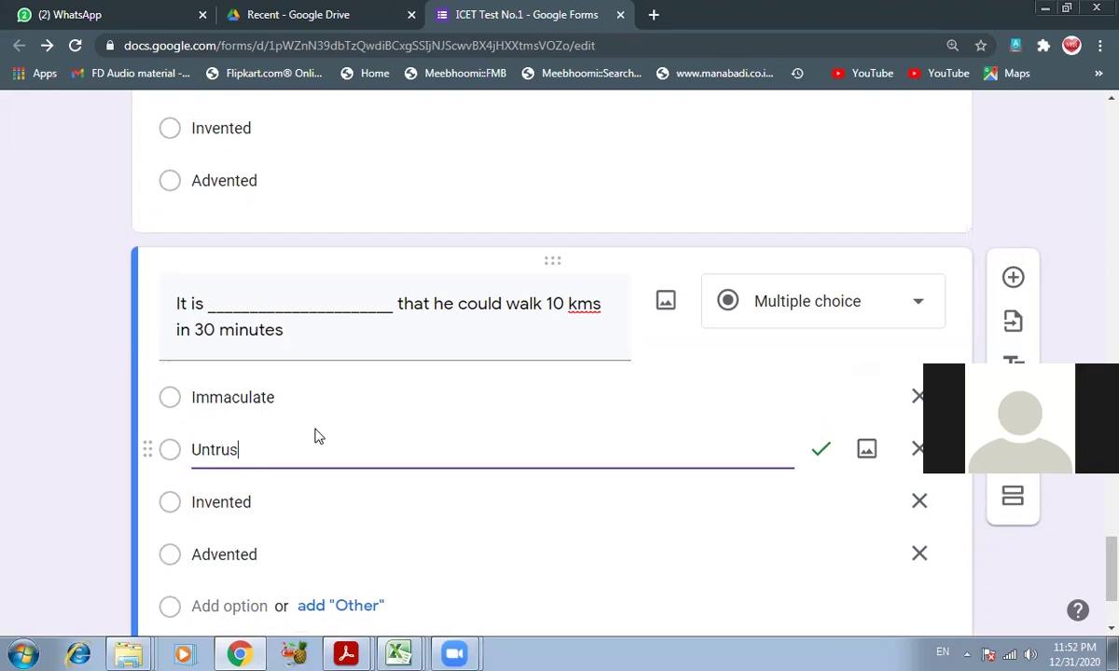
{"action": "type", "text": "worthy"}
{"action": "key", "text": "Tab"}
{"action": "key", "text": "Tab"}
{"action": "key", "text": "Tab"}
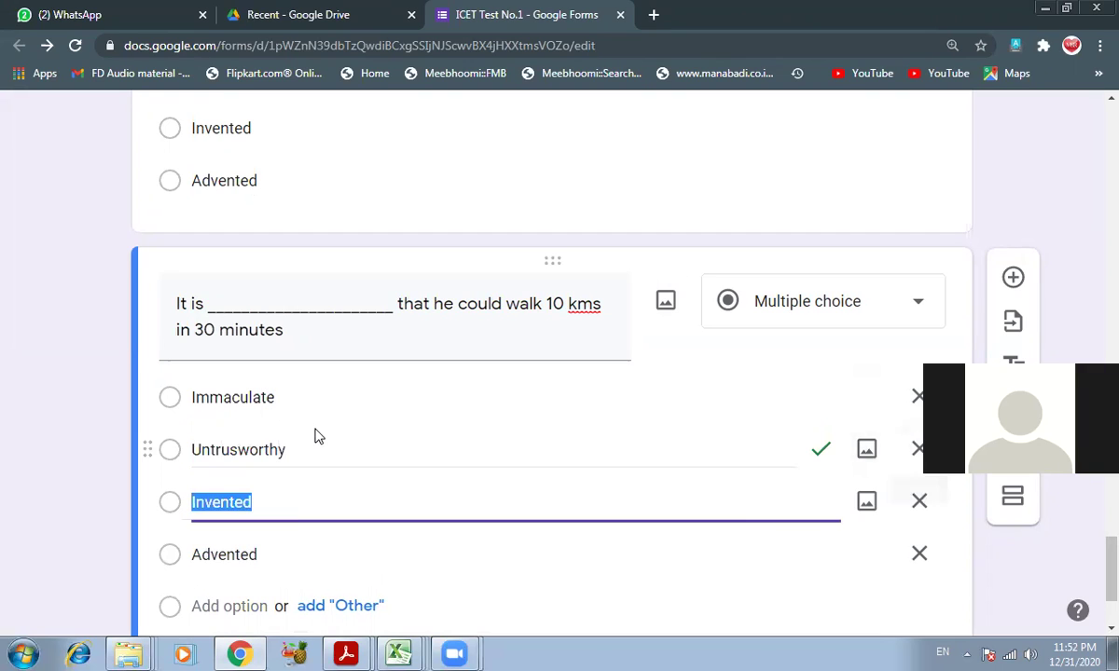
{"action": "type", "text": "Incredible"}
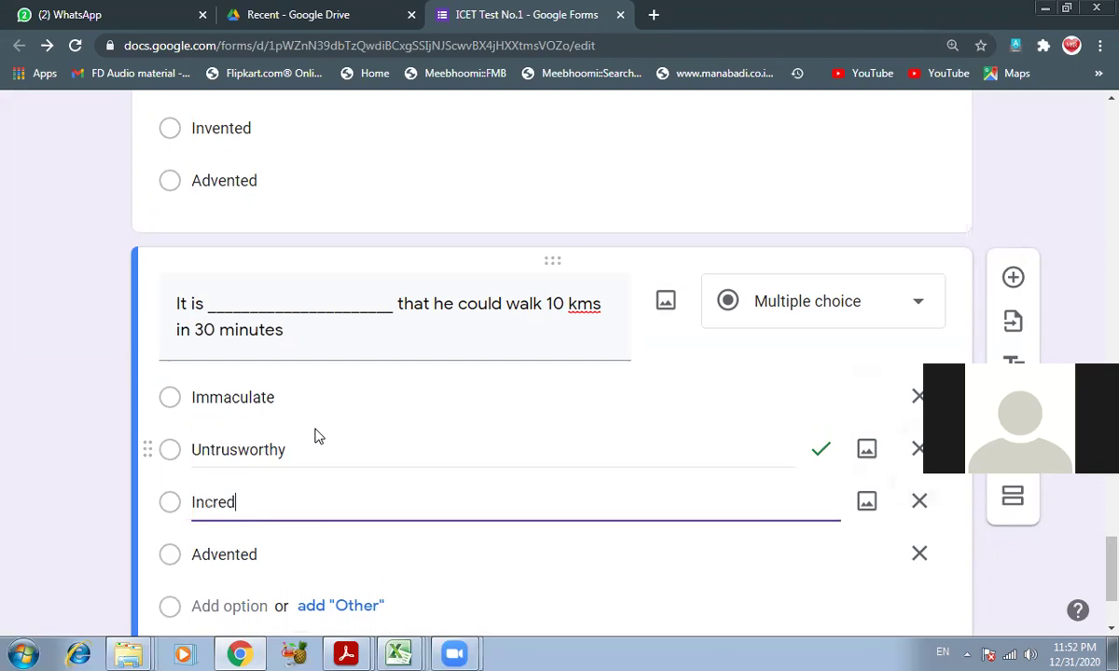
{"action": "key", "text": "Tab"}
{"action": "key", "text": "Tab"}
{"action": "key", "text": "Tab"}
{"action": "type", "text": "Increditble"}
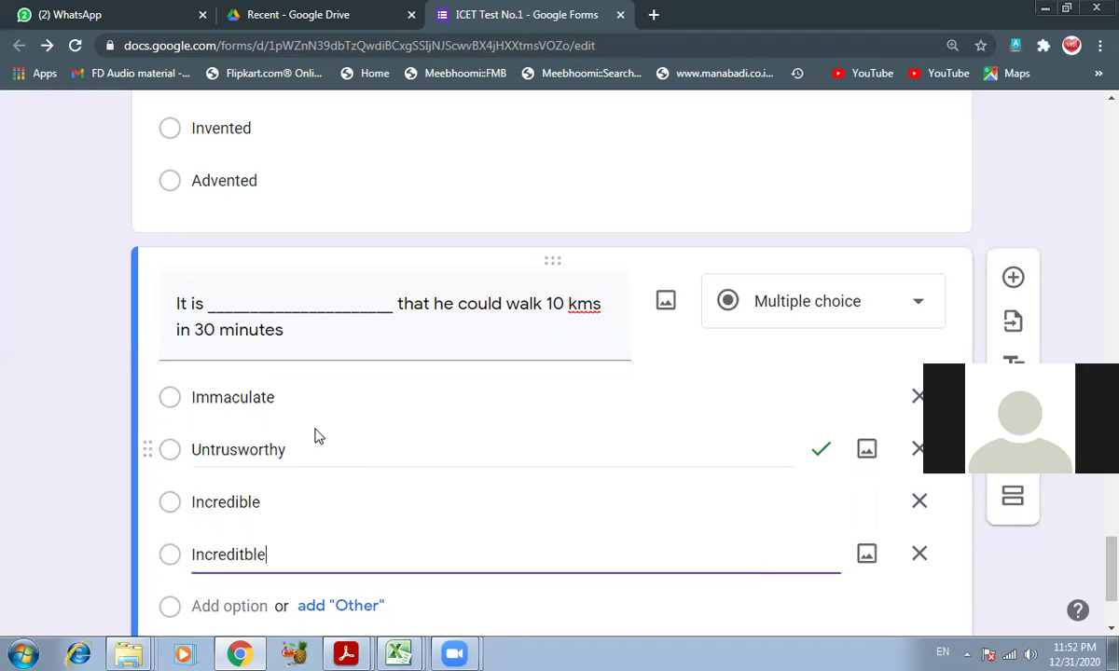
{"action": "right_click", "coordinate": [224, 557]}
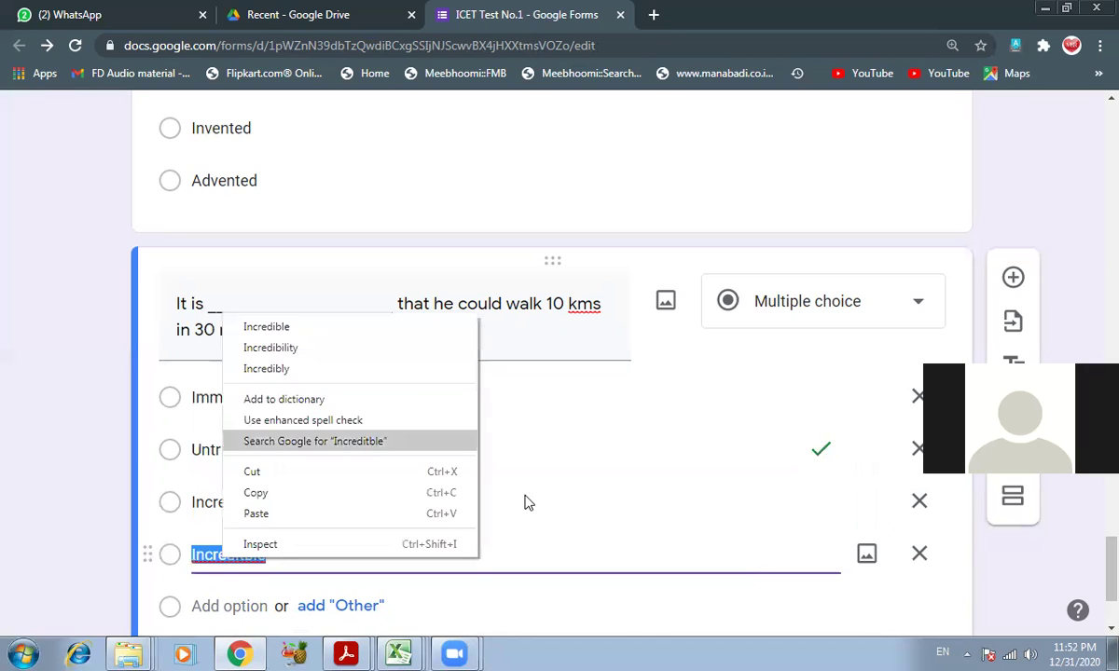
{"action": "left_click", "coordinate": [577, 448]}
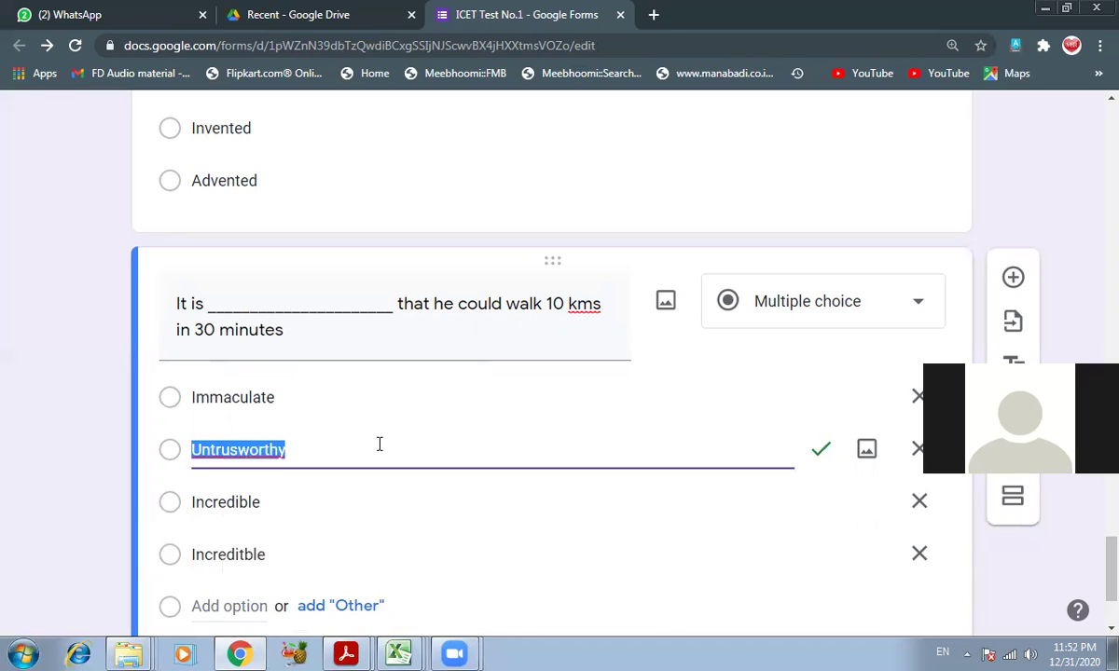
- After glancing at the reference PDFs, set Incredible as the answer-key correct option
{"action": "scroll", "coordinate": [497, 434], "scroll_direction": "down", "scroll_amount": 2}
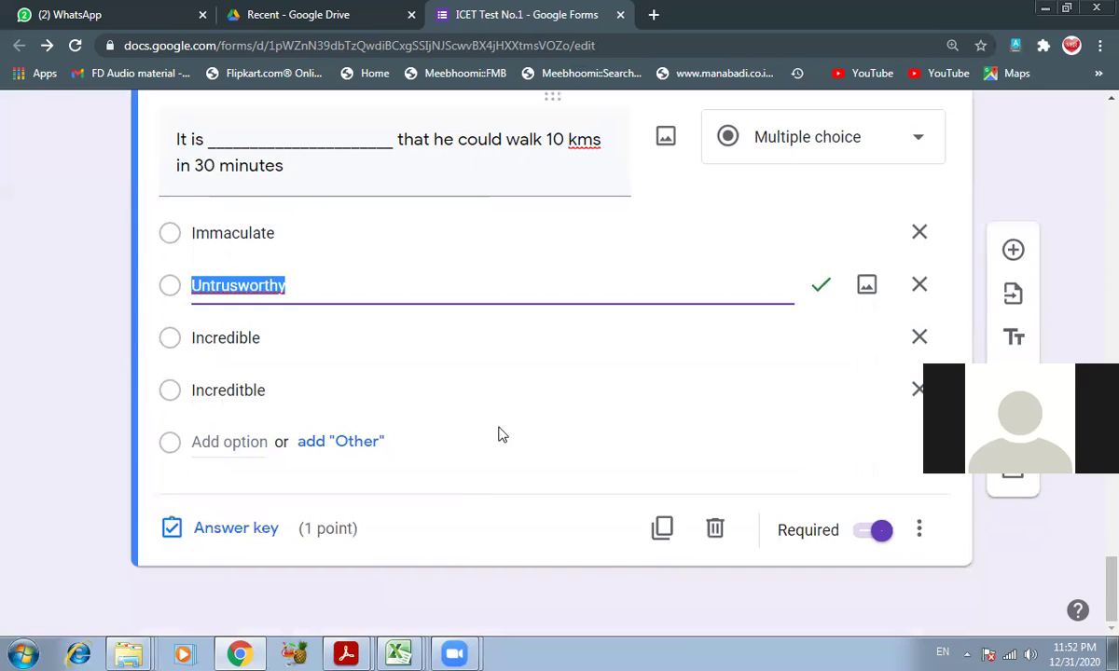
{"action": "left_click", "coordinate": [343, 653]}
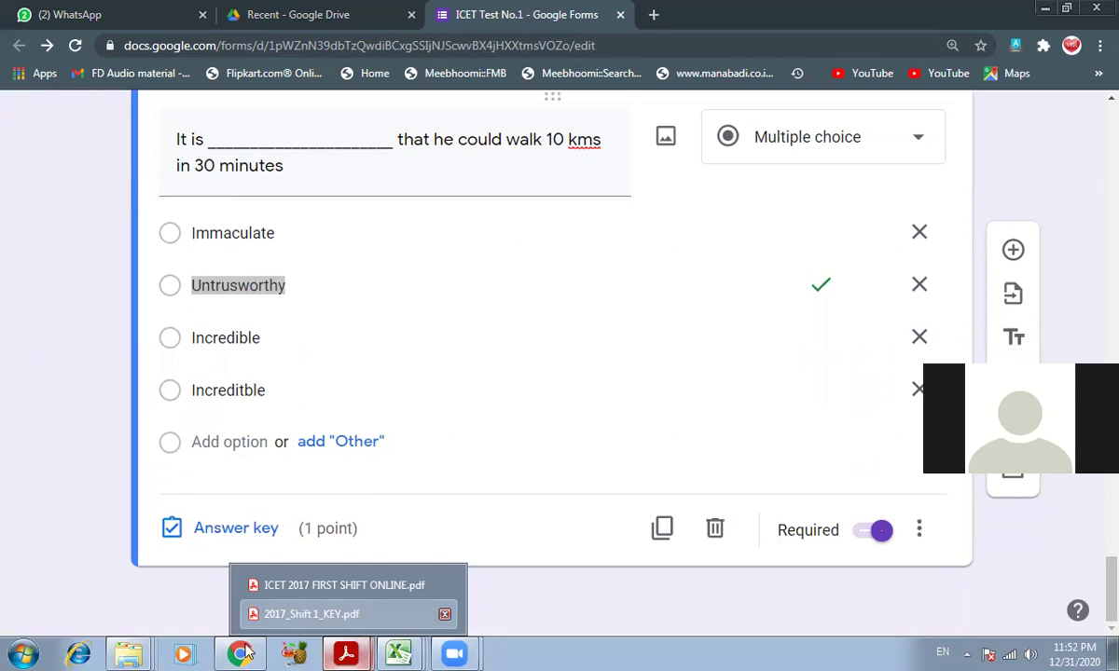
{"action": "left_click", "coordinate": [300, 394]}
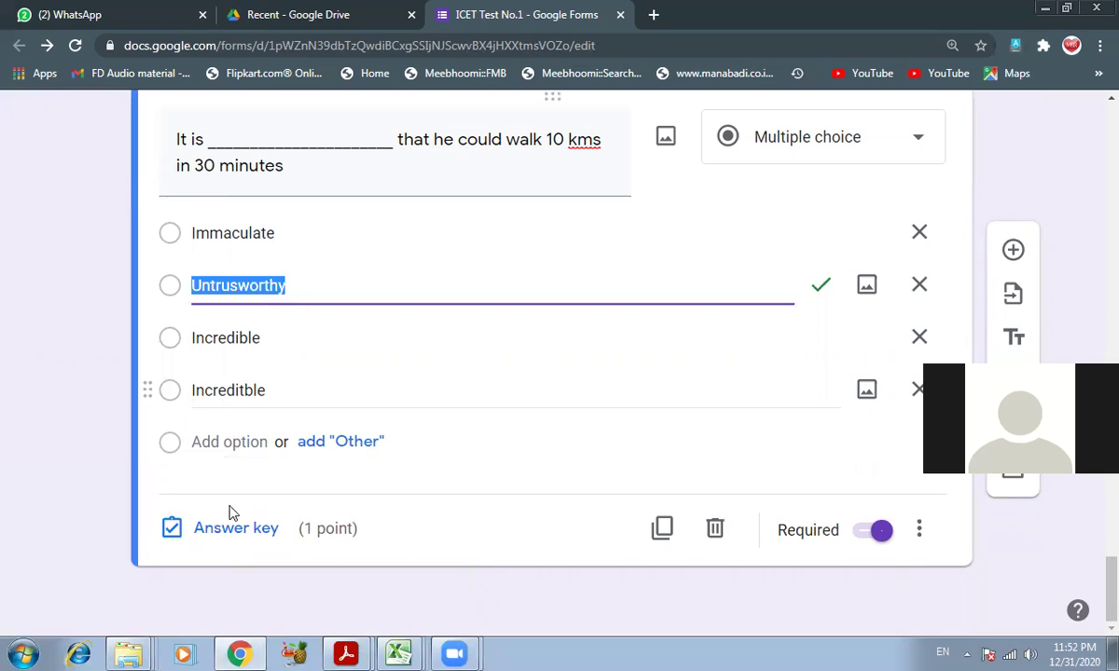
{"action": "left_click", "coordinate": [233, 535]}
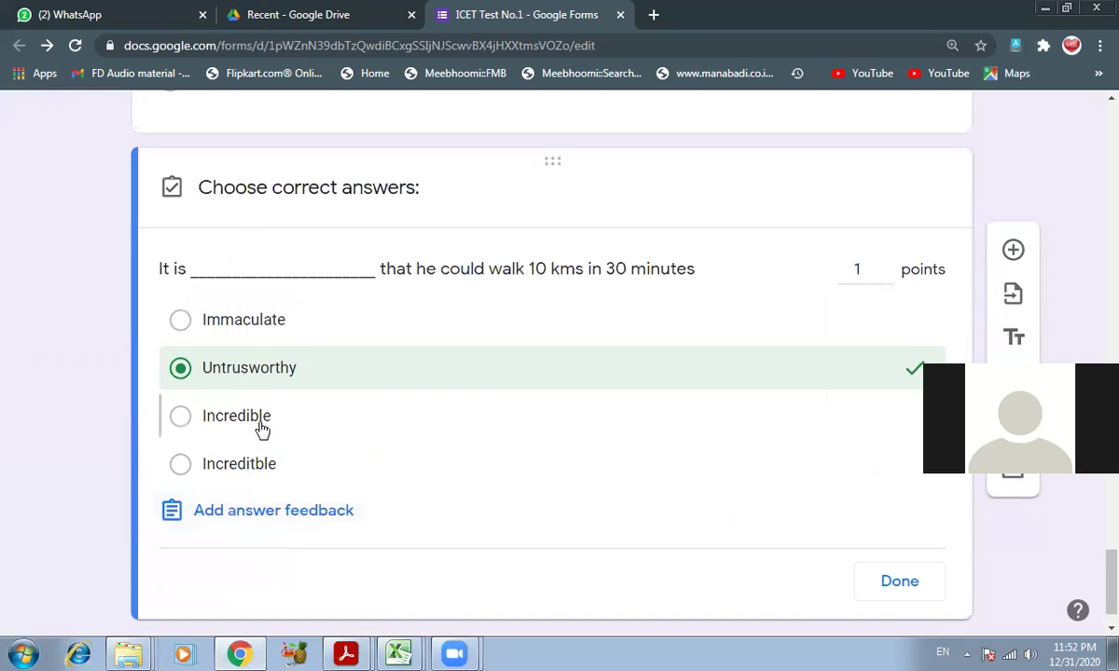
{"action": "left_click", "coordinate": [262, 427]}
{"action": "left_click", "coordinate": [352, 368]}
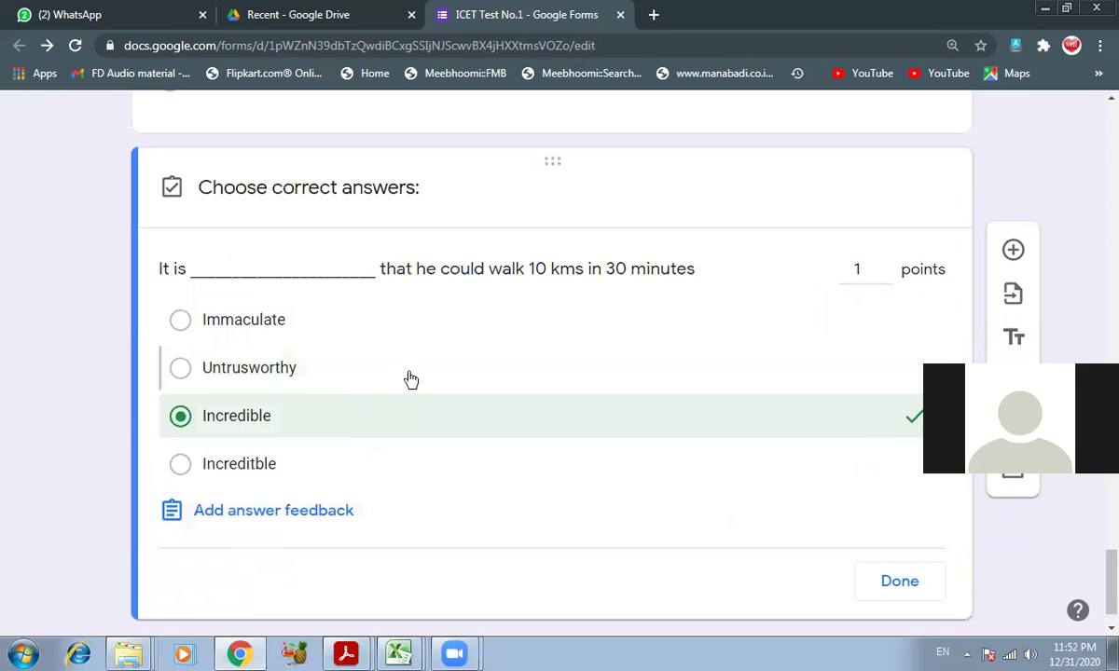
{"action": "left_click", "coordinate": [897, 583]}
- From the top of the form, open the Send form dialog and choose Add collaborators
{"action": "scroll", "coordinate": [457, 387], "scroll_direction": "up", "scroll_amount": 5}
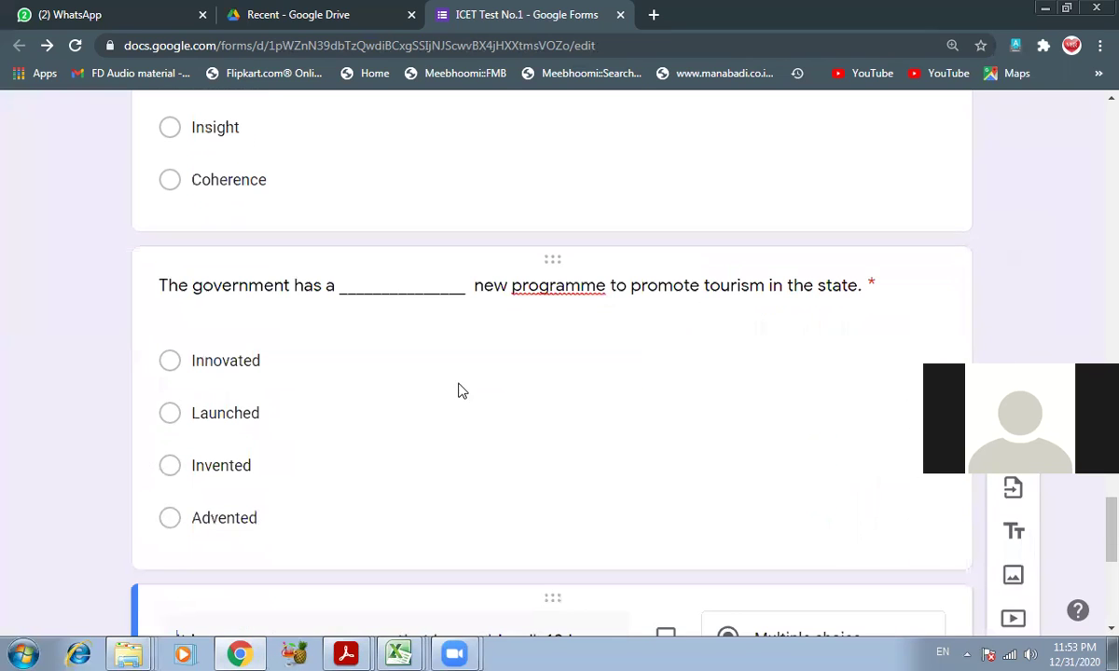
{"action": "scroll", "coordinate": [471, 387], "scroll_direction": "up", "scroll_amount": 2}
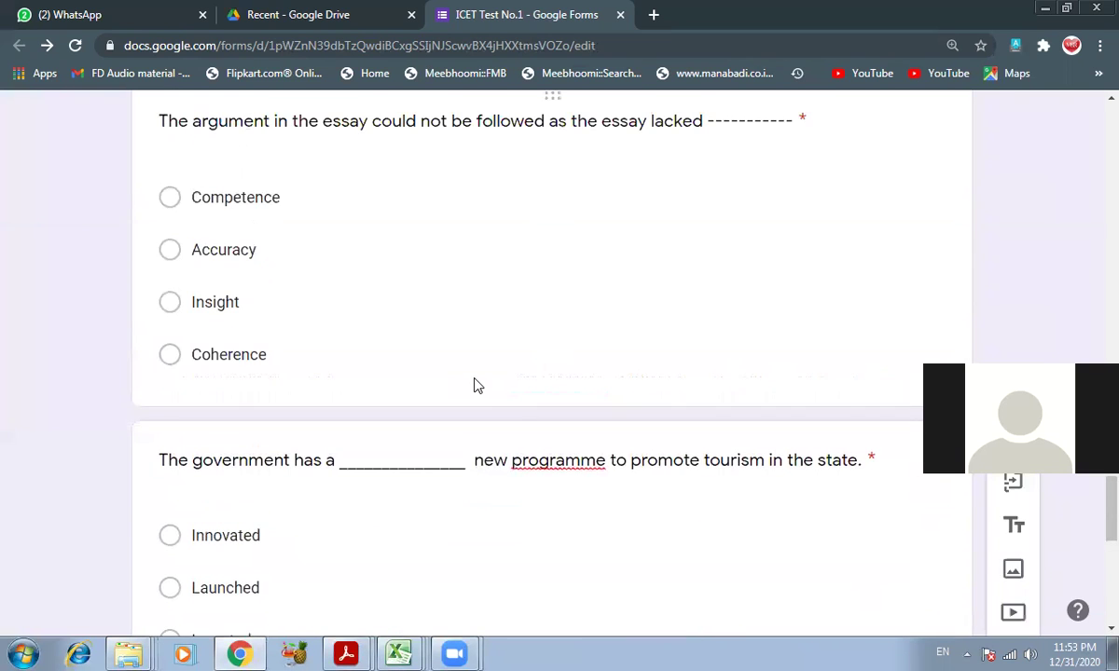
{"action": "scroll", "coordinate": [473, 386], "scroll_direction": "up", "scroll_amount": 11}
{"action": "scroll", "coordinate": [472, 386], "scroll_direction": "up", "scroll_amount": 15}
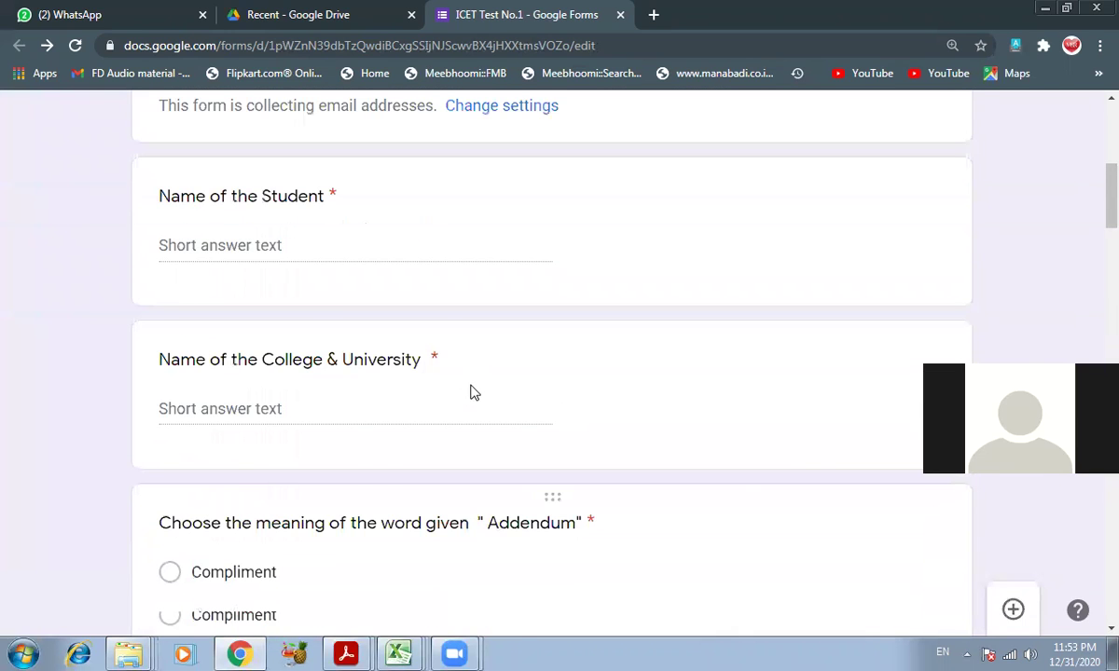
{"action": "scroll", "coordinate": [471, 390], "scroll_direction": "up", "scroll_amount": 5}
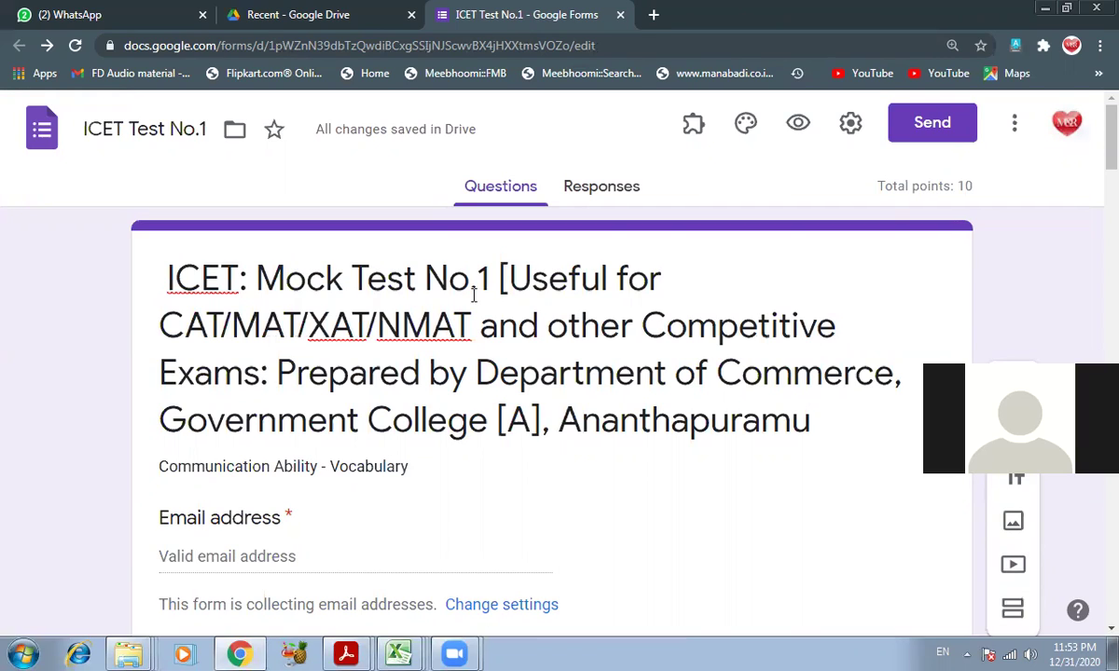
{"action": "left_click", "coordinate": [935, 130]}
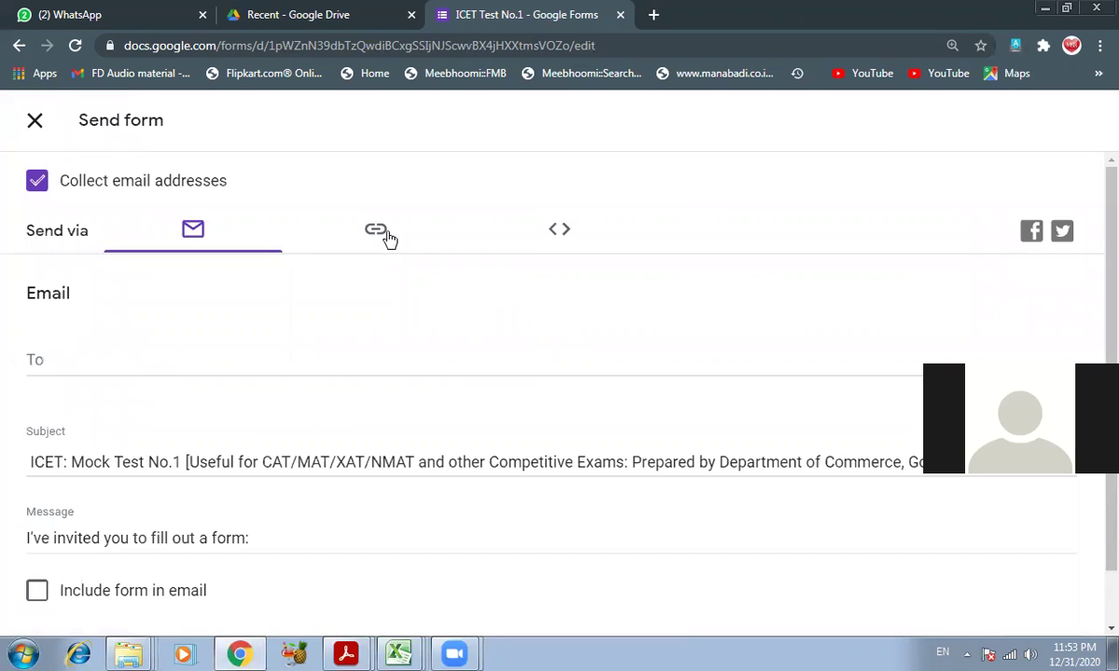
{"action": "scroll", "coordinate": [304, 373], "scroll_direction": "down", "scroll_amount": 1}
{"action": "scroll", "coordinate": [304, 373], "scroll_direction": "up", "scroll_amount": 1}
{"action": "scroll", "coordinate": [306, 367], "scroll_direction": "down", "scroll_amount": 1}
{"action": "scroll", "coordinate": [311, 351], "scroll_direction": "up", "scroll_amount": 1}
{"action": "scroll", "coordinate": [311, 350], "scroll_direction": "down", "scroll_amount": 1}
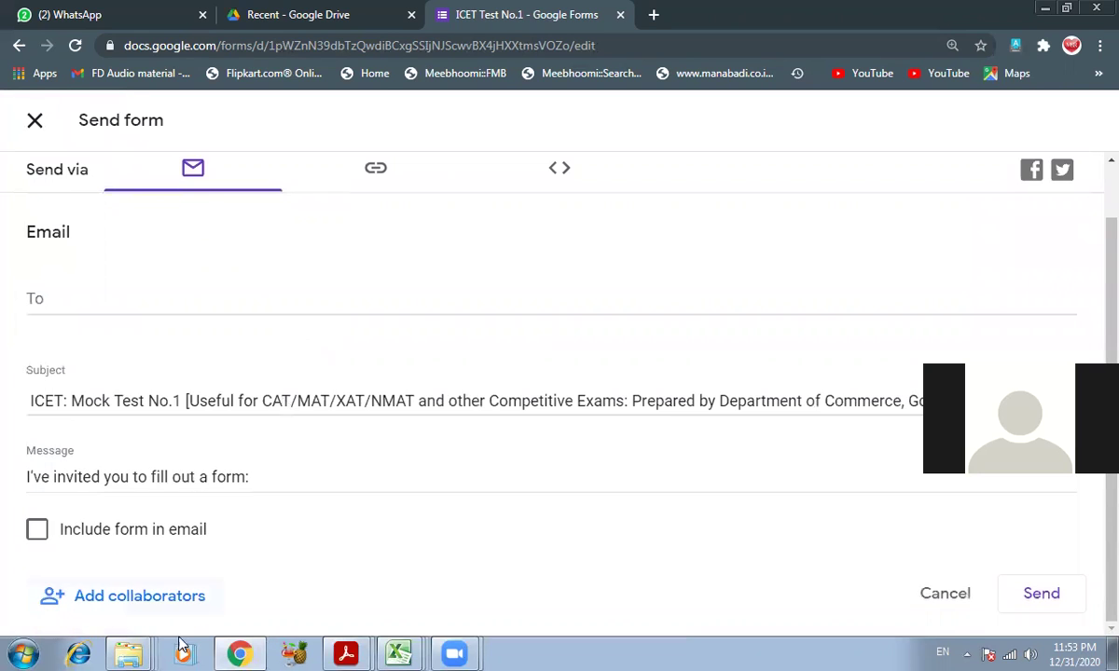
{"action": "left_click", "coordinate": [137, 606]}
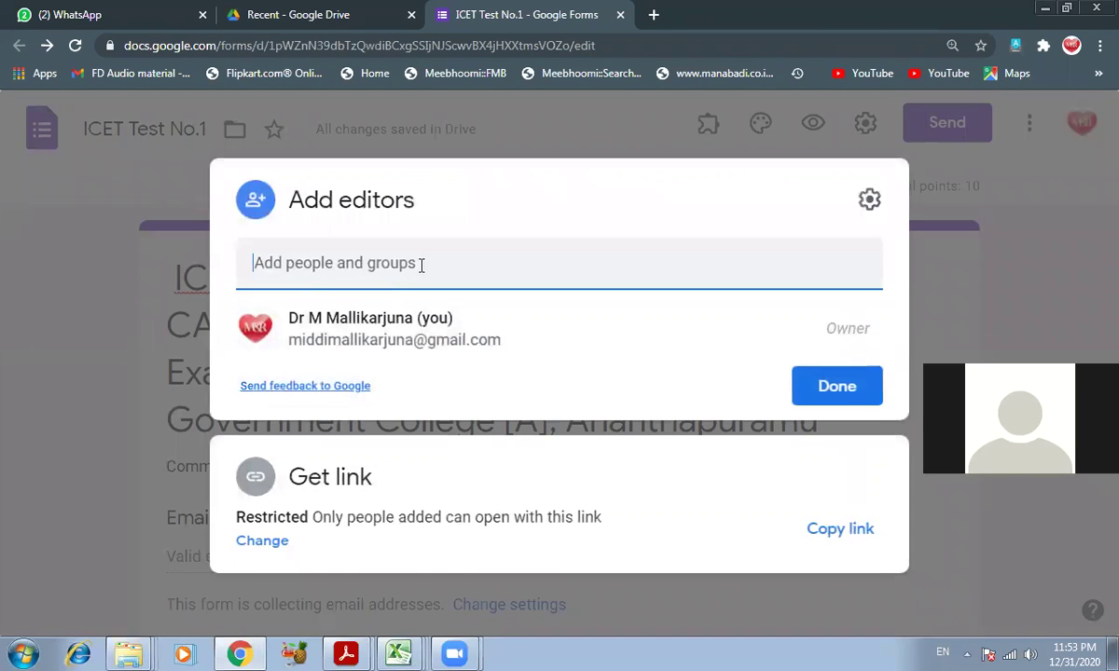
- Enter a collaborator's e-mail address in the Add people and groups field
{"action": "left_click", "coordinate": [577, 268]}
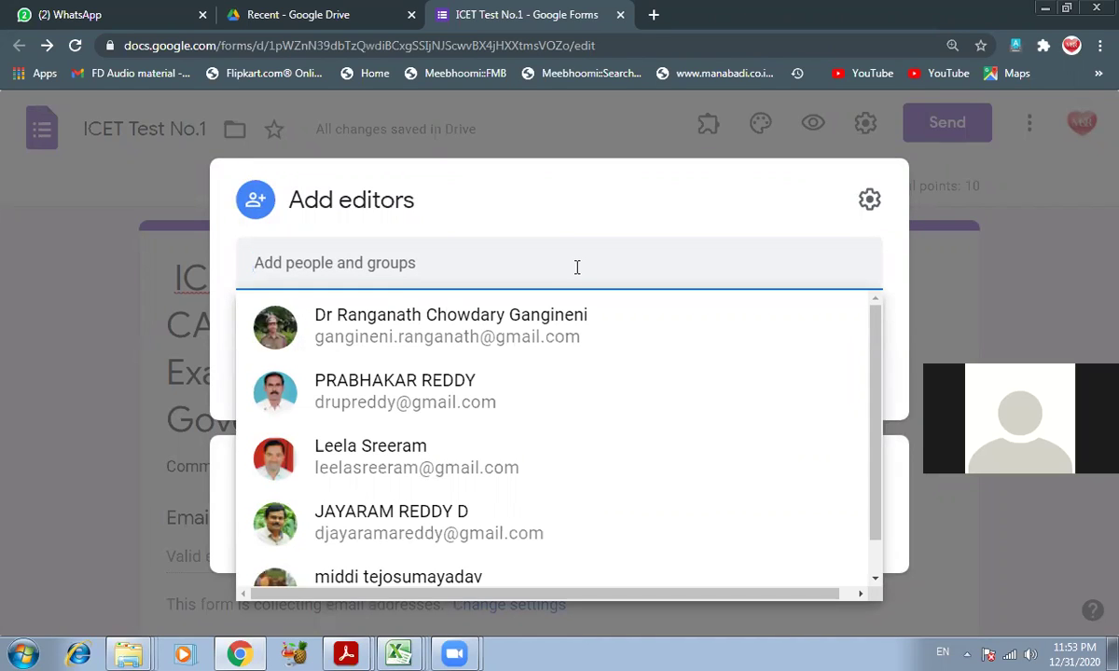
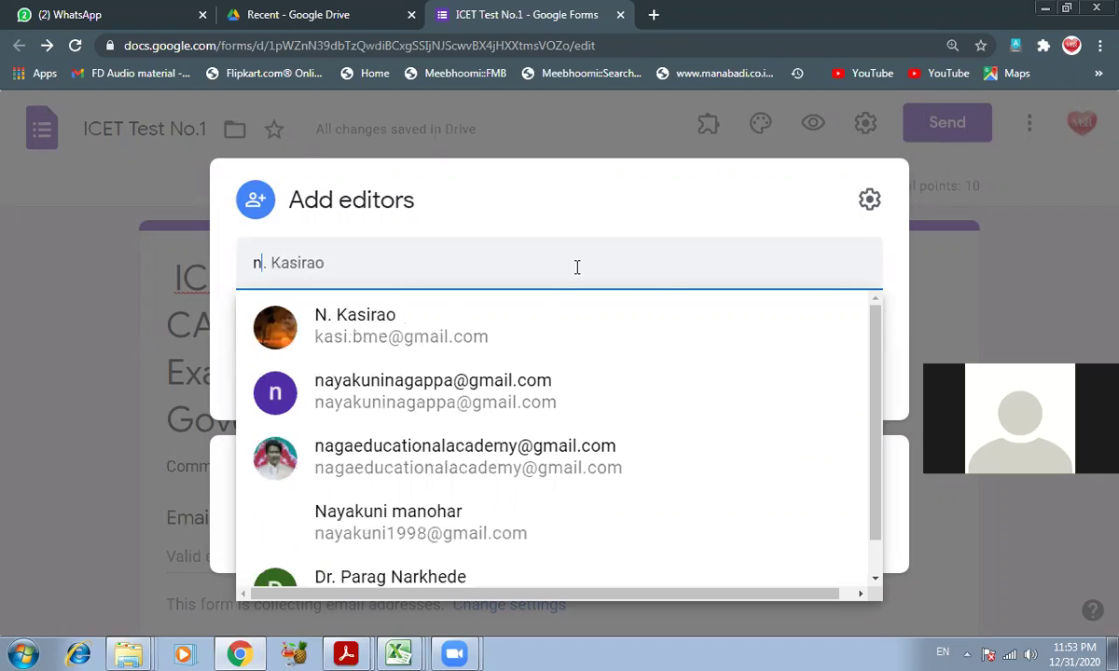
{"action": "key", "text": "ctrl+a"}
{"action": "type", "text": "nbk"}
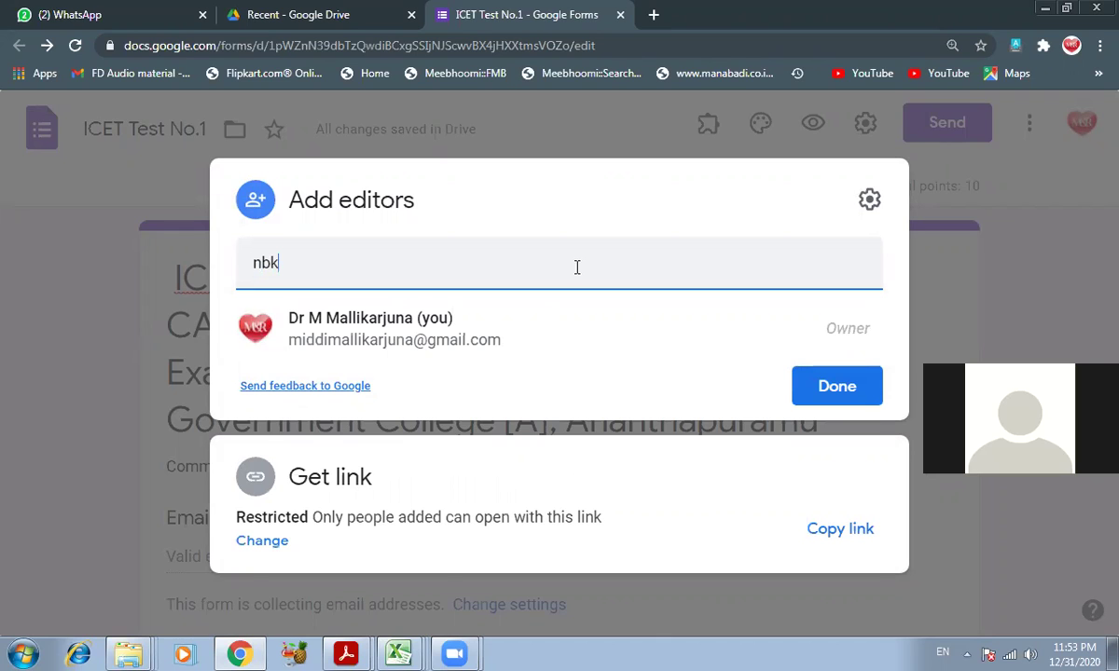
{"action": "key", "text": "BackSpace"}
{"action": "key", "text": "BackSpace"}
{"action": "type", "text": "vk"}
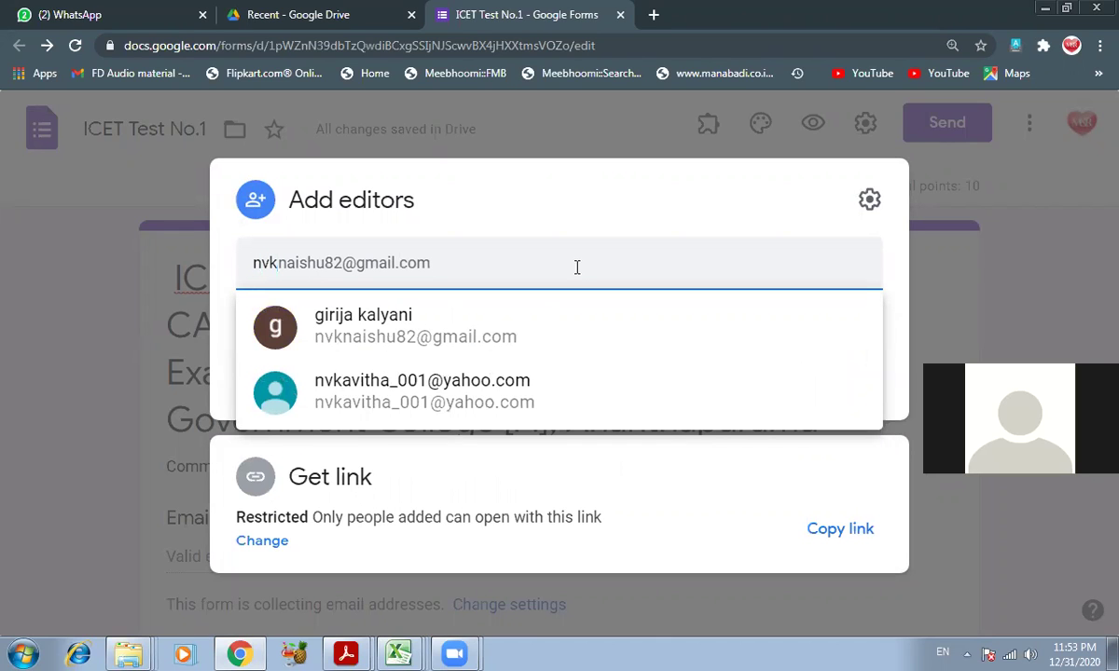
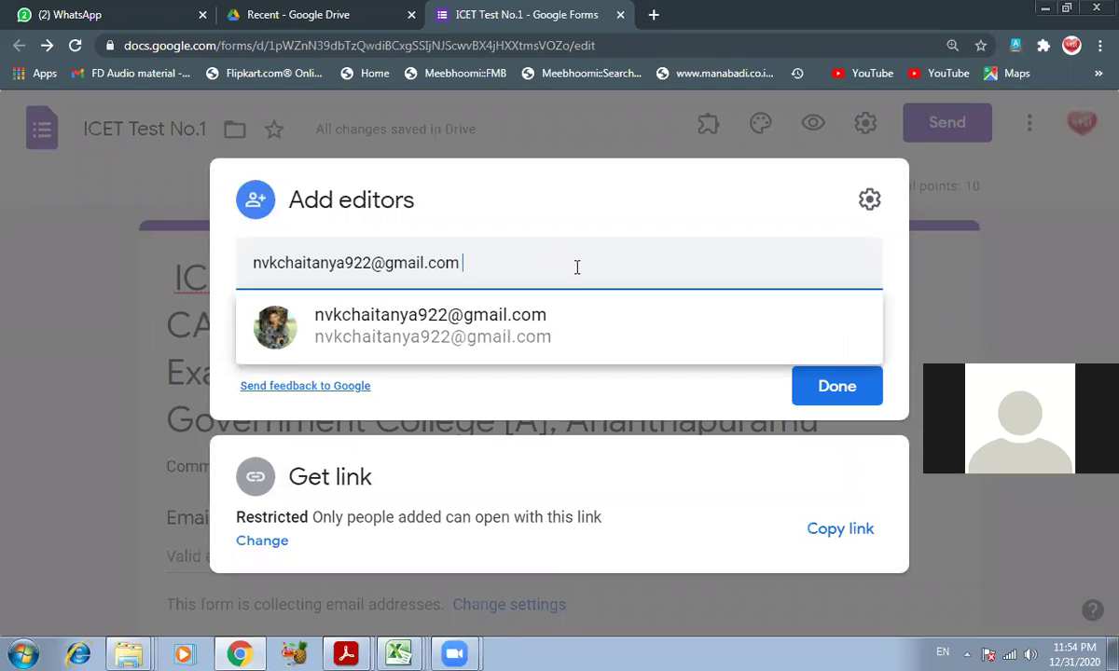
{"action": "type", "text": ";"}
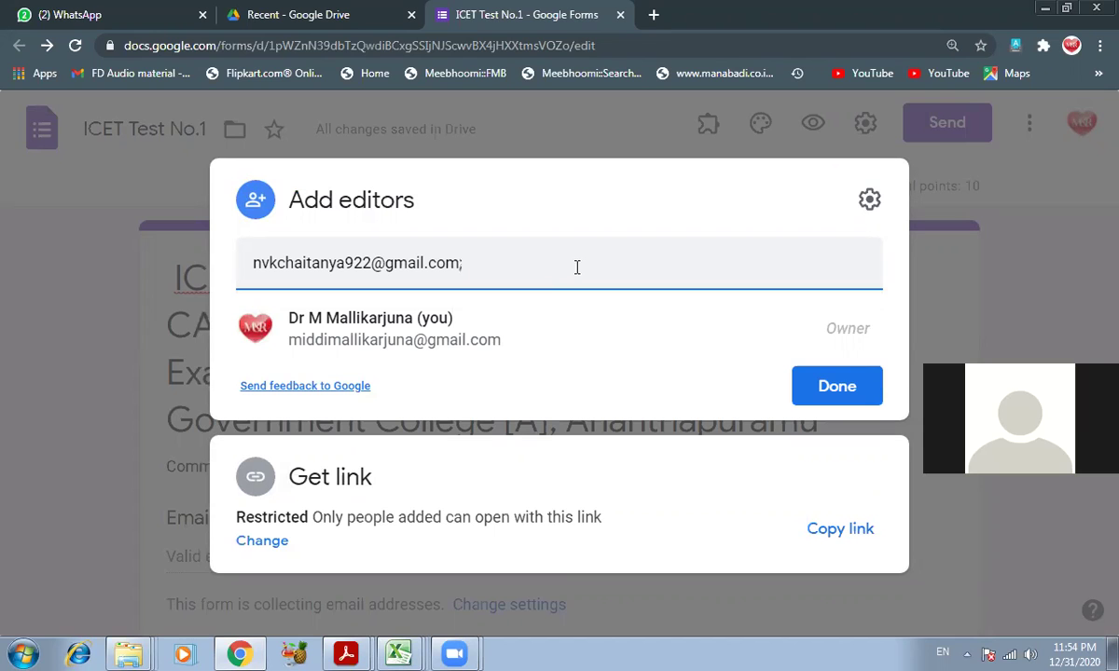
{"action": "type", "text": " dru"}
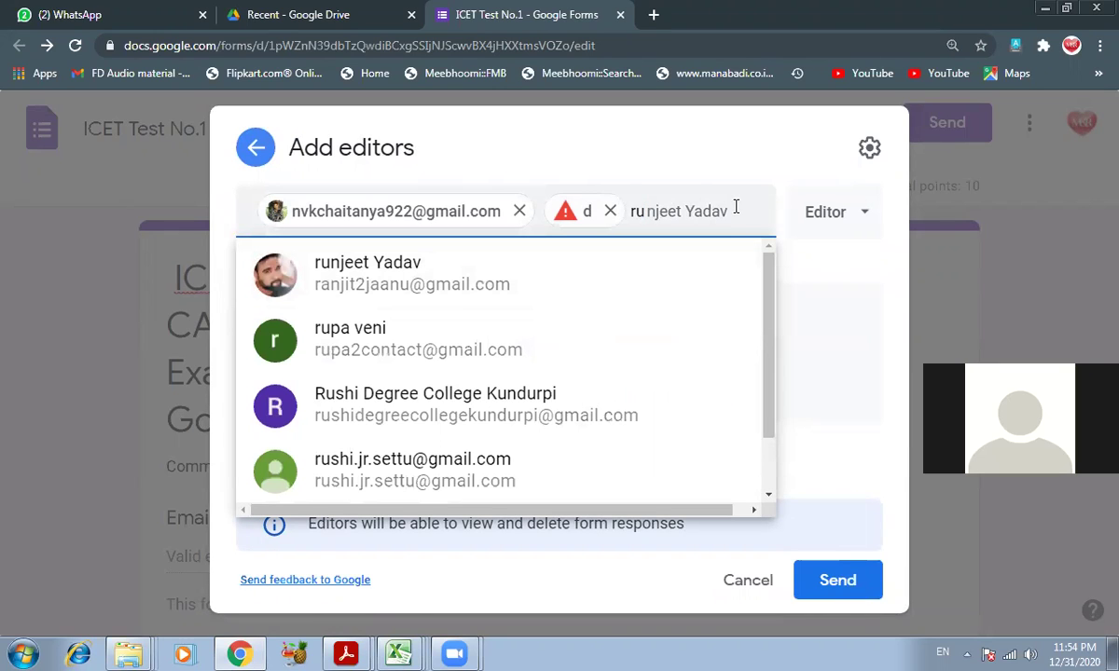
- Add the suggested contacts as editors, including one found by searching 'dru'
{"action": "key", "text": "BackSpace"}
{"action": "key", "text": "BackSpace"}
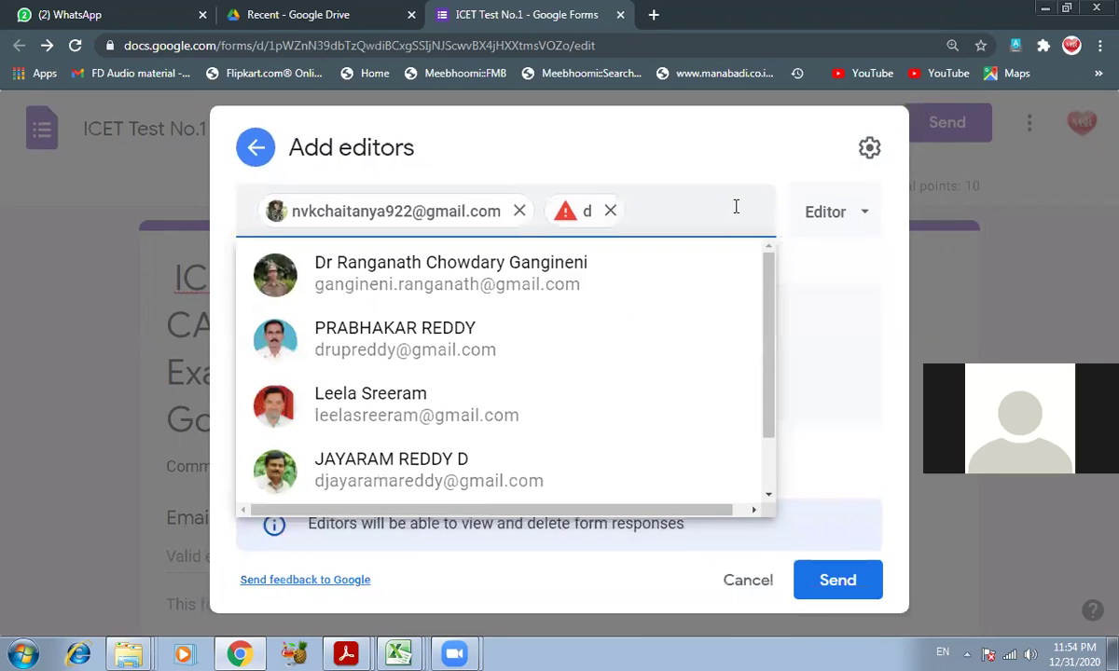
{"action": "key", "text": "BackSpace"}
{"action": "key", "text": "BackSpace"}
{"action": "key", "text": "BackSpace"}
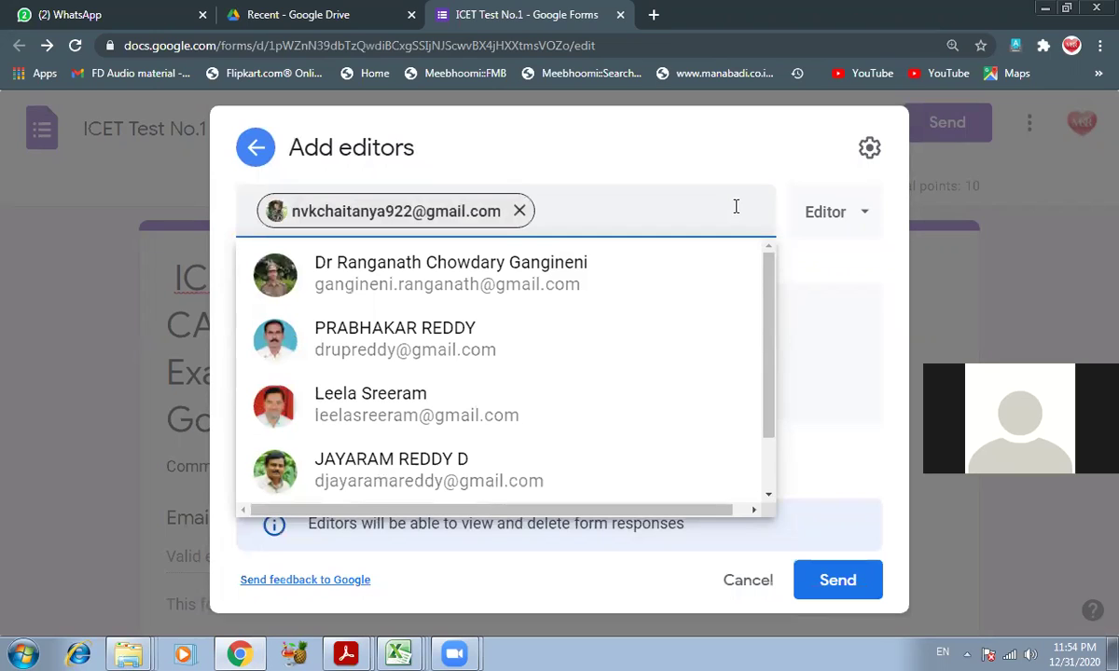
{"action": "left_click", "coordinate": [586, 213]}
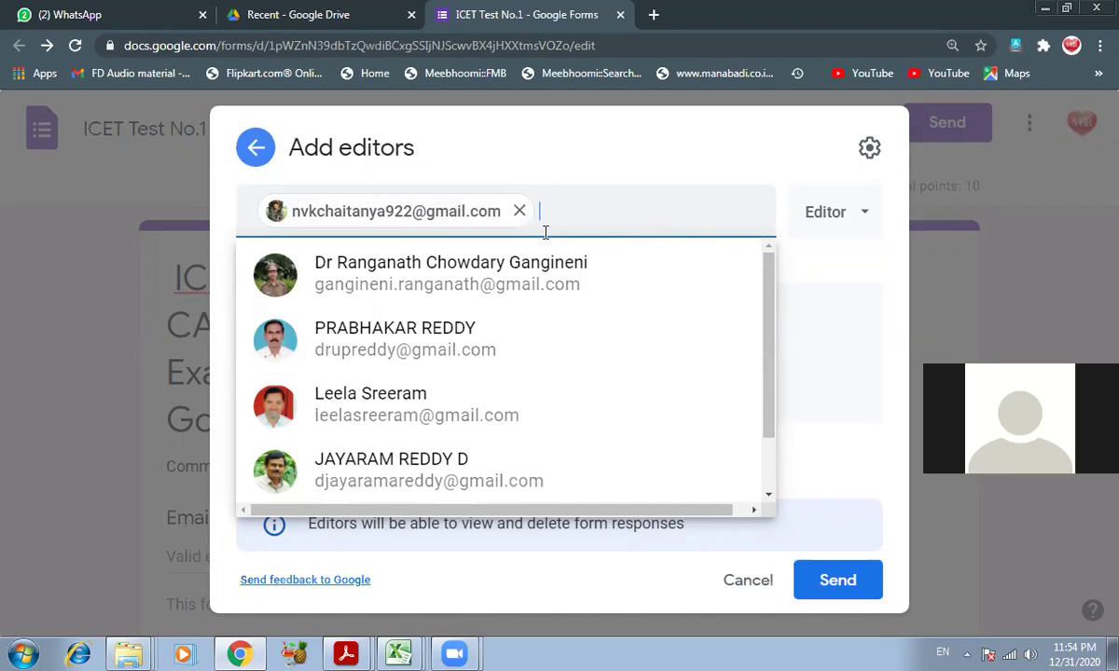
{"action": "left_click", "coordinate": [495, 284]}
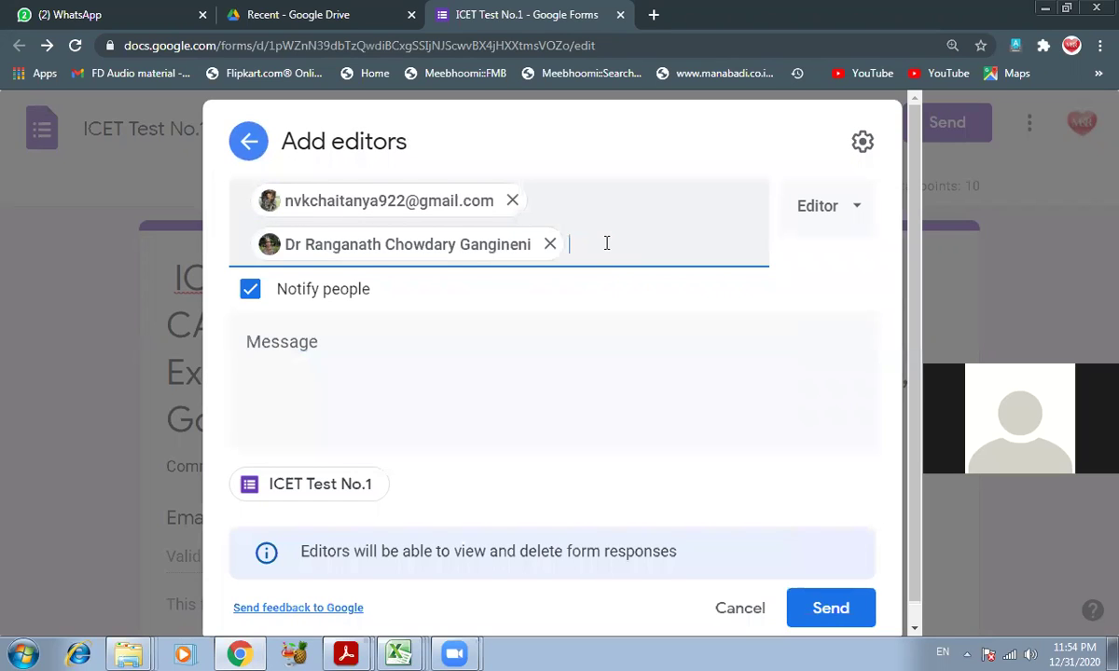
{"action": "type", "text": "dru"}
{"action": "left_click", "coordinate": [478, 311]}
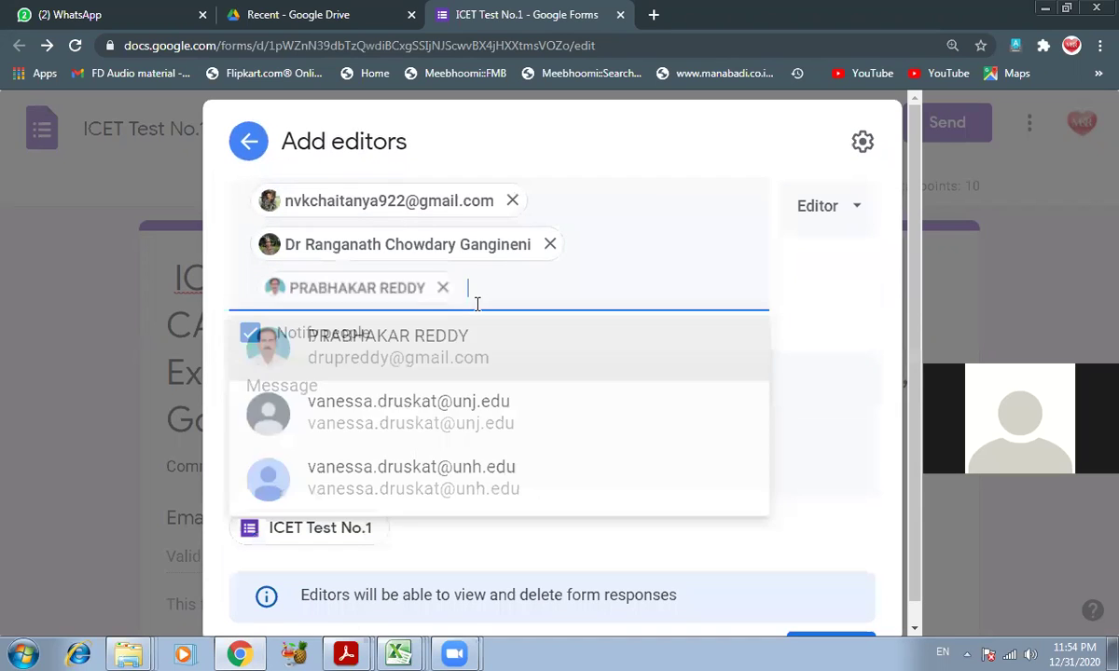
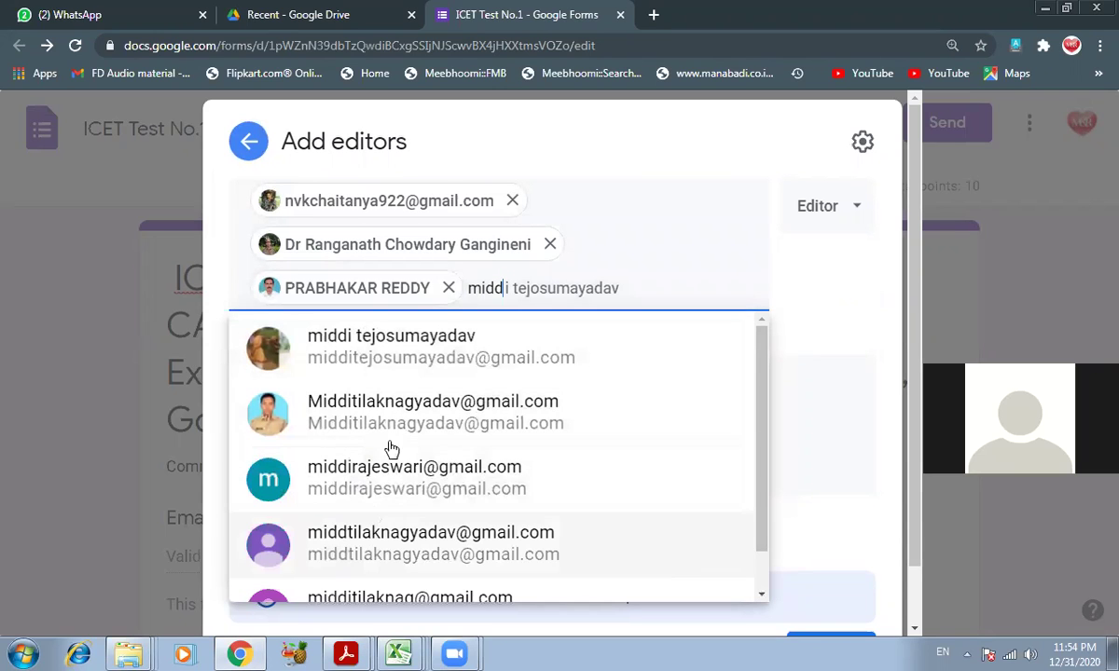
- Add another editor by typing their full e-mail address and accepting the match
{"action": "scroll", "coordinate": [387, 438], "scroll_direction": "down", "scroll_amount": 1}
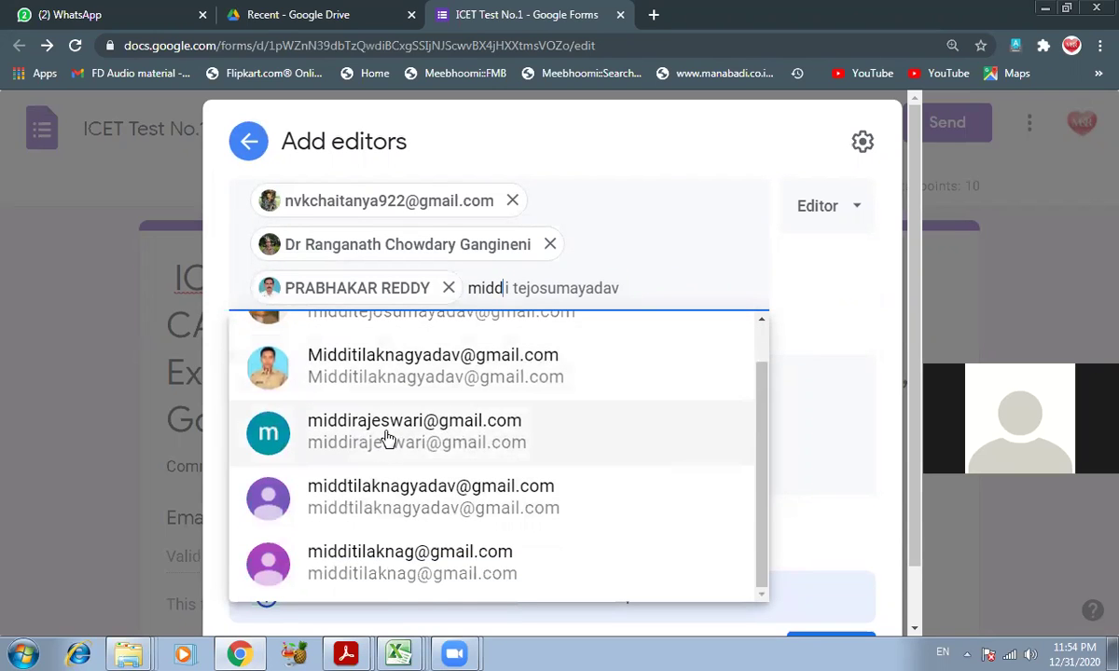
{"action": "scroll", "coordinate": [373, 401], "scroll_direction": "up", "scroll_amount": 1}
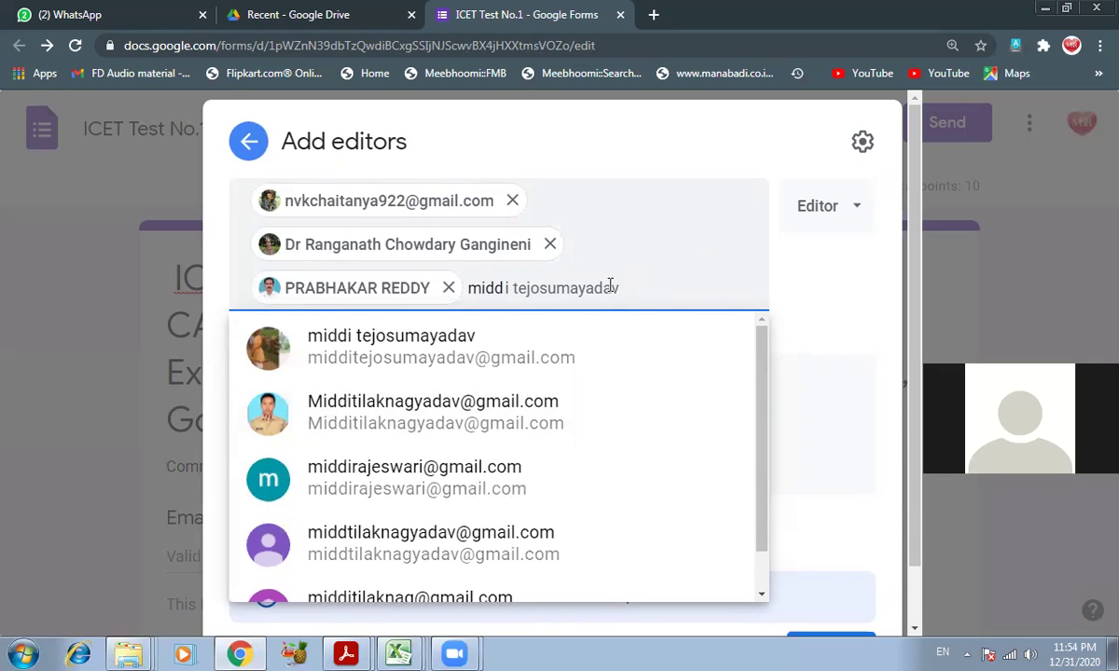
{"action": "key", "text": "BackSpace"}
{"action": "key", "text": "BackSpace"}
{"action": "key", "text": "BackSpace"}
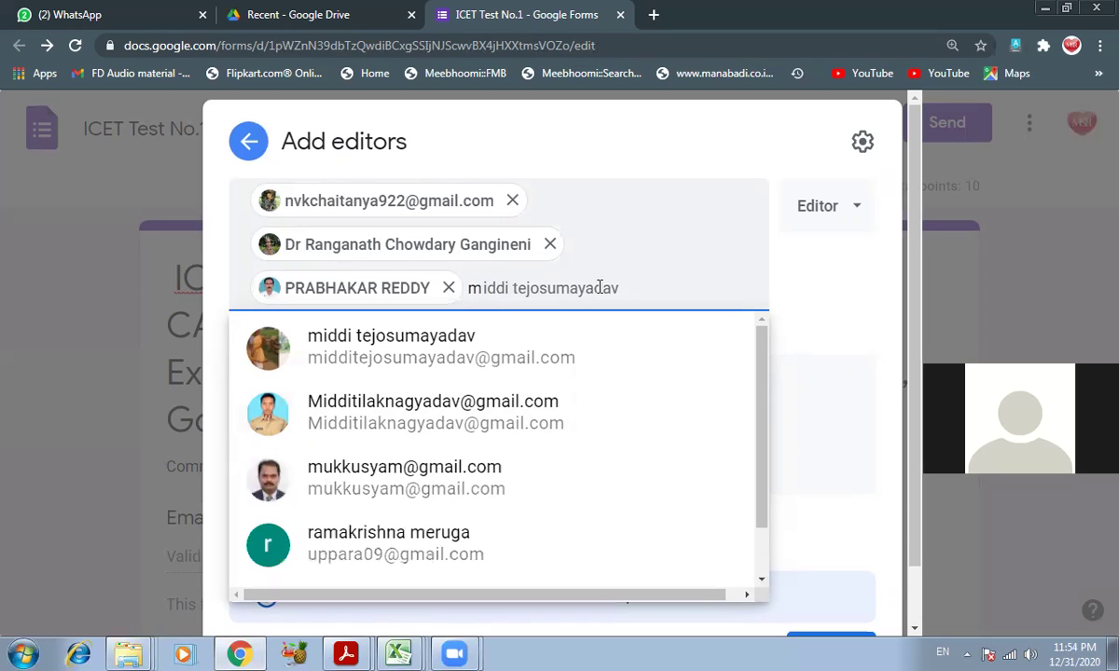
{"action": "key", "text": "BackSpace"}
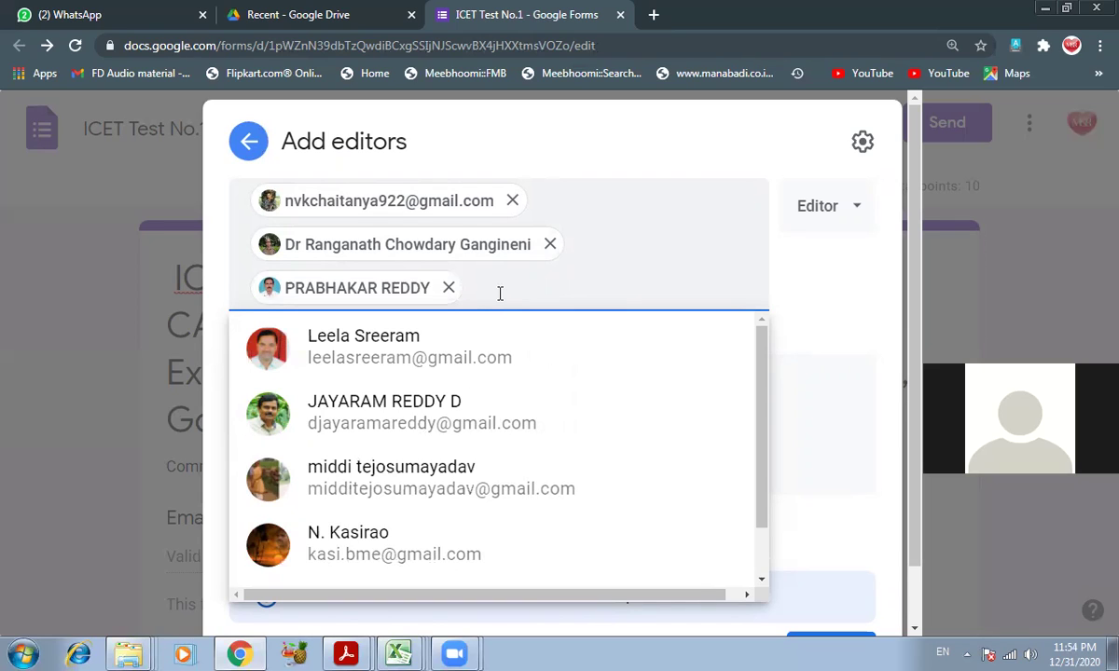
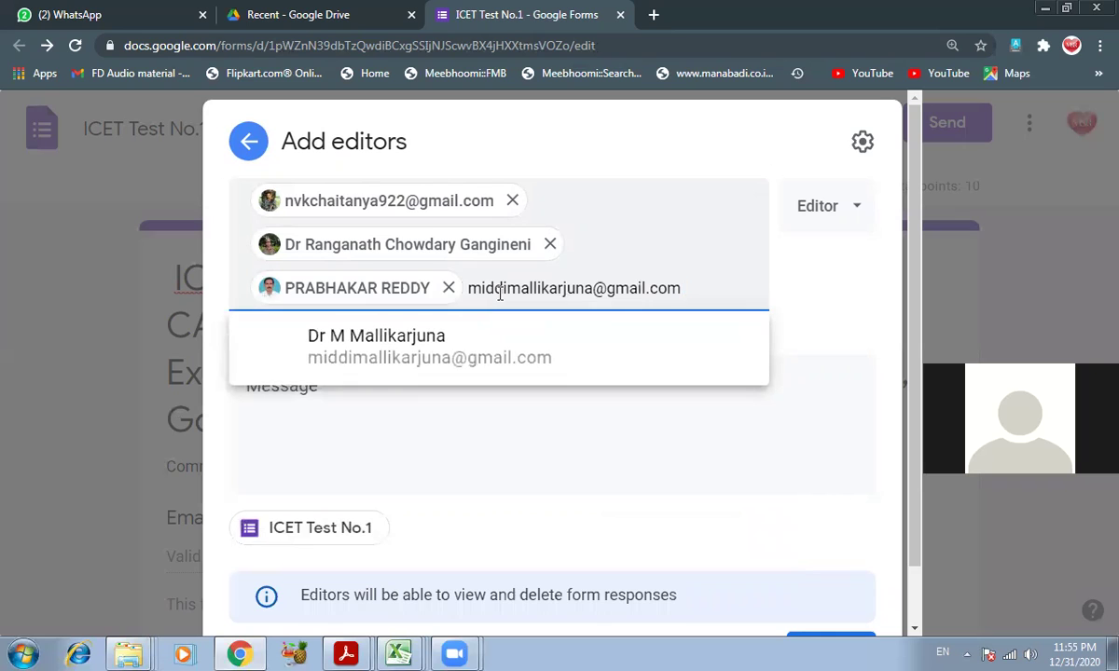
{"action": "left_click", "coordinate": [400, 352]}
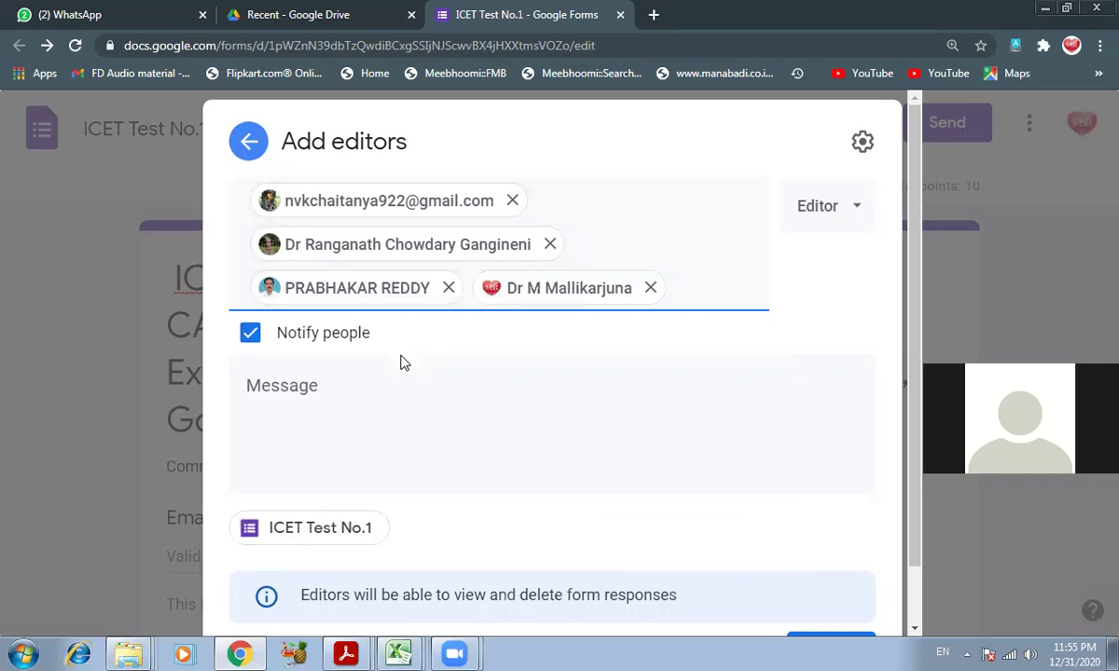
- Send the editor invitations to the added collaborators
{"action": "scroll", "coordinate": [437, 429], "scroll_direction": "down", "scroll_amount": 1}
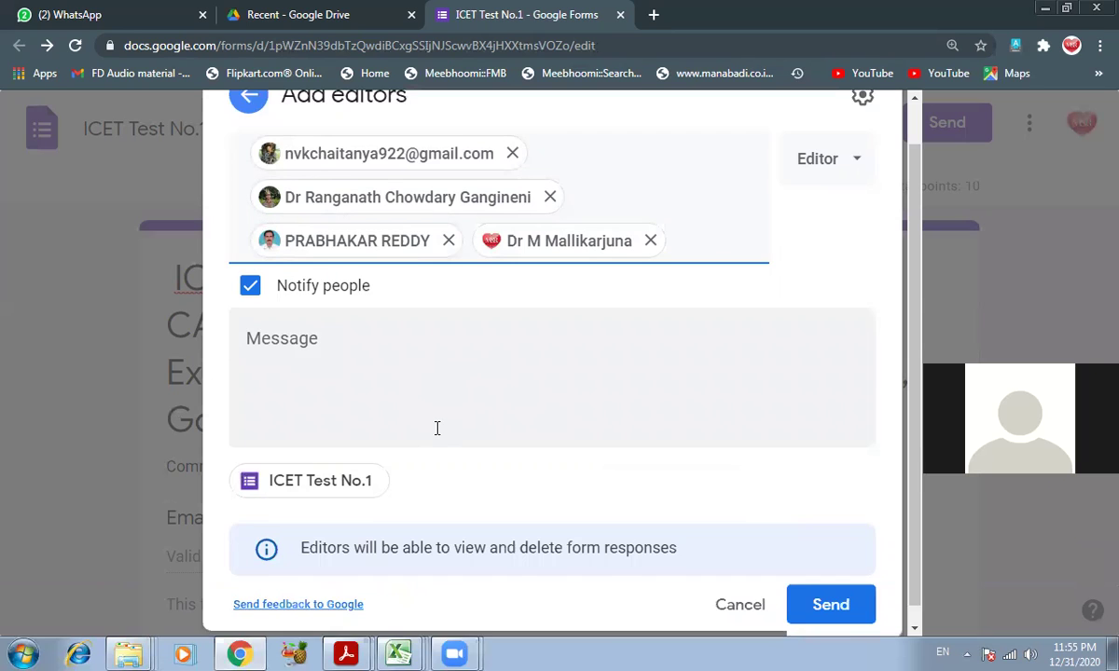
{"action": "scroll", "coordinate": [460, 428], "scroll_direction": "up", "scroll_amount": 1}
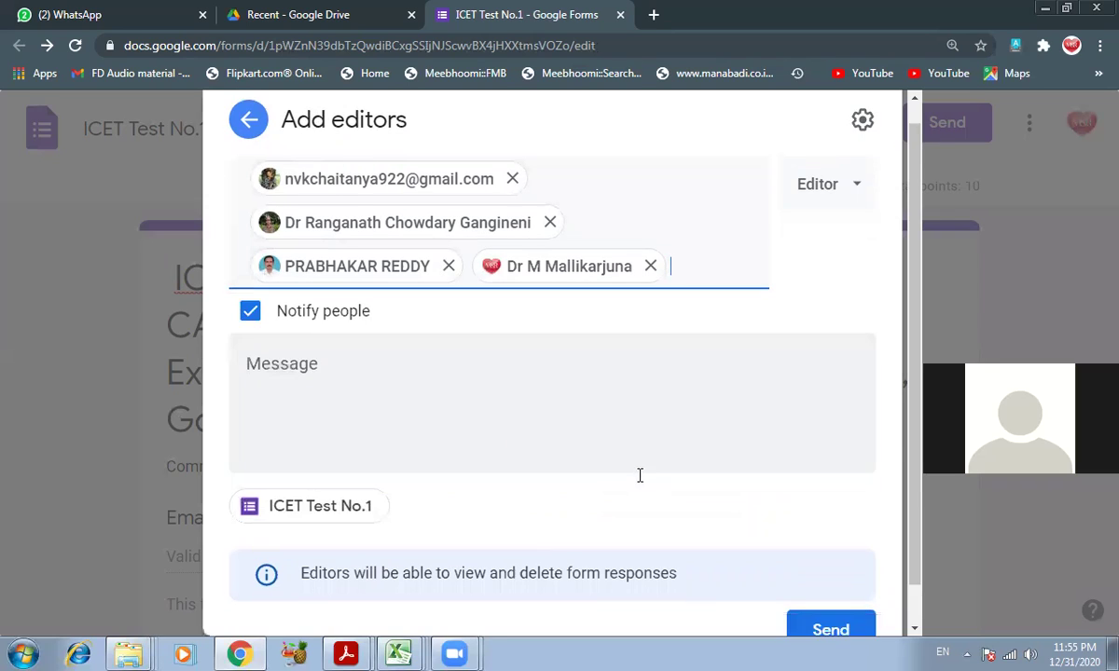
{"action": "scroll", "coordinate": [640, 476], "scroll_direction": "down", "scroll_amount": 1}
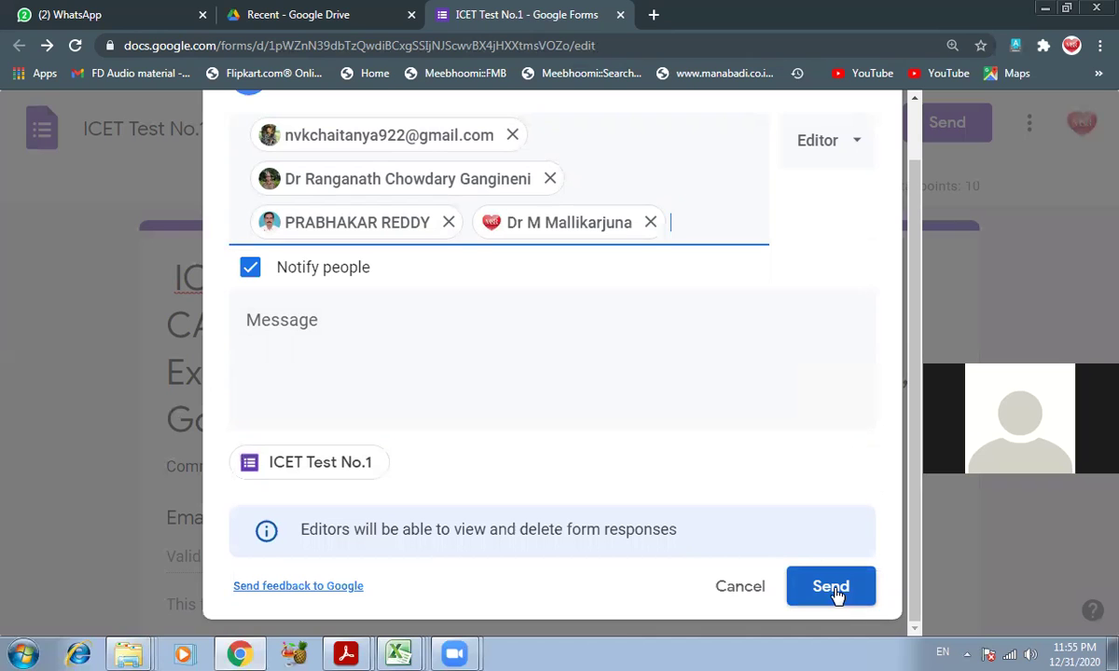
{"action": "left_click", "coordinate": [831, 588]}
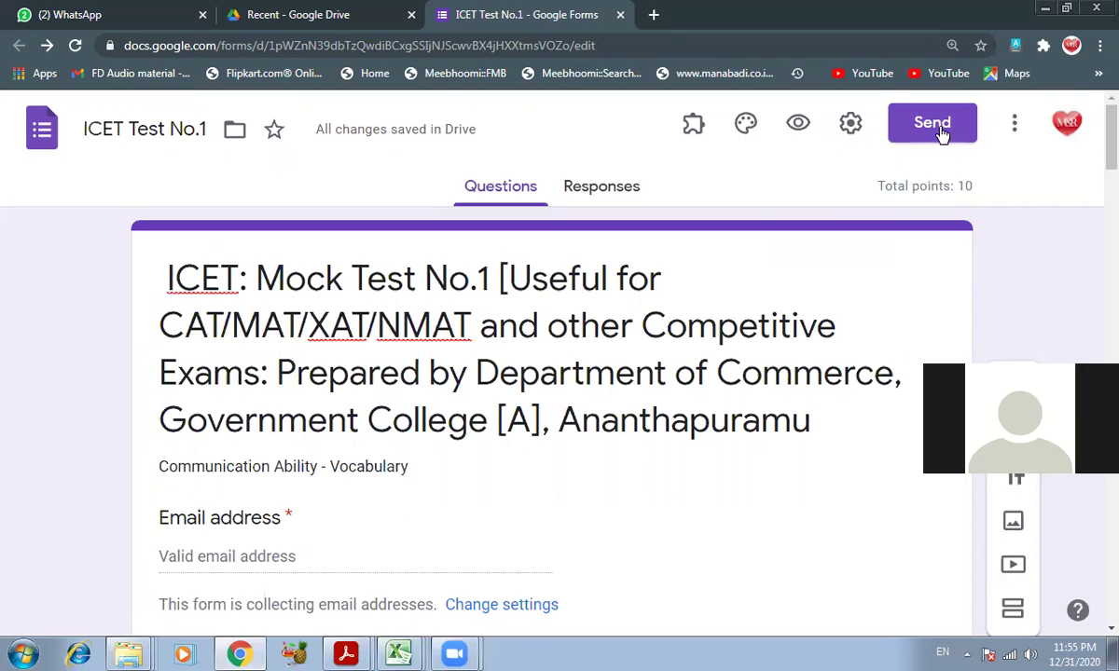
- Reopen the Send form dialog and display the quiz's full-length respondent link
{"action": "left_click", "coordinate": [937, 131]}
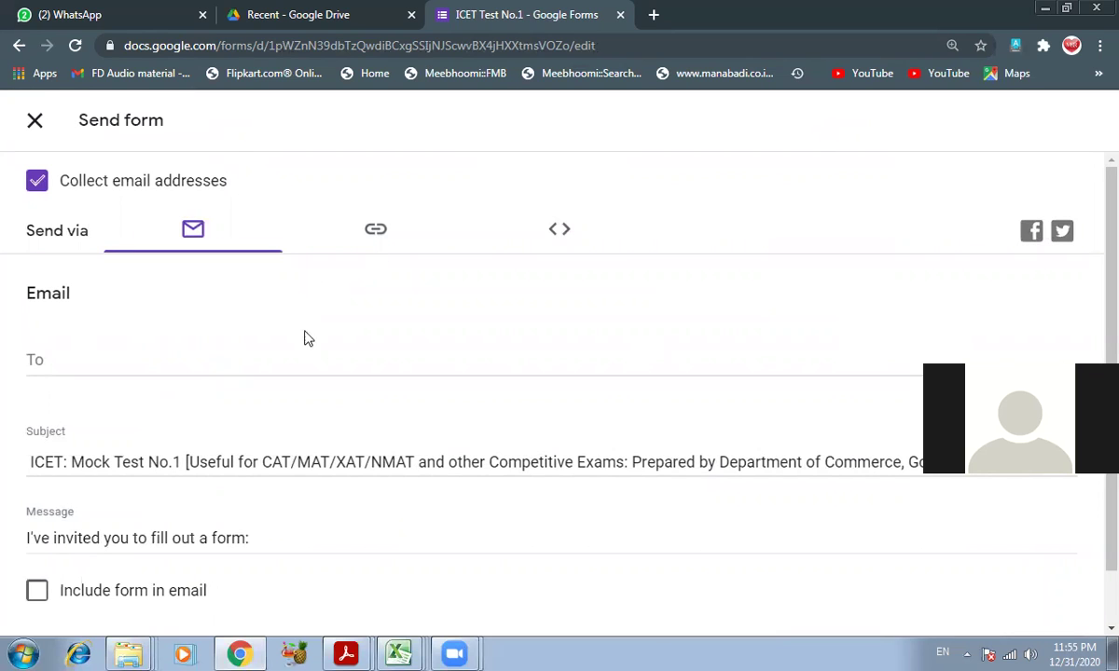
{"action": "left_click", "coordinate": [51, 131]}
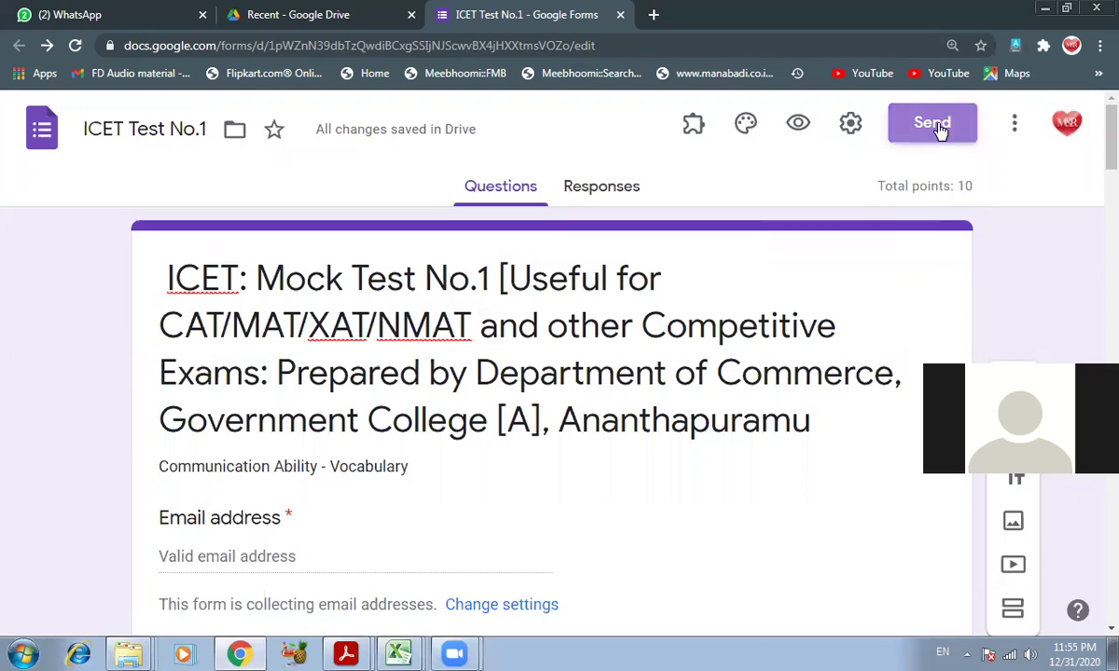
{"action": "left_click", "coordinate": [940, 131]}
{"action": "scroll", "coordinate": [358, 402], "scroll_direction": "down", "scroll_amount": 1}
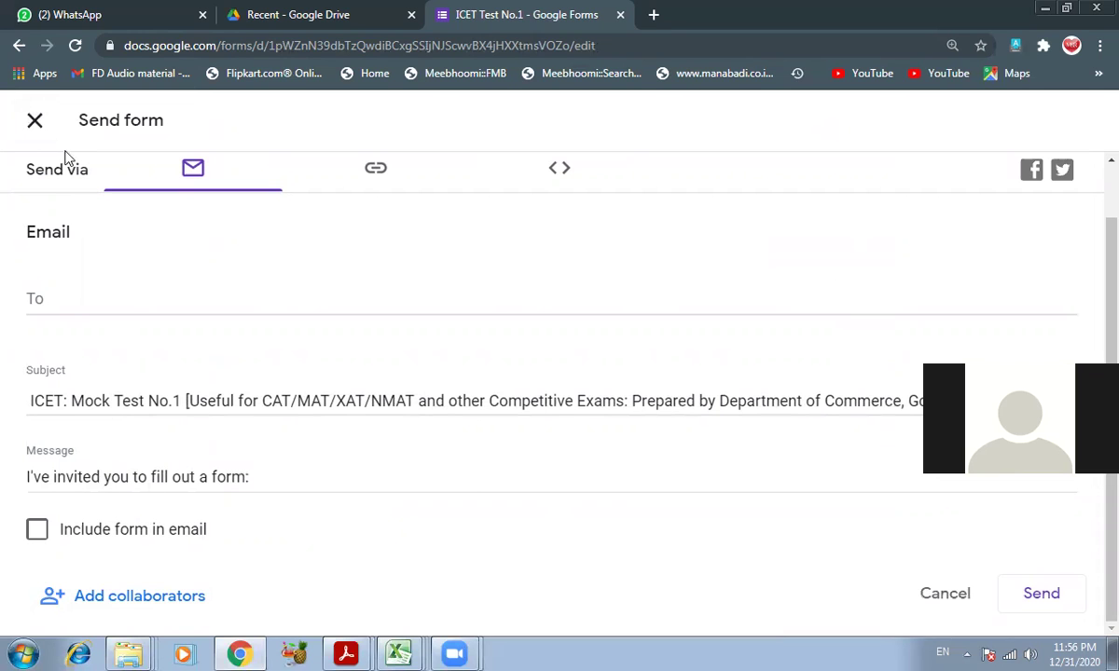
{"action": "left_click", "coordinate": [34, 124]}
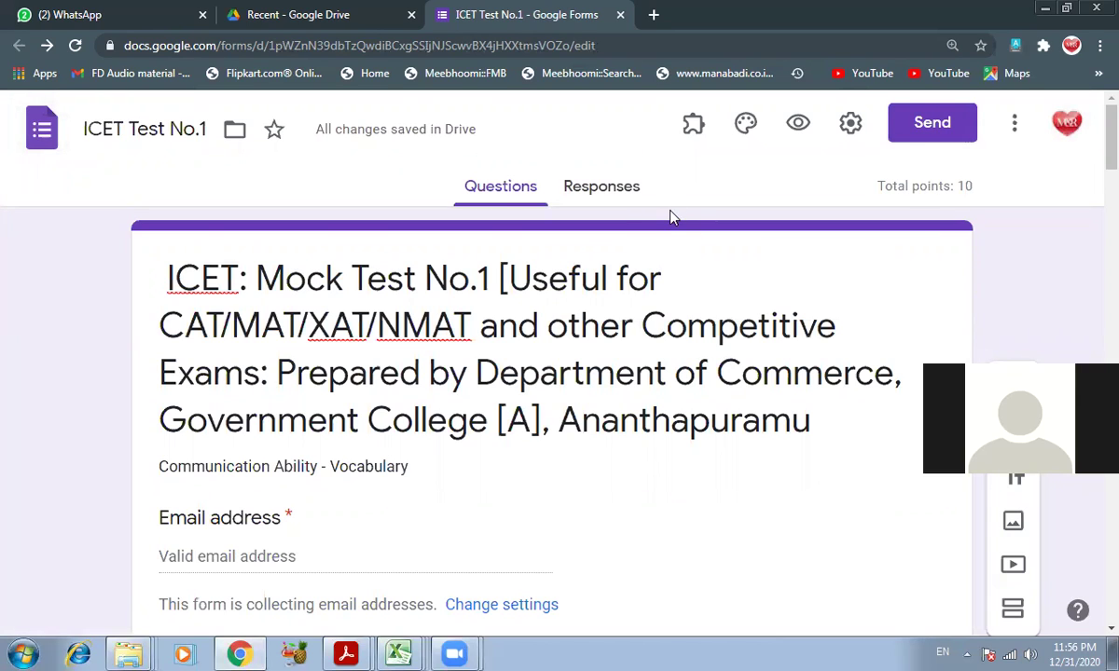
{"action": "left_click", "coordinate": [942, 124]}
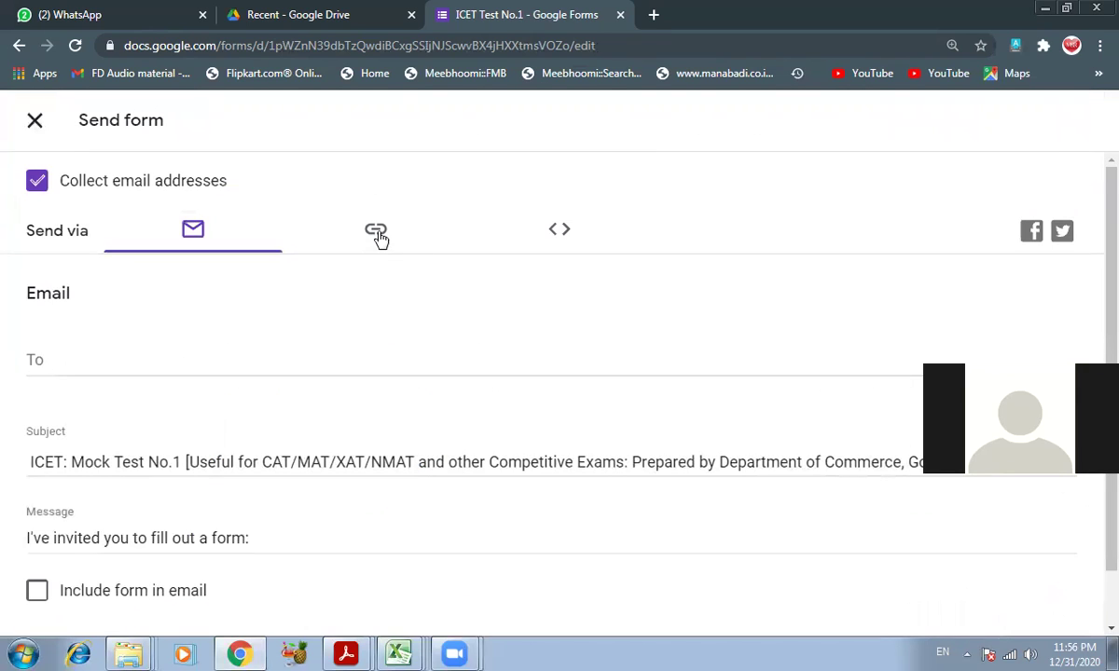
{"action": "left_click", "coordinate": [377, 233]}
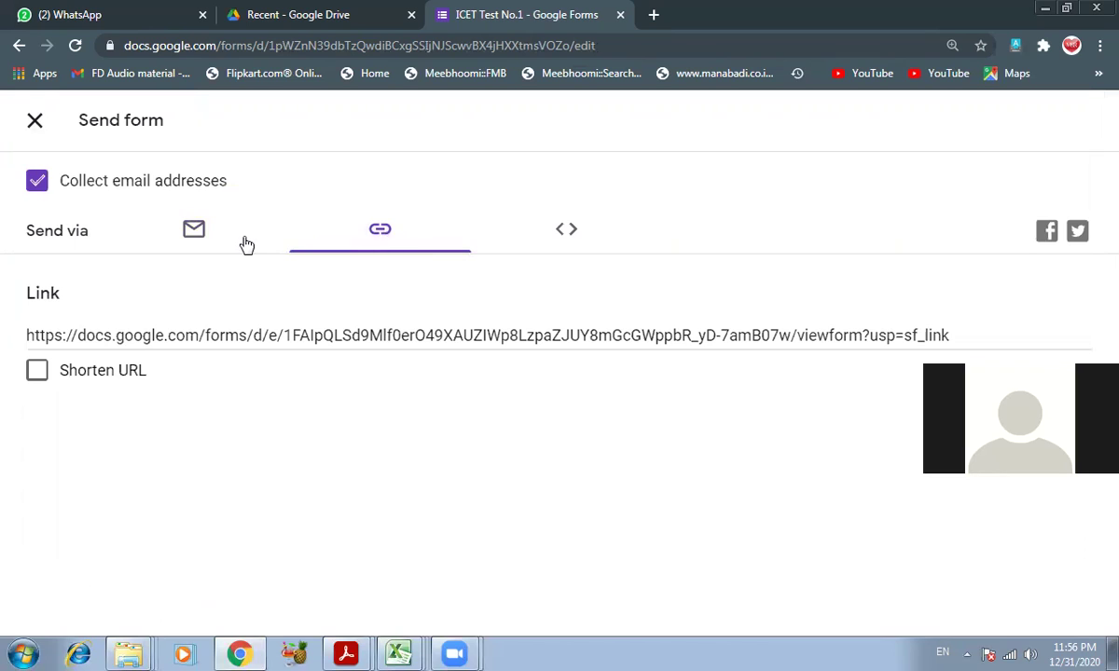
- Shorten the quiz link to a forms.gle address and copy it to the clipboard
{"action": "left_click", "coordinate": [195, 232]}
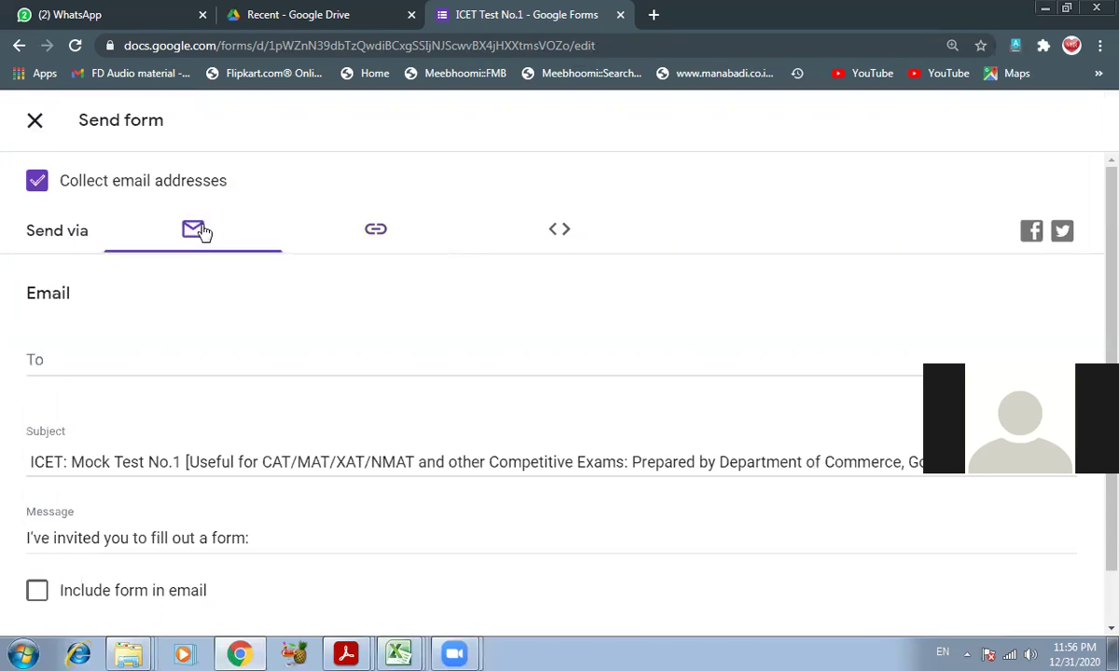
{"action": "left_click", "coordinate": [374, 233]}
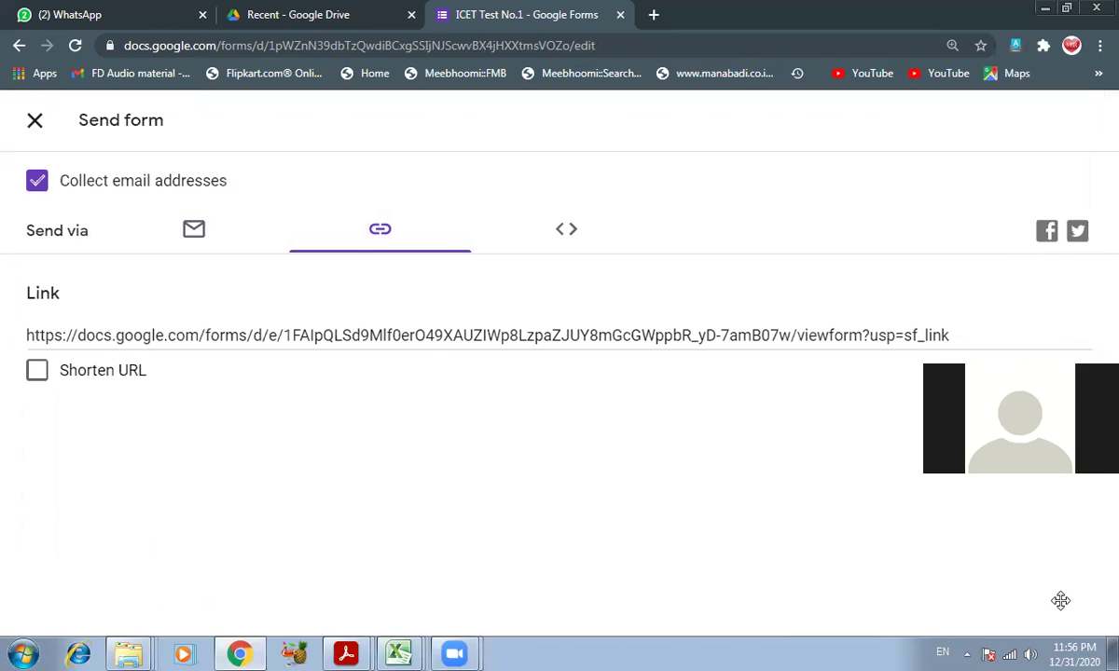
{"action": "left_click", "coordinate": [37, 371]}
{"action": "left_click", "coordinate": [37, 371]}
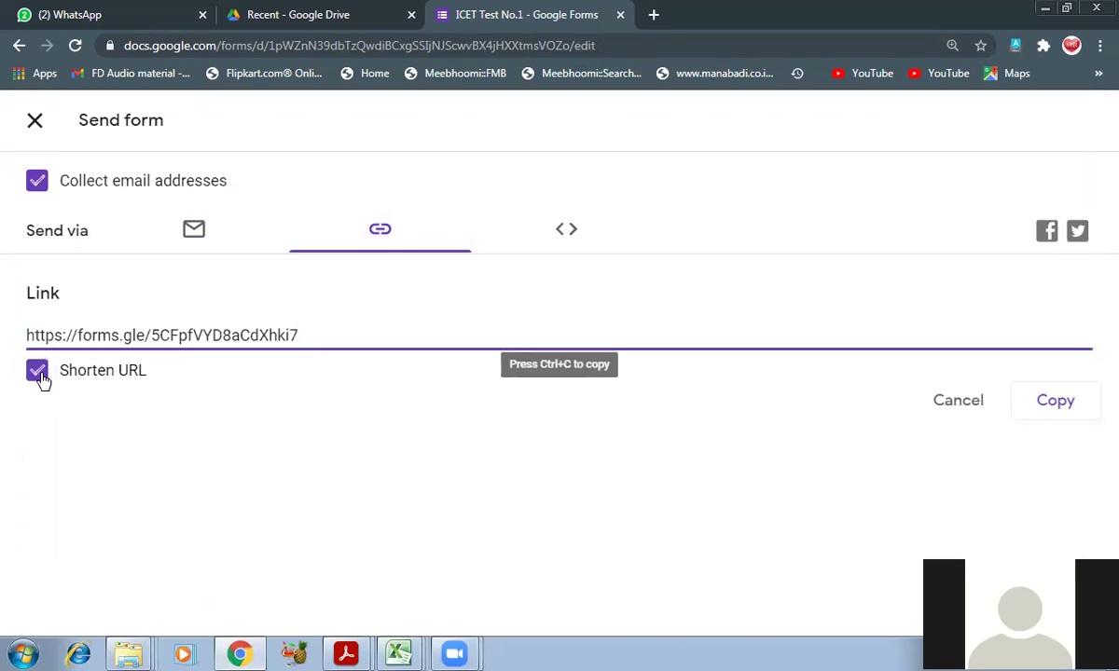
{"action": "left_click", "coordinate": [37, 371]}
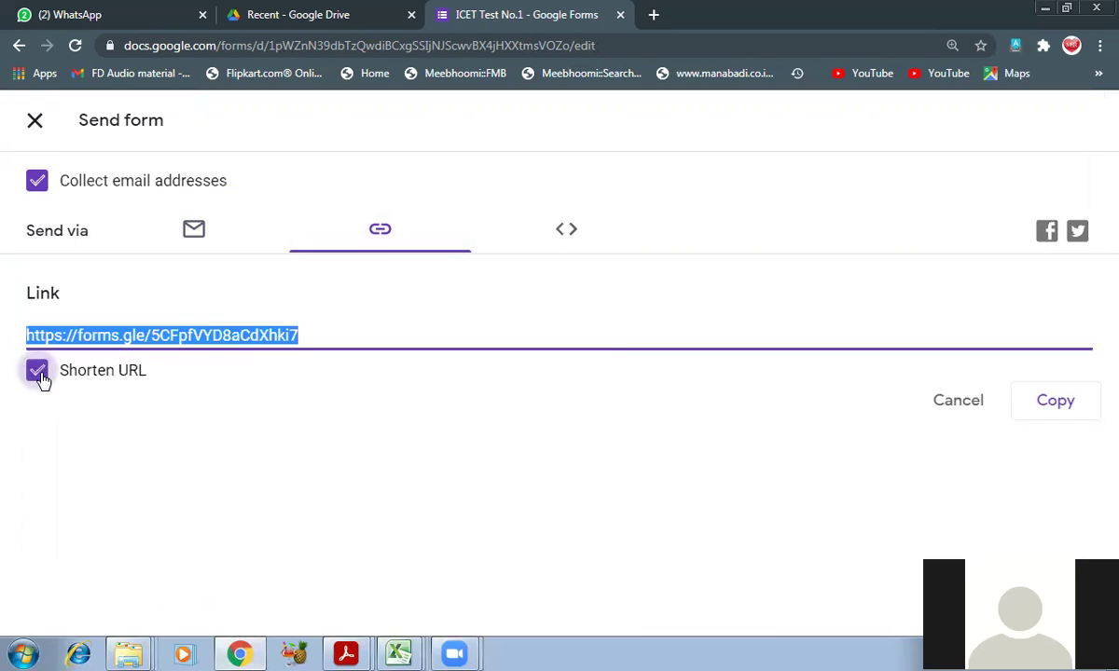
{"action": "left_click", "coordinate": [38, 371]}
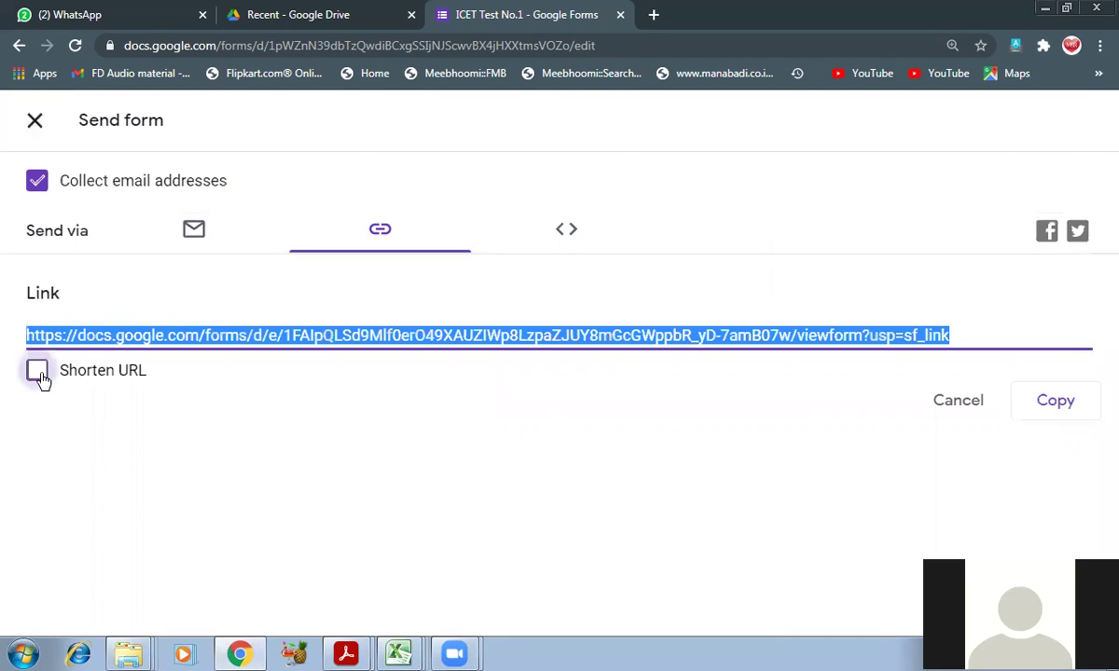
{"action": "left_click", "coordinate": [37, 371]}
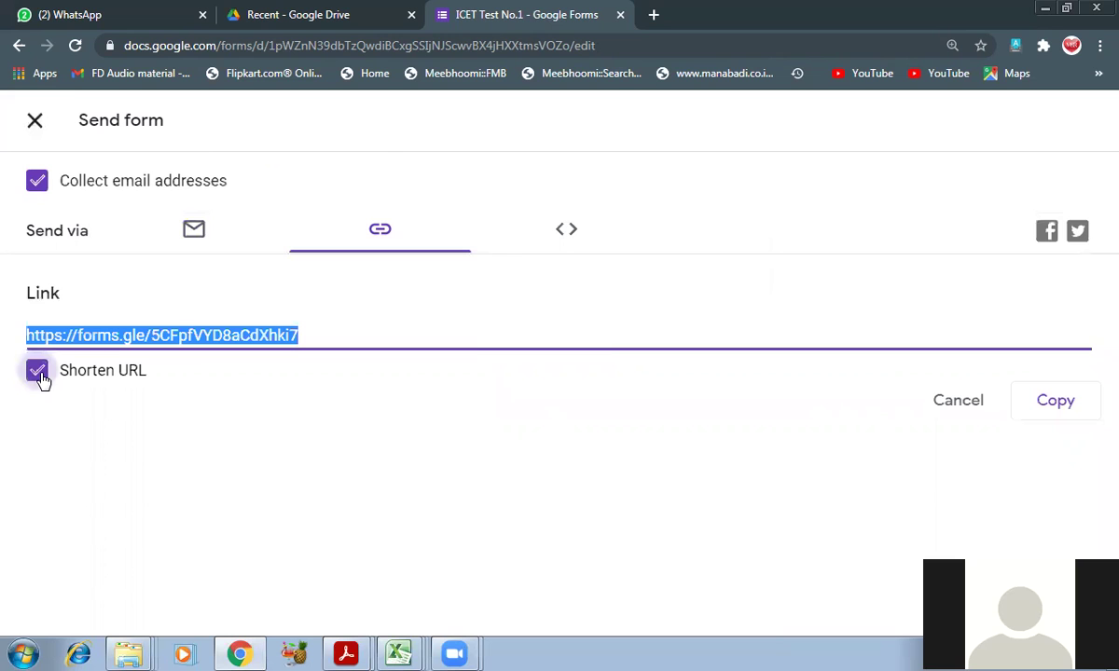
{"action": "left_click", "coordinate": [1051, 404]}
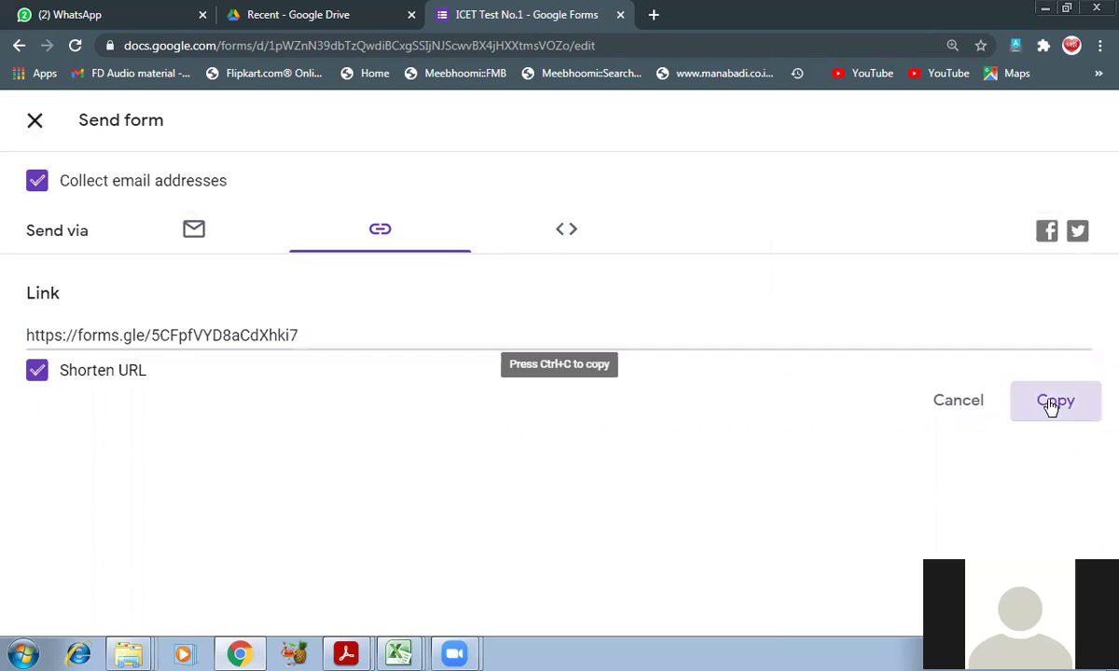
{"action": "left_click", "coordinate": [95, 11]}
- Search the chats for 'chai' and open the K1CA B student's conversation
{"action": "scroll", "coordinate": [269, 466], "scroll_direction": "up", "scroll_amount": 2}
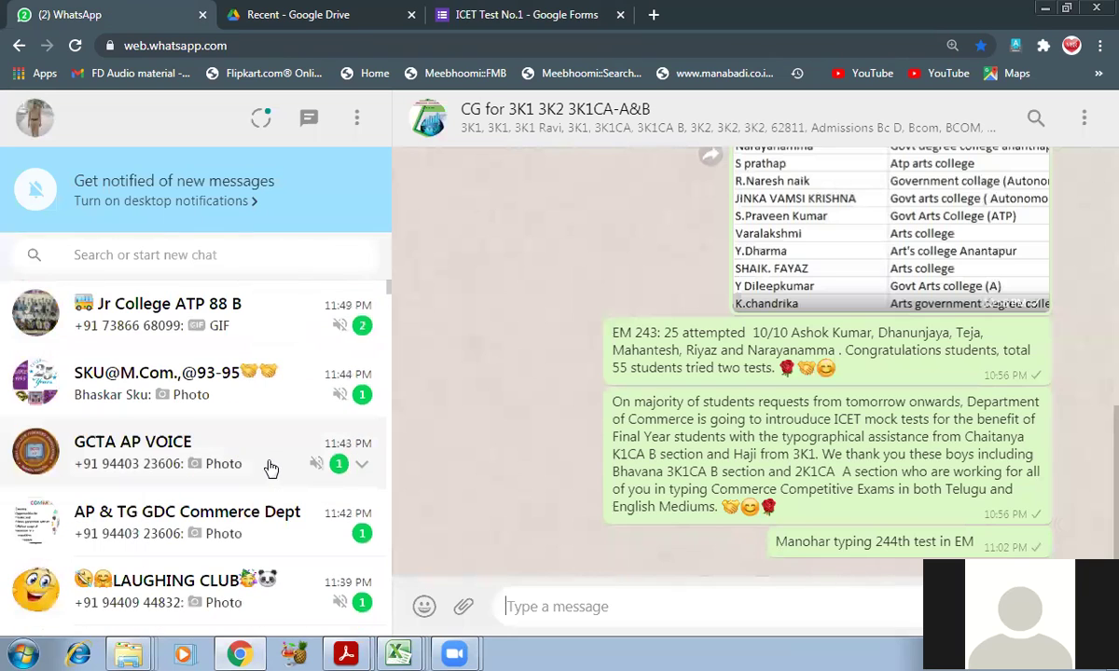
{"action": "scroll", "coordinate": [270, 466], "scroll_direction": "down", "scroll_amount": 1}
{"action": "scroll", "coordinate": [271, 466], "scroll_direction": "down", "scroll_amount": 4}
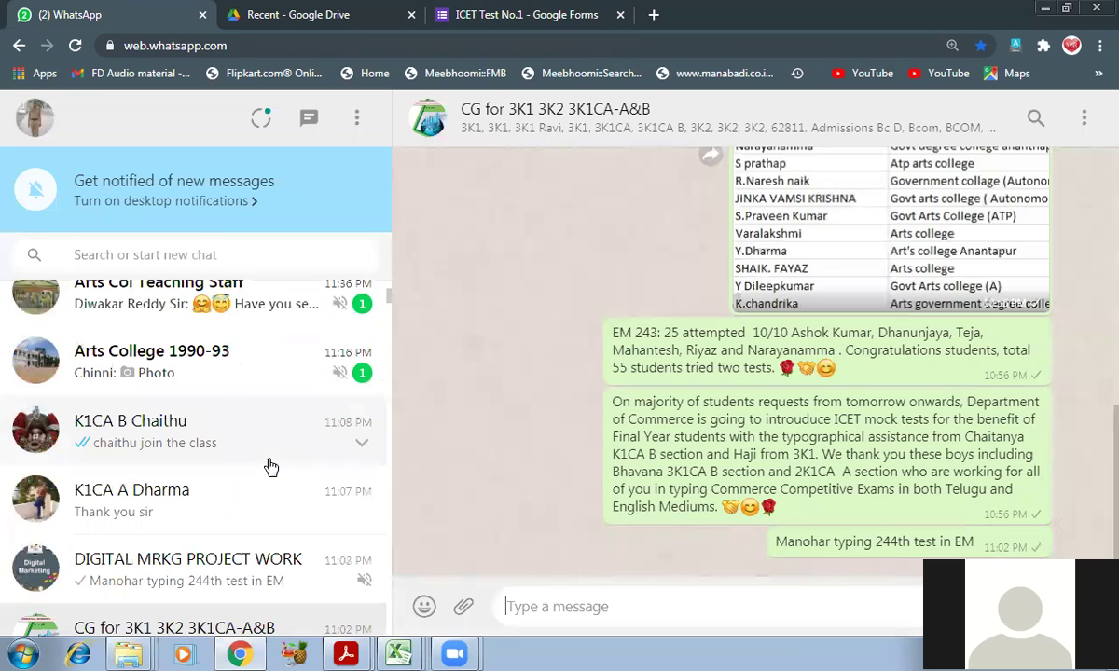
{"action": "scroll", "coordinate": [270, 466], "scroll_direction": "down", "scroll_amount": 2}
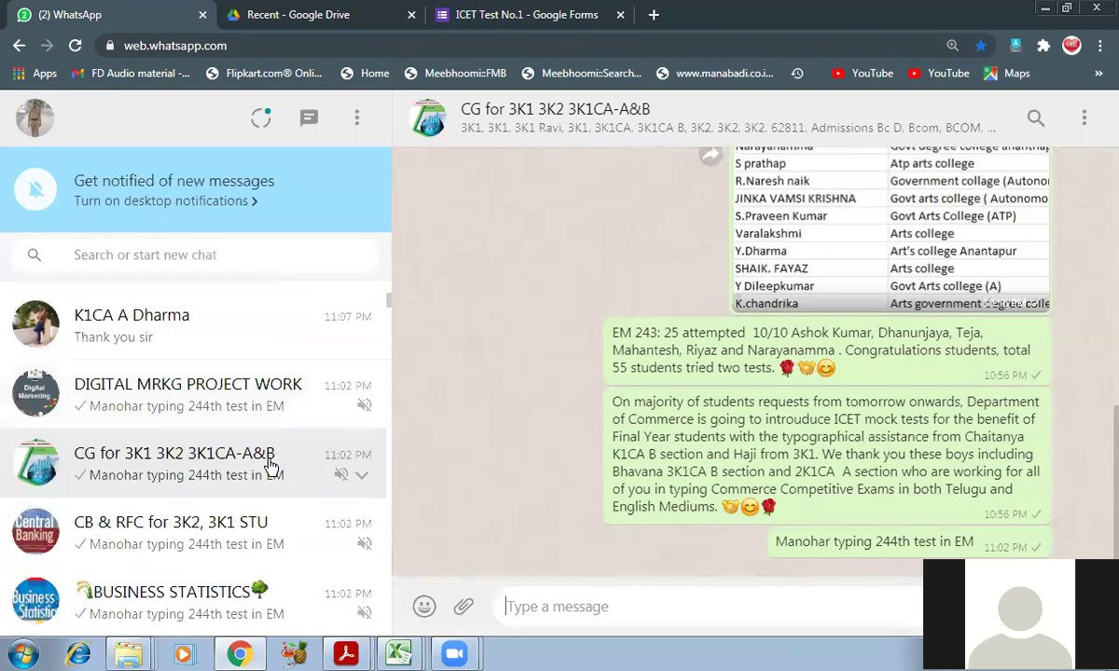
{"action": "scroll", "coordinate": [268, 464], "scroll_direction": "up", "scroll_amount": 1}
{"action": "scroll", "coordinate": [267, 463], "scroll_direction": "up", "scroll_amount": 3}
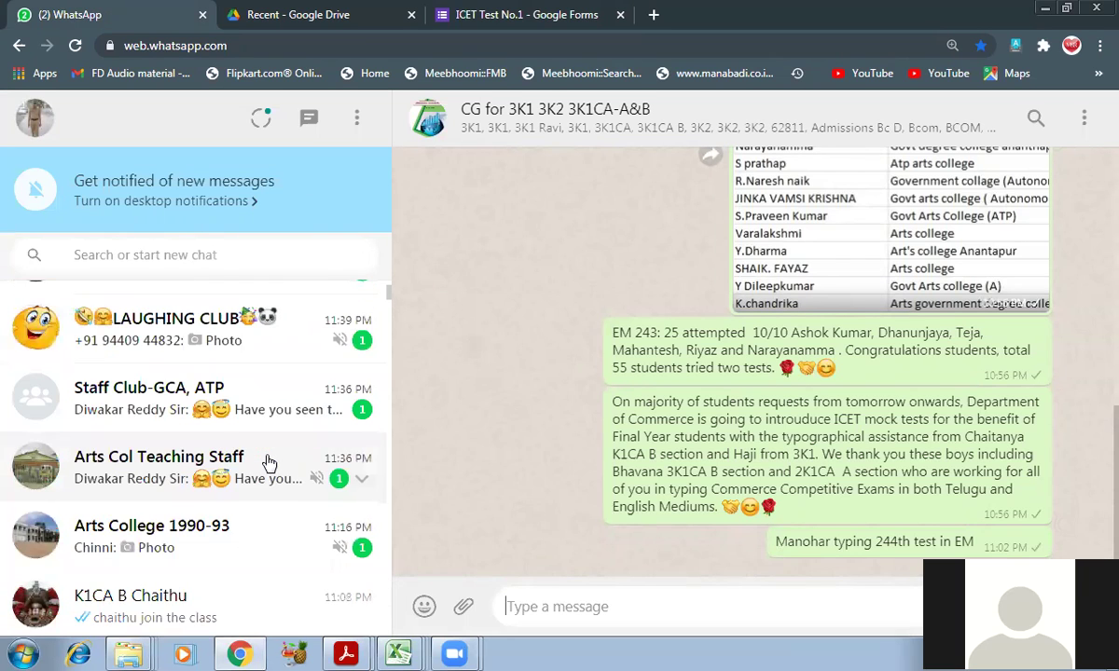
{"action": "scroll", "coordinate": [268, 463], "scroll_direction": "down", "scroll_amount": 6}
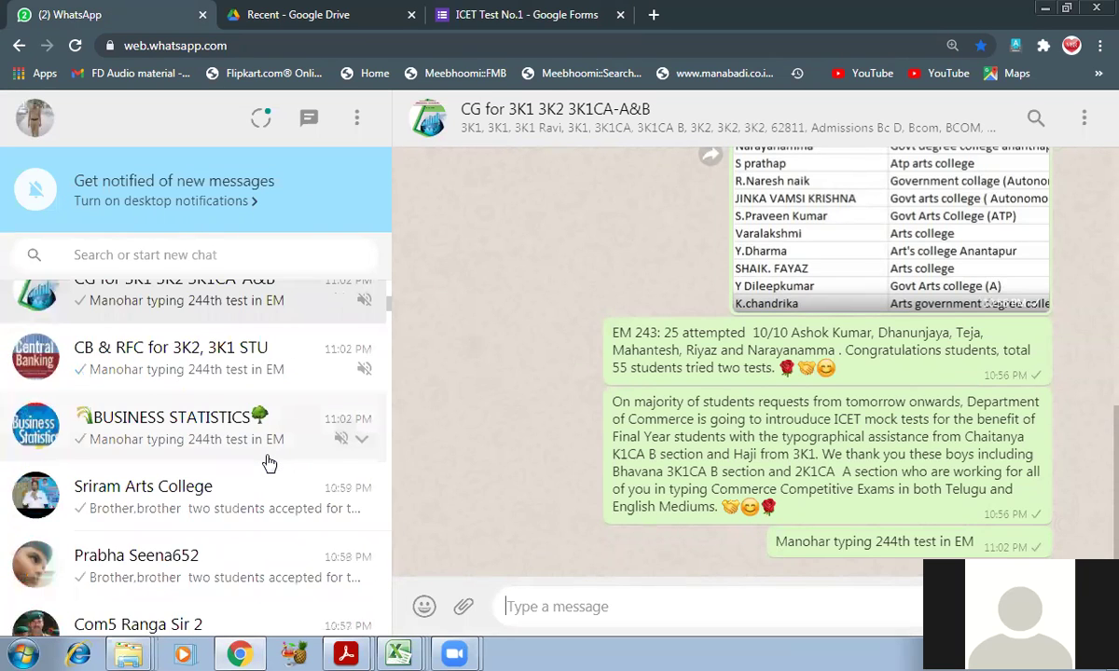
{"action": "scroll", "coordinate": [269, 464], "scroll_direction": "down", "scroll_amount": 1}
{"action": "scroll", "coordinate": [268, 463], "scroll_direction": "up", "scroll_amount": 7}
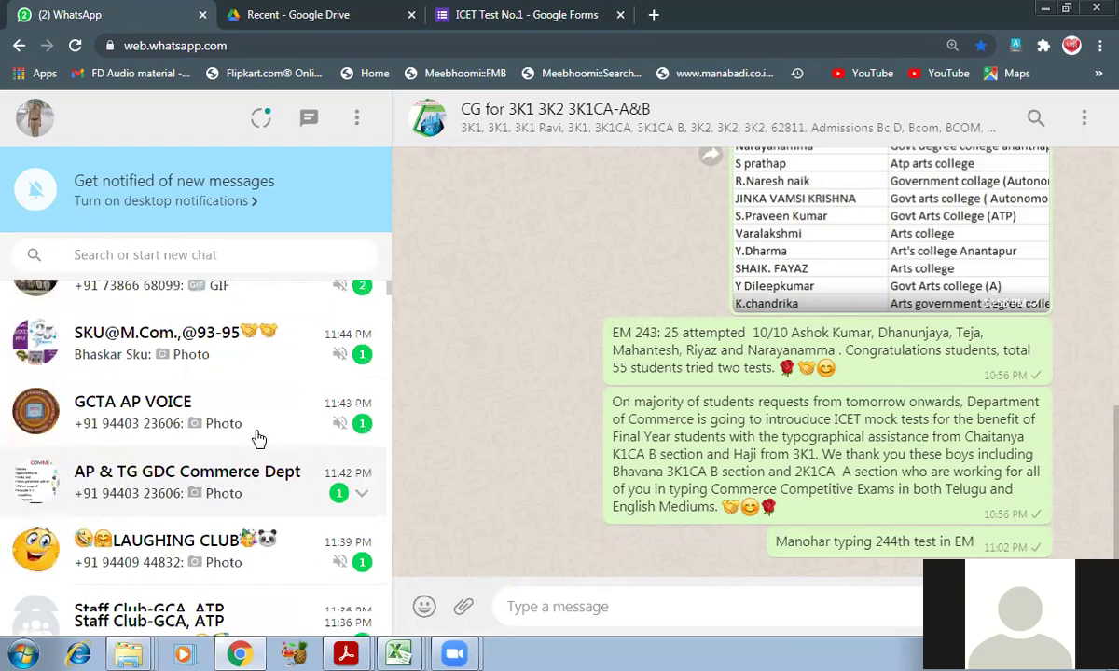
{"action": "scroll", "coordinate": [260, 438], "scroll_direction": "up", "scroll_amount": 1}
{"action": "left_click", "coordinate": [148, 257]}
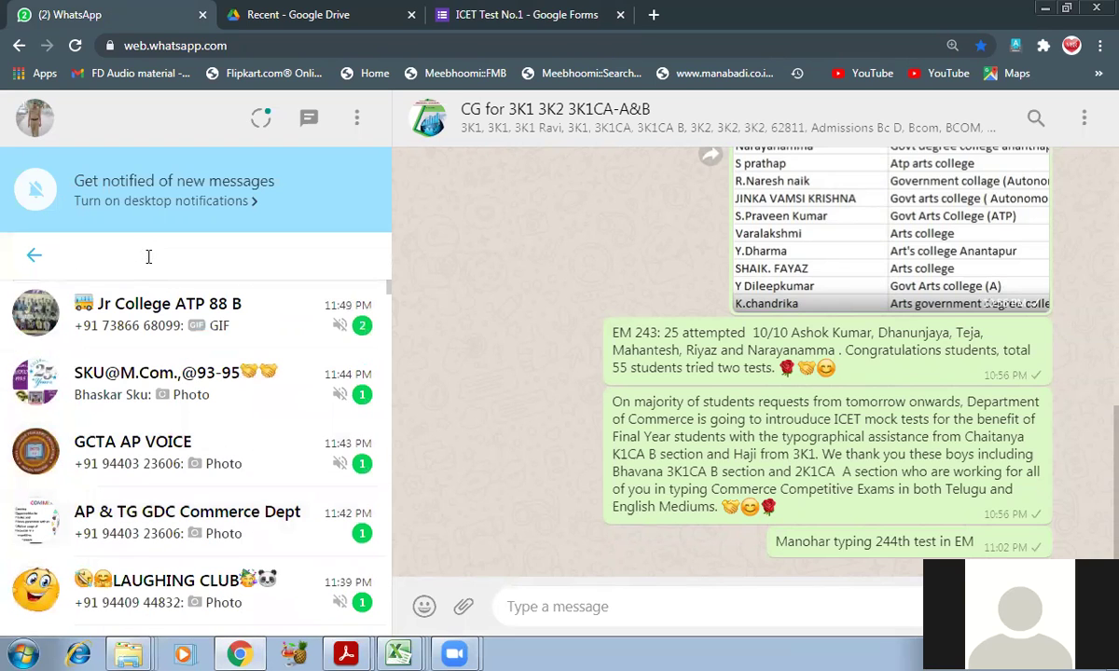
{"action": "type", "text": "chai"}
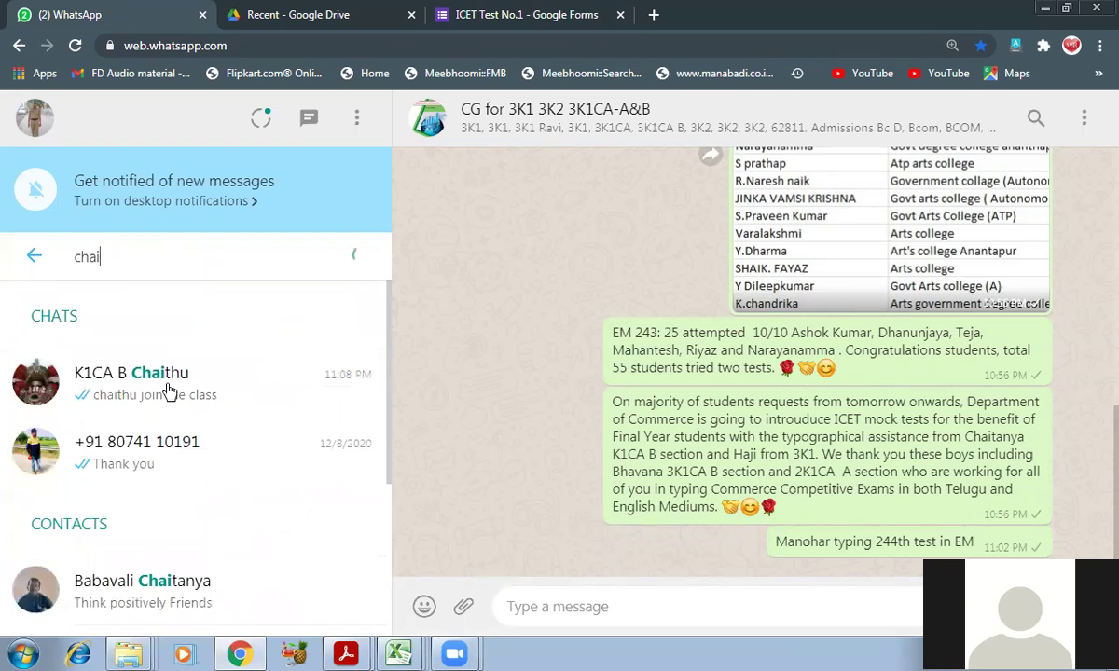
{"action": "left_click", "coordinate": [174, 401]}
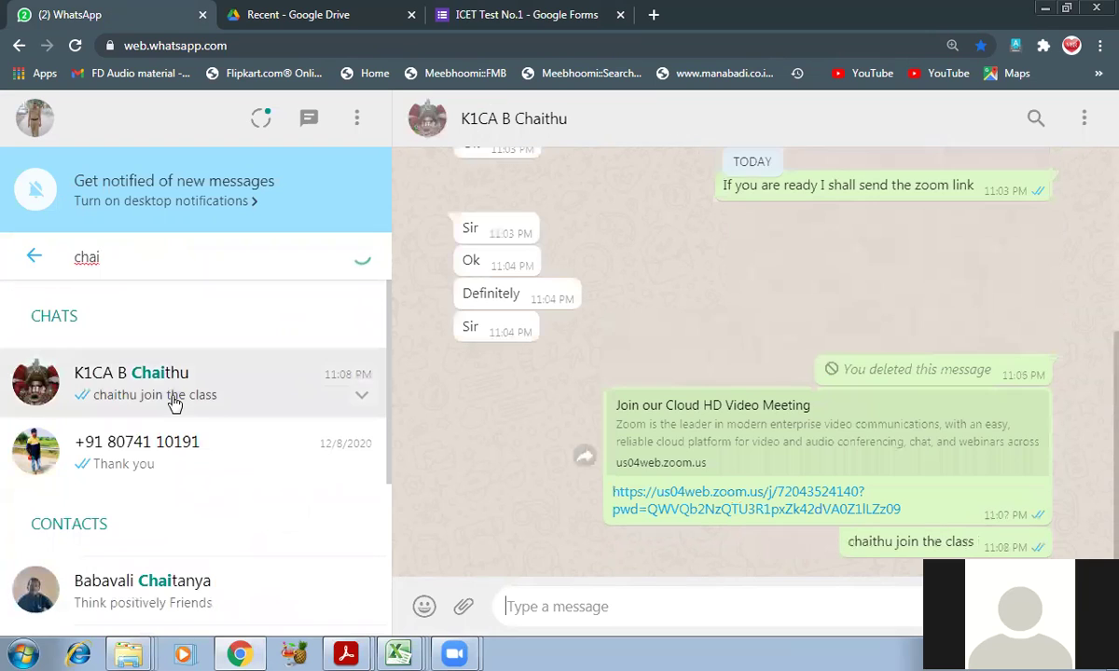
- Paste the forms.gle quiz link into the message box and send it
{"action": "right_click", "coordinate": [539, 607]}
{"action": "left_click", "coordinate": [616, 467]}
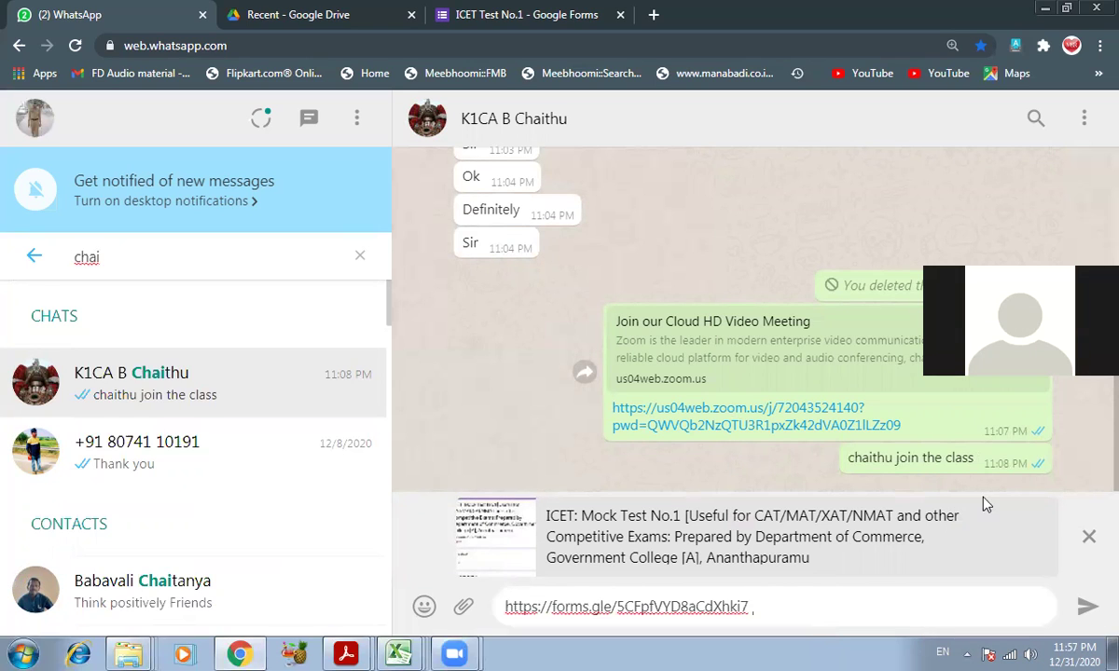
{"action": "left_click", "coordinate": [1084, 612]}
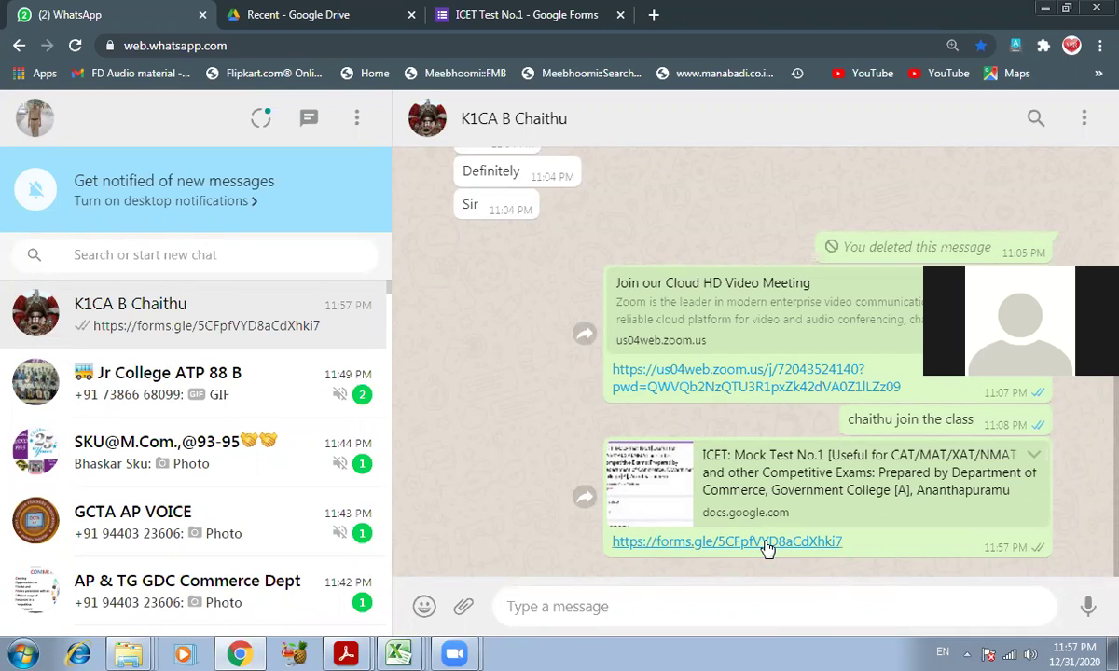
{"action": "left_click", "coordinate": [512, 11]}
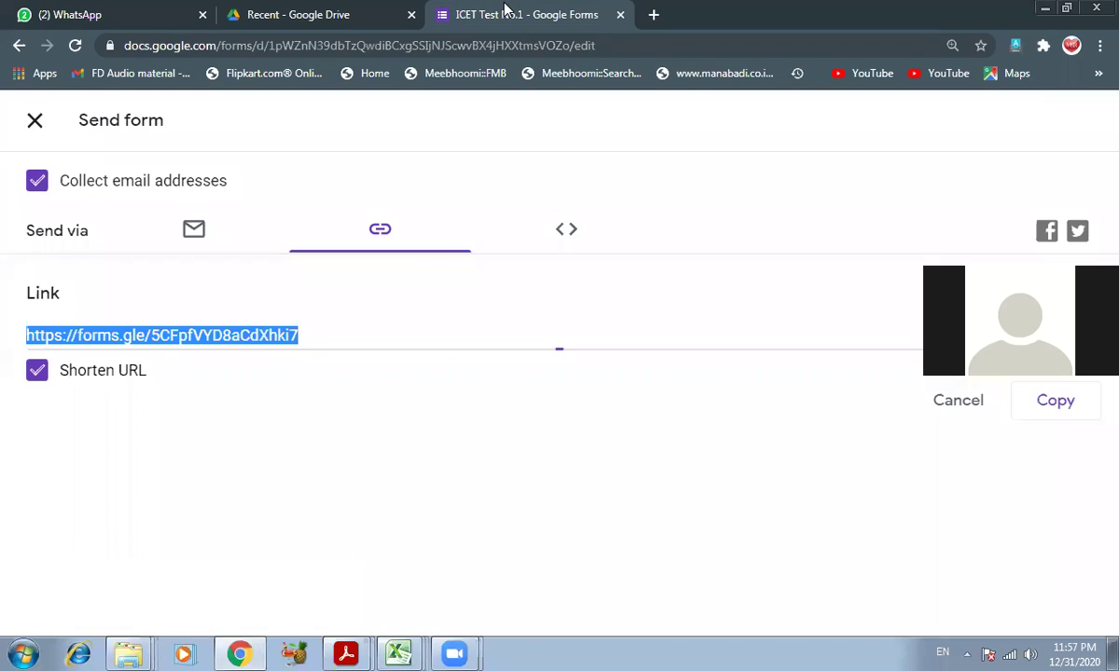
- Close the Send form panel and open the quiz in respondent Preview
{"action": "left_click", "coordinate": [35, 124]}
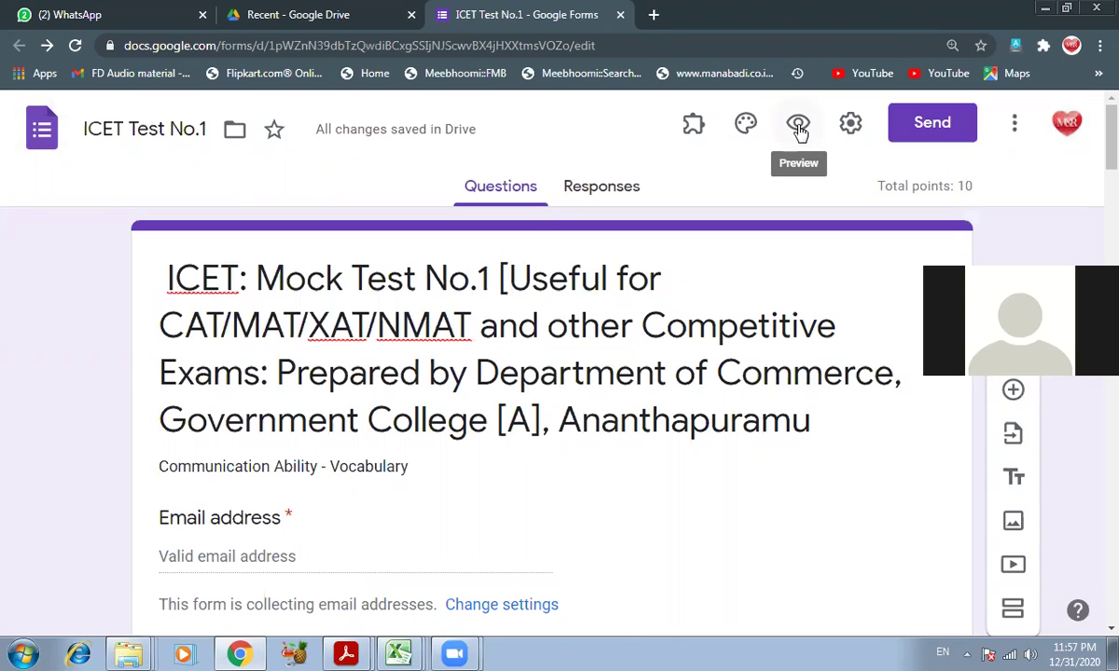
{"action": "left_click", "coordinate": [799, 129]}
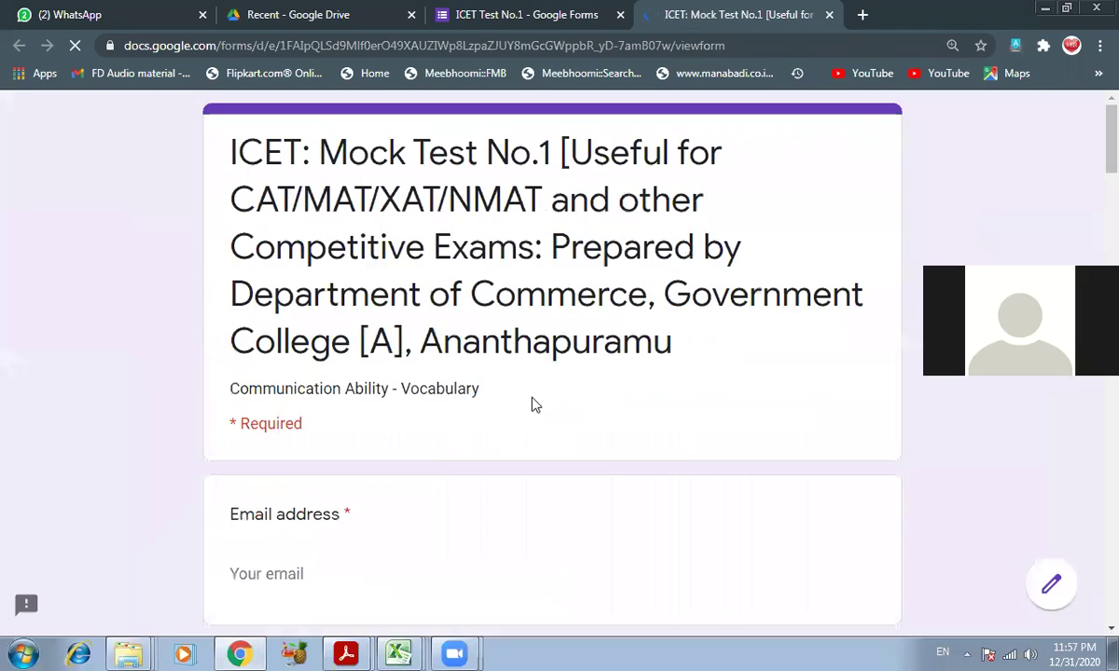
{"action": "scroll", "coordinate": [443, 436], "scroll_direction": "down", "scroll_amount": 15}
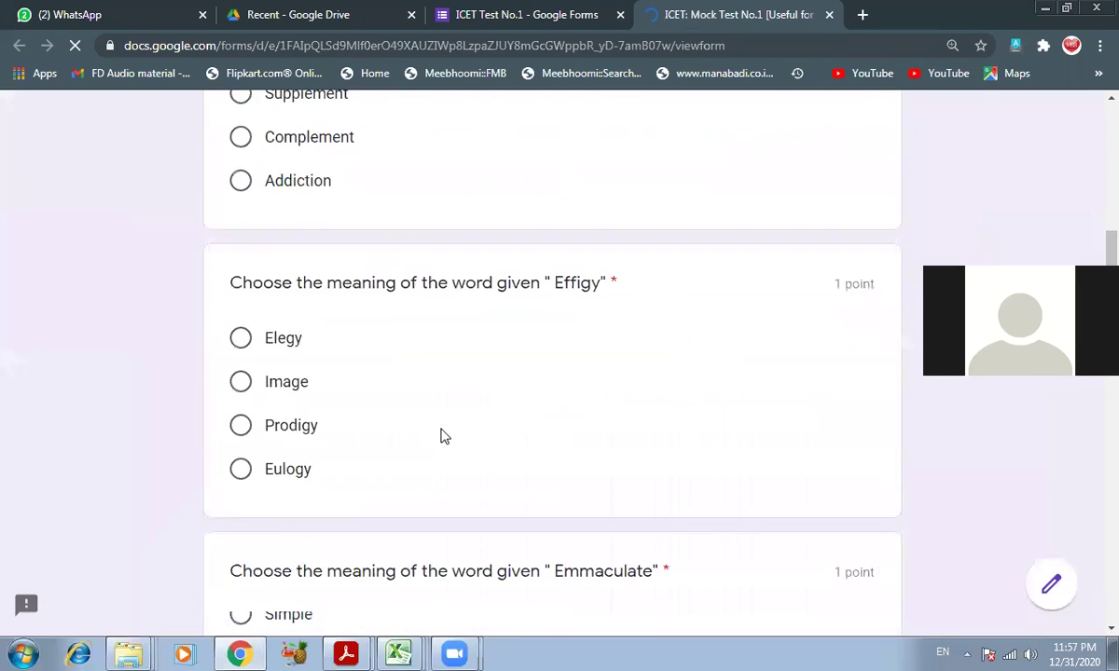
{"action": "scroll", "coordinate": [444, 436], "scroll_direction": "down", "scroll_amount": 18}
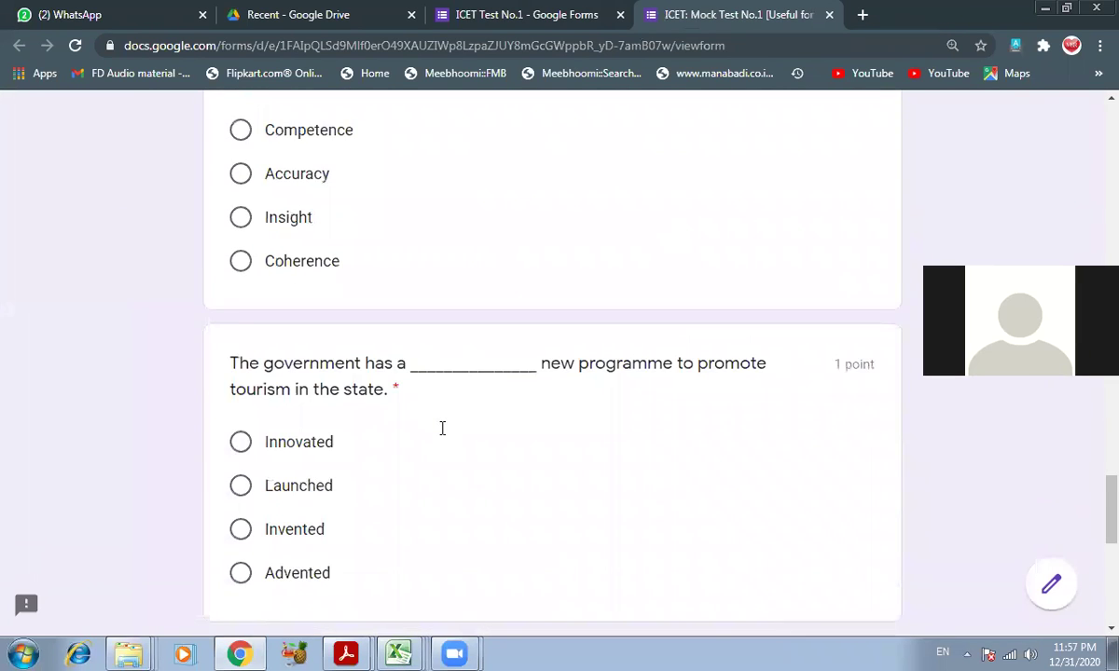
{"action": "scroll", "coordinate": [445, 436], "scroll_direction": "up", "scroll_amount": 2}
{"action": "scroll", "coordinate": [453, 418], "scroll_direction": "up", "scroll_amount": 12}
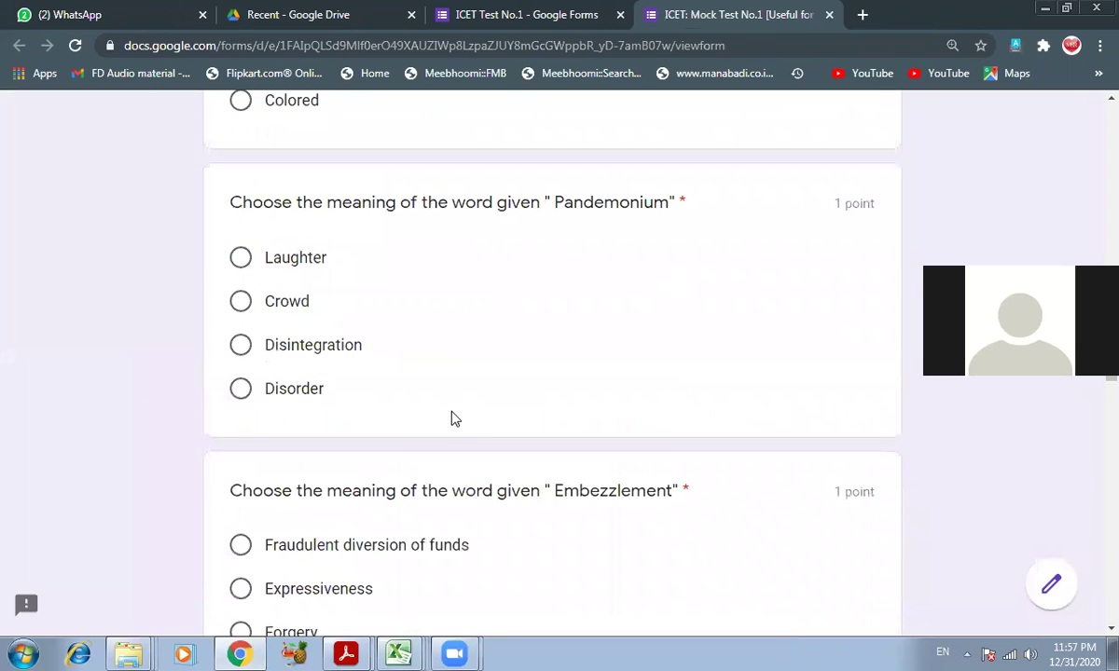
{"action": "scroll", "coordinate": [456, 401], "scroll_direction": "up", "scroll_amount": 15}
{"action": "scroll", "coordinate": [454, 384], "scroll_direction": "up", "scroll_amount": 4}
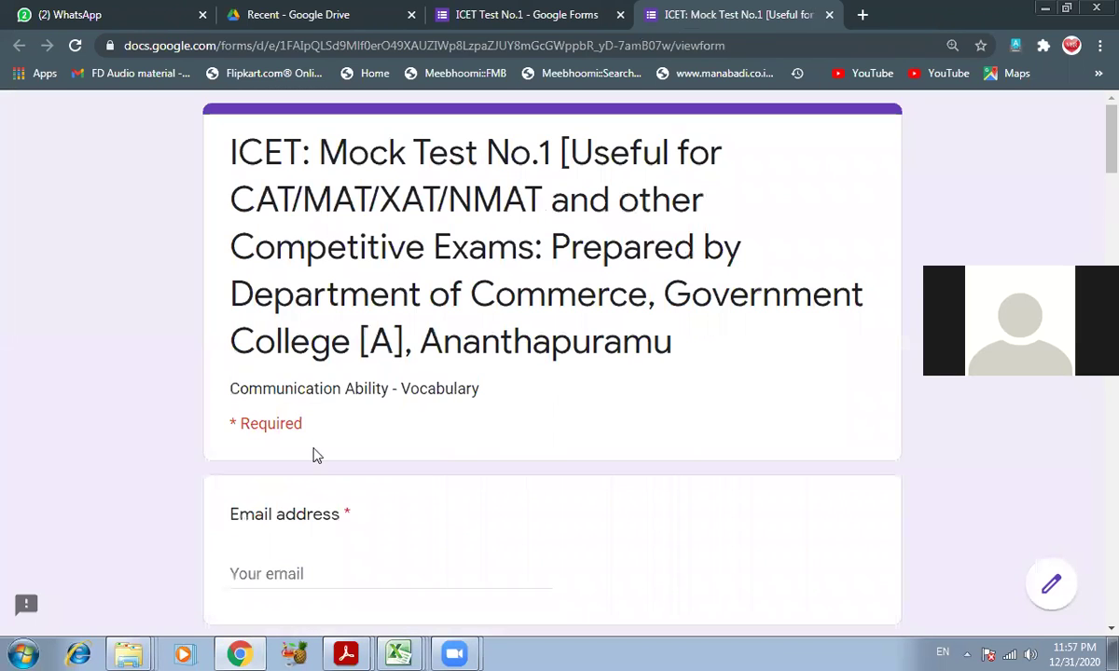
{"action": "scroll", "coordinate": [302, 439], "scroll_direction": "down", "scroll_amount": 2}
- Fill in the respondent's email, the student's name, and 'Arts College' as the college
{"action": "left_click", "coordinate": [410, 400]}
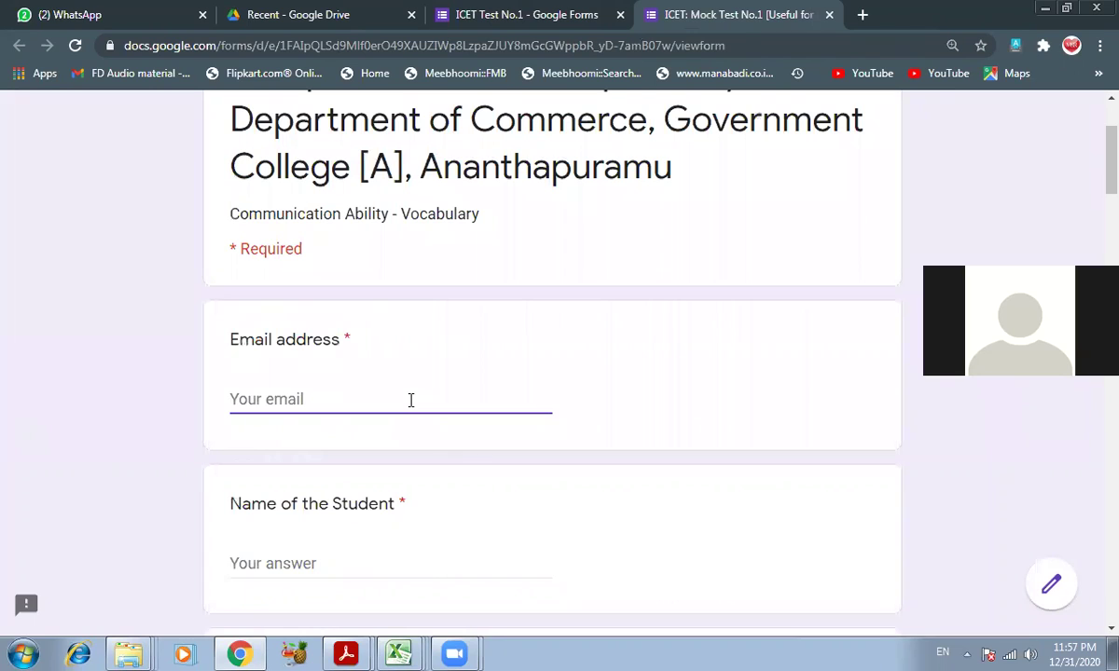
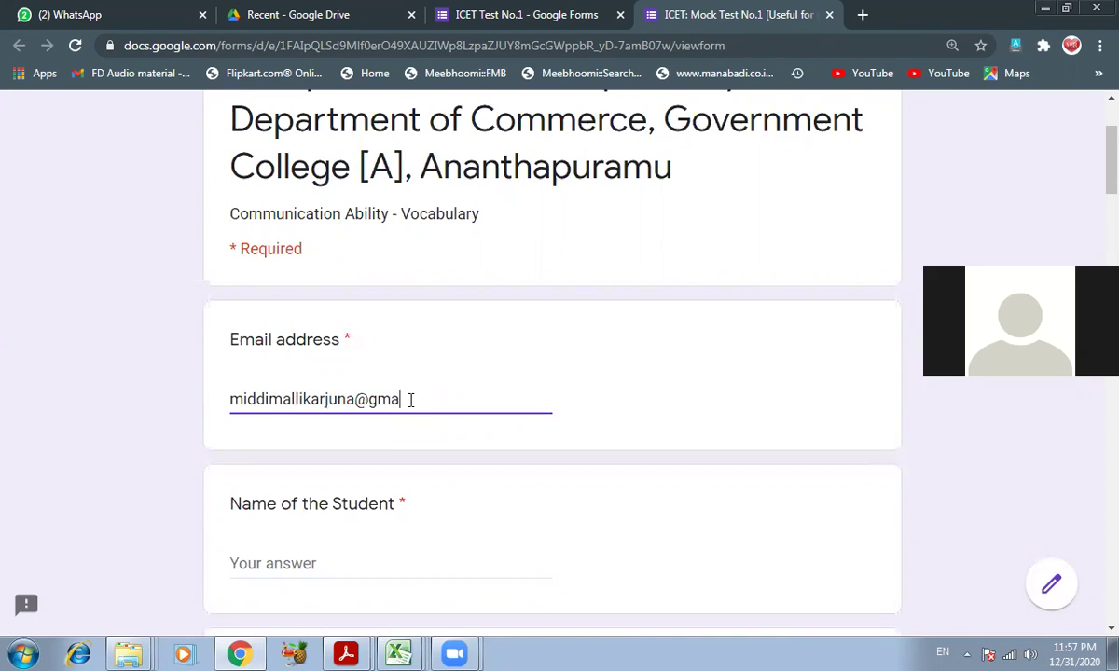
{"action": "key", "text": "Tab"}
{"action": "key", "text": "Tab"}
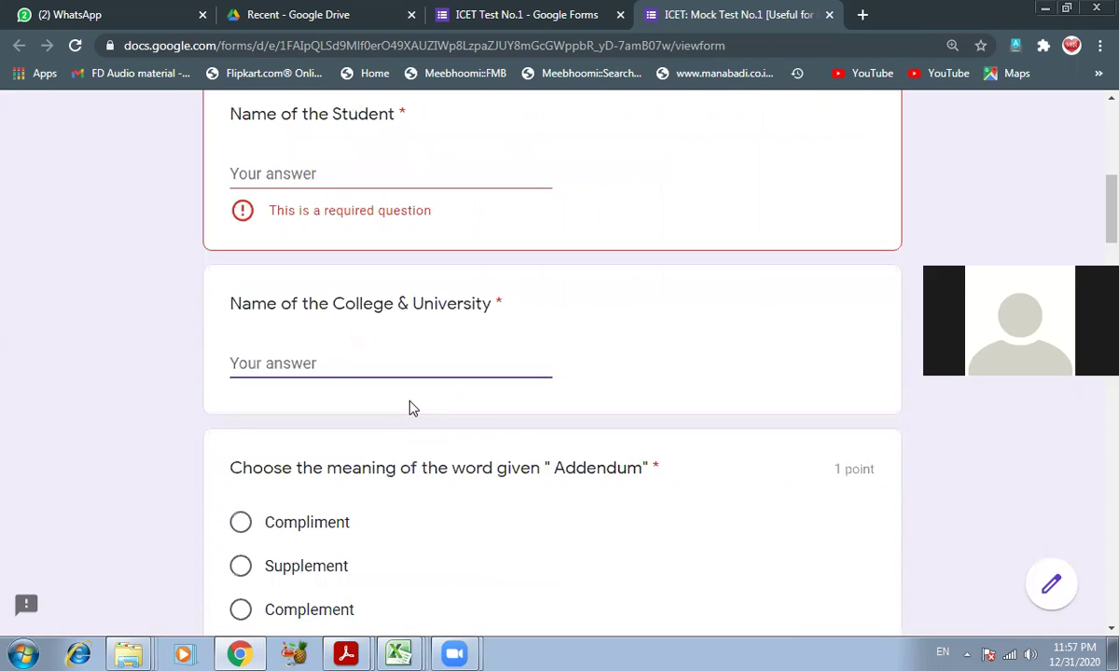
{"action": "left_click", "coordinate": [326, 178]}
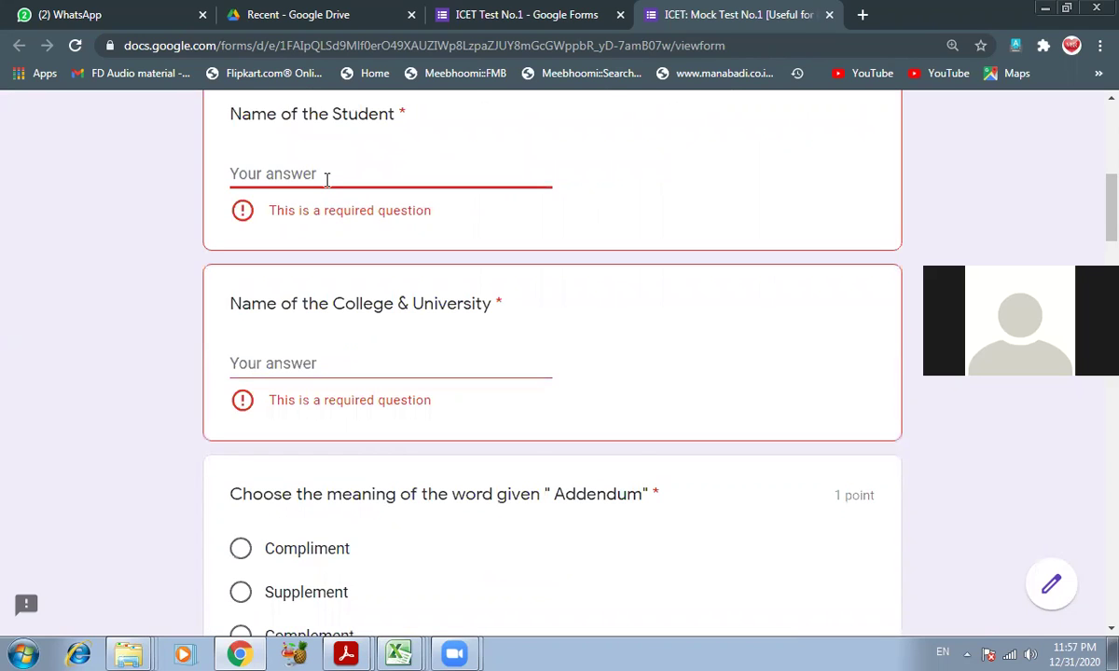
{"action": "type", "text": "D"}
{"action": "key", "text": "BackSpace"}
{"action": "type", "text": "MMK"}
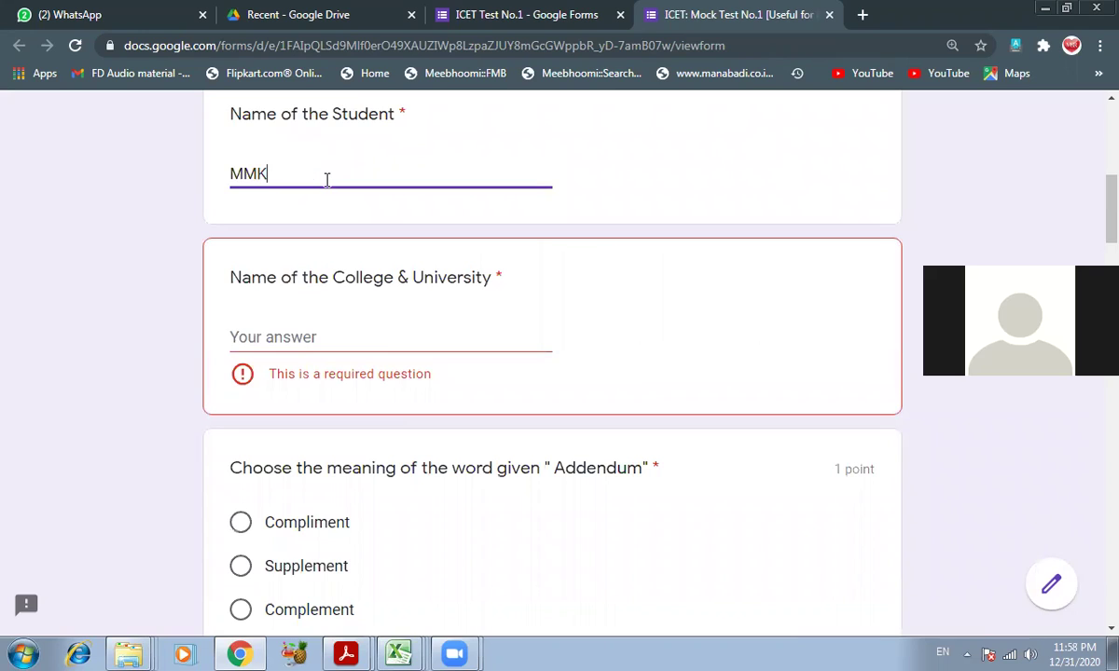
{"action": "key", "text": "Tab"}
{"action": "type", "text": "Arts College"}
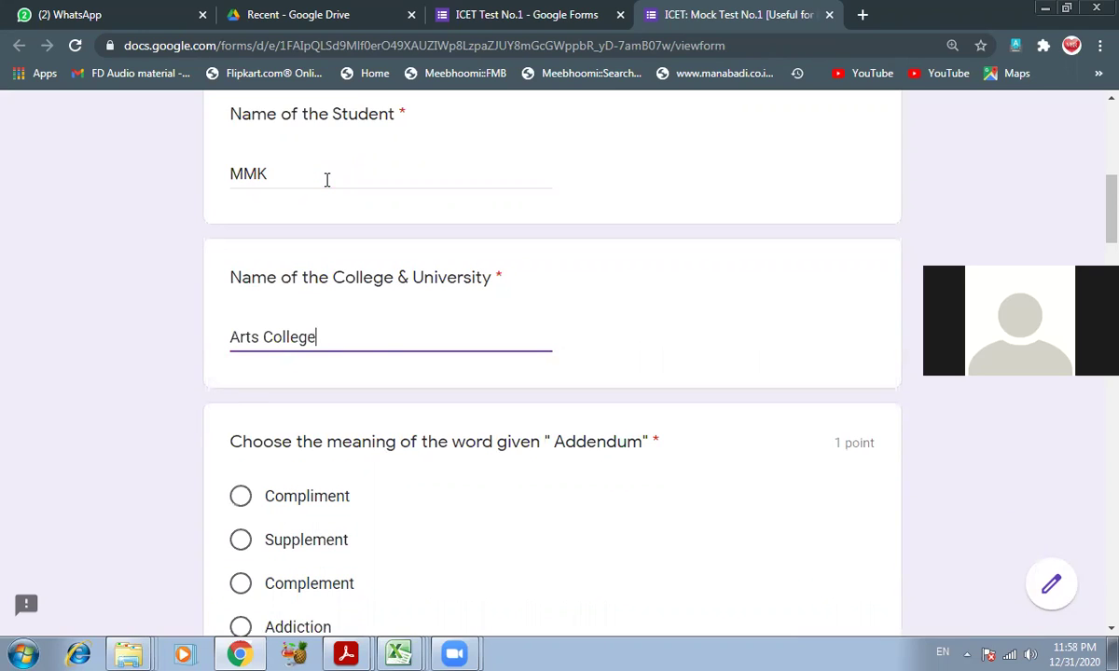
{"action": "scroll", "coordinate": [419, 299], "scroll_direction": "down", "scroll_amount": 2}
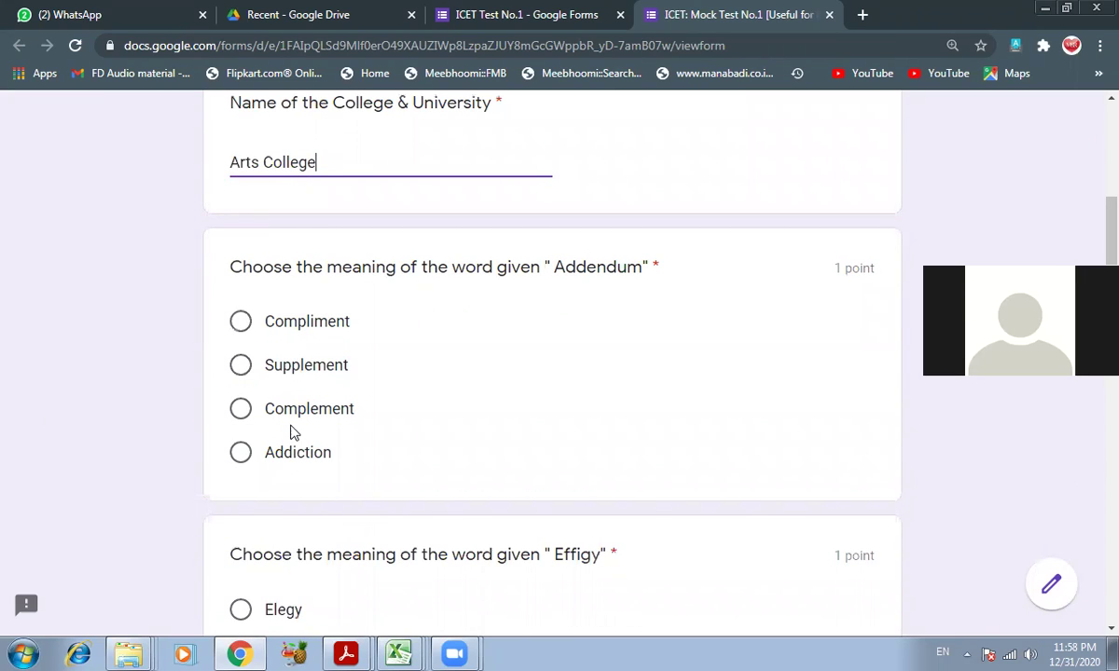
- Answer Addendum with Supplement and Effigy with Image, checking the 2017_Shift 1_KEY PDF
{"action": "left_click", "coordinate": [315, 367]}
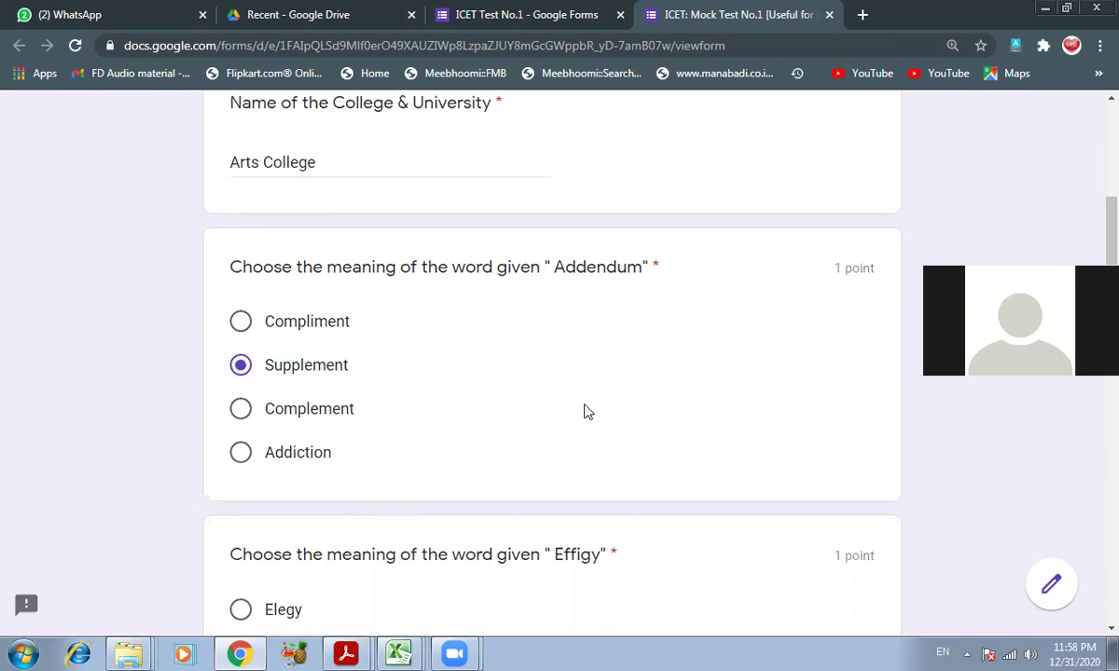
{"action": "scroll", "coordinate": [587, 412], "scroll_direction": "down", "scroll_amount": 2}
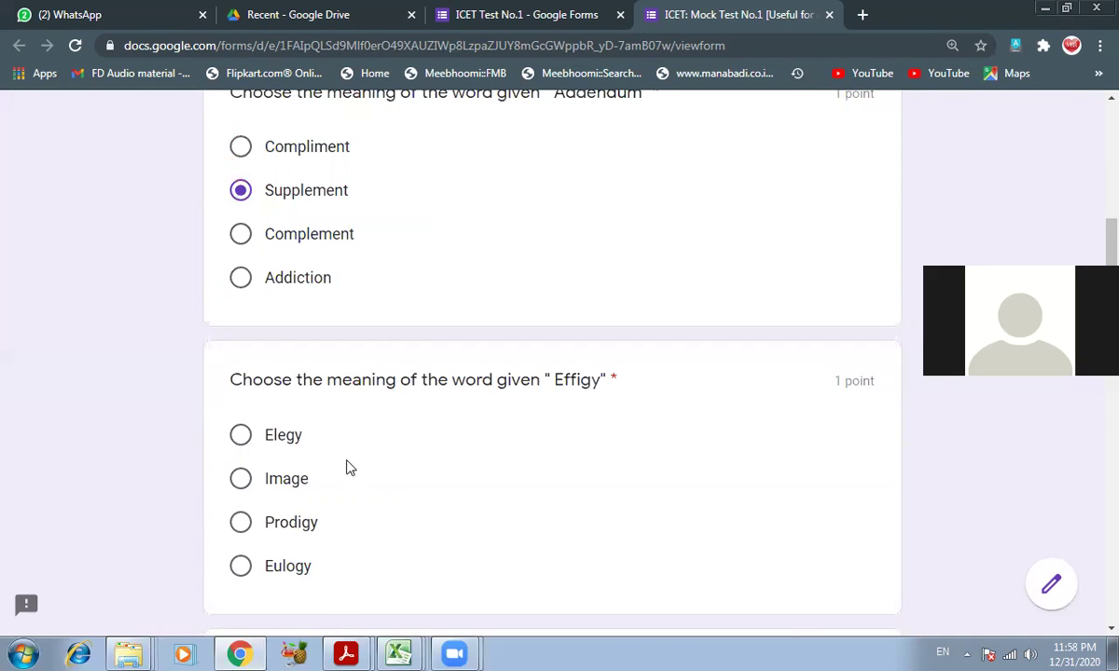
{"action": "mouse_move", "coordinate": [345, 653]}
{"action": "left_click", "coordinate": [296, 609]}
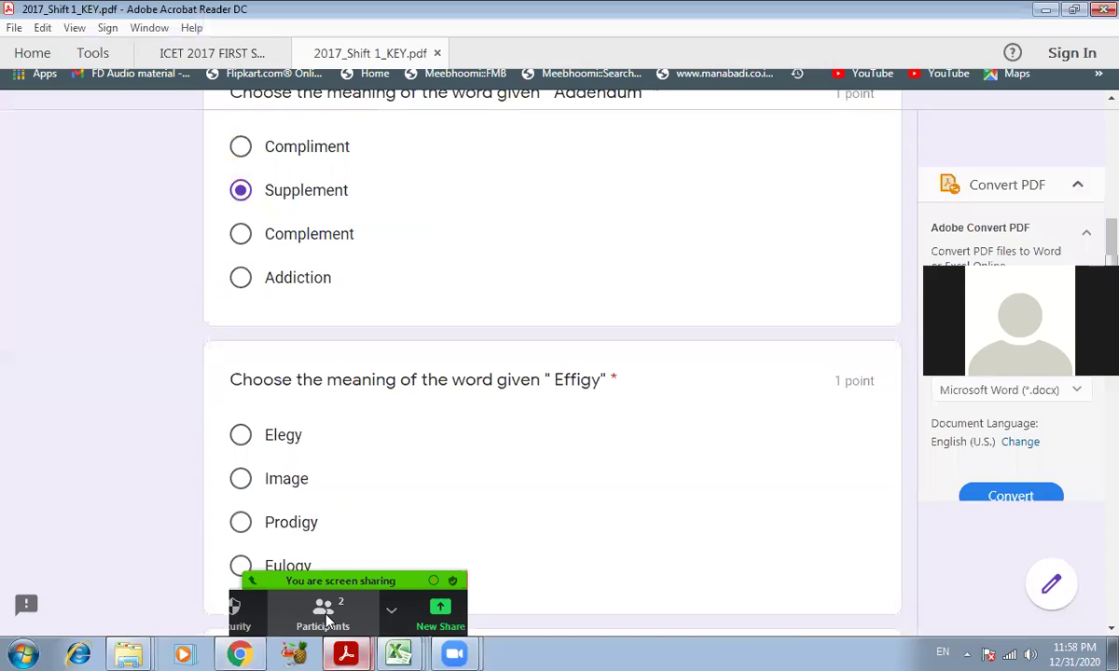
{"action": "left_click", "coordinate": [240, 652]}
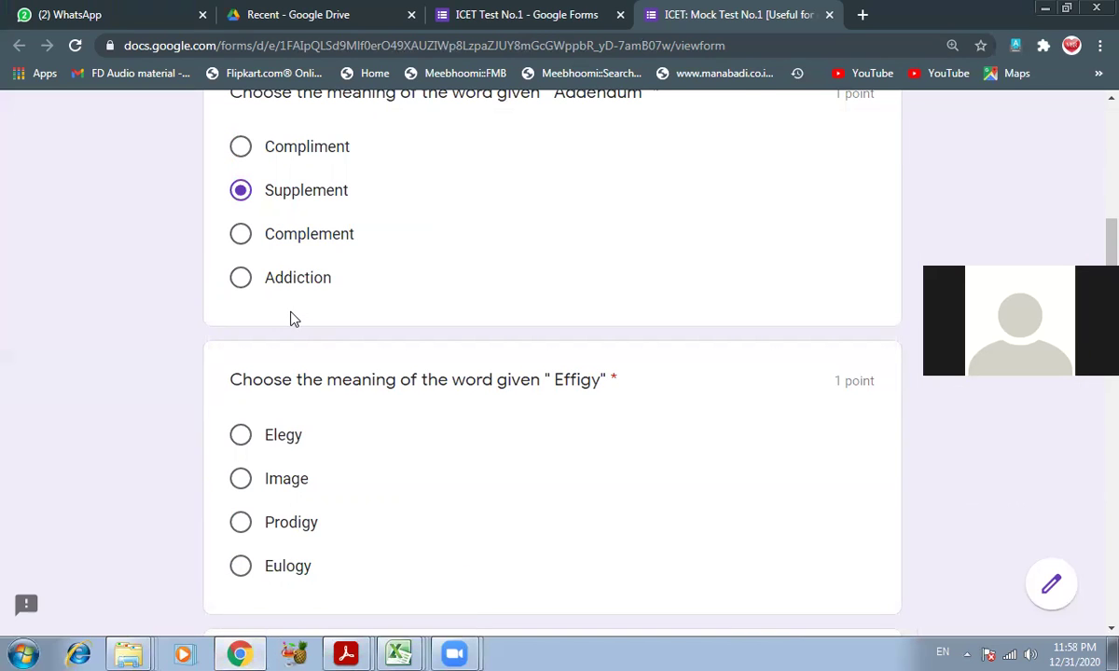
{"action": "left_click", "coordinate": [259, 477]}
{"action": "scroll", "coordinate": [504, 518], "scroll_direction": "down", "scroll_amount": 2}
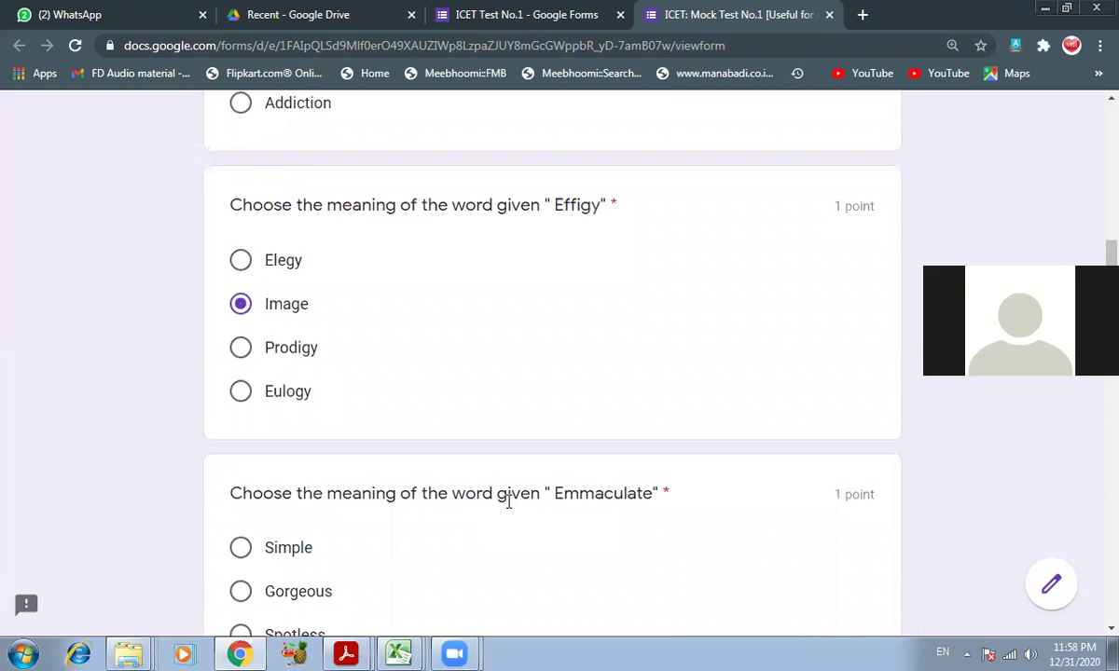
{"action": "scroll", "coordinate": [510, 476], "scroll_direction": "down", "scroll_amount": 2}
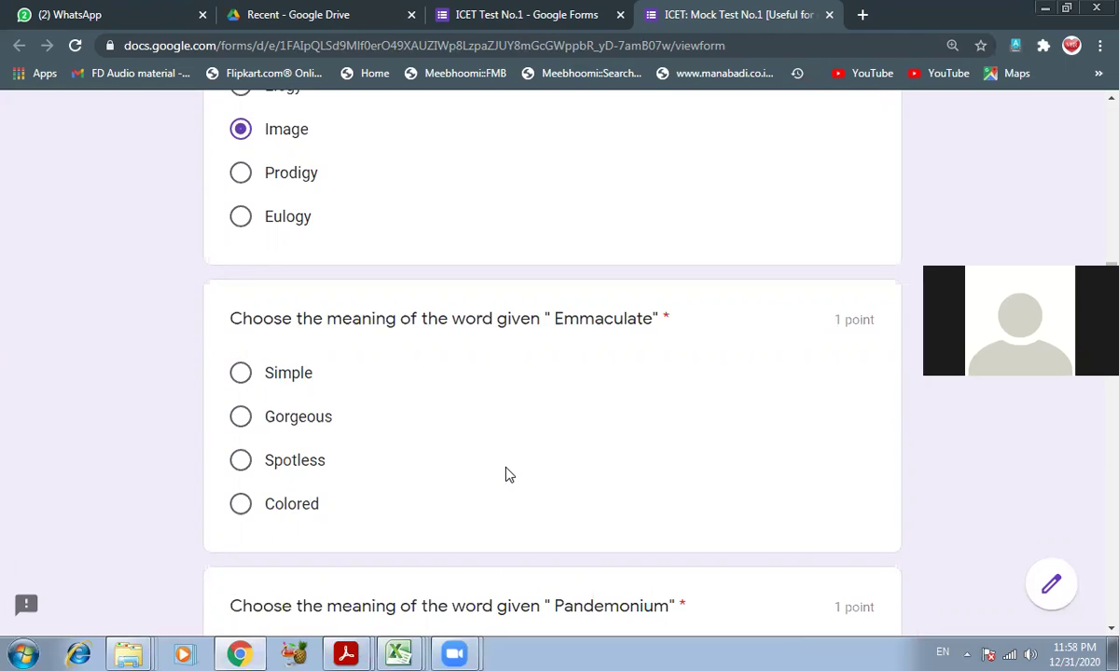
- Answer Emmaculate with Spotless and Pandemonium with Disorder, verifying against the answer key
{"action": "left_click", "coordinate": [276, 466]}
{"action": "left_click", "coordinate": [346, 653]}
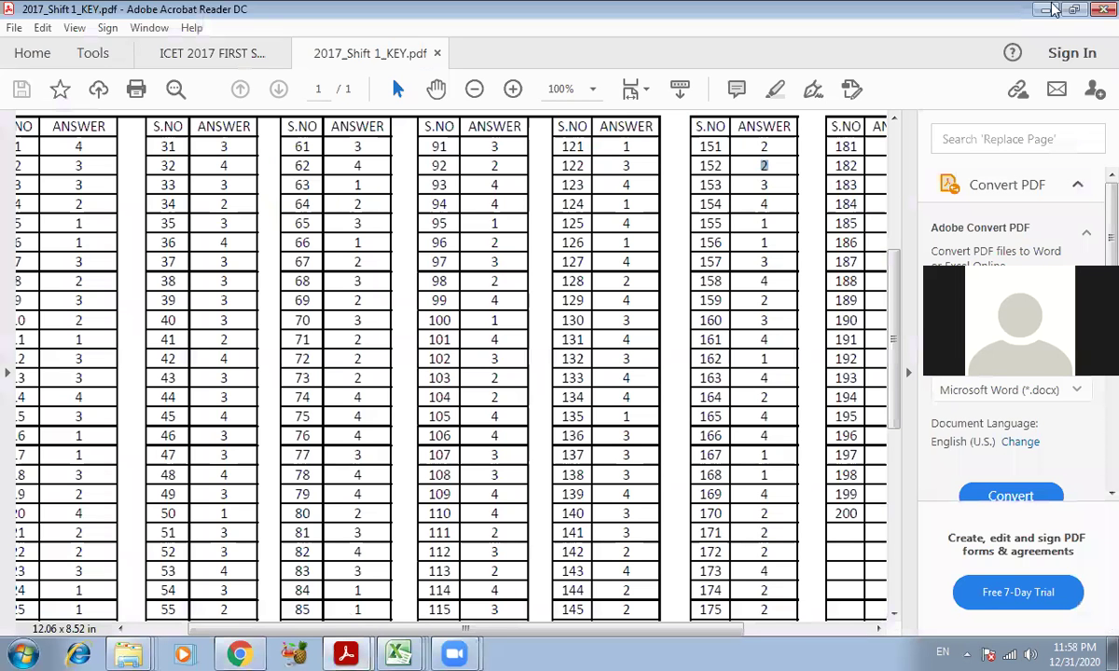
{"action": "left_click", "coordinate": [1050, 9]}
{"action": "scroll", "coordinate": [359, 462], "scroll_direction": "down", "scroll_amount": 4}
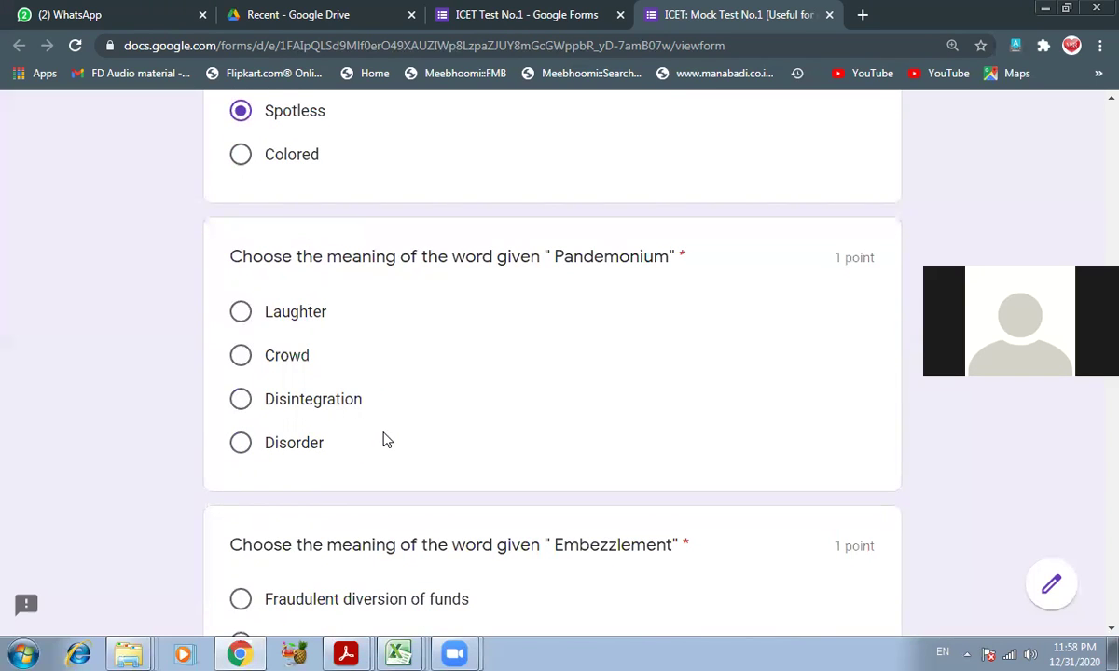
{"action": "left_click", "coordinate": [306, 445]}
{"action": "mouse_move", "coordinate": [352, 651]}
{"action": "left_click", "coordinate": [317, 614]}
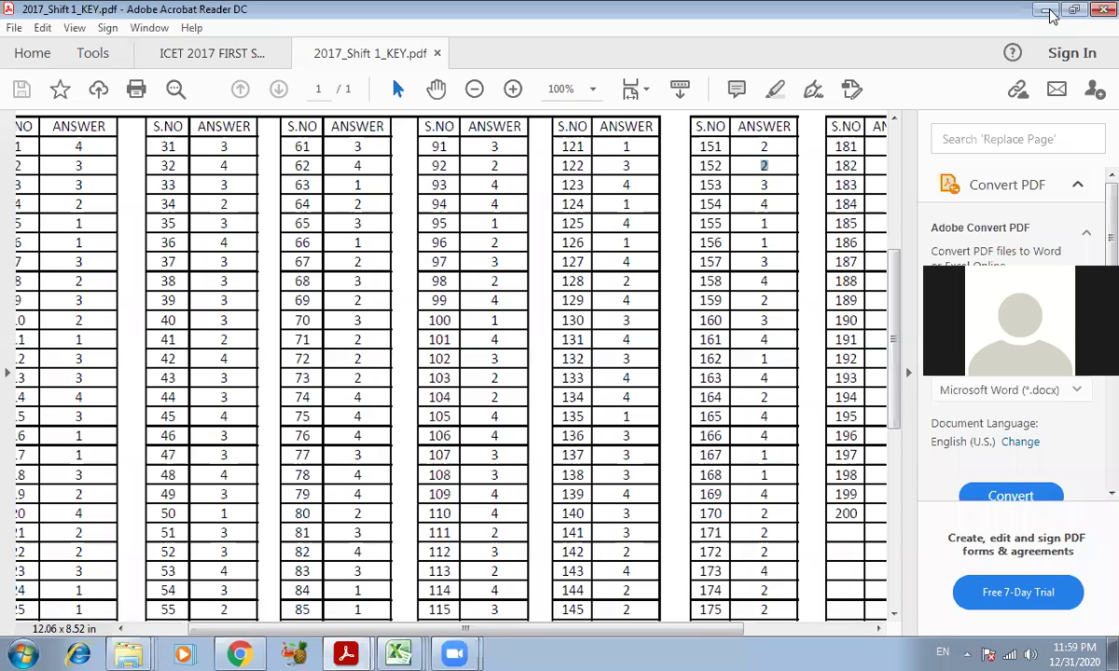
{"action": "left_click", "coordinate": [1047, 11]}
{"action": "scroll", "coordinate": [497, 386], "scroll_direction": "down", "scroll_amount": 3}
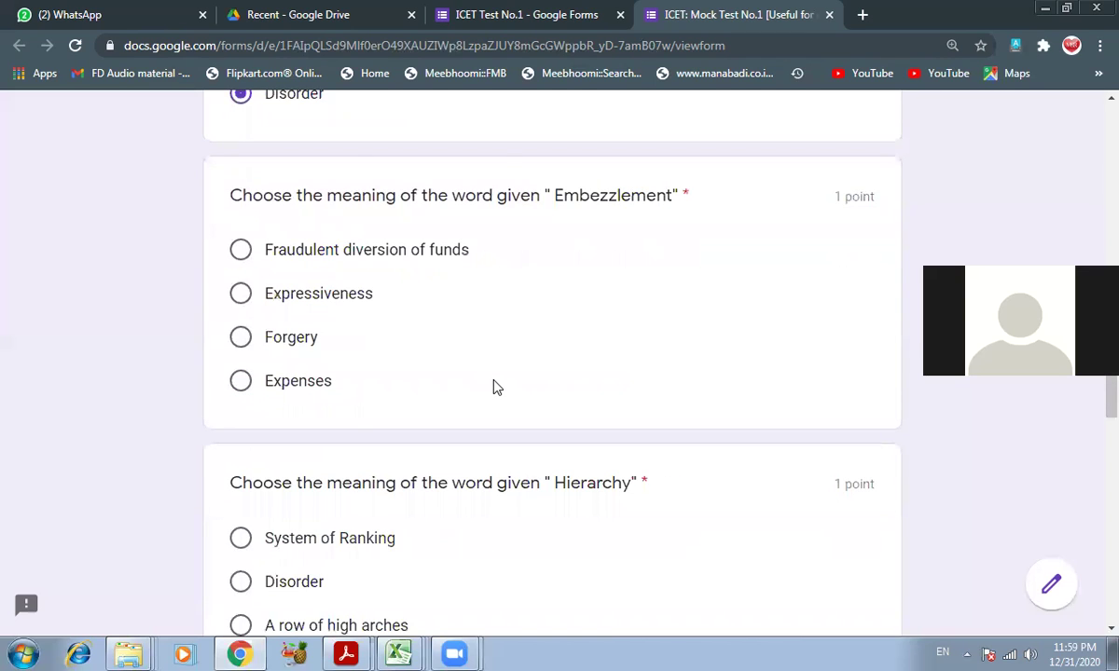
- Answer Embezzlement with 'Fraudulent diversion of funds' and Hierarchy with 'System of Ranking'
{"action": "left_click", "coordinate": [343, 251]}
{"action": "scroll", "coordinate": [632, 399], "scroll_direction": "down", "scroll_amount": 3}
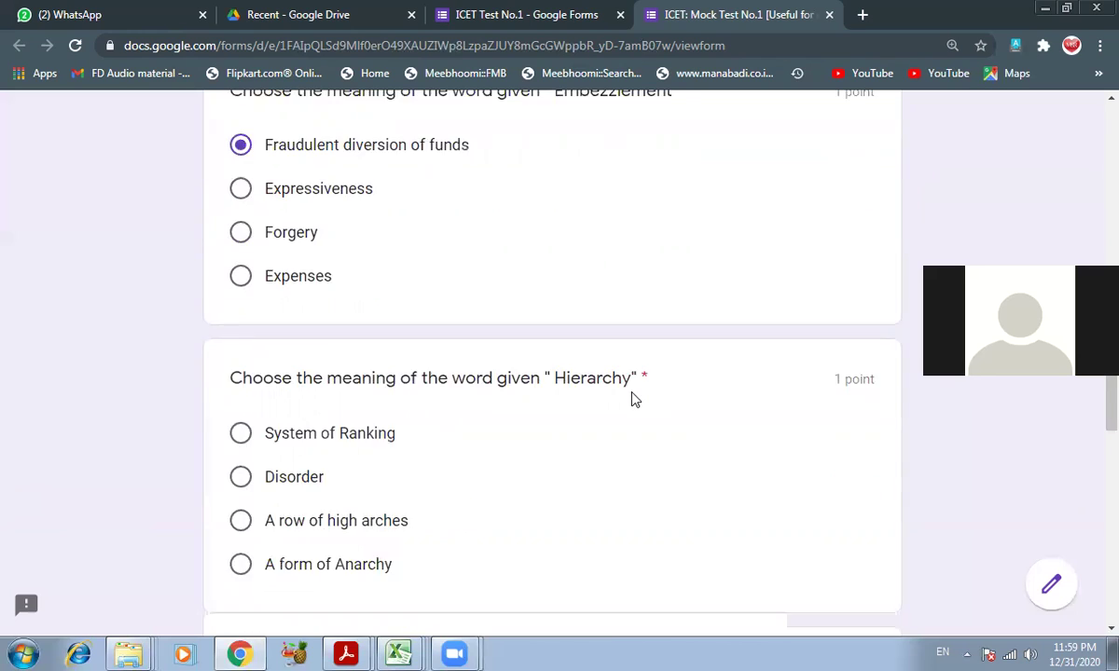
{"action": "left_click", "coordinate": [338, 364]}
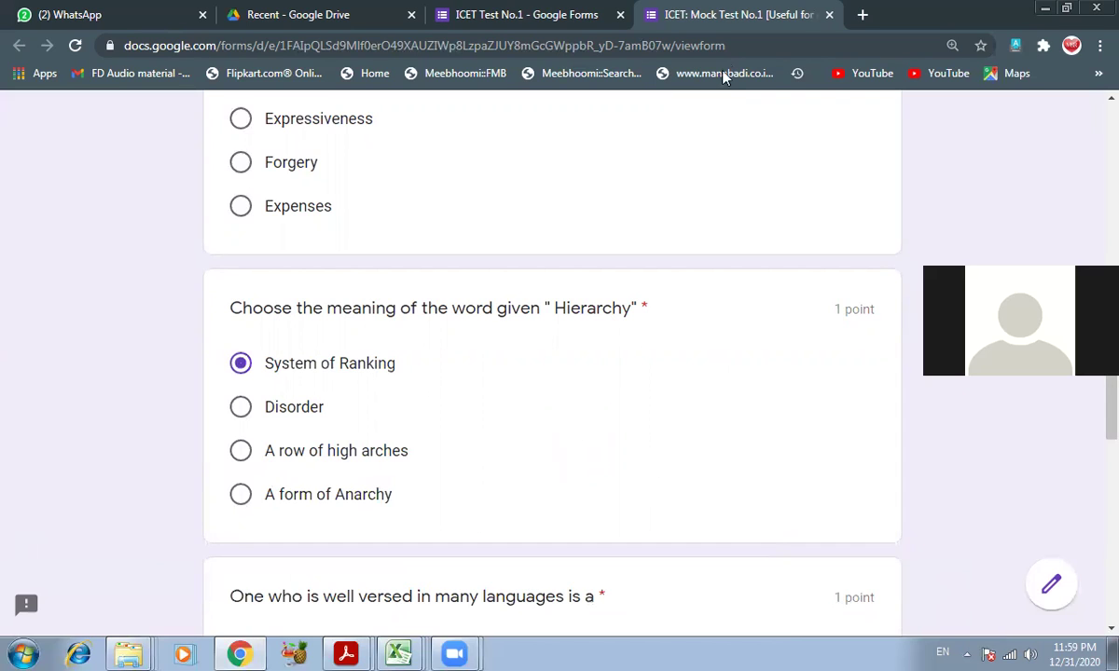
- Check the 2017 Shift 1 answer key, then choose Polyglot and Coherence as answers
{"action": "mouse_move", "coordinate": [346, 653]}
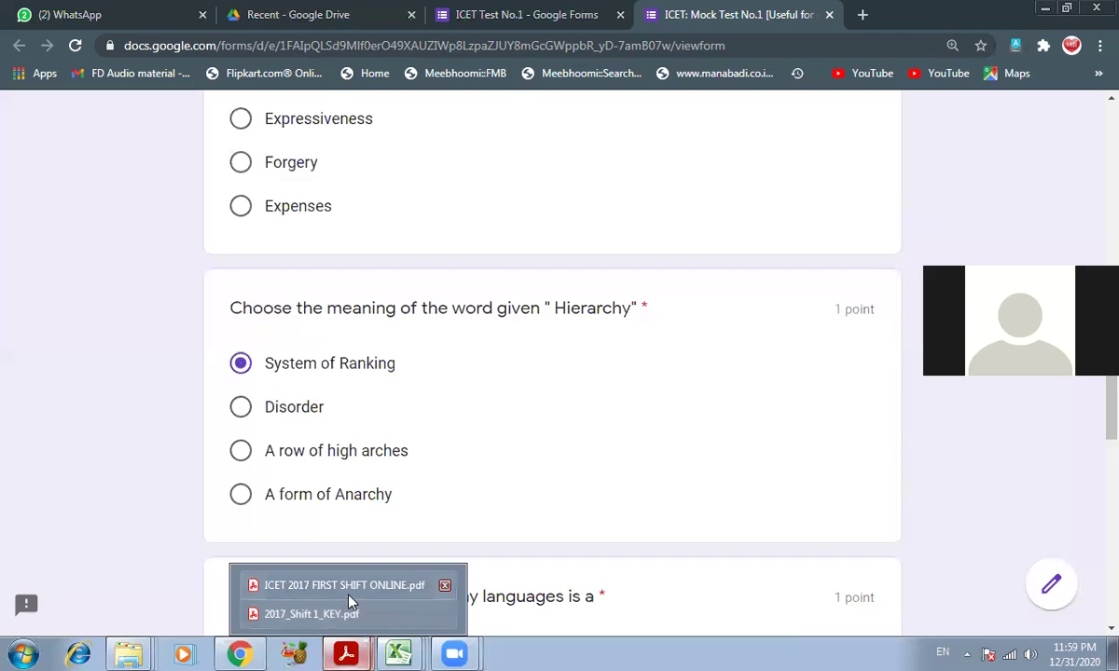
{"action": "left_click", "coordinate": [325, 615]}
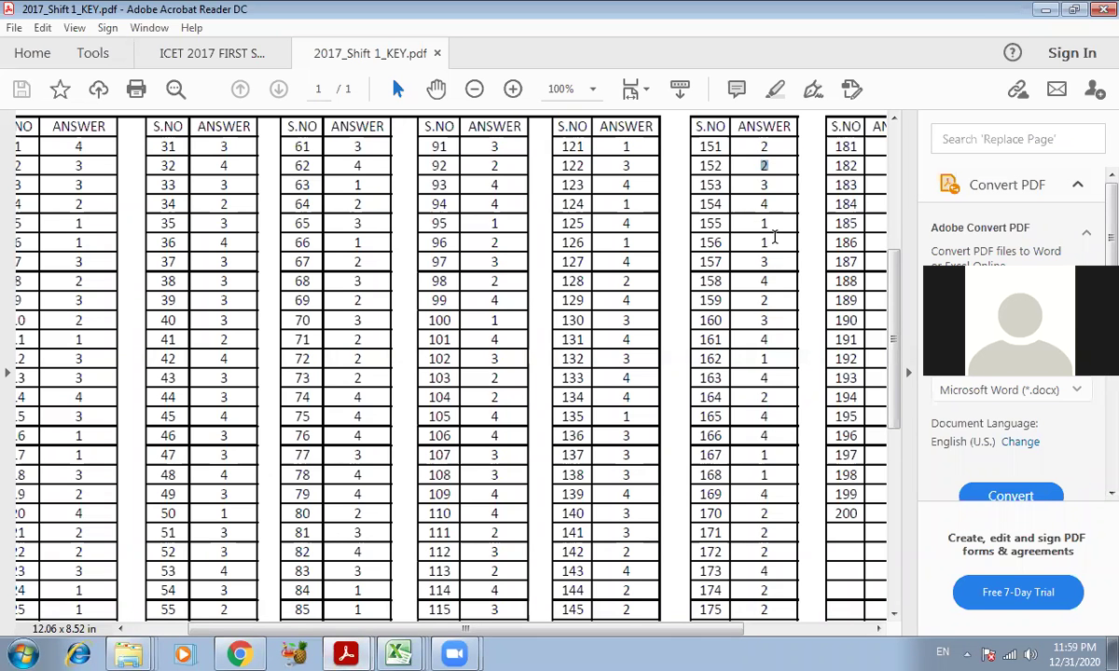
{"action": "left_click", "coordinate": [1045, 9]}
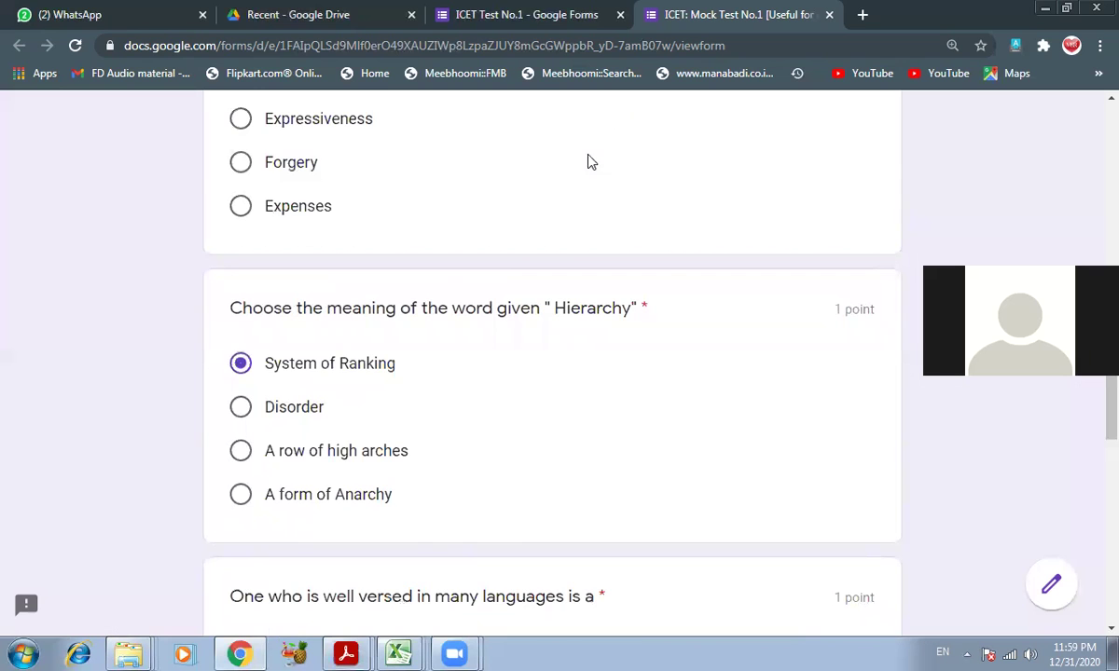
{"action": "scroll", "coordinate": [415, 417], "scroll_direction": "down", "scroll_amount": 4}
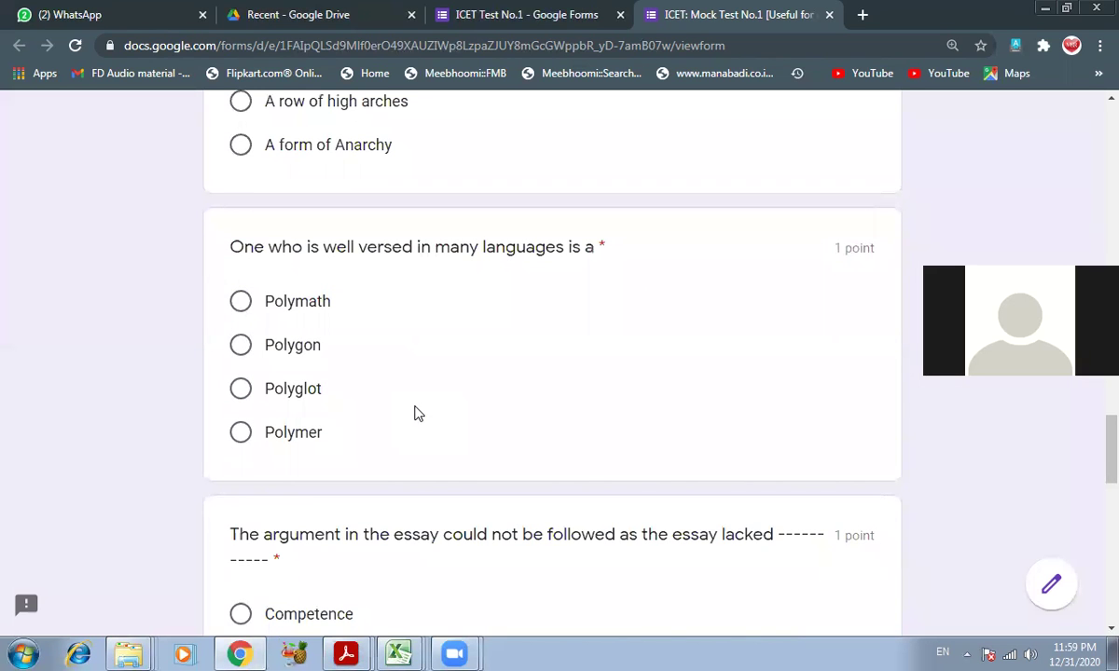
{"action": "left_click", "coordinate": [292, 390]}
{"action": "scroll", "coordinate": [418, 433], "scroll_direction": "down", "scroll_amount": 2}
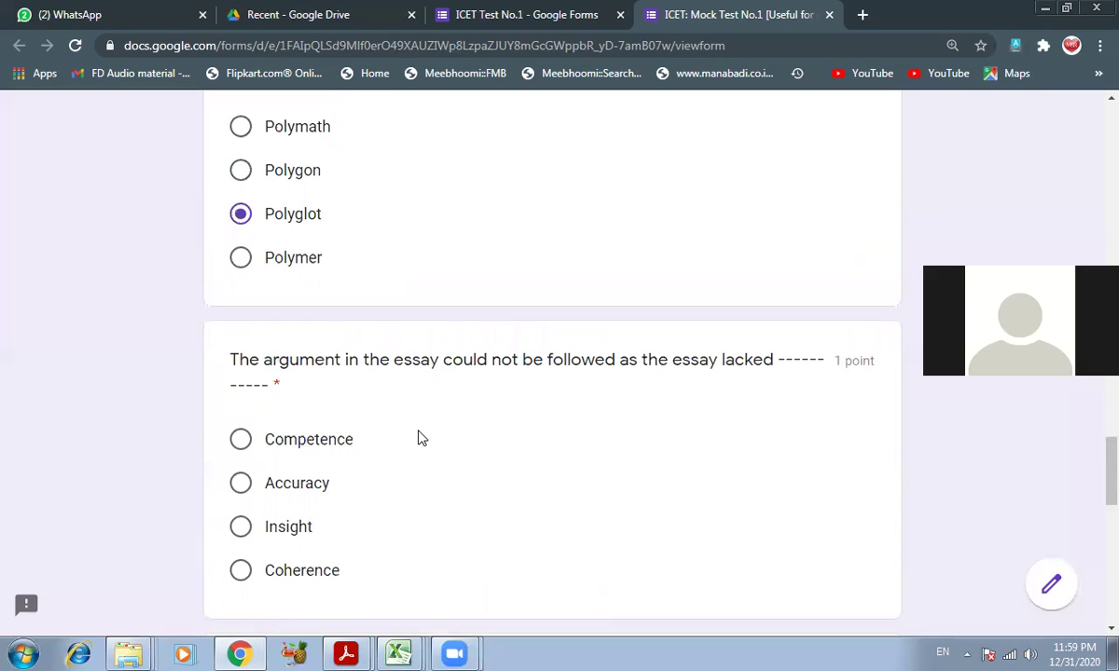
{"action": "left_click", "coordinate": [290, 567]}
{"action": "scroll", "coordinate": [410, 508], "scroll_direction": "down", "scroll_amount": 2}
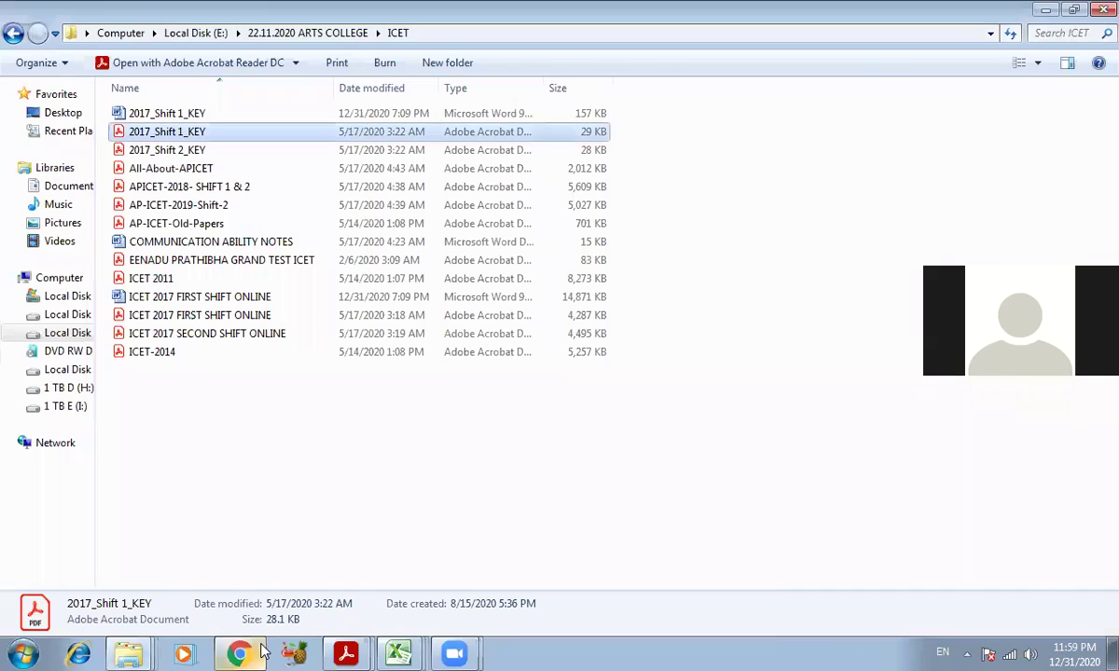
- Recheck the answer key and choose Launched for the tourism question and Incredible for the walking question
{"action": "mouse_move", "coordinate": [348, 652]}
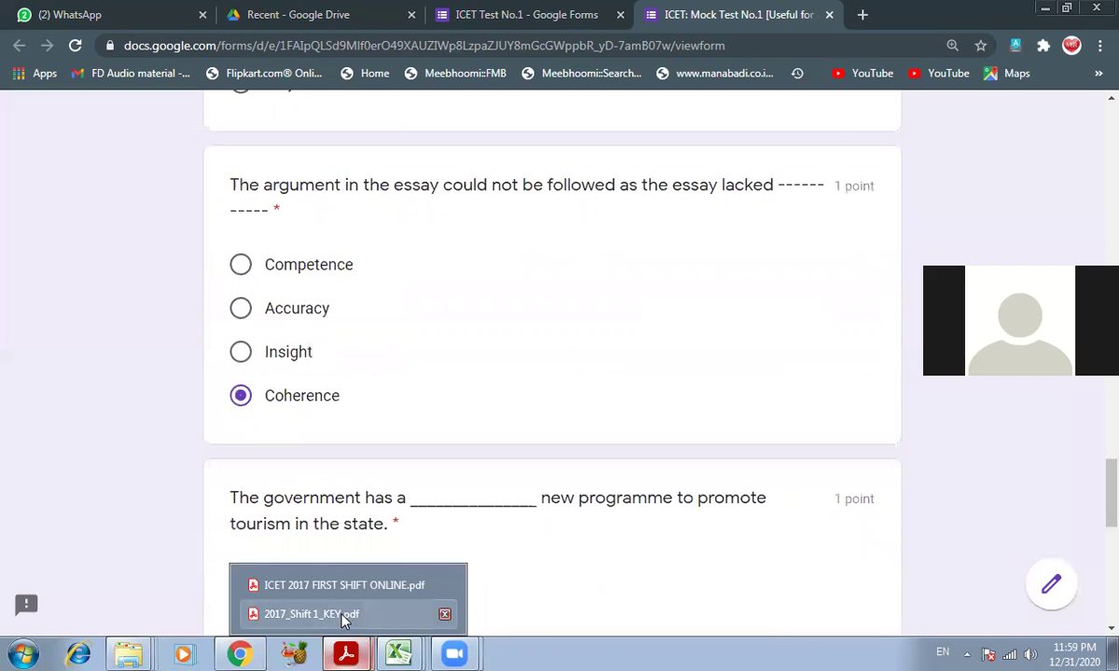
{"action": "left_click", "coordinate": [312, 614]}
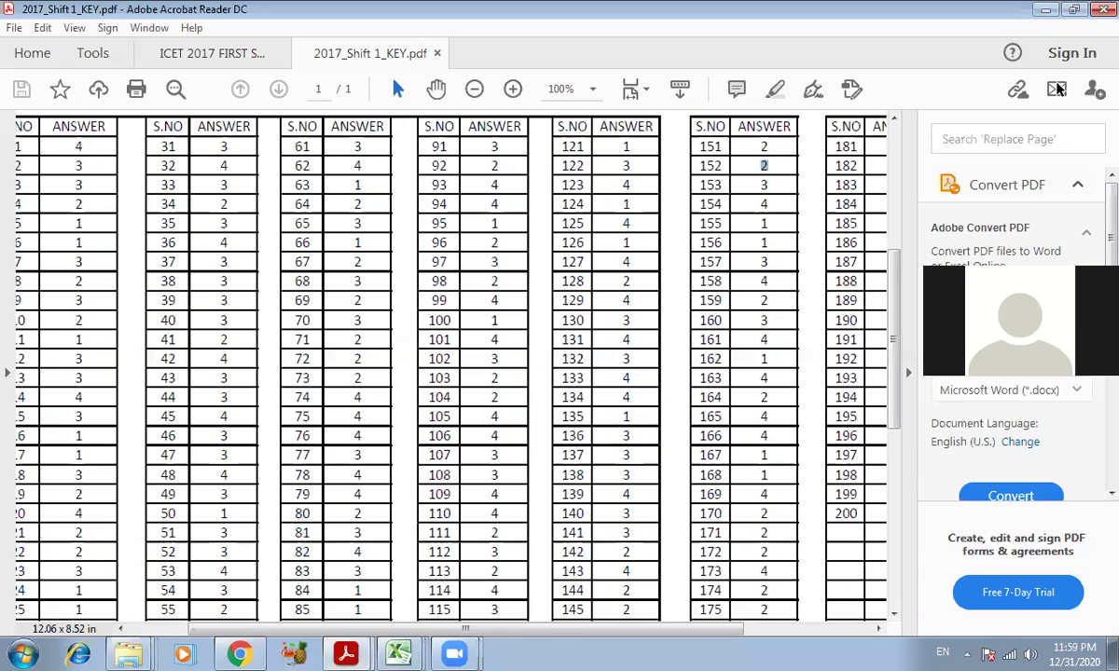
{"action": "key", "text": "alt+Tab"}
{"action": "scroll", "coordinate": [520, 426], "scroll_direction": "down", "scroll_amount": 5}
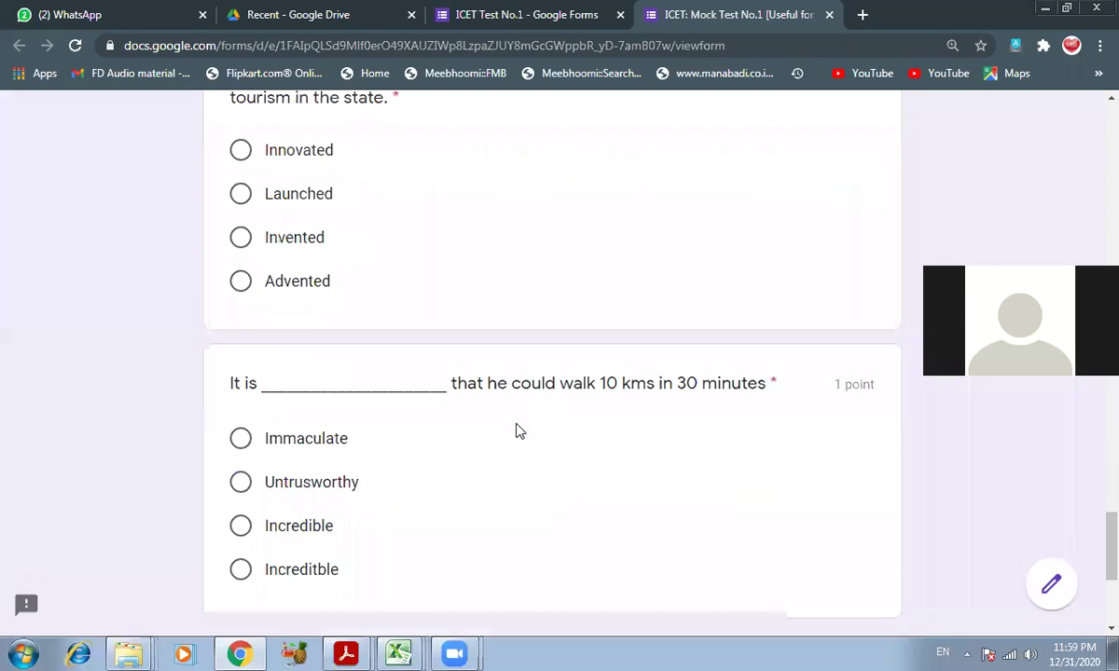
{"action": "scroll", "coordinate": [519, 426], "scroll_direction": "up", "scroll_amount": 2}
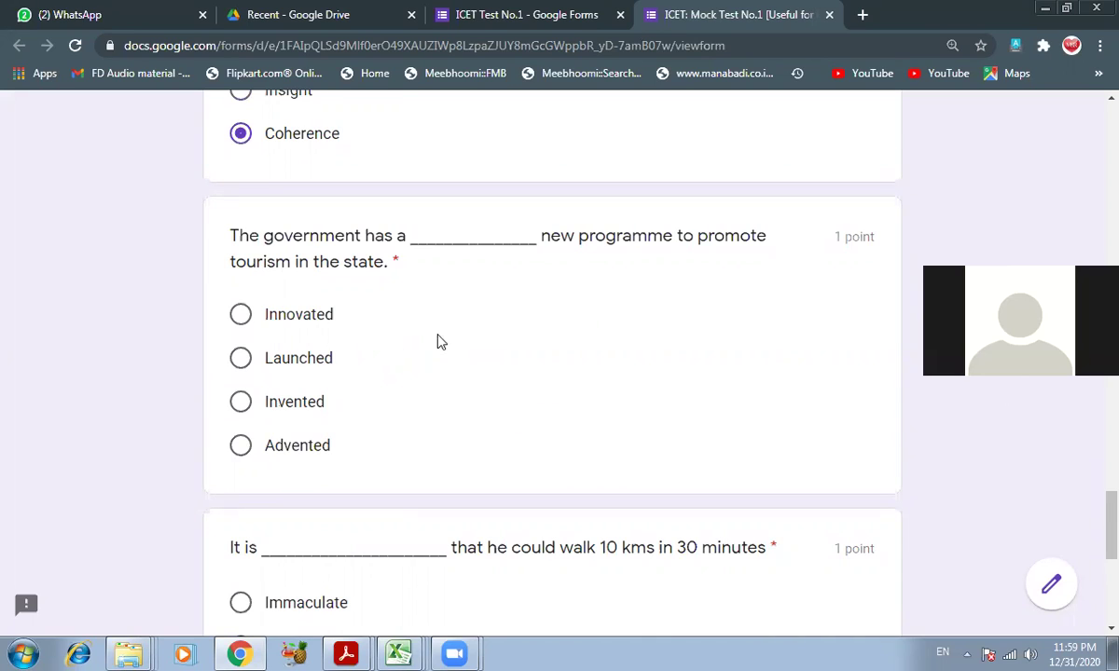
{"action": "left_click", "coordinate": [278, 362]}
{"action": "scroll", "coordinate": [411, 515], "scroll_direction": "down", "scroll_amount": 1}
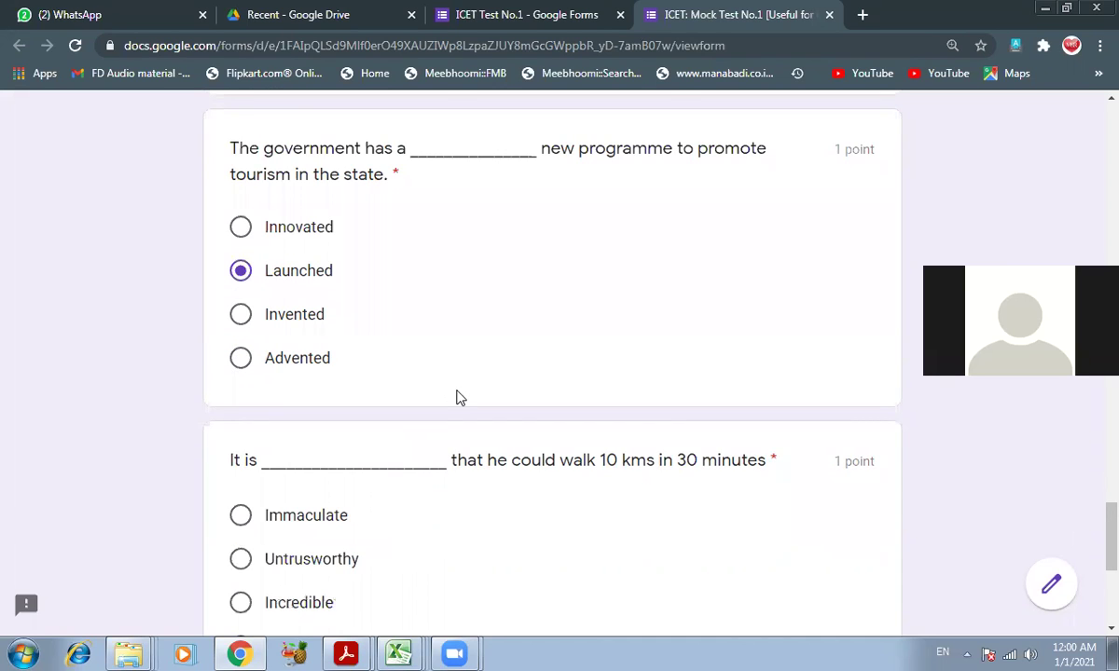
{"action": "scroll", "coordinate": [492, 513], "scroll_direction": "down", "scroll_amount": 1}
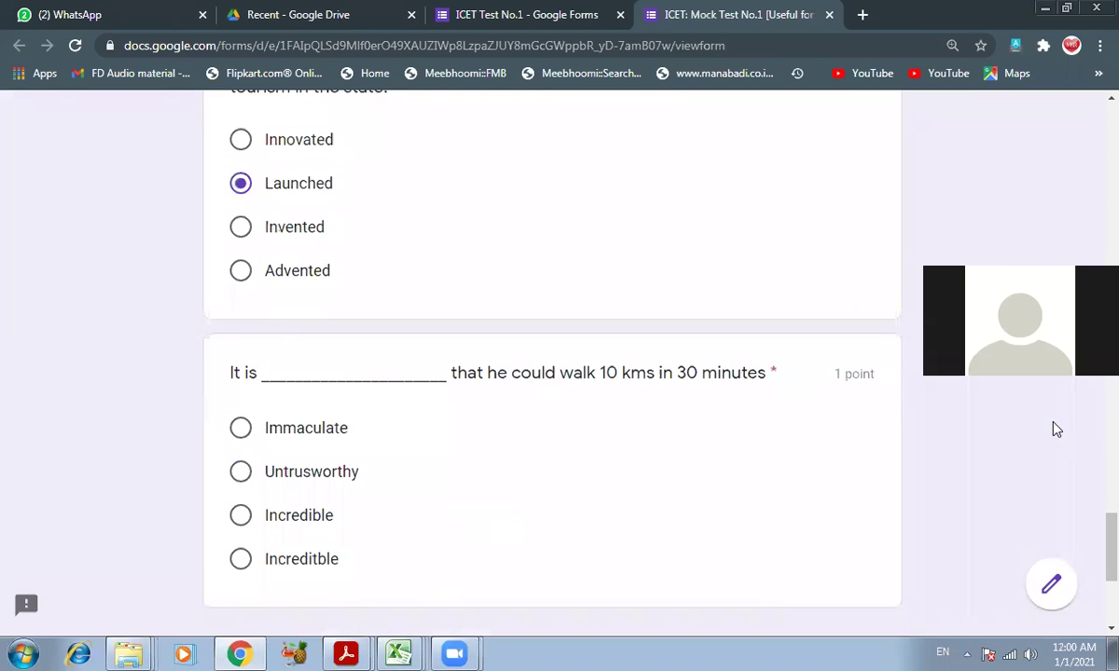
{"action": "scroll", "coordinate": [539, 455], "scroll_direction": "down", "scroll_amount": 1}
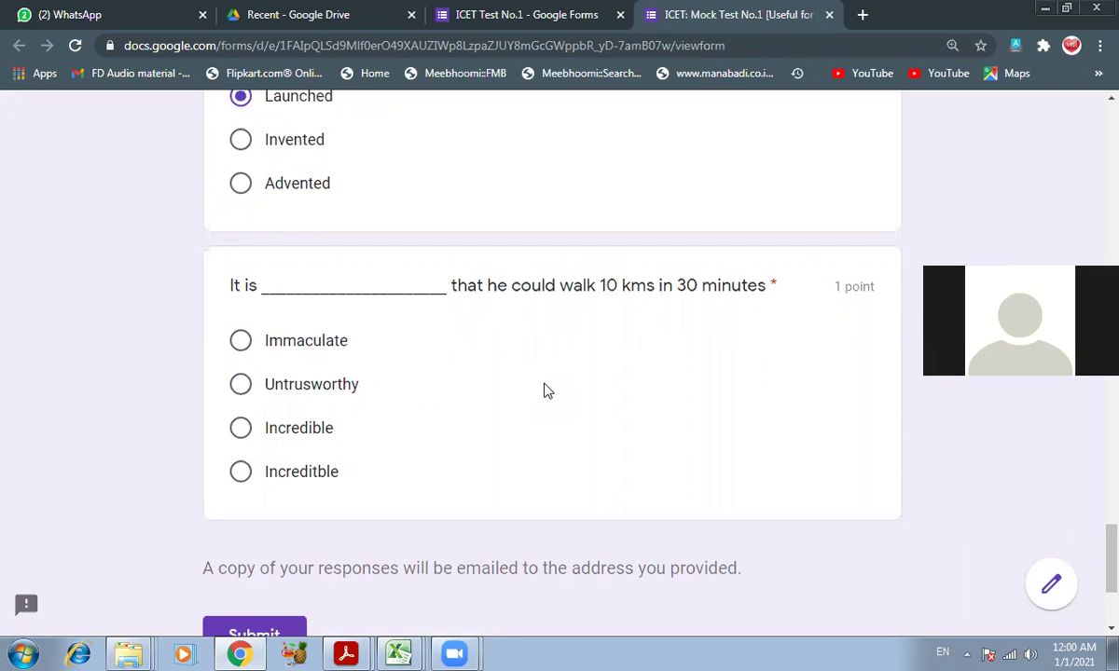
{"action": "left_click", "coordinate": [239, 430]}
{"action": "scroll", "coordinate": [394, 429], "scroll_direction": "down", "scroll_amount": 3}
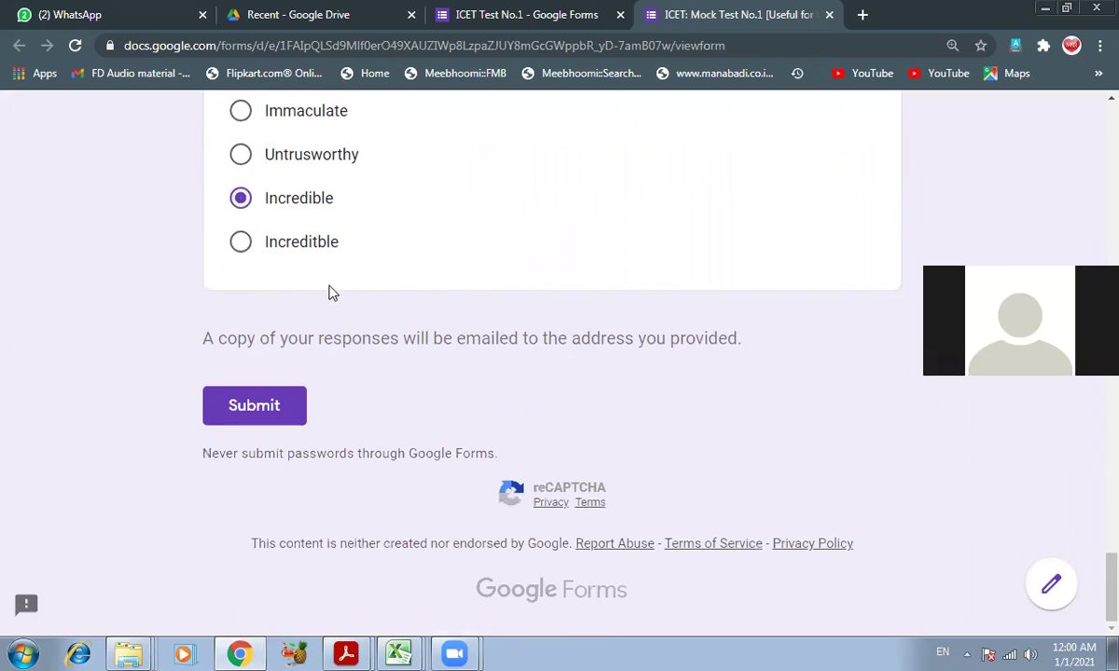
- Submit the quiz, view its 10/10 score, and switch back to the ICET Test No.1 editor
{"action": "left_click", "coordinate": [270, 416]}
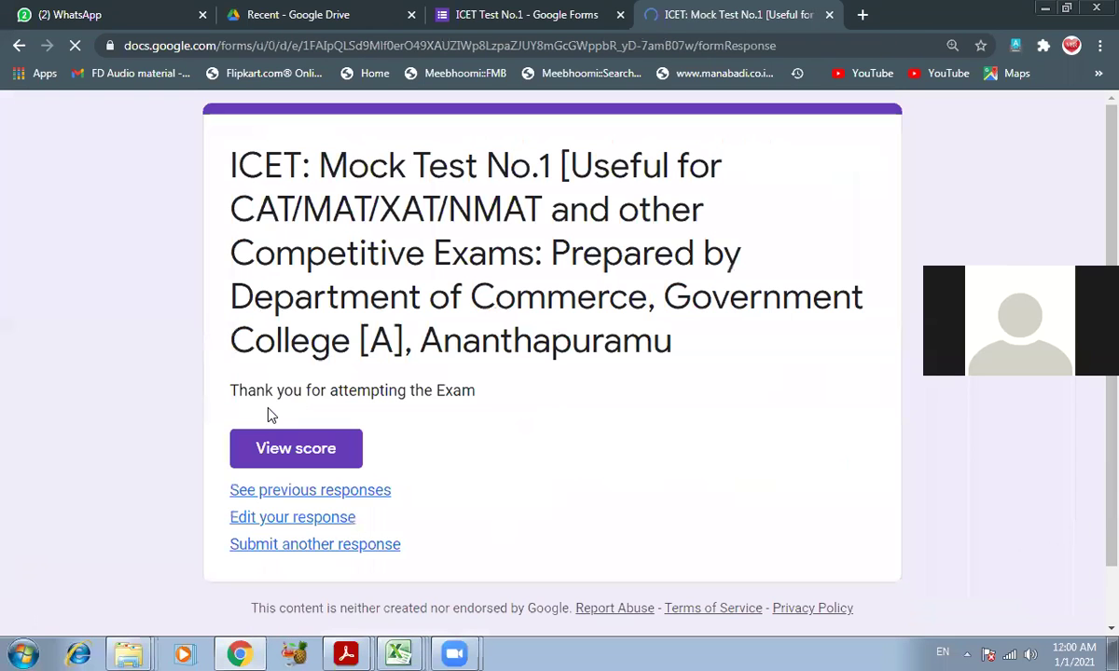
{"action": "scroll", "coordinate": [524, 388], "scroll_direction": "down", "scroll_amount": 1}
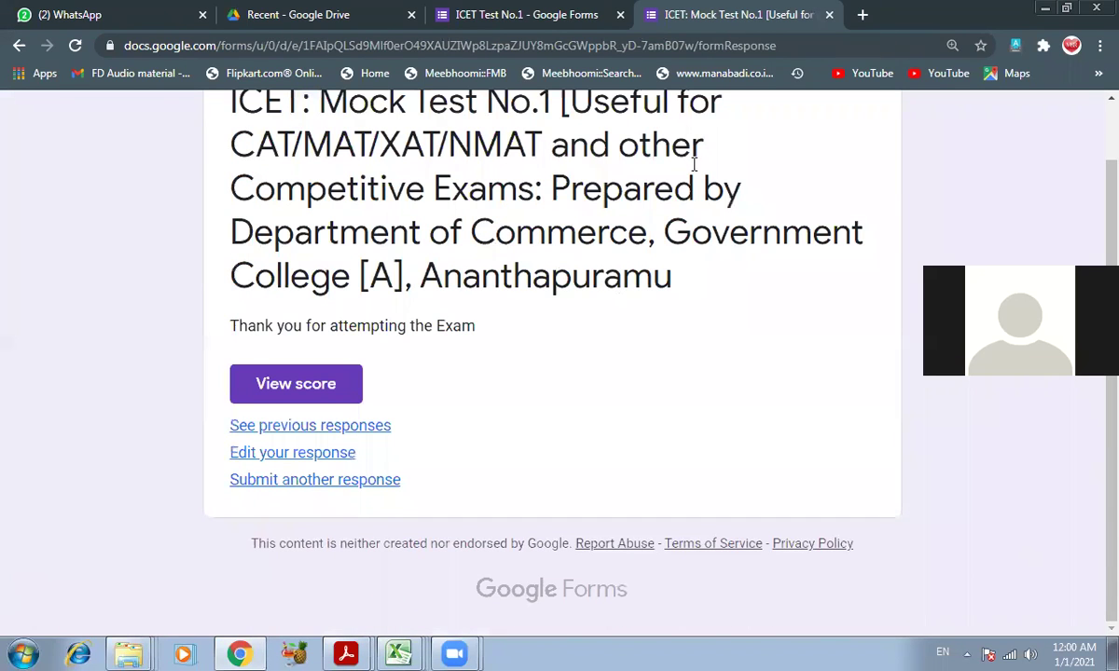
{"action": "left_click", "coordinate": [327, 386]}
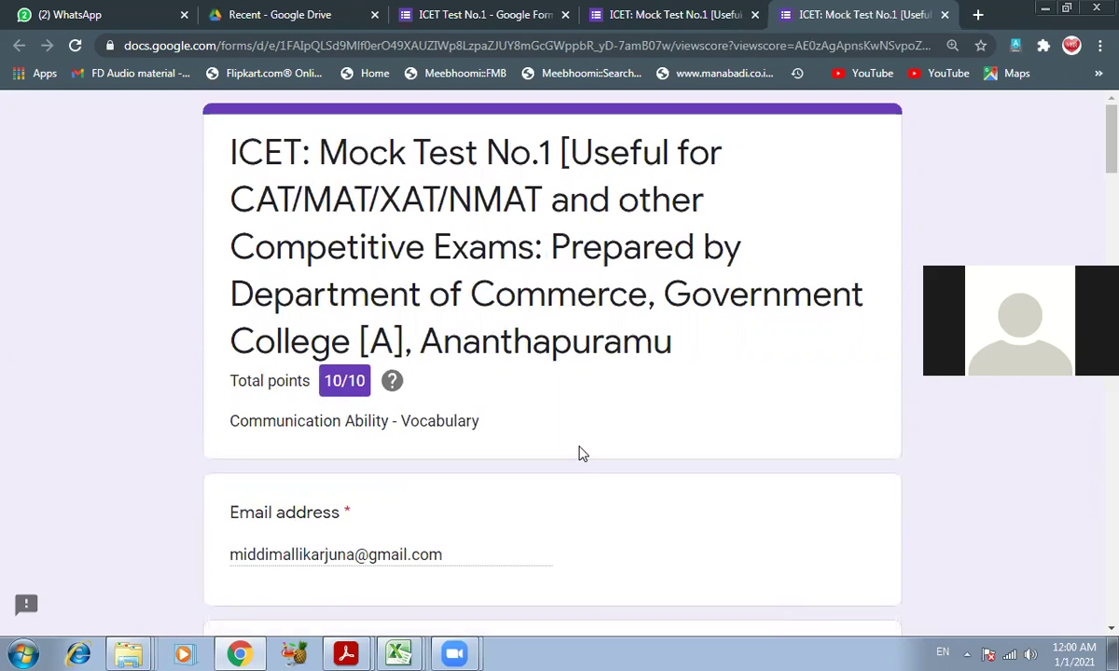
{"action": "scroll", "coordinate": [578, 454], "scroll_direction": "down", "scroll_amount": 5}
{"action": "scroll", "coordinate": [578, 454], "scroll_direction": "up", "scroll_amount": 5}
{"action": "left_click", "coordinate": [623, 13]}
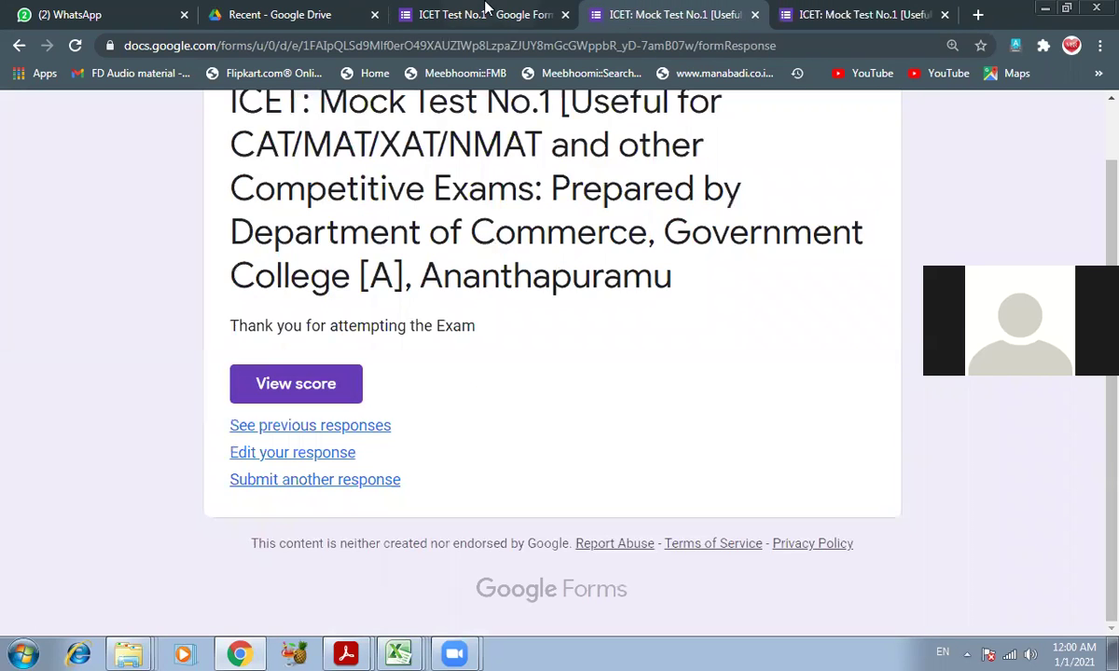
{"action": "left_click", "coordinate": [502, 14]}
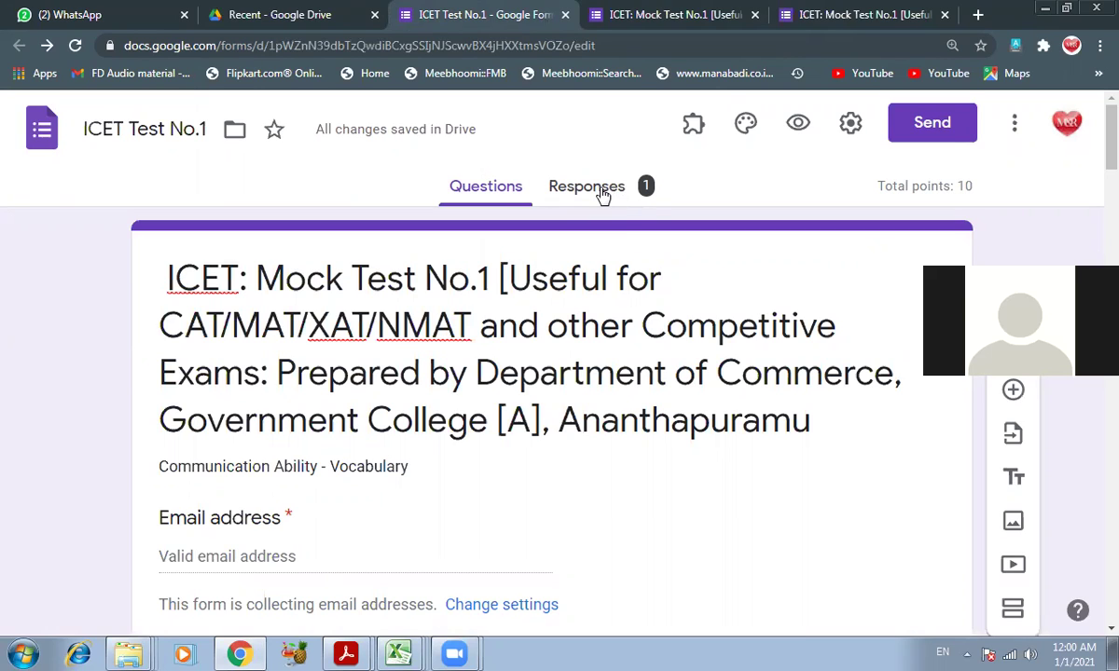
- Review the ICET Test No.1 responses summary showing 1 response averaging 10/10
{"action": "left_click", "coordinate": [603, 195]}
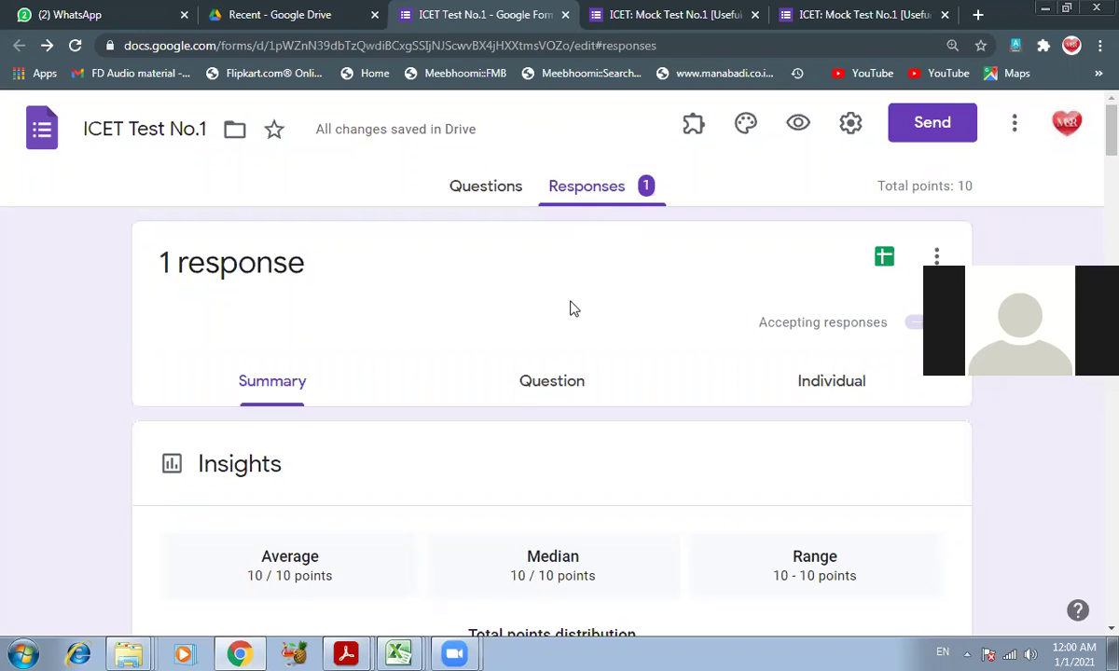
{"action": "scroll", "coordinate": [477, 469], "scroll_direction": "down", "scroll_amount": 5}
{"action": "scroll", "coordinate": [476, 473], "scroll_direction": "down", "scroll_amount": 15}
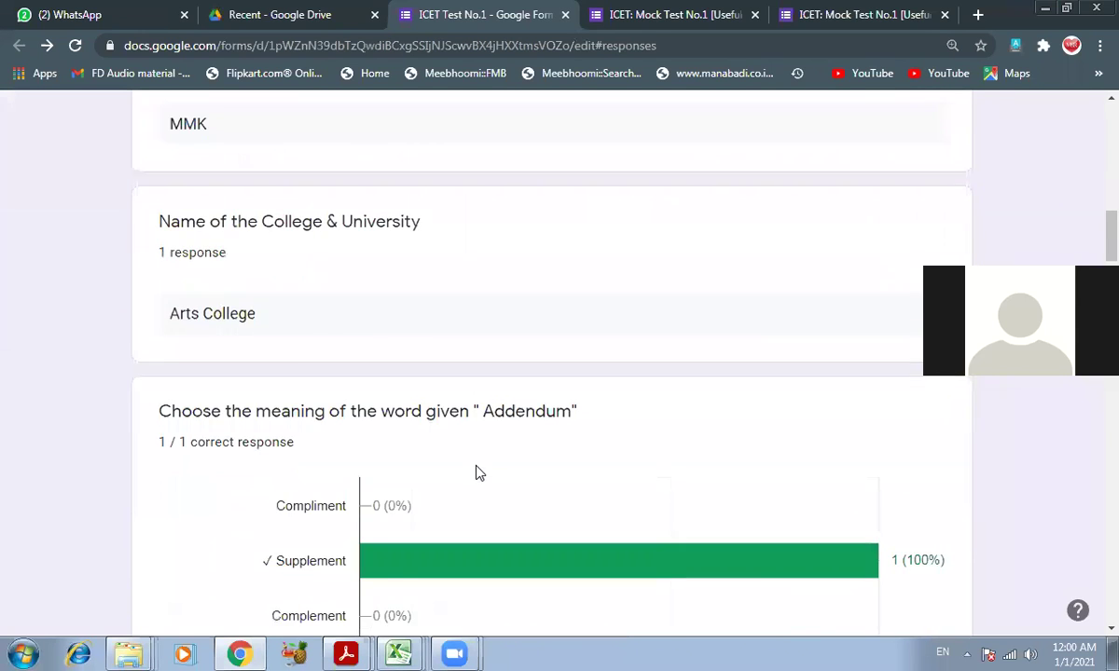
{"action": "scroll", "coordinate": [476, 473], "scroll_direction": "down", "scroll_amount": 15}
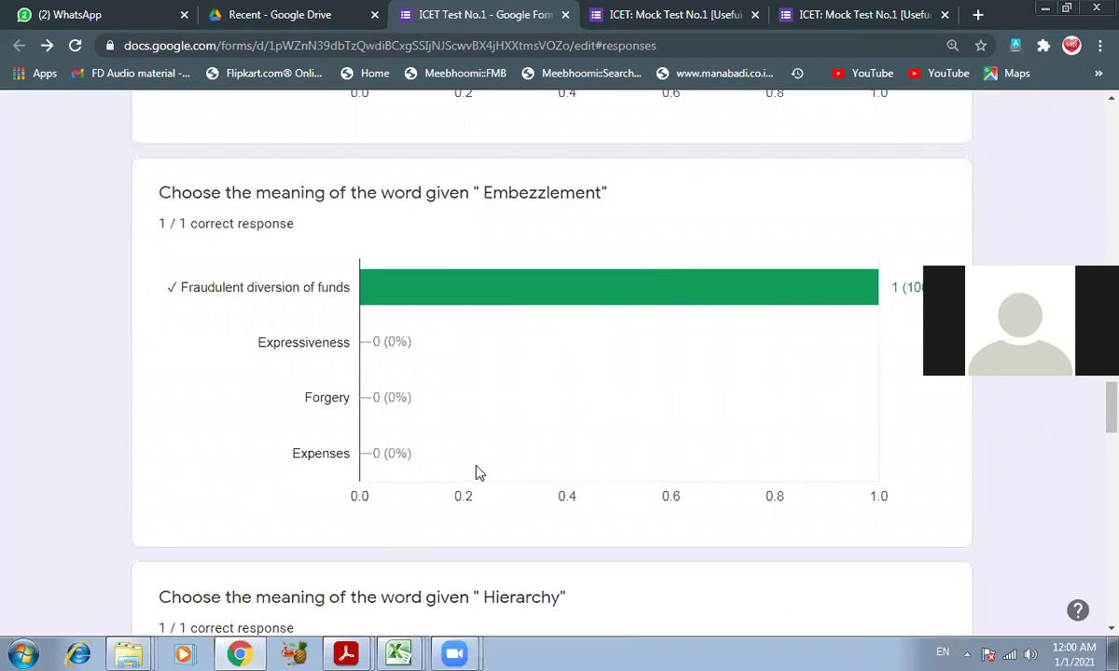
{"action": "scroll", "coordinate": [475, 473], "scroll_direction": "up", "scroll_amount": 5}
{"action": "scroll", "coordinate": [475, 473], "scroll_direction": "up", "scroll_amount": 15}
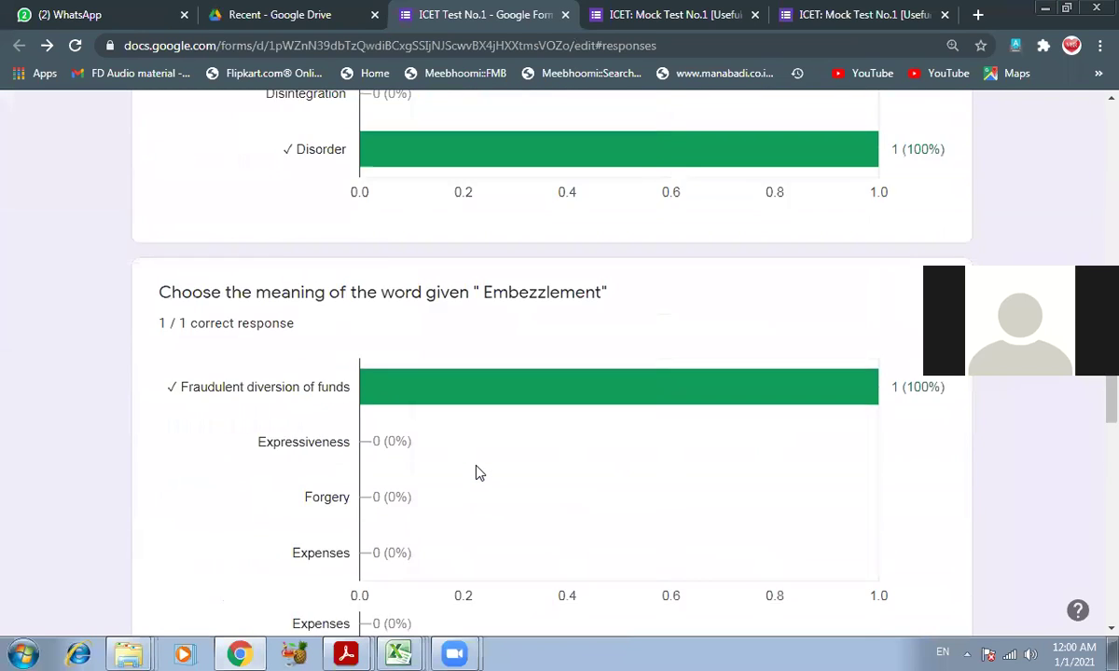
{"action": "scroll", "coordinate": [486, 462], "scroll_direction": "up", "scroll_amount": 15}
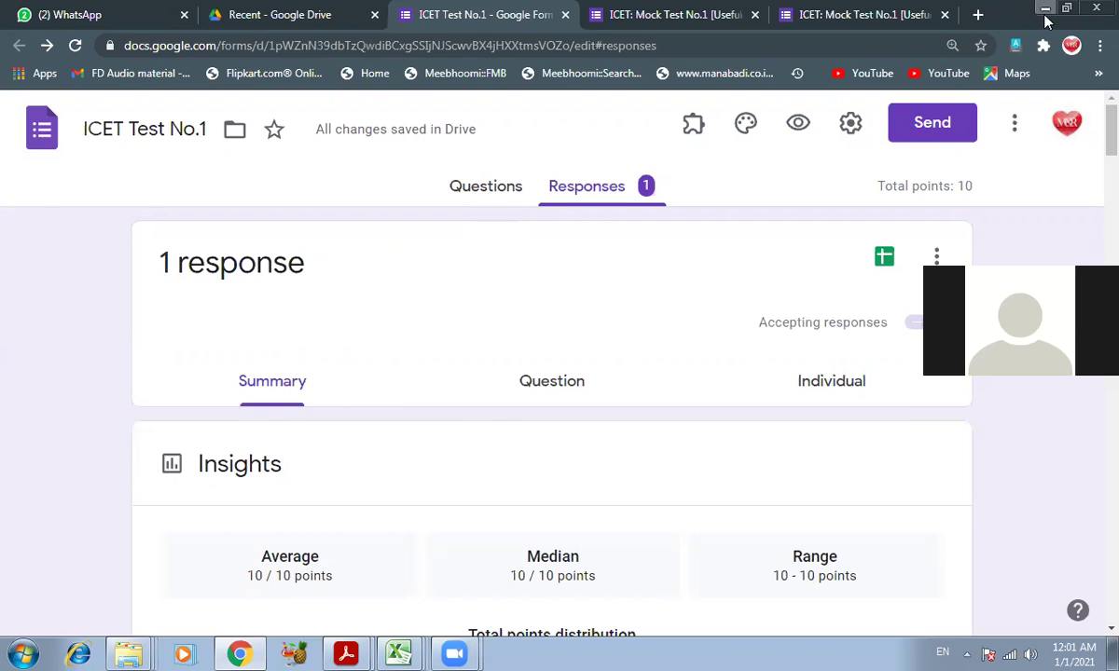
- Minimize Chrome and open the All-About-APICET PDF from the ICET folder
{"action": "left_click", "coordinate": [1045, 11]}
{"action": "left_click", "coordinate": [275, 470]}
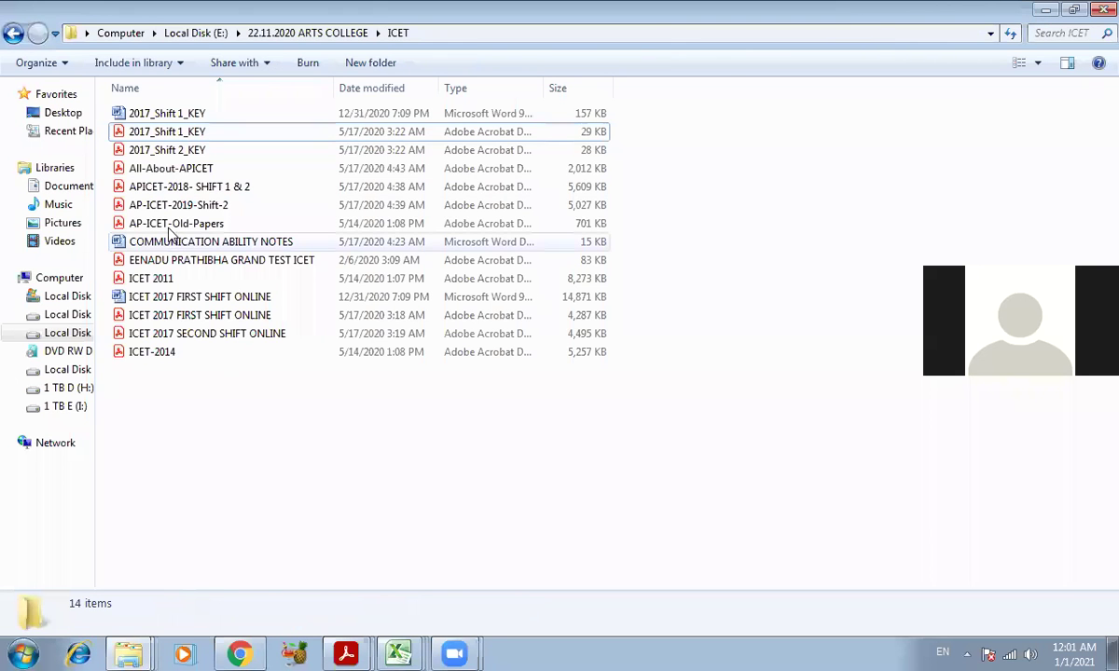
{"action": "left_click", "coordinate": [160, 206]}
{"action": "left_click", "coordinate": [165, 225]}
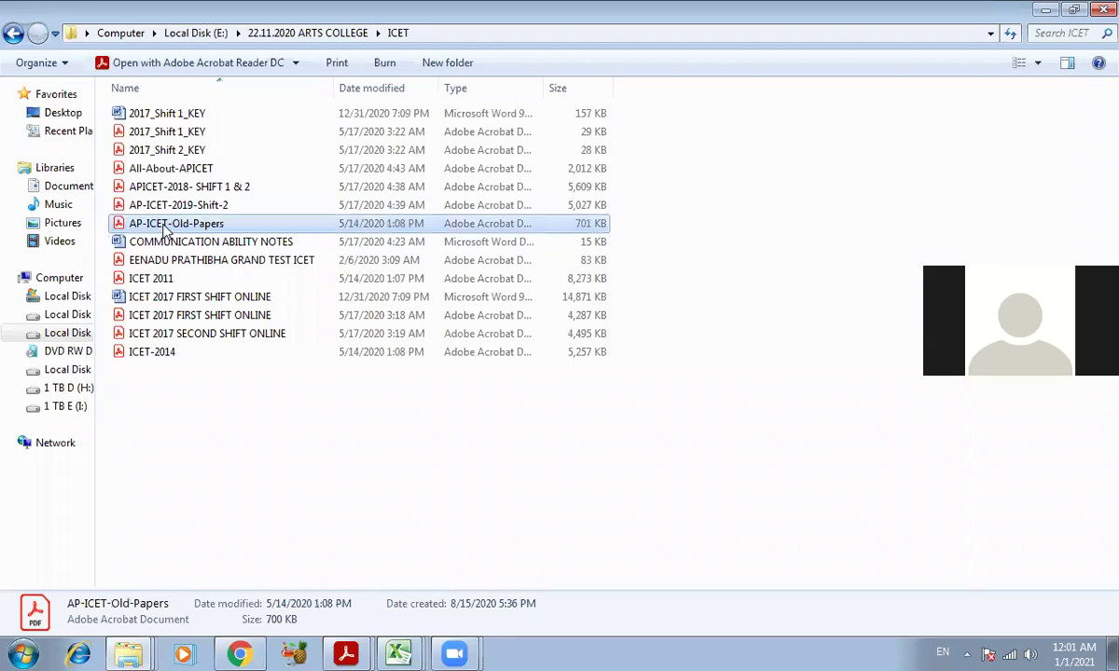
{"action": "double_click", "coordinate": [171, 171]}
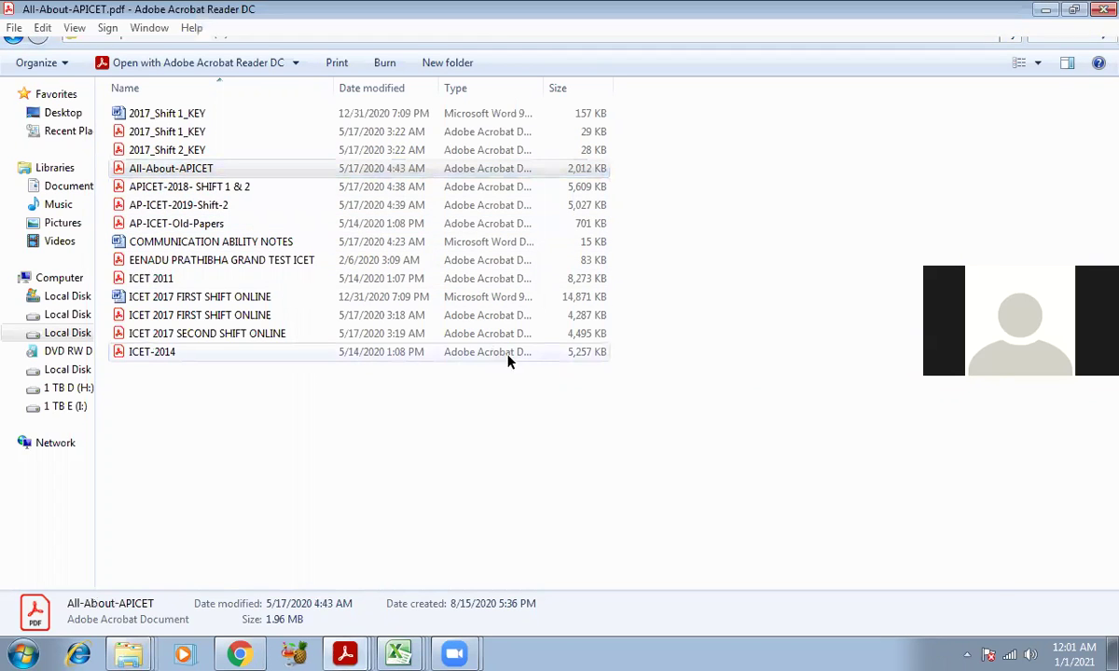
- Read All-About-APICET pages 12–13 through Communication Ability, then minimize Acrobat to the ICET folder
{"action": "scroll", "coordinate": [681, 425], "scroll_direction": "down", "scroll_amount": 5}
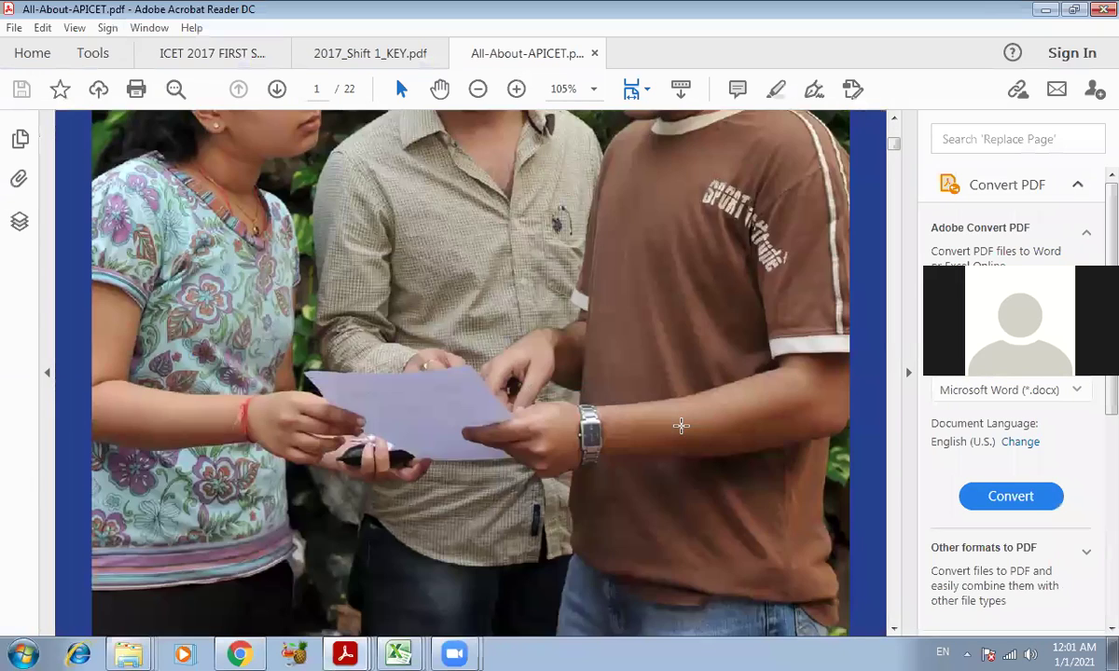
{"action": "scroll", "coordinate": [681, 425], "scroll_direction": "down", "scroll_amount": 10}
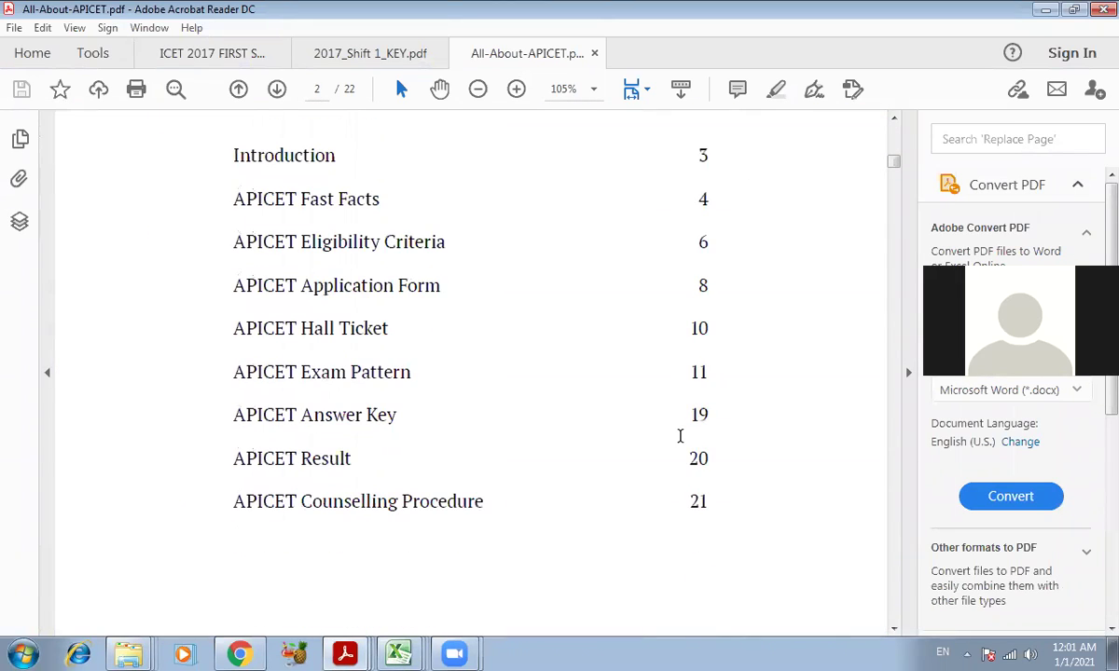
{"action": "left_click_drag", "start_coordinate": [893, 165], "coordinate": [854, 376]}
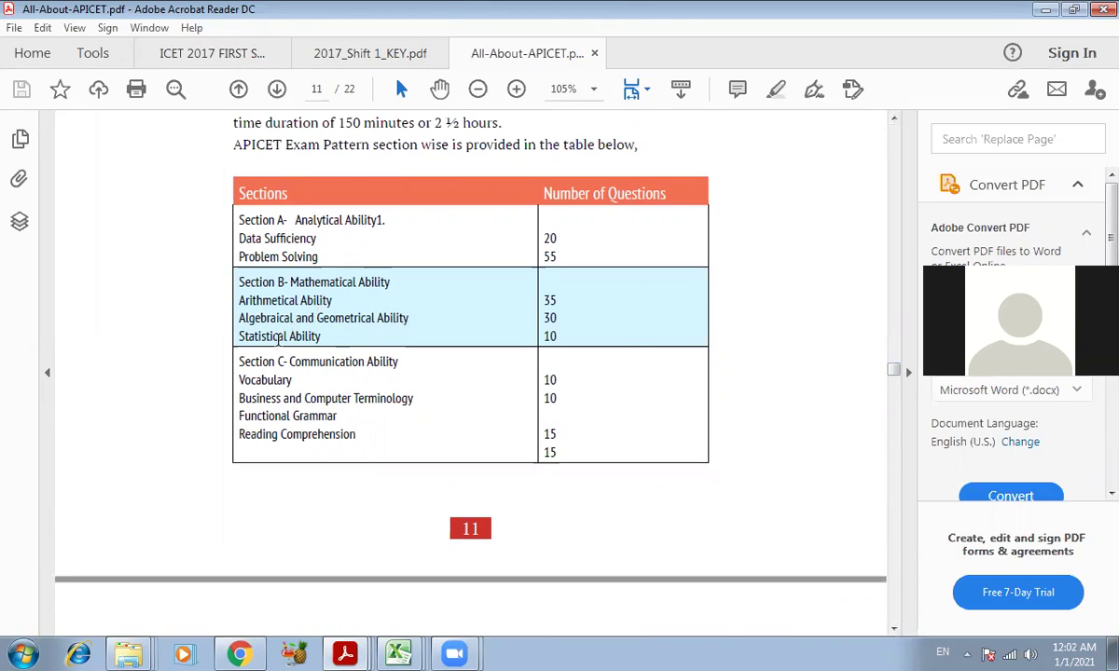
{"action": "left_click_drag", "start_coordinate": [893, 372], "coordinate": [892, 392]}
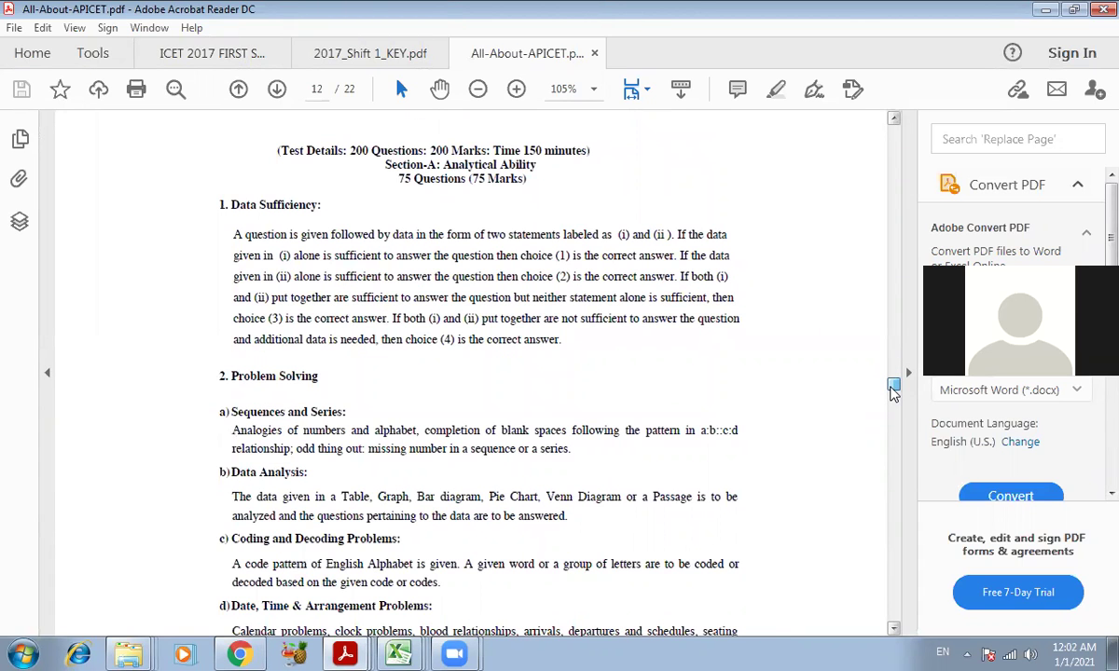
{"action": "mouse_move", "coordinate": [892, 392]}
{"action": "left_mouse_down"}
{"action": "mouse_move", "coordinate": [891, 418]}
{"action": "mouse_move", "coordinate": [892, 398]}
{"action": "left_mouse_up"}
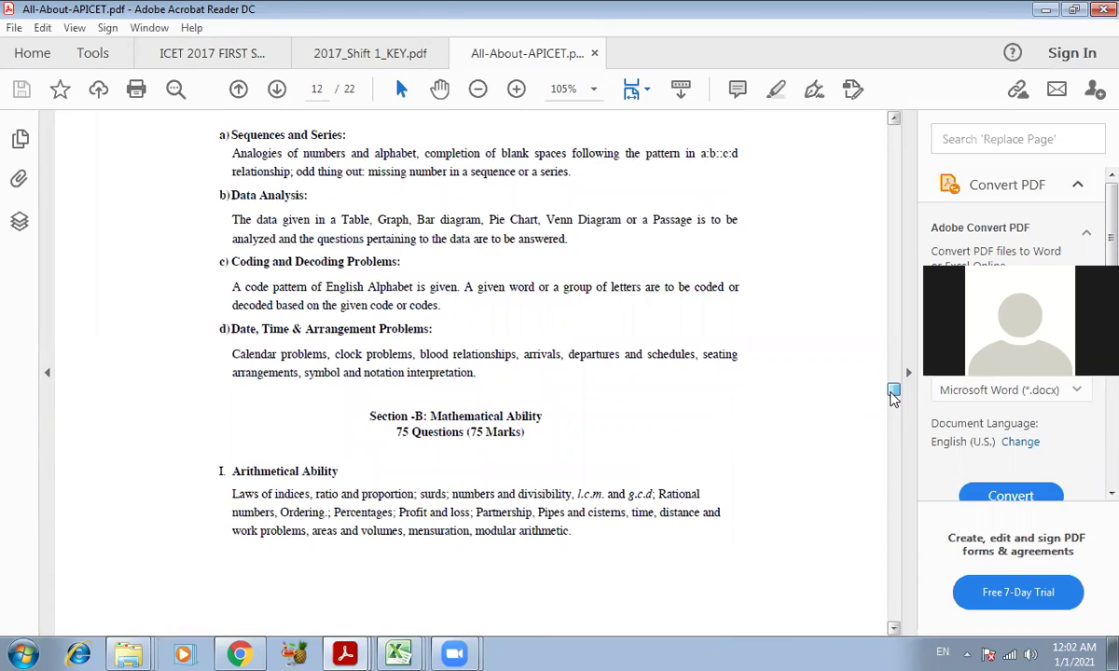
{"action": "scroll", "coordinate": [893, 396], "scroll_direction": "down", "scroll_amount": 3}
{"action": "scroll", "coordinate": [522, 445], "scroll_direction": "down", "scroll_amount": 2}
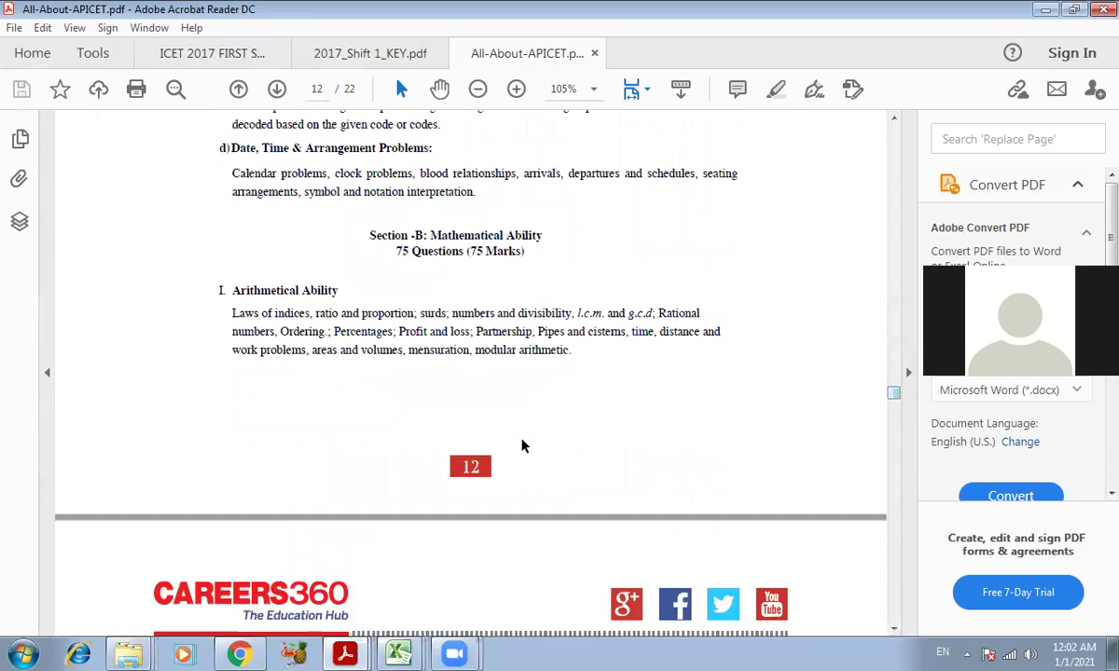
{"action": "scroll", "coordinate": [522, 445], "scroll_direction": "down", "scroll_amount": 1}
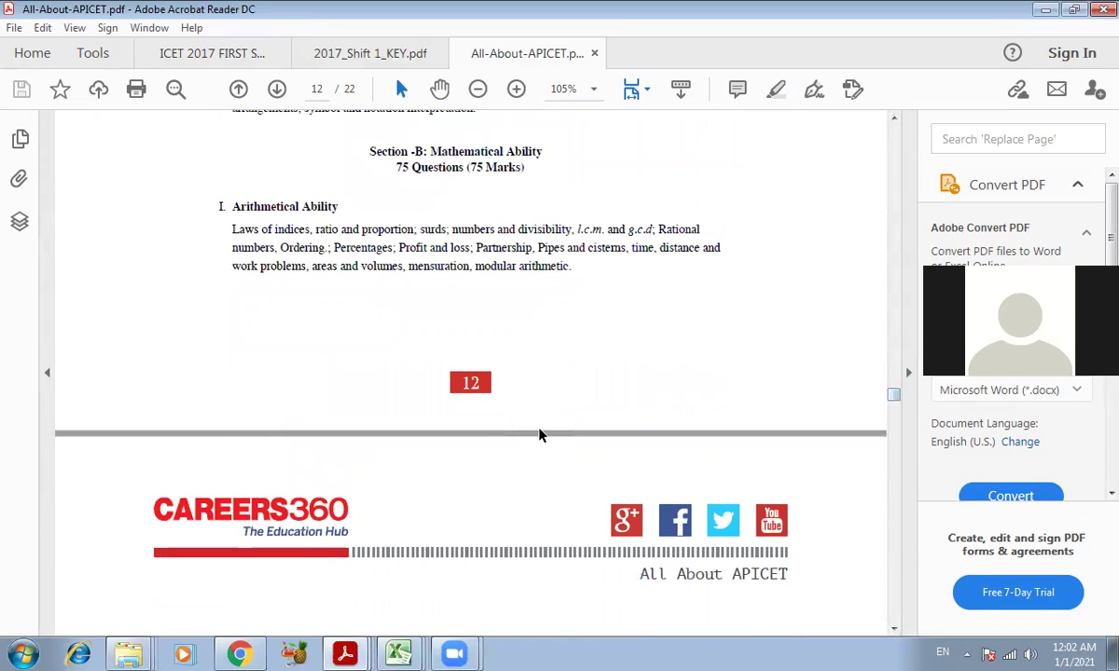
{"action": "scroll", "coordinate": [537, 446], "scroll_direction": "down", "scroll_amount": 7}
{"action": "scroll", "coordinate": [501, 474], "scroll_direction": "down", "scroll_amount": 14}
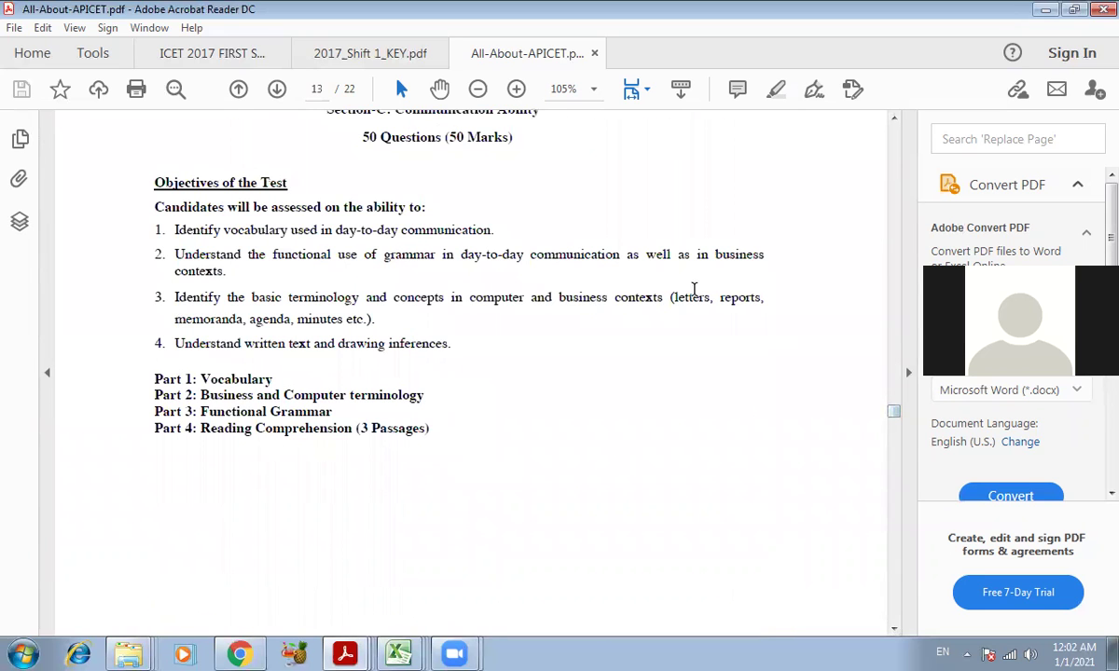
{"action": "left_click", "coordinate": [1050, 10]}
{"action": "left_click", "coordinate": [317, 522]}
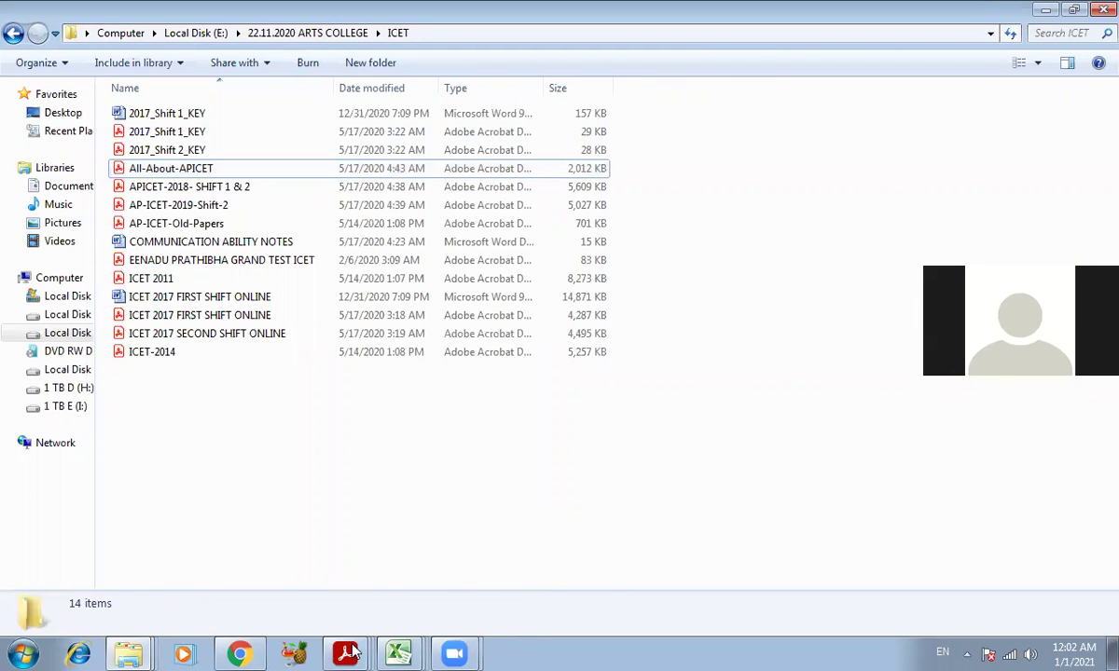
{"action": "left_click", "coordinate": [345, 653]}
{"action": "left_click", "coordinate": [315, 556]}
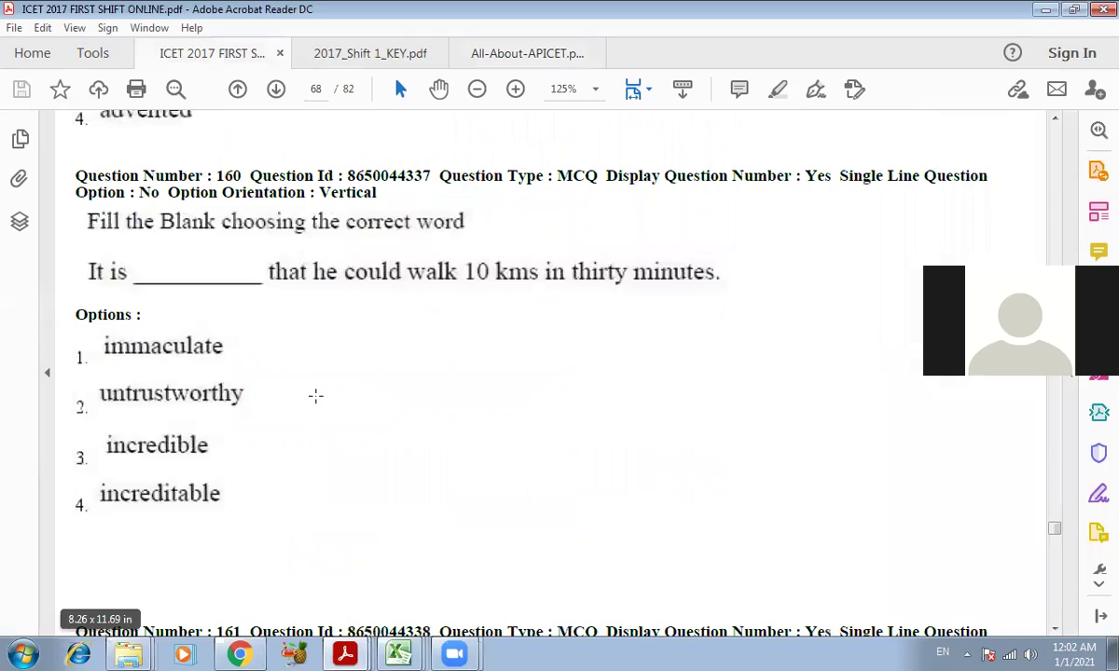
{"action": "scroll", "coordinate": [314, 400], "scroll_direction": "down", "scroll_amount": 8}
{"action": "scroll", "coordinate": [314, 404], "scroll_direction": "down", "scroll_amount": 1}
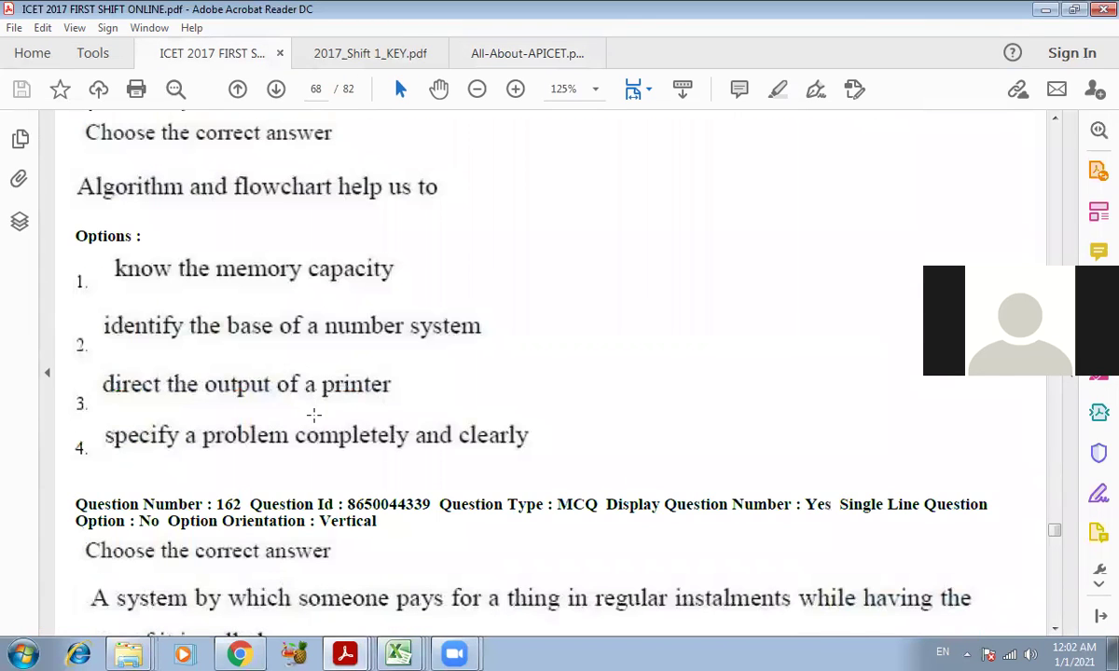
{"action": "scroll", "coordinate": [314, 410], "scroll_direction": "up", "scroll_amount": 5}
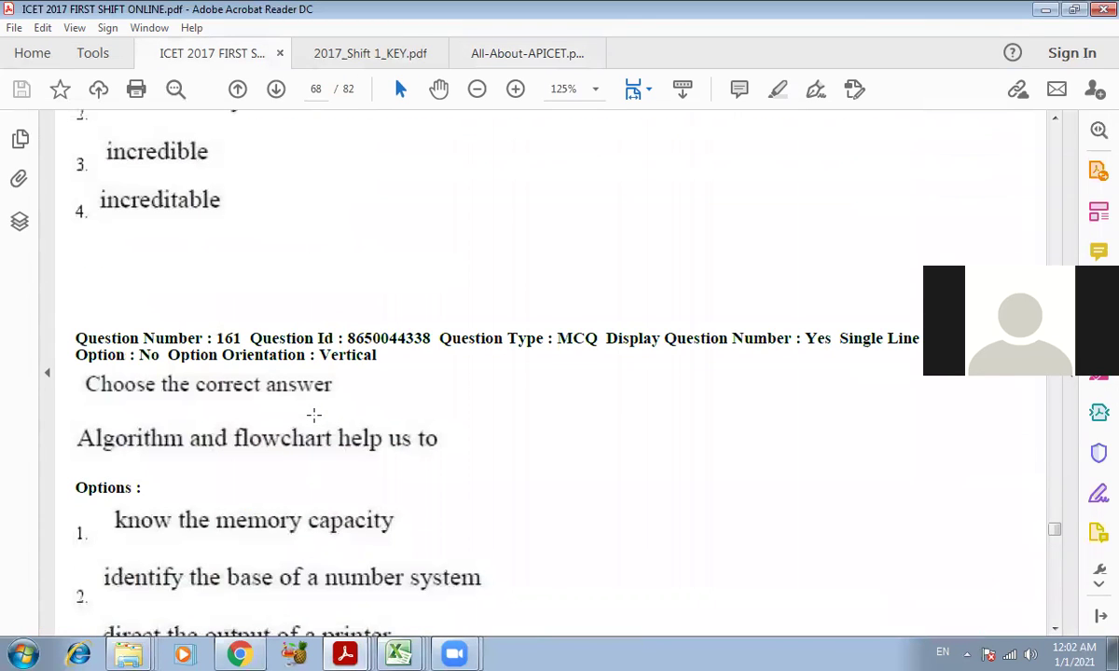
{"action": "scroll", "coordinate": [314, 415], "scroll_direction": "down", "scroll_amount": 1}
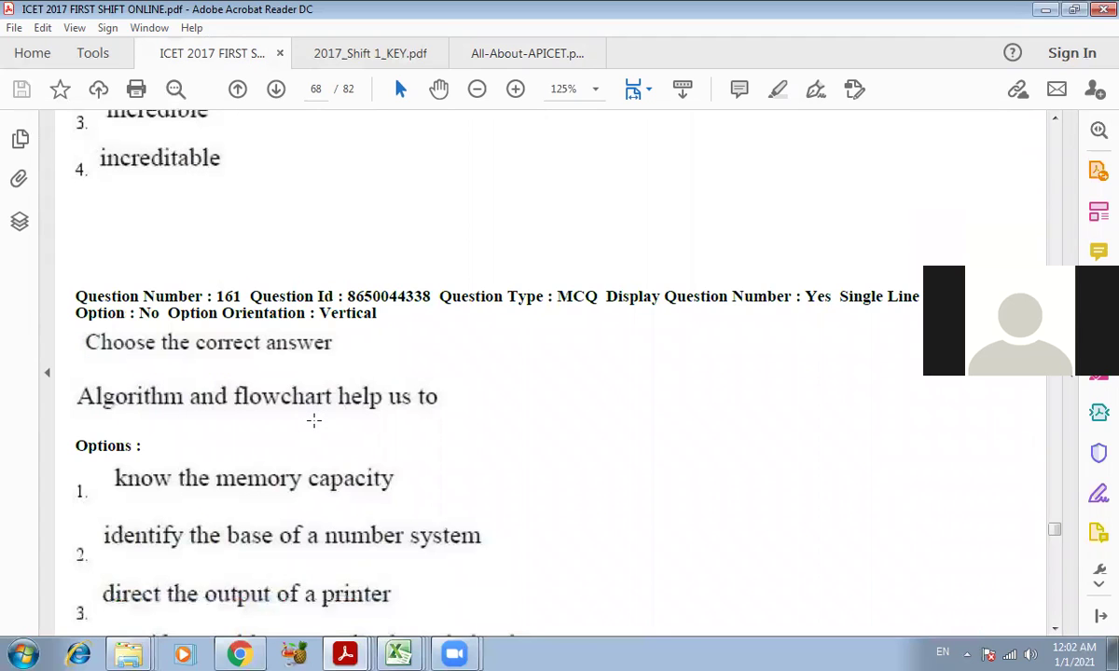
{"action": "scroll", "coordinate": [315, 420], "scroll_direction": "down", "scroll_amount": 3}
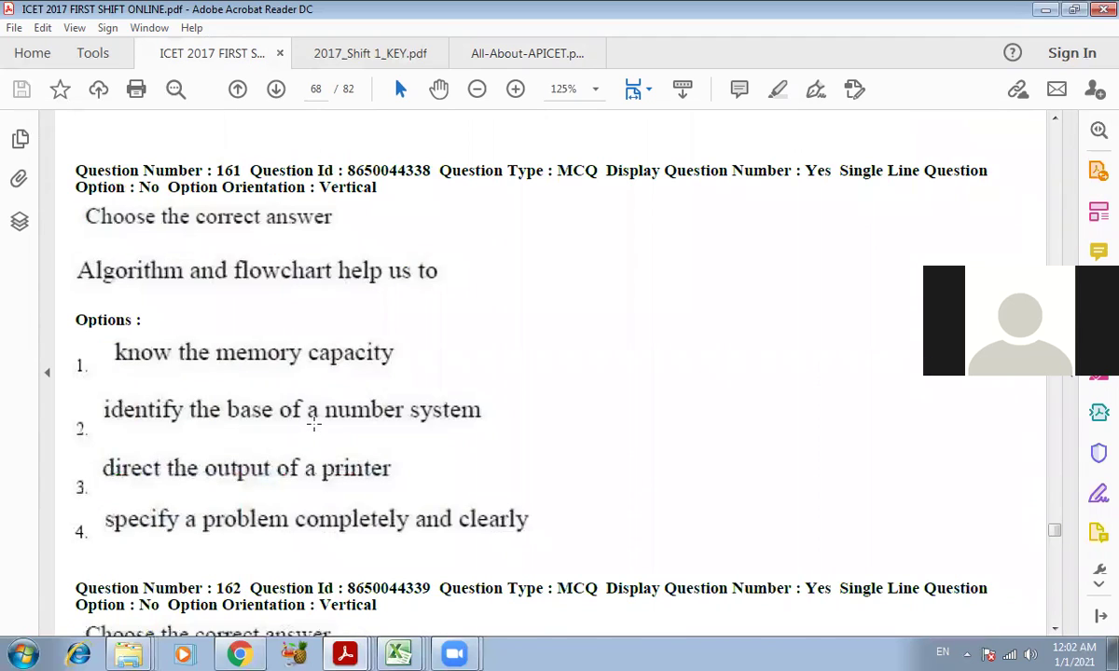
{"action": "scroll", "coordinate": [314, 423], "scroll_direction": "down", "scroll_amount": 3}
{"action": "scroll", "coordinate": [314, 424], "scroll_direction": "down", "scroll_amount": 18}
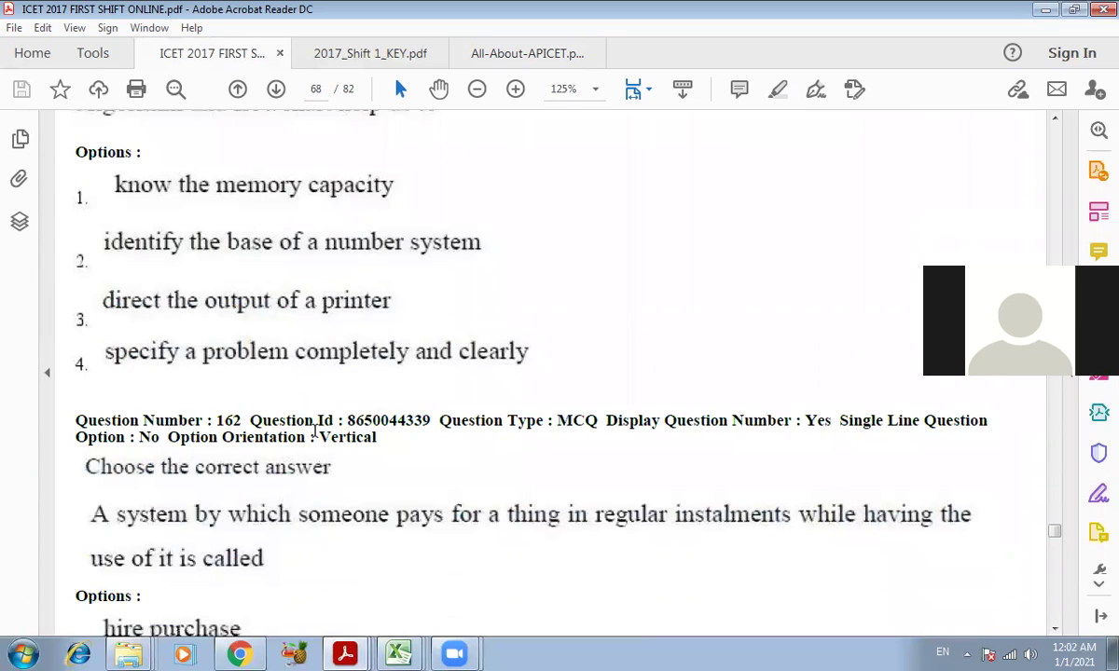
{"action": "scroll", "coordinate": [310, 438], "scroll_direction": "down", "scroll_amount": 20}
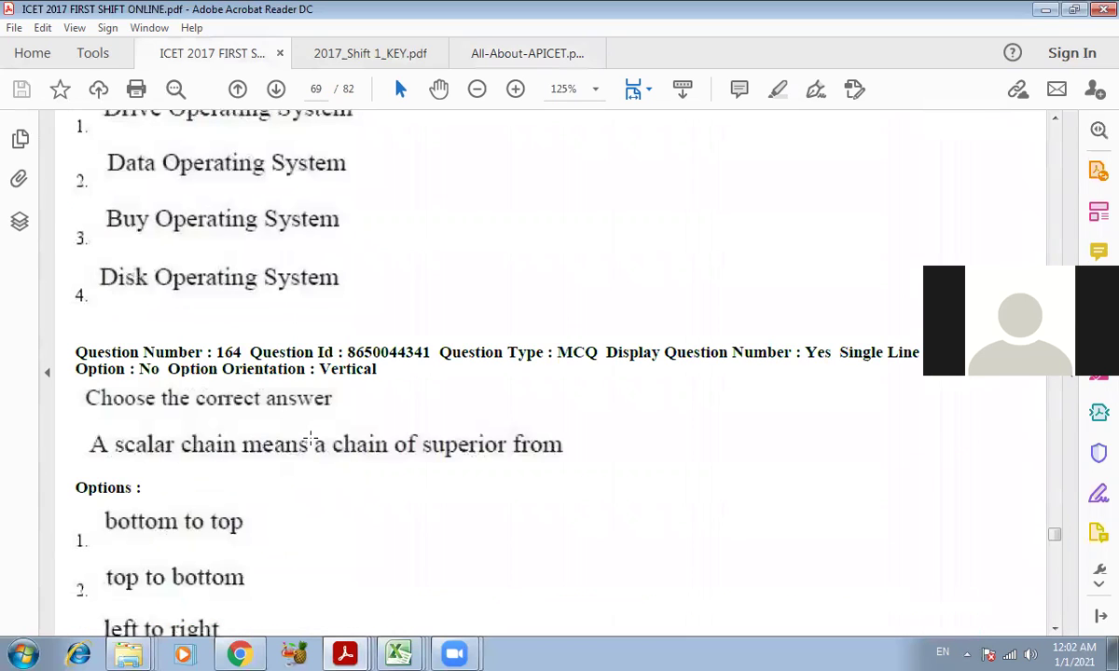
{"action": "scroll", "coordinate": [309, 437], "scroll_direction": "down", "scroll_amount": 20}
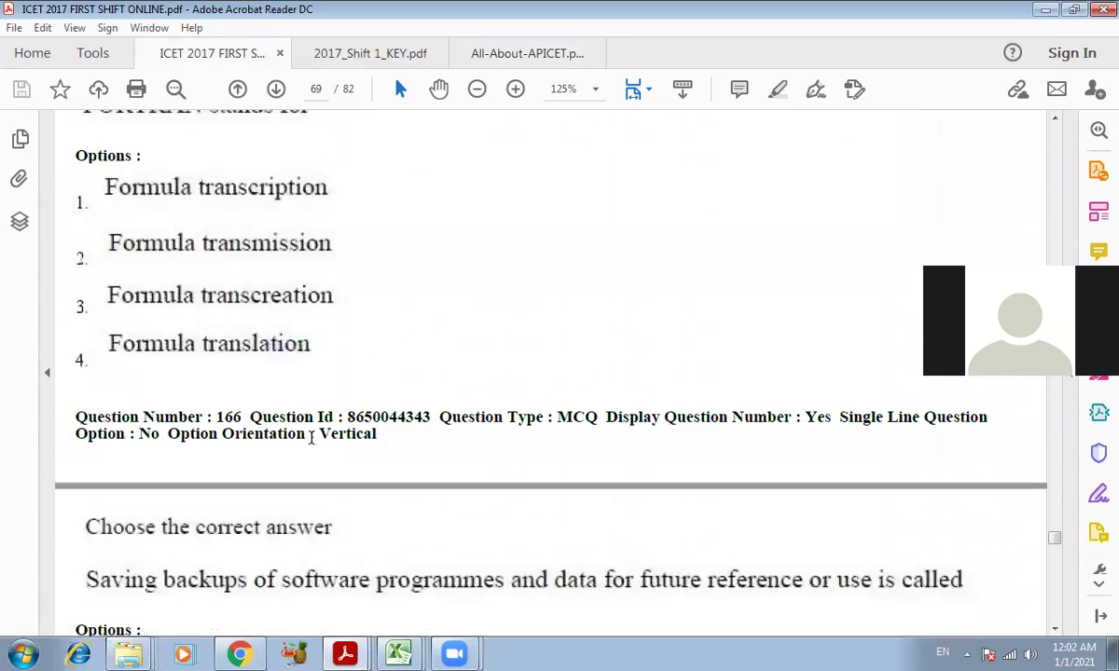
{"action": "scroll", "coordinate": [311, 439], "scroll_direction": "down", "scroll_amount": 20}
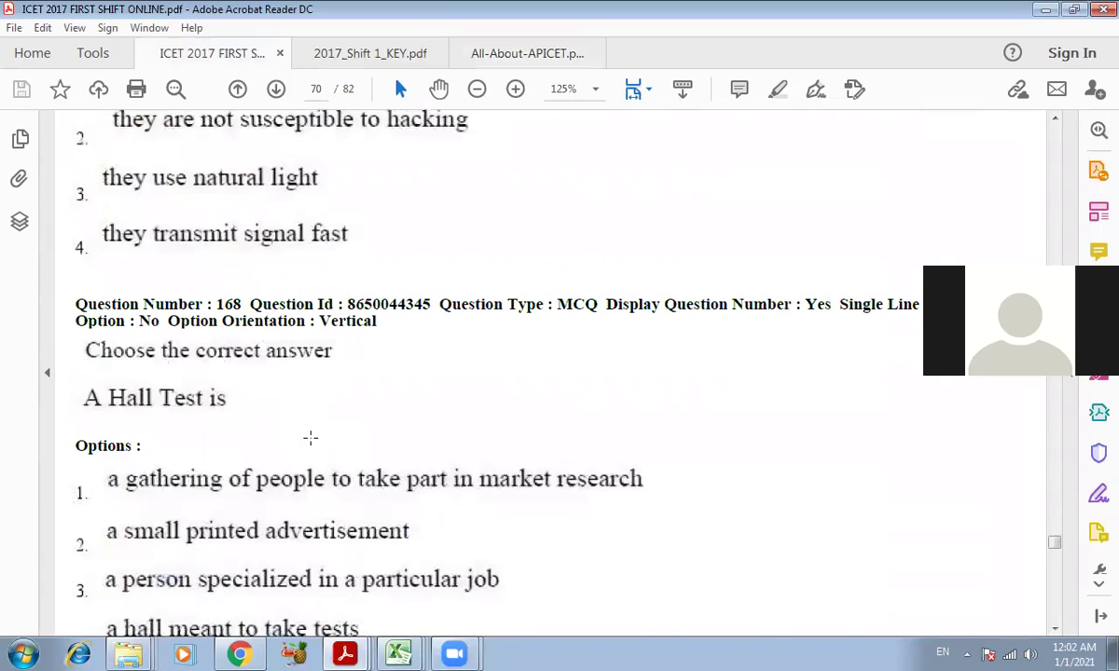
{"action": "scroll", "coordinate": [311, 437], "scroll_direction": "down", "scroll_amount": 3}
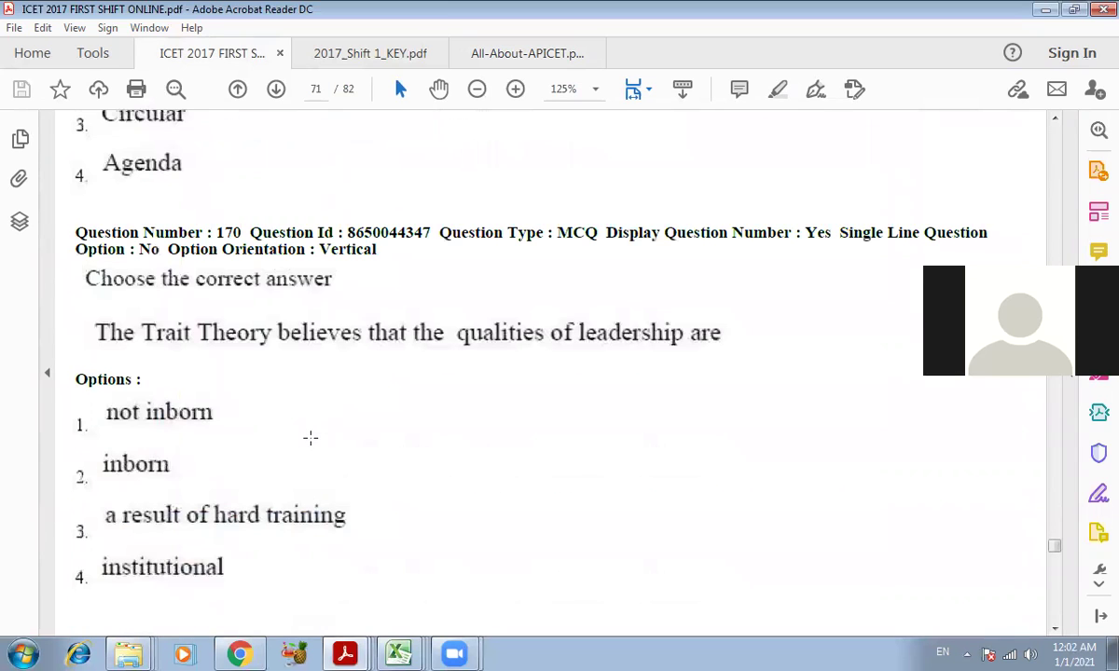
{"action": "scroll", "coordinate": [310, 438], "scroll_direction": "down", "scroll_amount": 1}
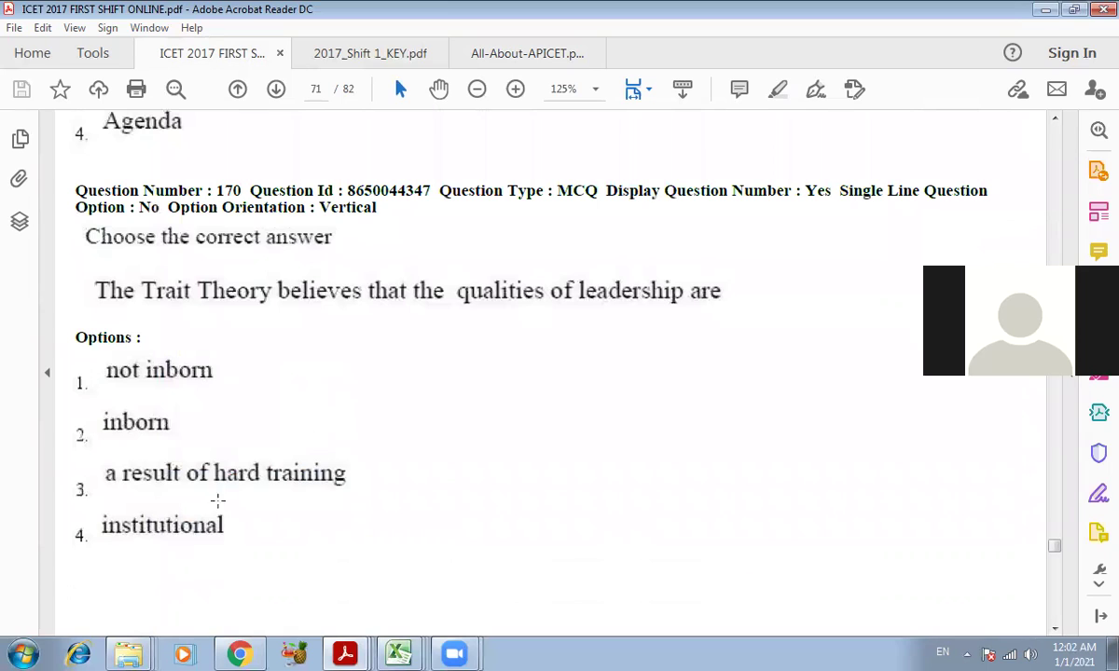
{"action": "left_click", "coordinate": [200, 534]}
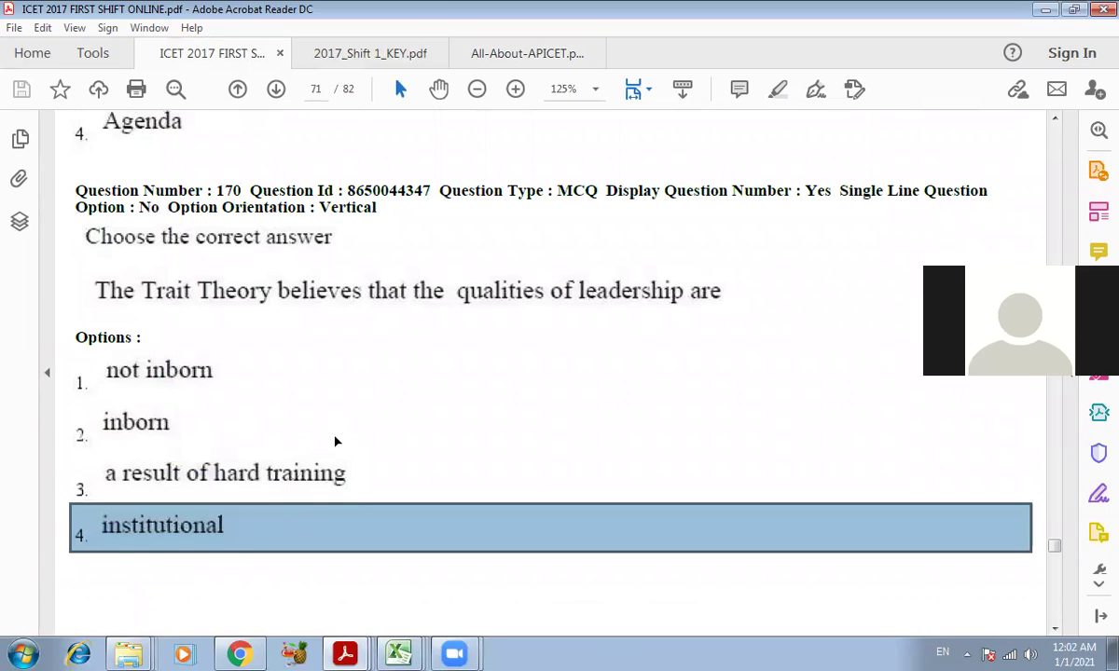
{"action": "left_click", "coordinate": [338, 424]}
{"action": "left_click", "coordinate": [490, 359]}
{"action": "left_click", "coordinate": [336, 261]}
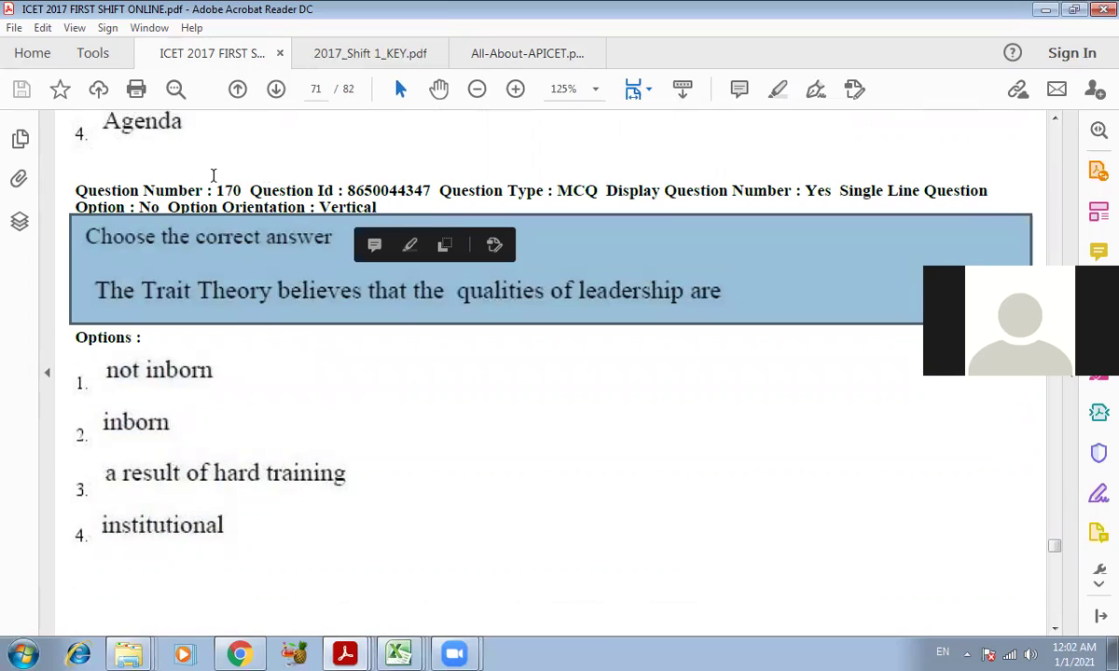
{"action": "left_click", "coordinate": [214, 533]}
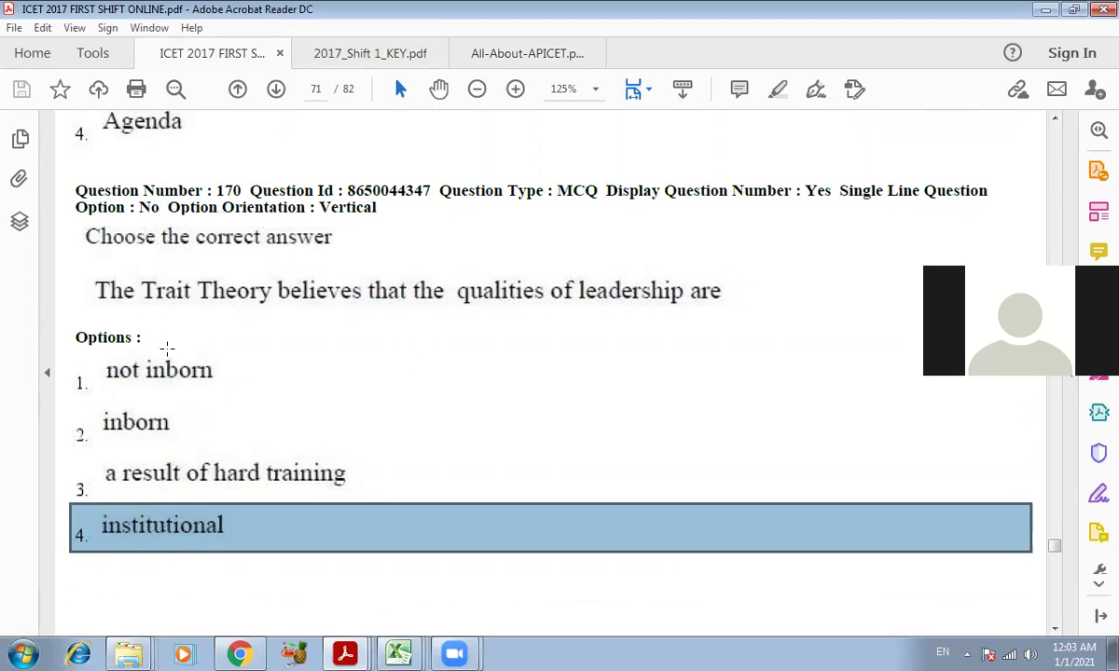
{"action": "scroll", "coordinate": [351, 357], "scroll_direction": "up", "scroll_amount": 3}
{"action": "scroll", "coordinate": [351, 359], "scroll_direction": "up", "scroll_amount": 10}
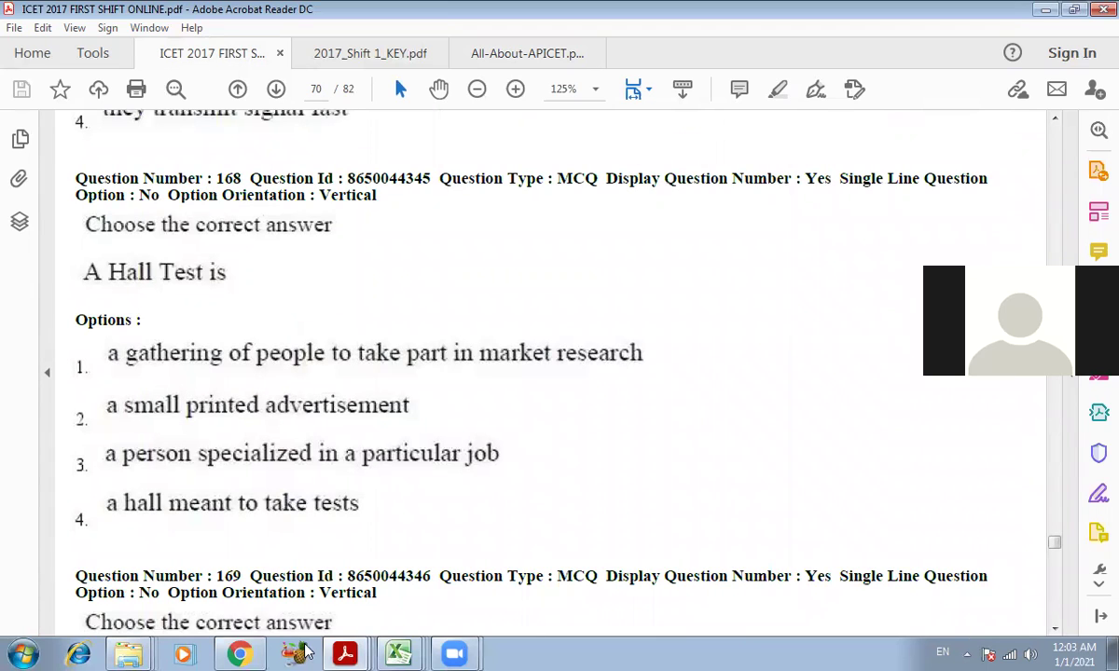
{"action": "mouse_move", "coordinate": [345, 654]}
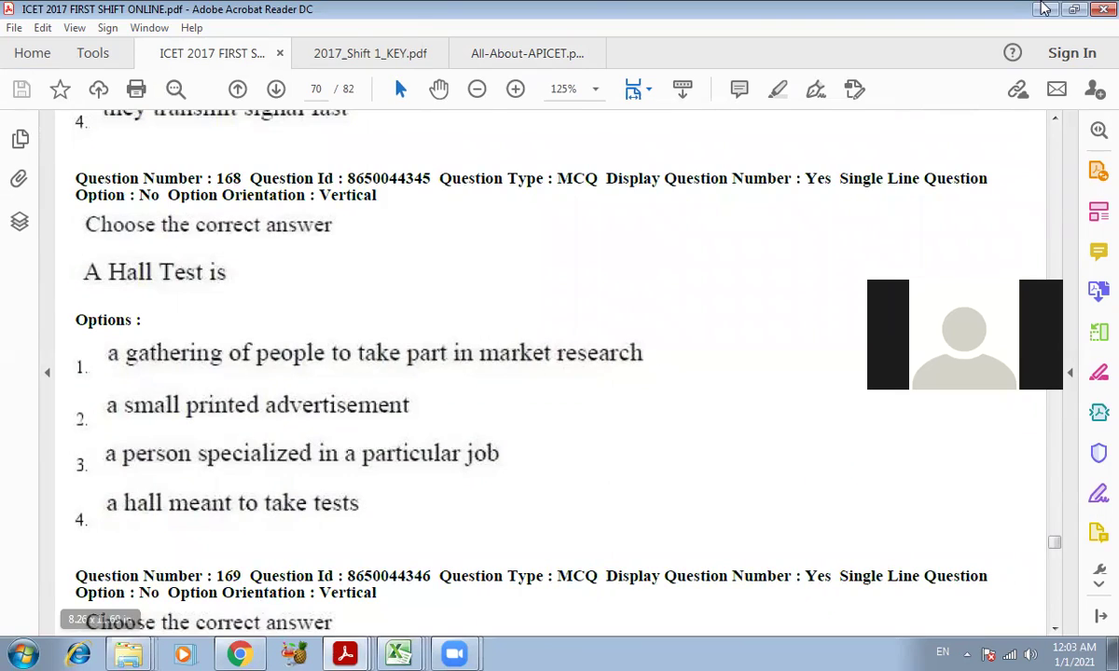
{"action": "left_click", "coordinate": [1045, 9]}
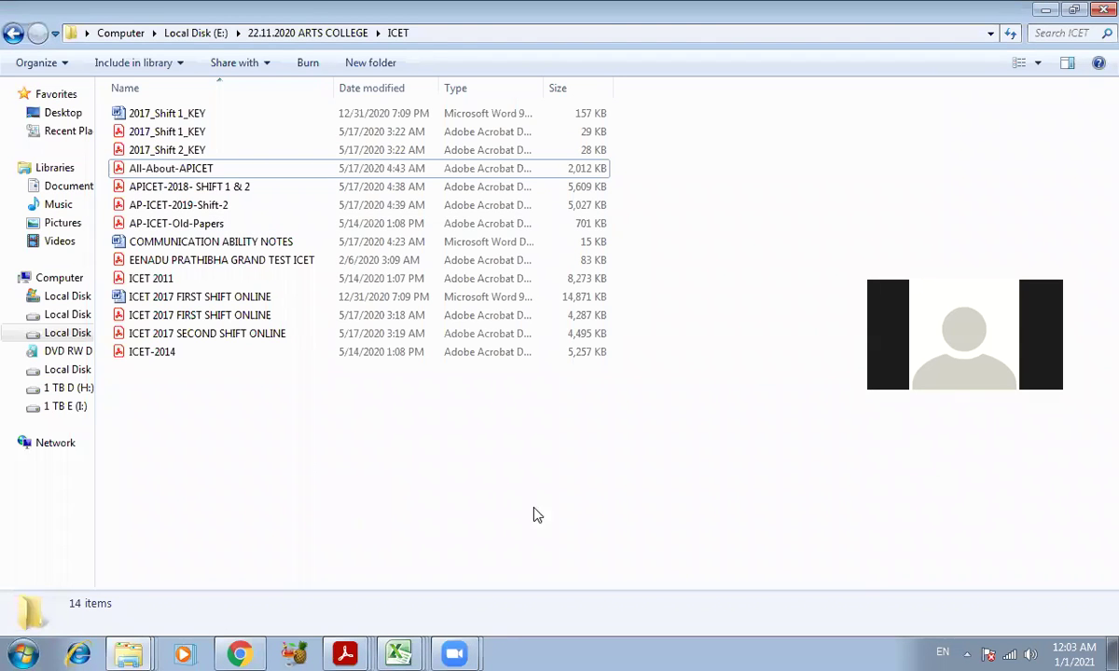
- Minimize the Explorer window and refresh the desktop
{"action": "left_click", "coordinate": [1046, 11]}
{"action": "right_click", "coordinate": [568, 108]}
{"action": "left_click", "coordinate": [607, 158]}
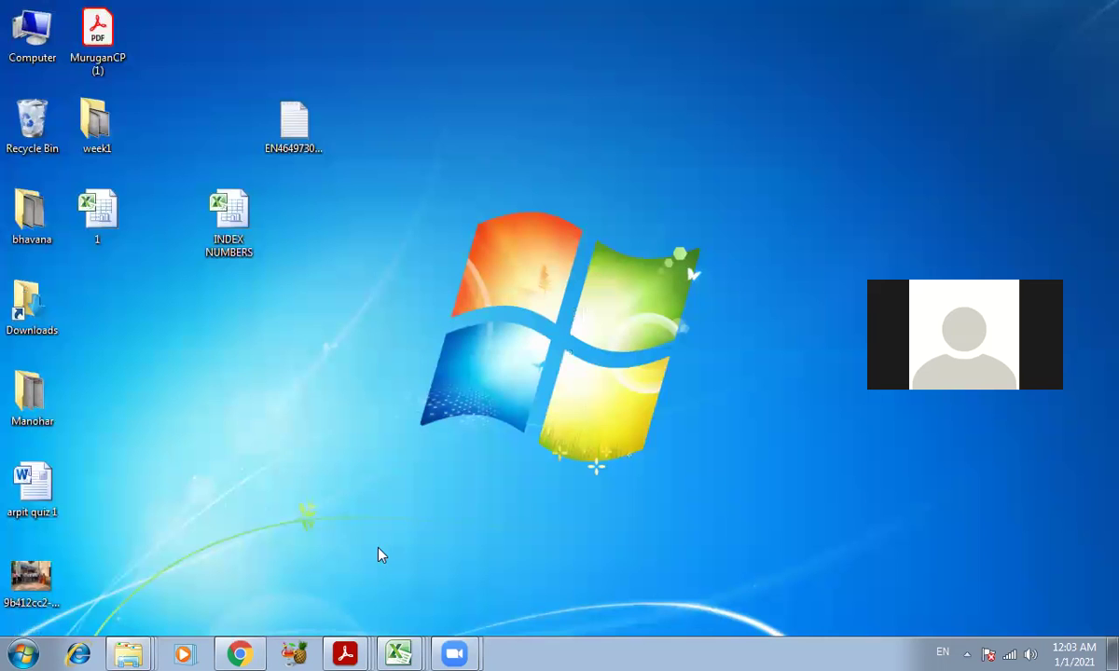
- Restore Chrome and settle on the ICET Test No.1 responses summary showing 10/10
{"action": "left_click", "coordinate": [241, 652]}
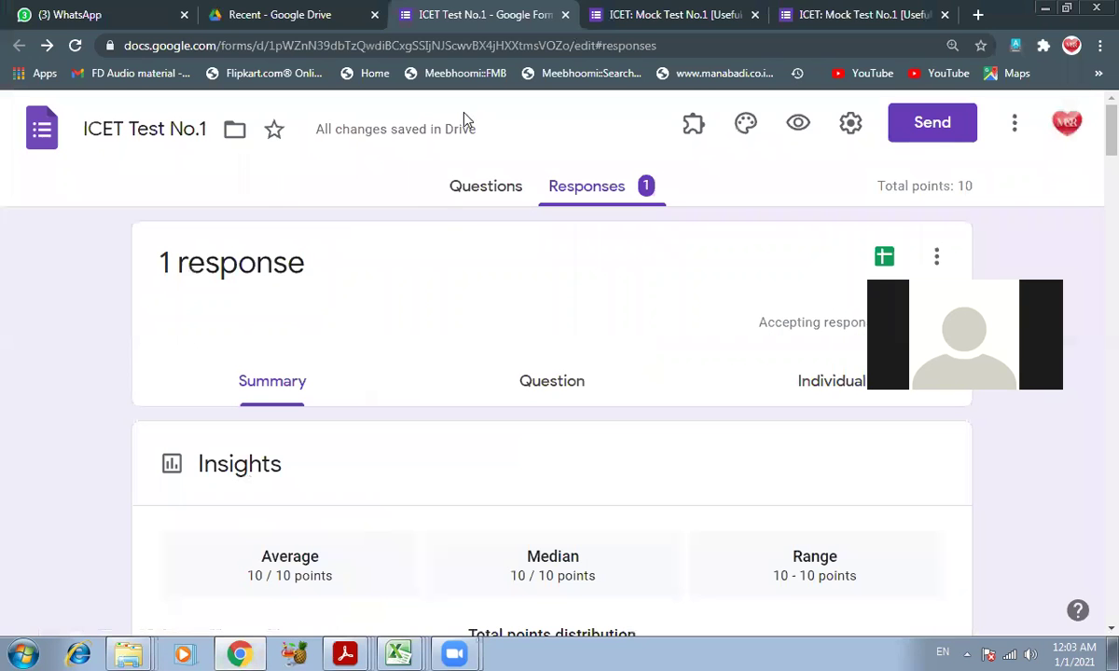
{"action": "left_click", "coordinate": [245, 10]}
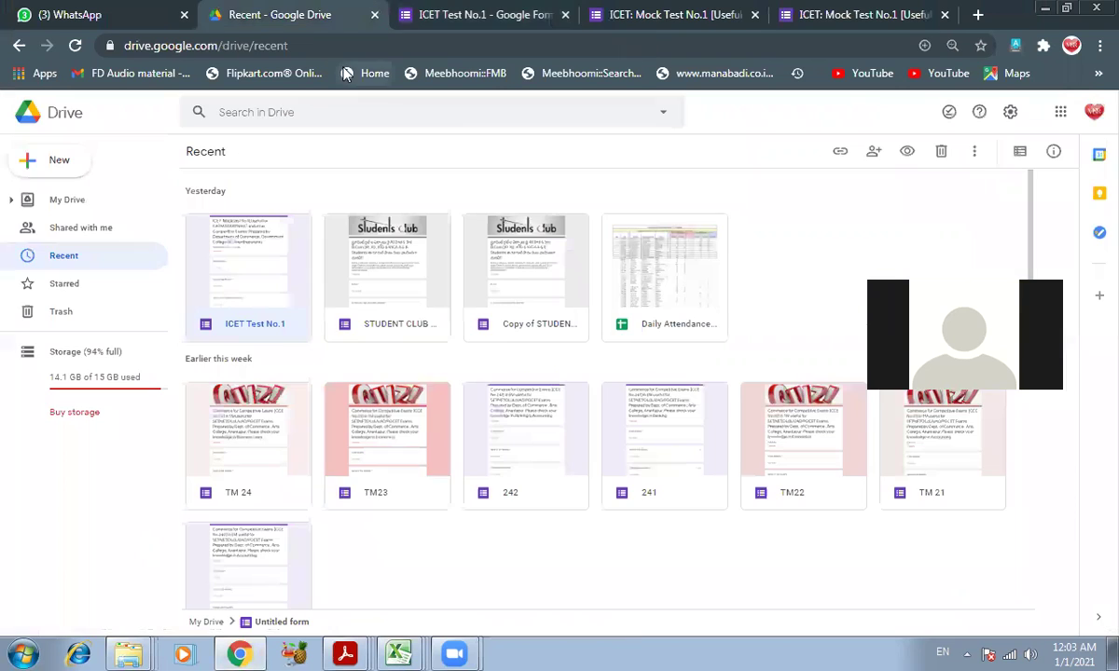
{"action": "left_click", "coordinate": [691, 9]}
{"action": "left_click", "coordinate": [444, 12]}
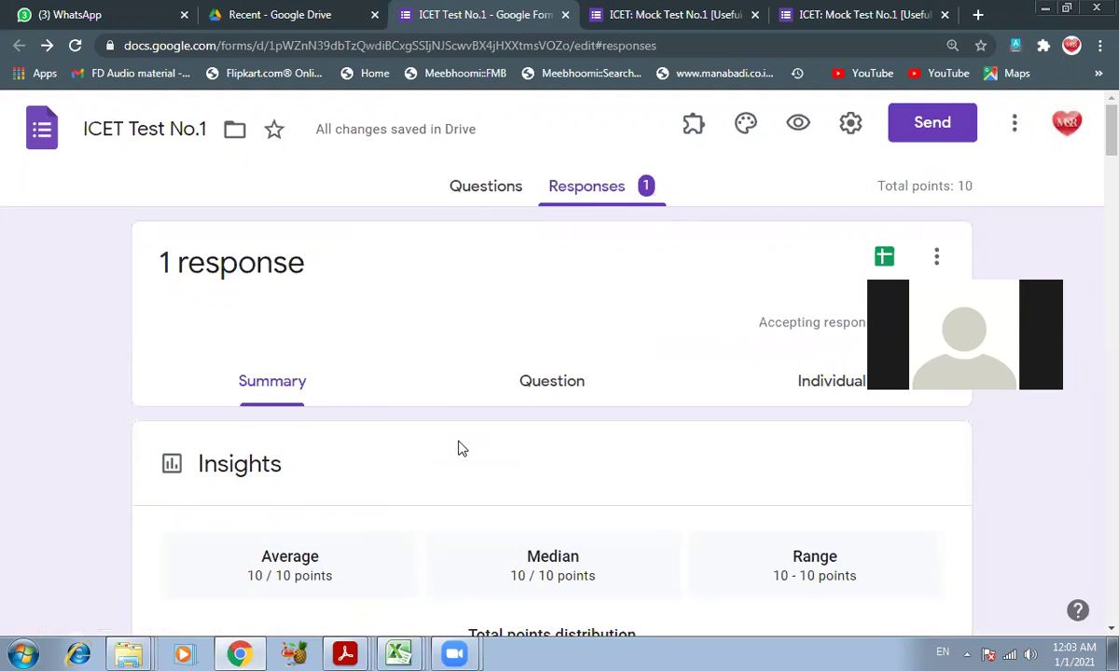
{"action": "left_click", "coordinate": [299, 12]}
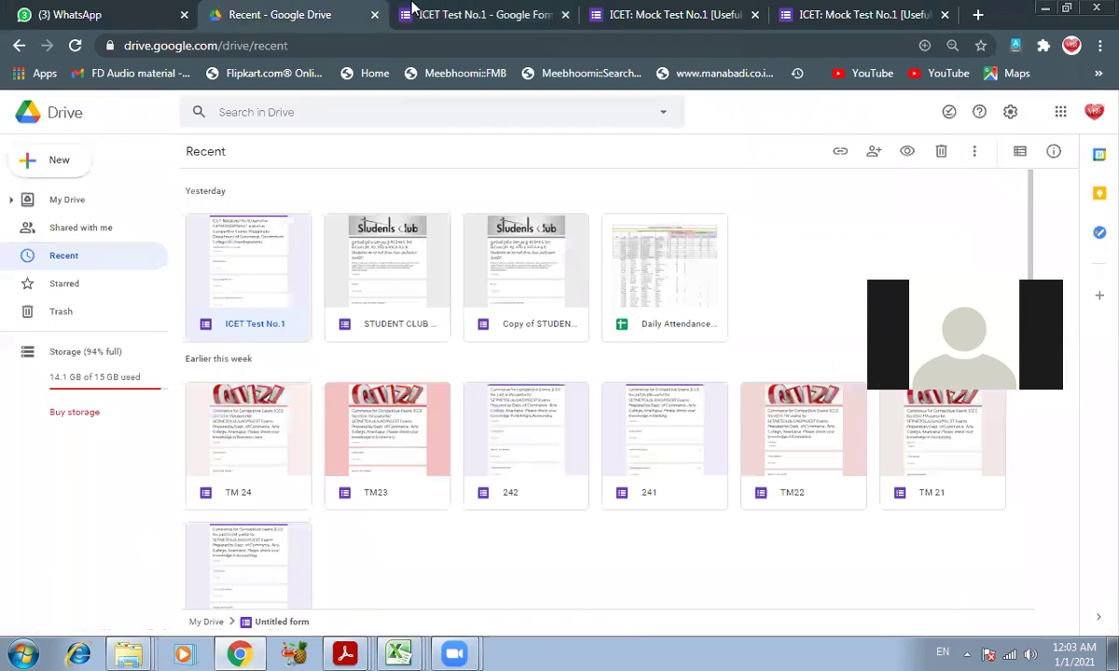
{"action": "left_click", "coordinate": [476, 14]}
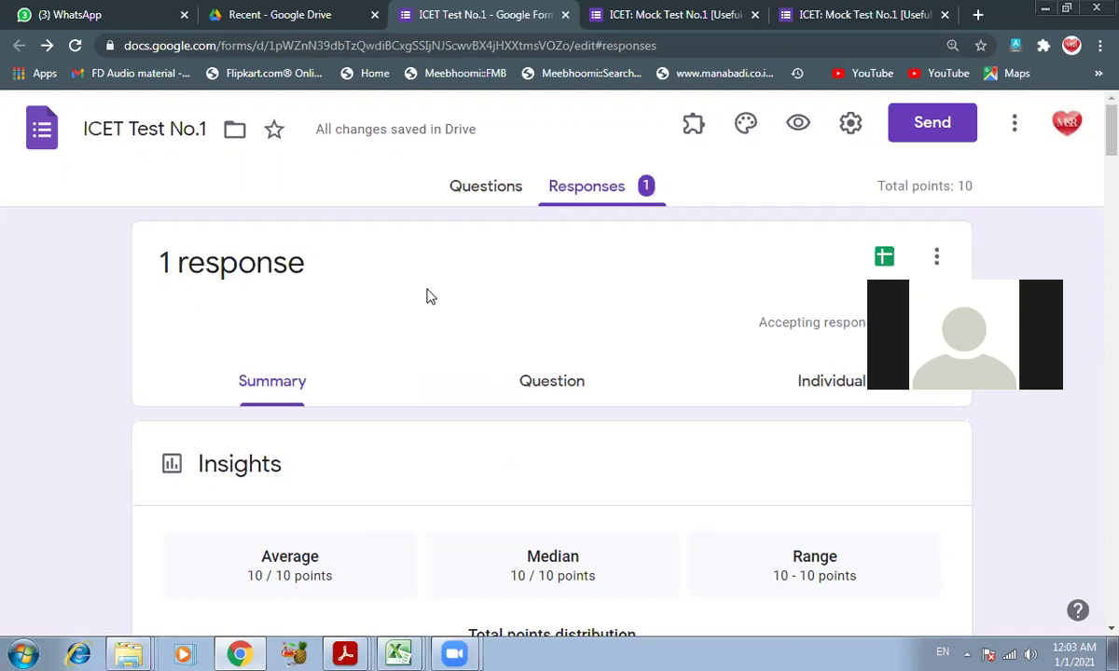
- Open the WhatsApp chat with the 'Happy new year sir' greeting
{"action": "left_click", "coordinate": [96, 14]}
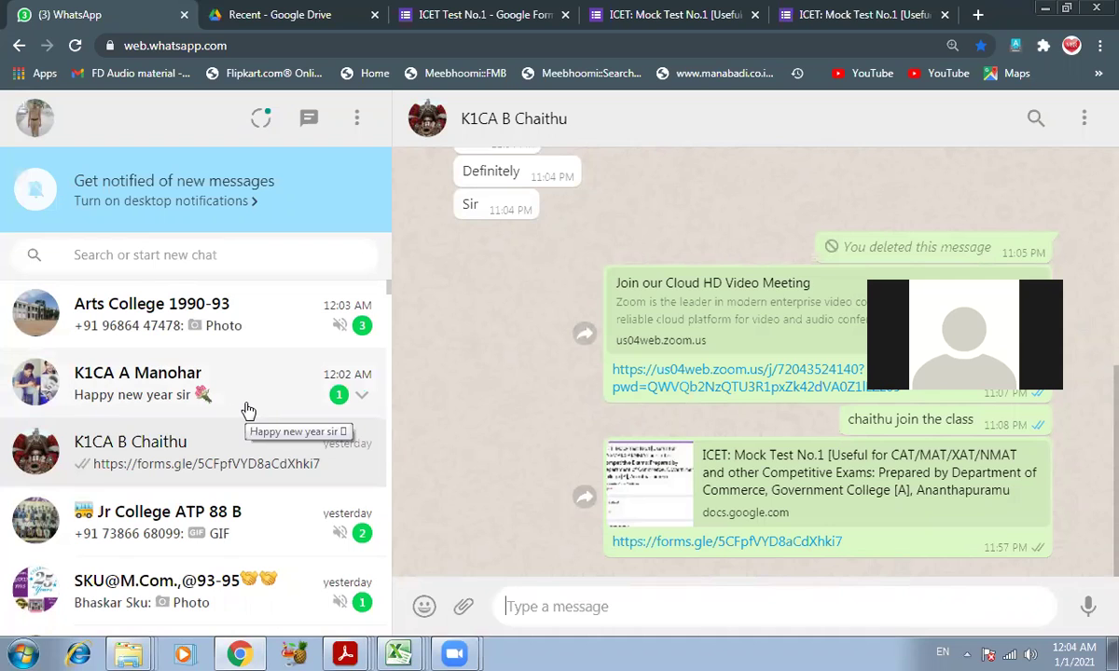
{"action": "left_click", "coordinate": [308, 403]}
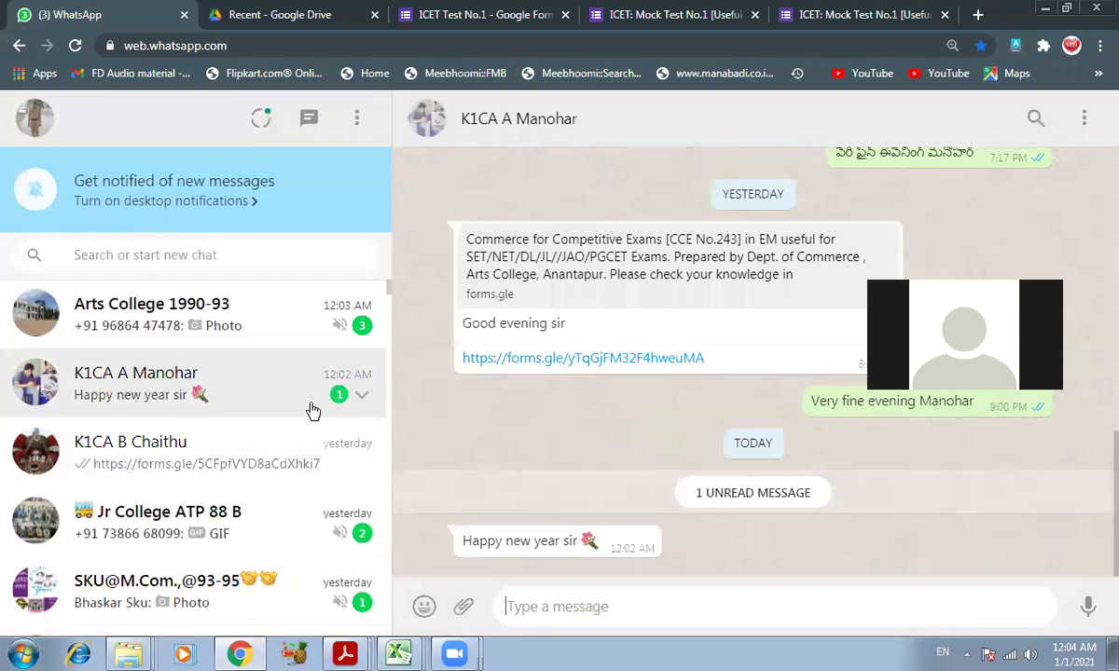